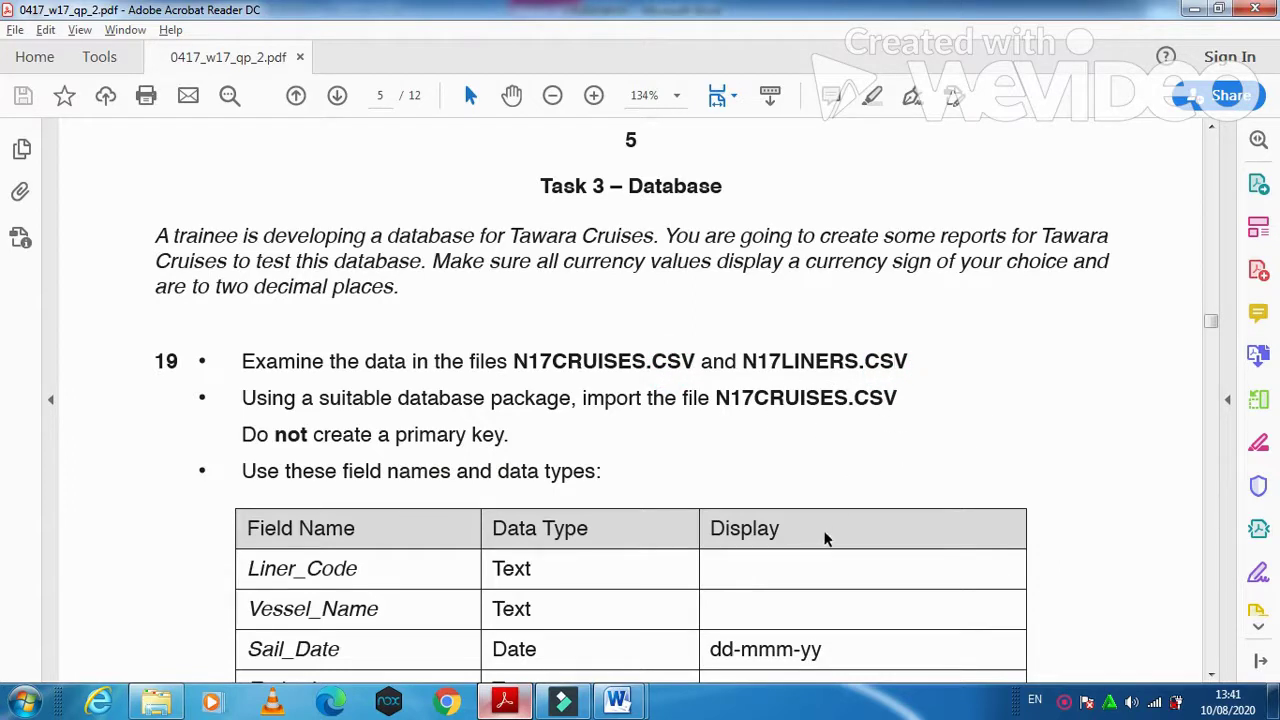
Launch Access 2010 and name the new blank database p21 2017 oct
click(652, 360)
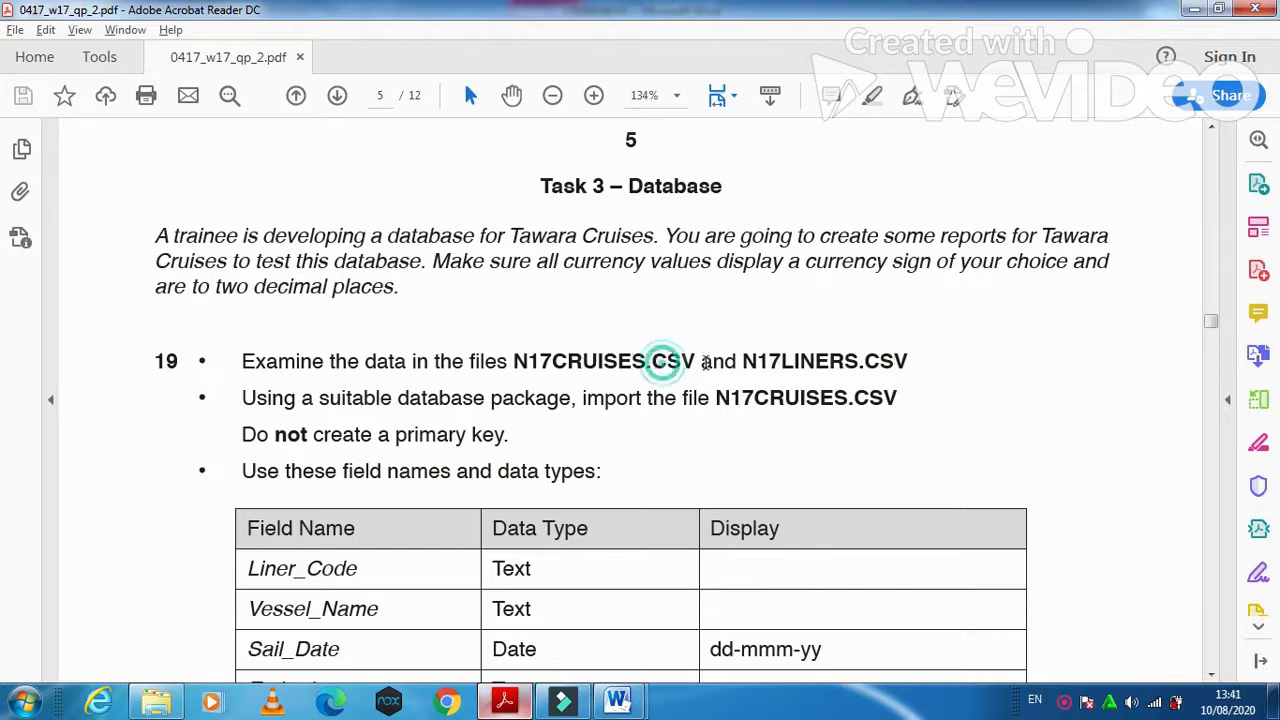
click(878, 365)
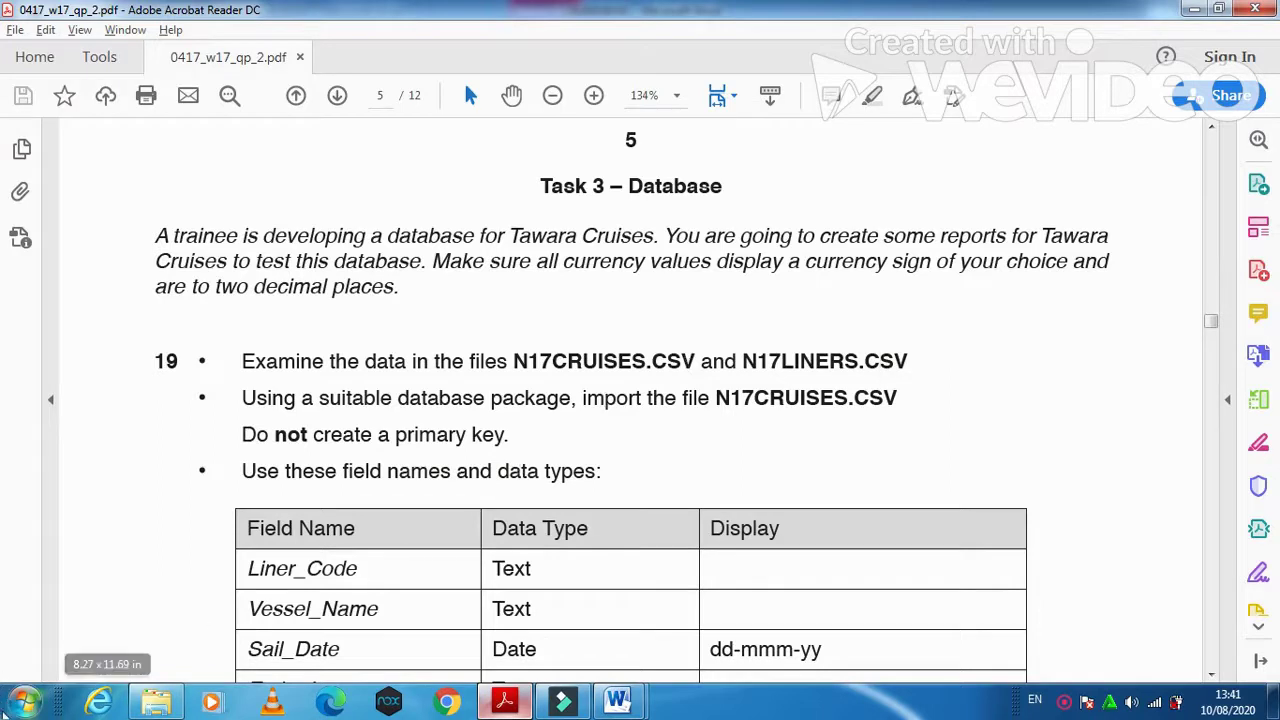
click(22, 703)
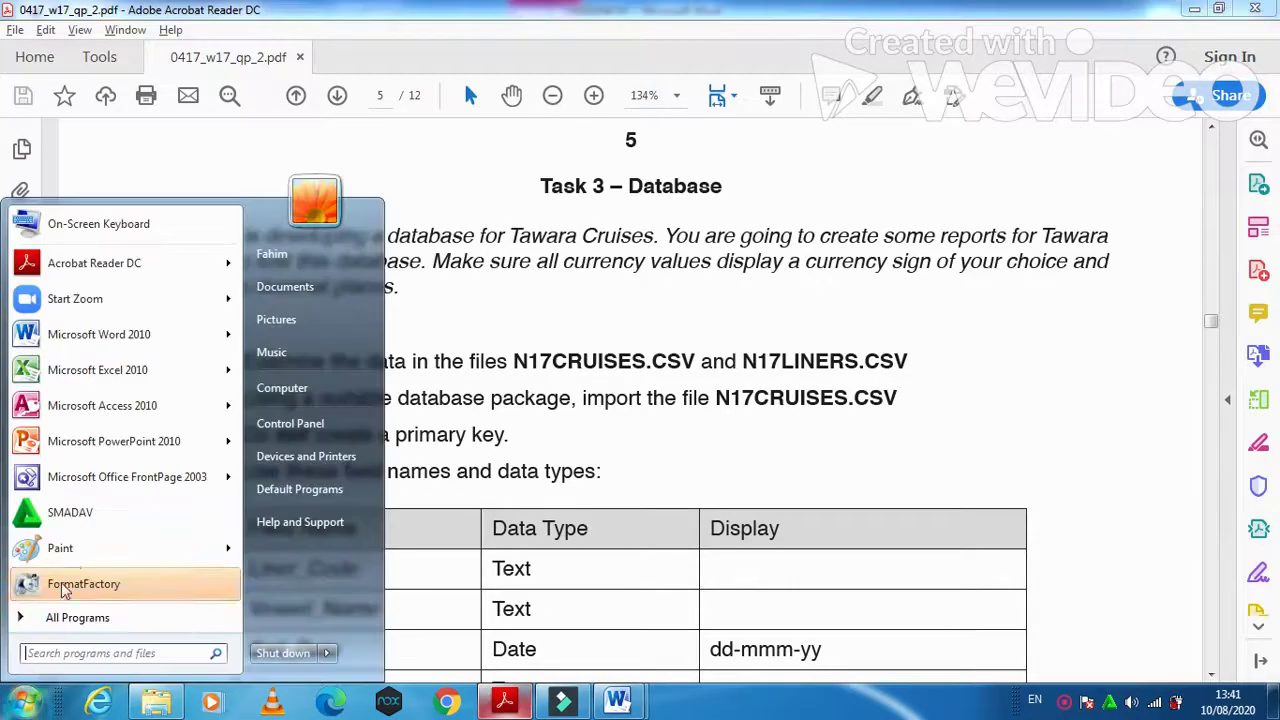
click(108, 406)
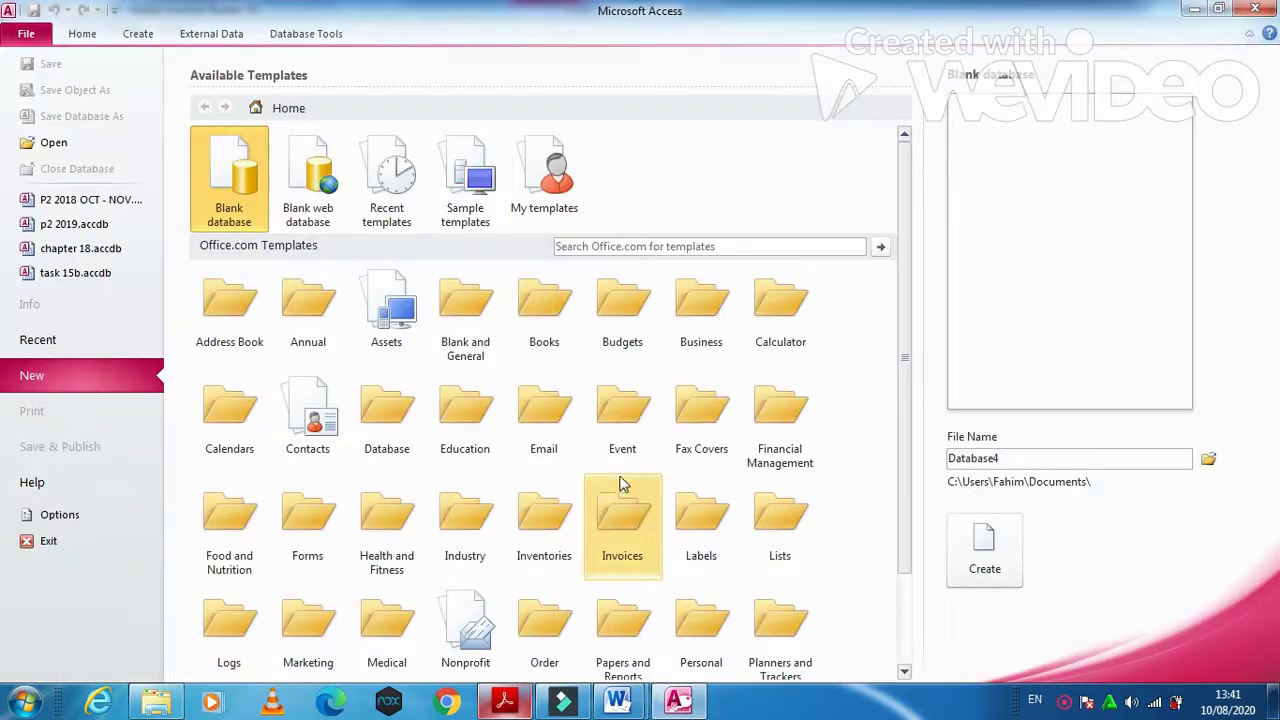
double_click(1034, 456)
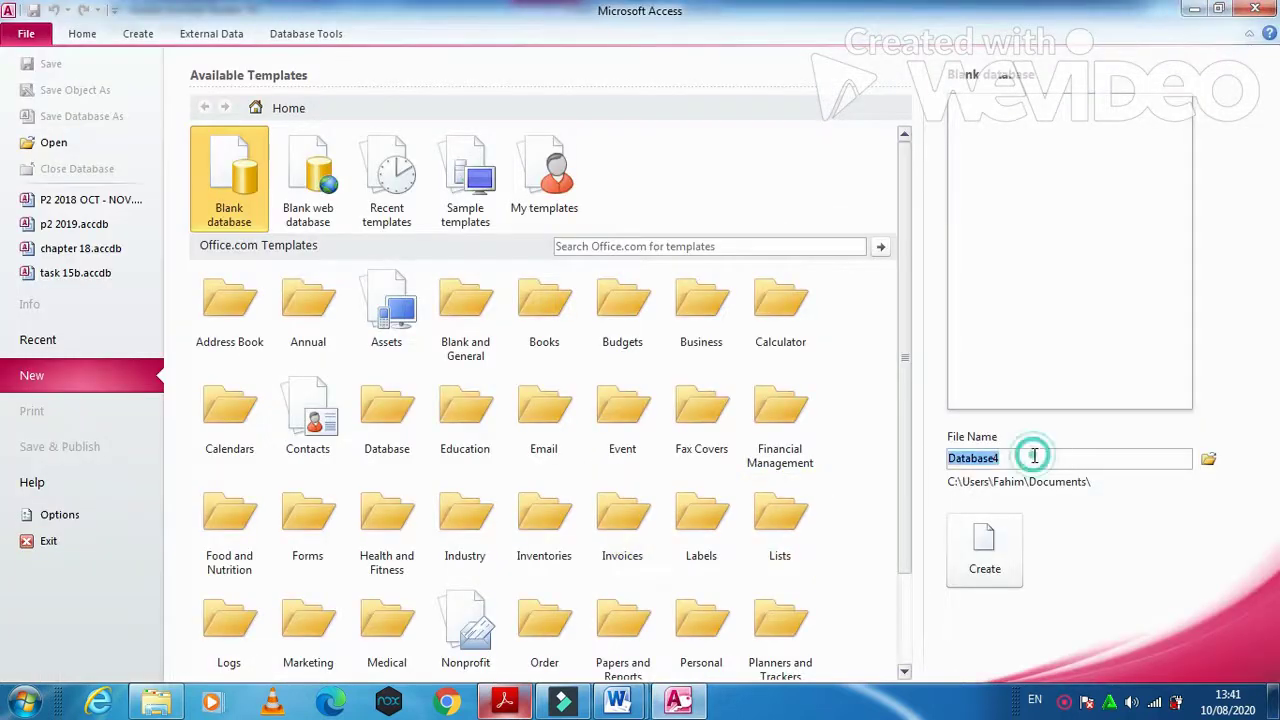
text(p21 2017 oct)
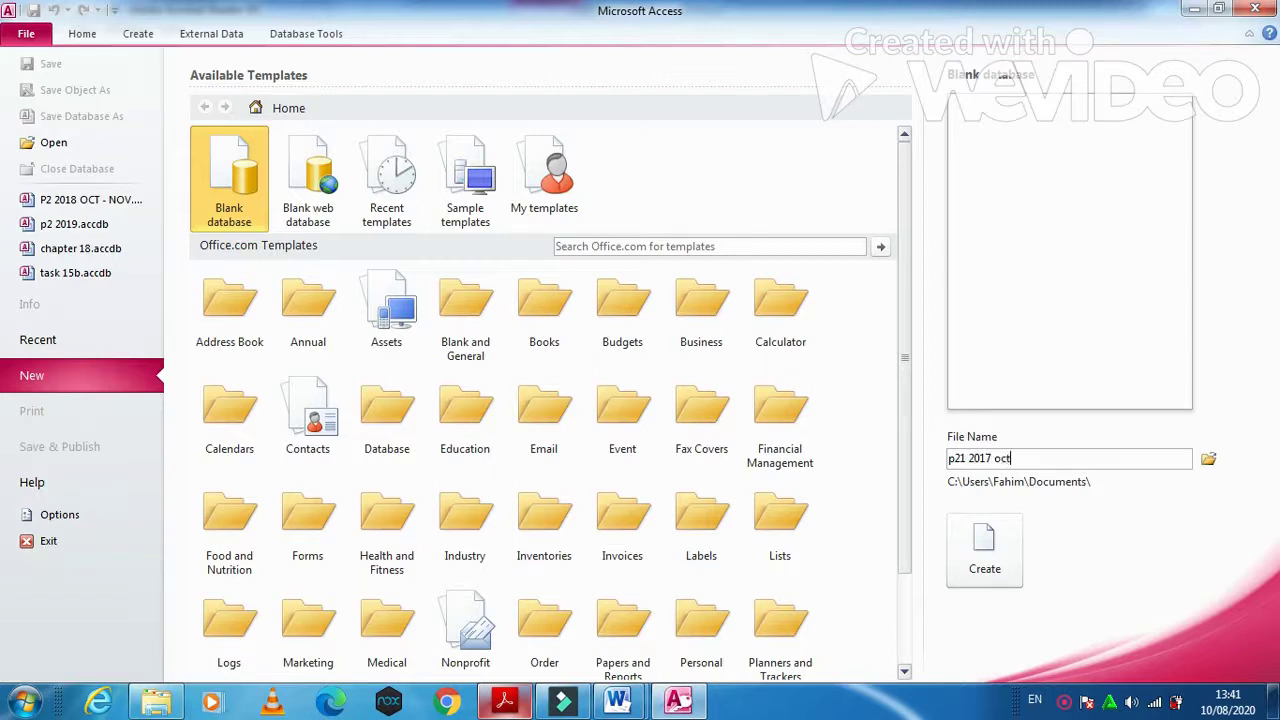
Save the database in the Desktop's P21 2017 folder, create it, and close the empty Table1
click(1208, 458)
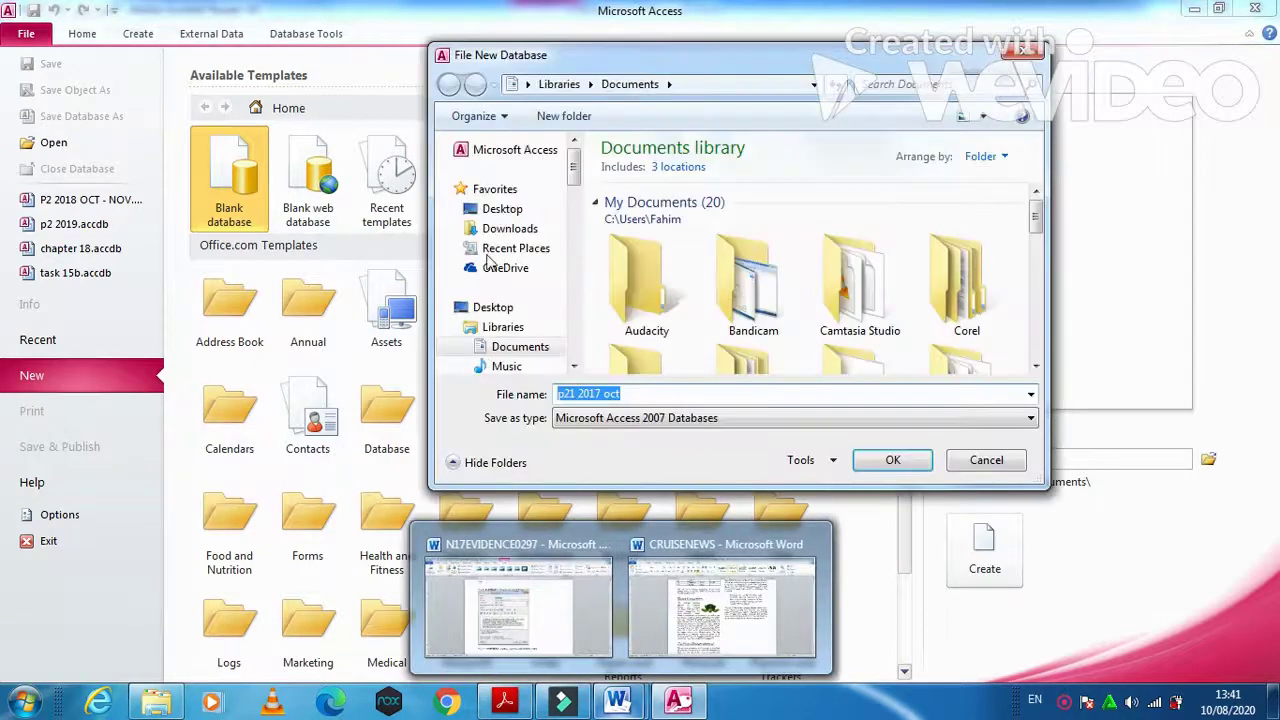
click(502, 208)
drag(1036, 175, 1047, 305)
double_click(697, 314)
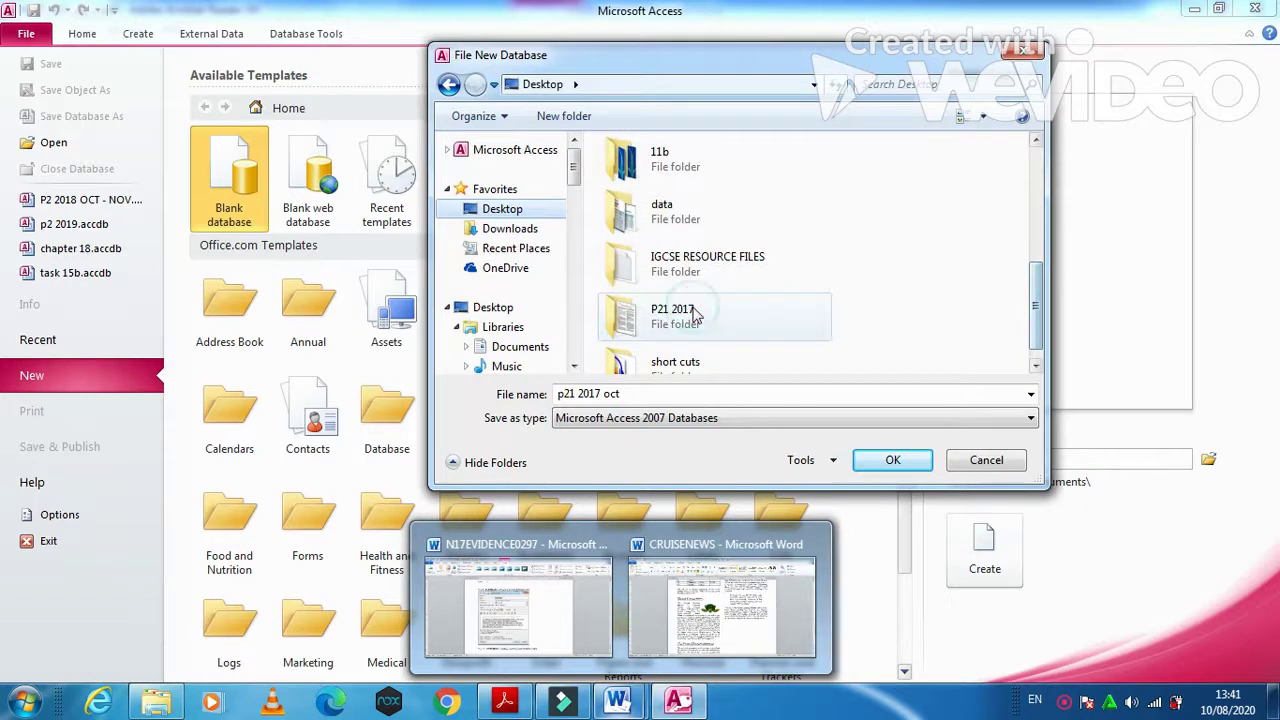
click(880, 461)
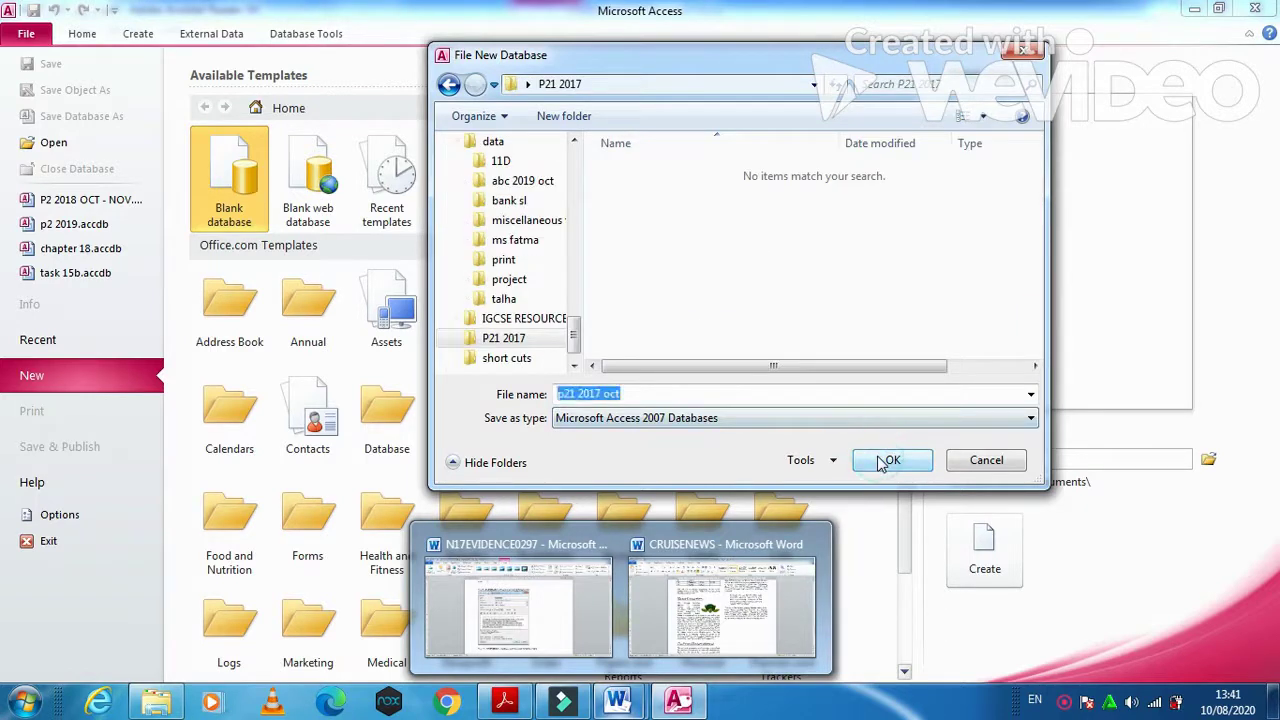
click(977, 543)
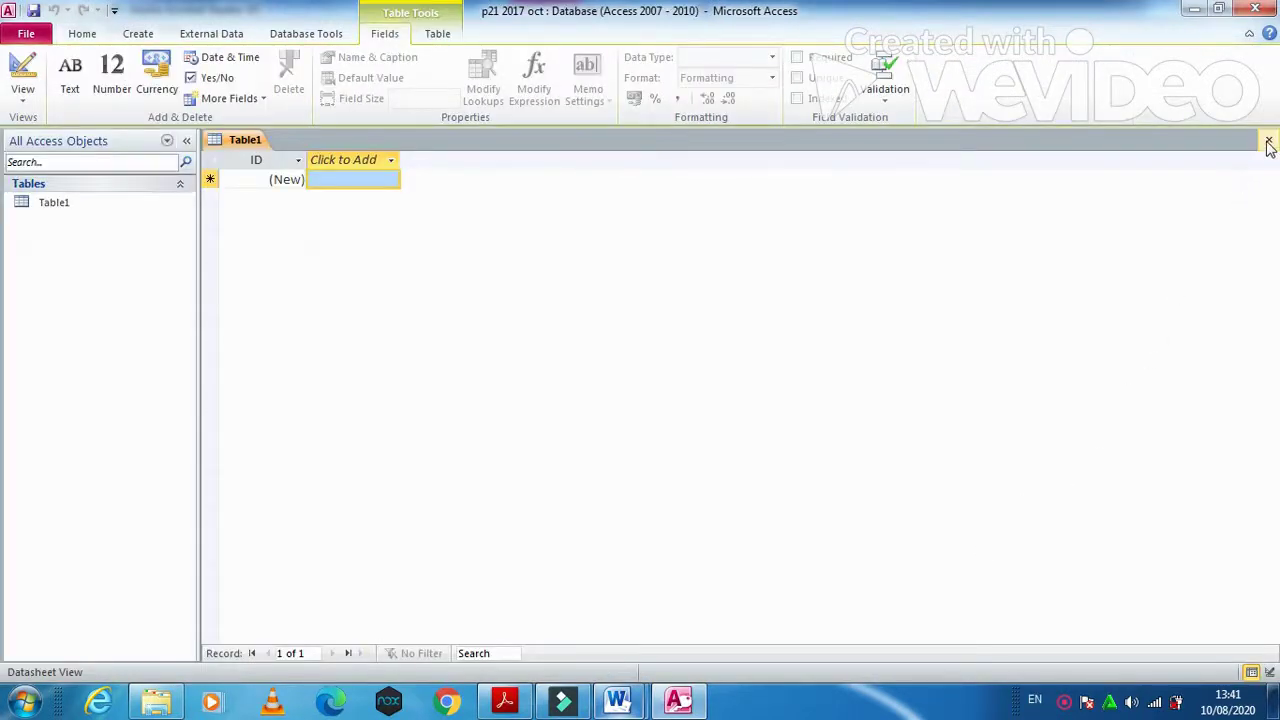
click(1268, 143)
mouse_move(504, 700)
click(488, 612)
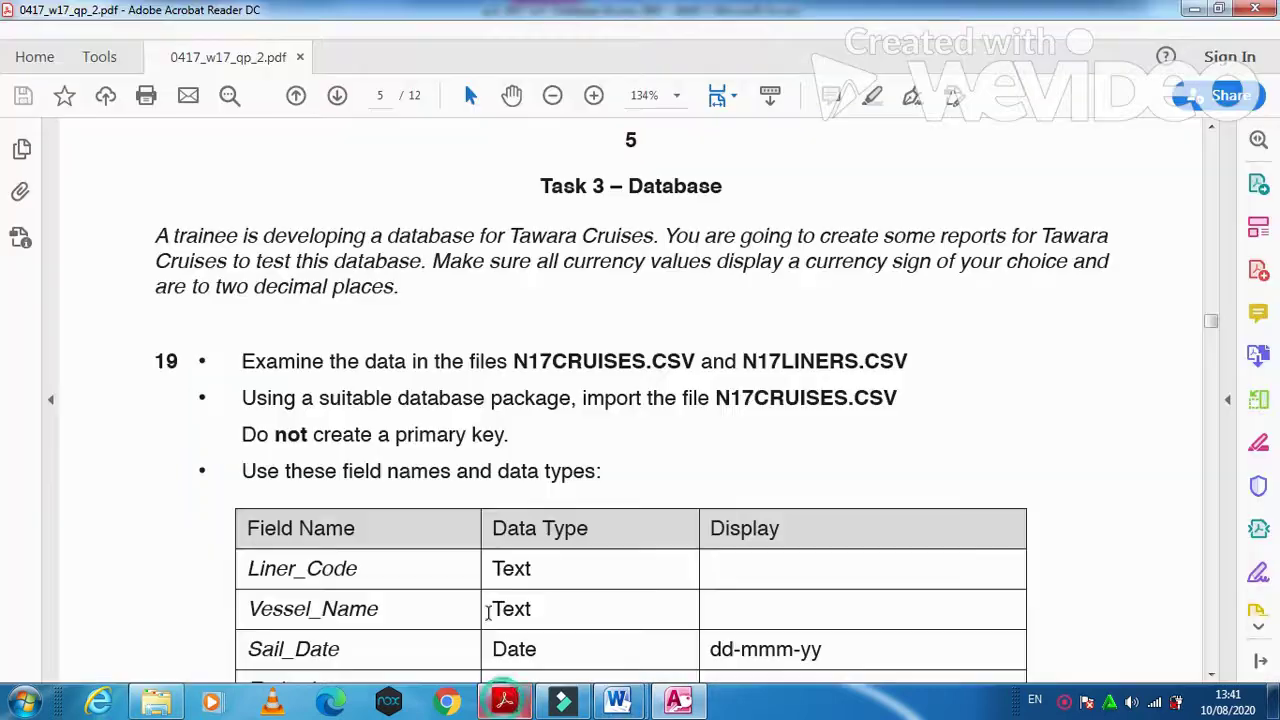
drag(155, 260, 1042, 240)
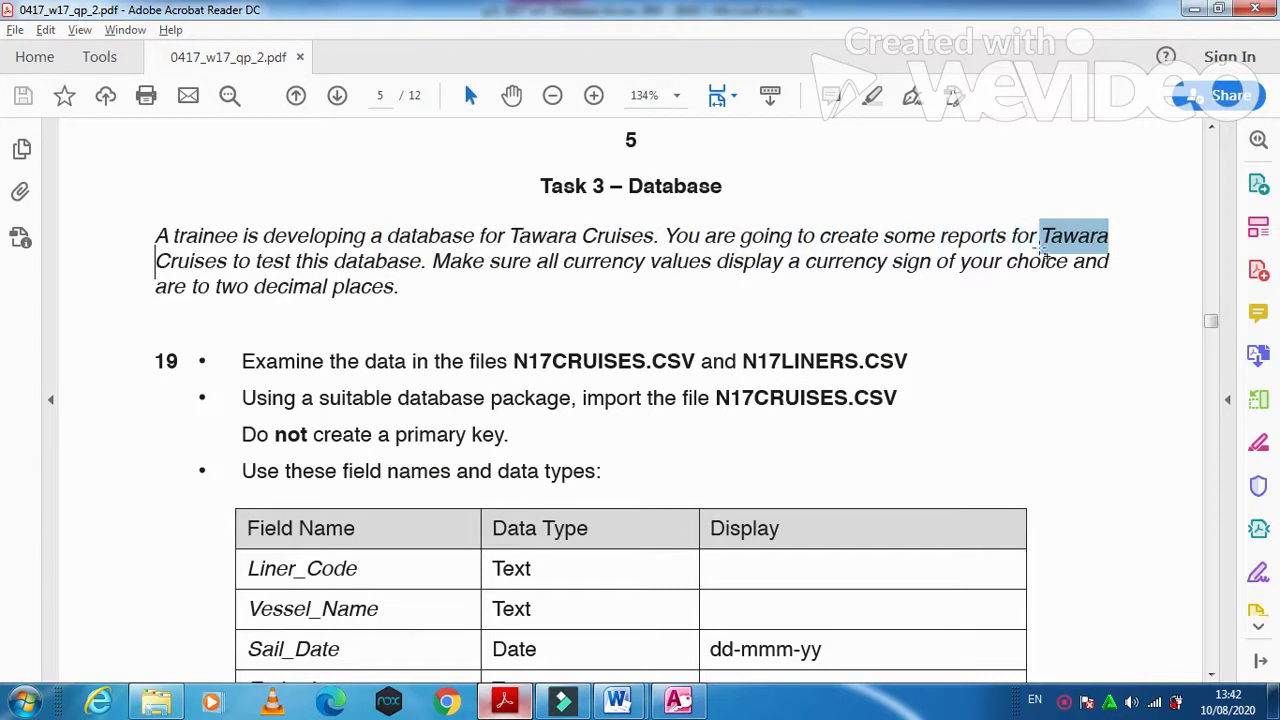
triple_click(143, 261)
drag(143, 261, 982, 267)
drag(157, 288, 405, 297)
scroll(391, 407, down, 3)
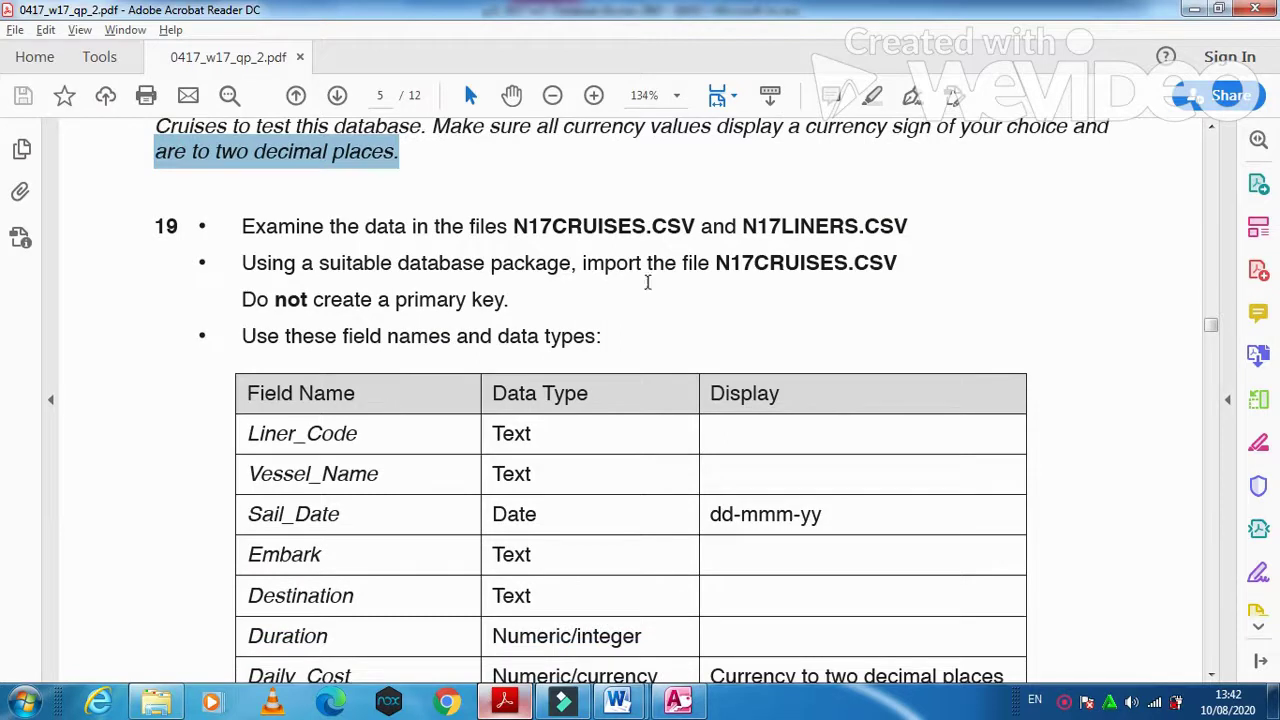
click(552, 226)
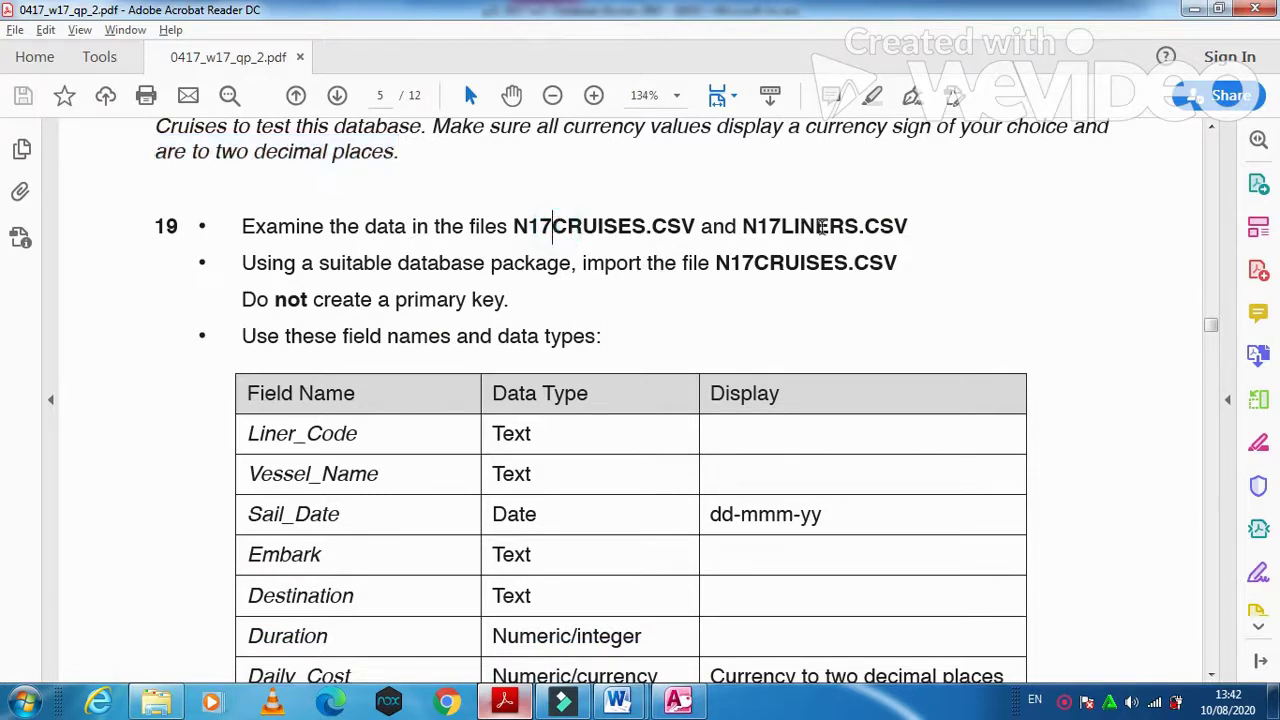
click(828, 226)
click(157, 703)
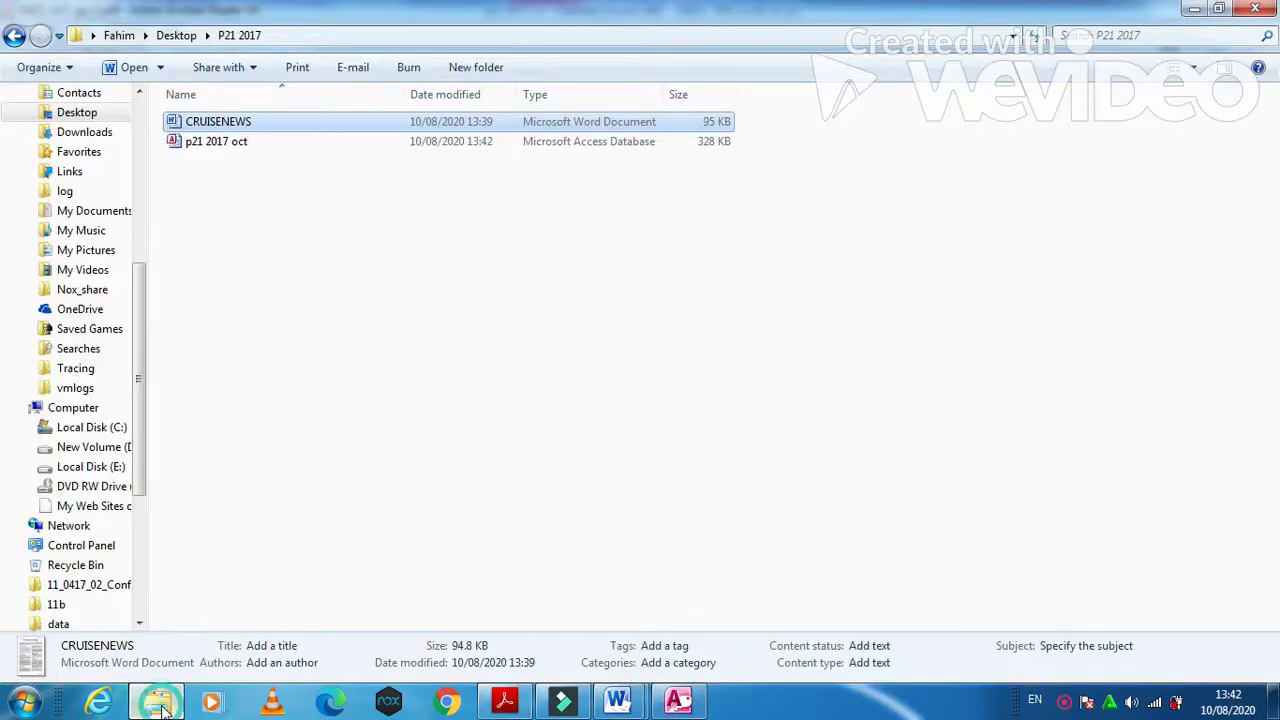
click(176, 35)
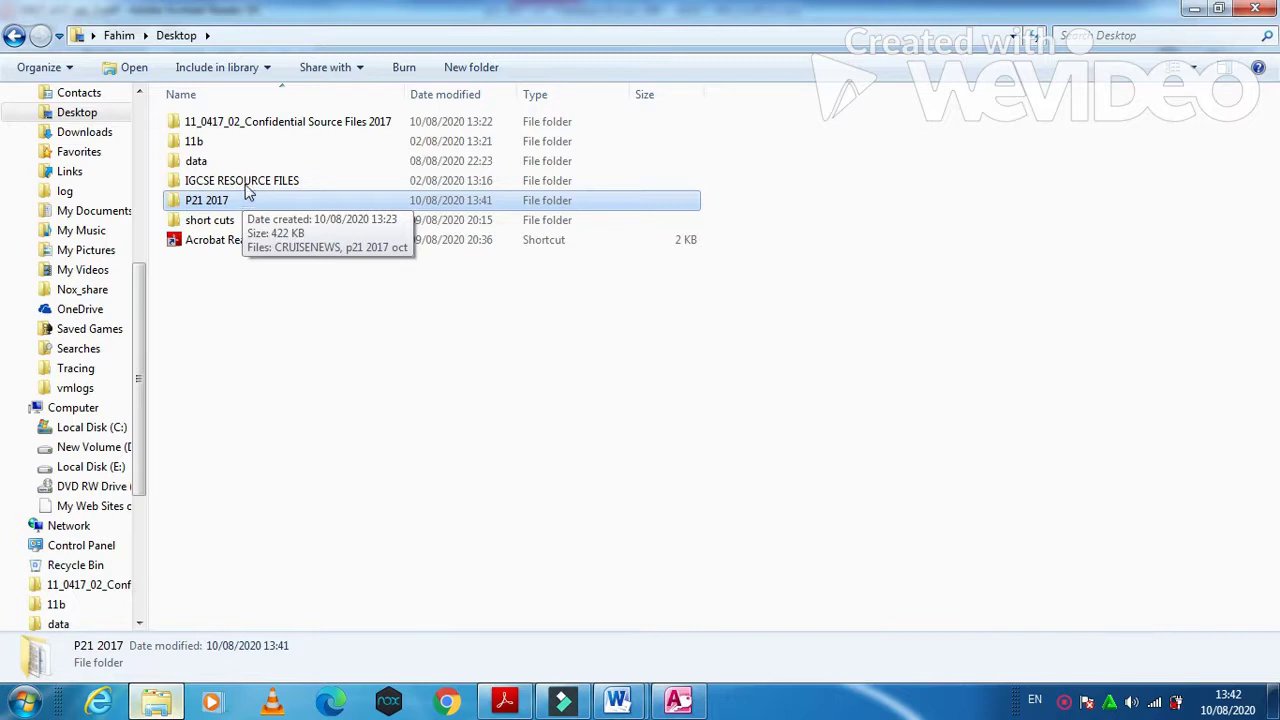
double_click(257, 121)
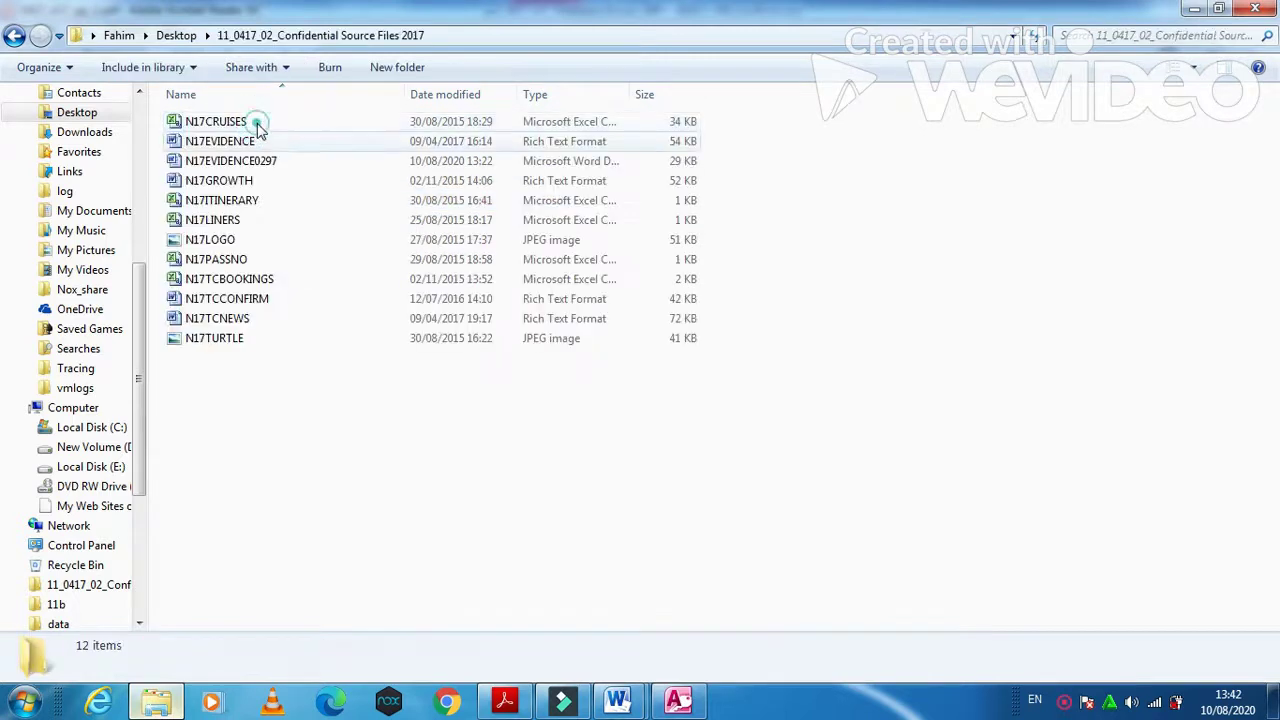
click(258, 124)
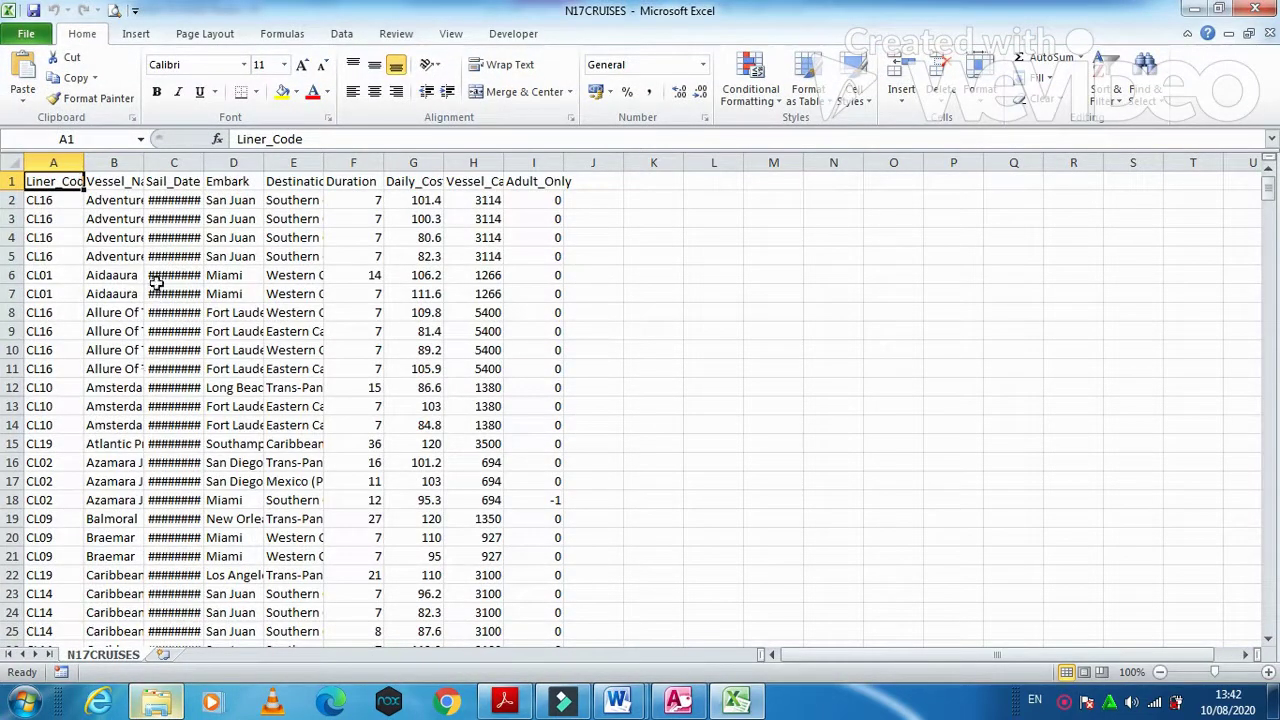
double_click(204, 162)
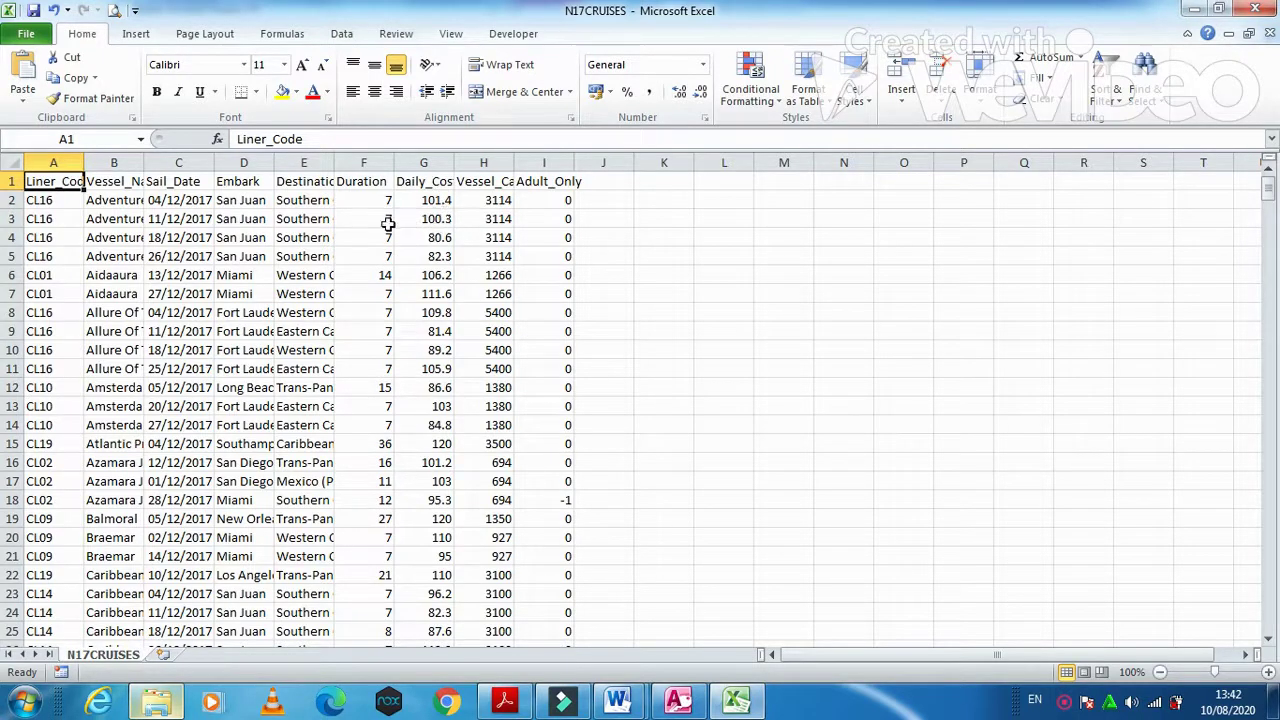
double_click(514, 162)
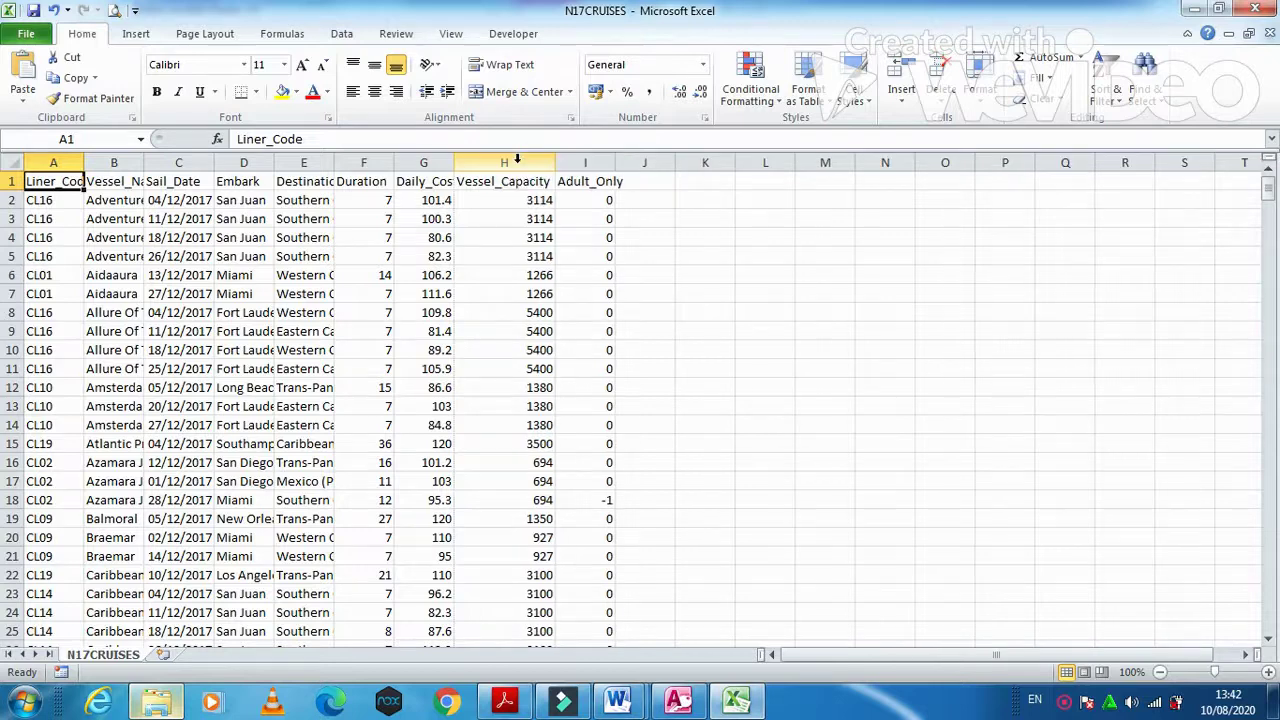
double_click(459, 163)
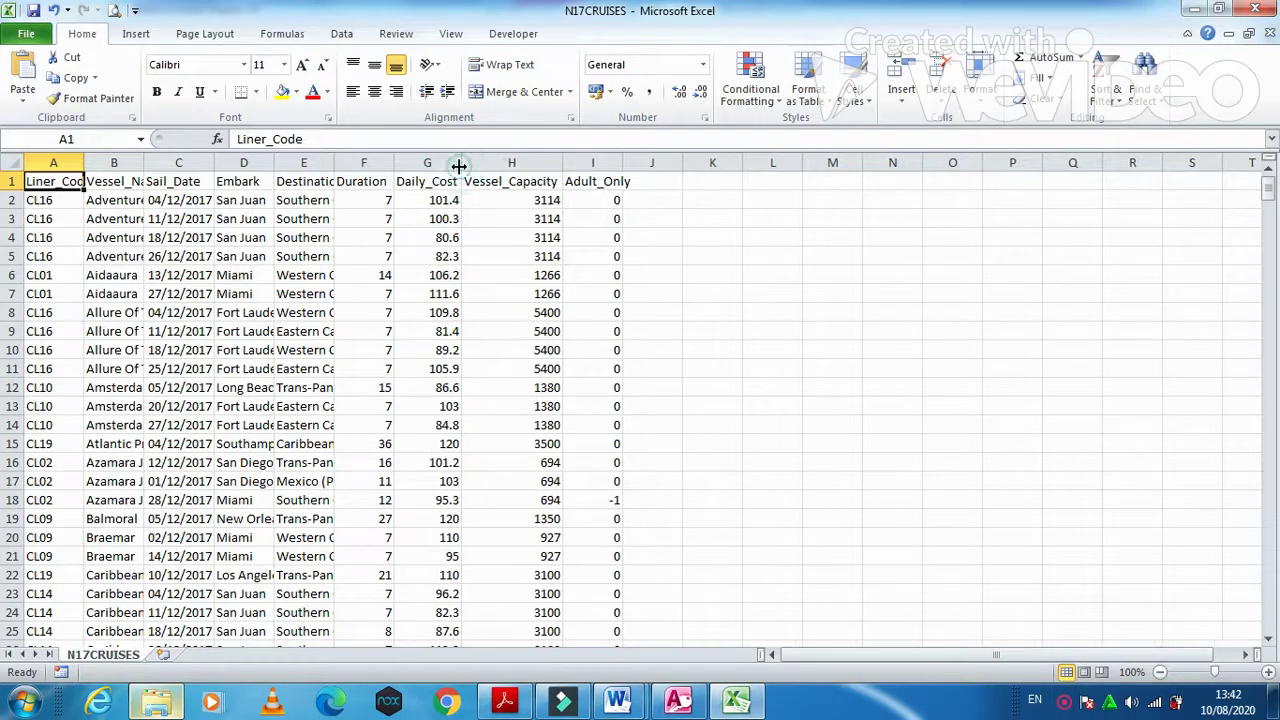
click(1262, 10)
click(652, 376)
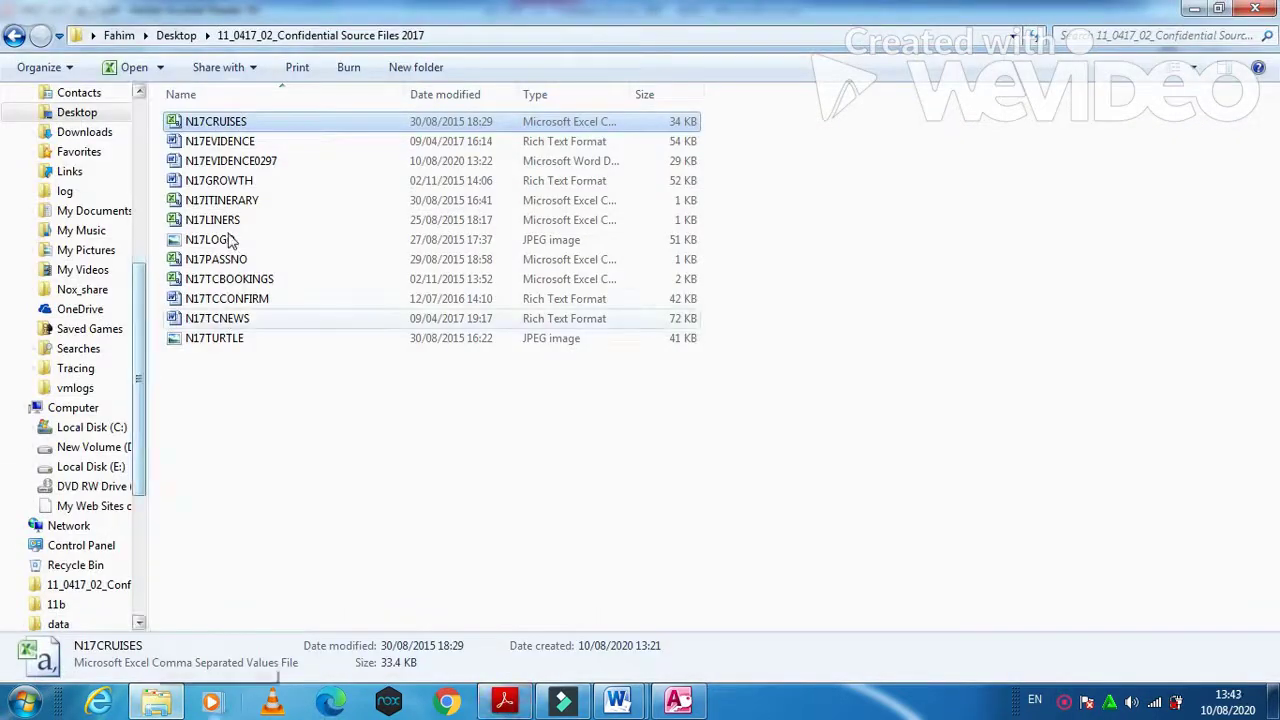
double_click(222, 220)
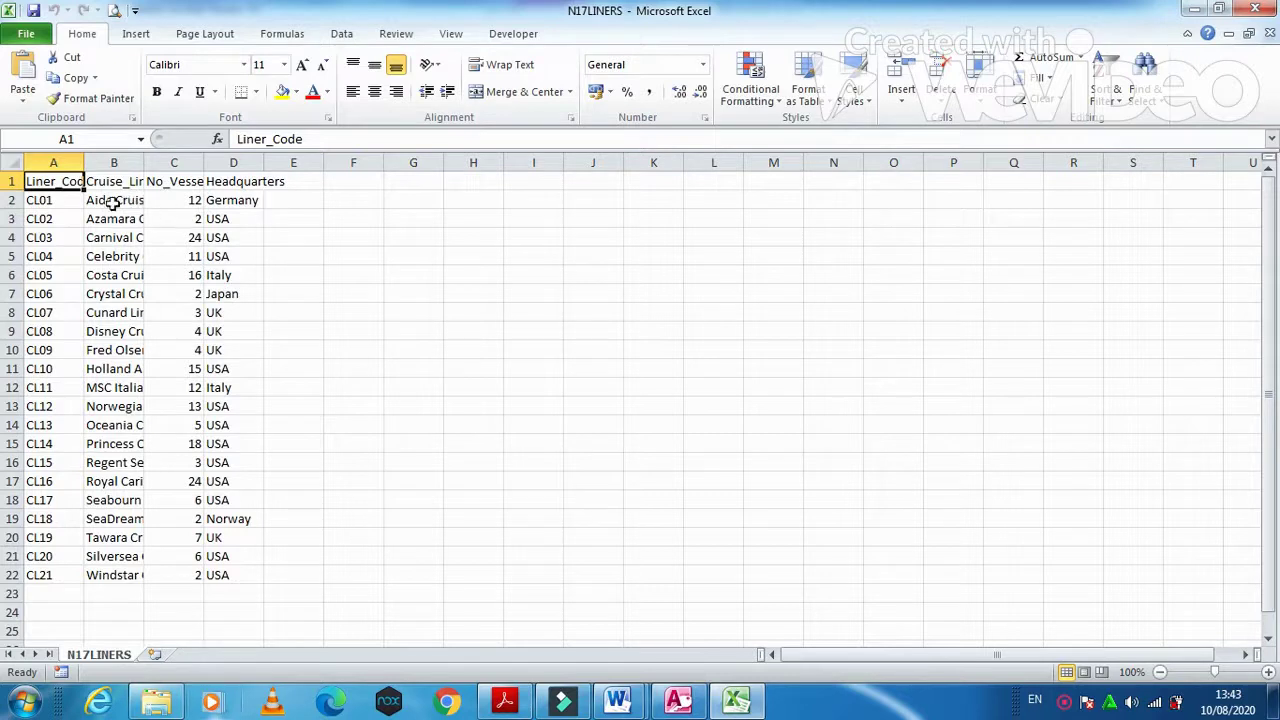
click(1253, 10)
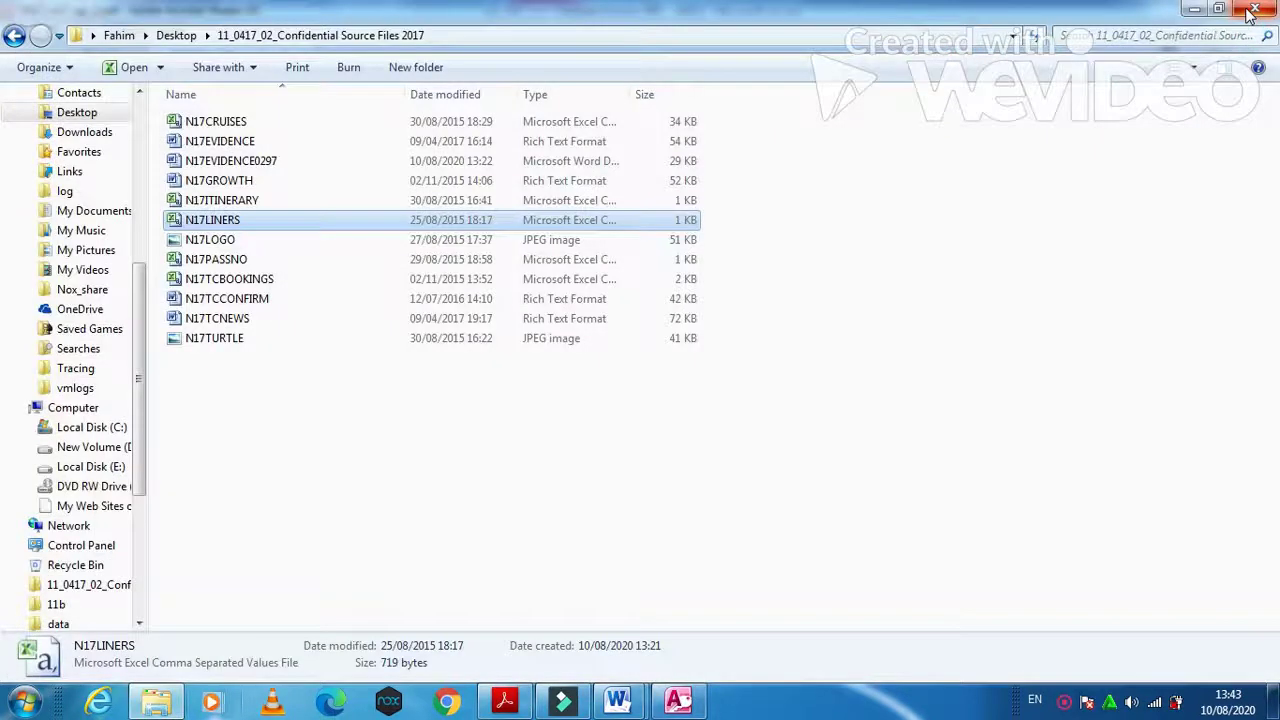
click(1252, 11)
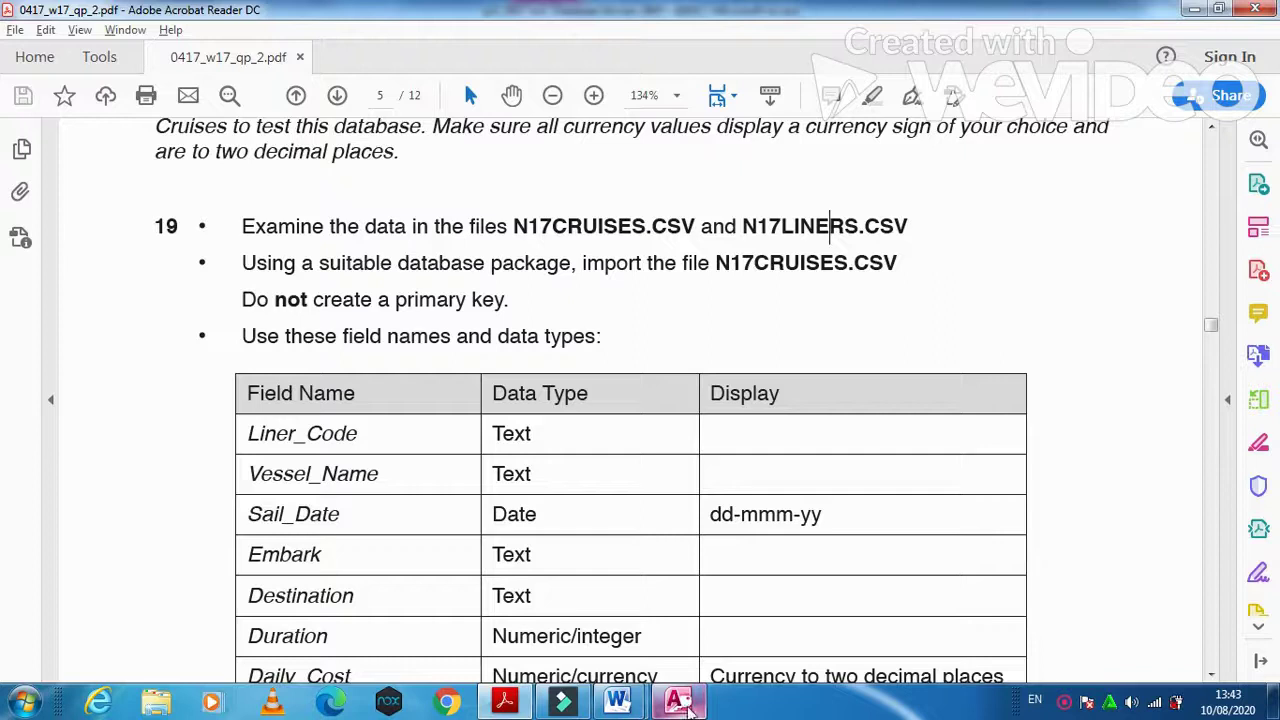
Start a text-file import from External Data in the p21 2017 oct database
click(678, 701)
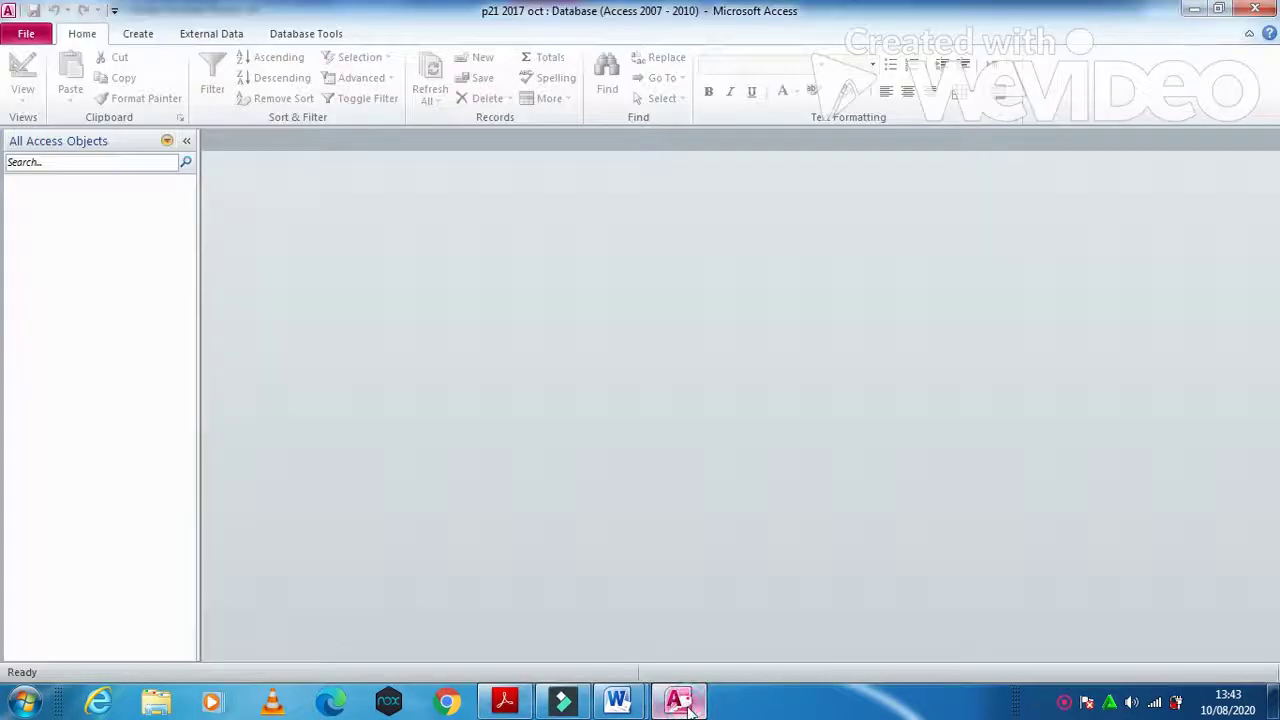
click(218, 34)
click(252, 57)
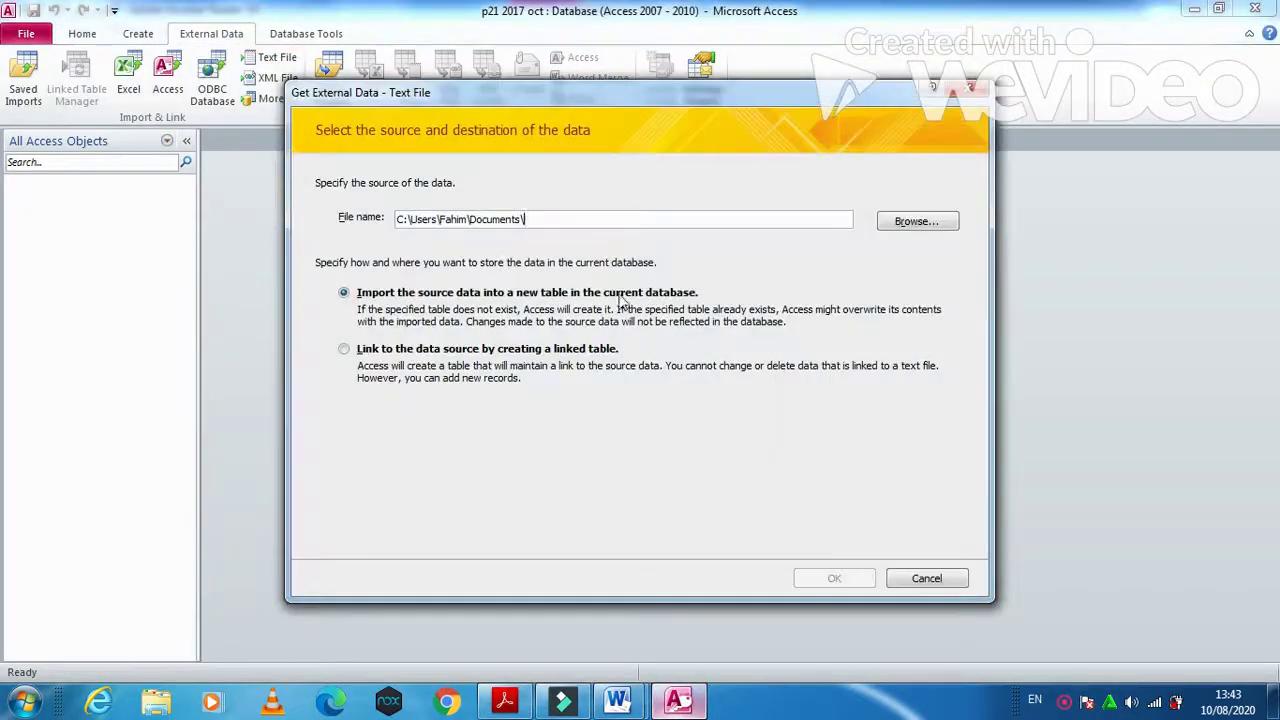
click(894, 228)
click(370, 278)
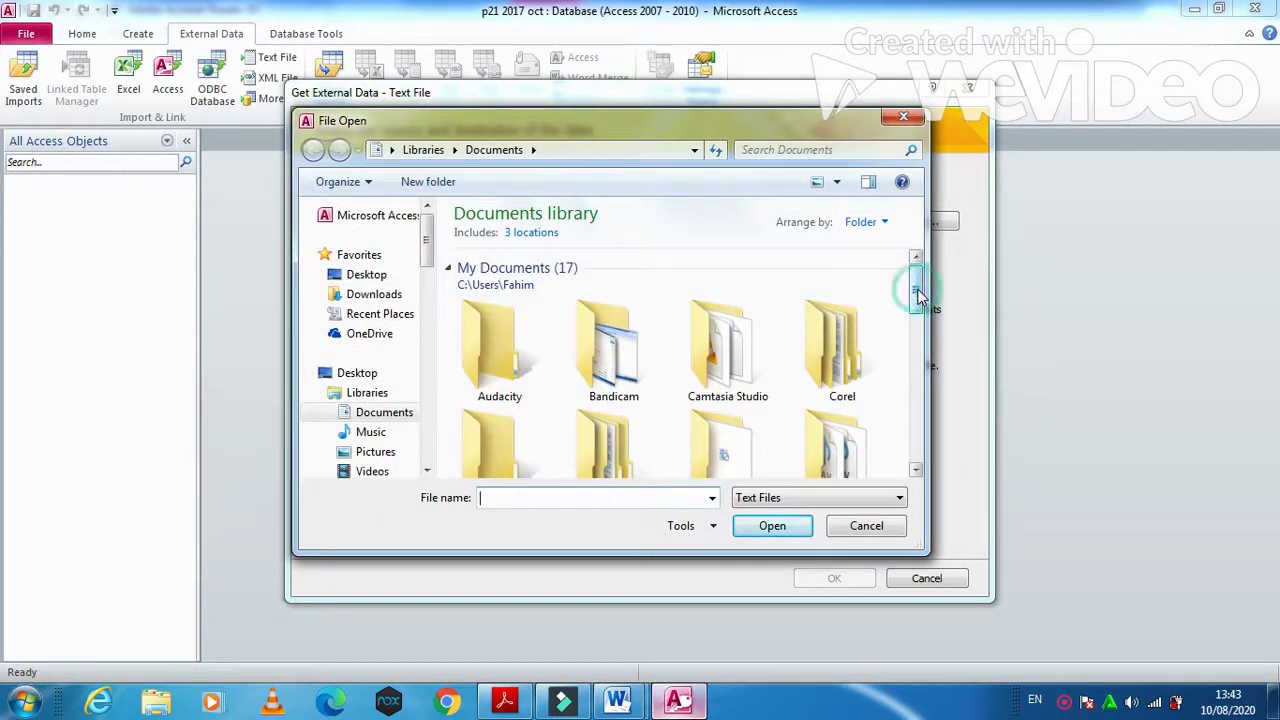
Pick N17CRUISES.CSV from Desktop > 11_0417_02_Confidential Source Files 2017 as the import source
click(366, 274)
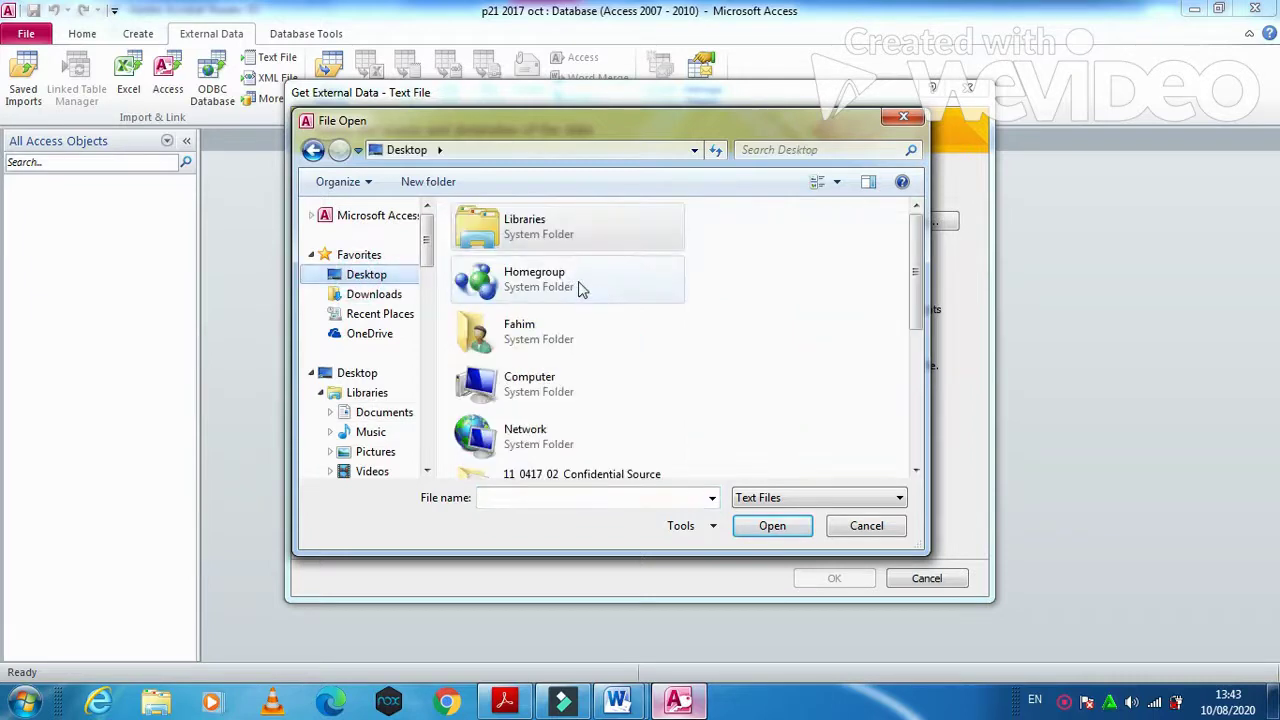
scroll(577, 286, down, 5)
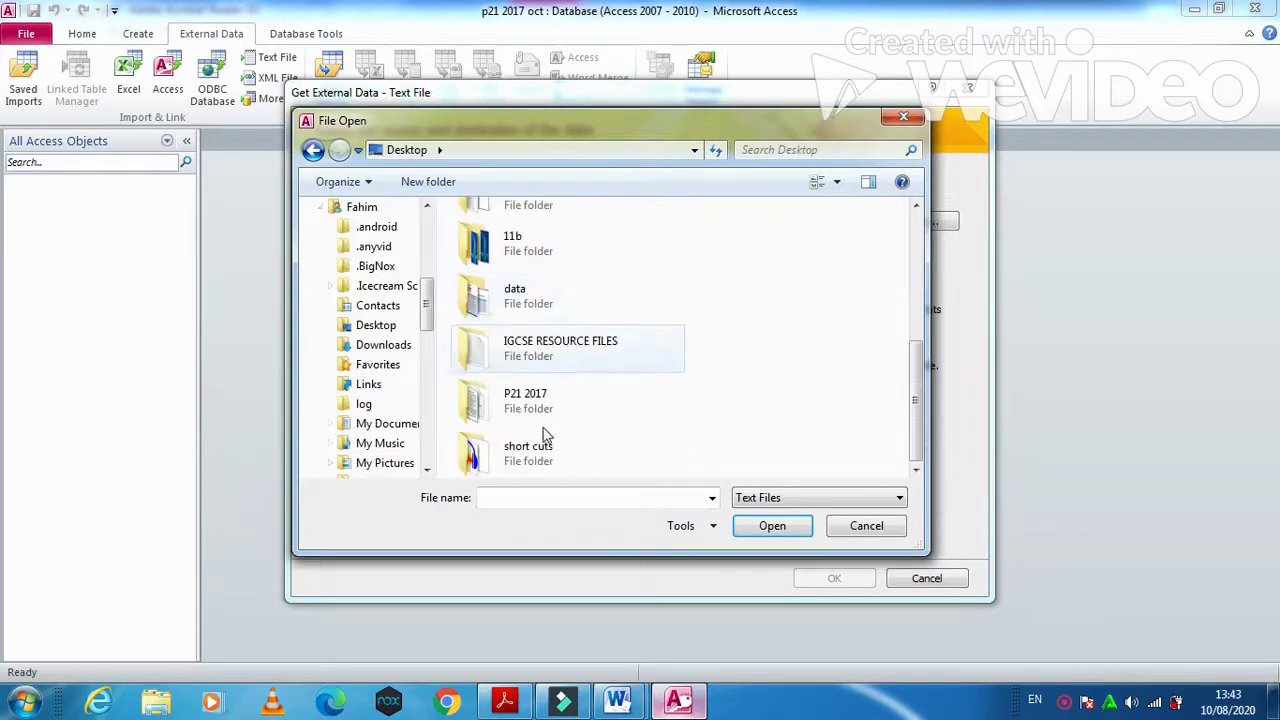
scroll(545, 435, up, 5)
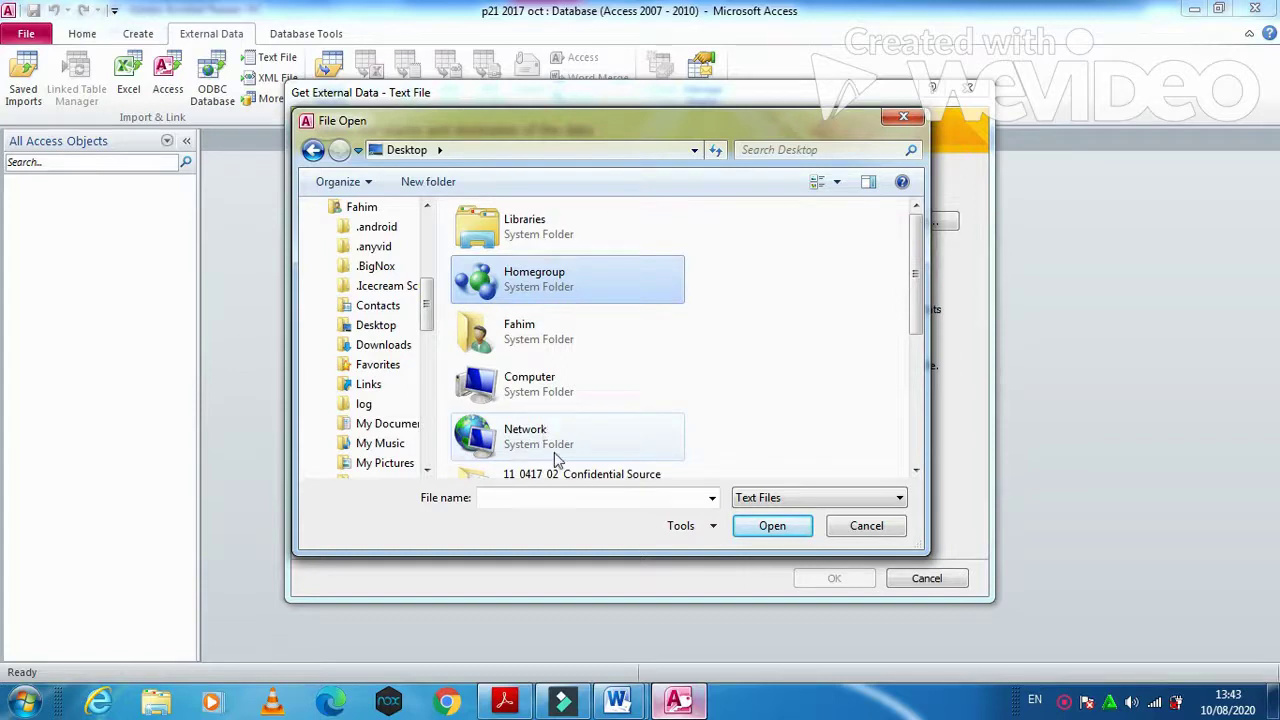
scroll(557, 478, down, 1)
double_click(557, 471)
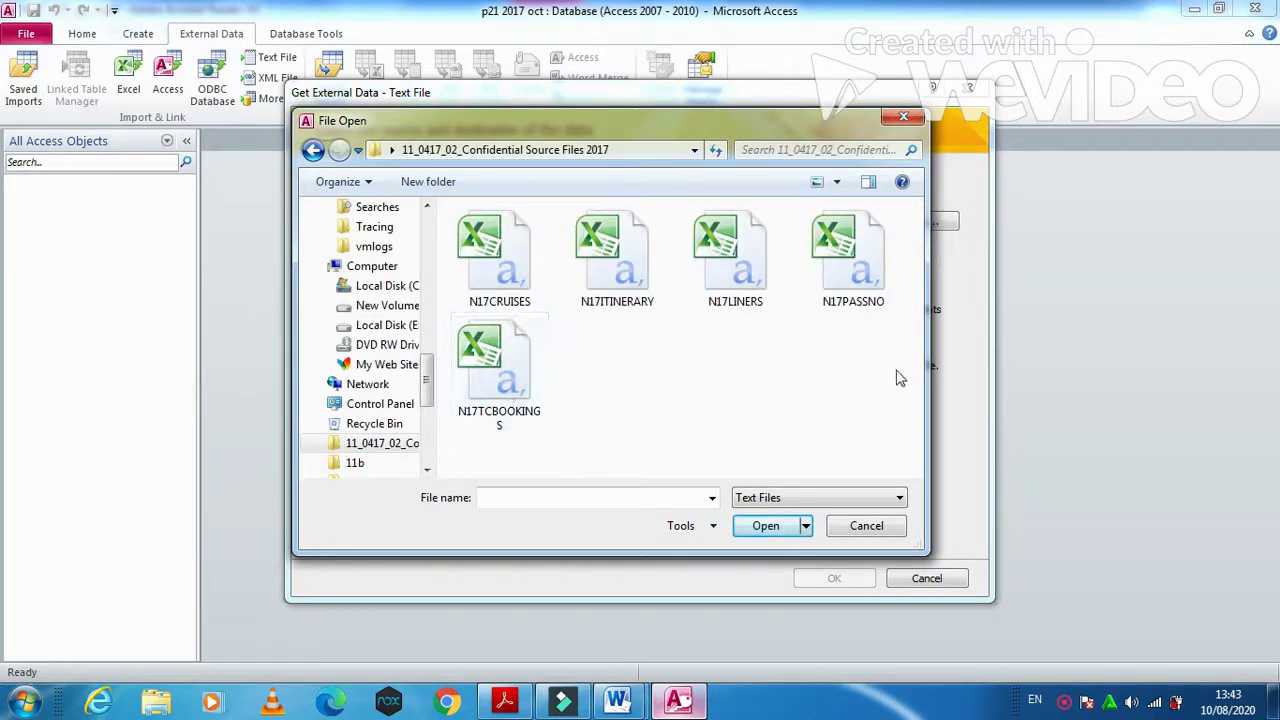
click(497, 258)
click(768, 537)
click(834, 578)
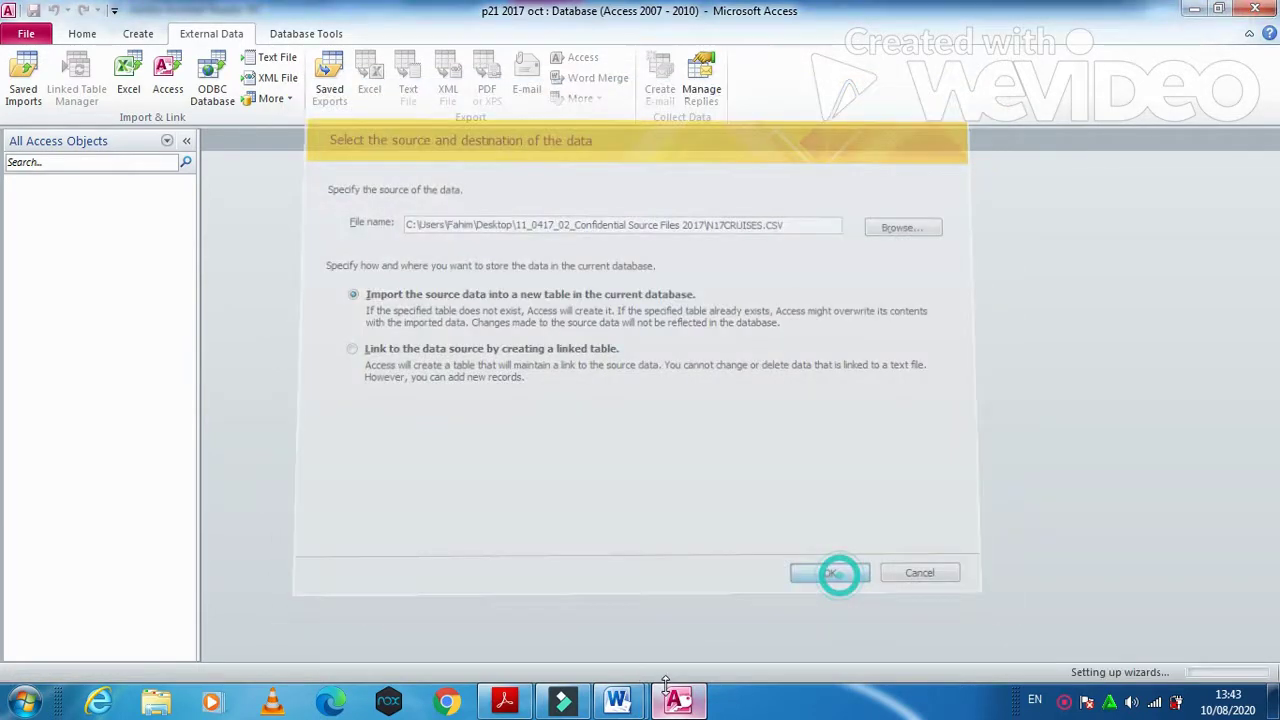
click(512, 704)
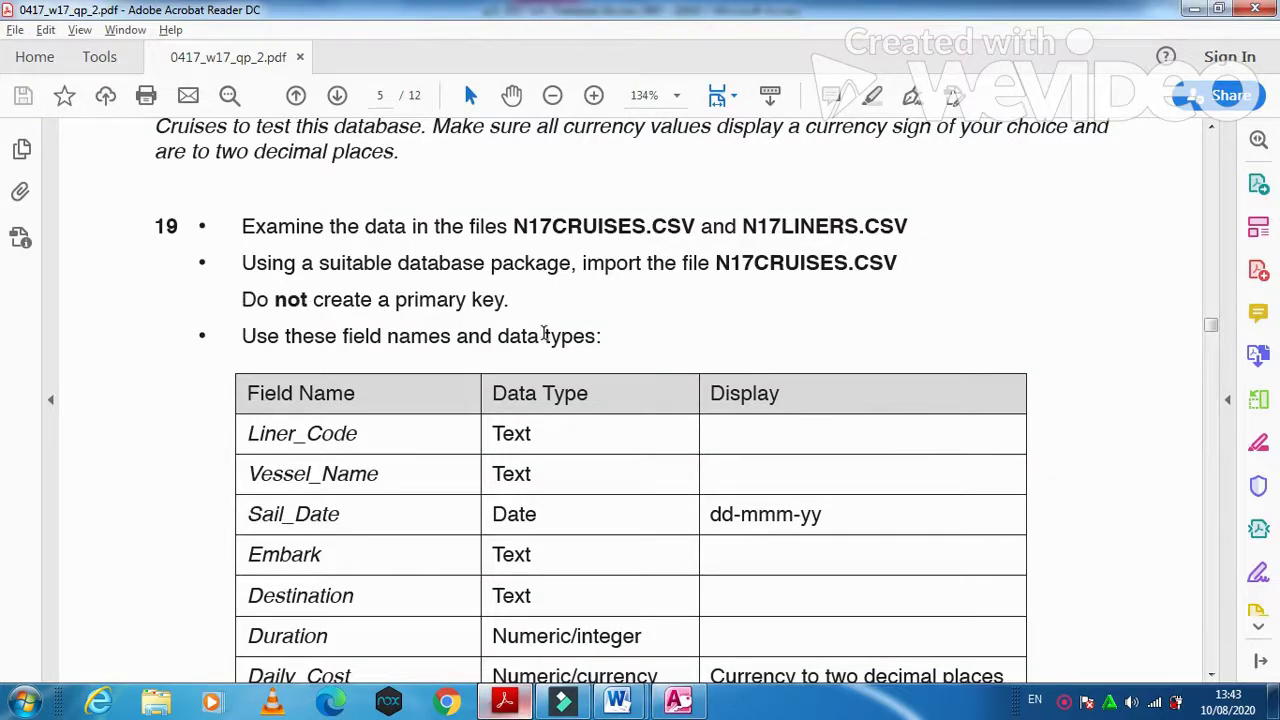
click(504, 704)
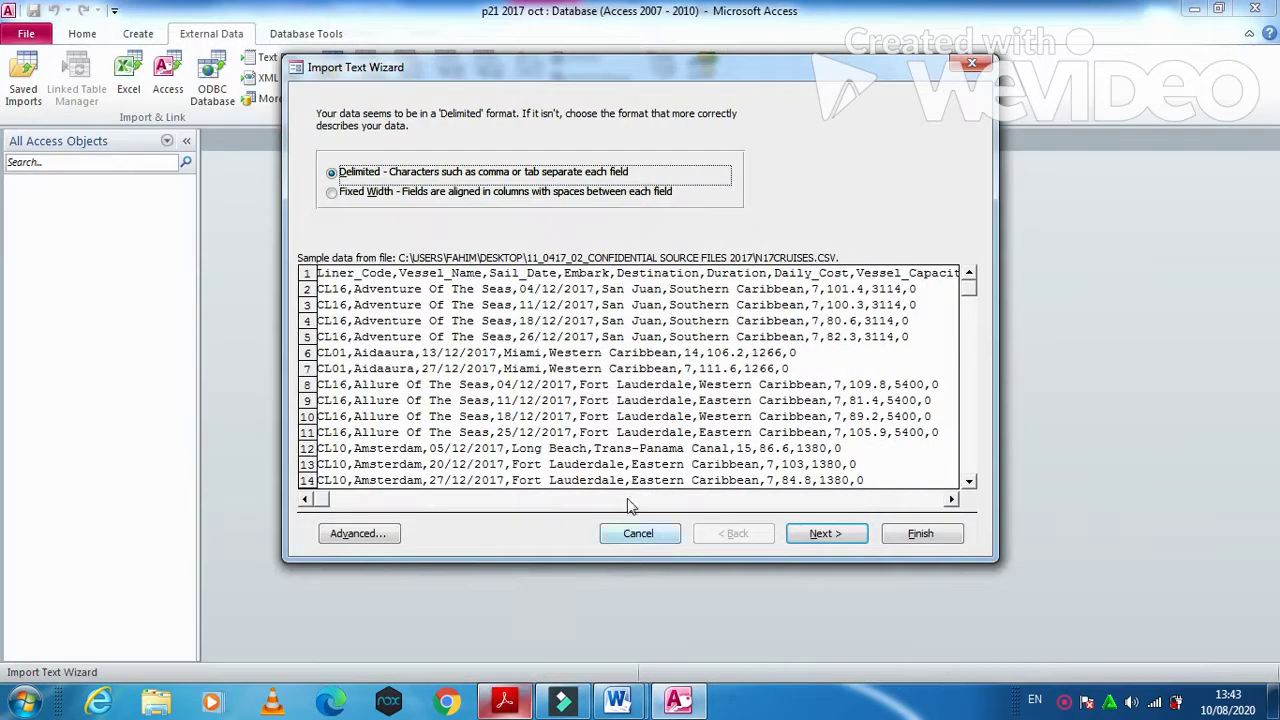
Keep the delimited format and take field names from the first row
click(818, 535)
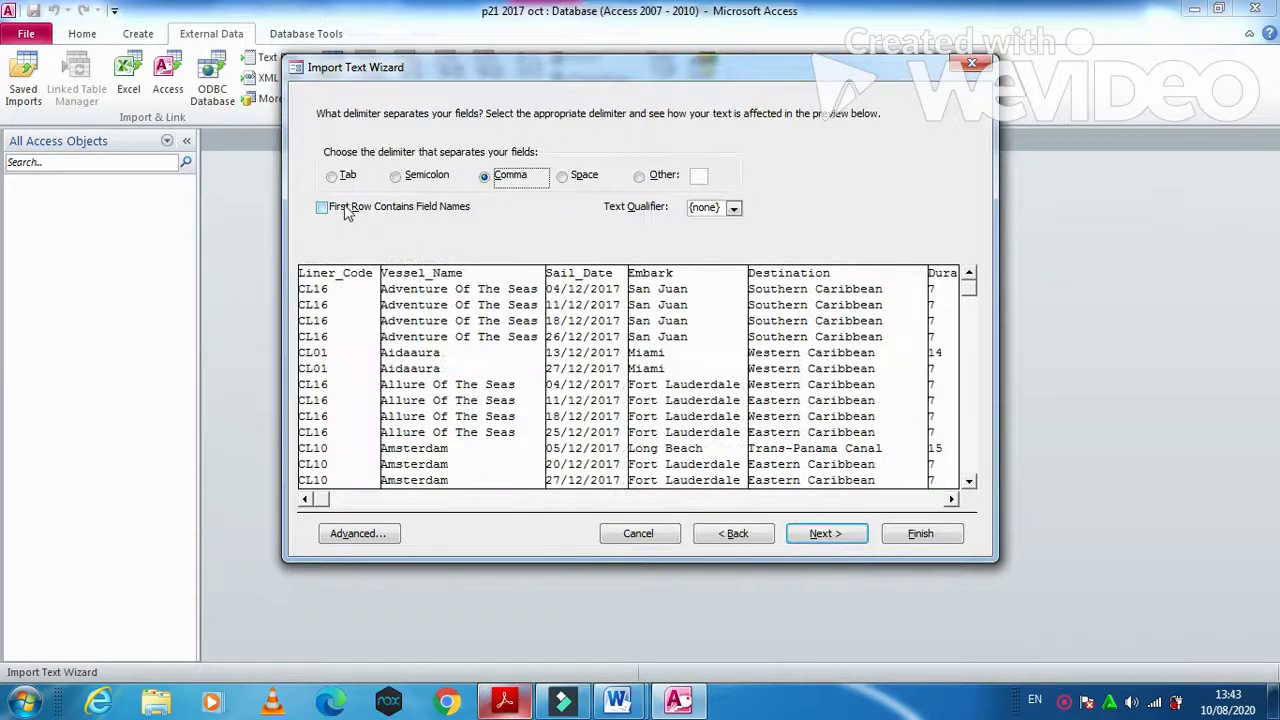
click(322, 207)
click(827, 533)
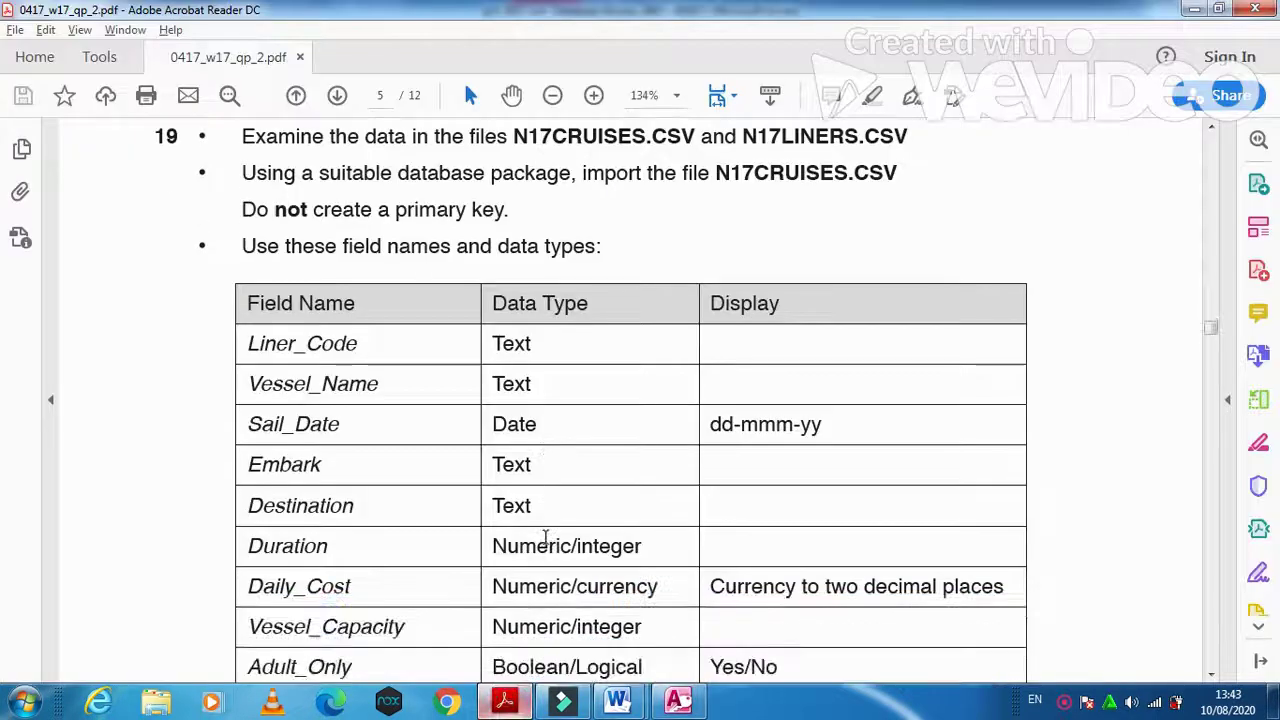
scroll(545, 537, down, 1)
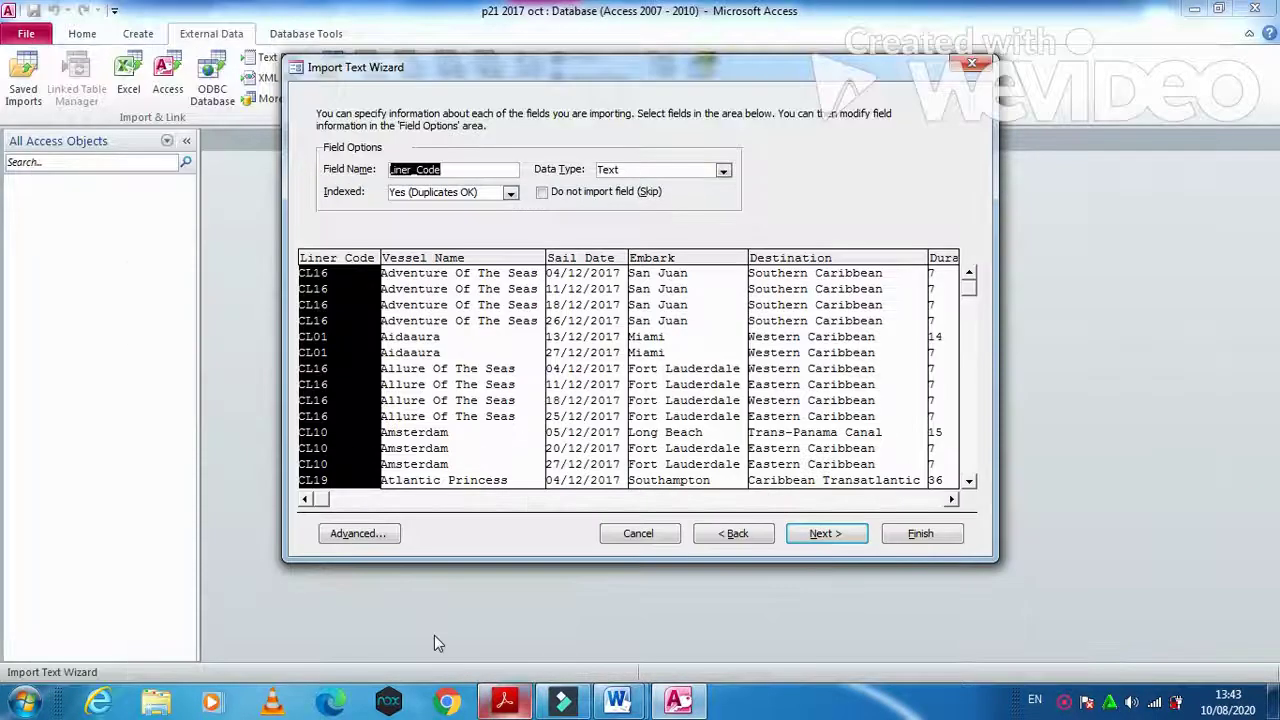
Compare the import specification's field data types with the PDF's field table
click(398, 532)
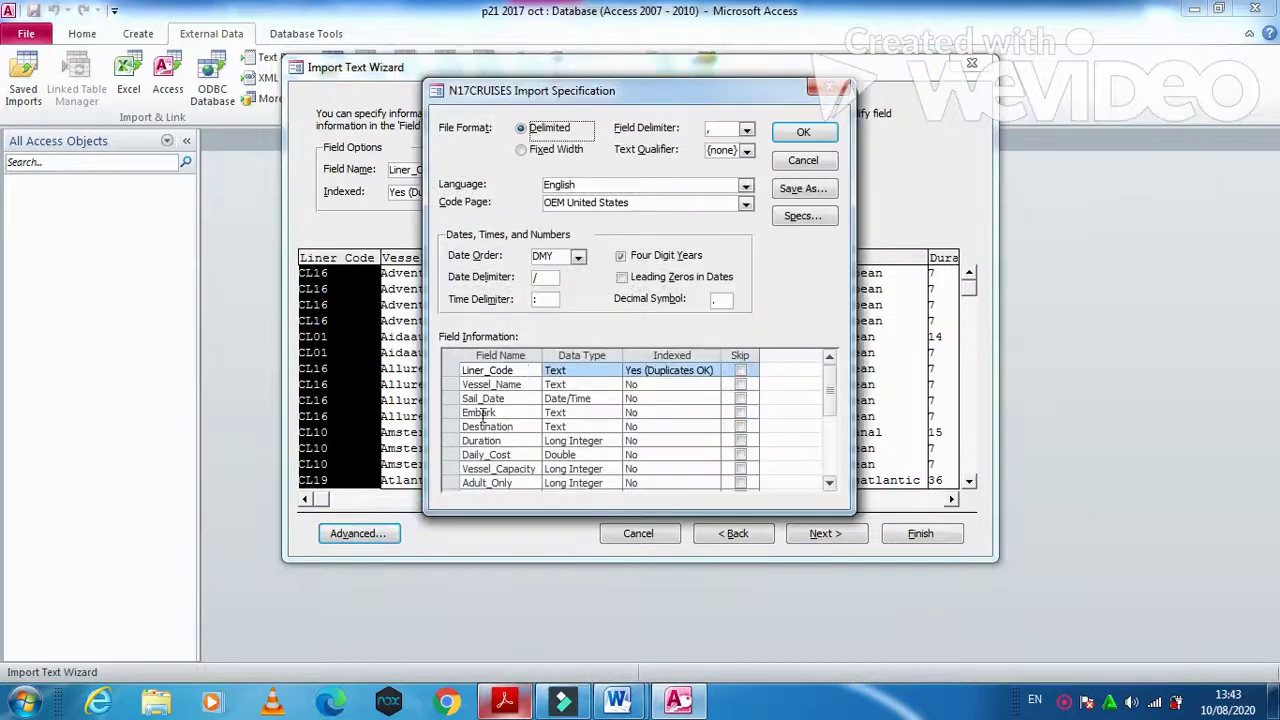
drag(643, 103, 740, 102)
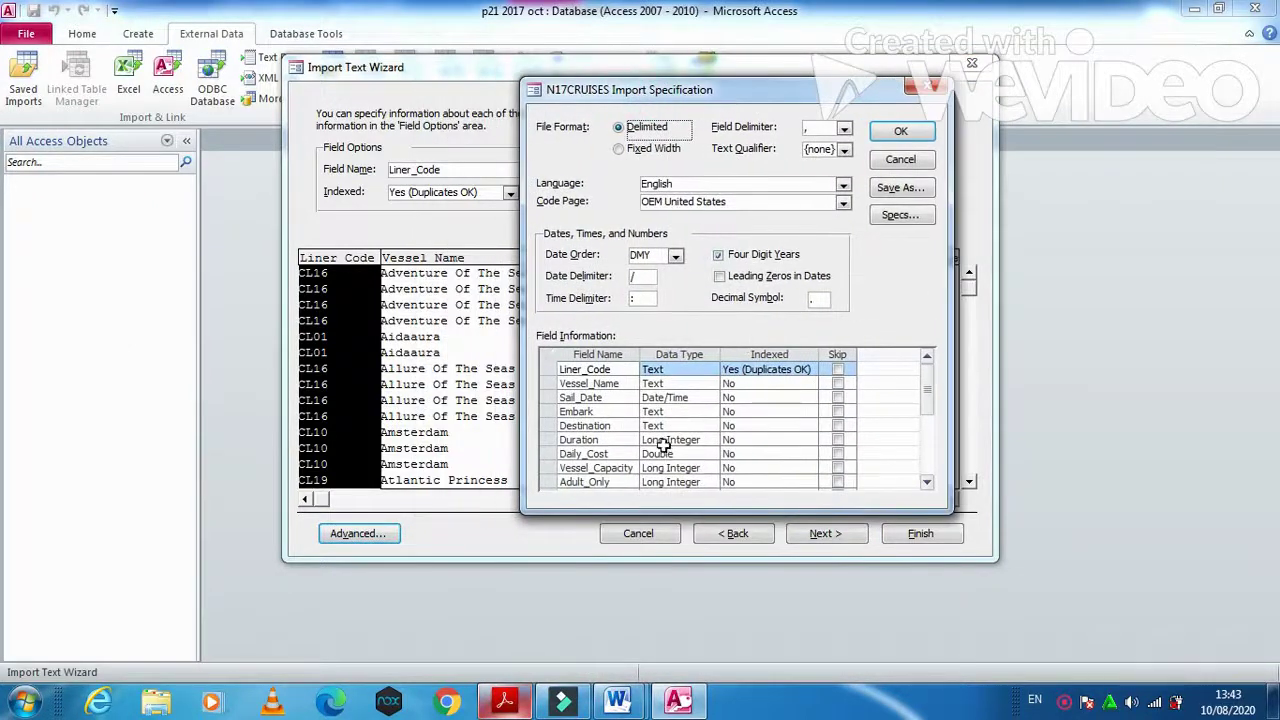
click(508, 703)
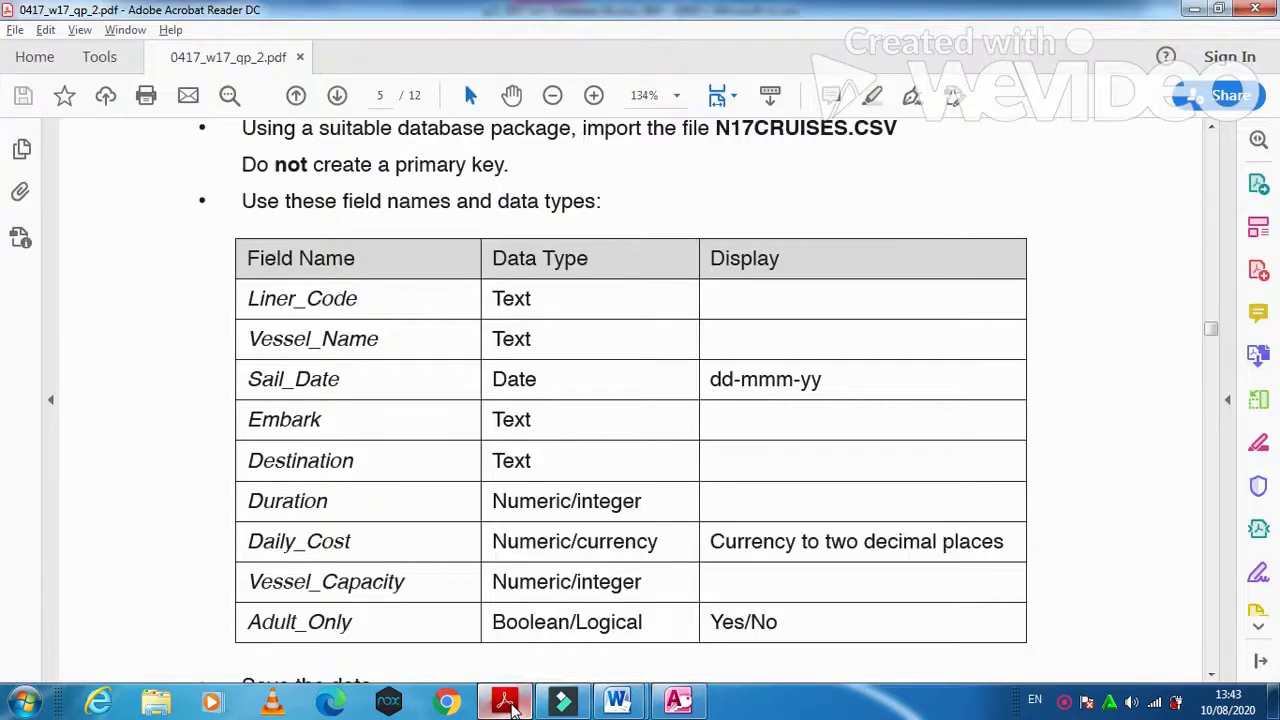
click(678, 703)
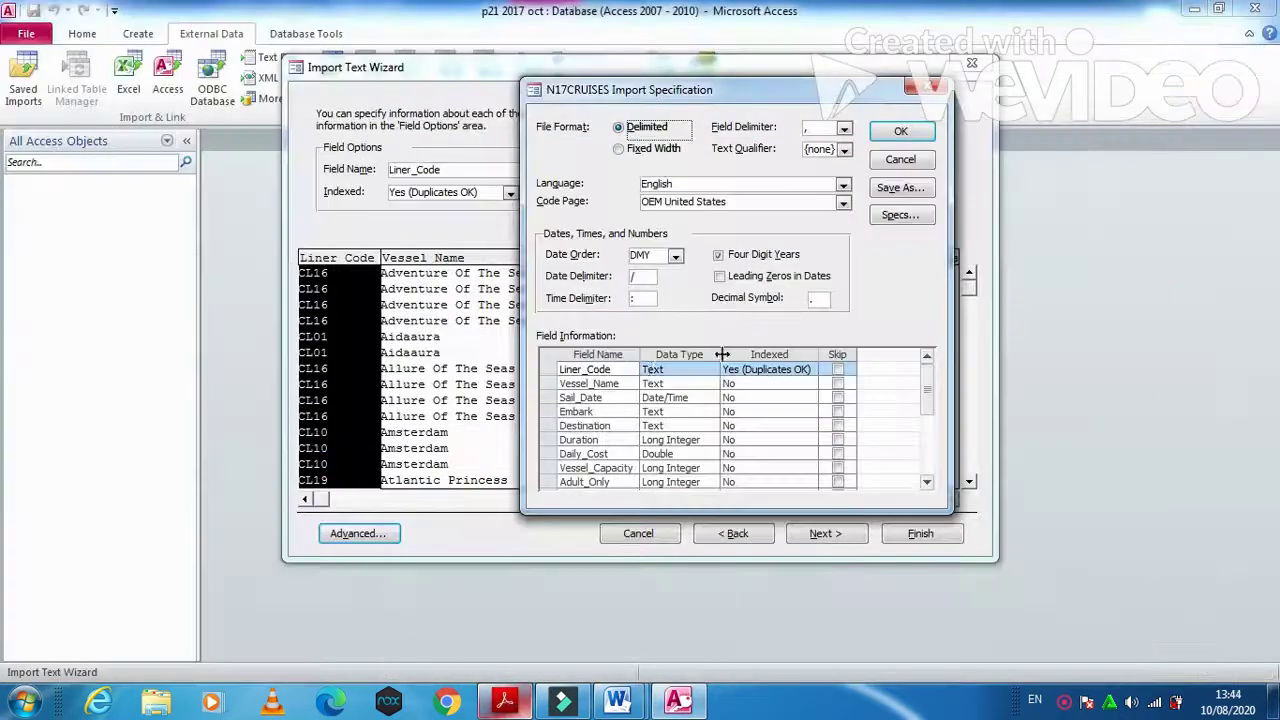
click(676, 398)
click(676, 412)
click(676, 426)
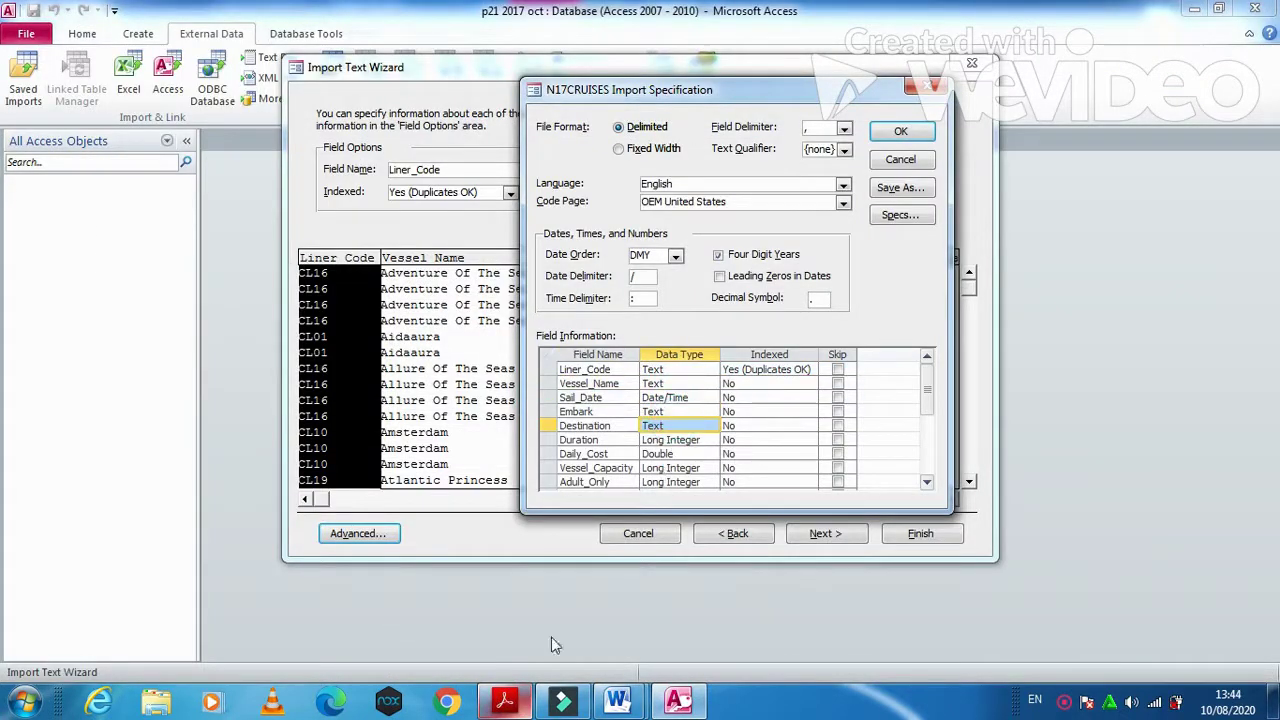
click(510, 704)
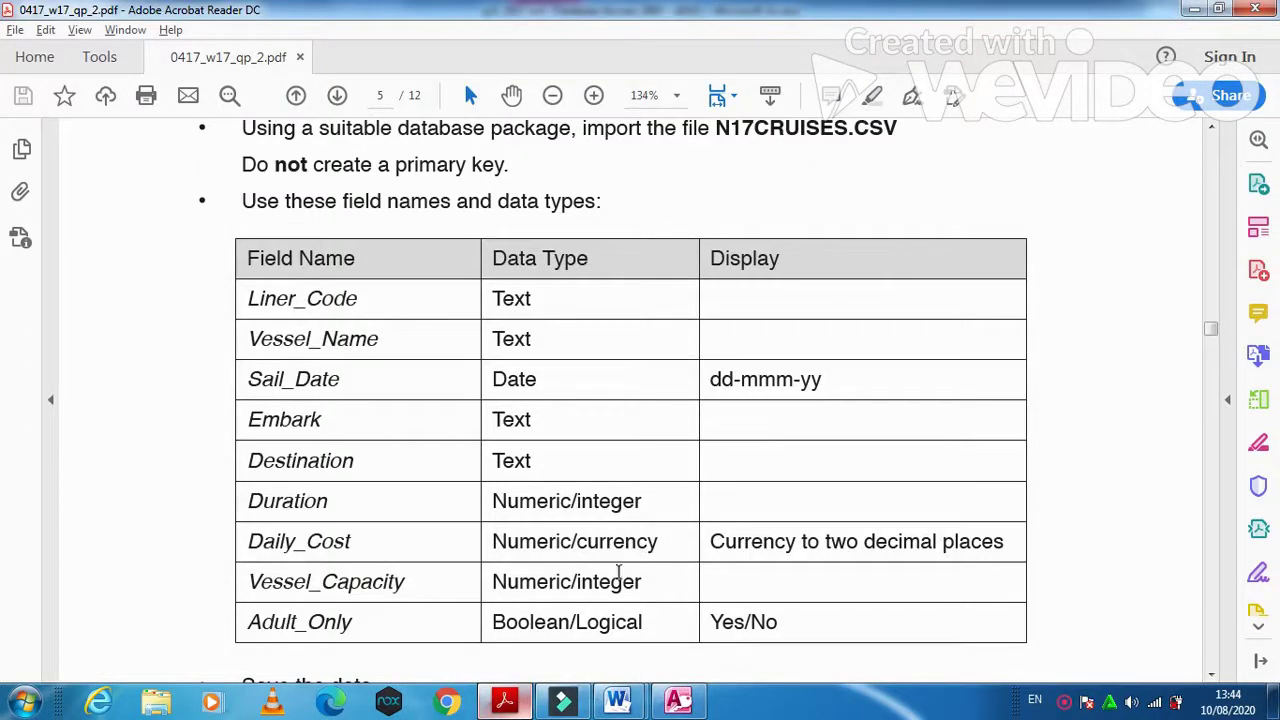
key(alt+Tab)
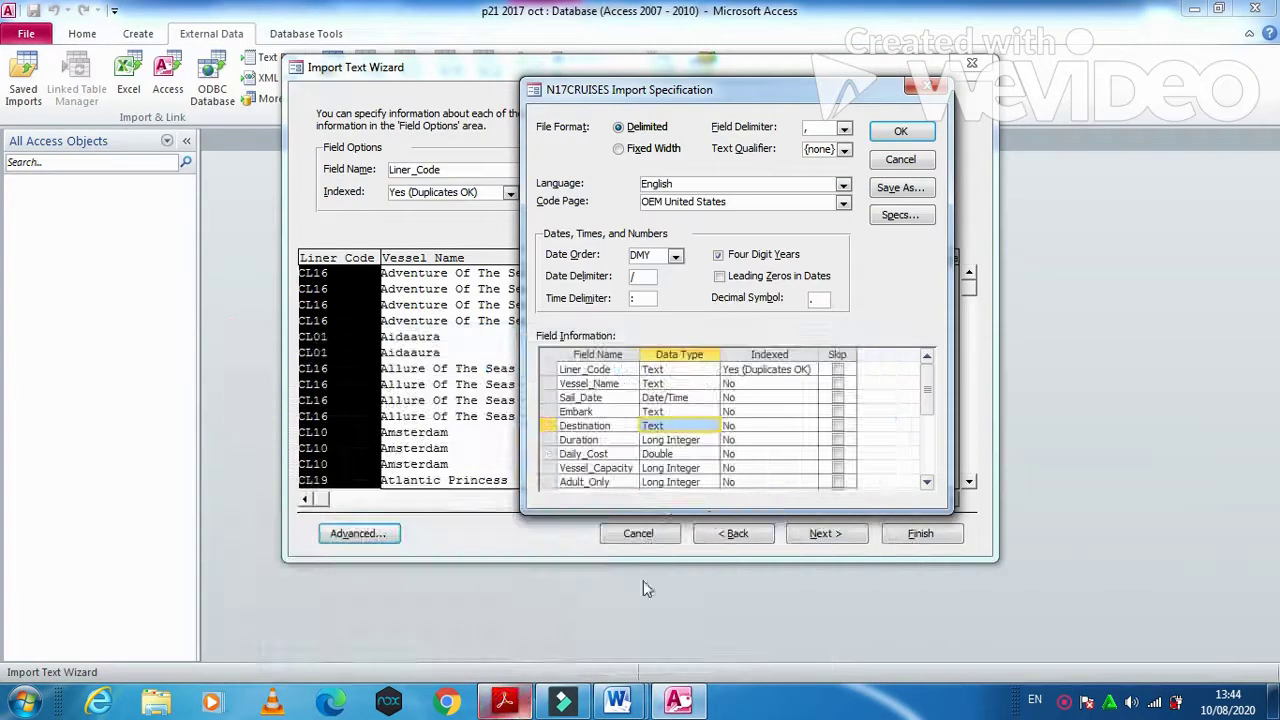
click(505, 703)
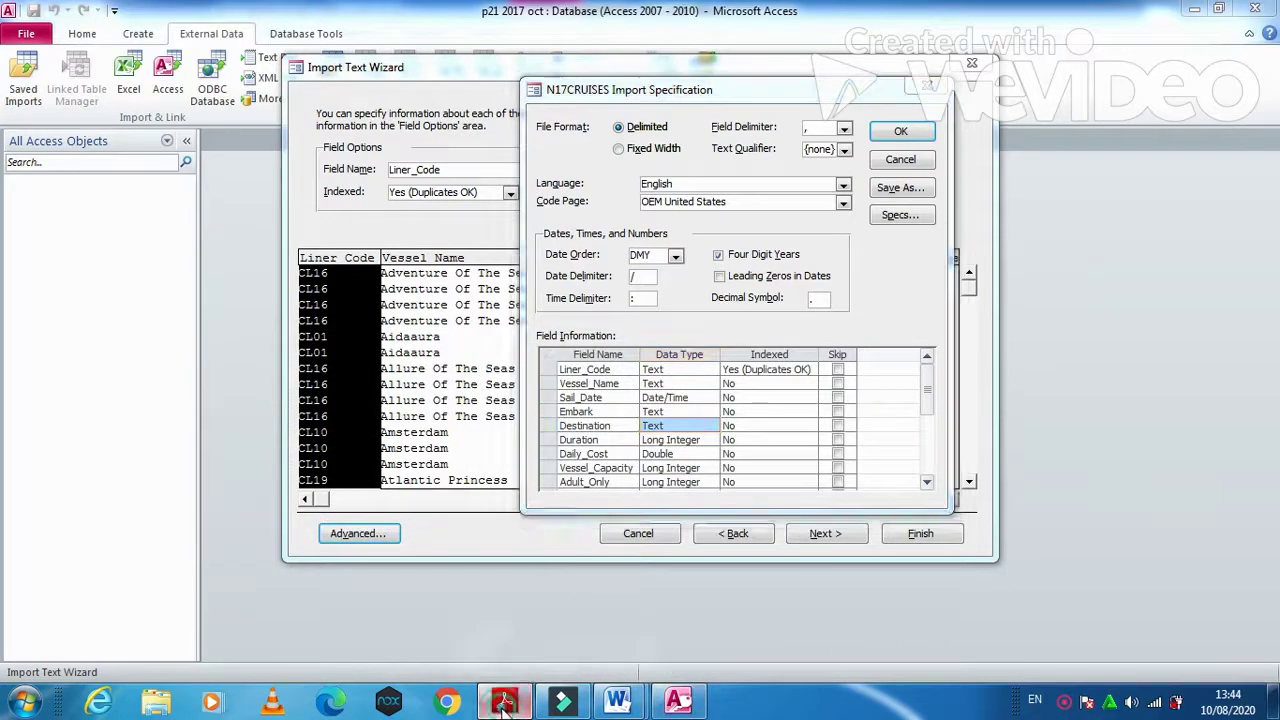
key(alt+Tab)
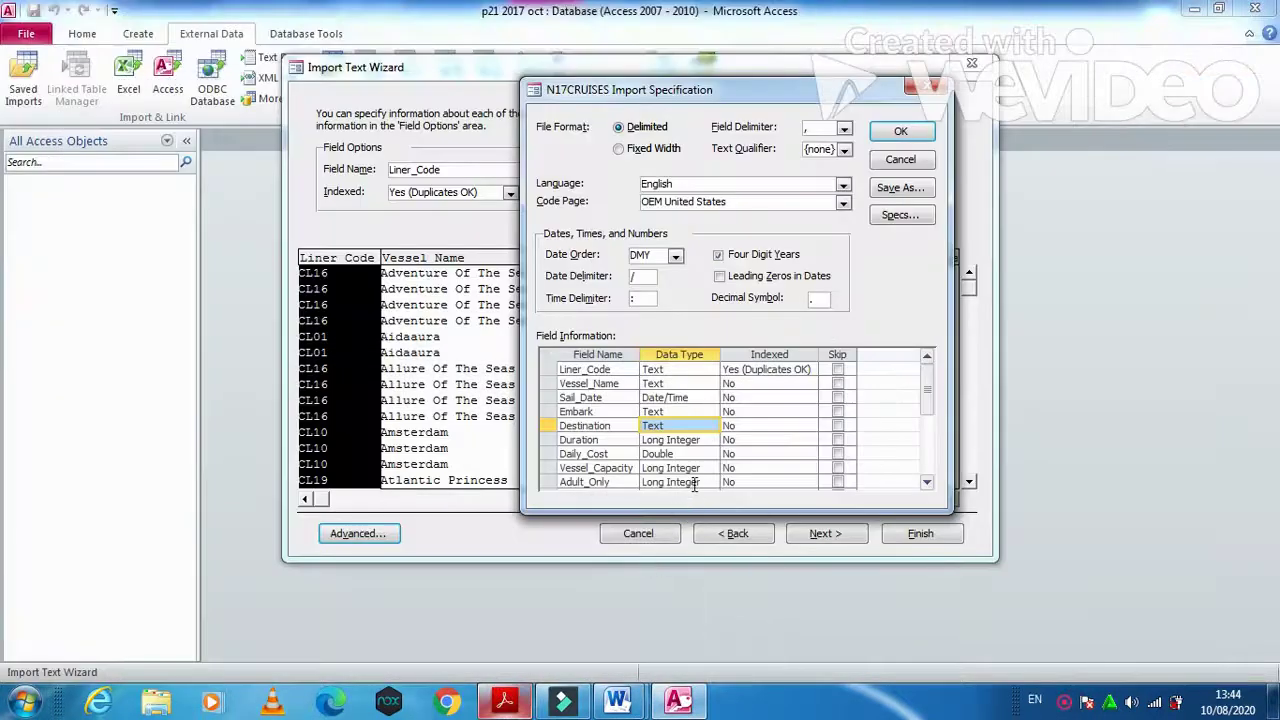
Set the Adult_Only data type to Yes/No and confirm the specification
click(694, 485)
click(710, 483)
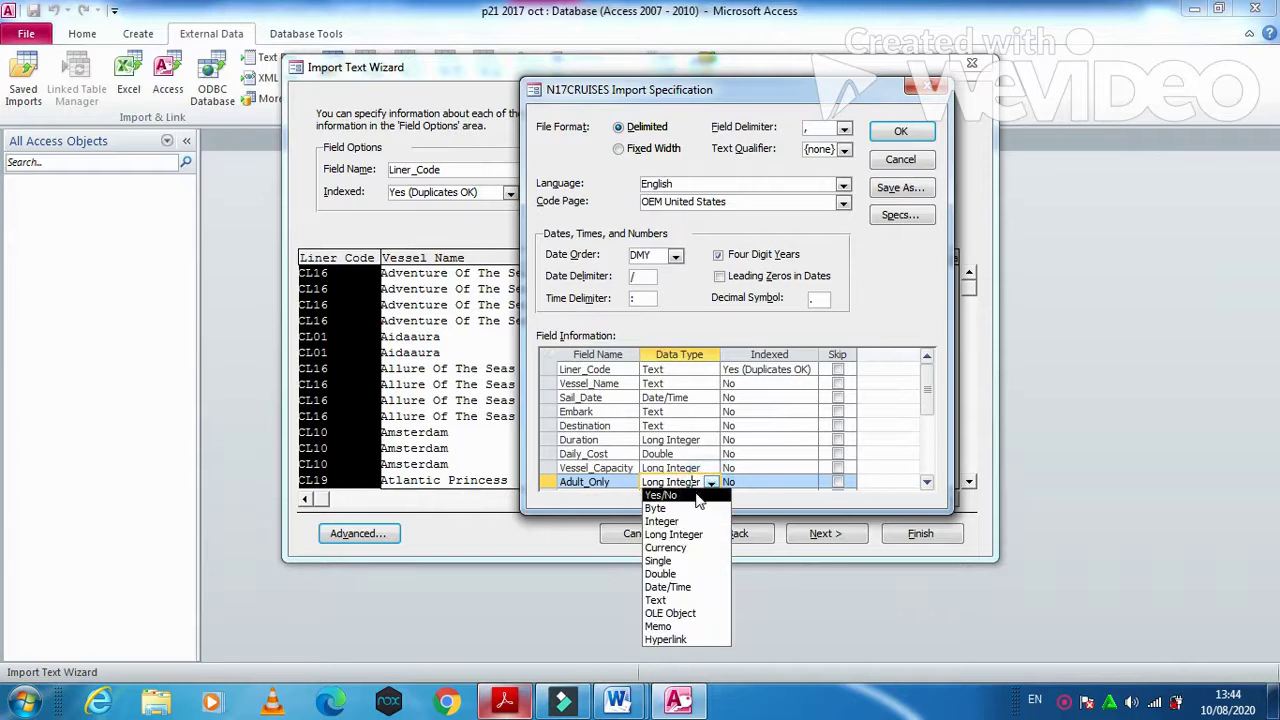
click(697, 496)
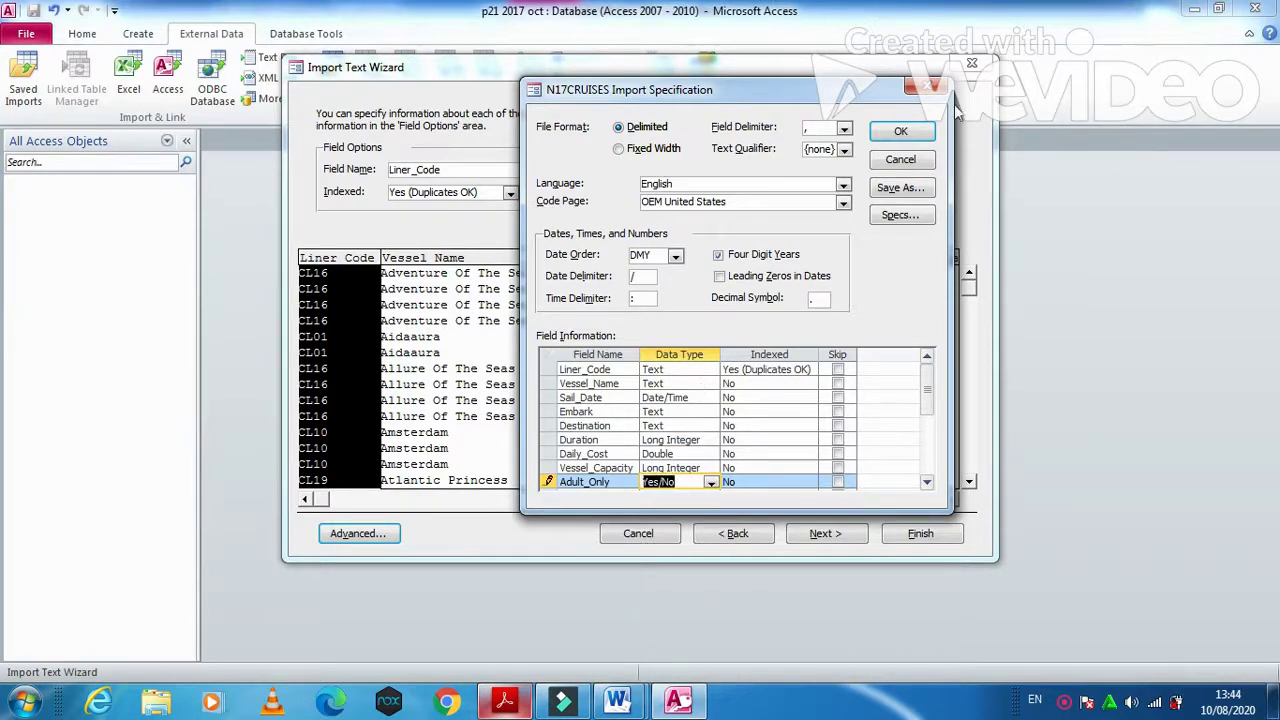
click(905, 132)
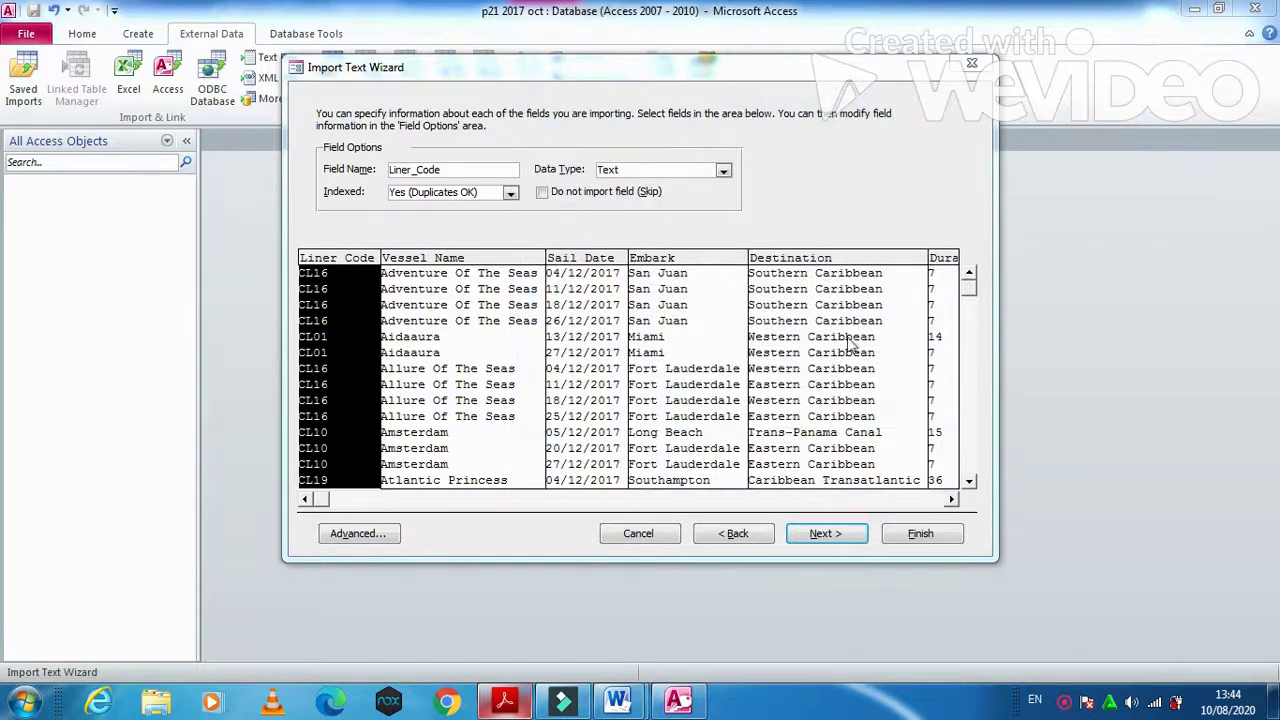
Finish importing into N17CRUISES with no primary key, without saving the import steps
click(825, 533)
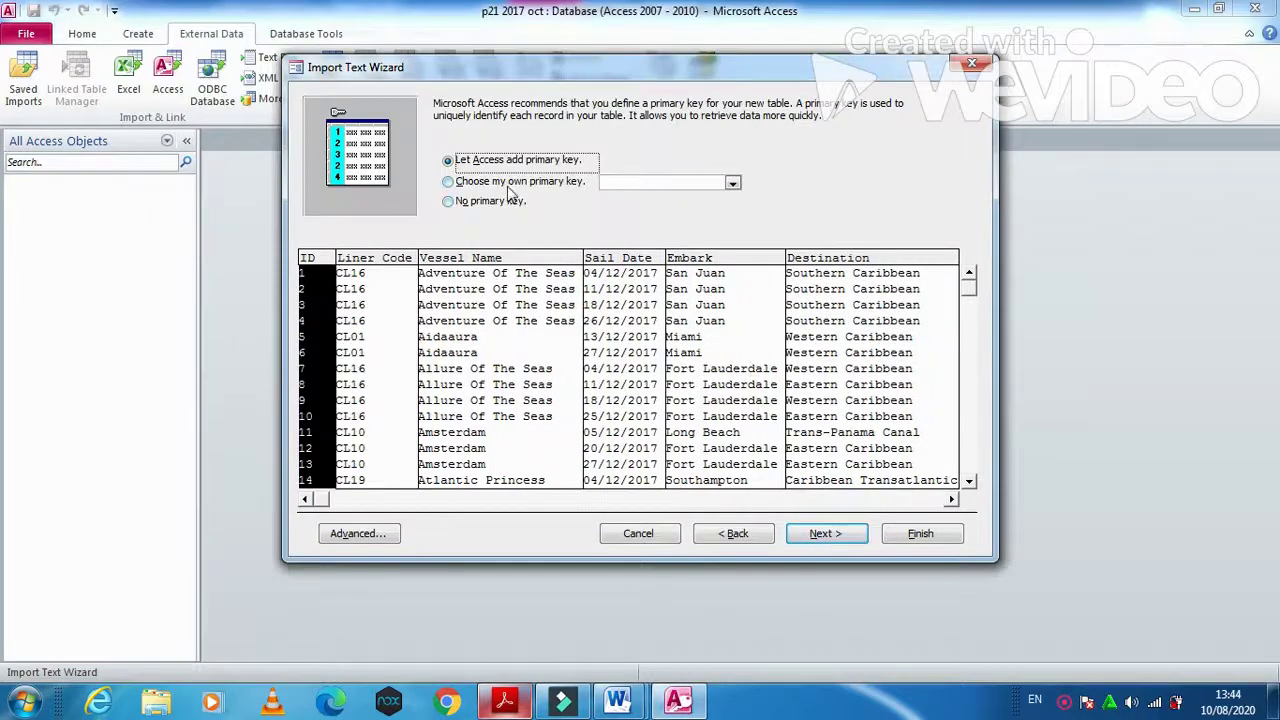
click(484, 201)
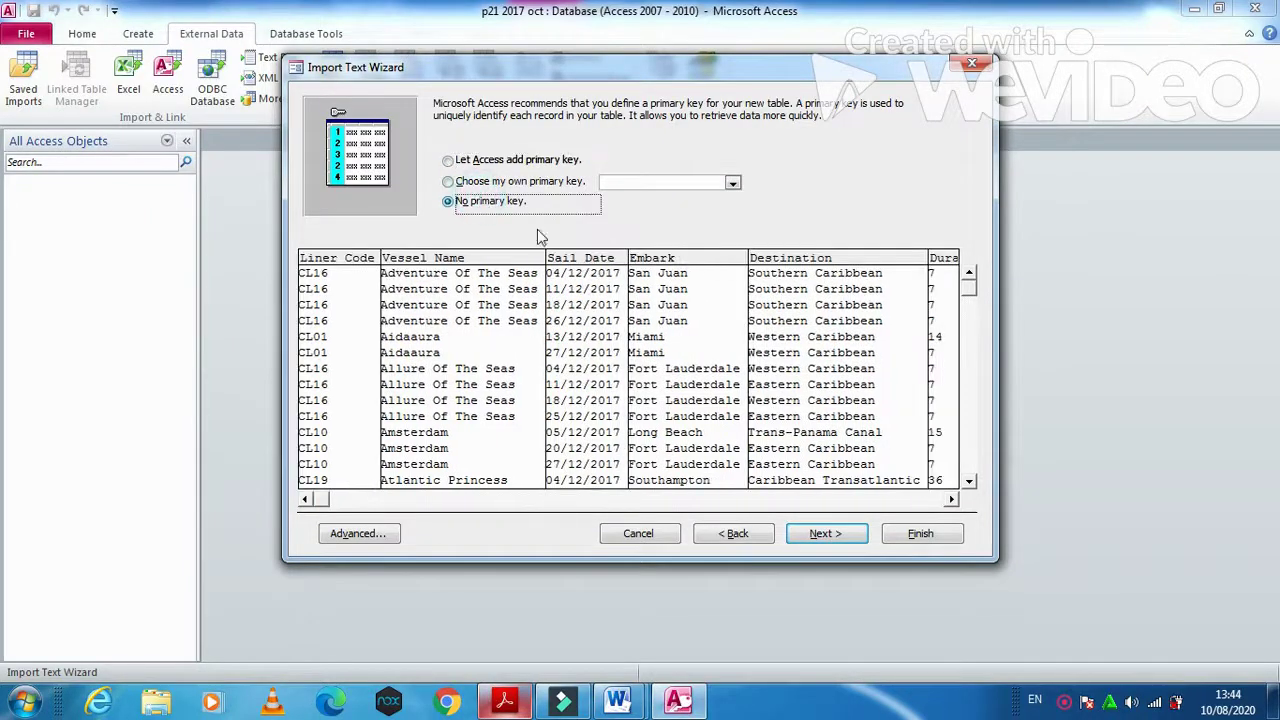
click(818, 535)
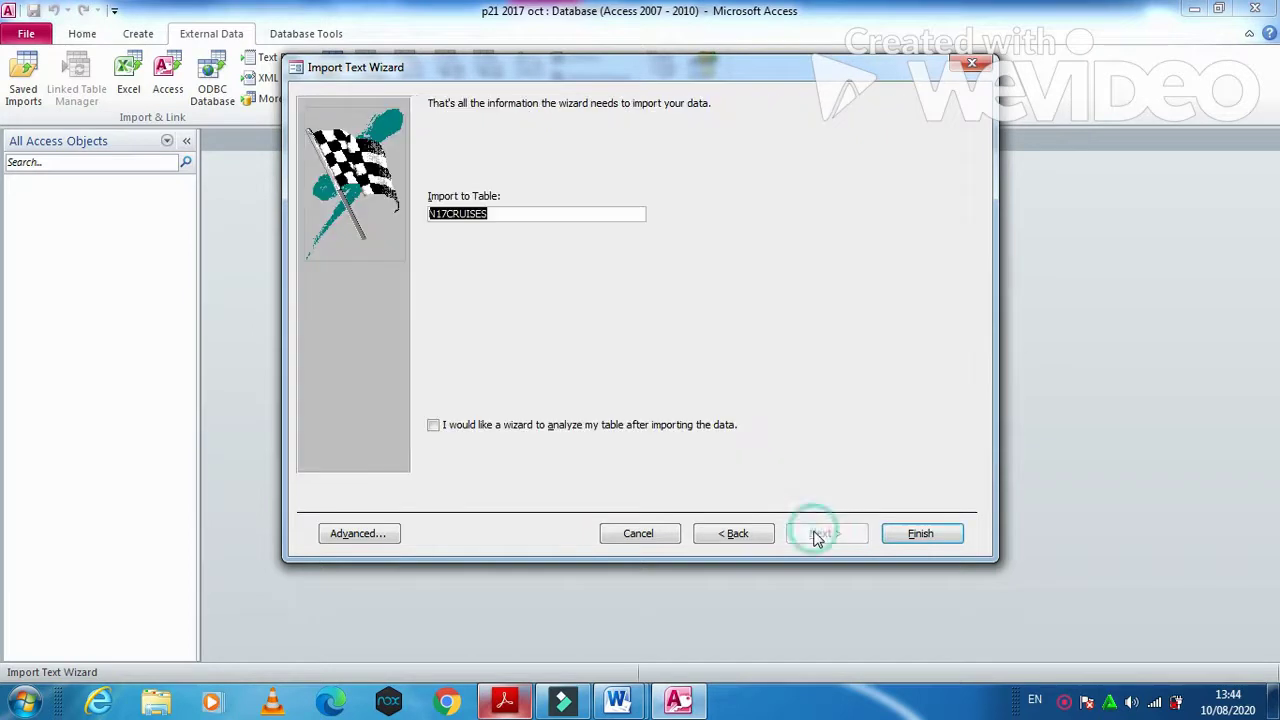
click(910, 535)
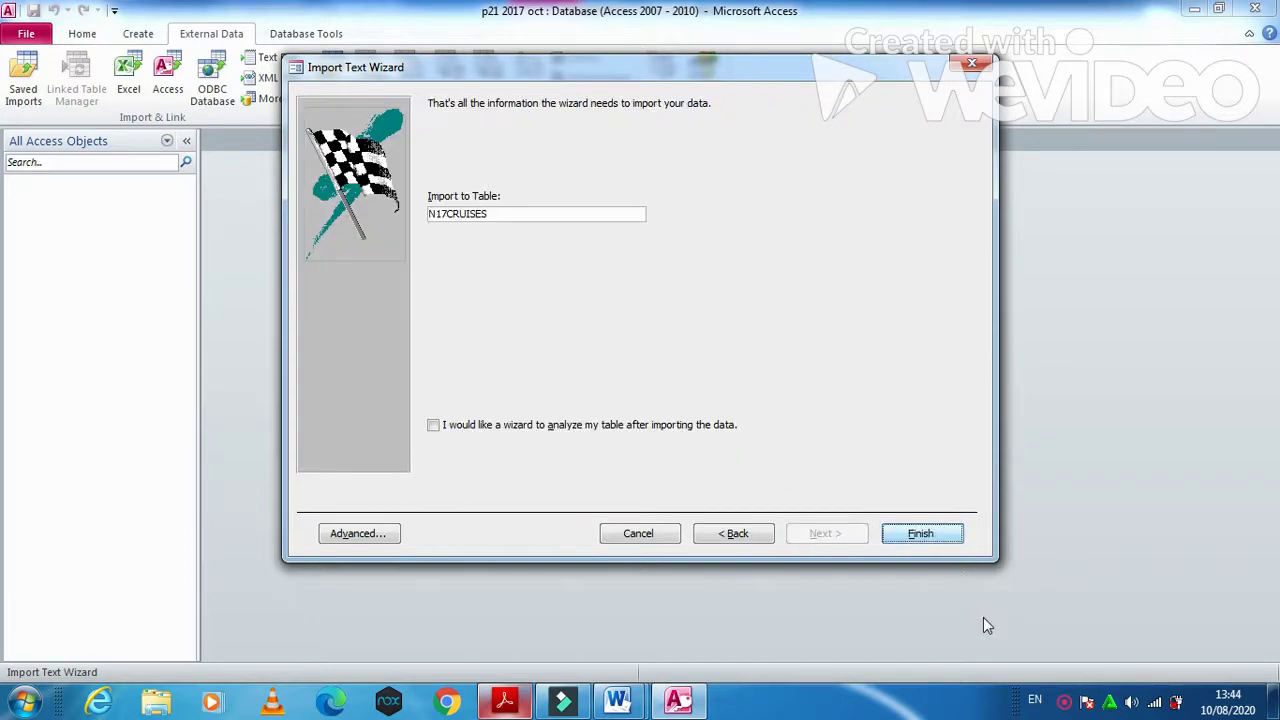
click(926, 580)
Check the Adult_Only, Daily_Cost and Sail_Date columns against the task sheet, then close N17CRUISES
click(77, 201)
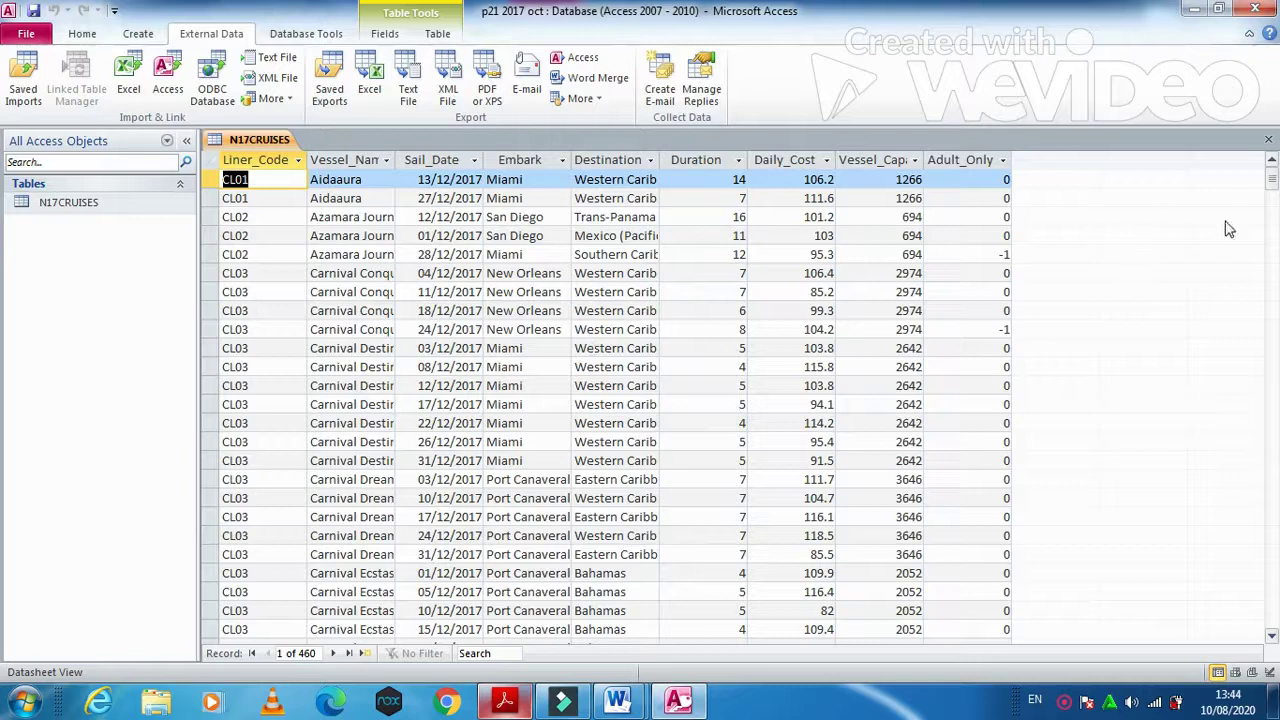
click(988, 163)
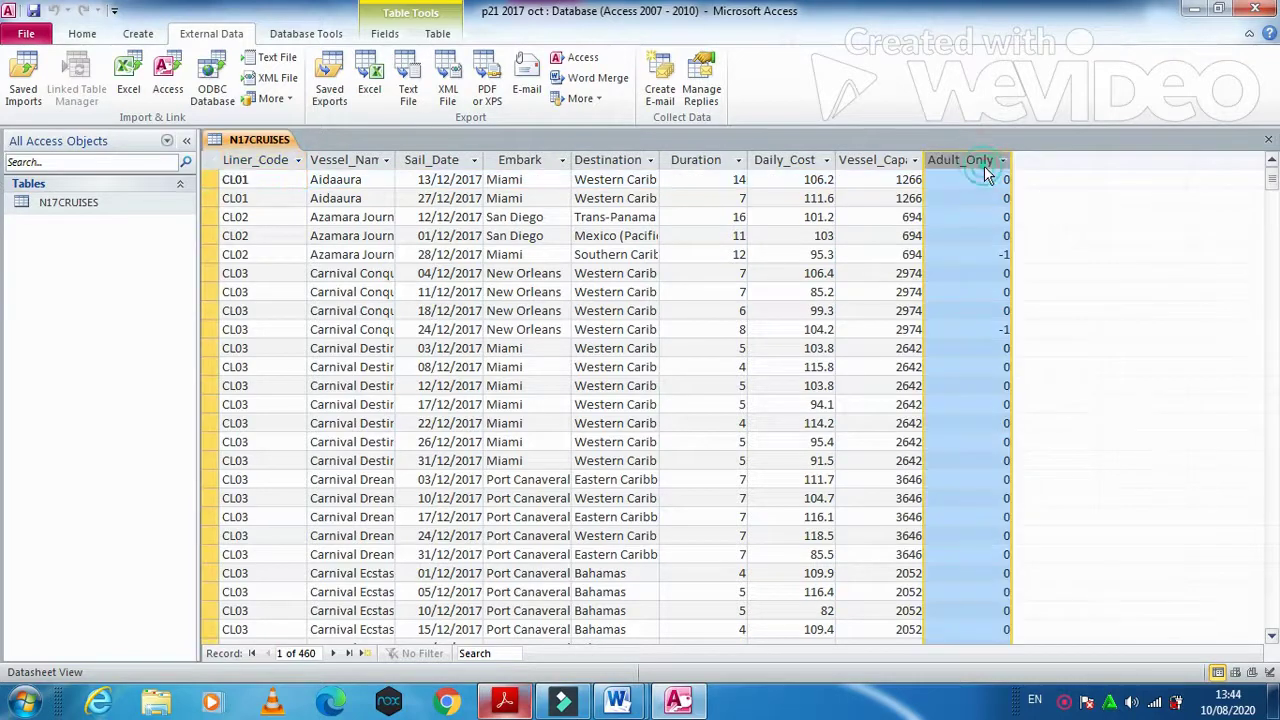
click(806, 161)
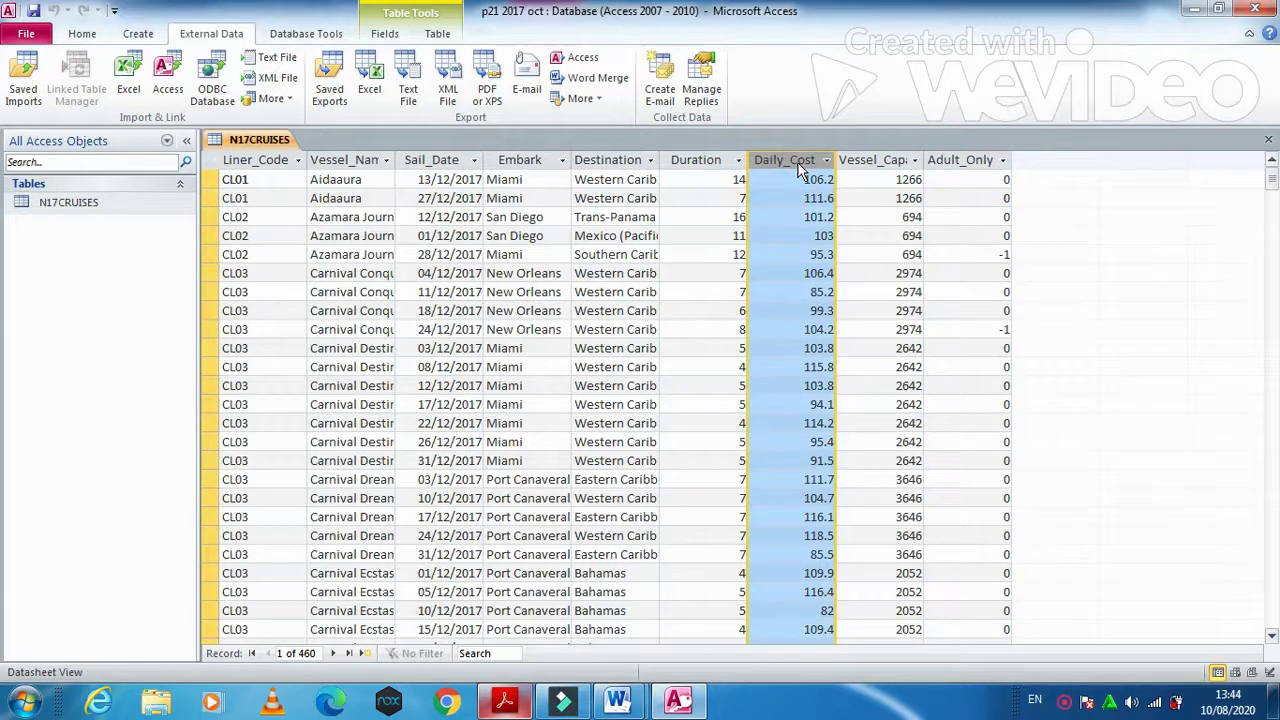
click(454, 165)
click(504, 700)
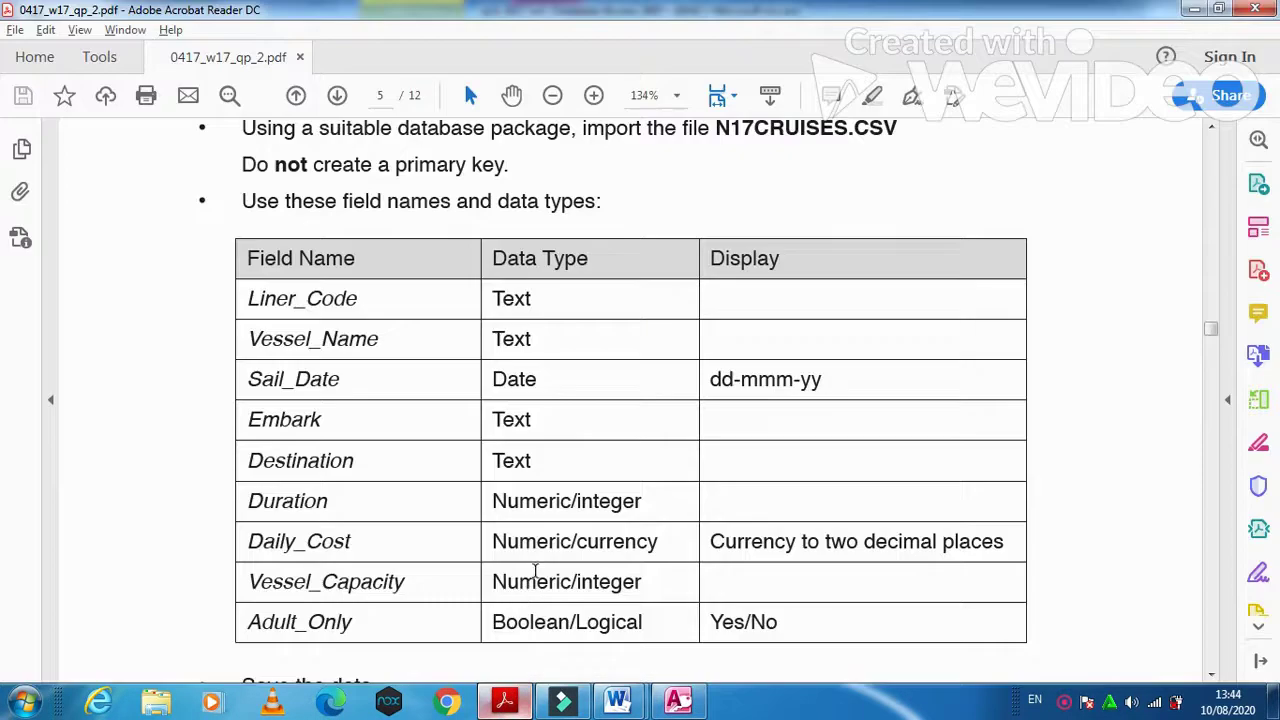
scroll(536, 571, down, 2)
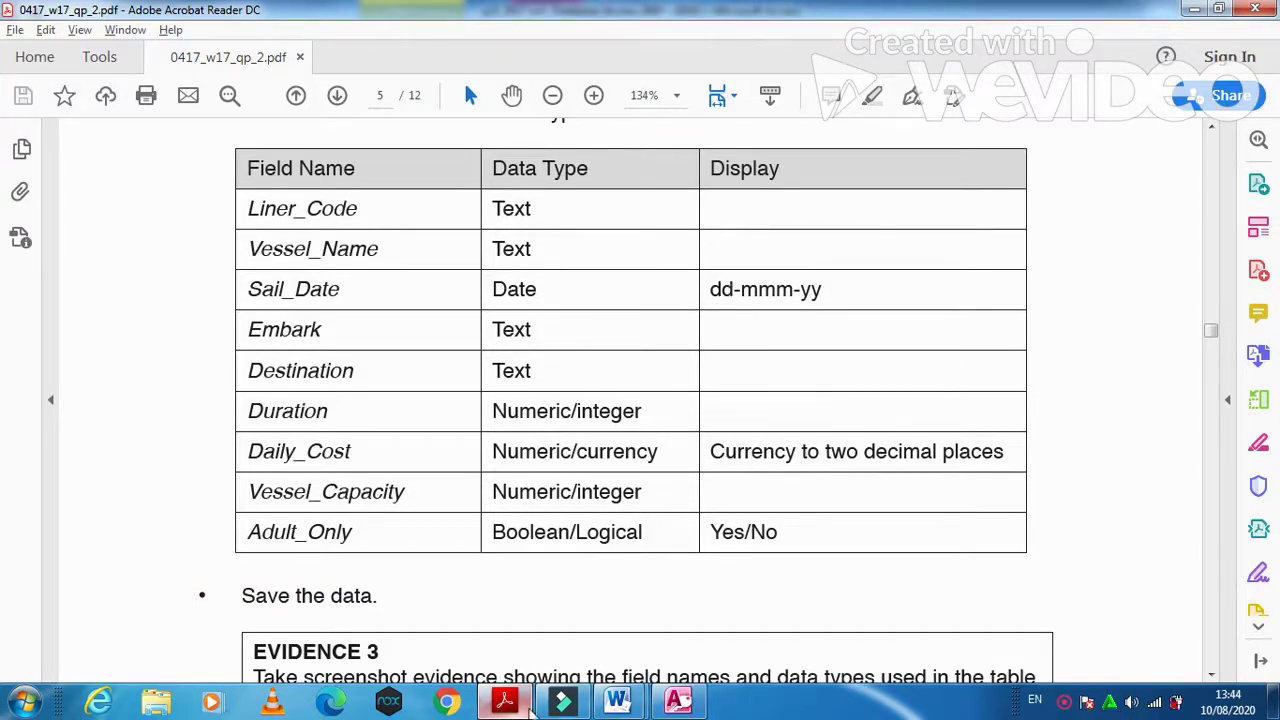
click(678, 700)
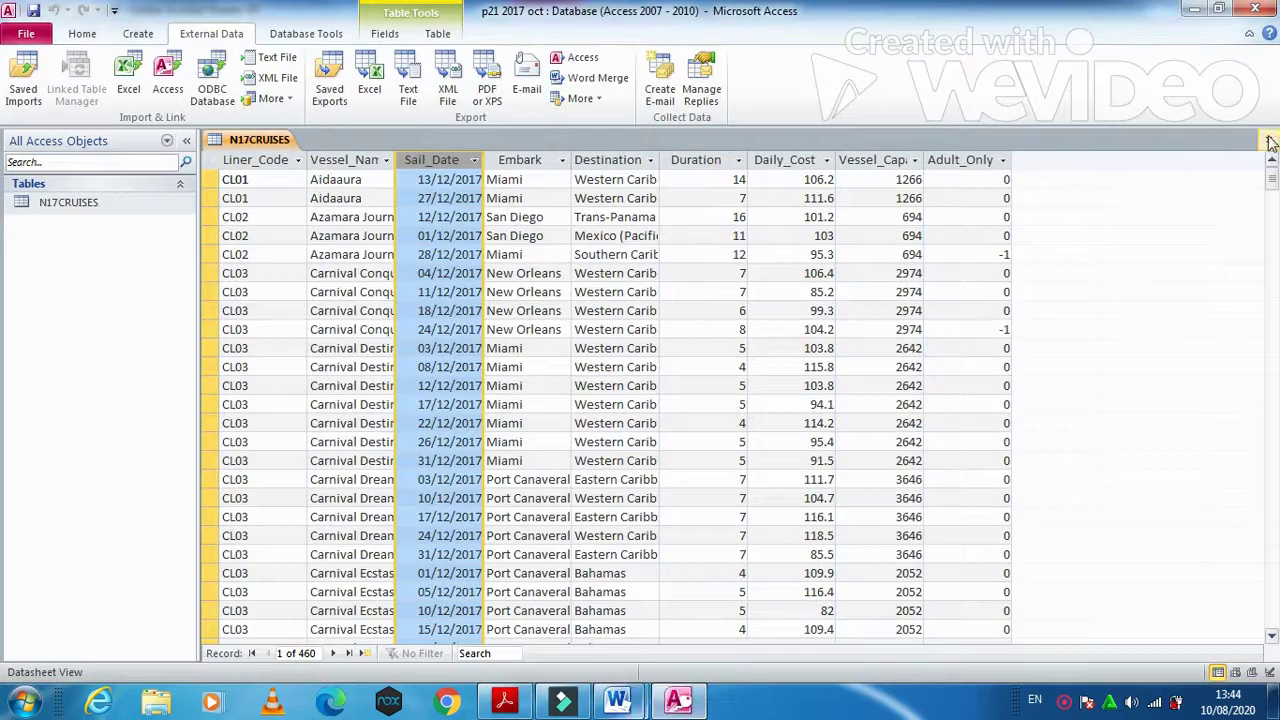
click(1270, 142)
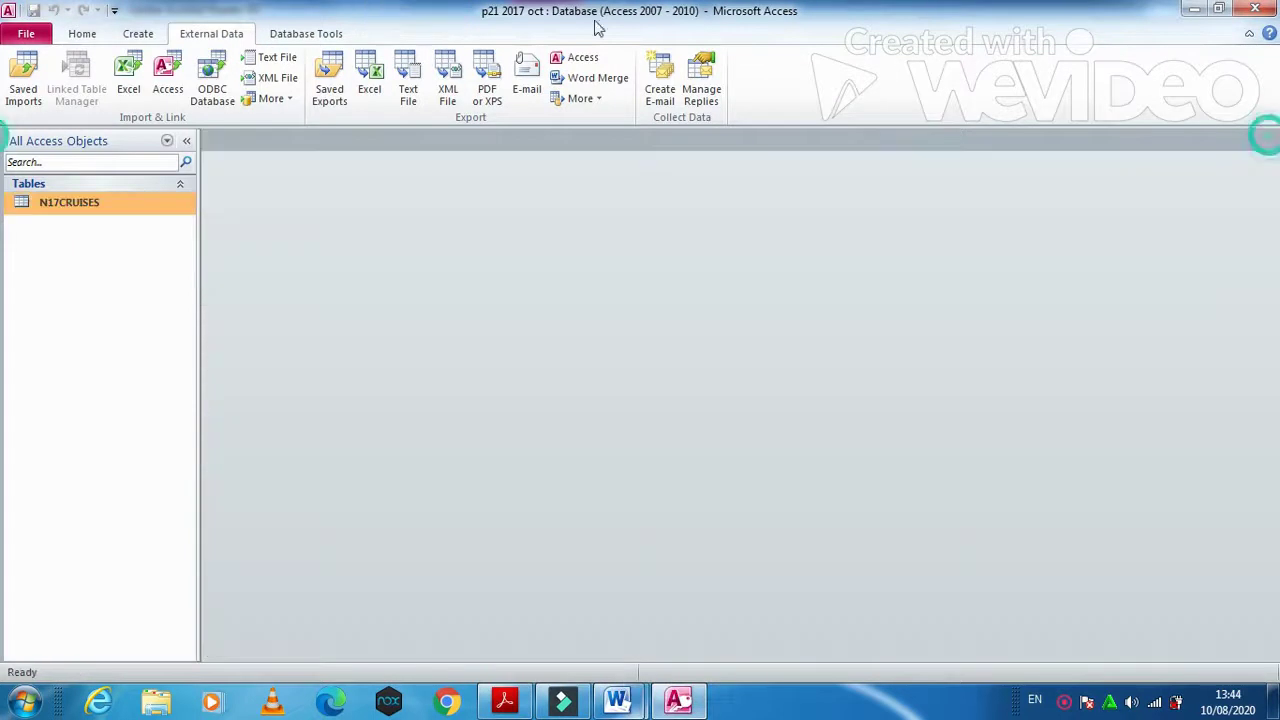
Open N17CRUISES in Design View and format Sail_Date as Medium Date
right_click(138, 207)
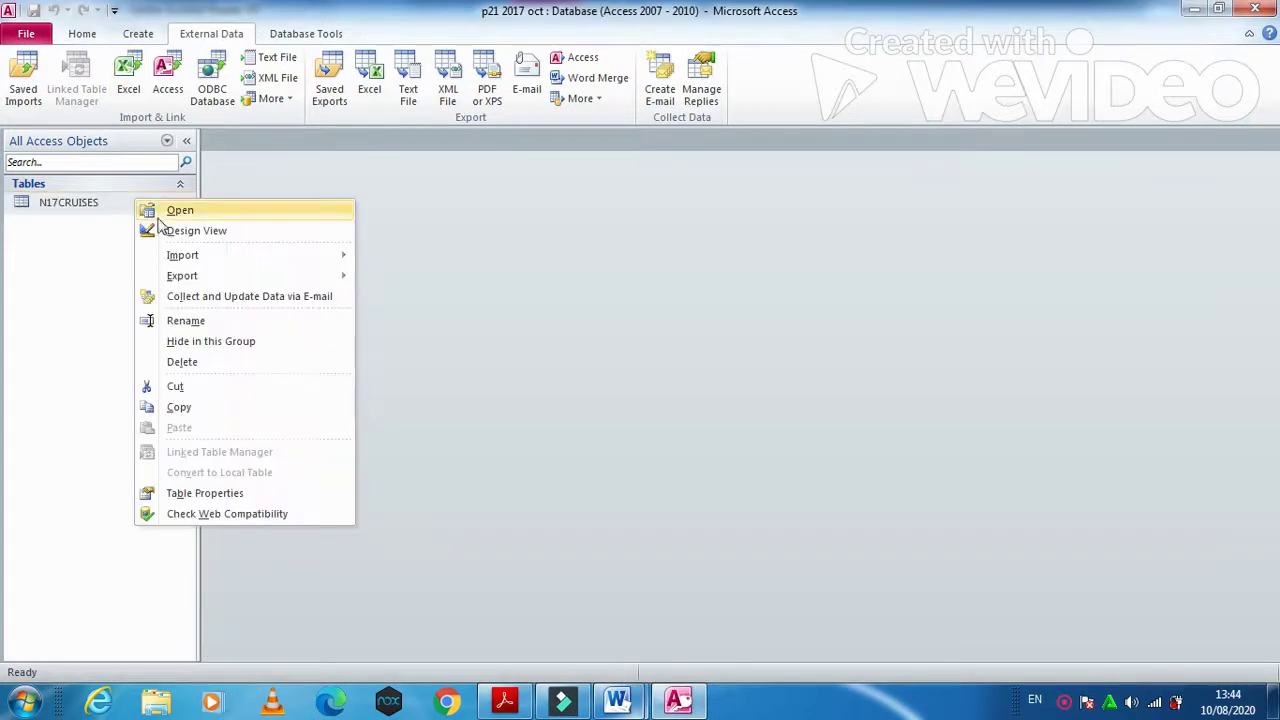
click(196, 231)
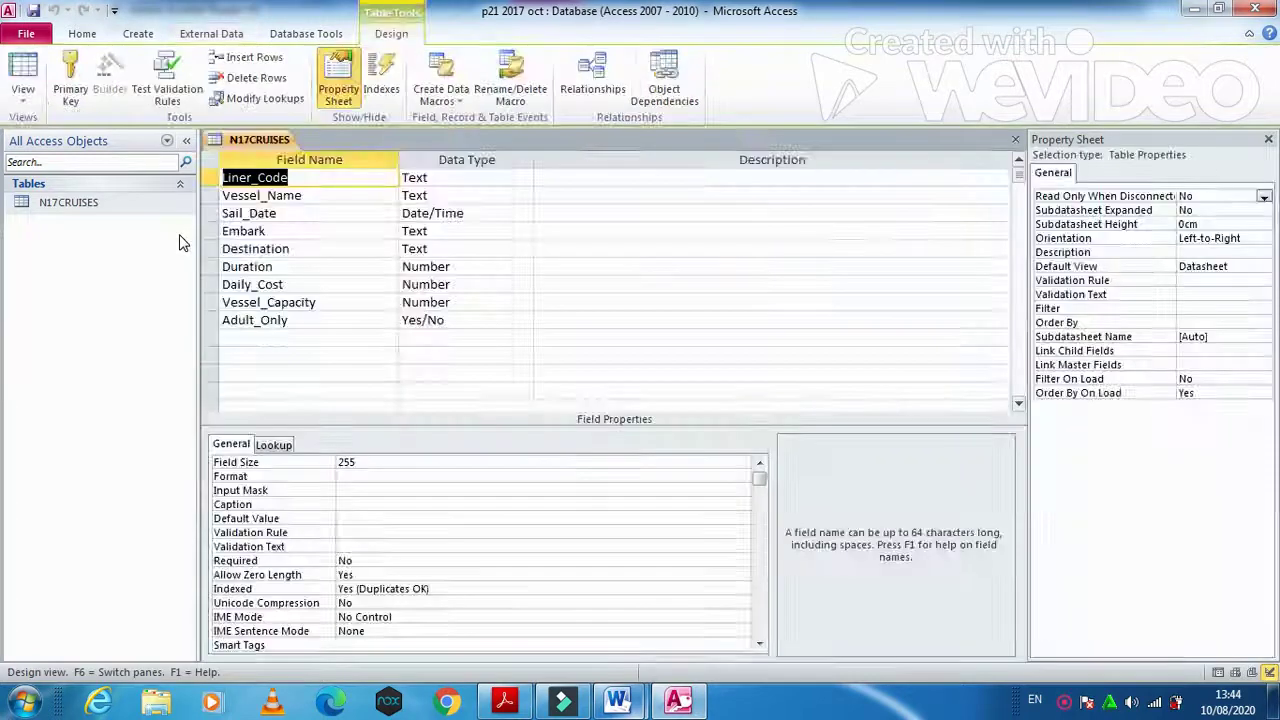
click(463, 218)
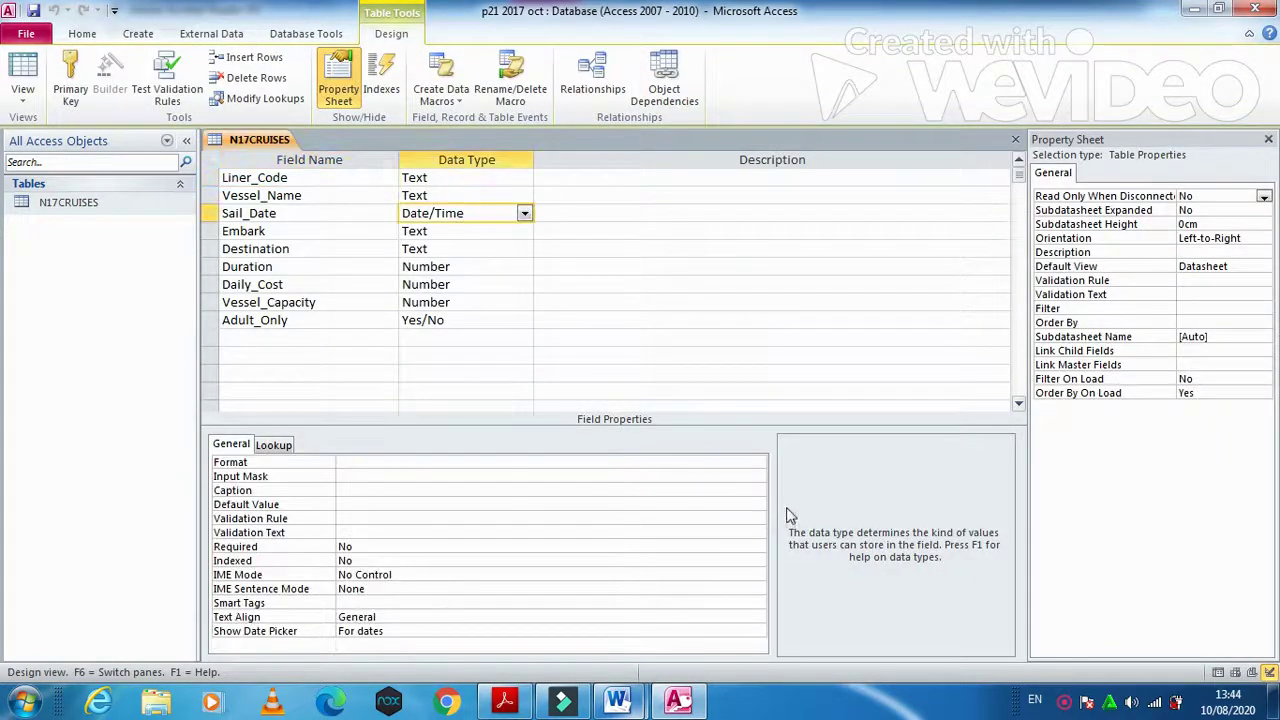
click(758, 462)
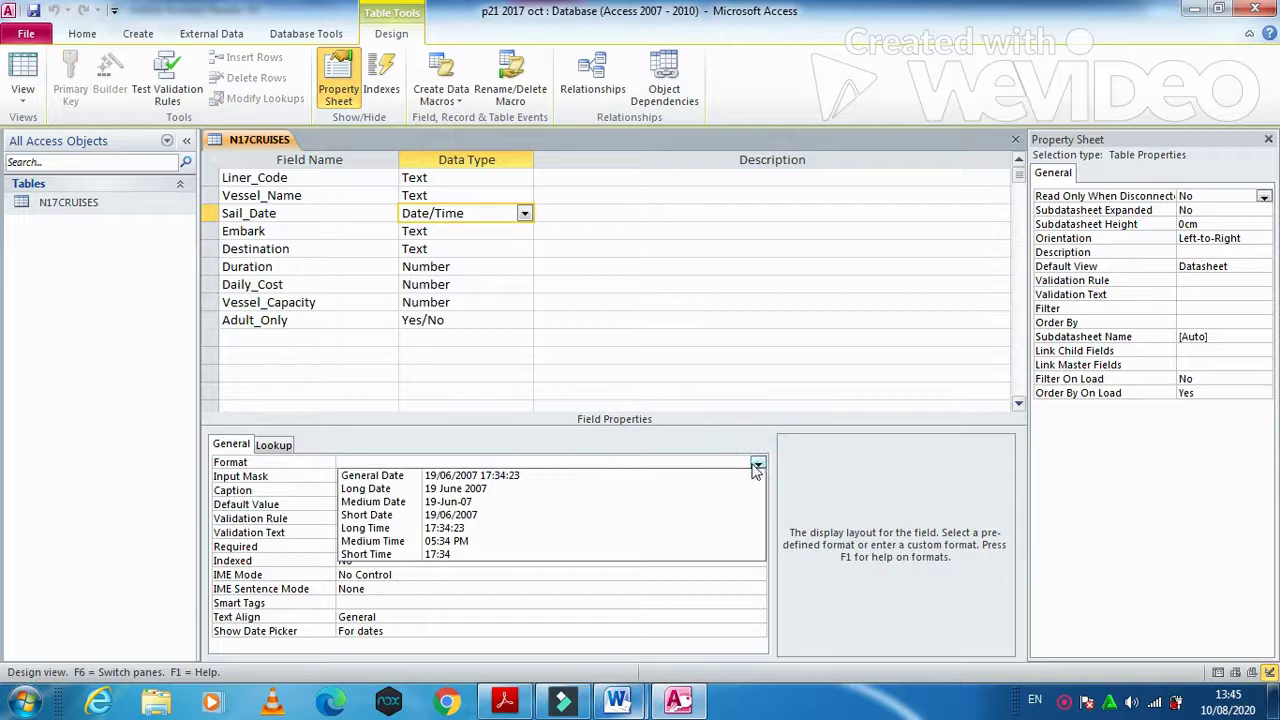
click(672, 503)
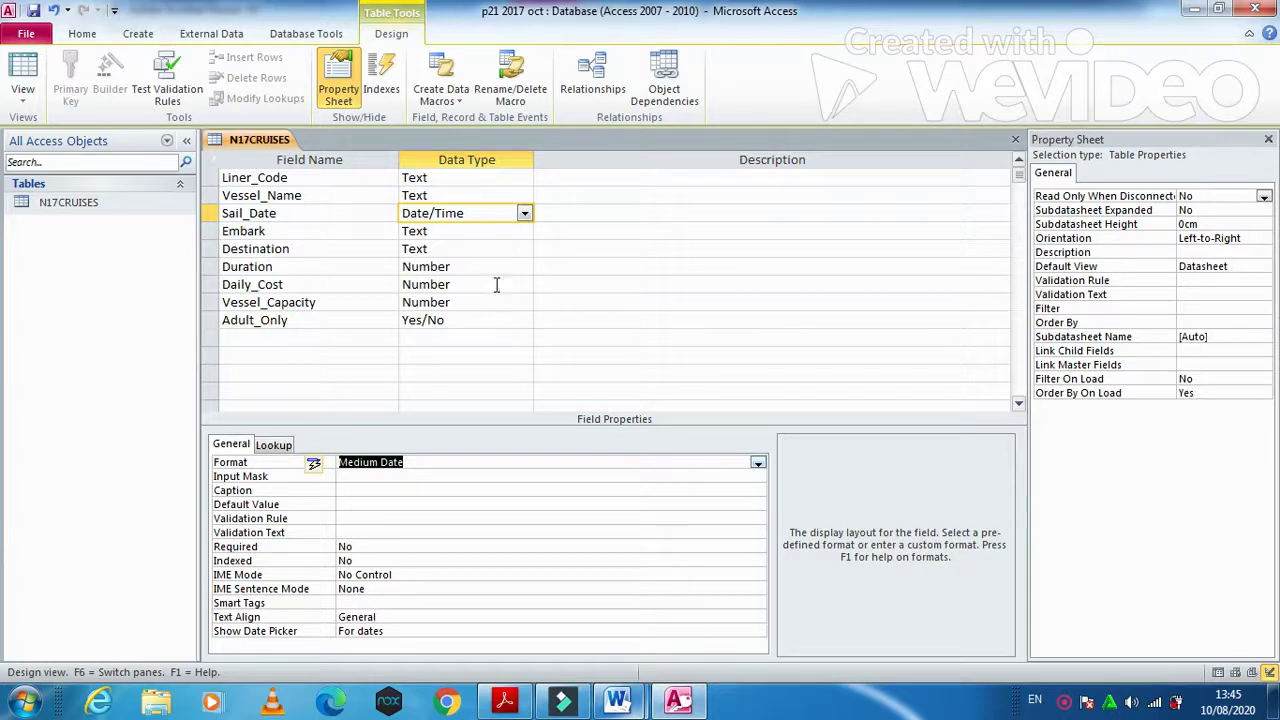
Format Daily_Cost as Currency with 2 decimal places
click(465, 284)
click(758, 476)
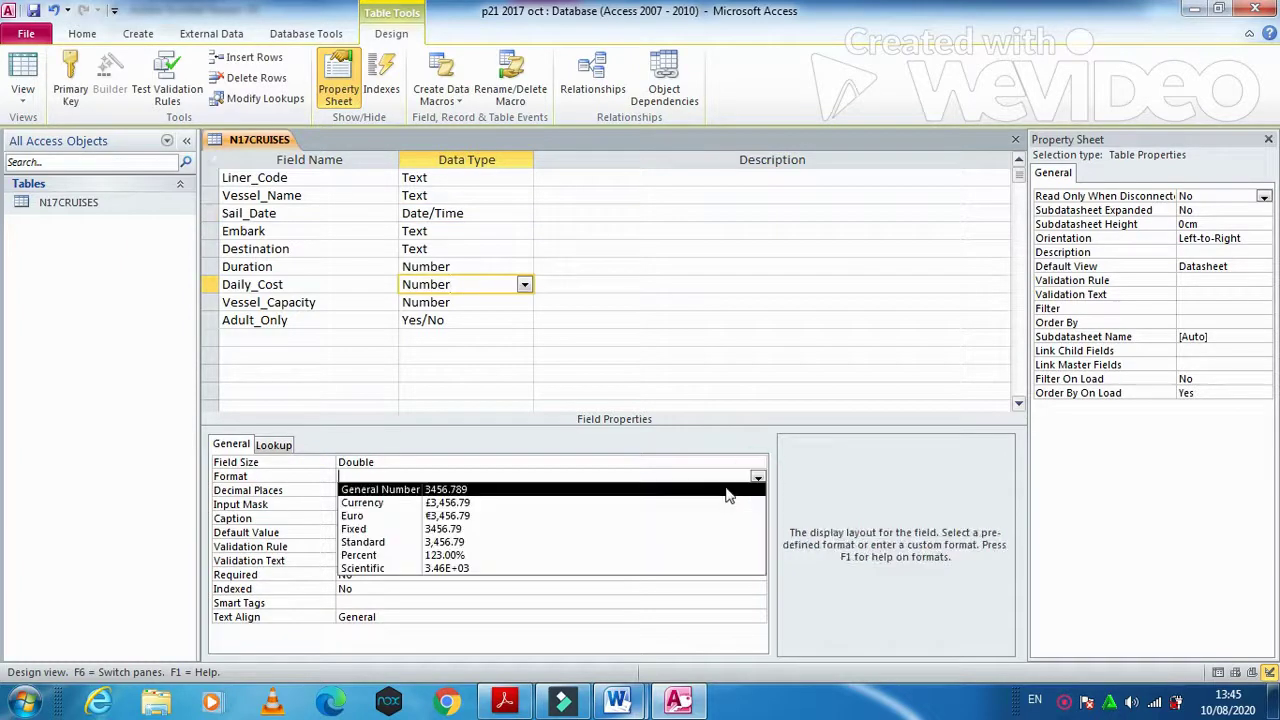
click(640, 510)
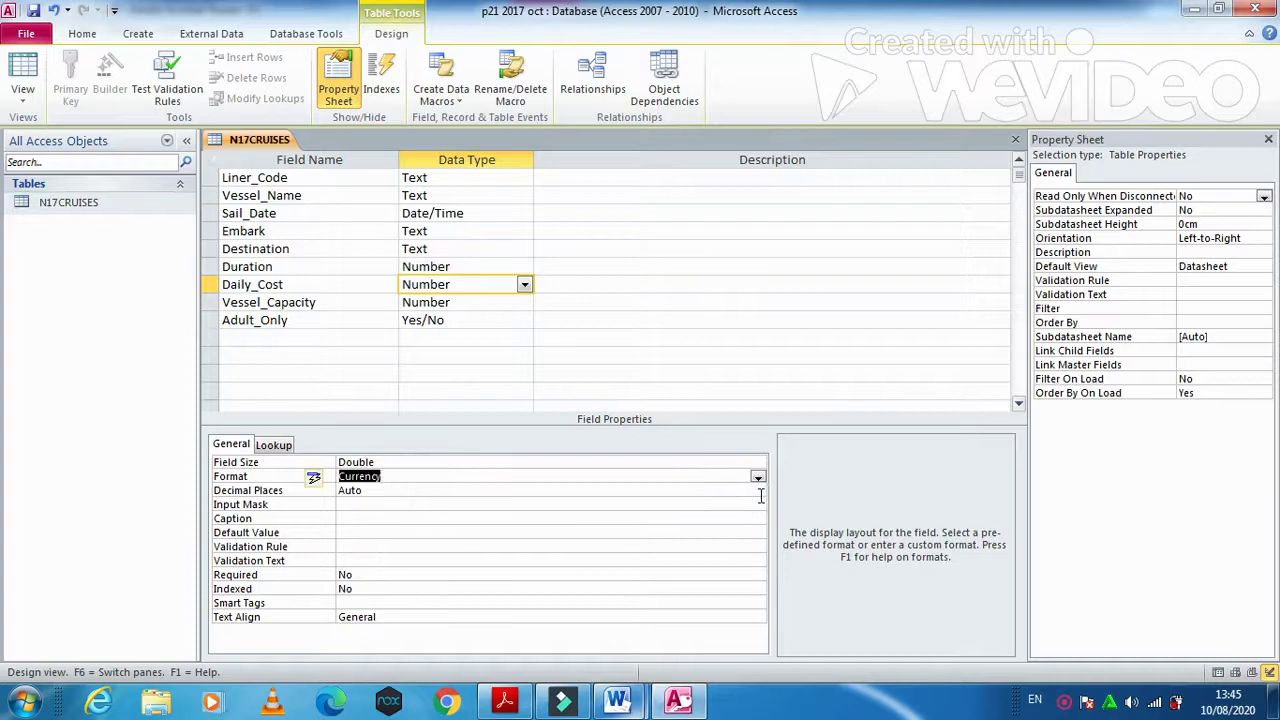
click(758, 491)
click(541, 321)
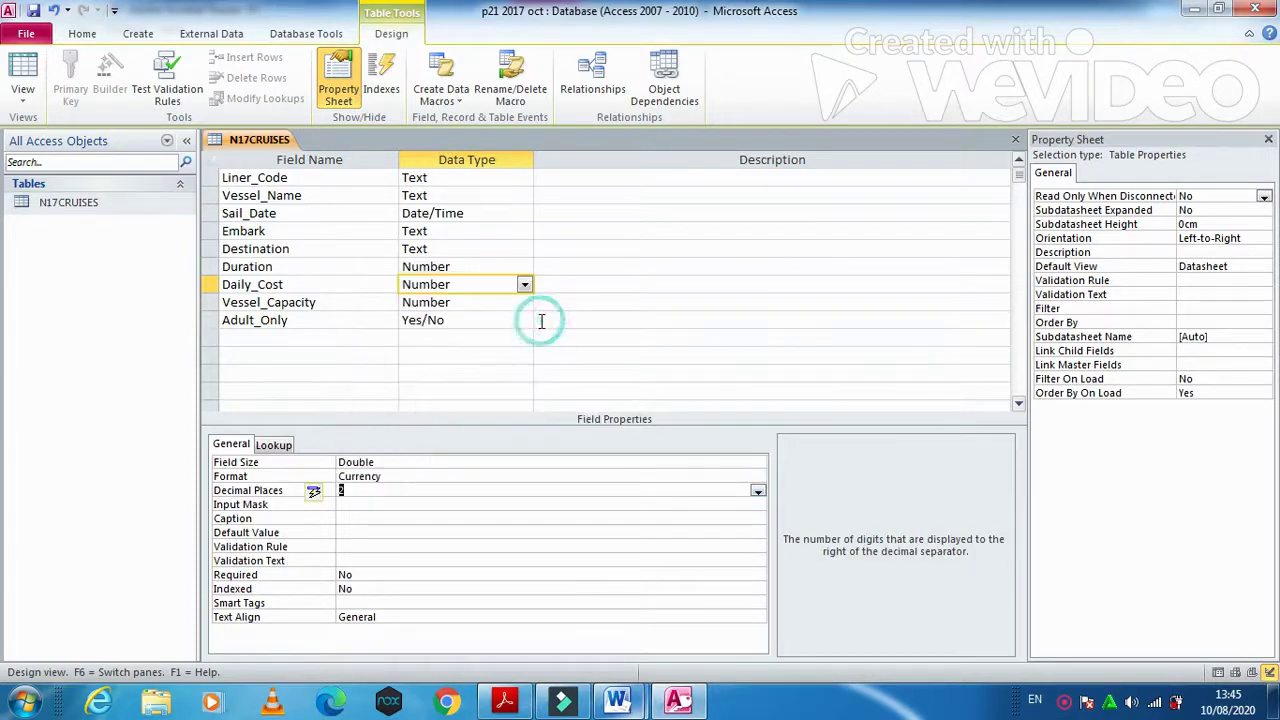
Format Adult_Only as Yes/No
click(494, 318)
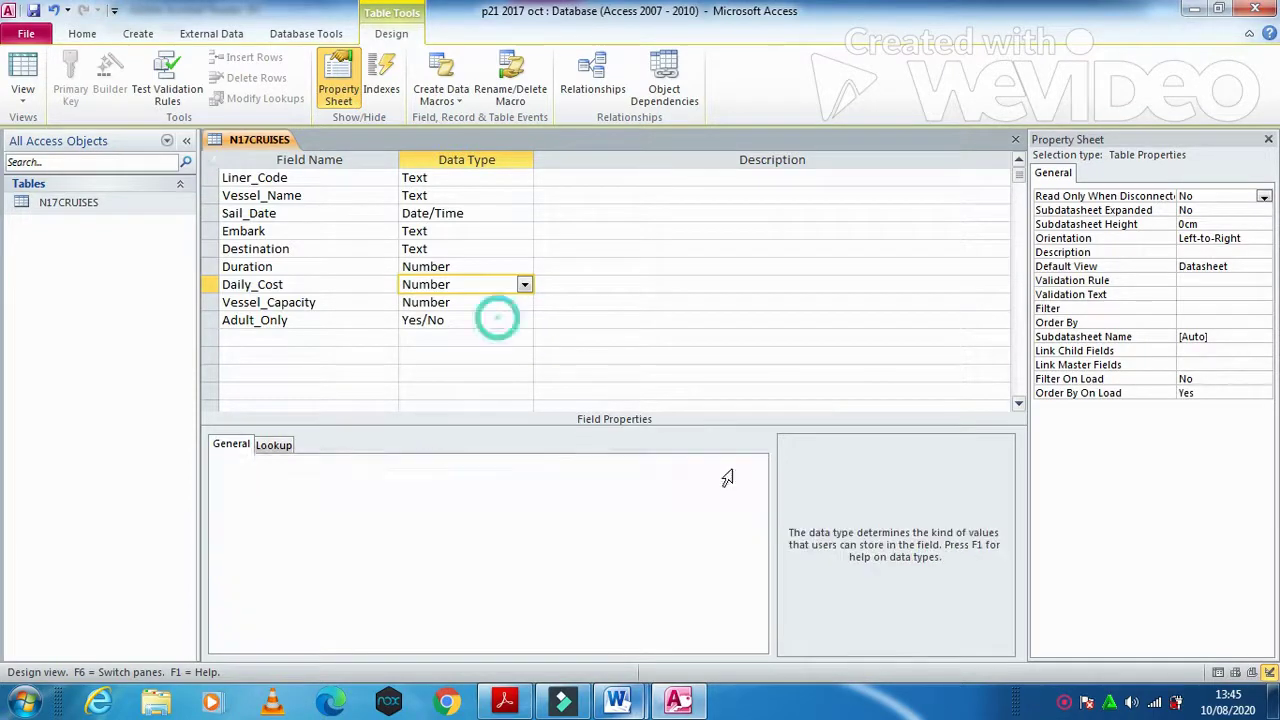
click(760, 463)
click(760, 463)
click(731, 490)
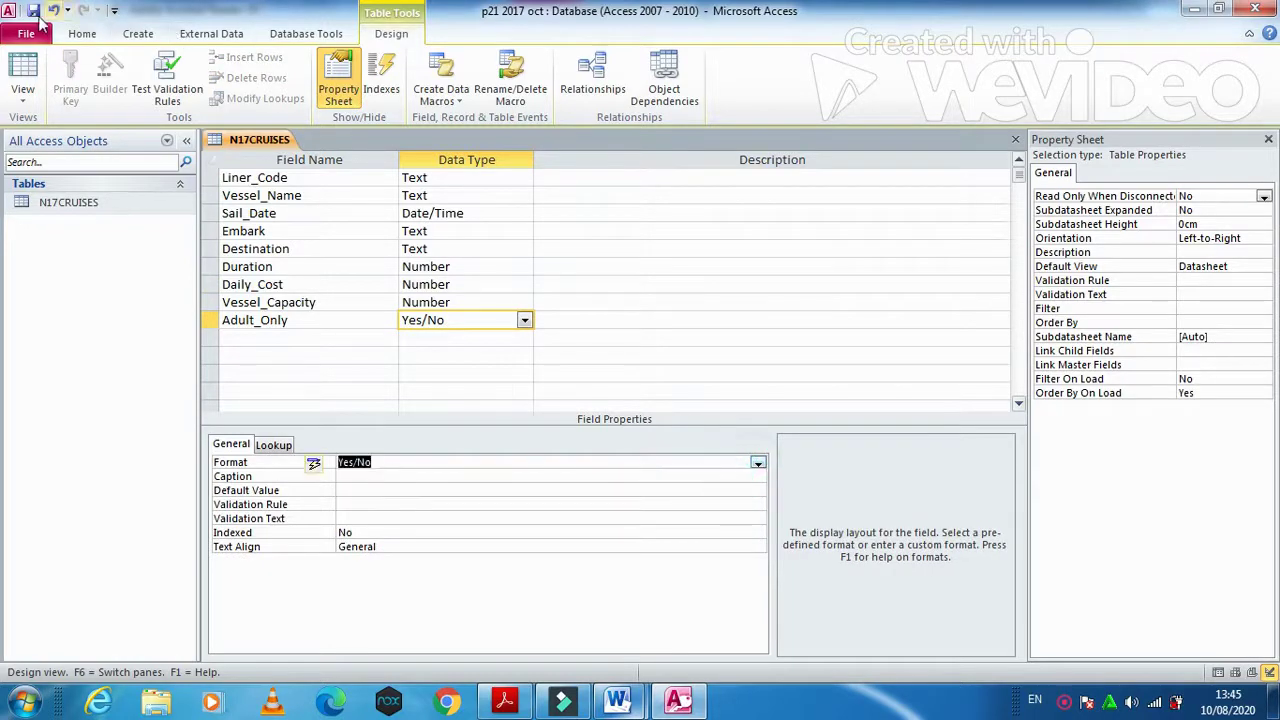
Highlight the EVIDENCE 3 screenshot-and-insert instructions in the PDF, then return to the Access design view
click(512, 705)
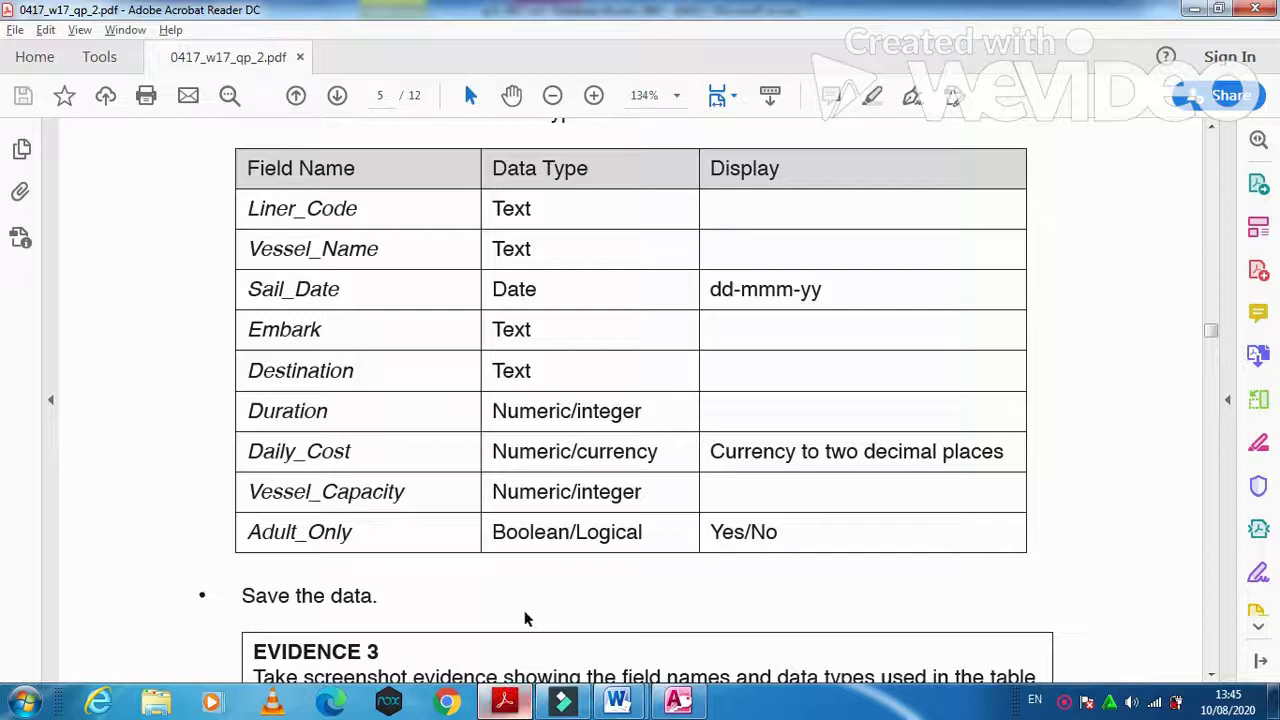
scroll(526, 600, down, 5)
drag(262, 503, 1036, 505)
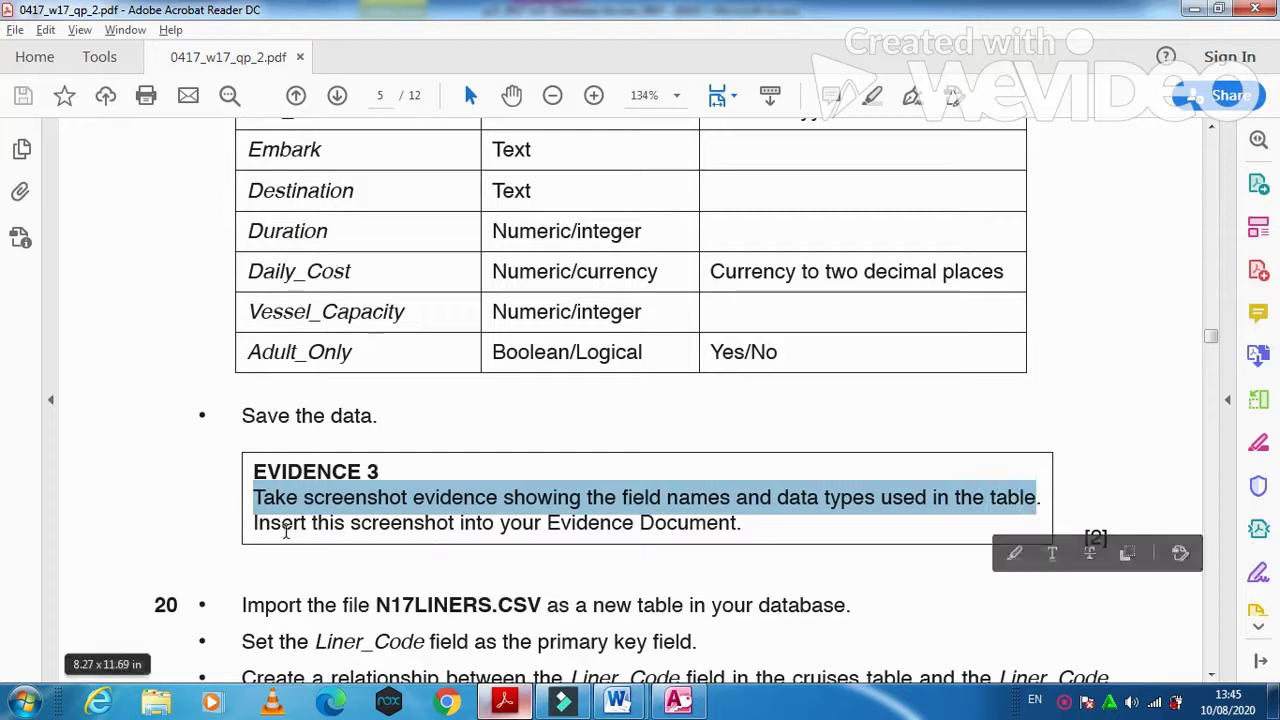
drag(254, 522, 692, 545)
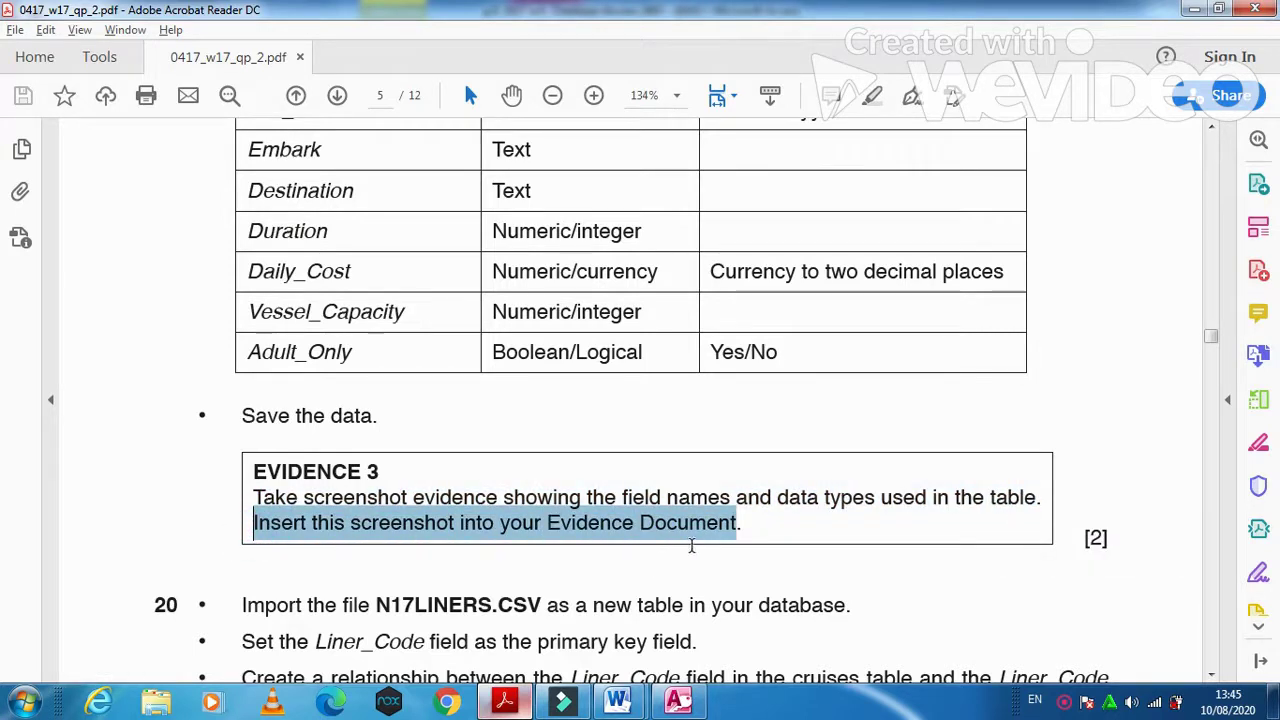
click(680, 702)
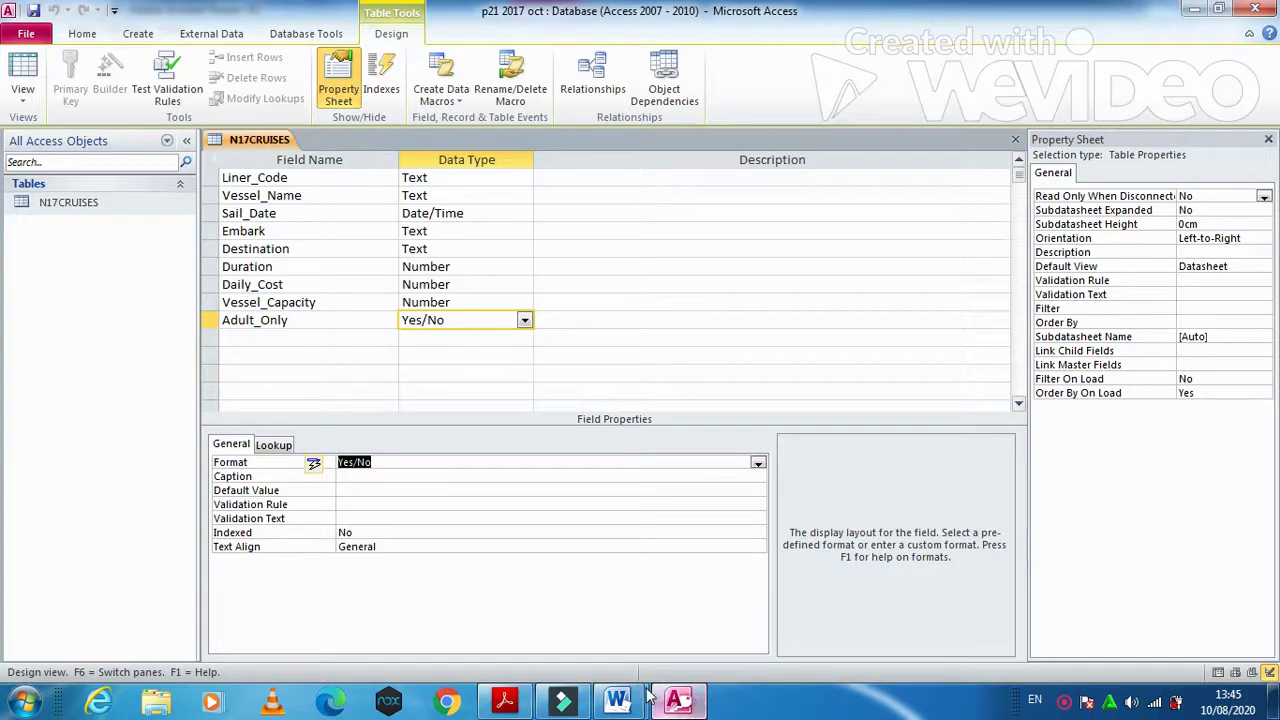
Paste the N17CRUISES design screenshot under Step 19 in N17EVIDENCE0297 and crop its bottom
click(574, 644)
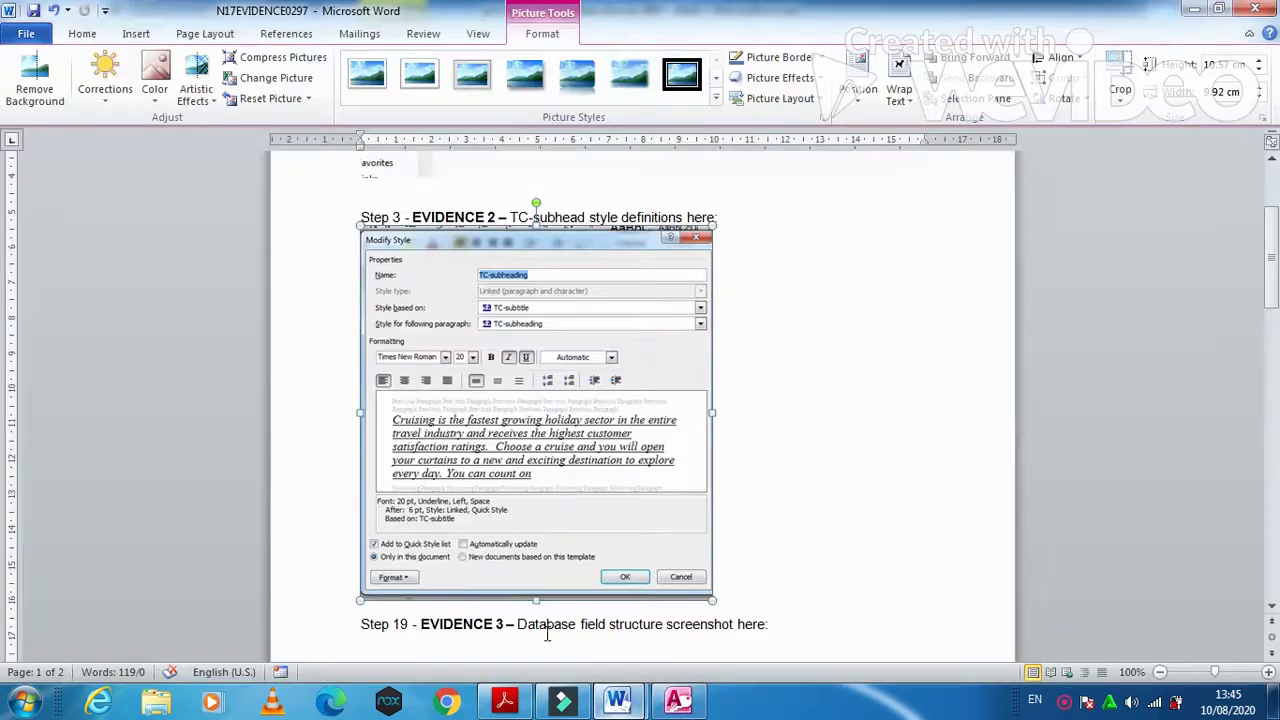
click(485, 522)
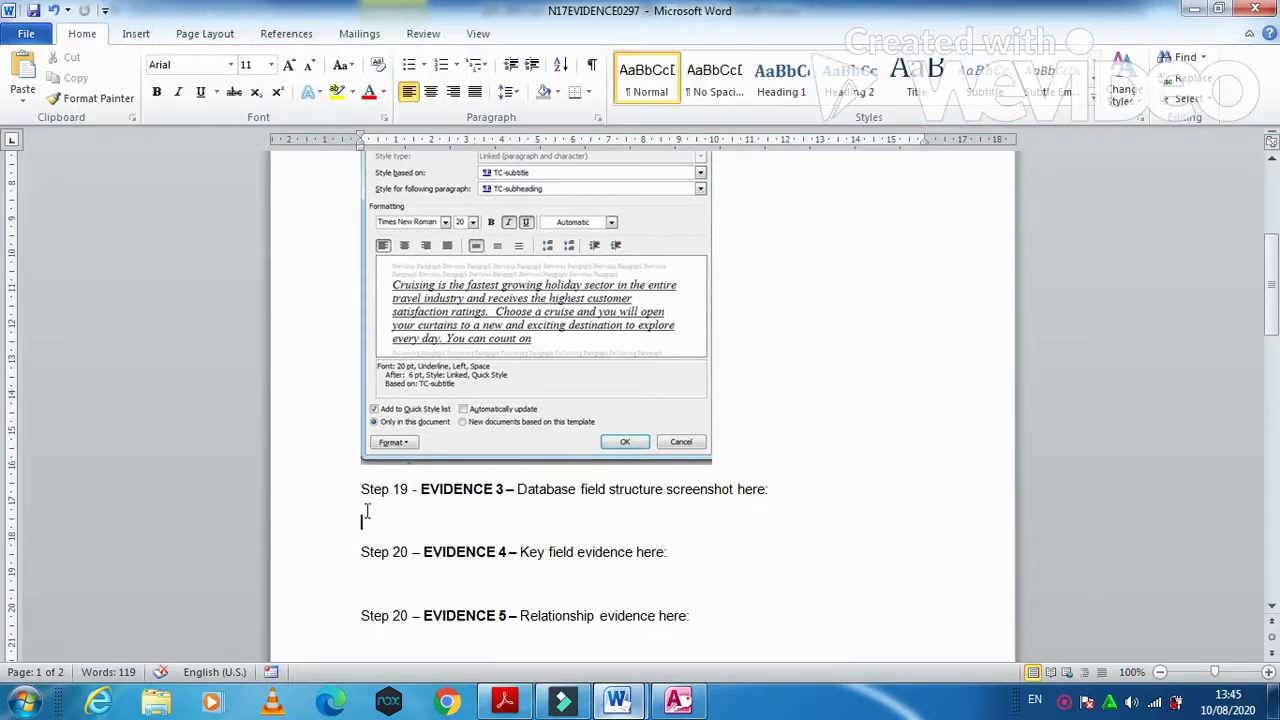
click(24, 75)
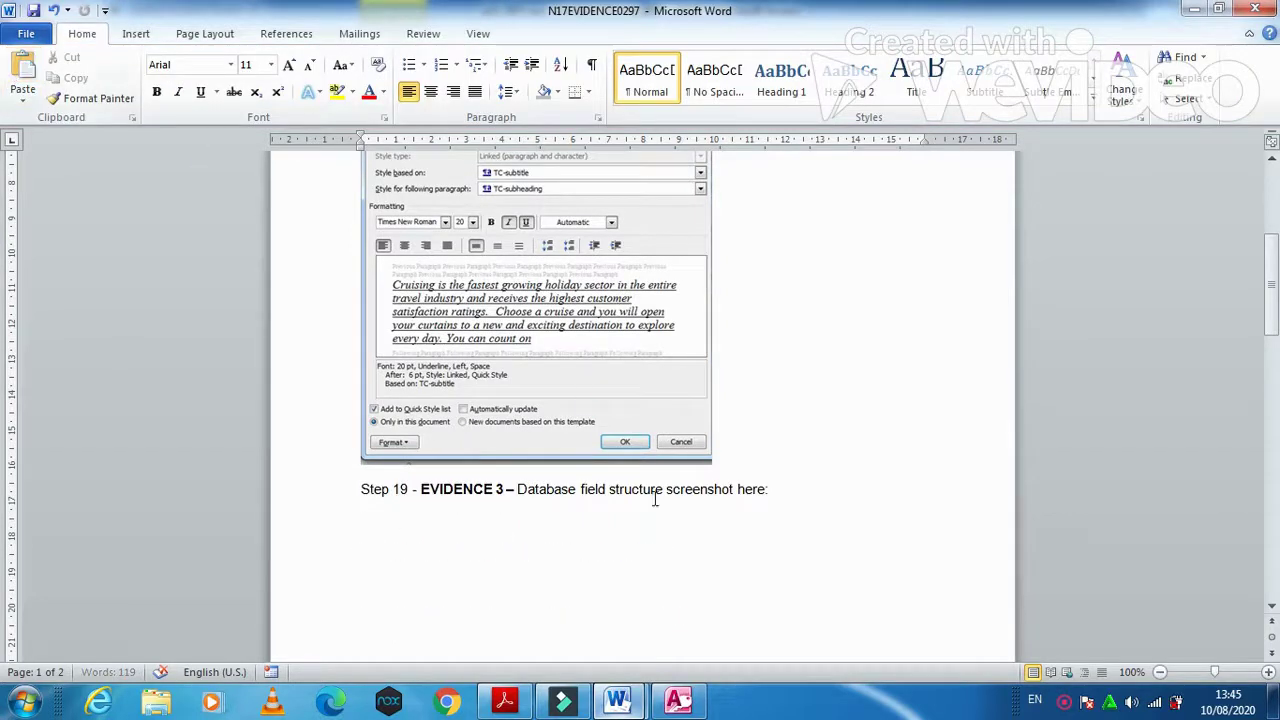
click(542, 33)
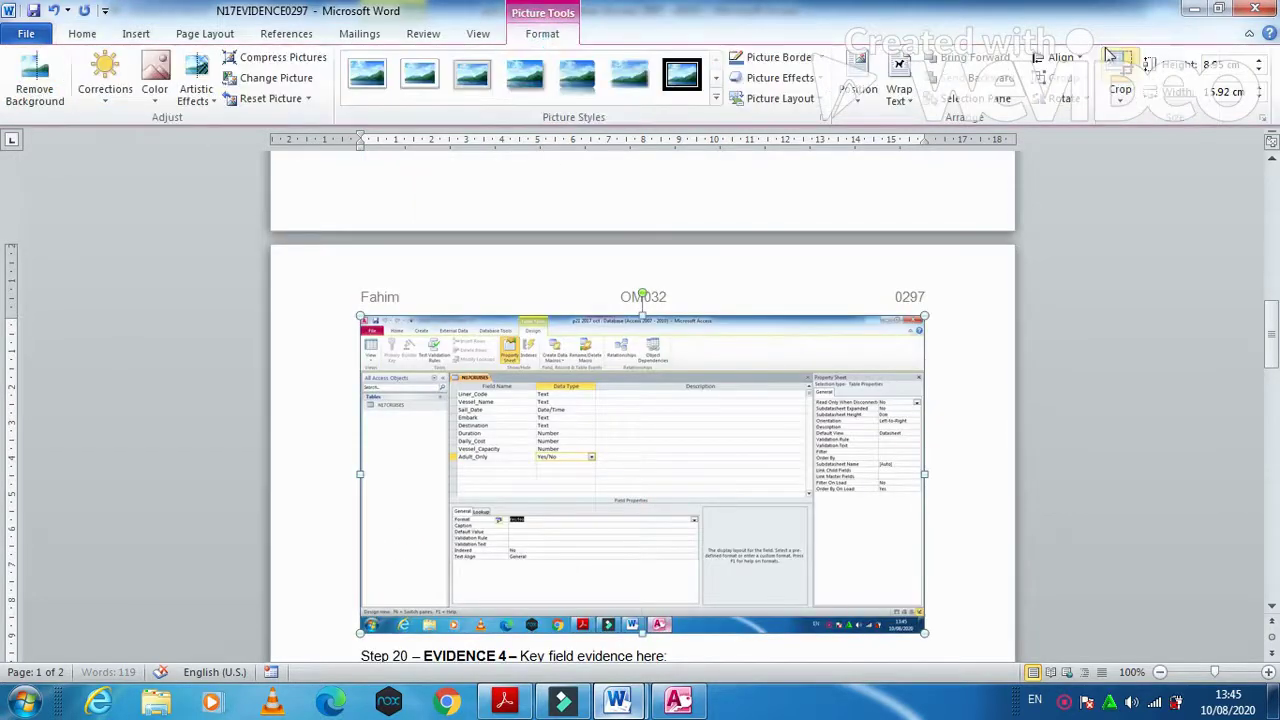
click(1120, 88)
drag(924, 632, 592, 478)
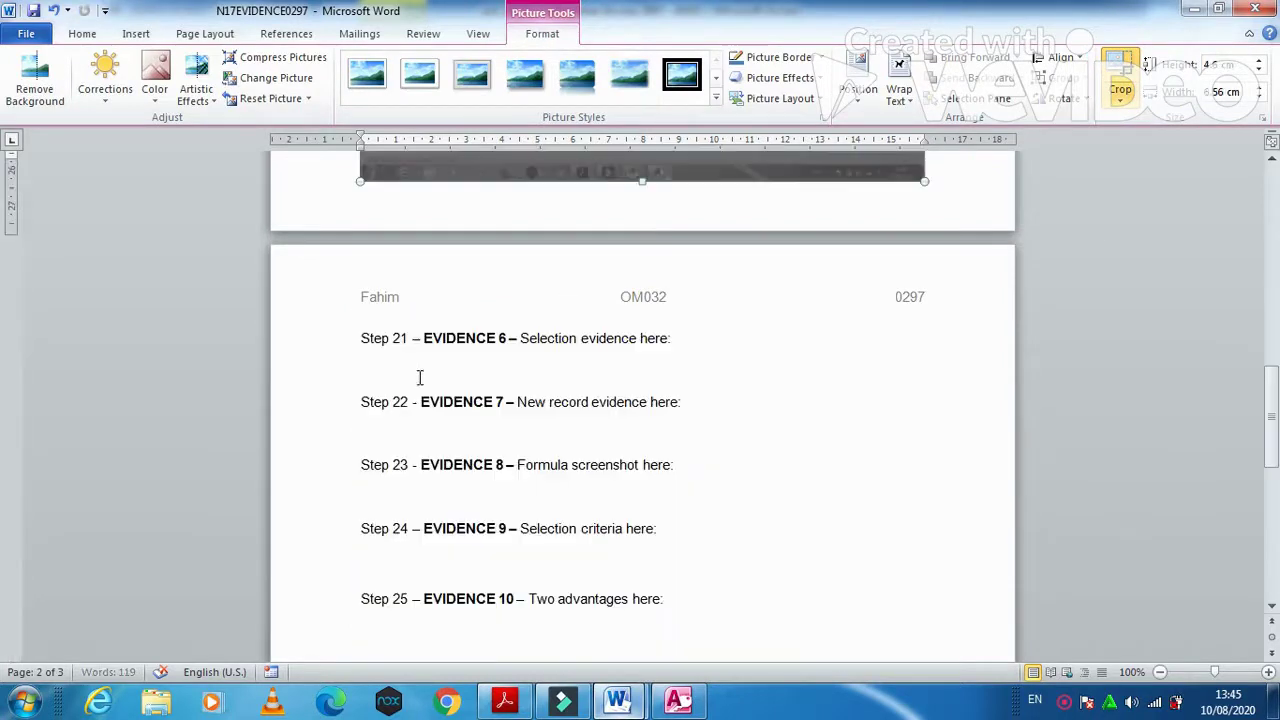
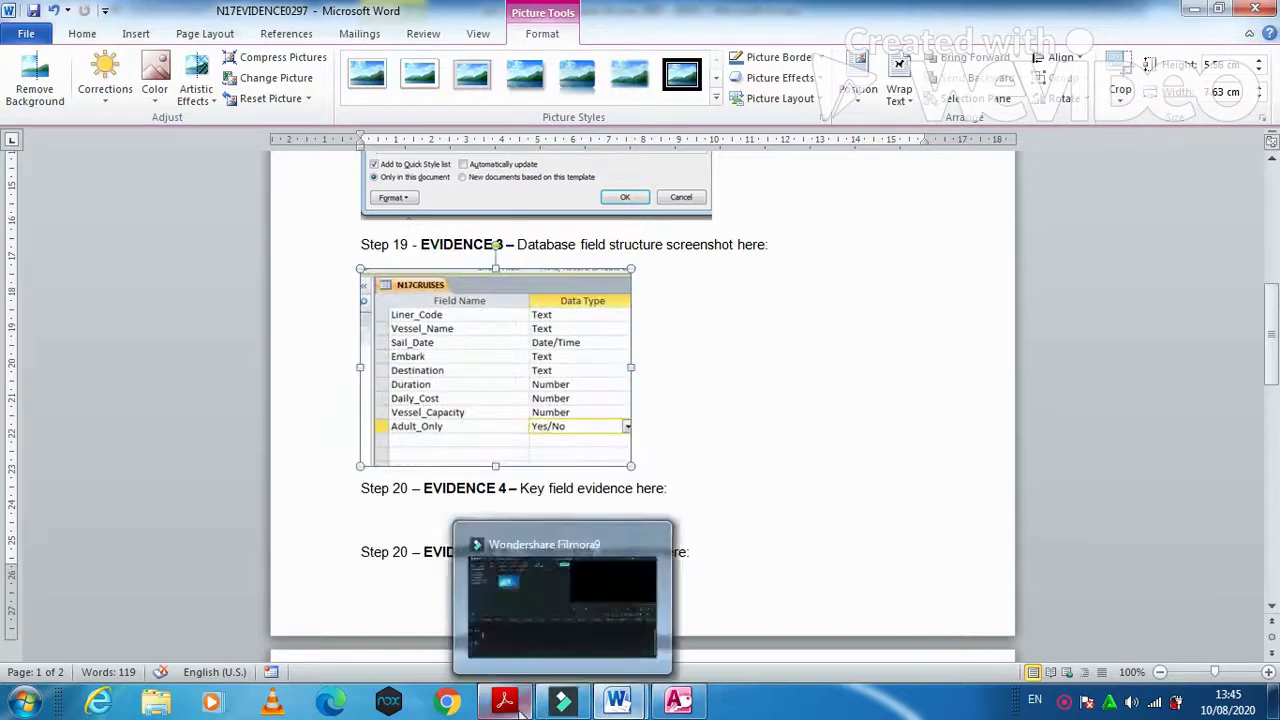
Read question 20 on importing N17LINERS.CSV, then close the N17CRUISES table design in Access
scroll(485, 505, down, 4)
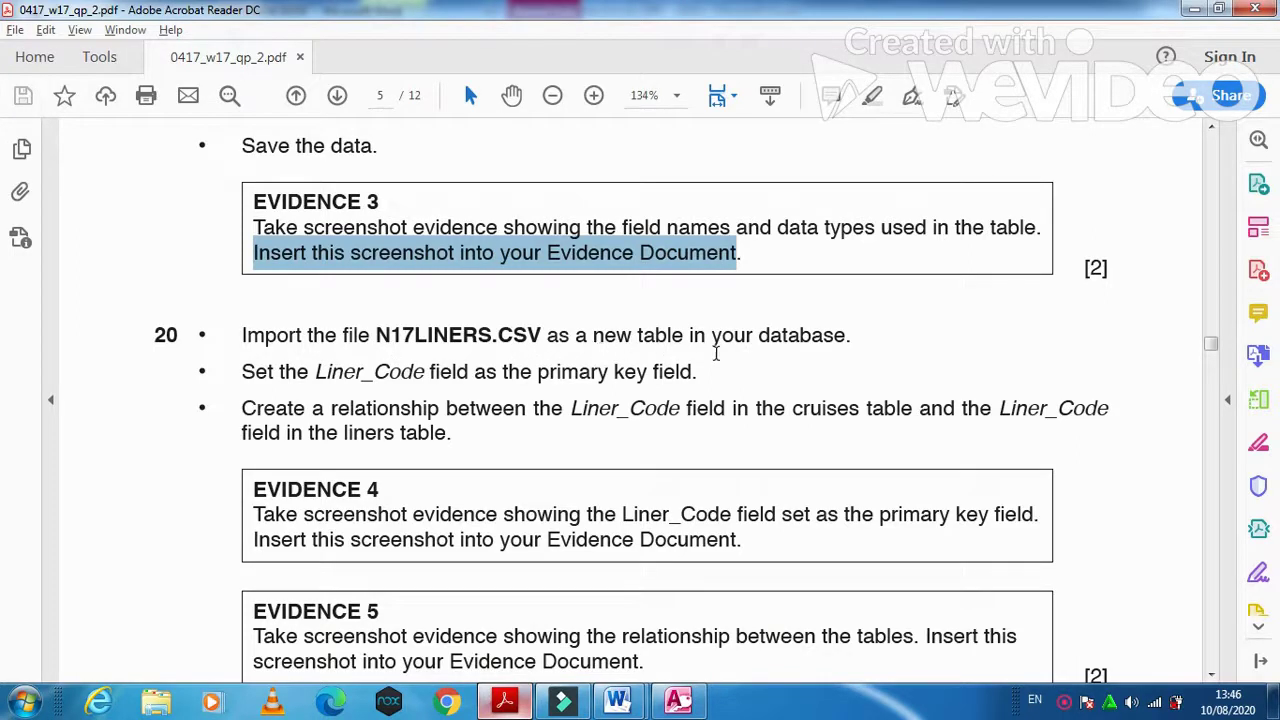
click(678, 700)
click(1016, 140)
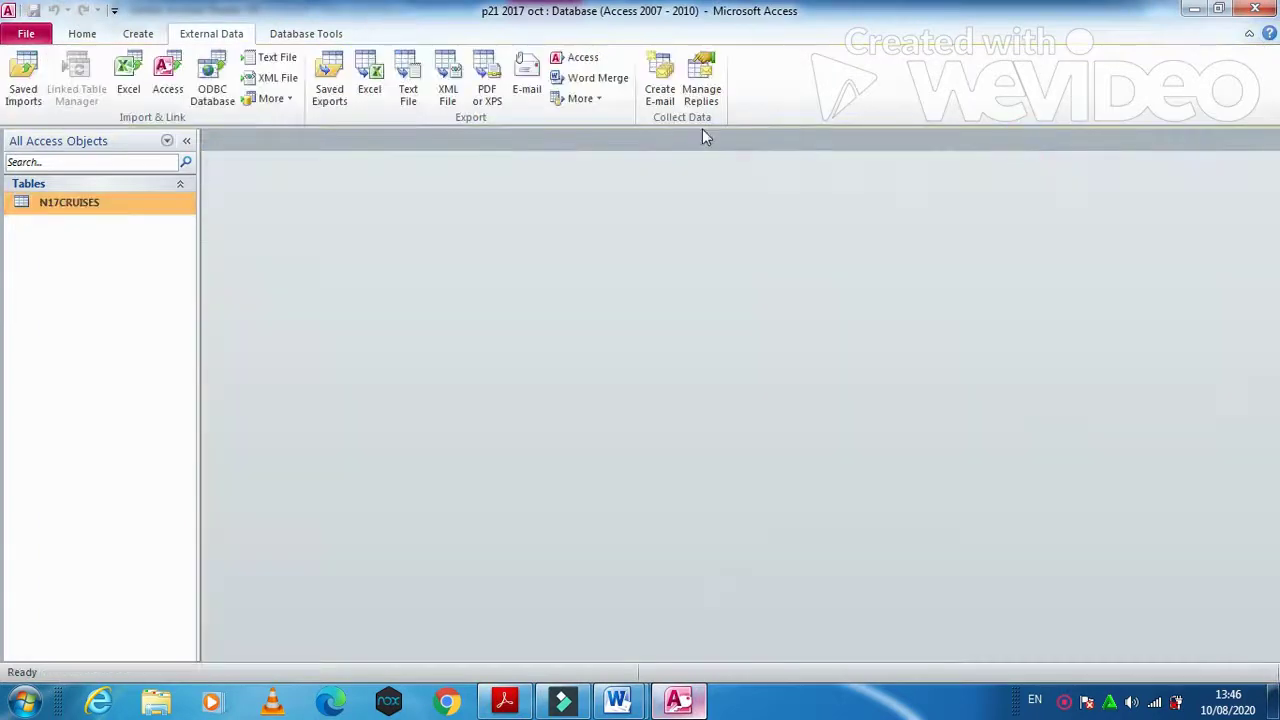
Start a text-file import of N17LINERS.CSV into a new table
click(262, 57)
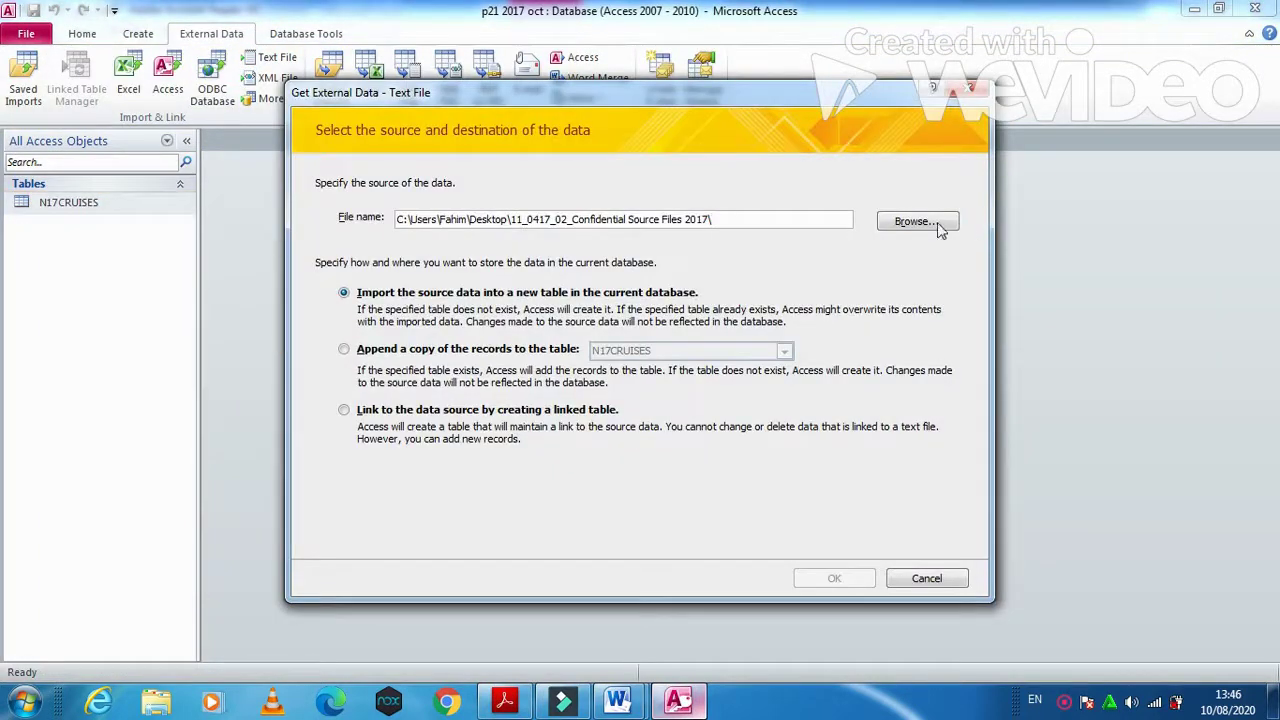
click(916, 222)
click(635, 277)
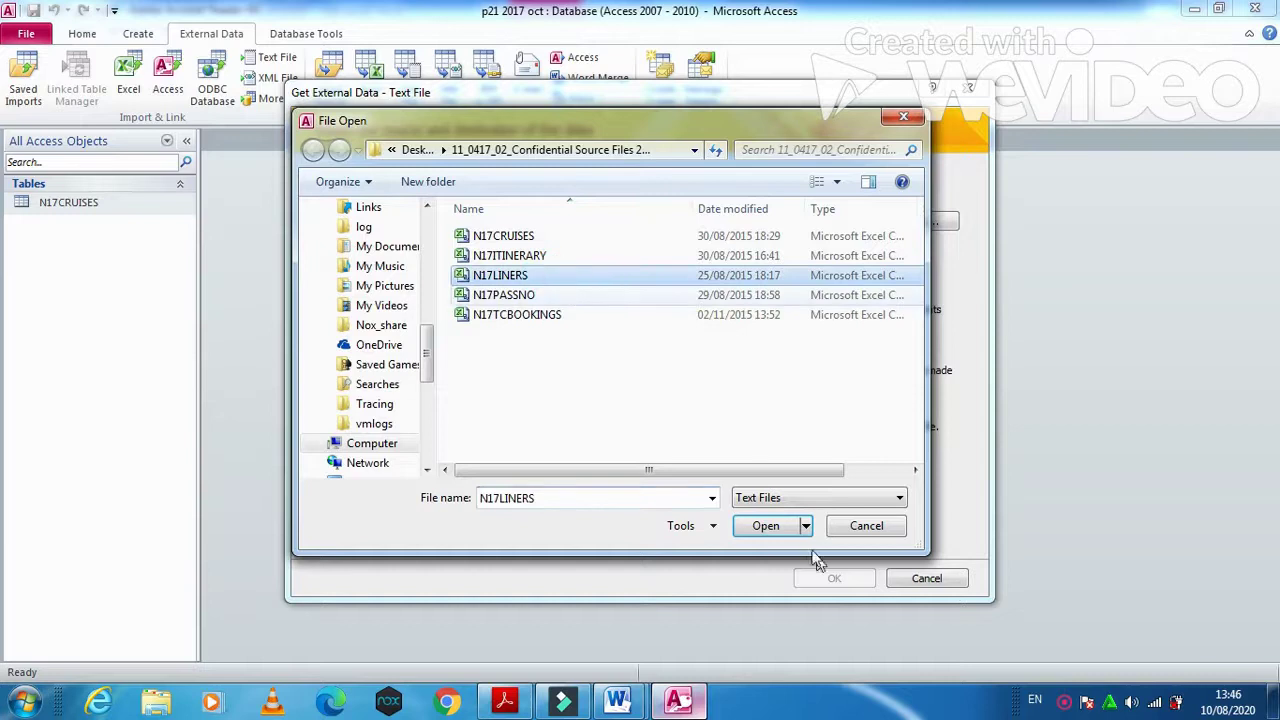
click(768, 526)
click(828, 577)
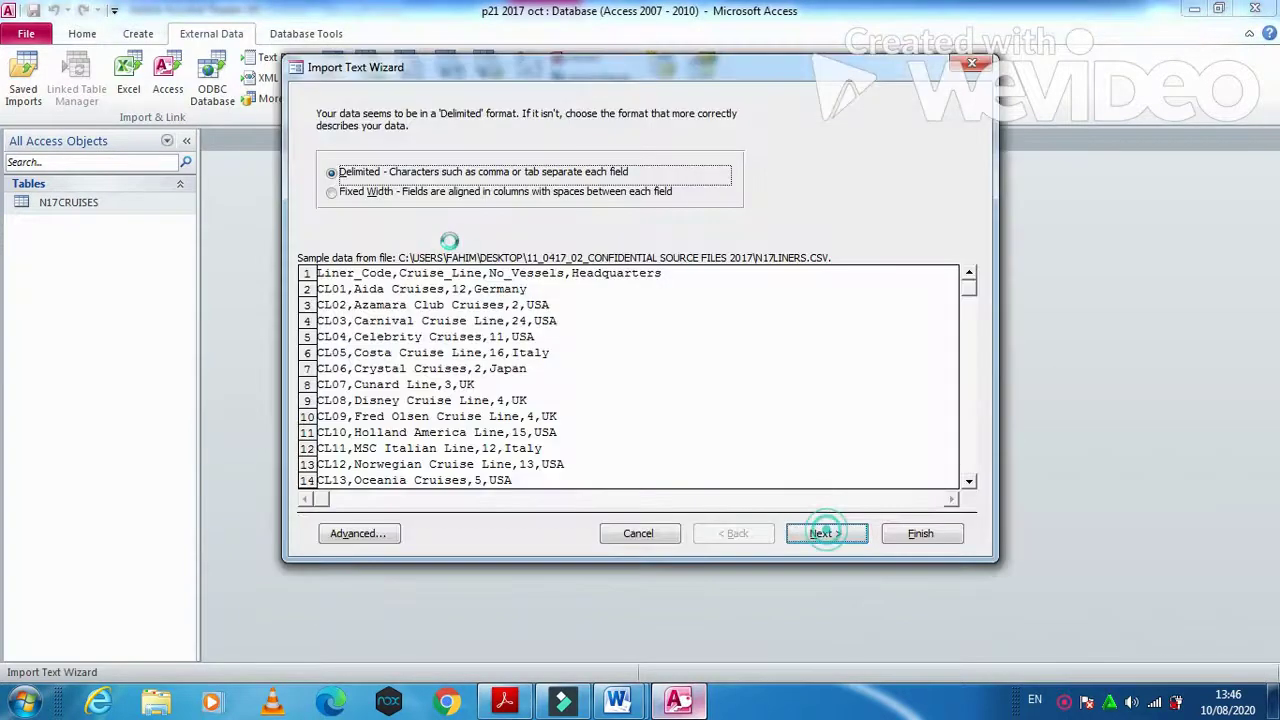
Import it as delimited with first-row field names and Liner_Code as primary key, without saving import steps
click(825, 533)
click(362, 208)
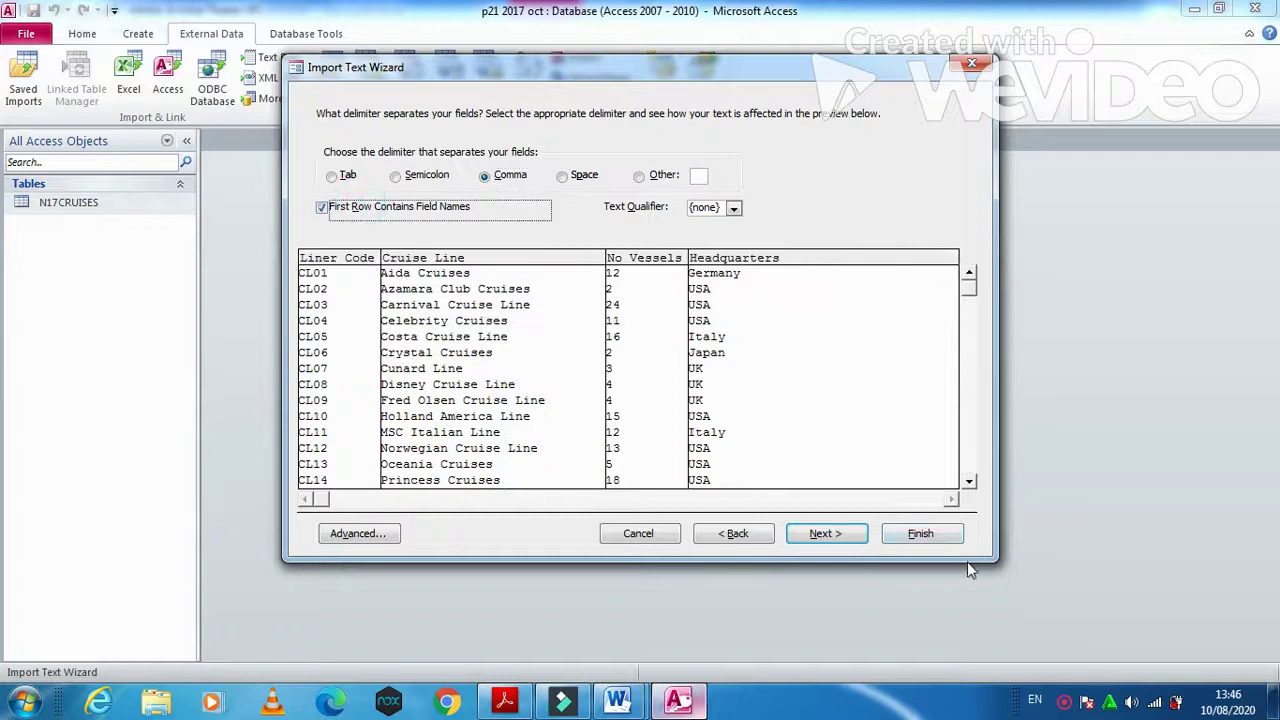
click(838, 534)
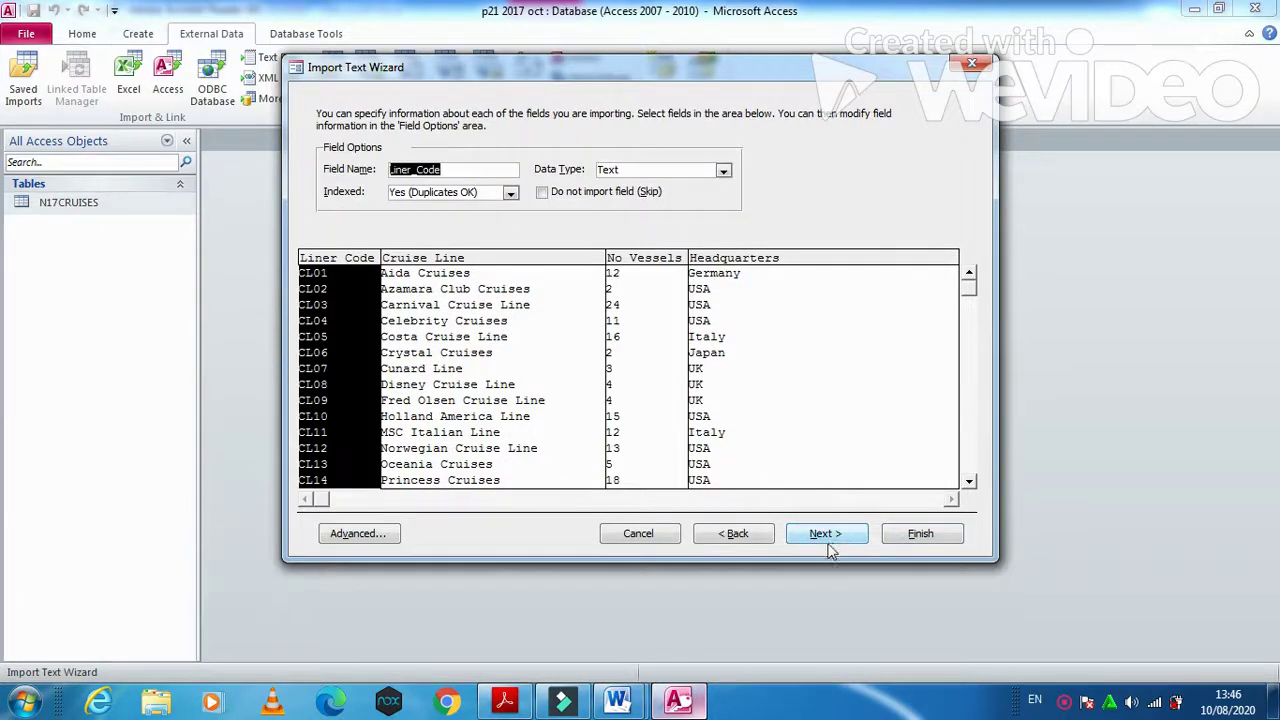
click(507, 702)
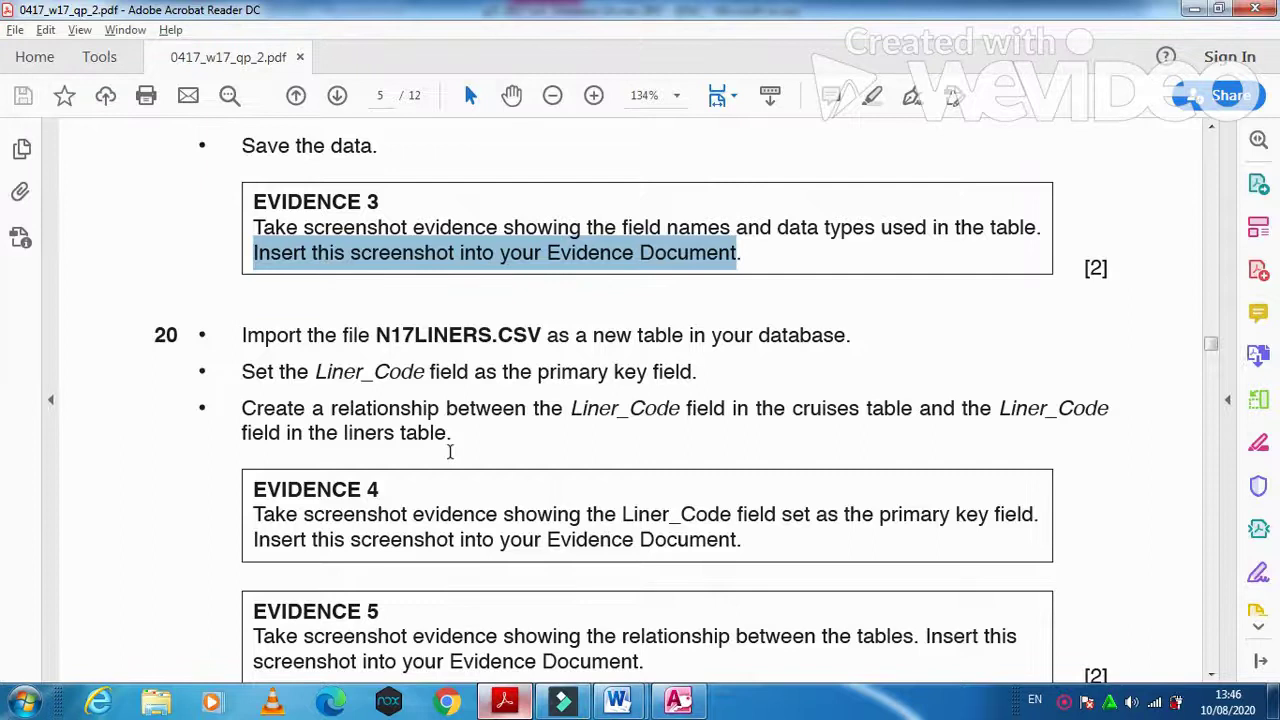
click(505, 702)
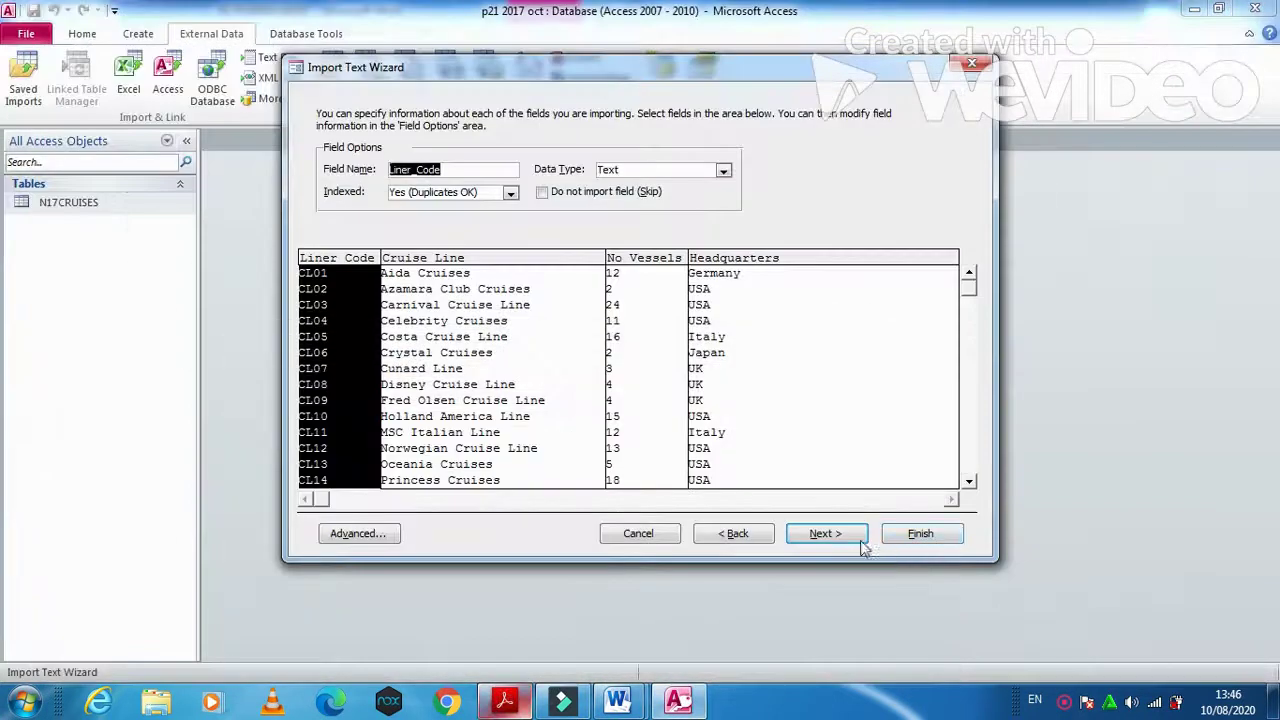
click(851, 543)
click(503, 184)
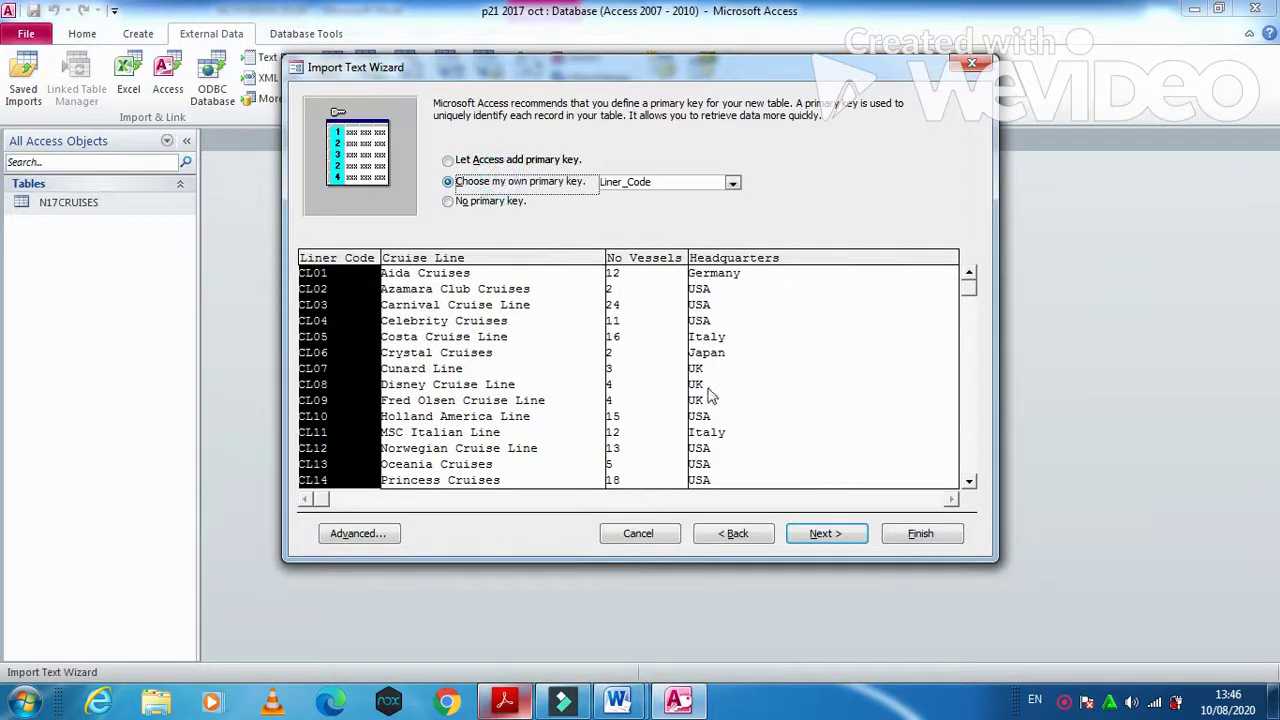
click(823, 533)
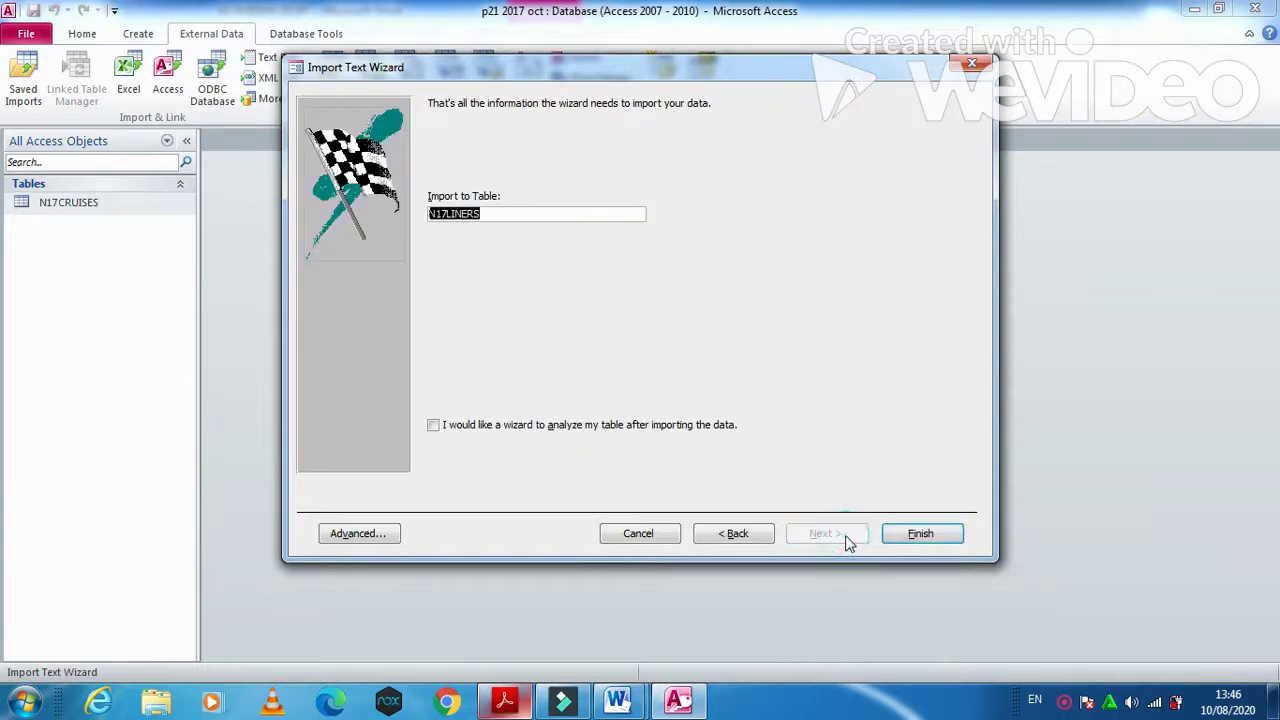
click(921, 536)
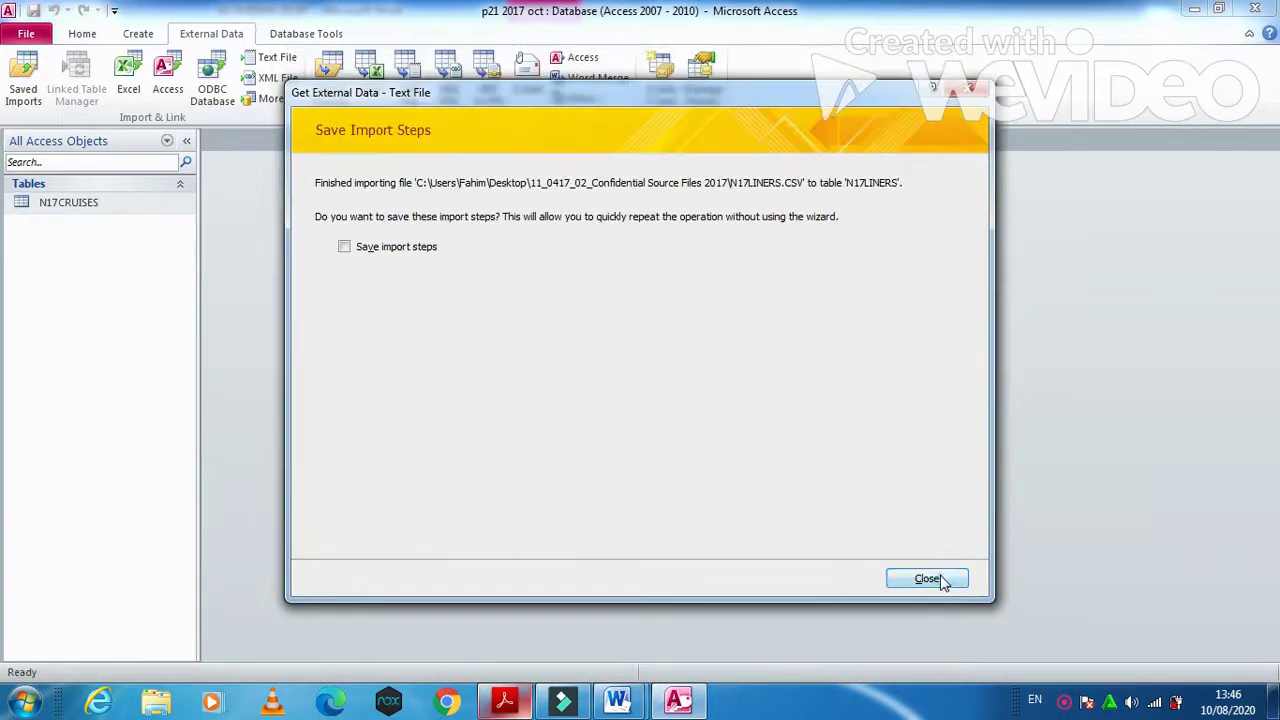
click(942, 580)
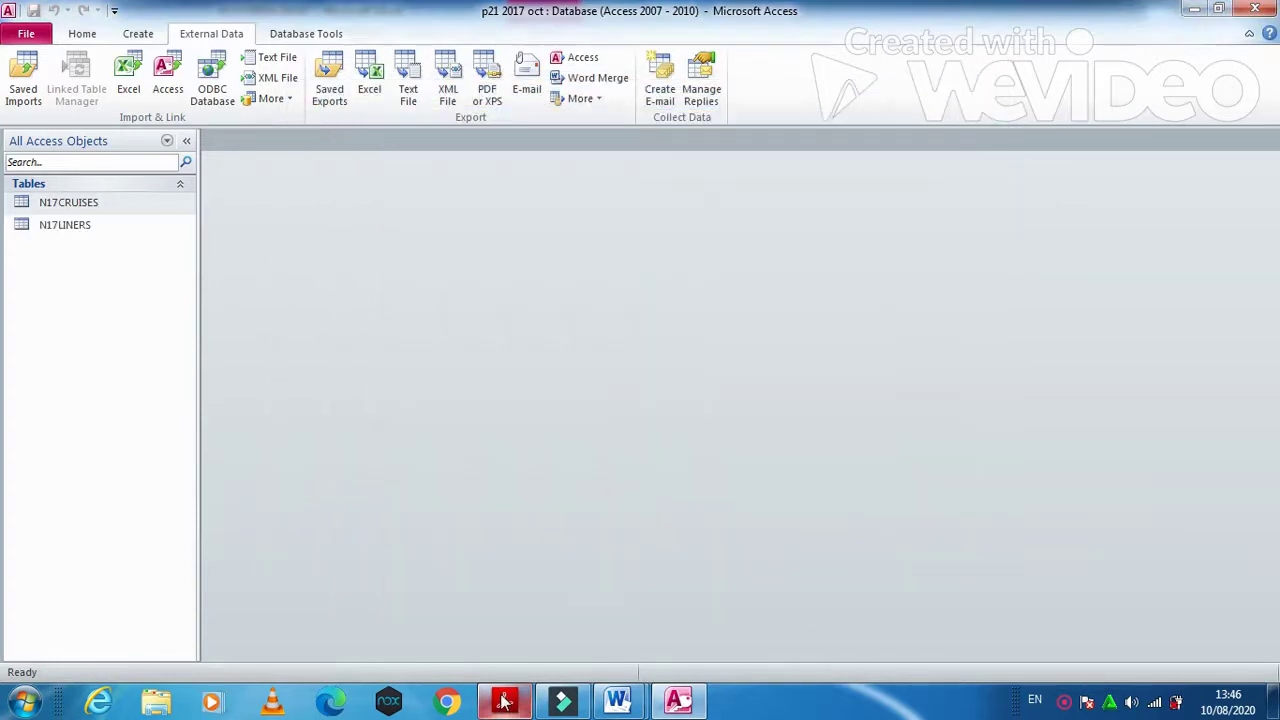
Check the next exam task, then add N17LINERS and N17CRUISES to the Relationships layout
click(503, 701)
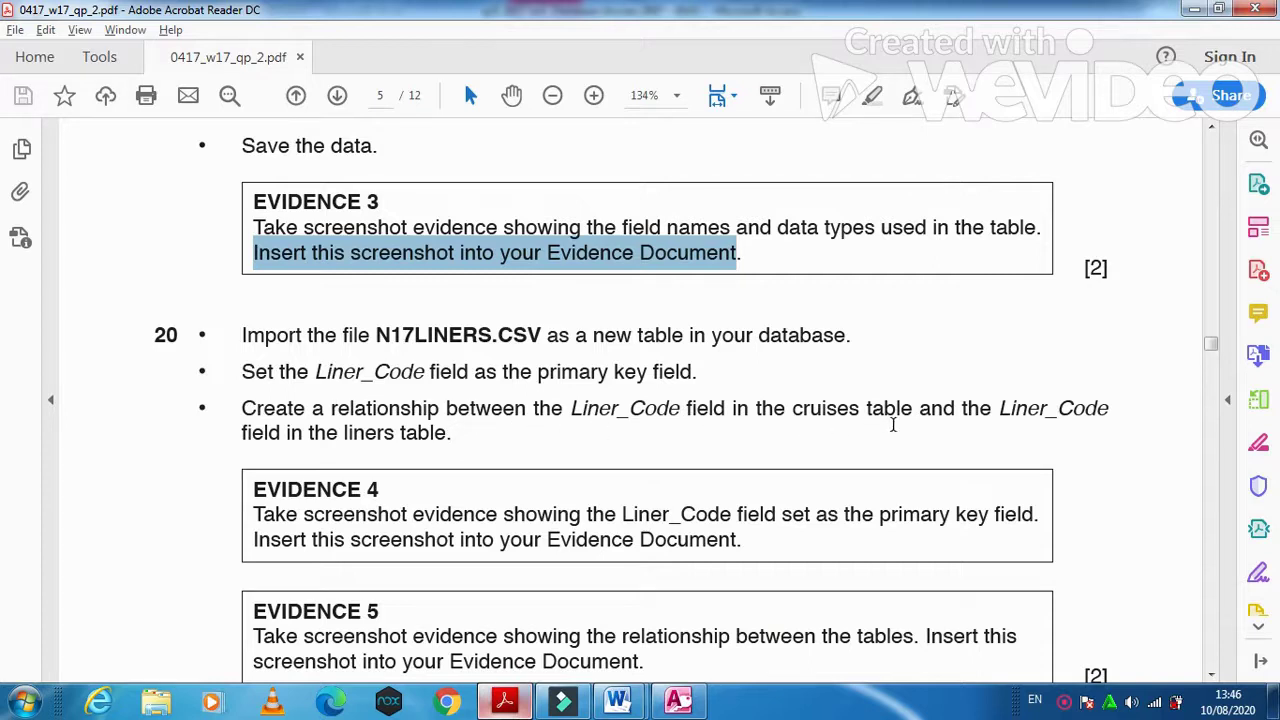
click(503, 701)
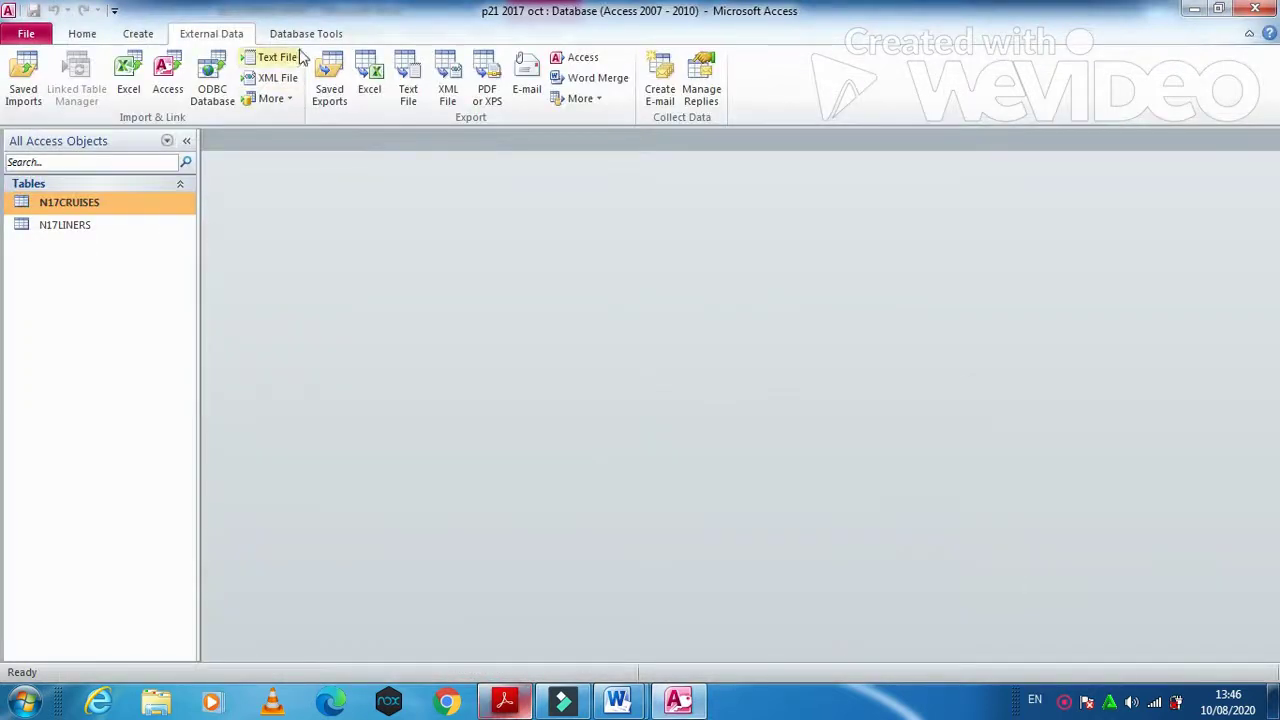
click(305, 33)
click(227, 81)
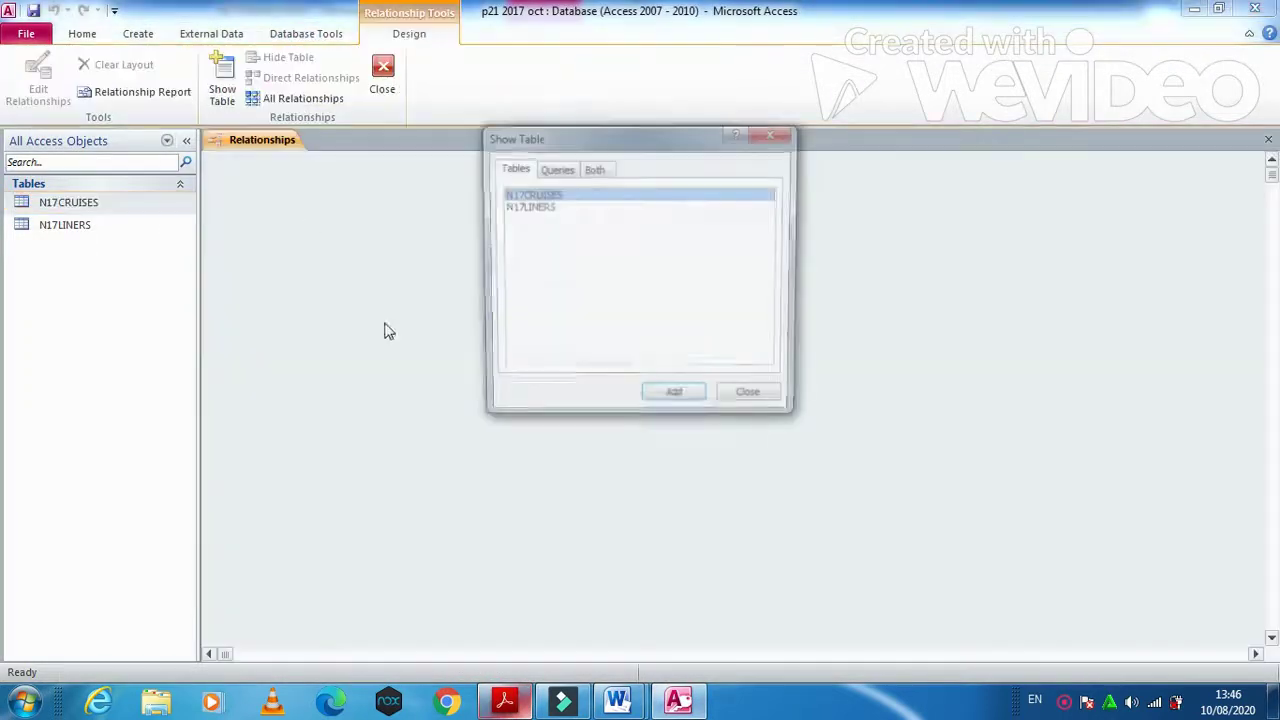
shift+click(523, 257)
click(675, 402)
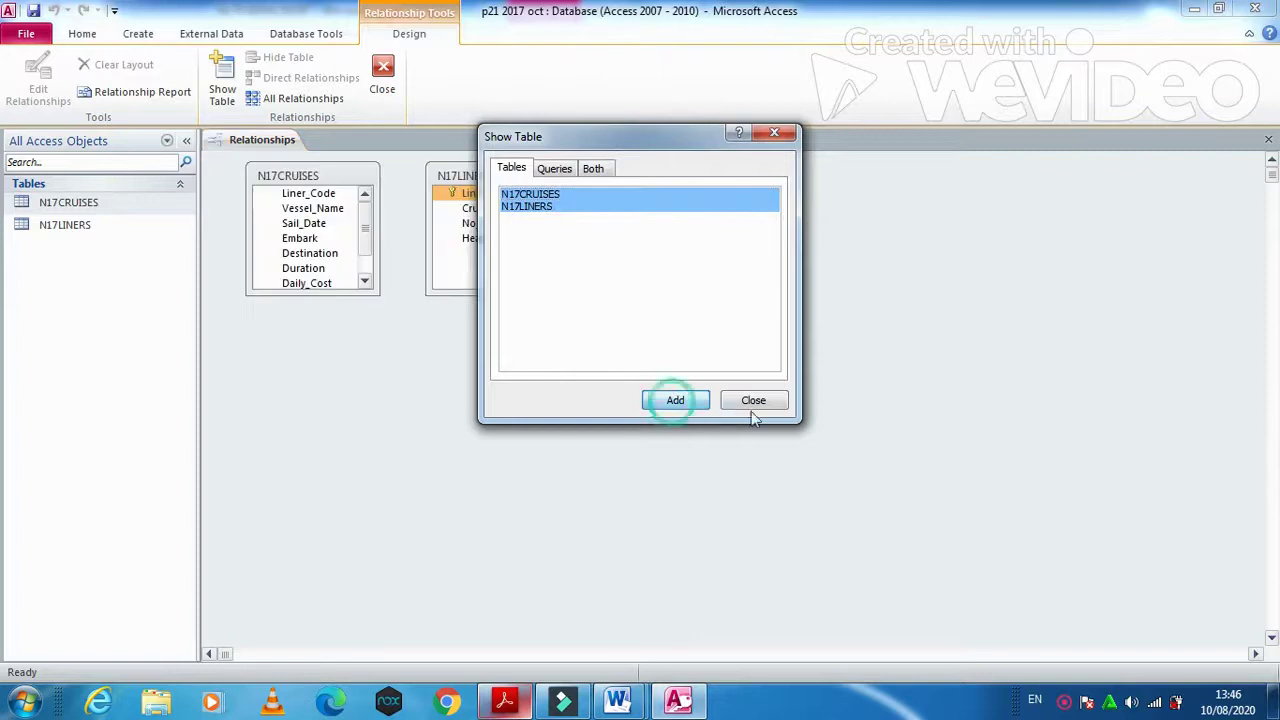
click(755, 404)
Link Liner_Code from N17LINERS to N17CRUISES with referential integrity enforced
click(475, 195)
drag(474, 195, 336, 203)
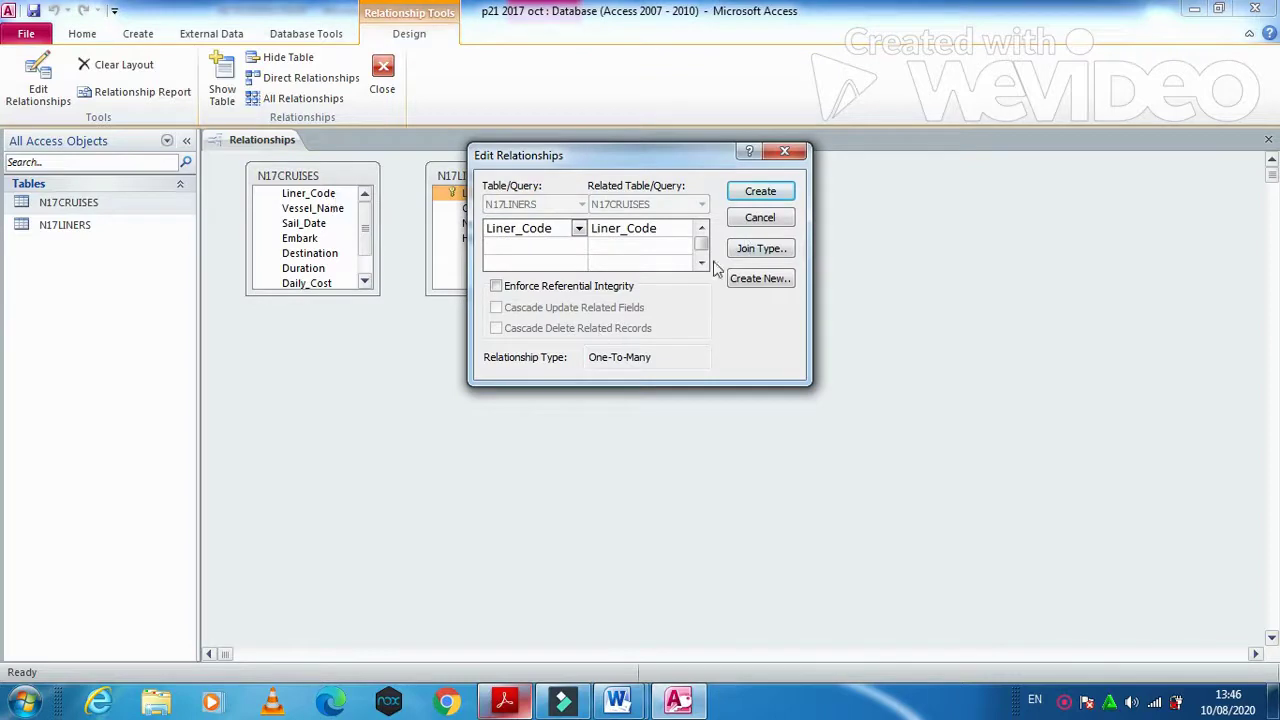
click(500, 287)
click(754, 196)
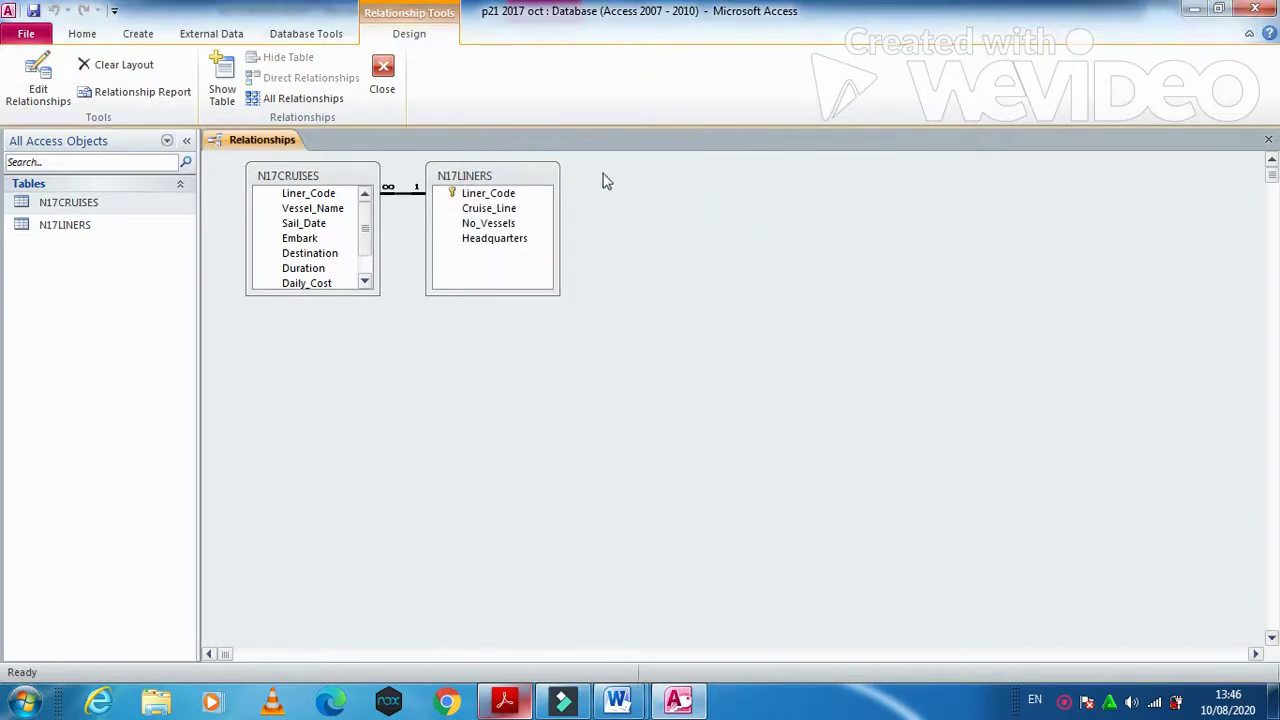
Move the two table boxes closer together and select the EVIDENCE 4 instructions in the PDF
drag(360, 185, 335, 256)
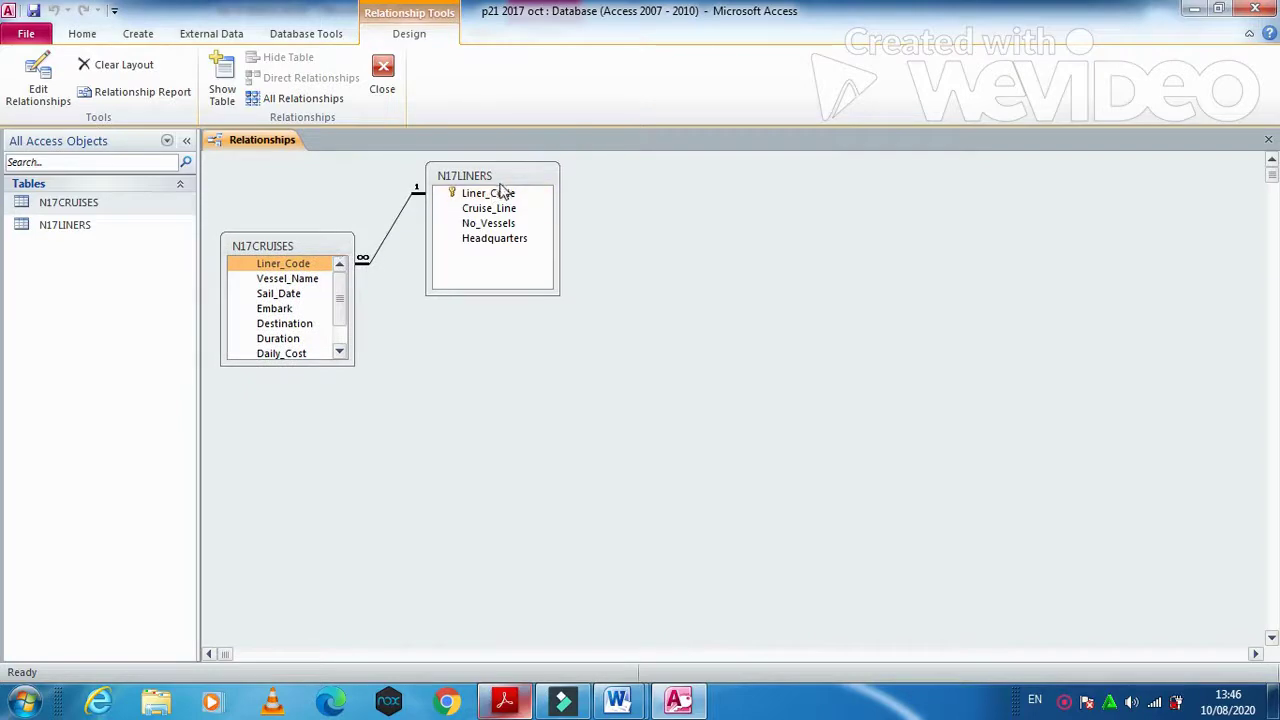
drag(500, 175, 465, 175)
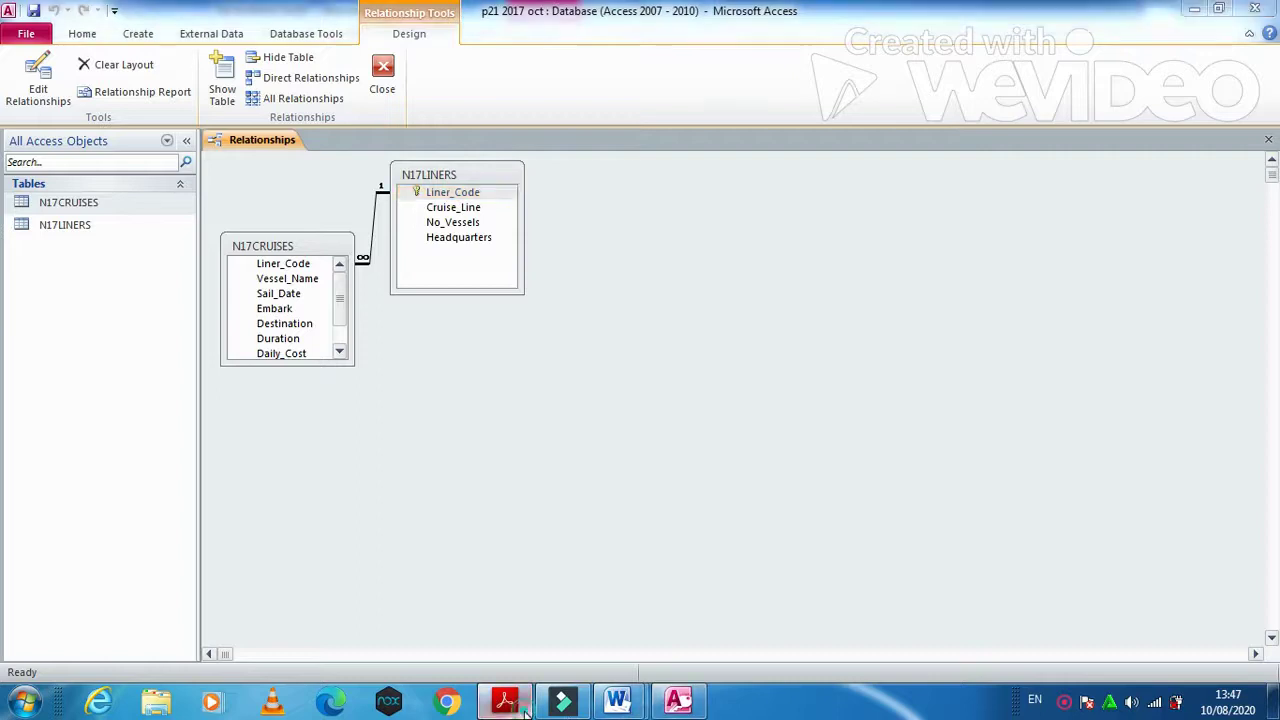
click(535, 607)
drag(258, 514, 925, 569)
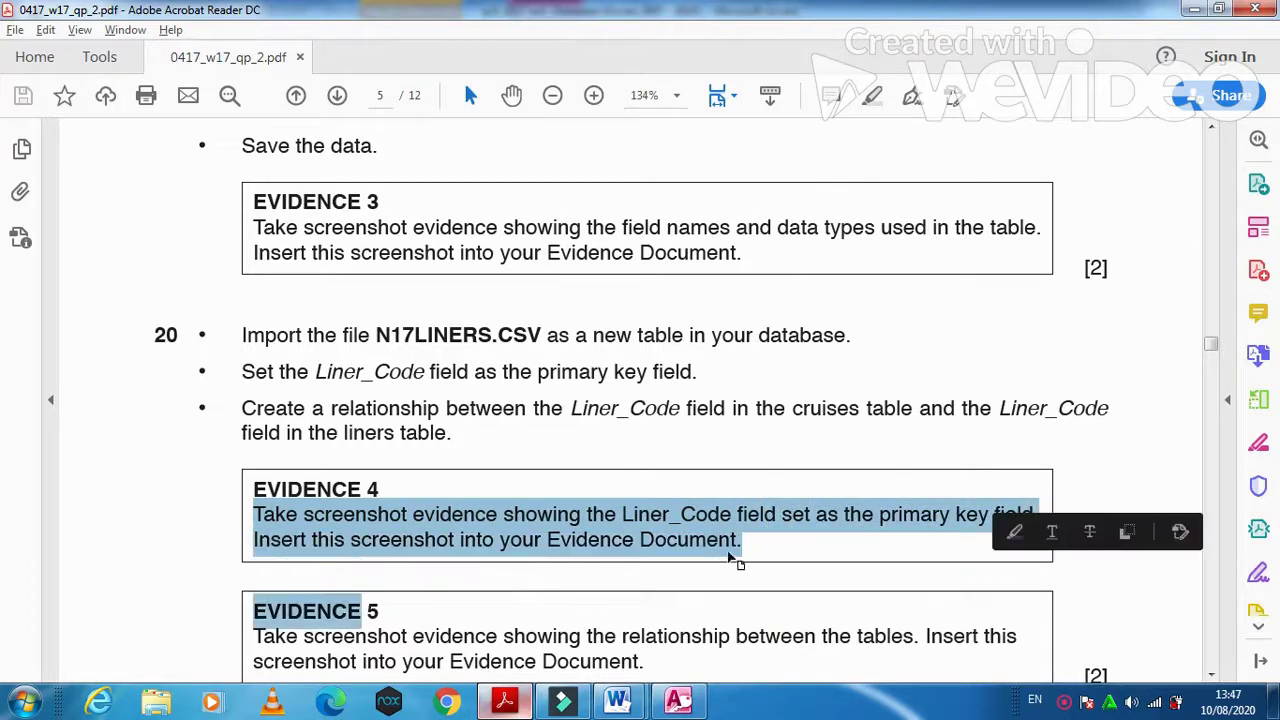
Open the Word evidence document and select the relationships screenshot on page 2
scroll(733, 560, down, 3)
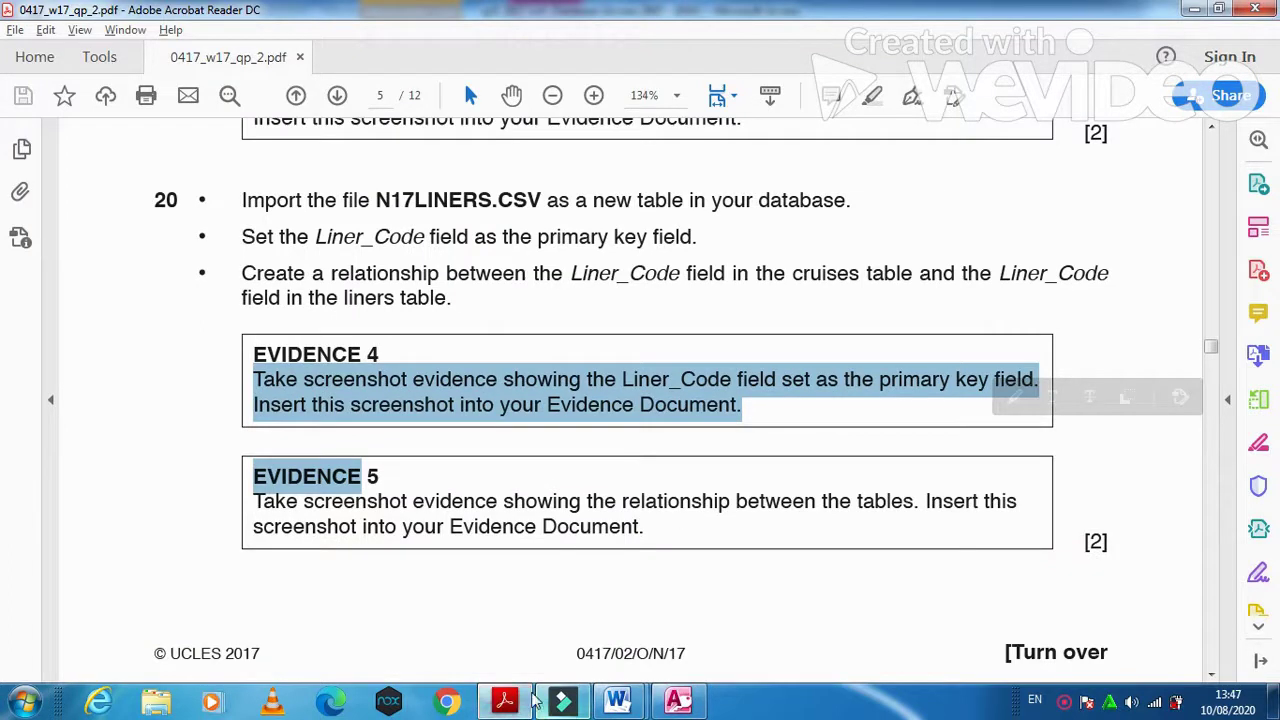
key(alt+Tab)
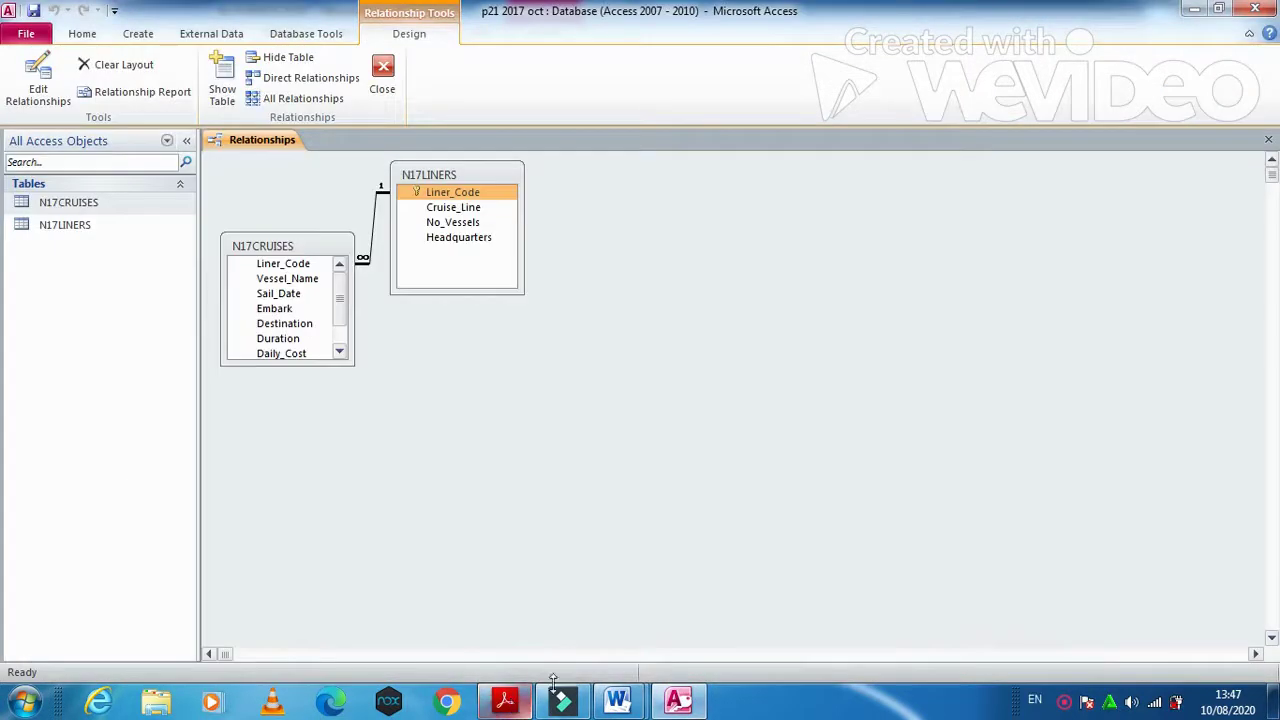
click(617, 700)
click(520, 620)
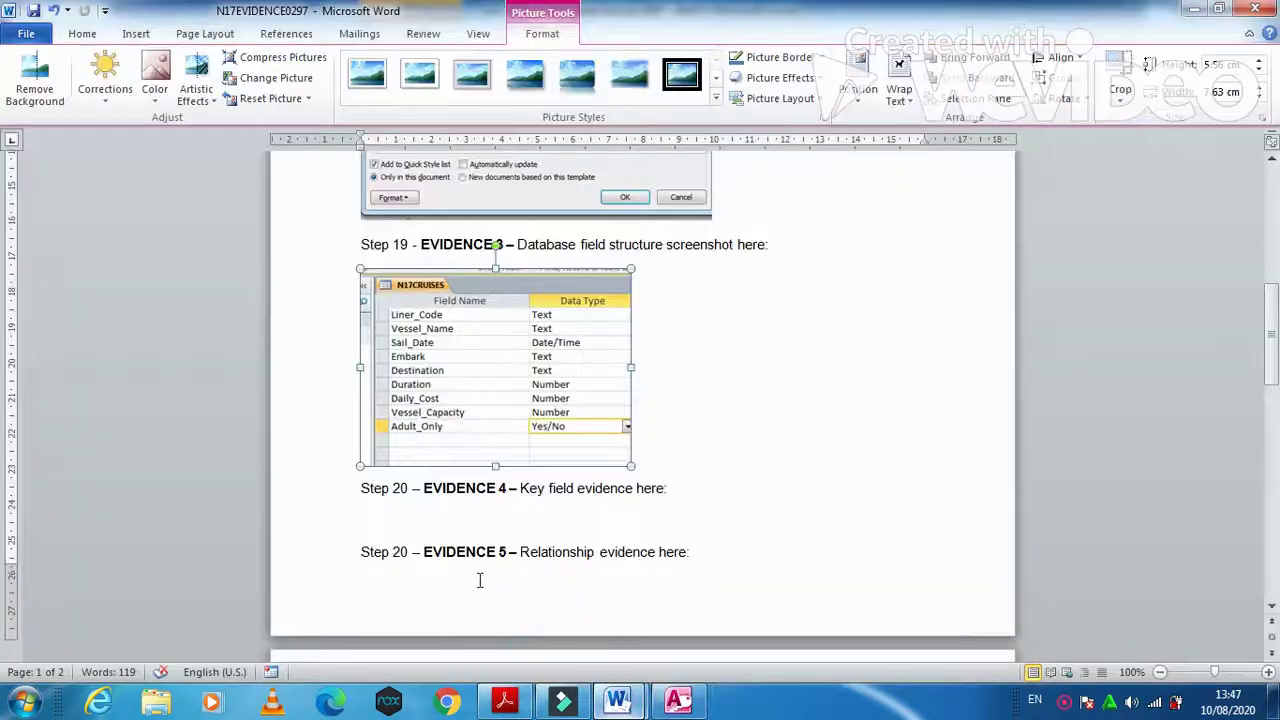
click(706, 561)
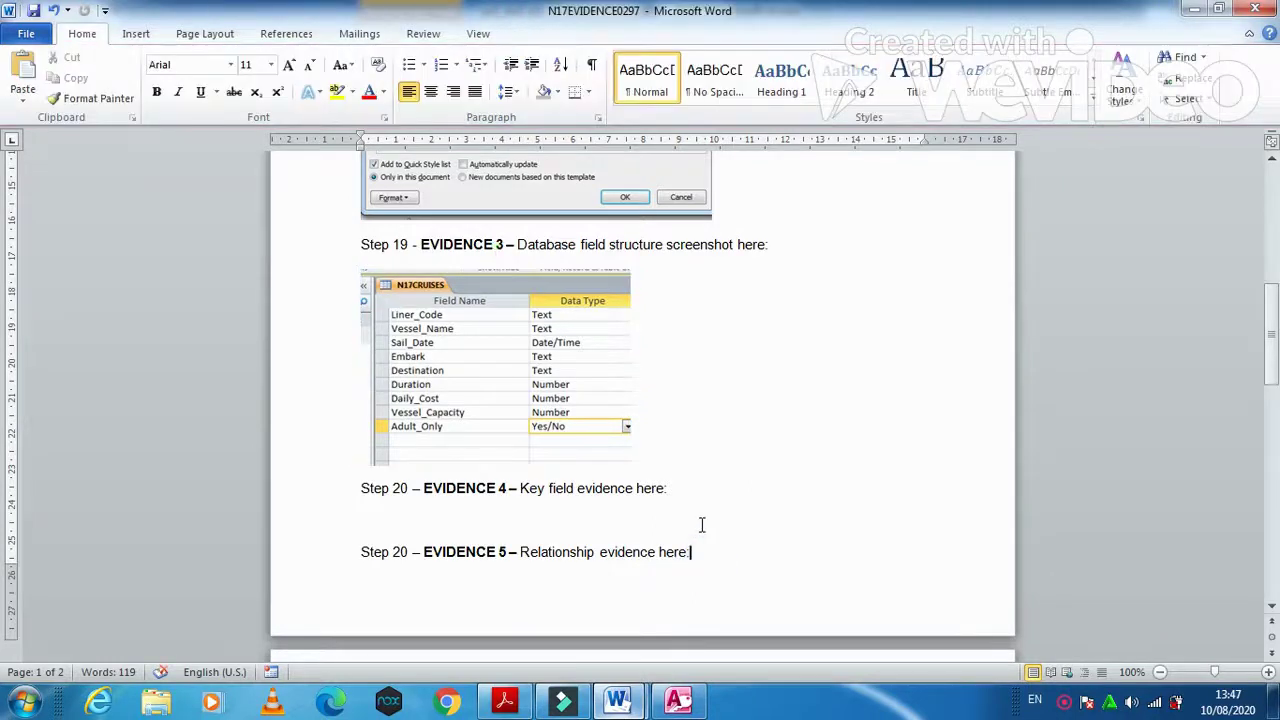
scroll(701, 525, down, 2)
scroll(699, 524, down, 5)
click(529, 518)
Crop the screenshot down to just the N17CRUISES–N17LINERS relationship diagram
click(479, 35)
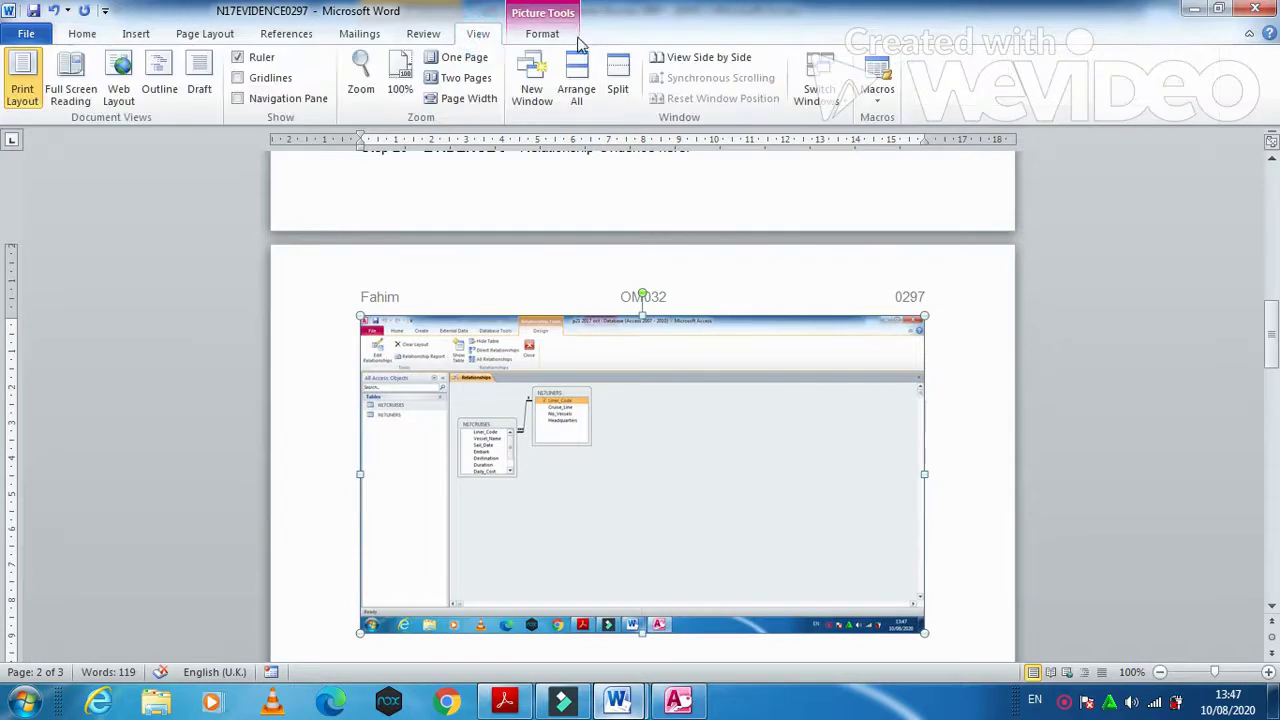
click(542, 33)
click(1120, 88)
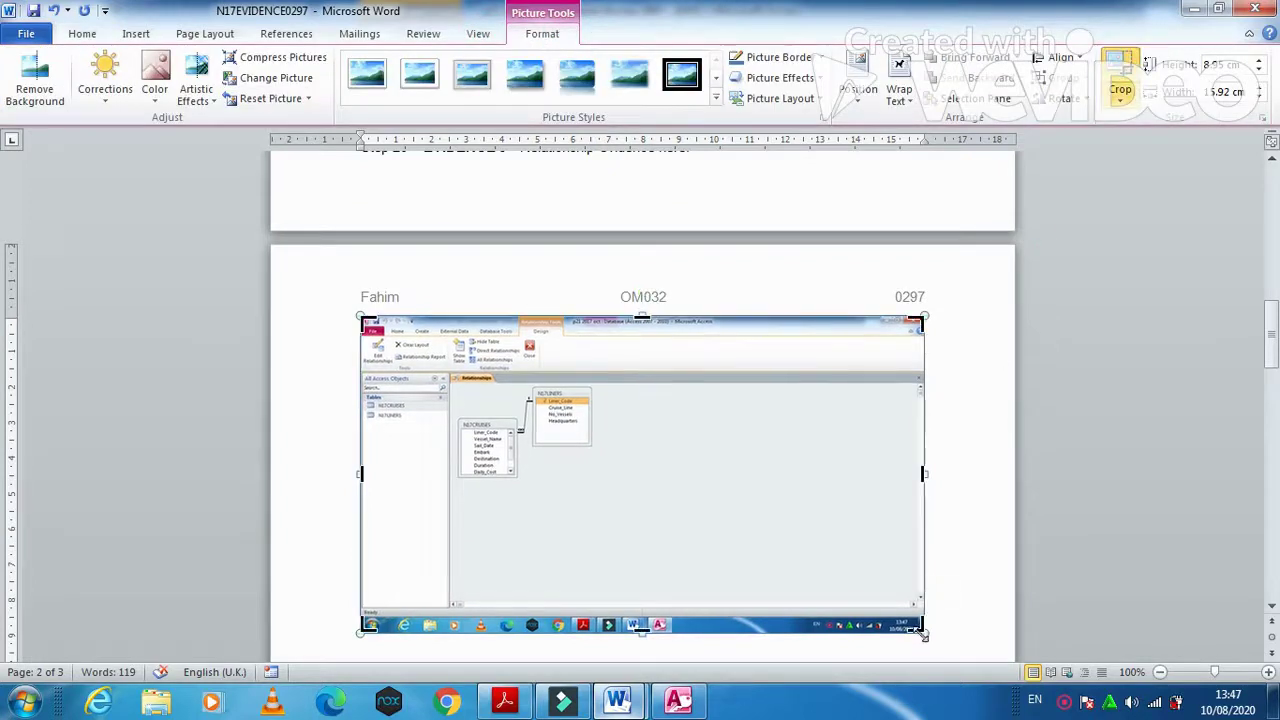
mouse_move(921, 632)
mouse_down()
mouse_move(563, 517)
mouse_move(925, 627)
mouse_move(923, 648)
mouse_move(928, 632)
mouse_up()
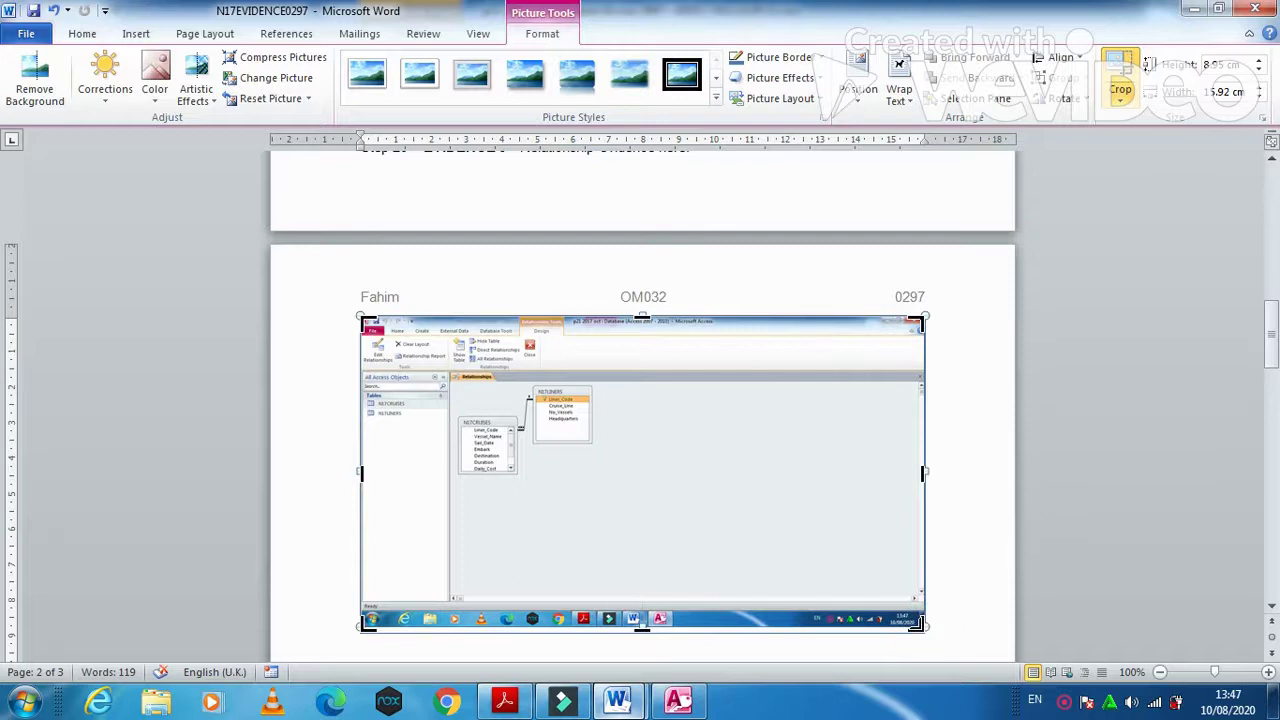
drag(611, 466, 605, 485)
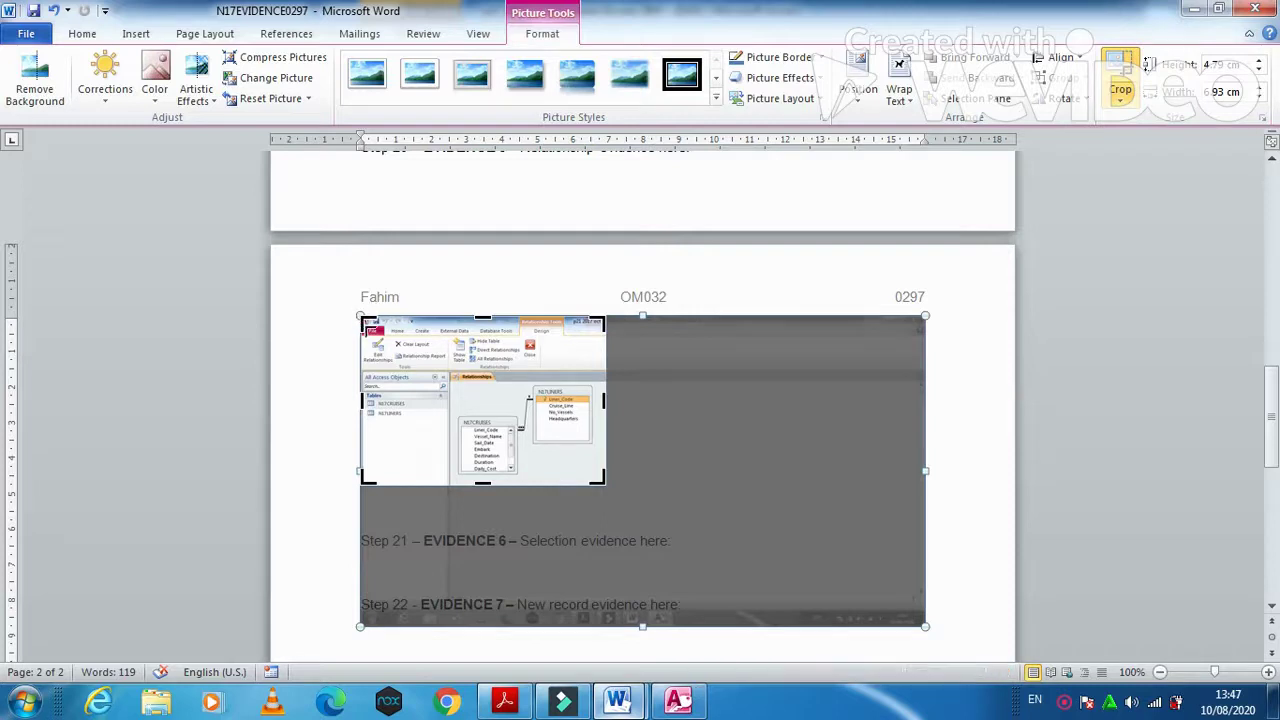
drag(360, 317, 447, 372)
click(957, 385)
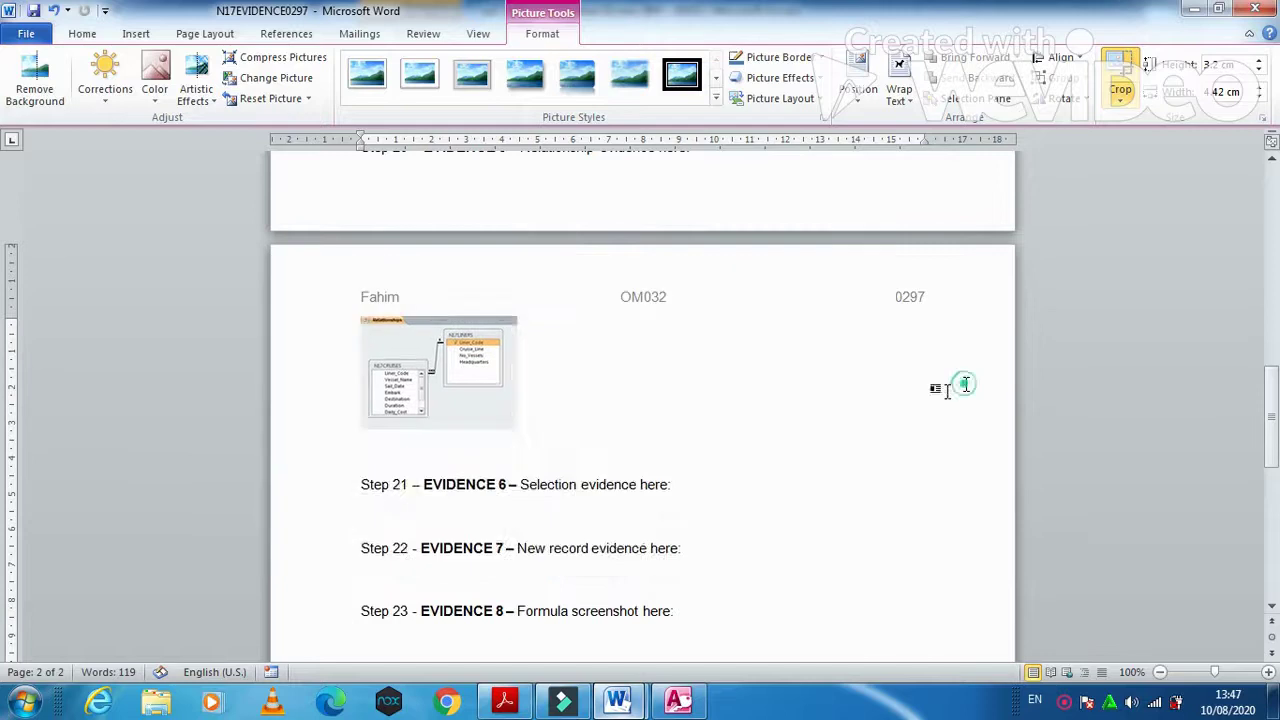
Enlarge the cropped relationship picture and return to Access
click(487, 393)
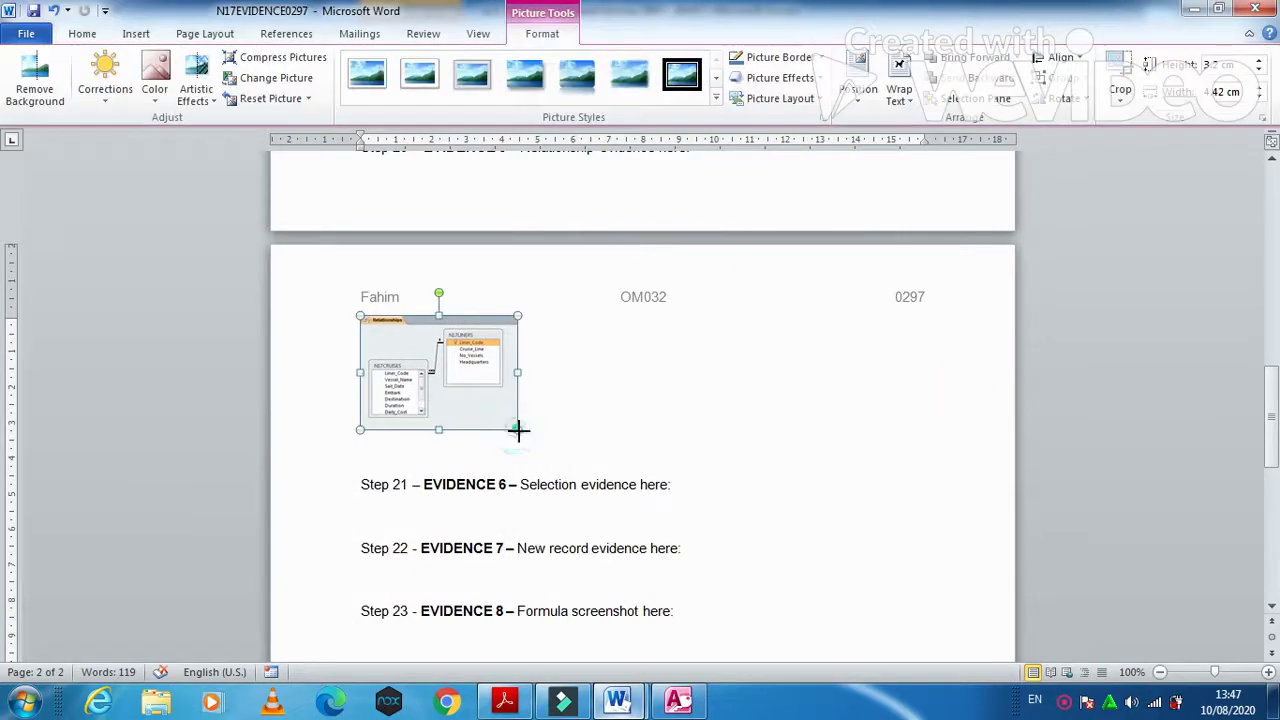
drag(518, 430, 646, 514)
click(677, 700)
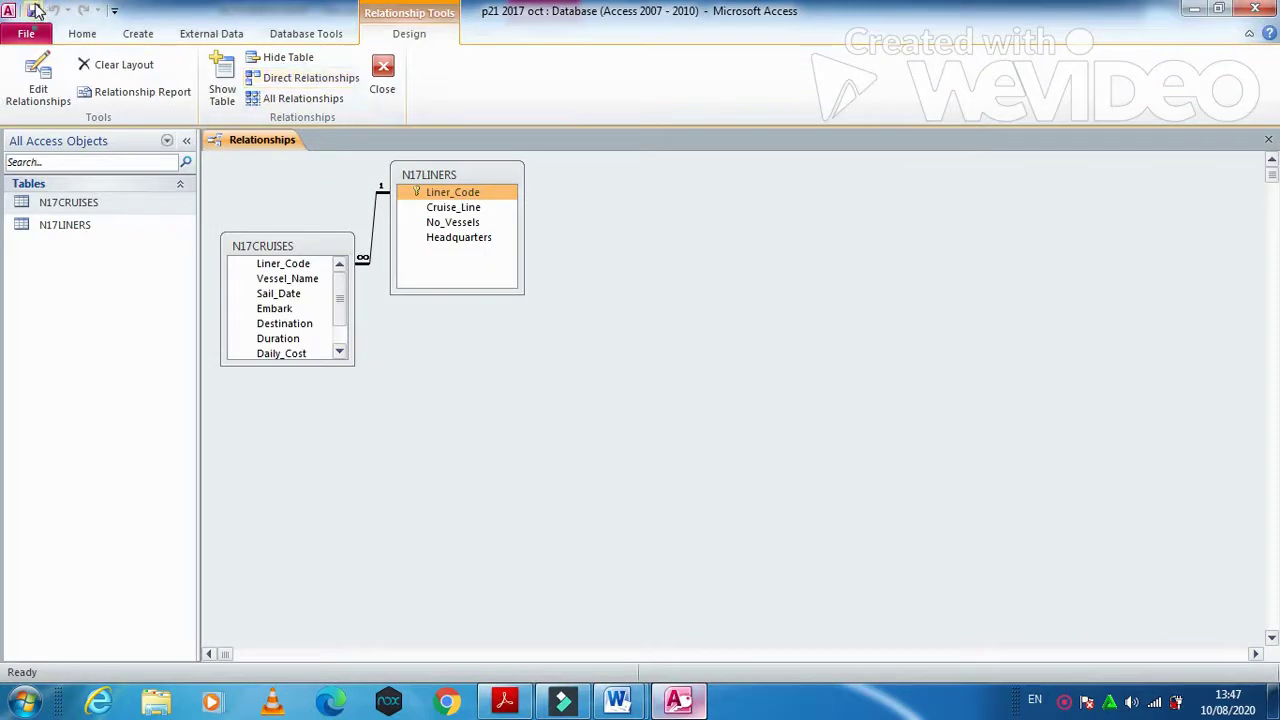
Close the Relationships tab, open N17LINERS in Design View, and bring up the N17EVIDENCE0297 document
click(383, 78)
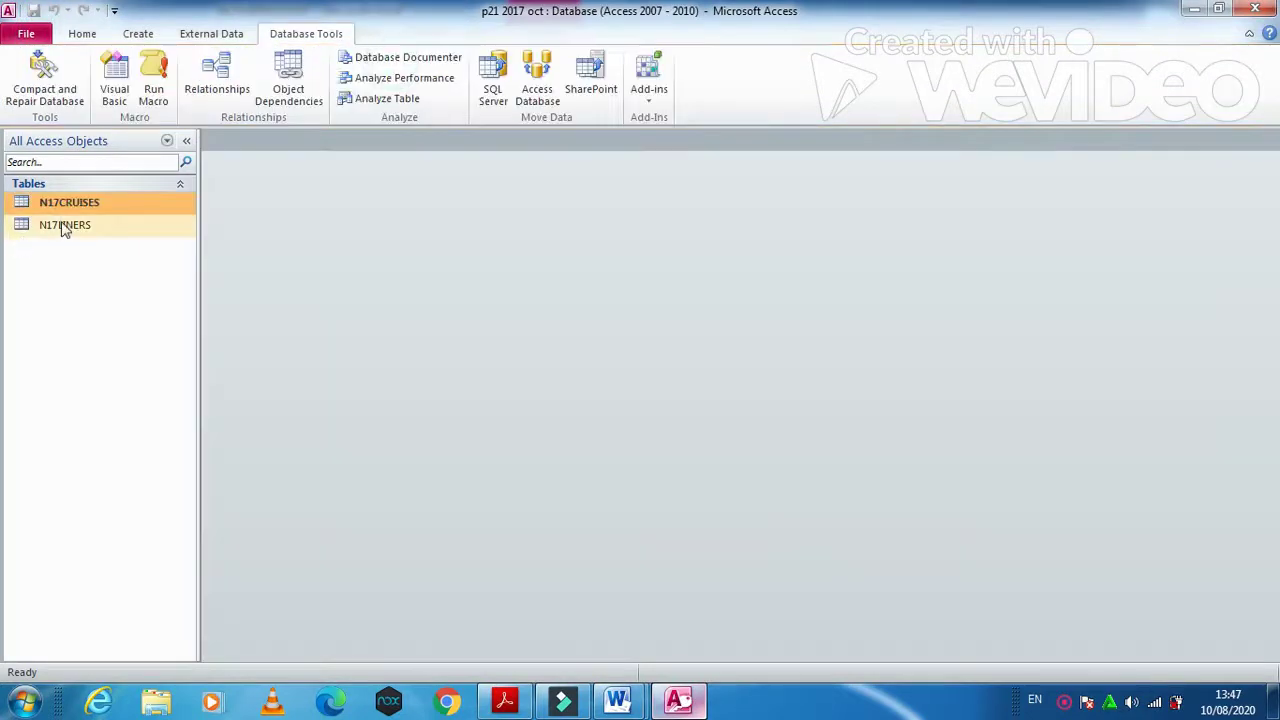
right_click(62, 228)
click(125, 252)
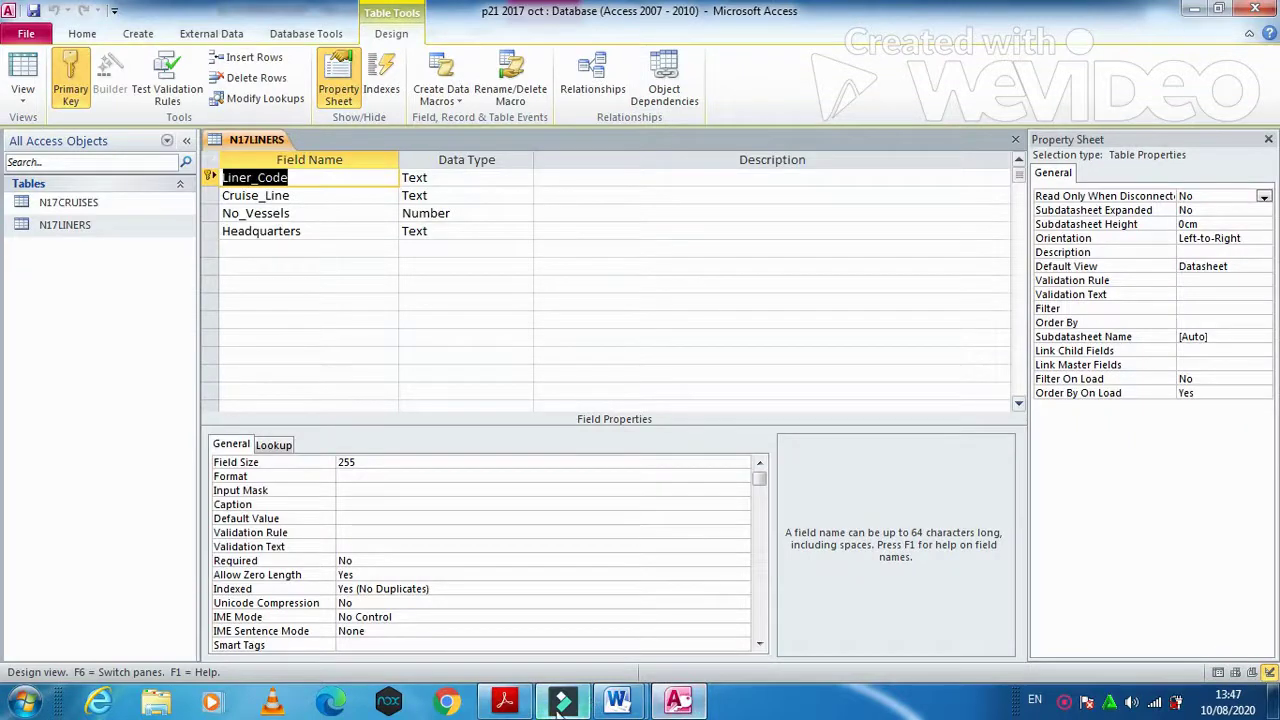
click(617, 702)
click(532, 630)
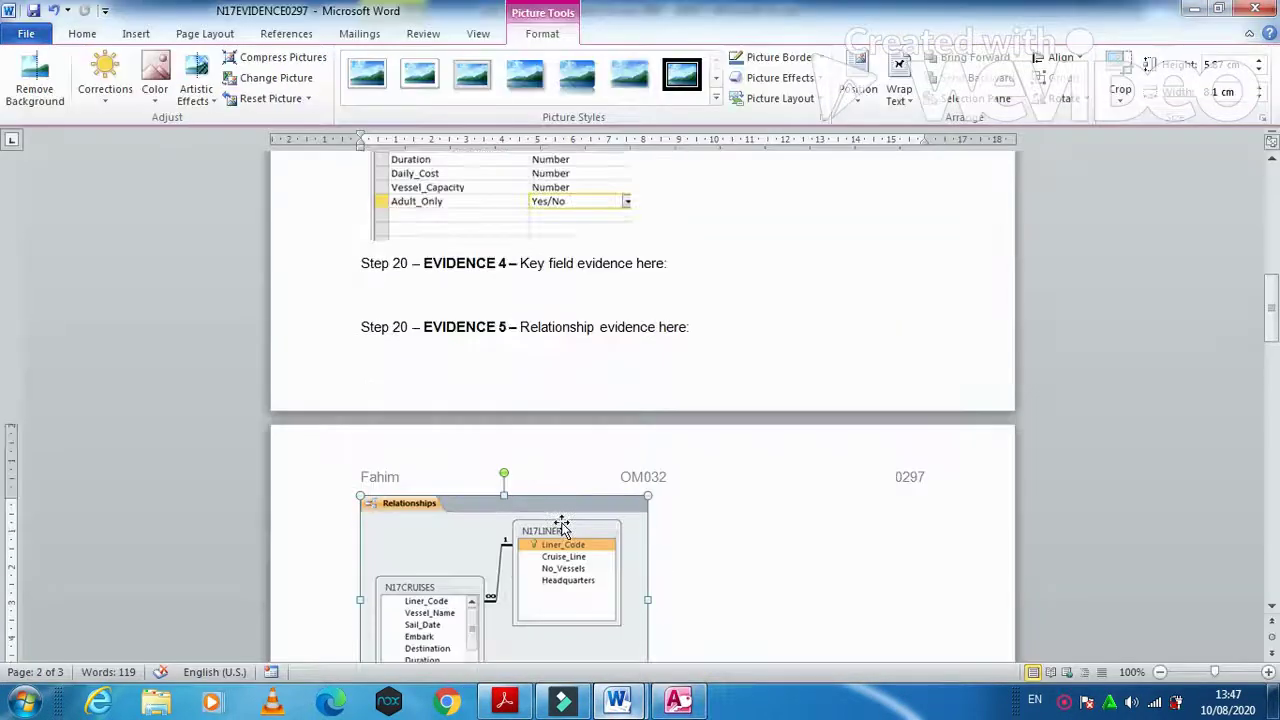
Paste the N17LINERS design screenshot after the Evidence 4 'Key field evidence here:' label
scroll(640, 420, up, 3)
click(674, 400)
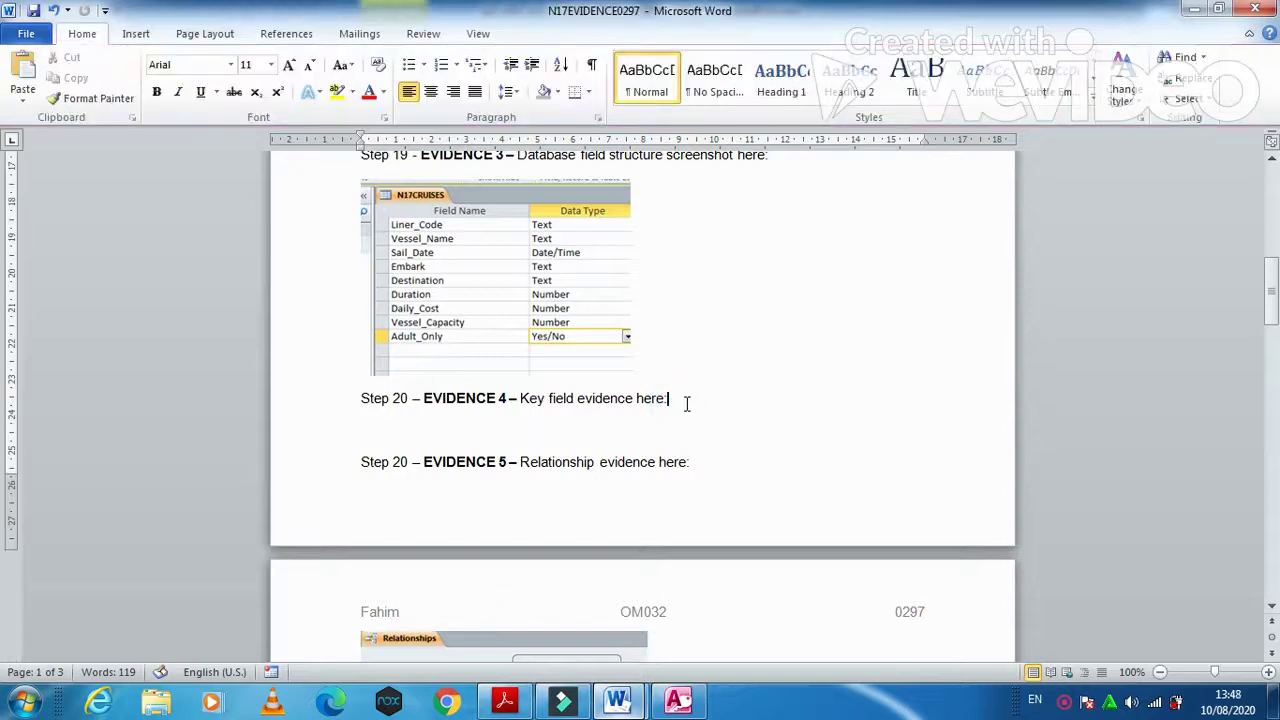
key(ctrl+v)
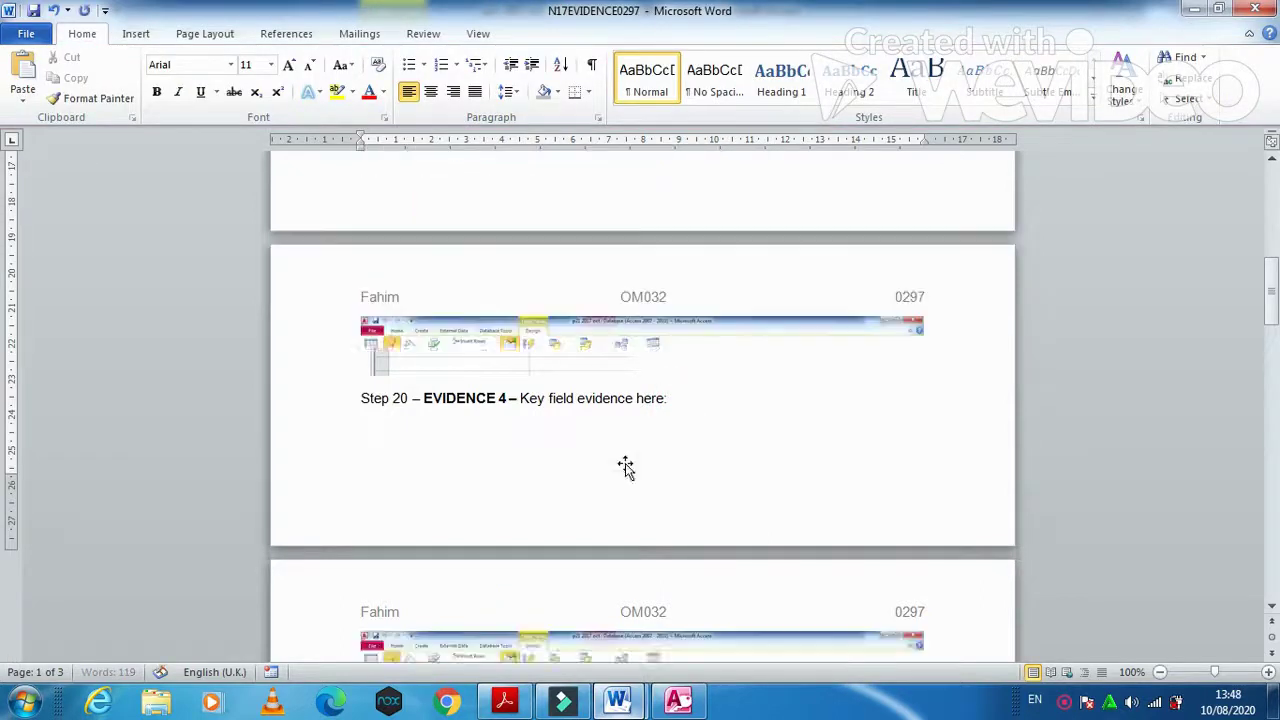
Crop the picture to the N17LINERS field grid, enlarge it, and scroll the PDF onward
click(526, 38)
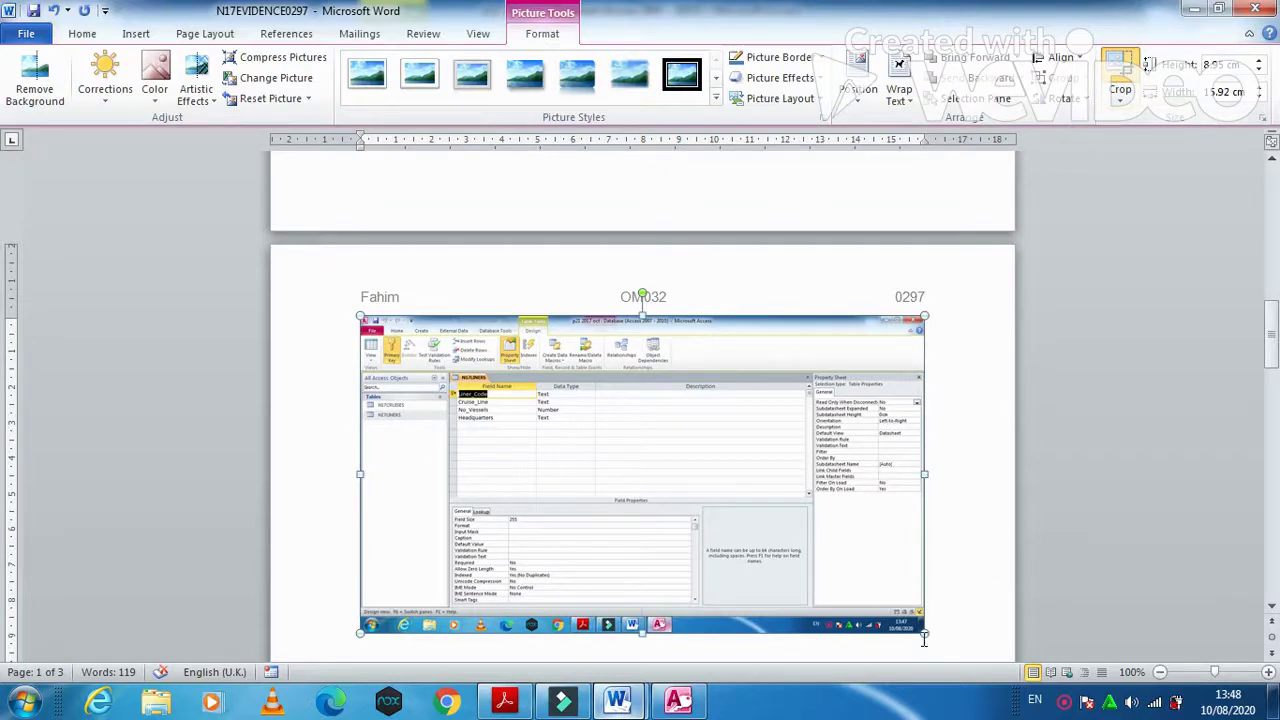
drag(921, 630, 596, 440)
drag(364, 320, 445, 373)
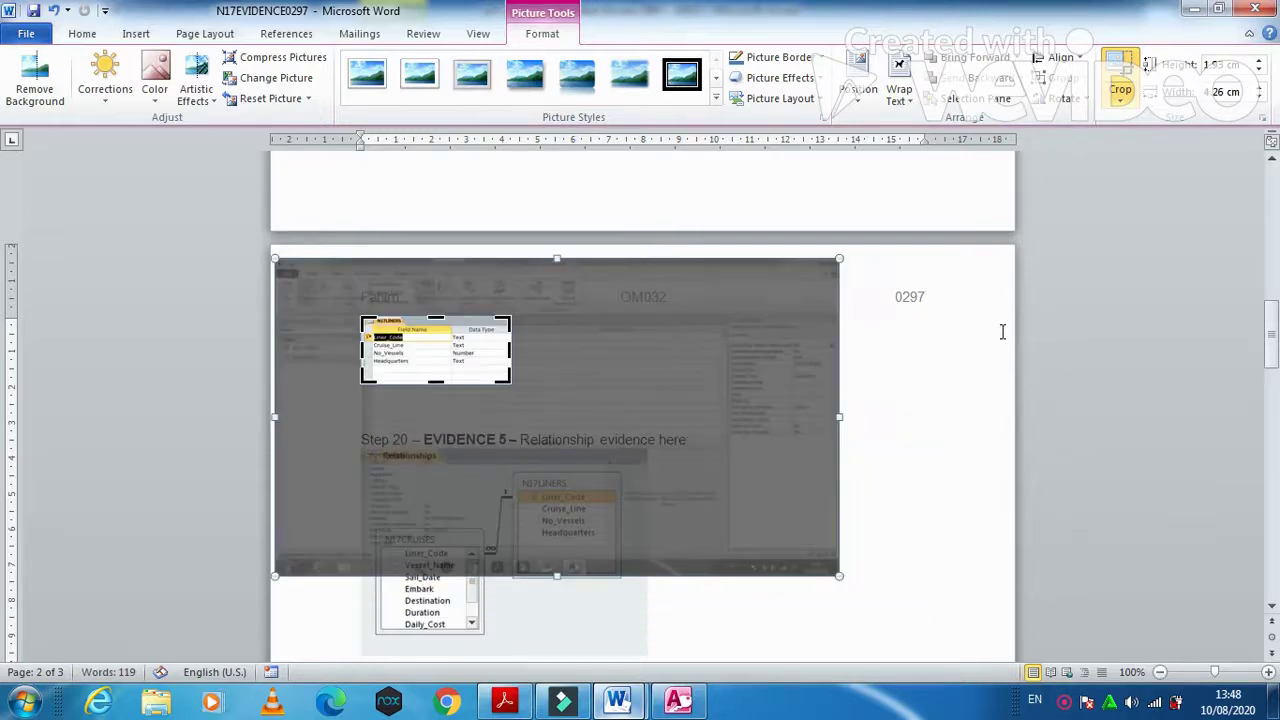
click(920, 357)
click(400, 360)
drag(511, 384, 617, 451)
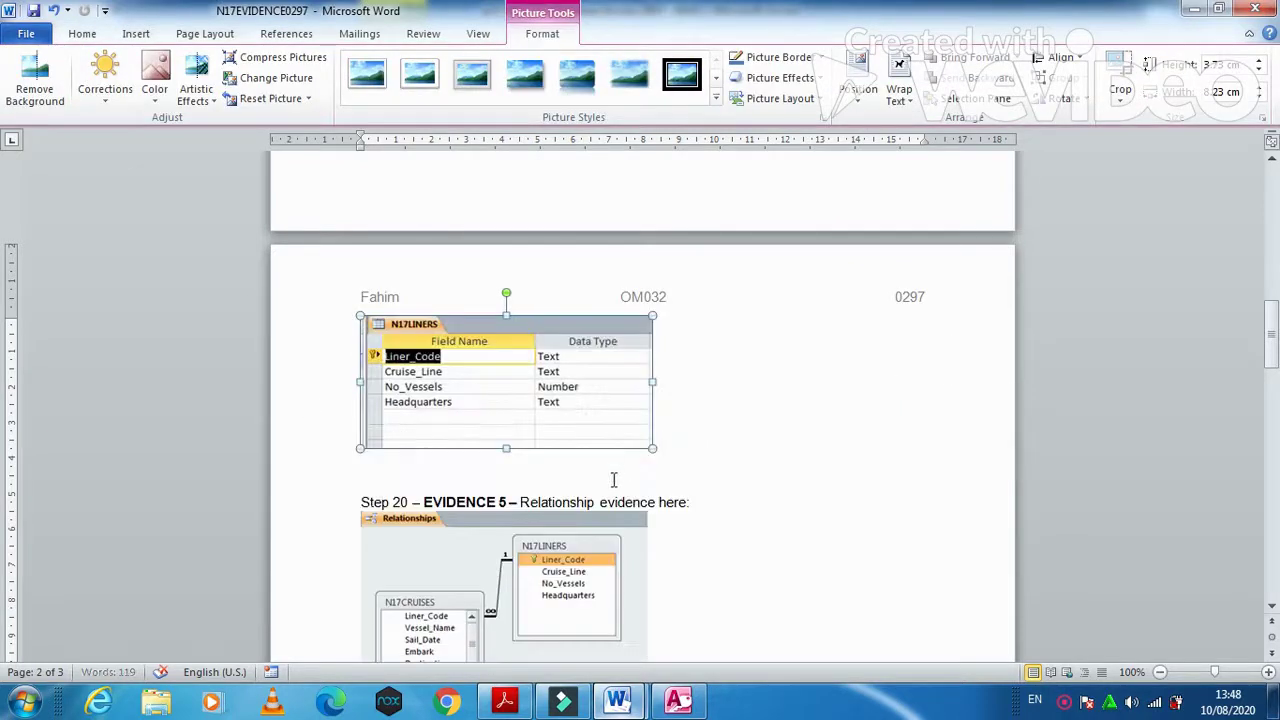
click(504, 700)
scroll(506, 534, down, 10)
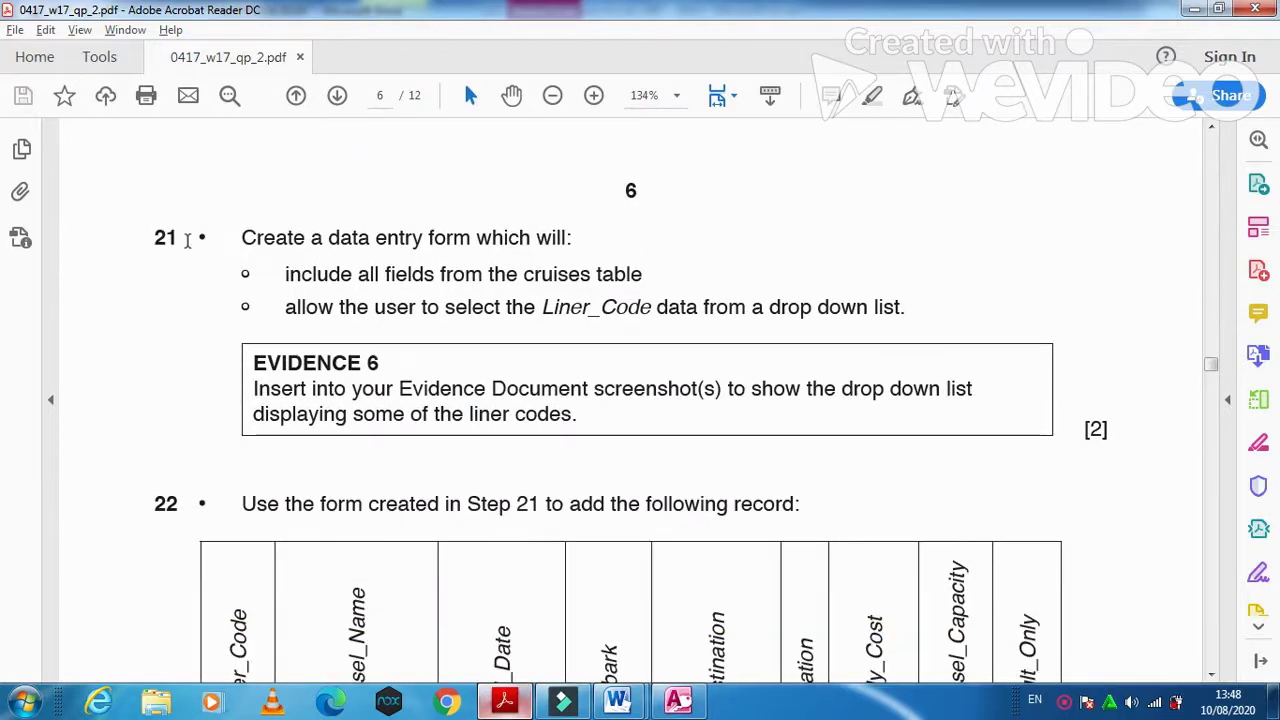
Read task 21 on page 6 about the cruises data entry form, then return to Access
click(227, 238)
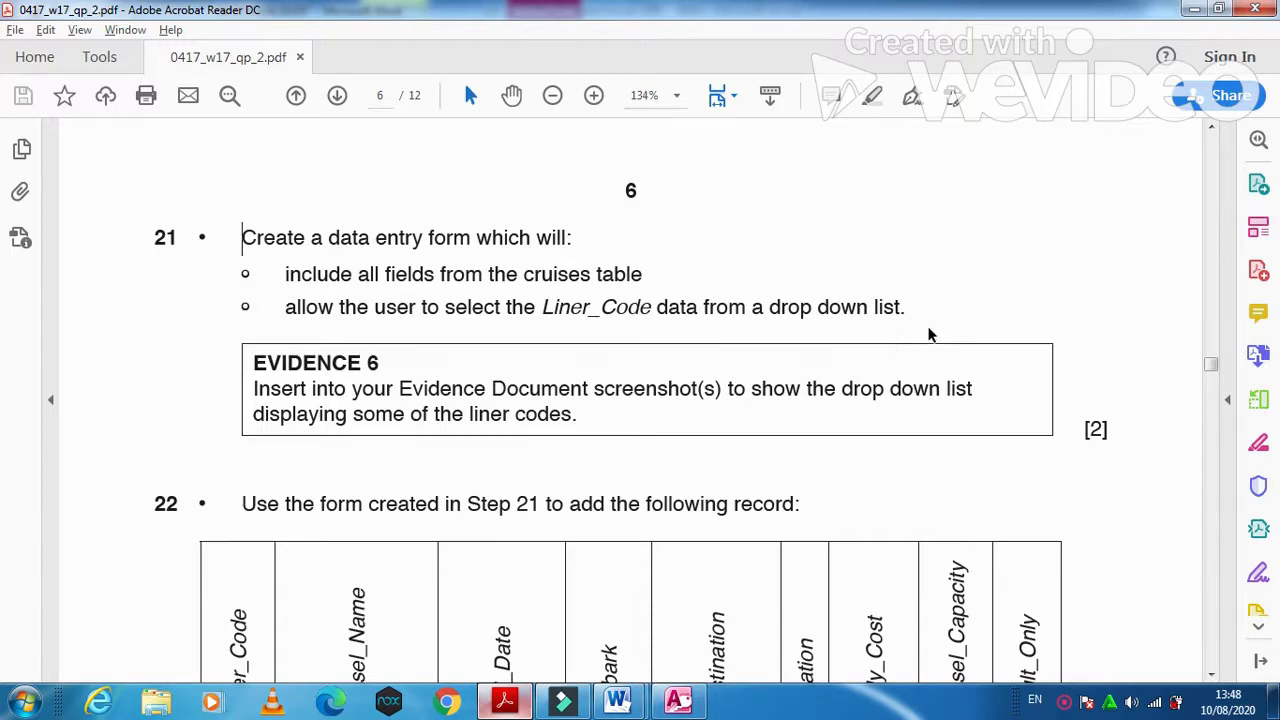
click(679, 703)
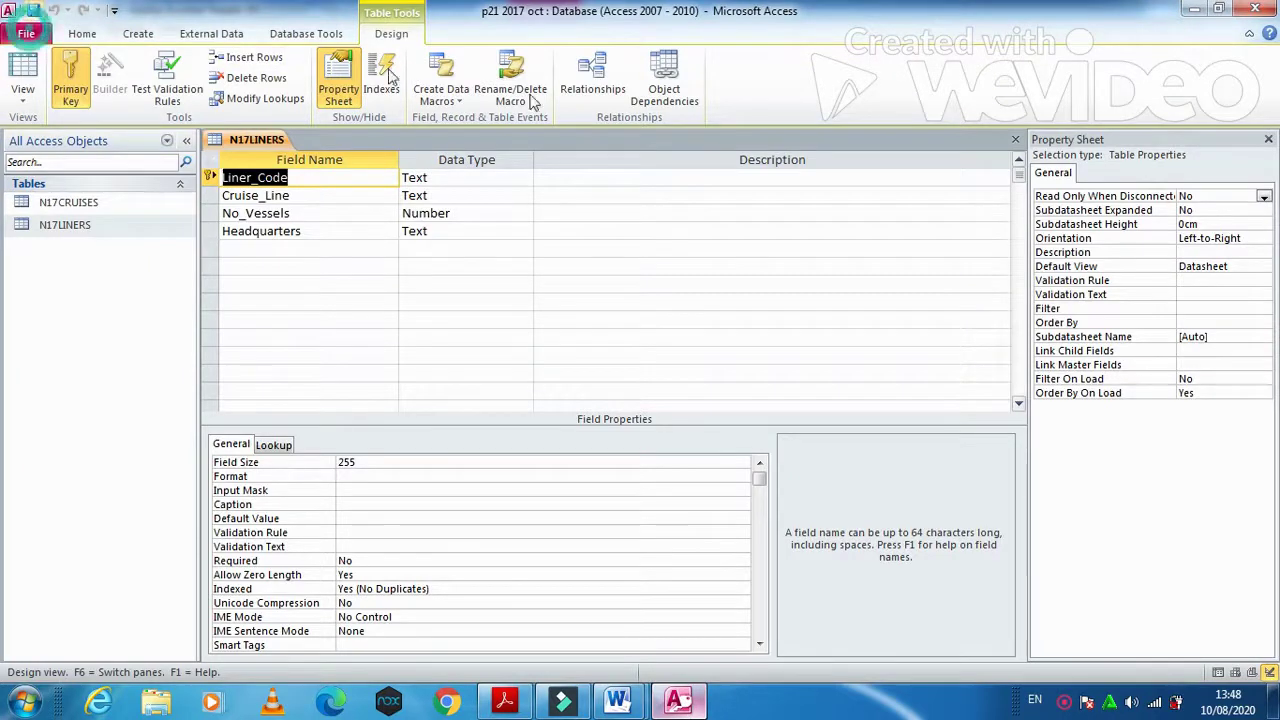
Build a columnar N17CRUISES form with all fields via the Form Wizard, opening it in design view
key(ctrl+w)
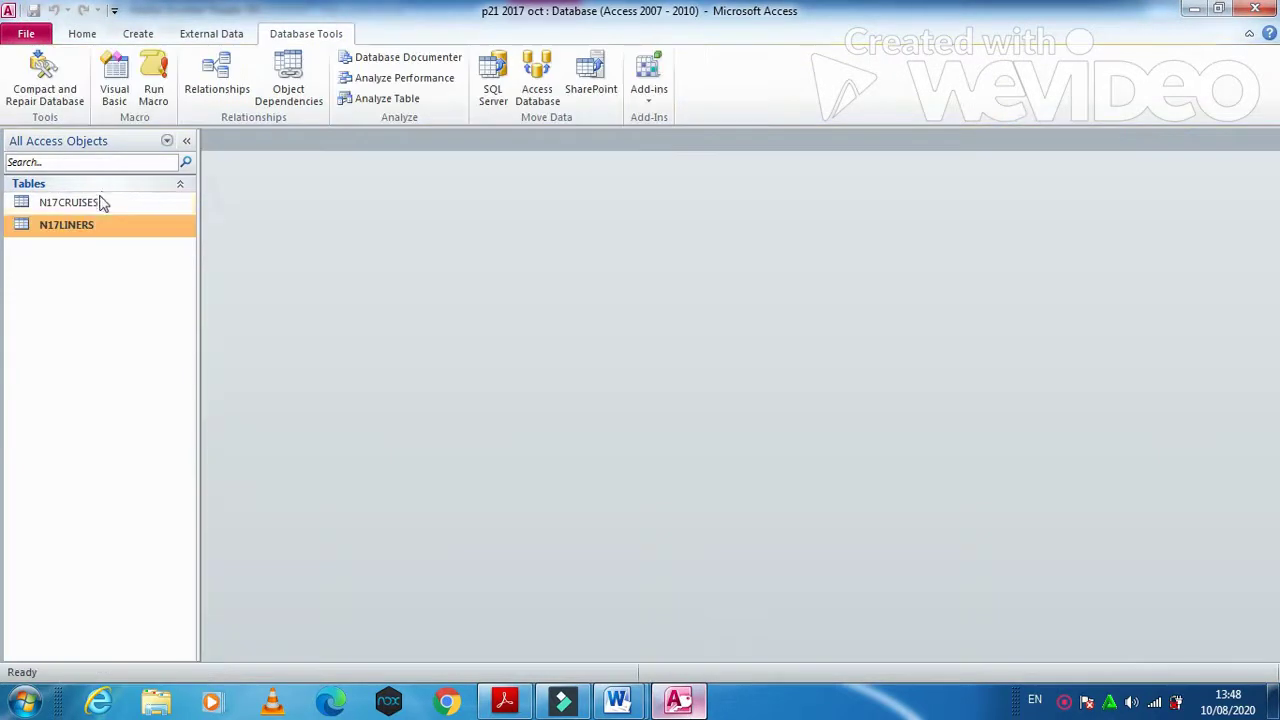
click(93, 204)
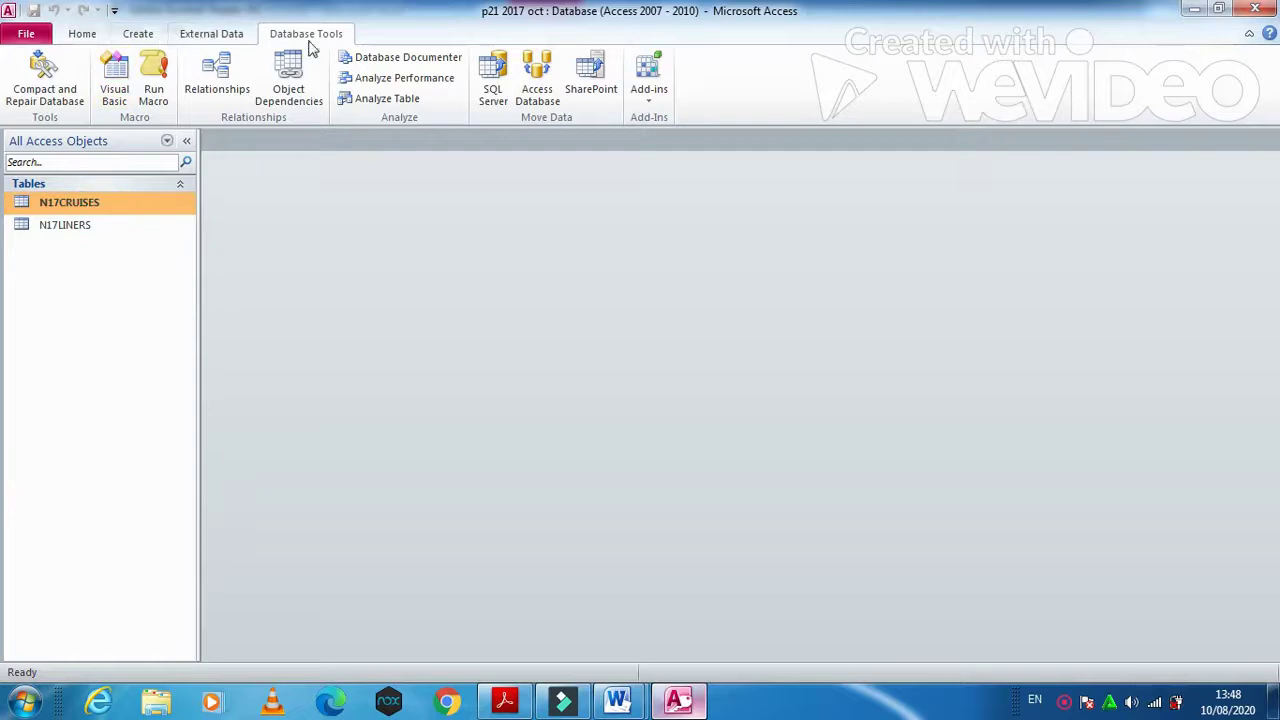
click(138, 34)
click(468, 57)
click(612, 322)
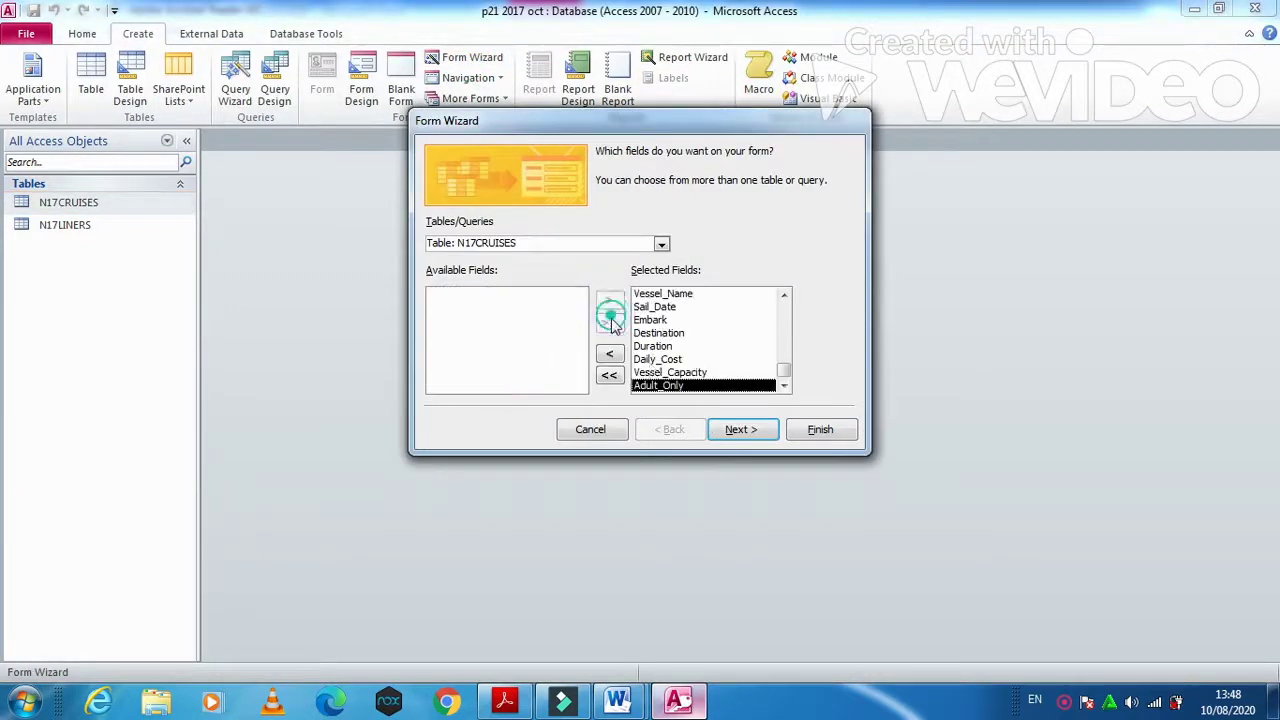
click(743, 436)
click(748, 438)
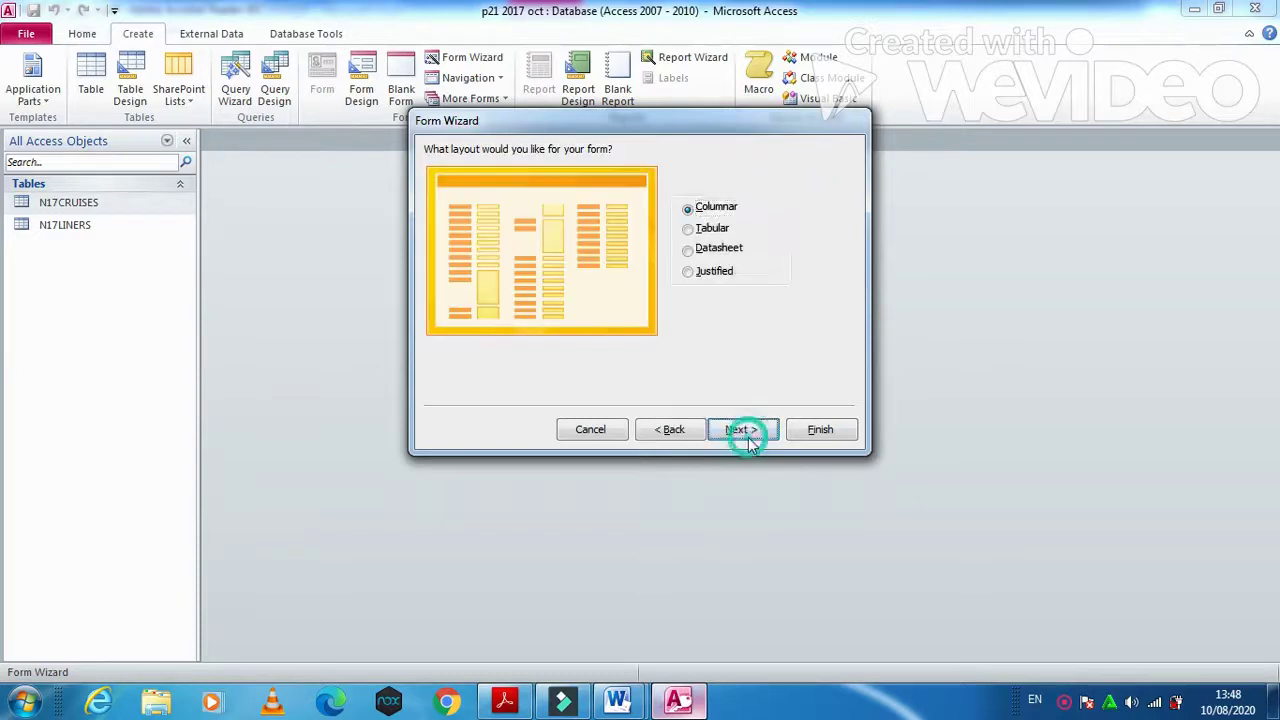
click(645, 330)
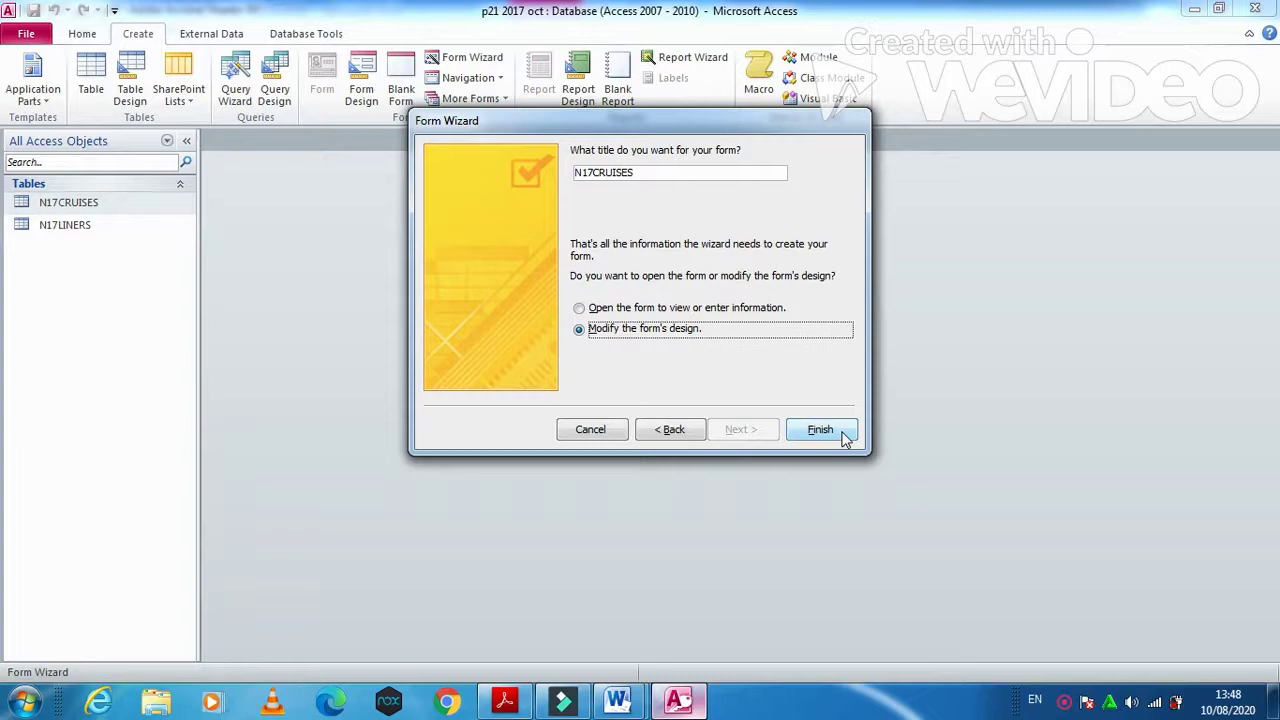
click(820, 430)
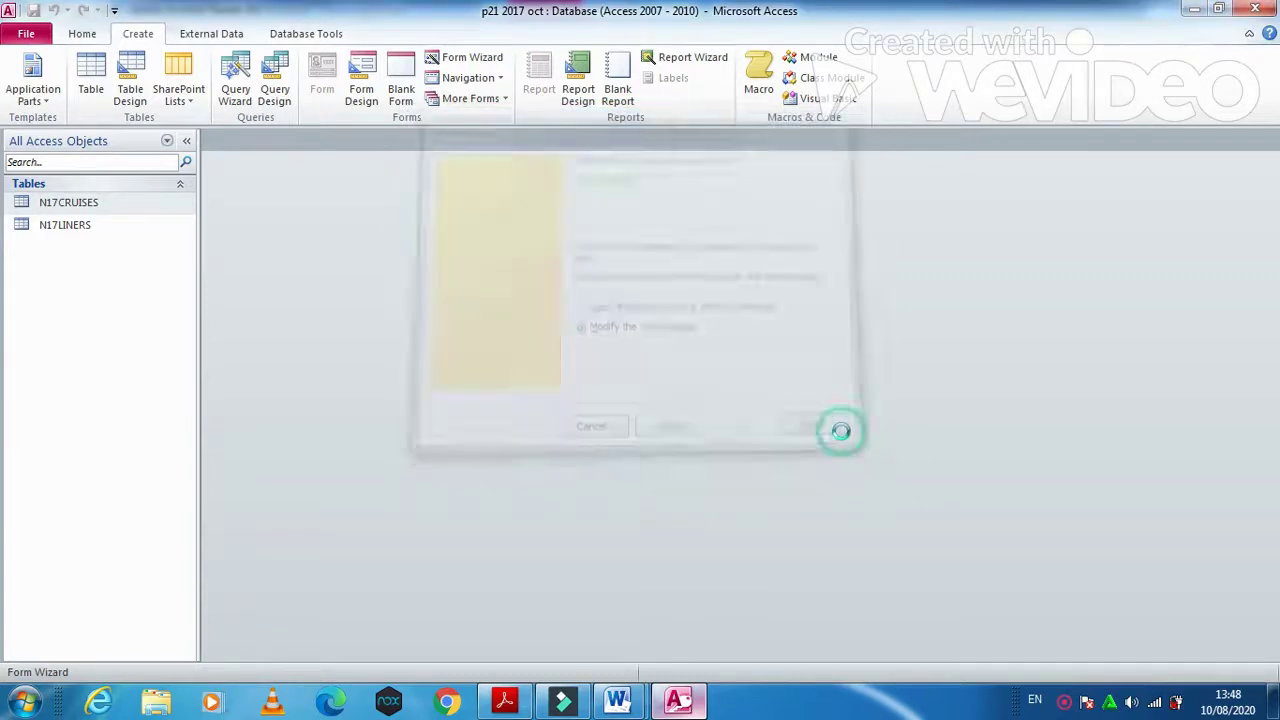
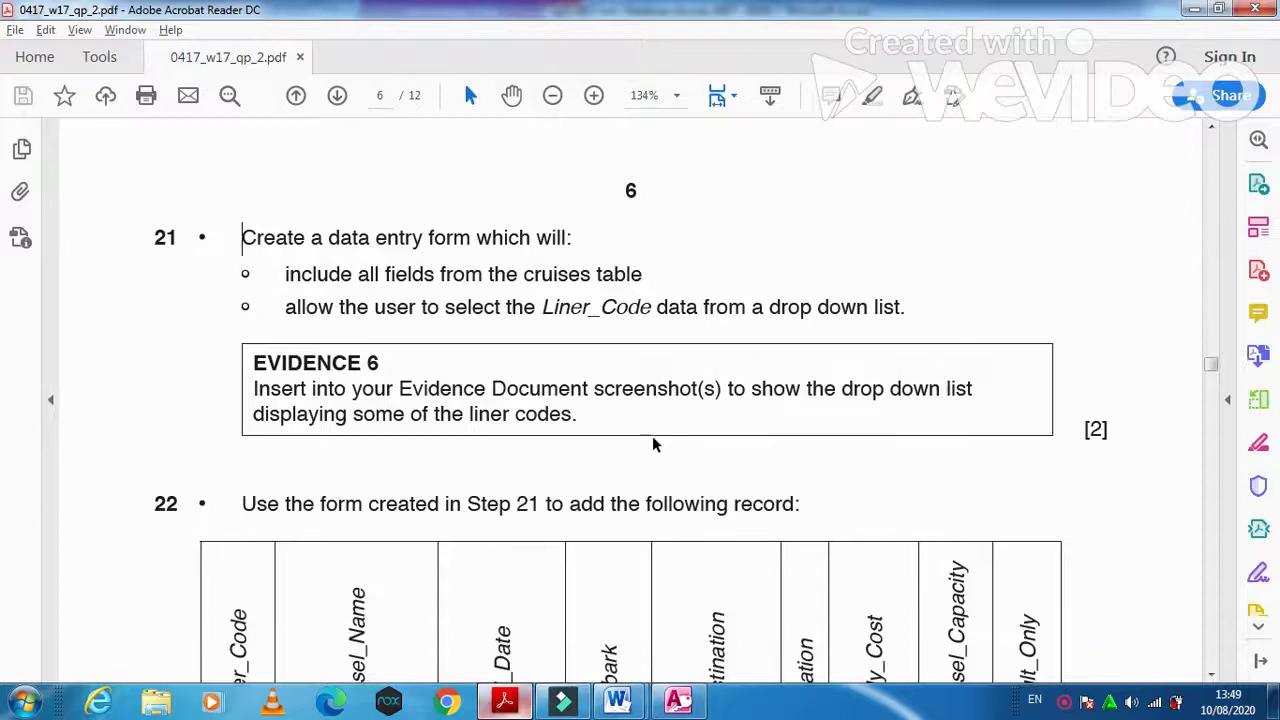
Read Steps 21 and 22 in the exam PDF, then bring up the N17CRUISES form design in Access
scroll(653, 437, down, 2)
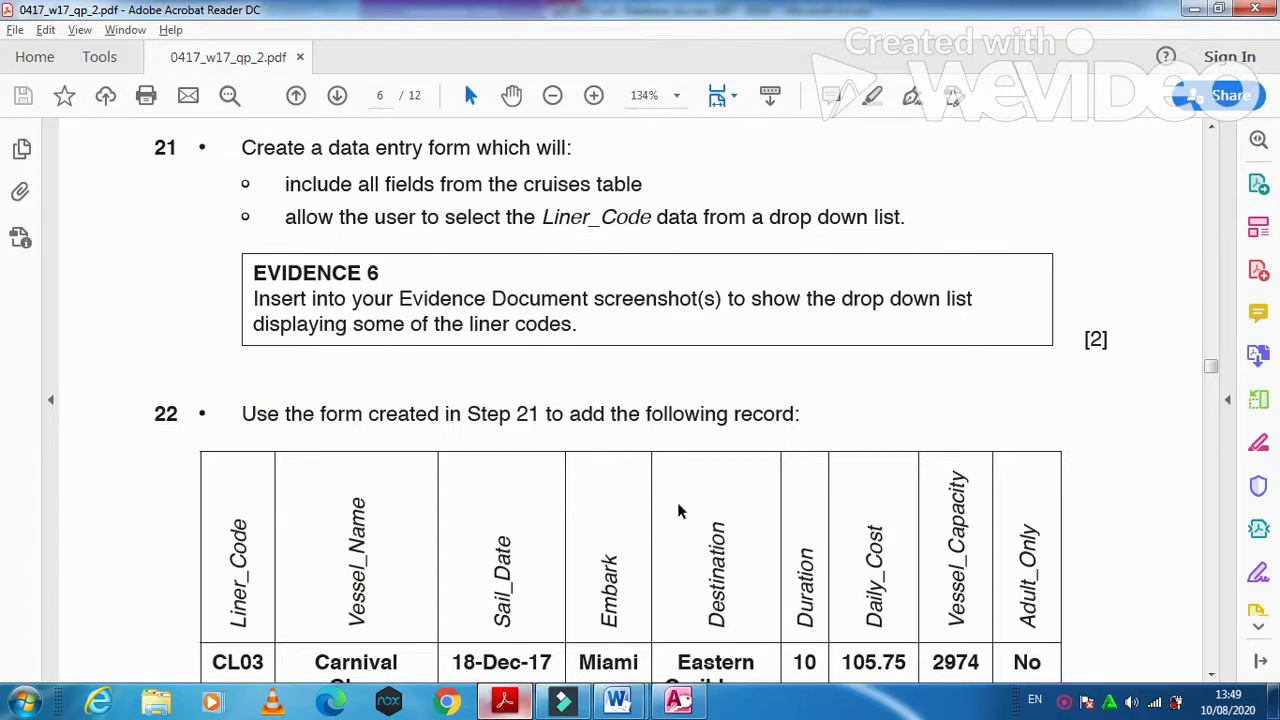
click(703, 706)
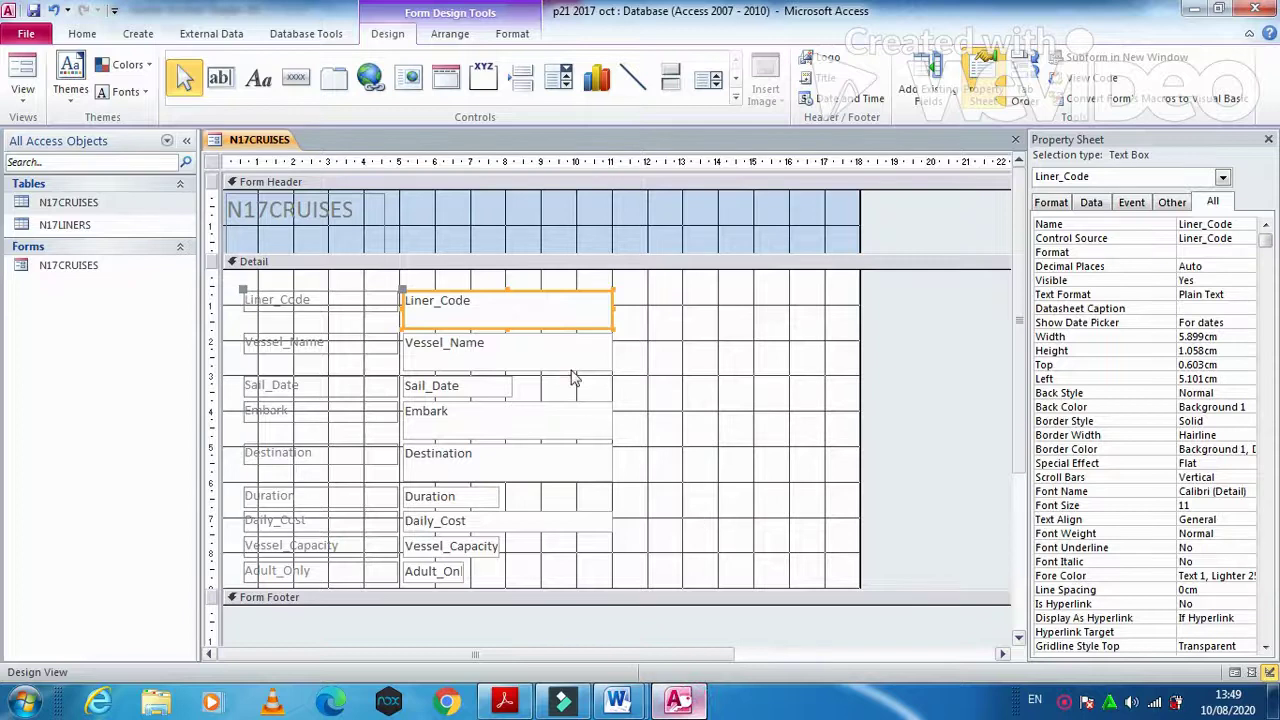
Change the Liner_Code text box to a combo box and open the N17CRUISES table datasheet
right_click(556, 317)
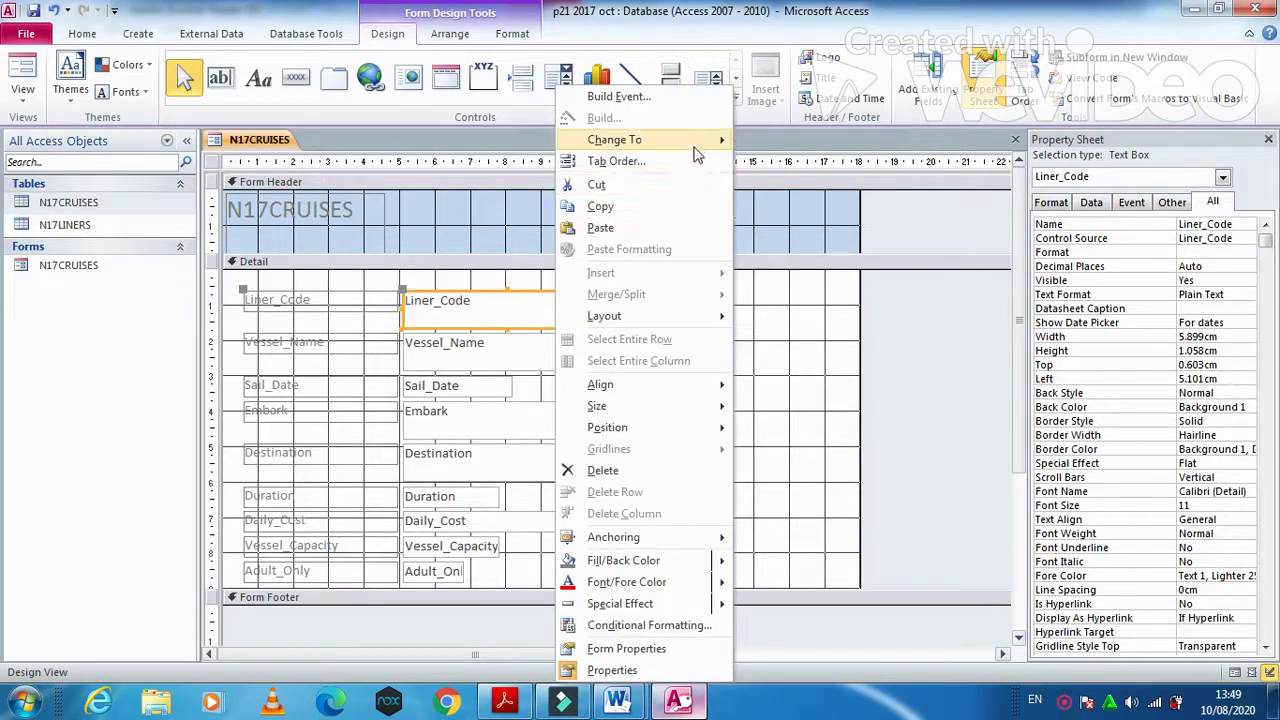
mouse_move(695, 148)
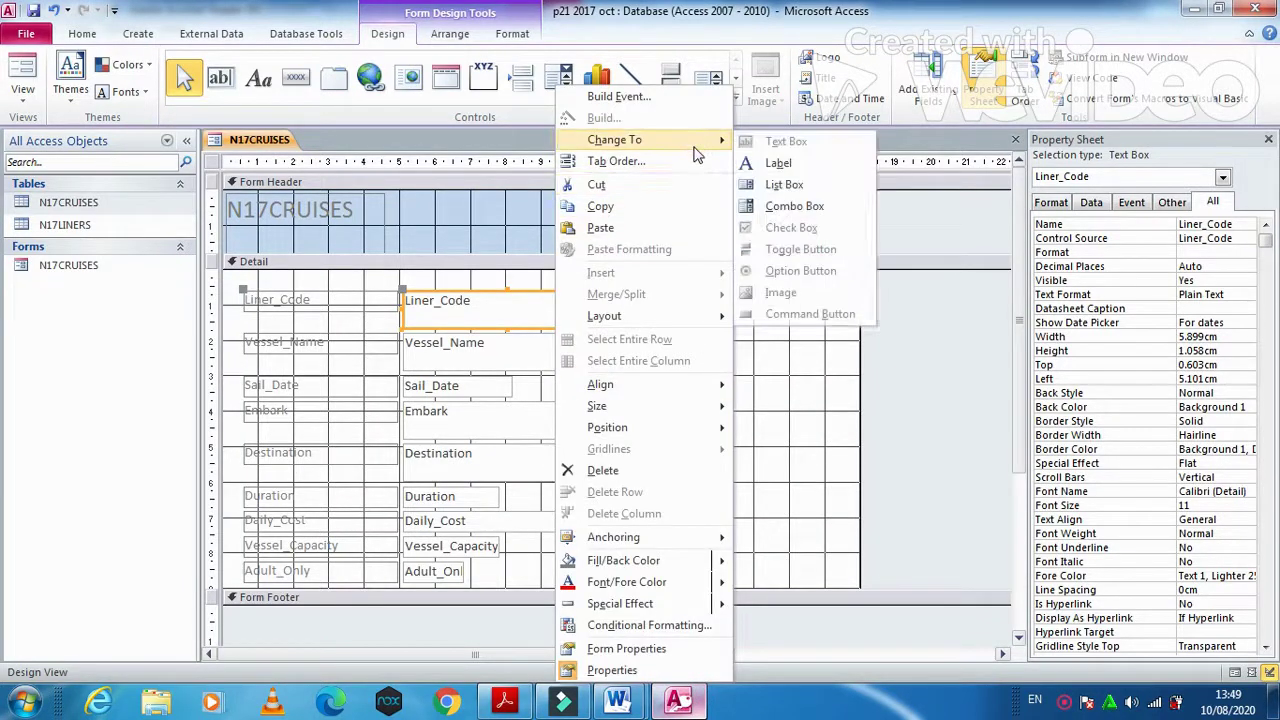
click(840, 207)
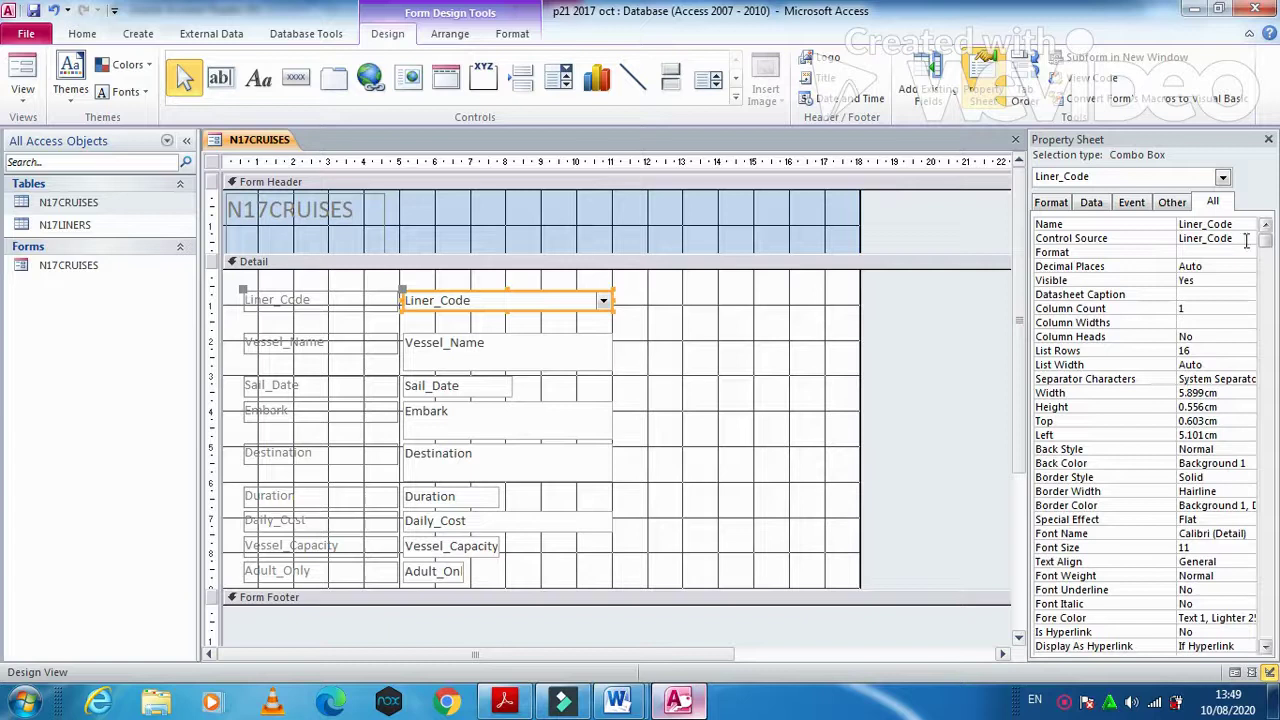
double_click(146, 210)
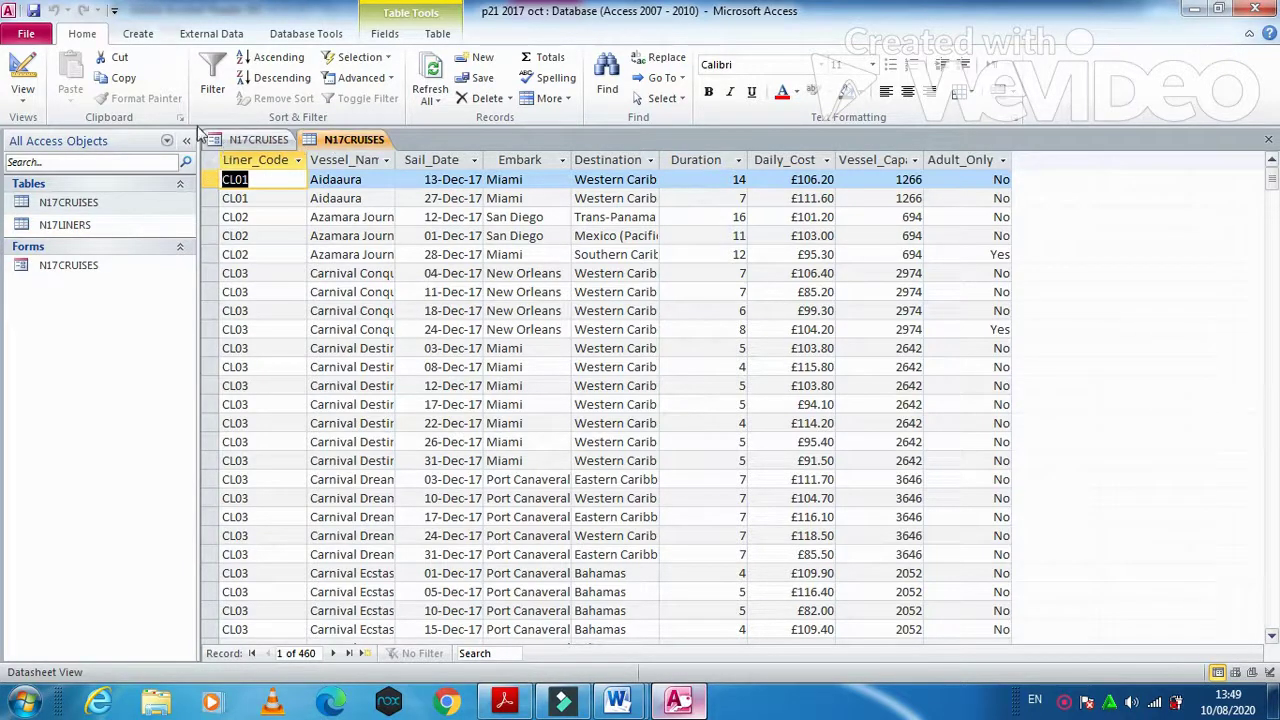
Set the Liner_Code combo box's Row Source Type to Value List and enter codes CL01, CL02, CL03
click(259, 139)
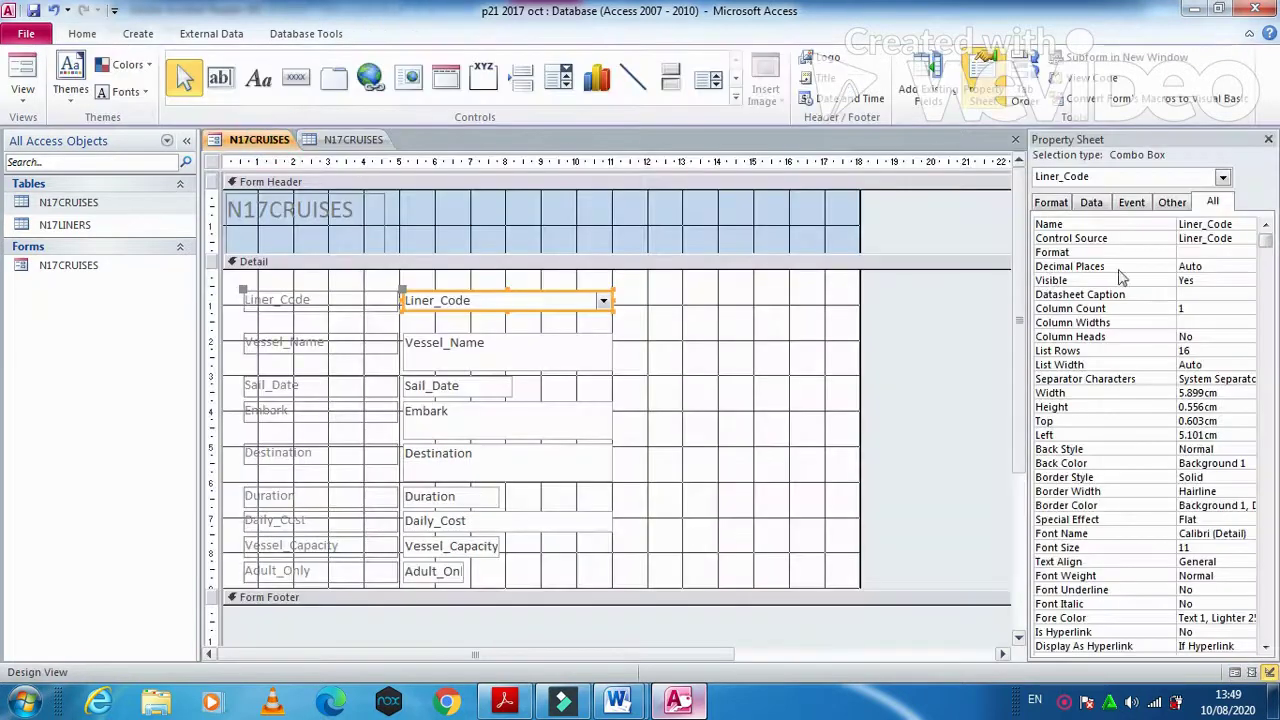
click(1091, 203)
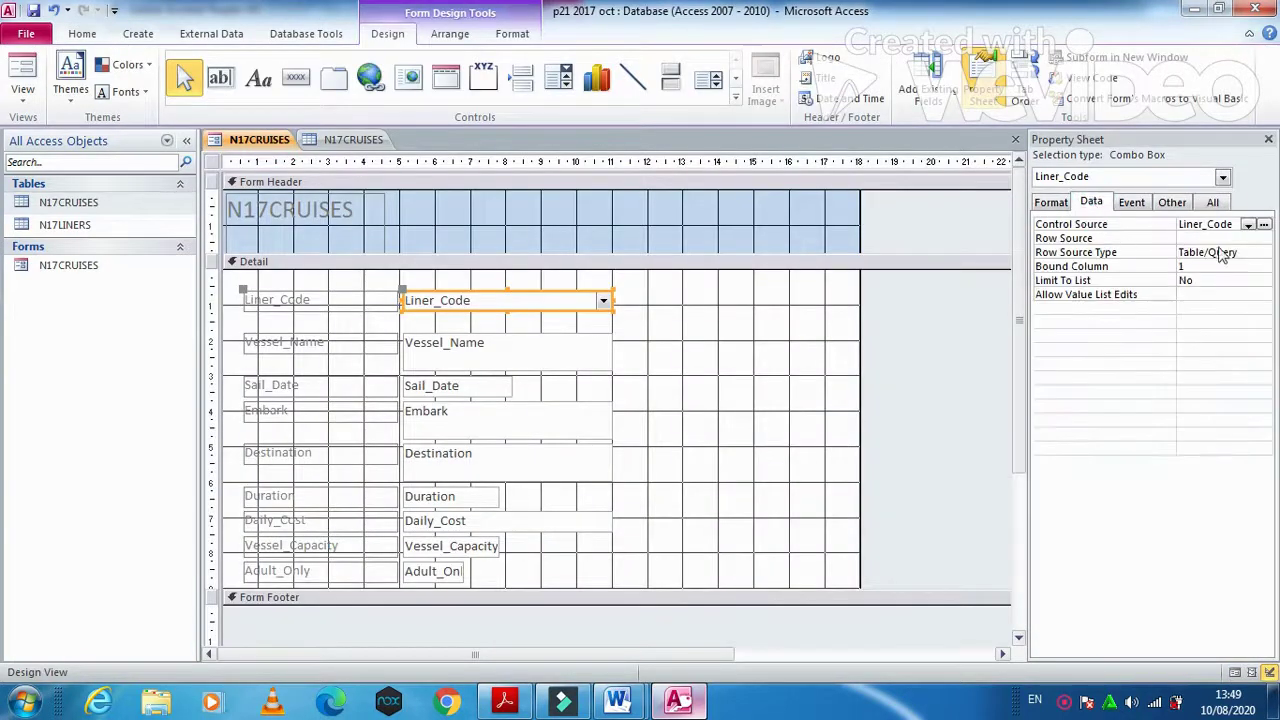
click(1264, 252)
click(1204, 279)
click(1264, 238)
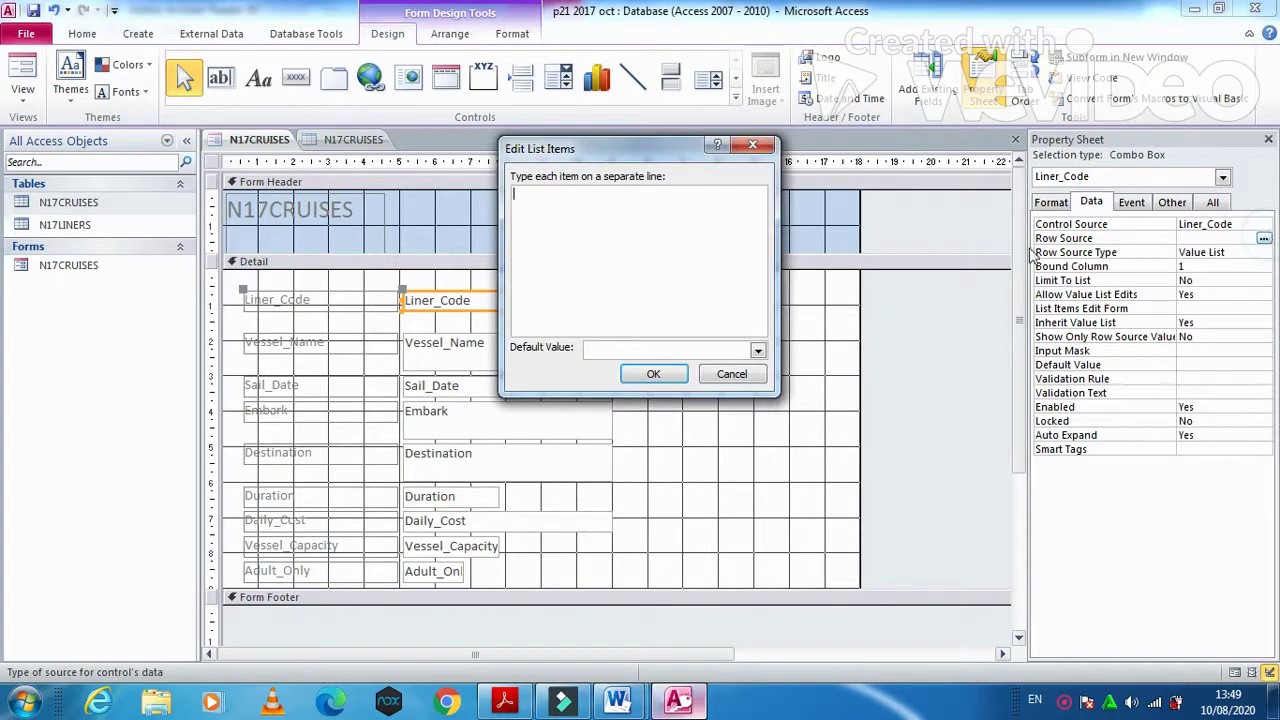
key(Caps_Lock)
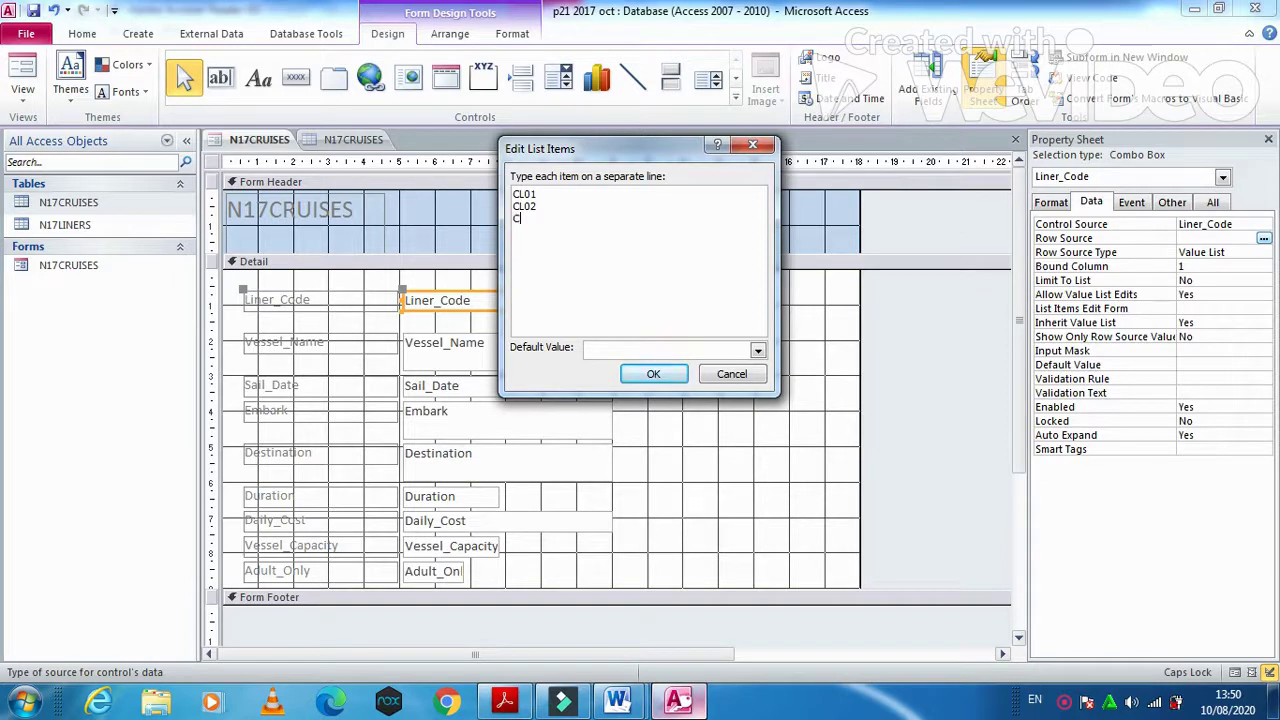
text(L03)
Check the liner codes in the table and extend the value list with CL04, CL08 and CL10
click(653, 374)
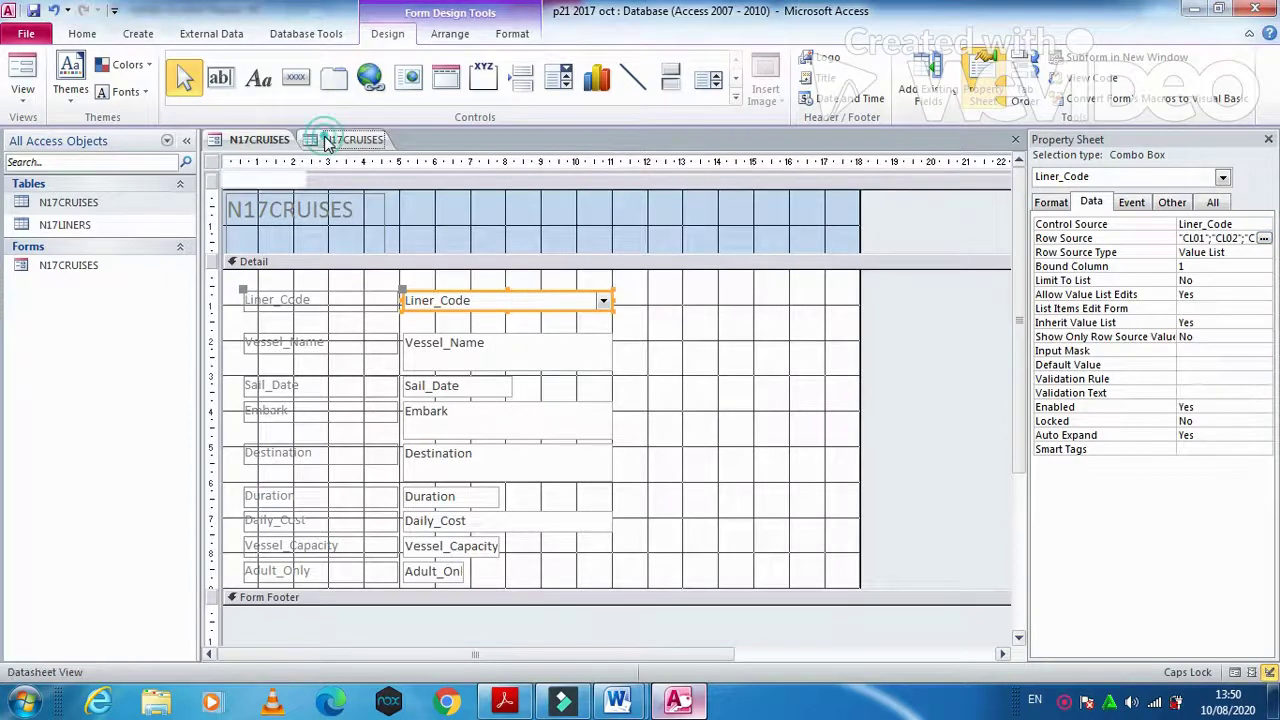
click(335, 140)
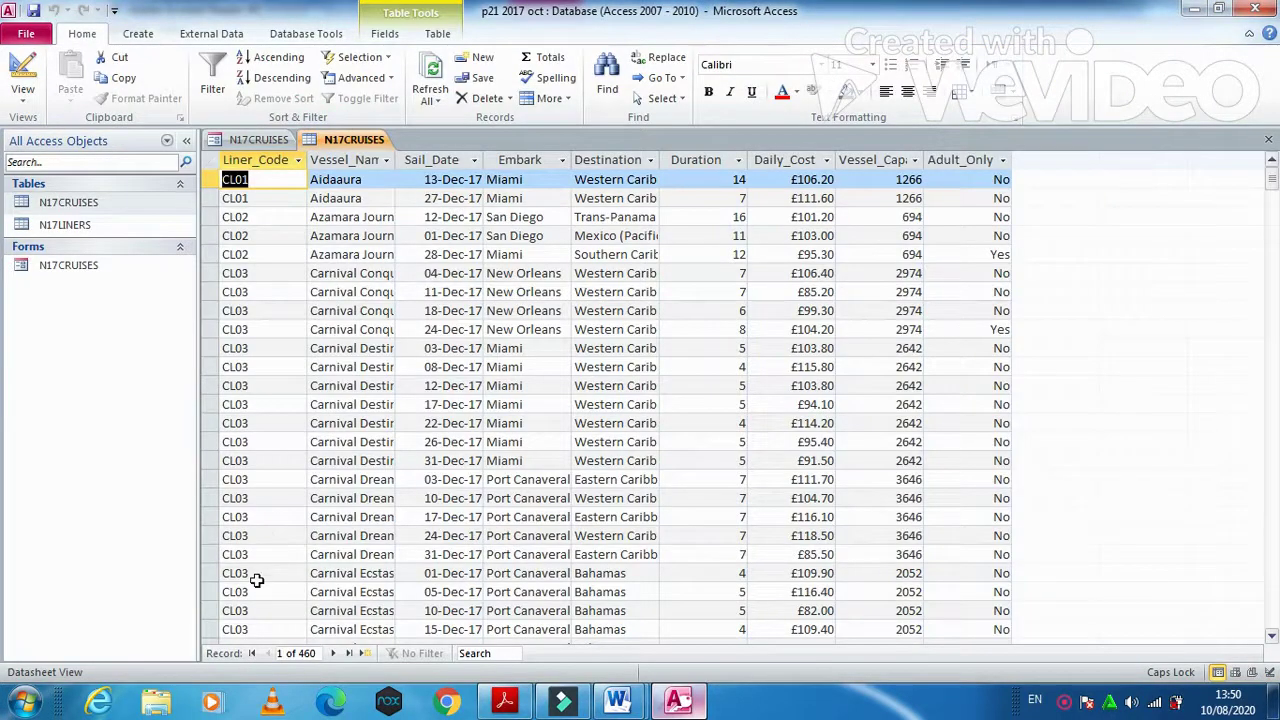
scroll(257, 580, down, 16)
scroll(257, 580, down, 16)
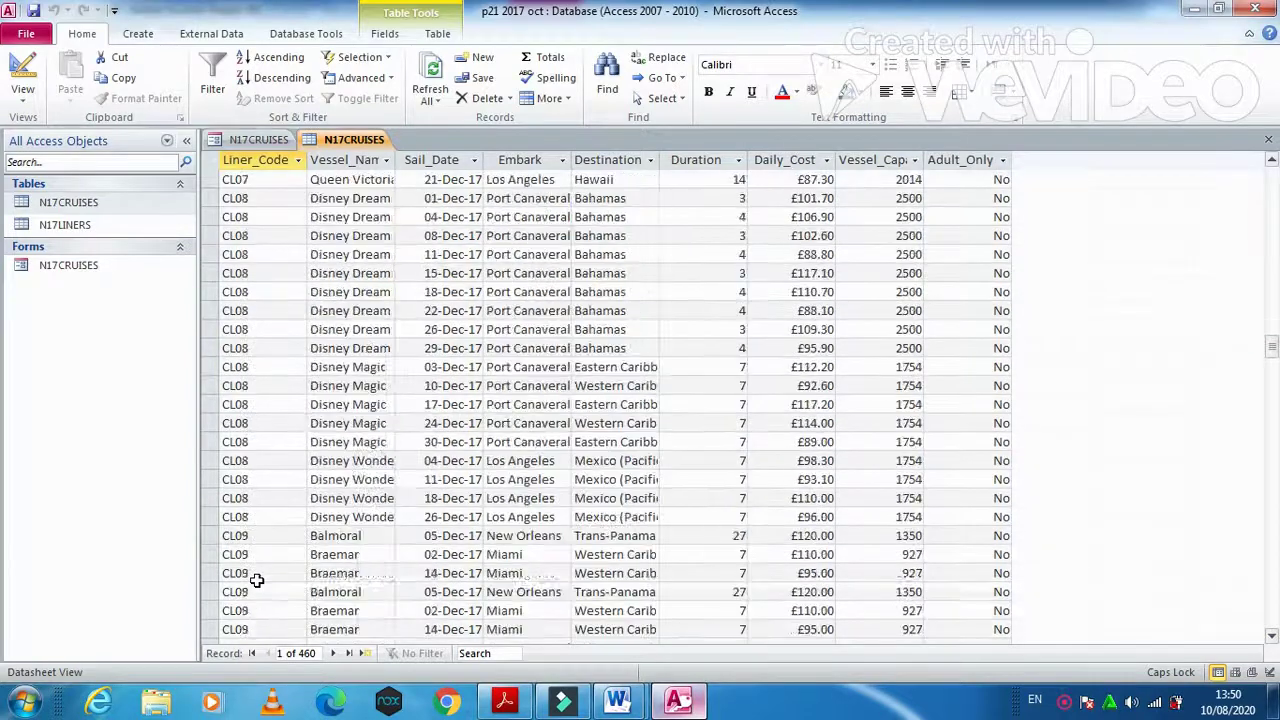
scroll(257, 580, down, 5)
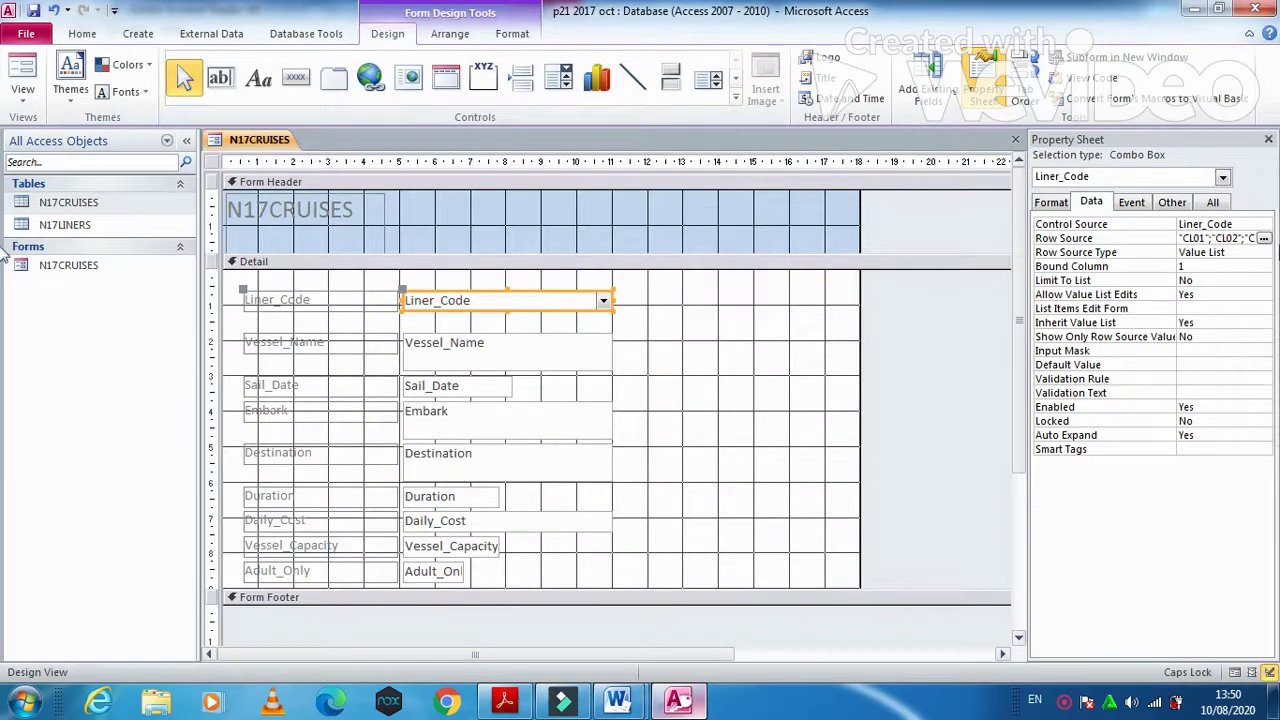
click(1264, 238)
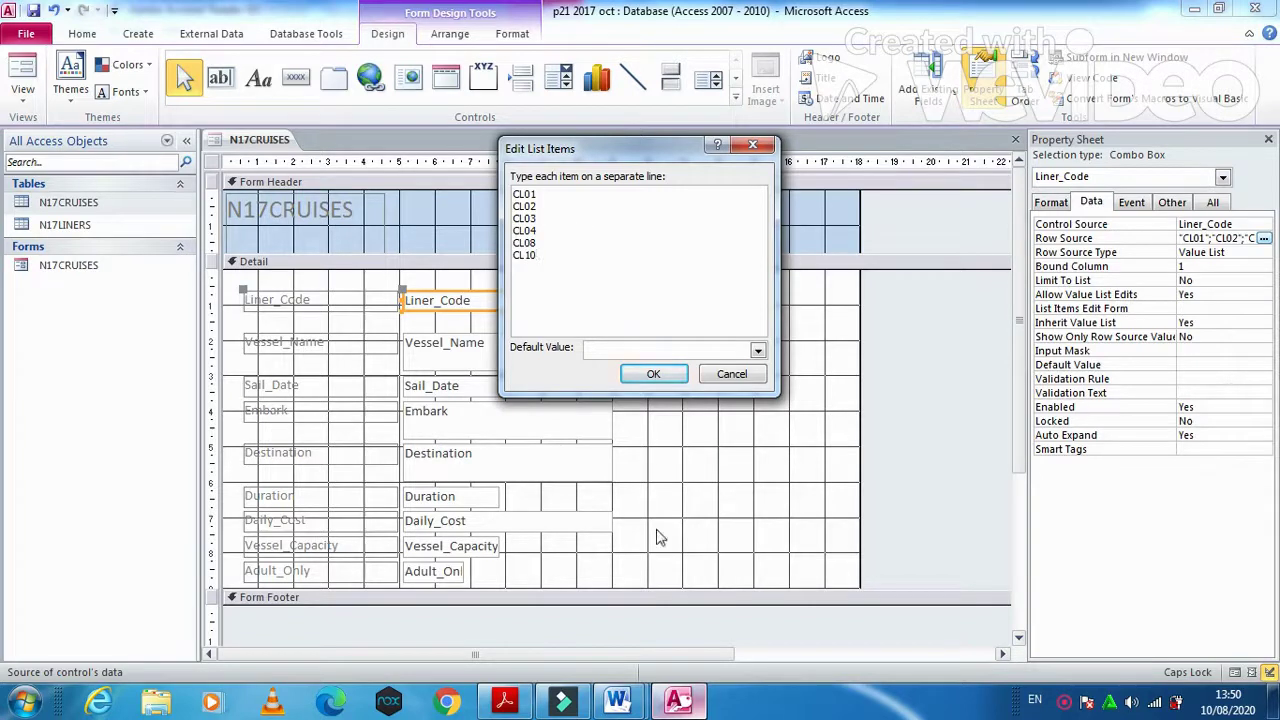
click(653, 374)
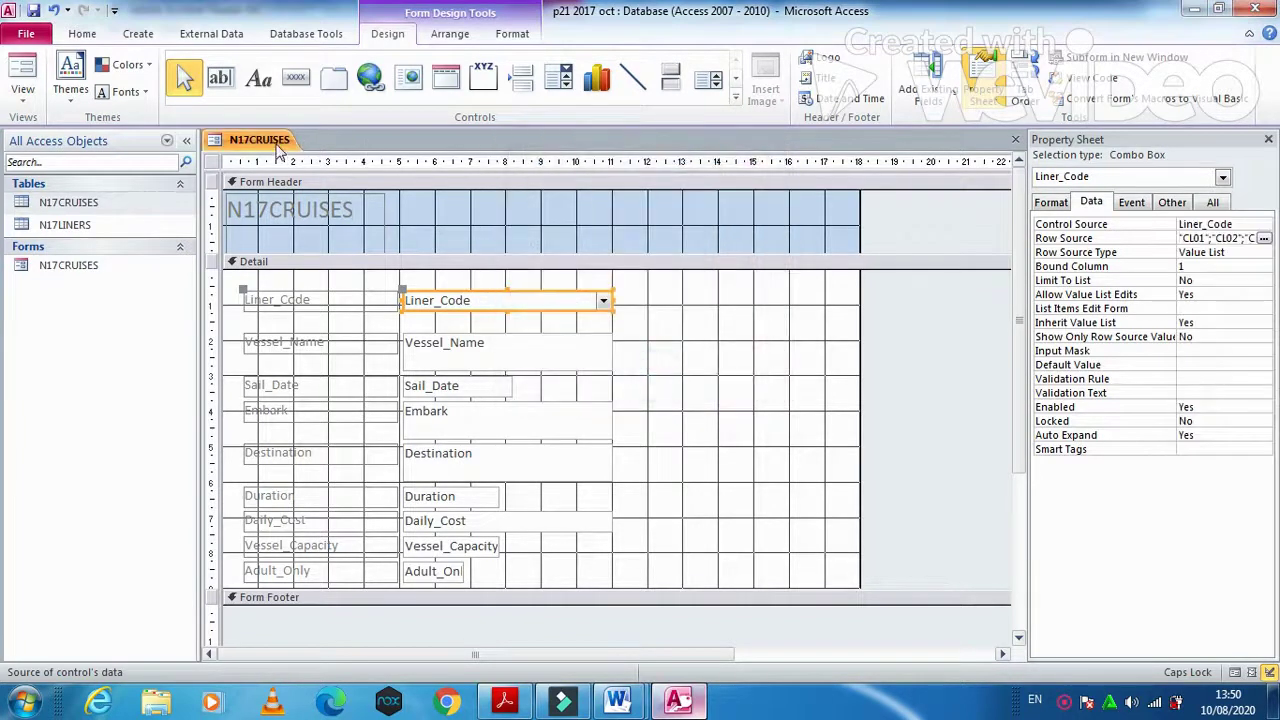
Recheck the N17CRUISES table's codes, close the datasheet and return to the form design
double_click(170, 202)
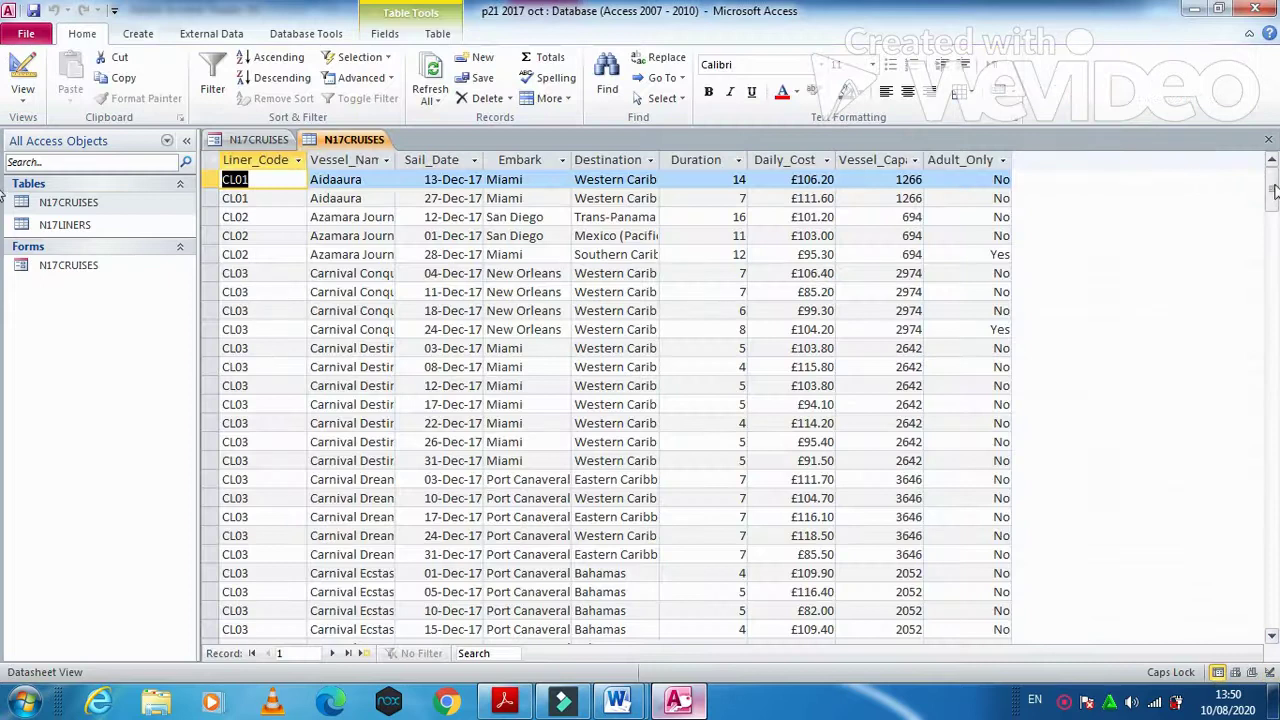
drag(1273, 190, 1268, 385)
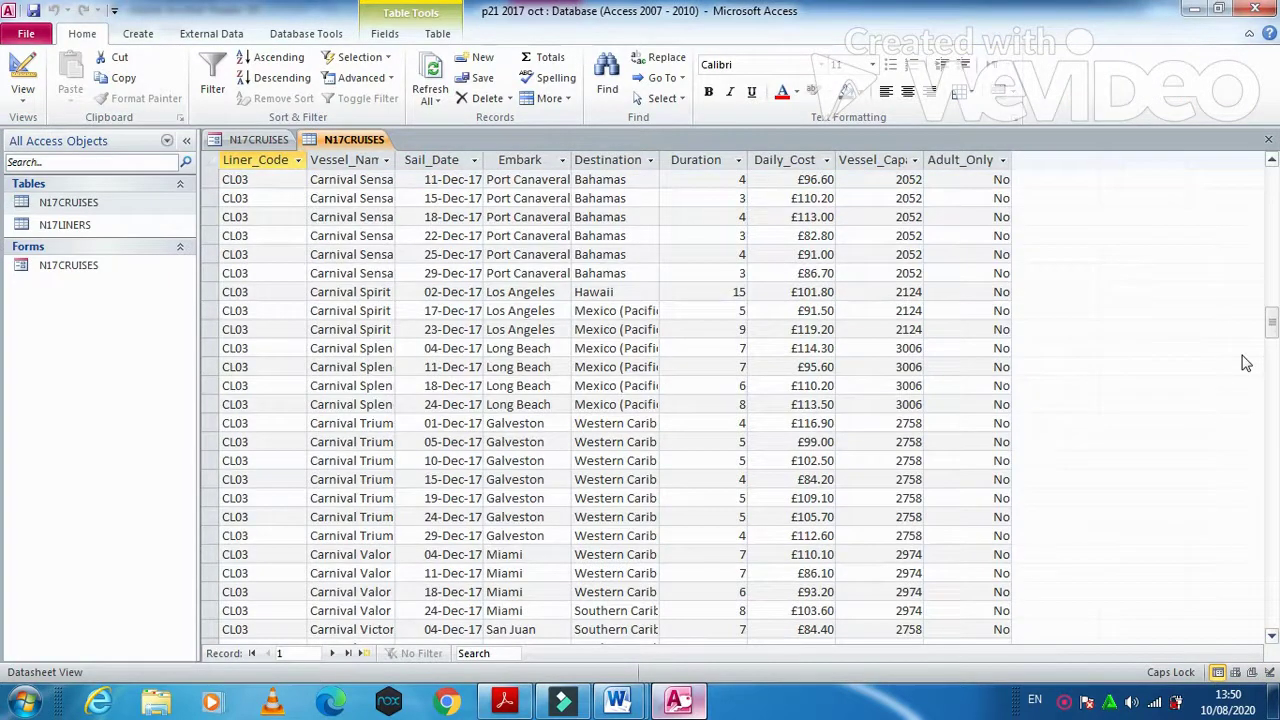
scroll(234, 443, down, 20)
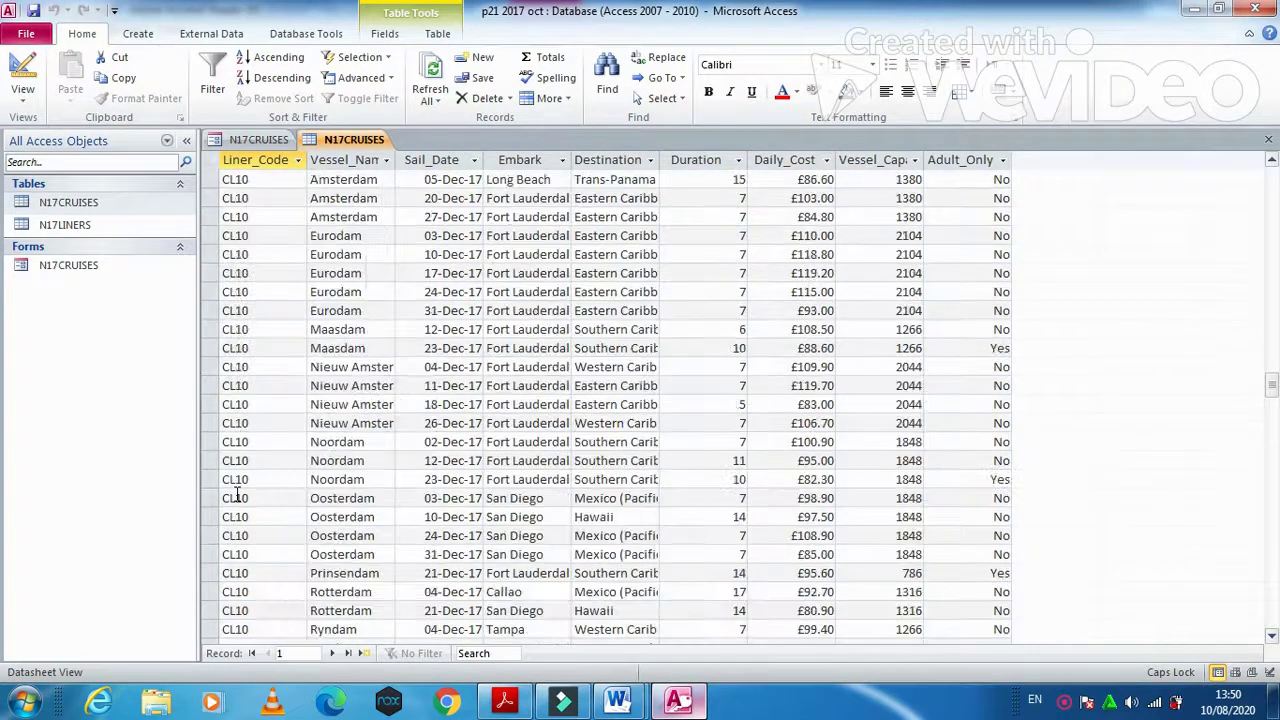
scroll(1255, 517, up, 5)
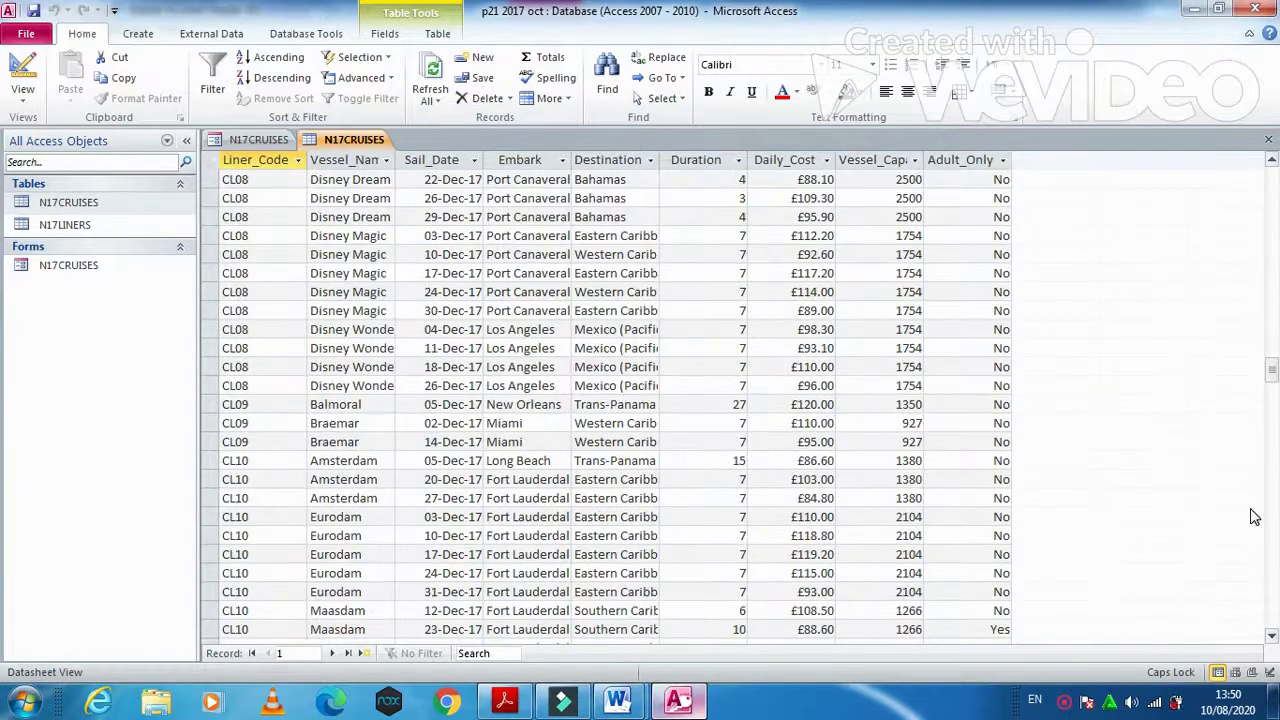
scroll(1255, 517, up, 13)
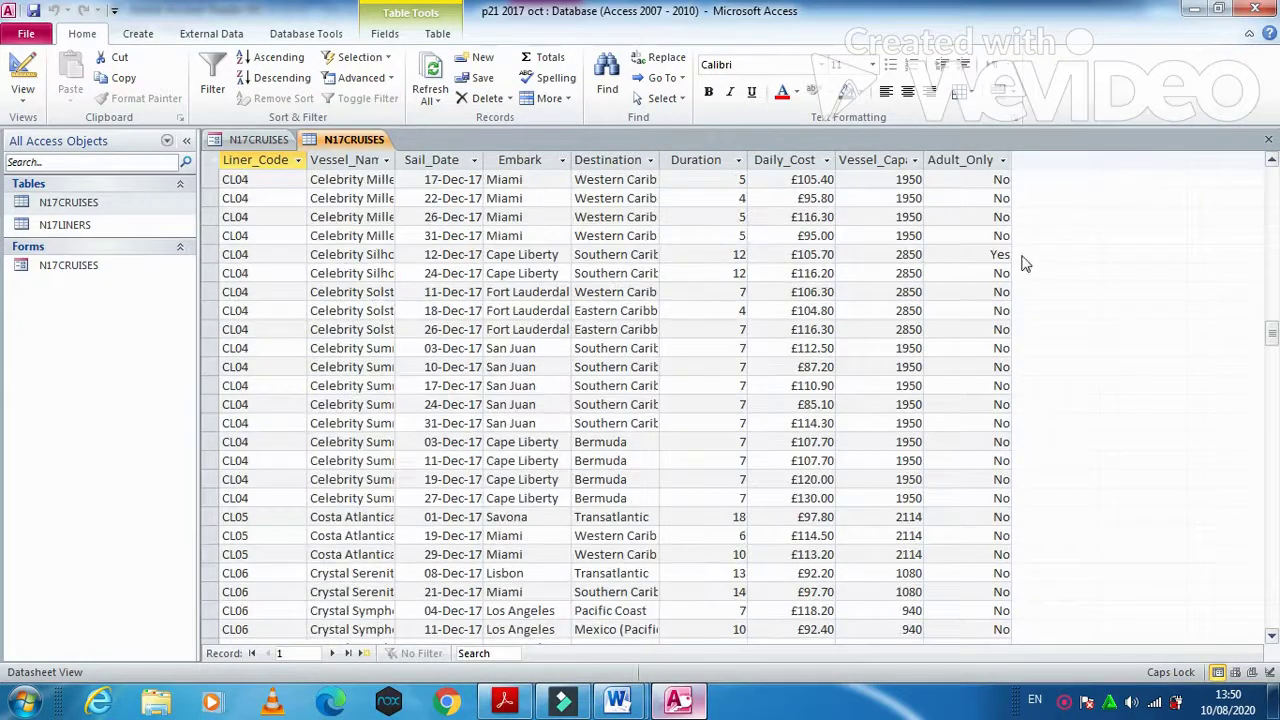
click(1268, 139)
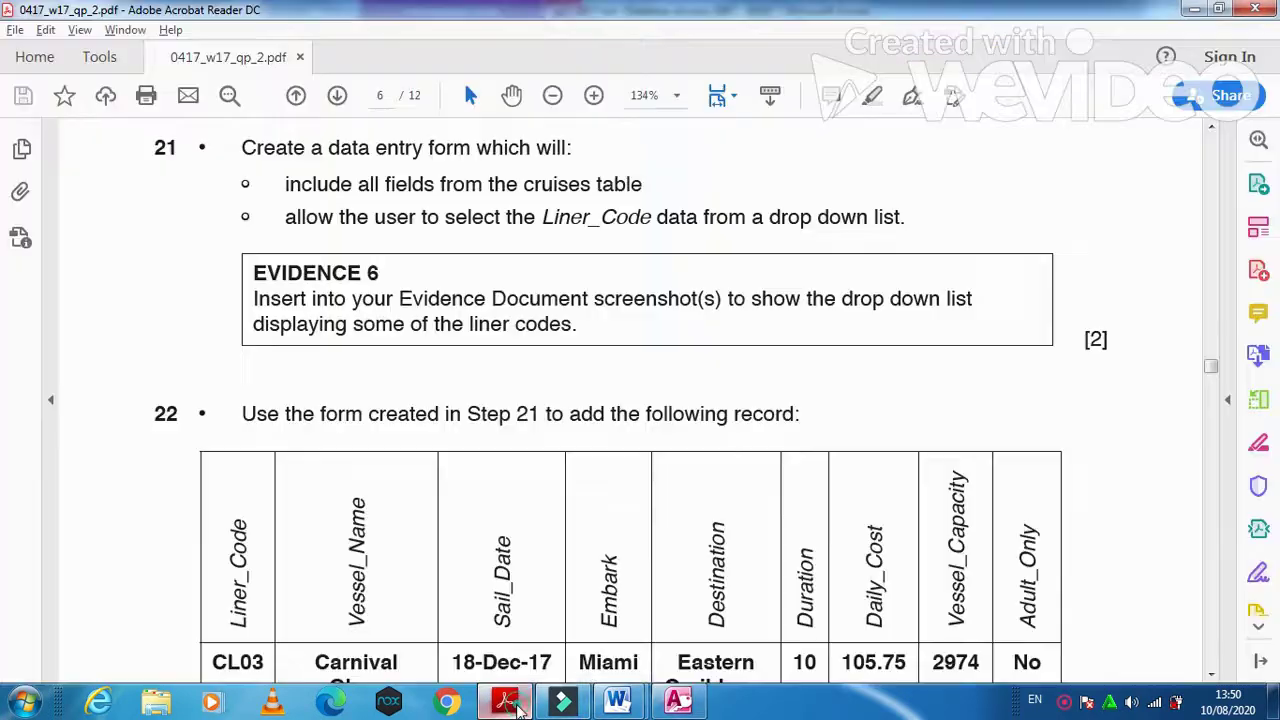
click(504, 700)
click(678, 700)
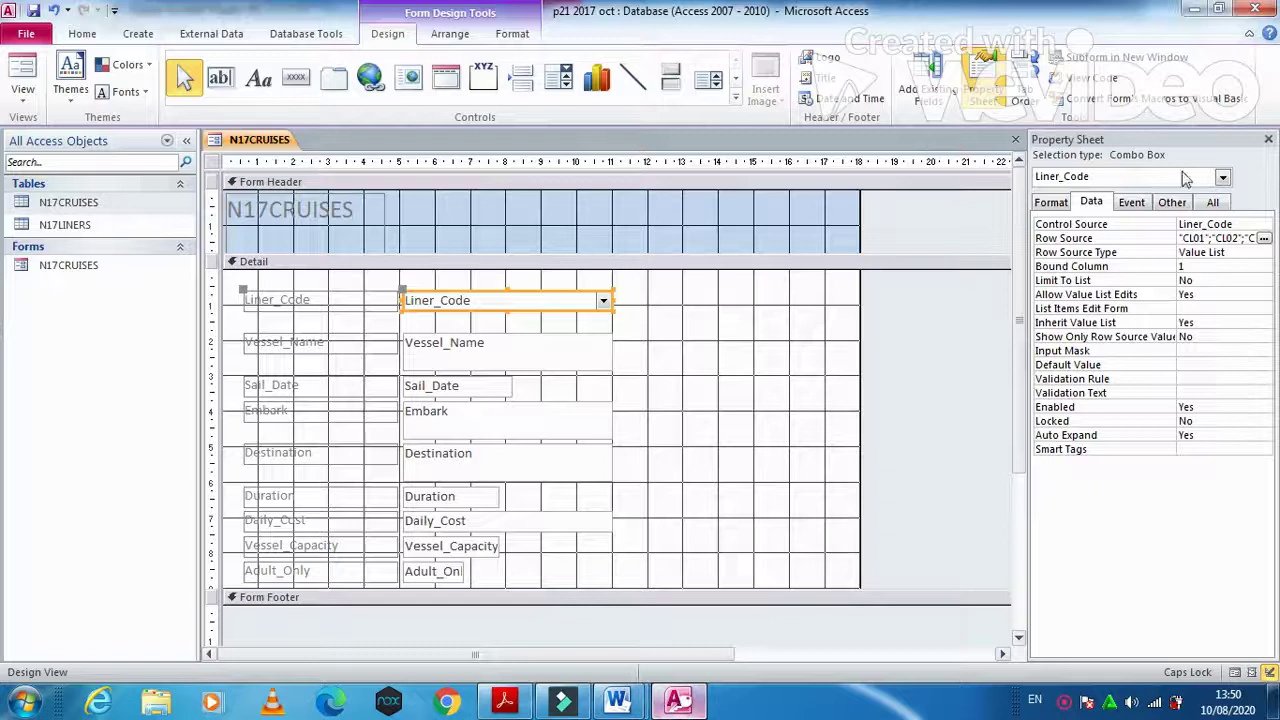
Run the form in Form View with the Liner_Code list dropped down, then go to the Word evidence document
click(22, 68)
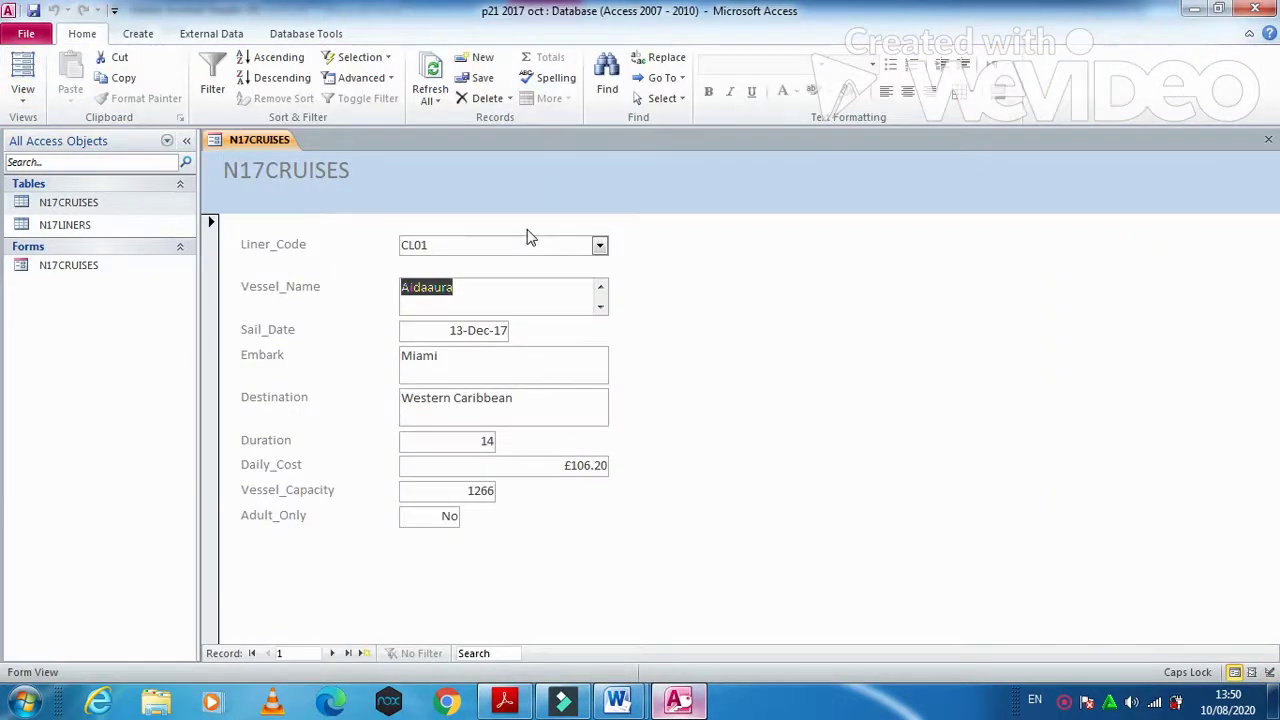
click(600, 246)
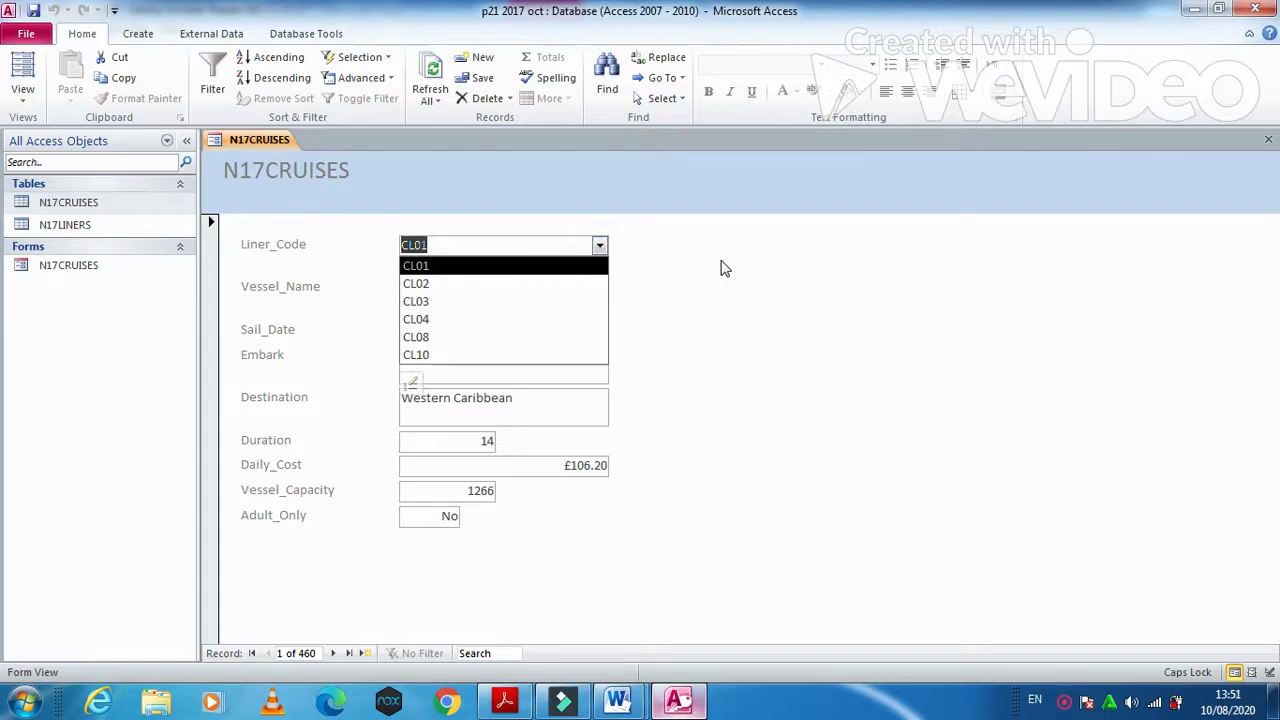
click(33, 11)
mouse_move(617, 700)
click(523, 632)
Paste the Liner_Code list screenshot under Step 21, crop it to the form and enlarge it
scroll(522, 626, down, 3)
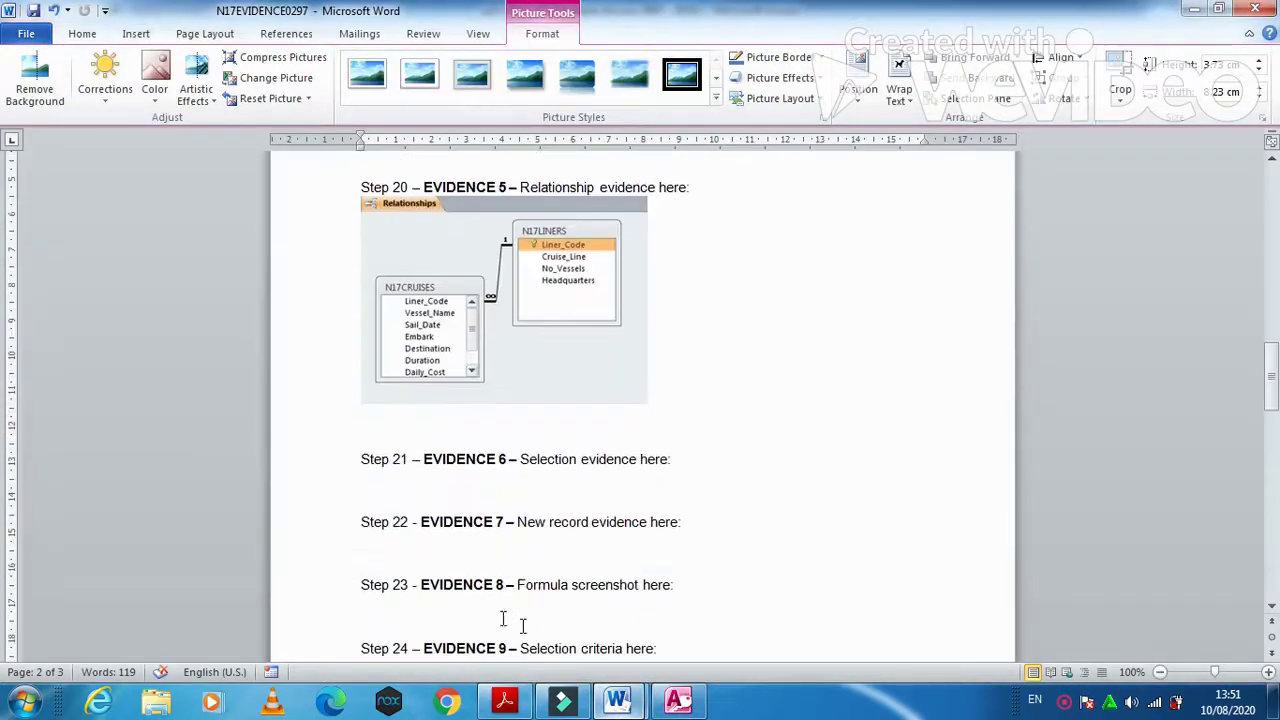
click(432, 494)
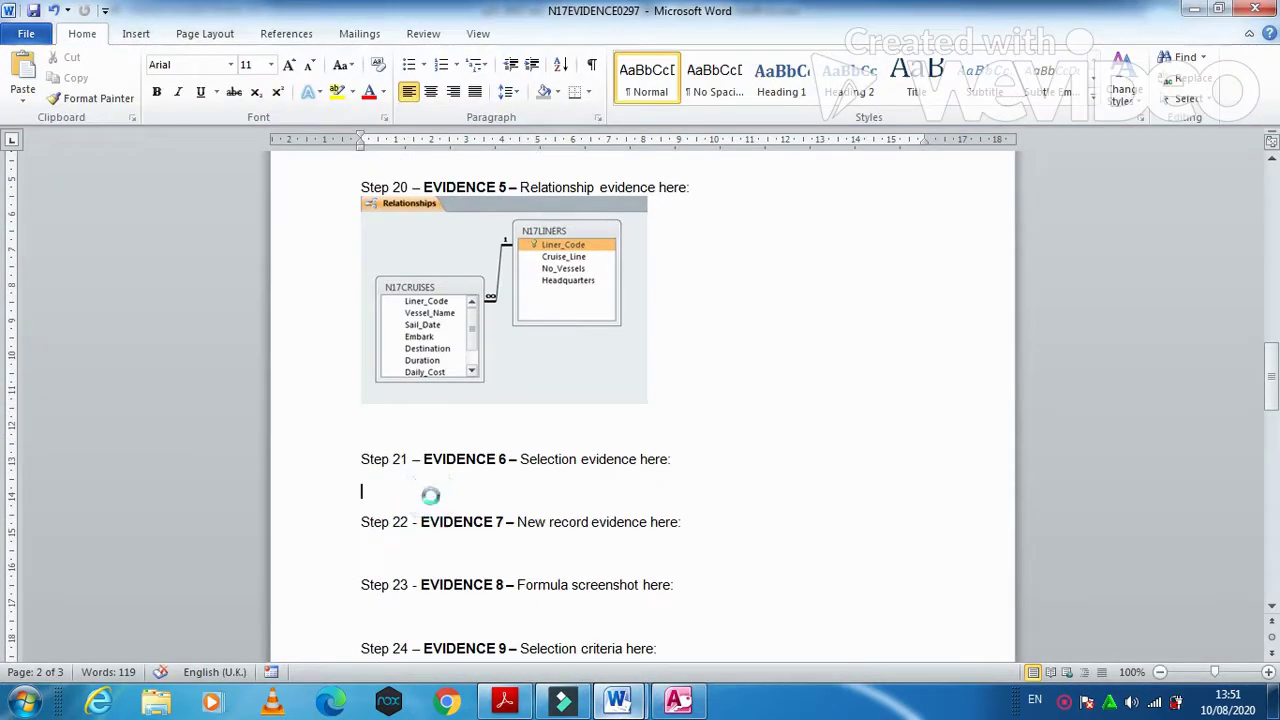
key(ctrl+v)
click(568, 500)
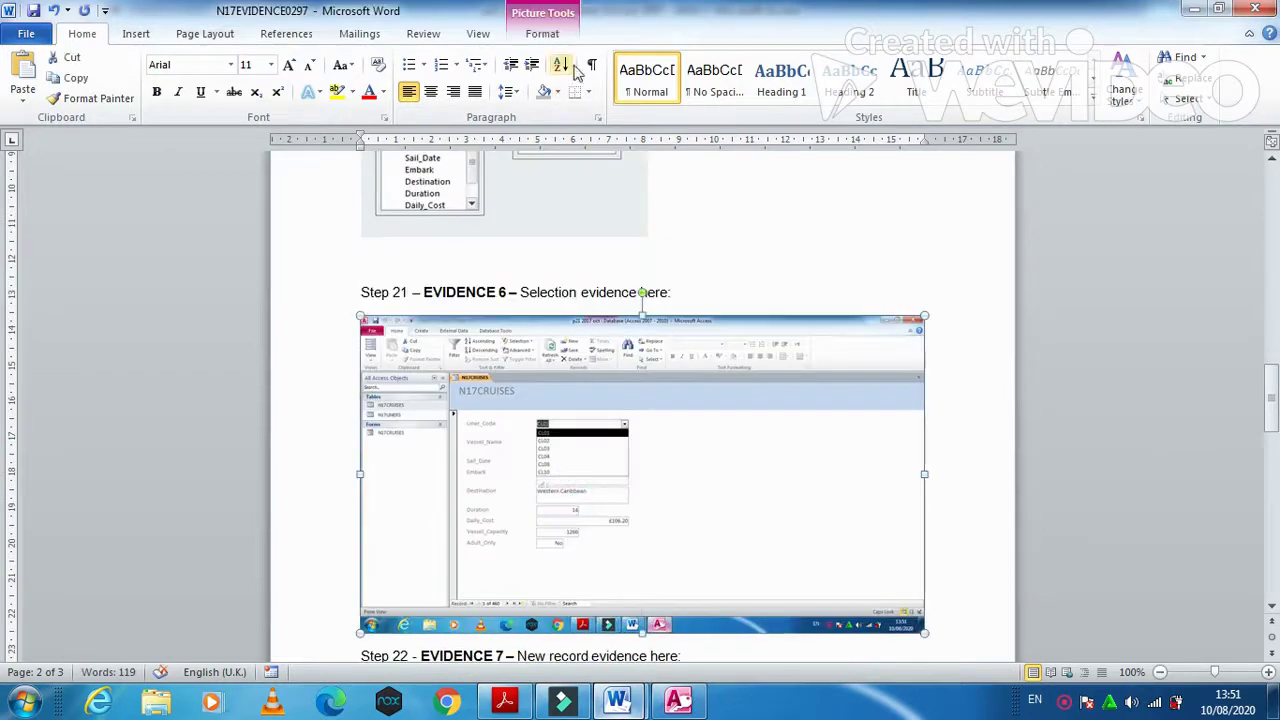
click(542, 33)
click(1117, 60)
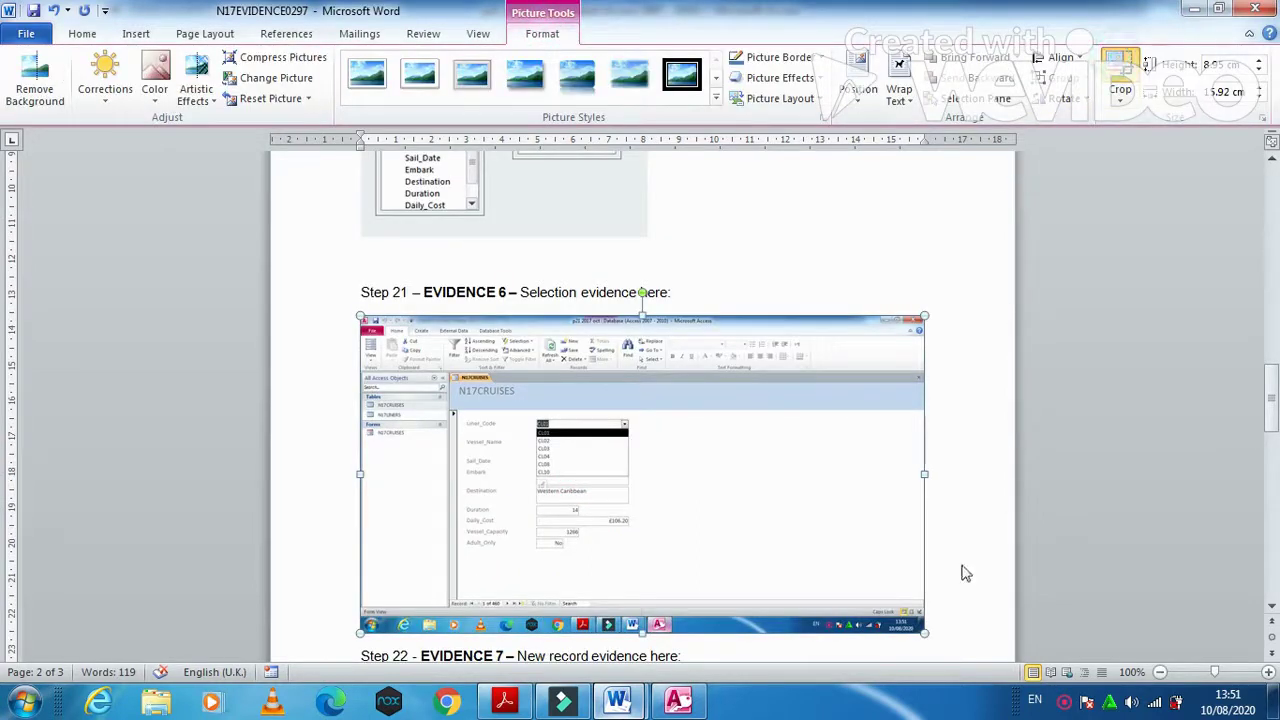
drag(921, 630, 630, 563)
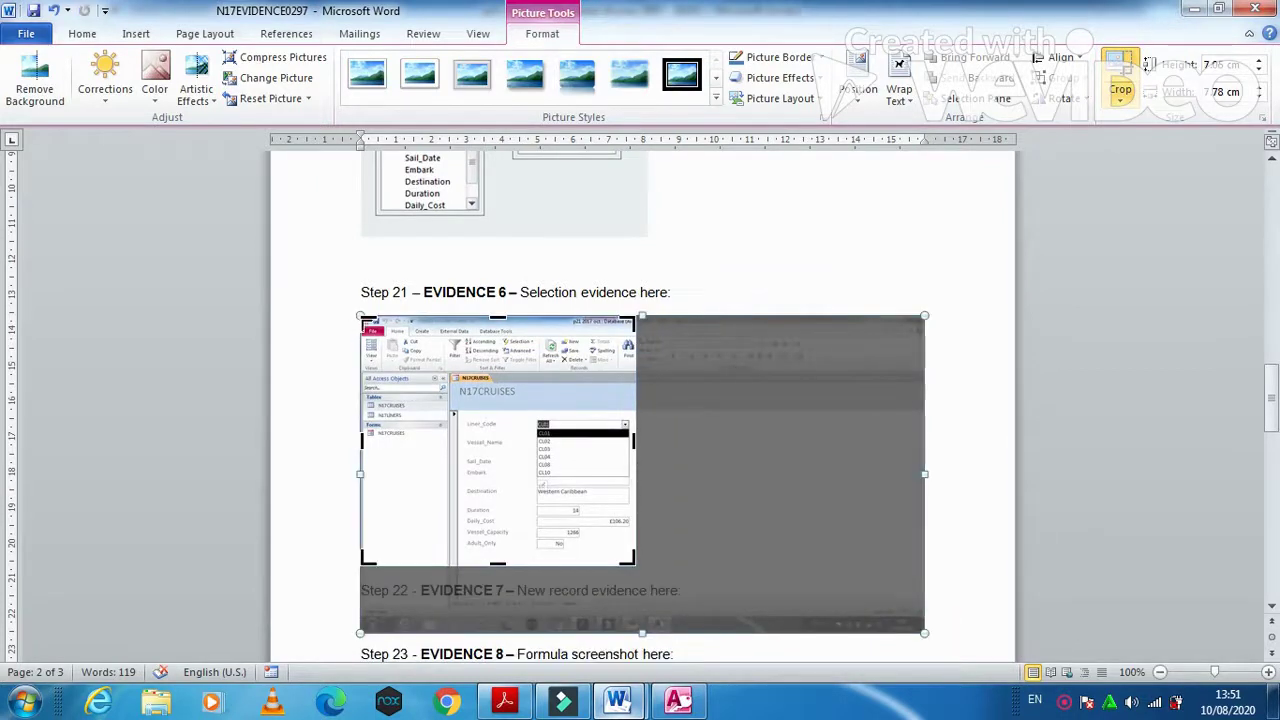
drag(364, 320, 448, 363)
click(950, 392)
click(483, 417)
drag(548, 514, 669, 614)
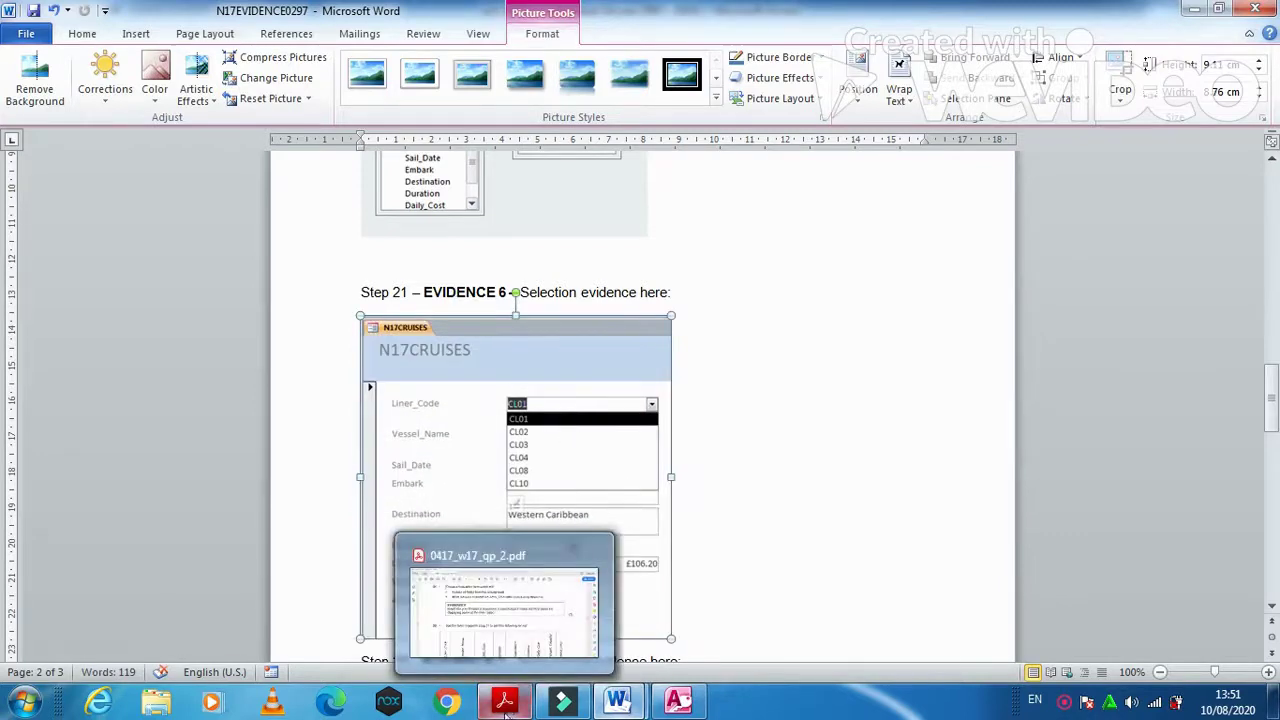
Read the Step 22 task in the exam PDF and return to the Access cruises form
click(505, 703)
scroll(468, 475, down, 3)
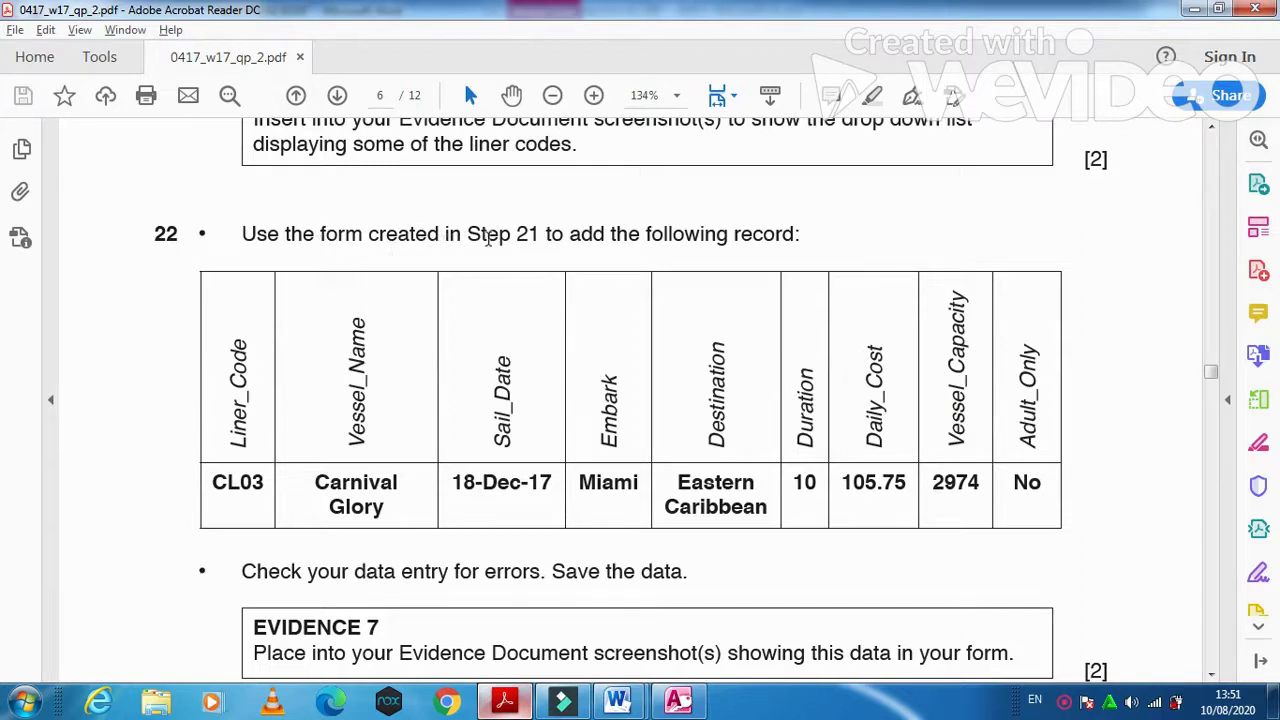
scroll(774, 387, down, 2)
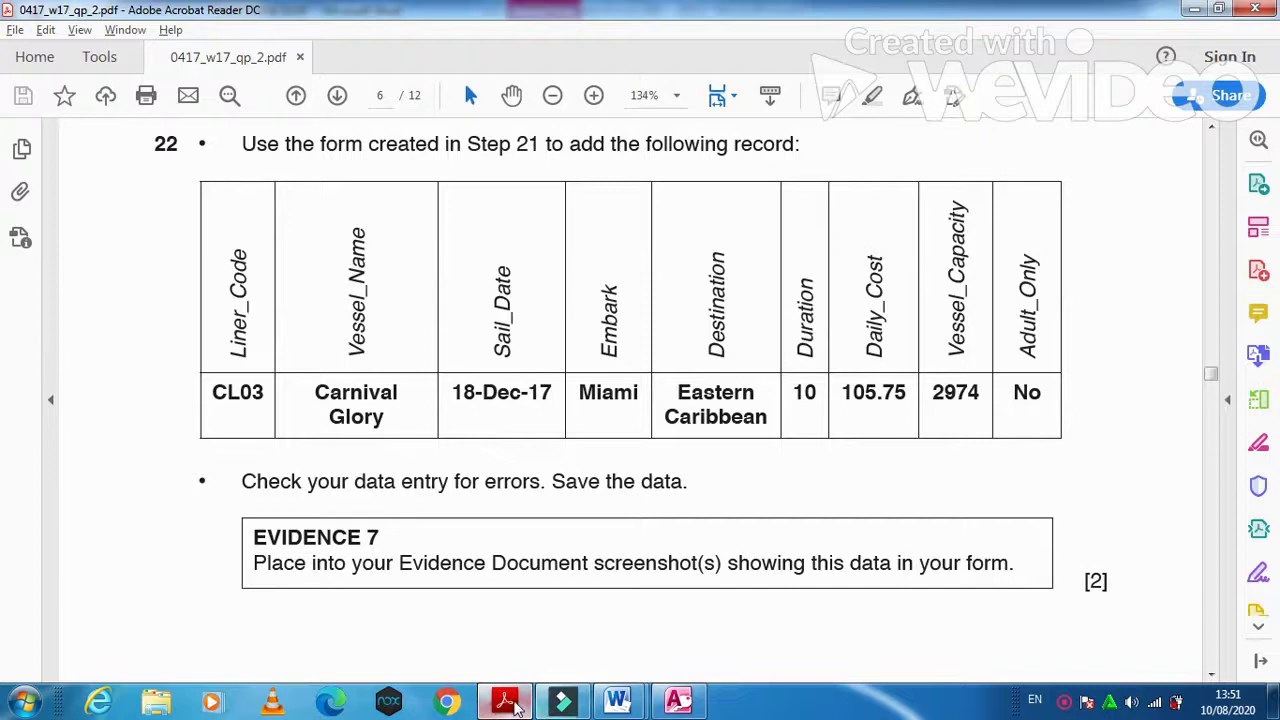
click(617, 701)
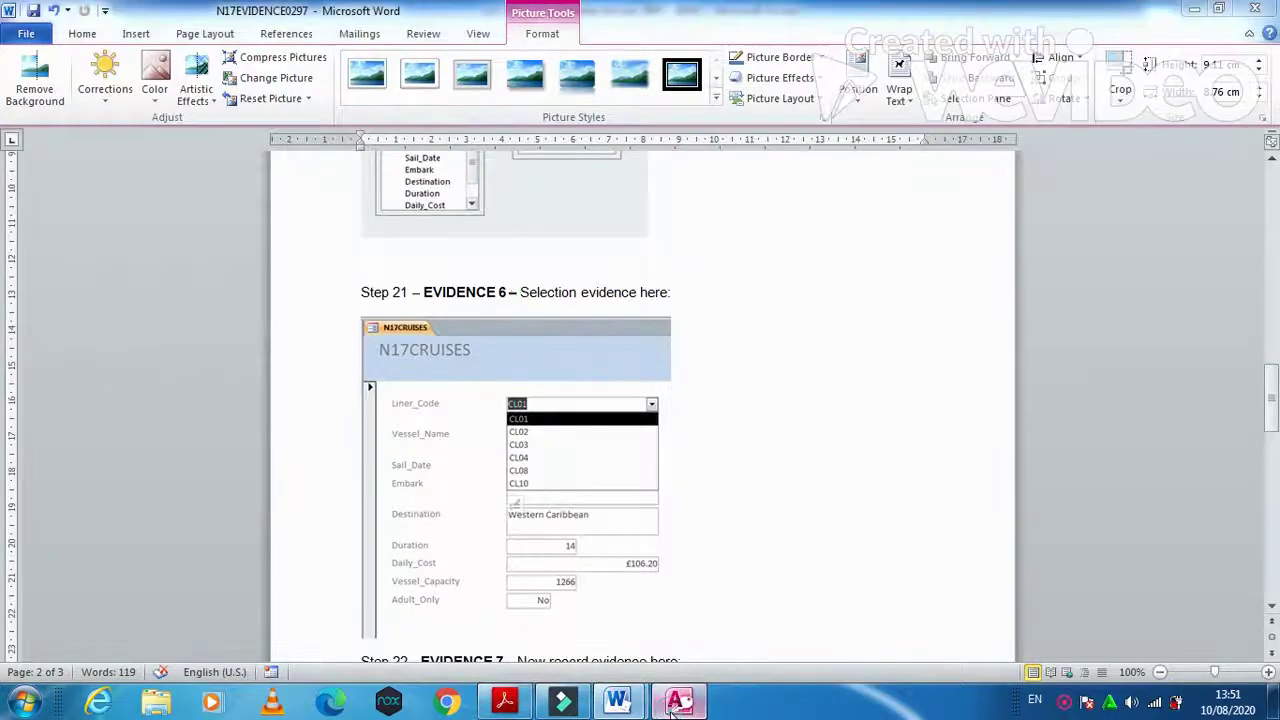
click(678, 701)
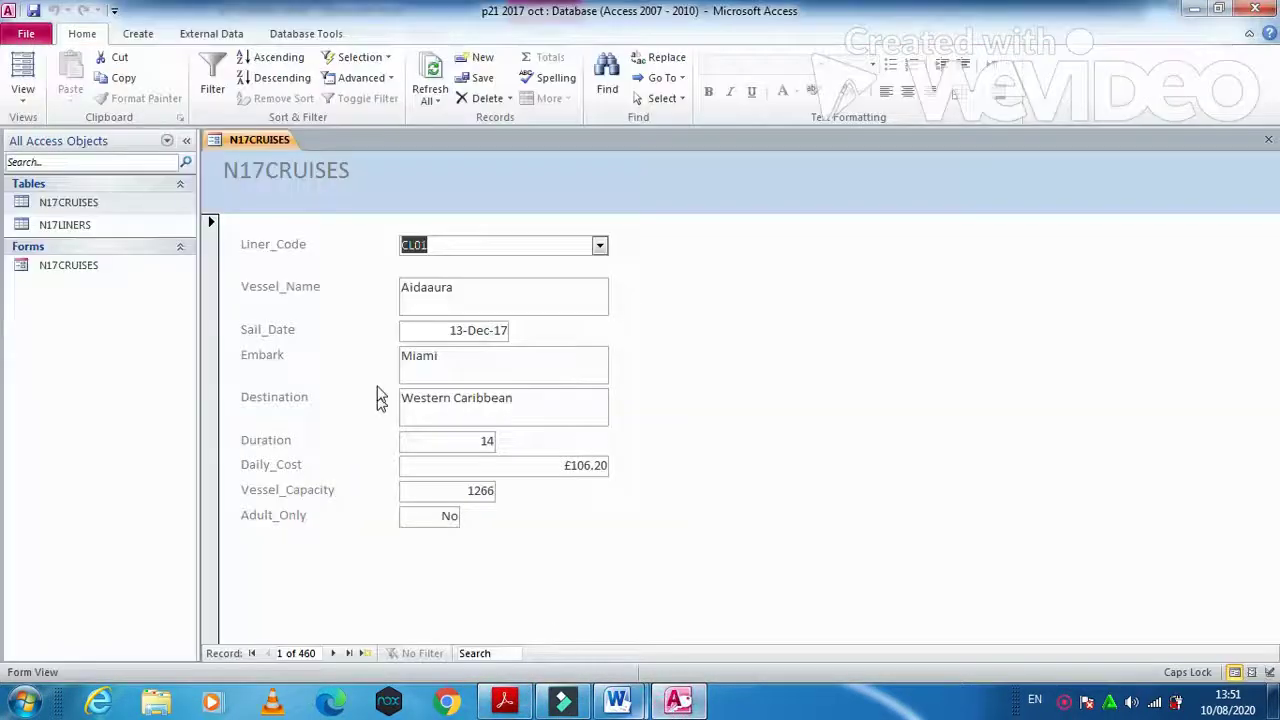
Start a new record in the form and choose liner code CL03
click(365, 653)
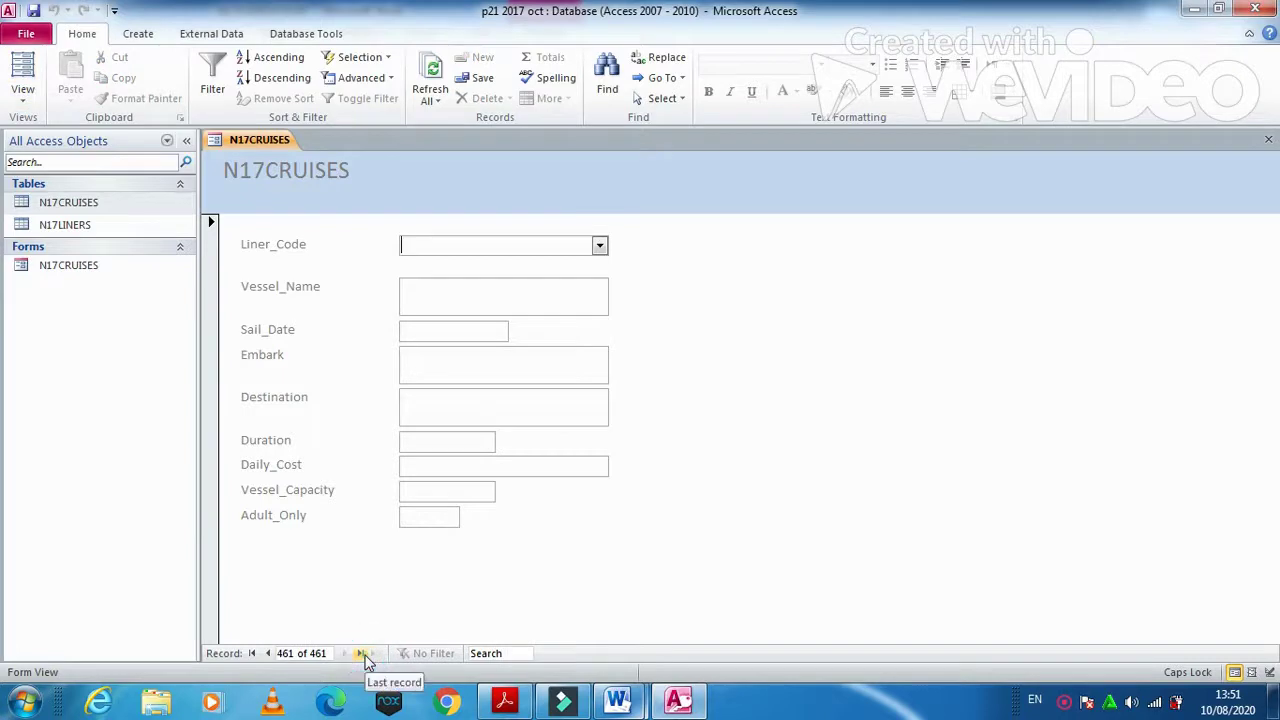
key(alt+Tab)
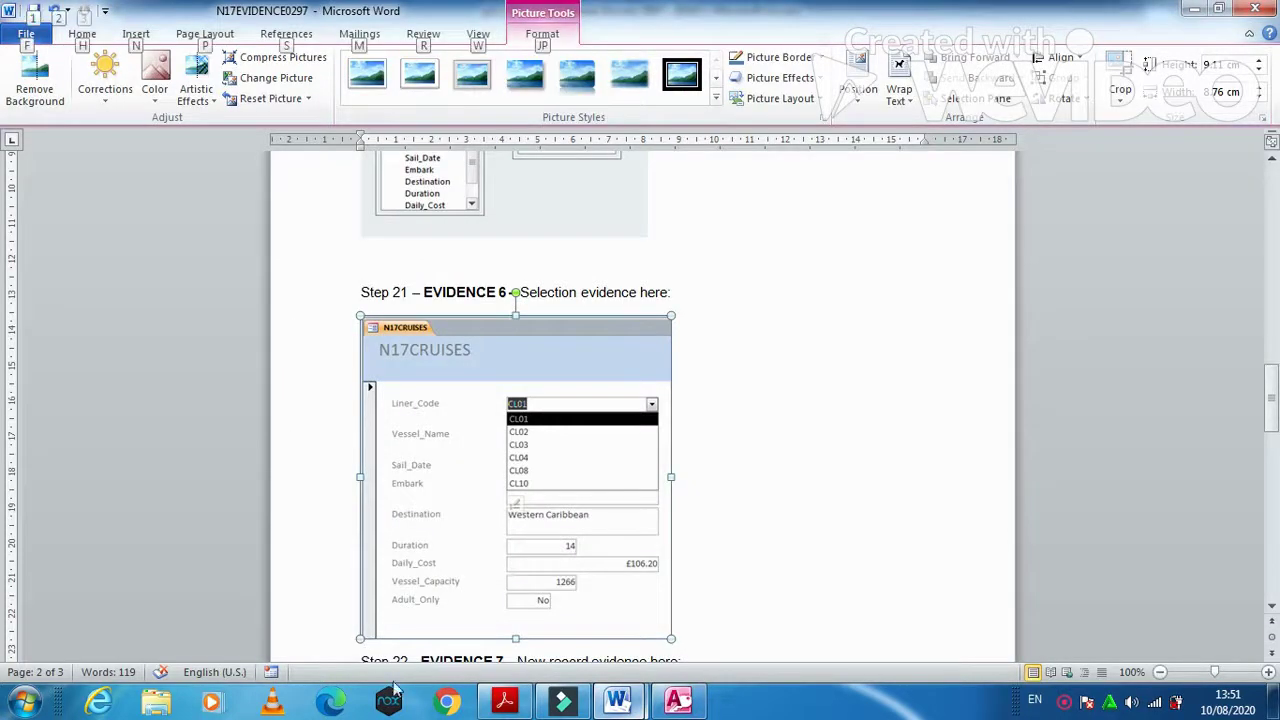
click(508, 702)
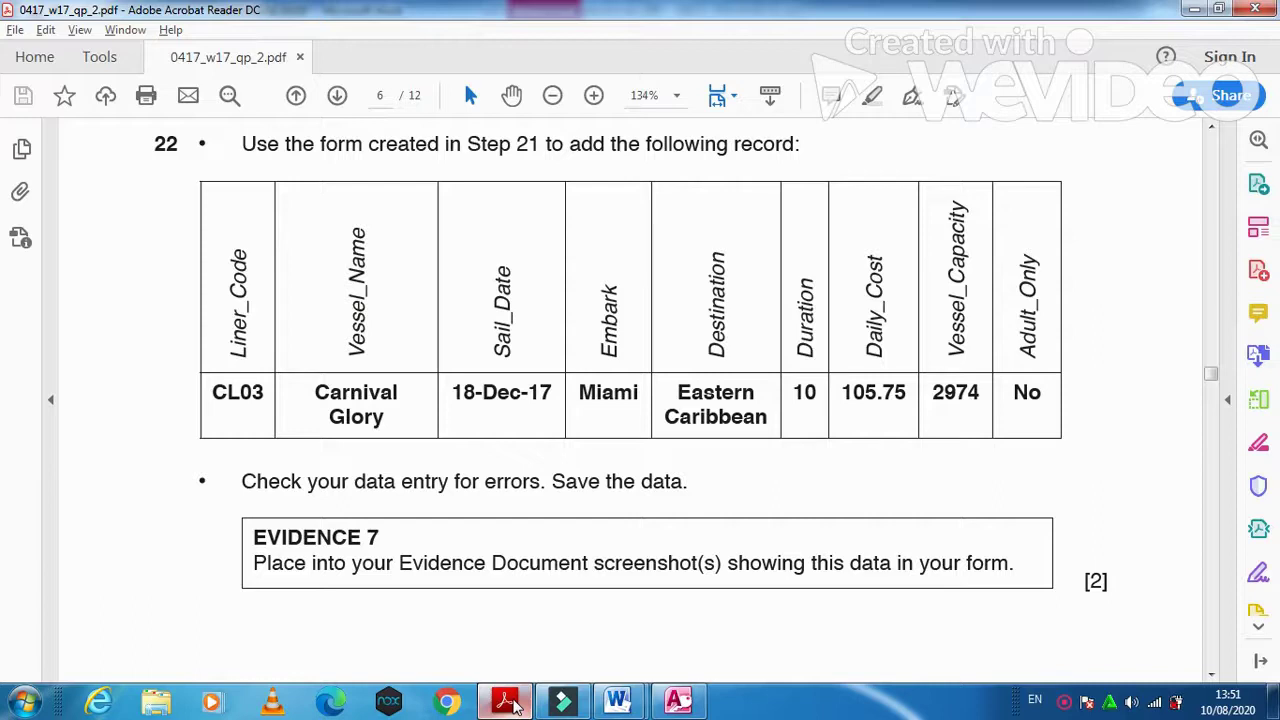
click(678, 702)
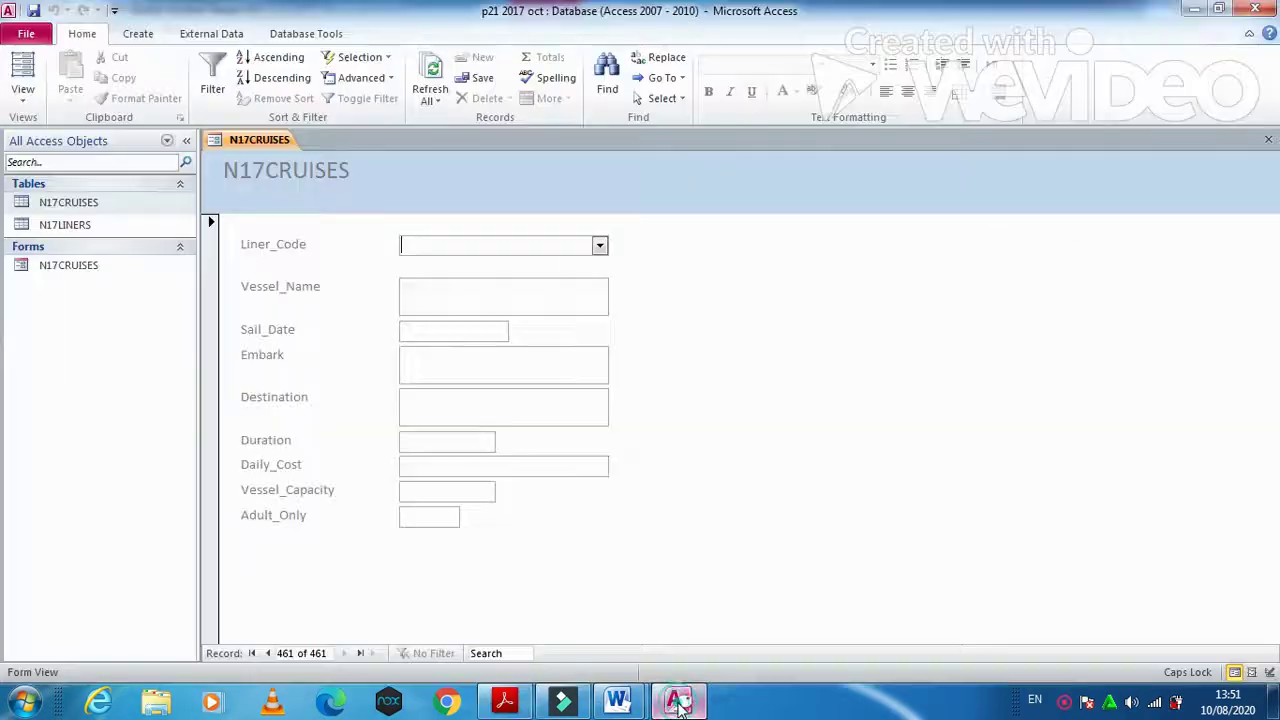
click(598, 246)
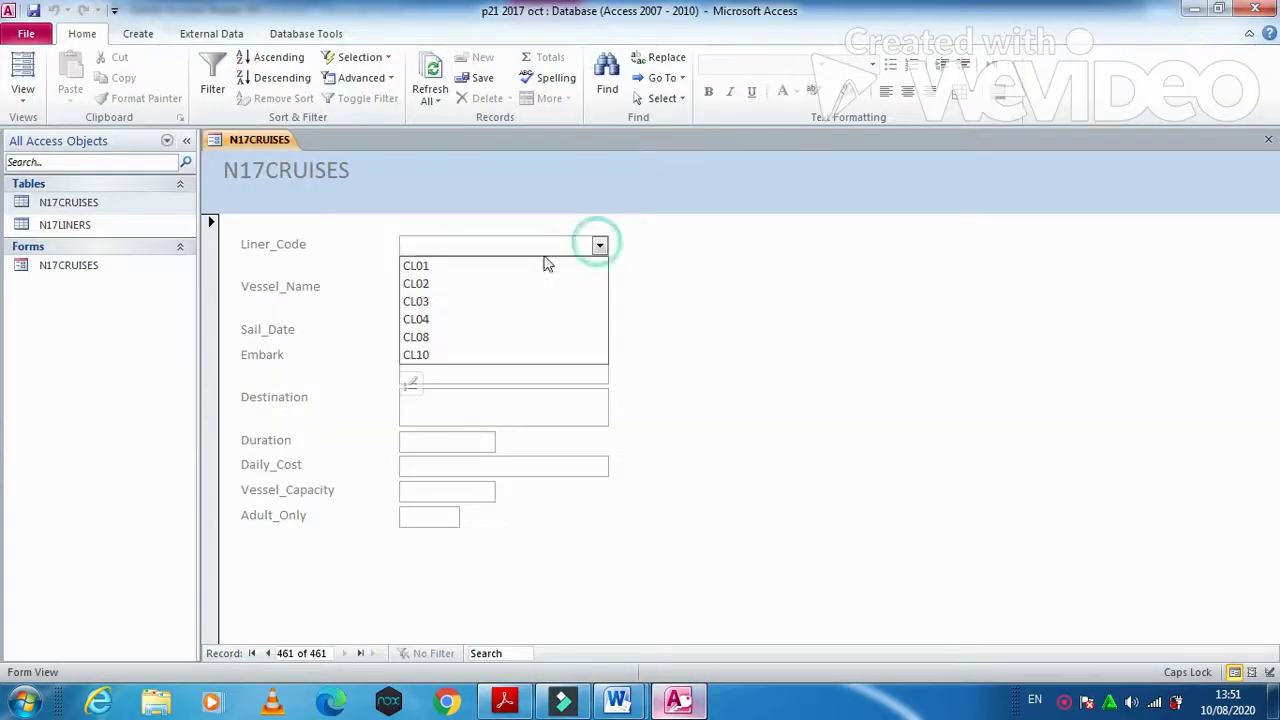
click(480, 300)
Enter vessel name Carnival Glory and sail date 18/12/17
key(alt+Tab)
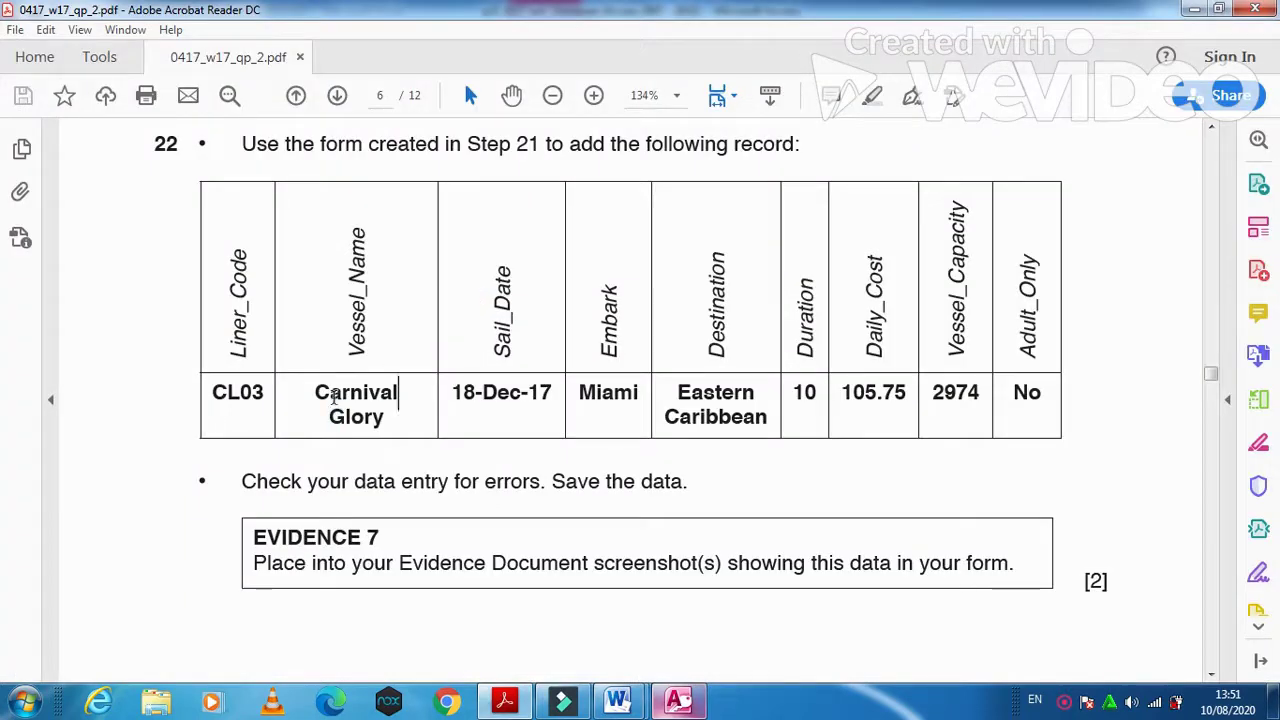
drag(384, 424, 316, 400)
key(ctrl+c)
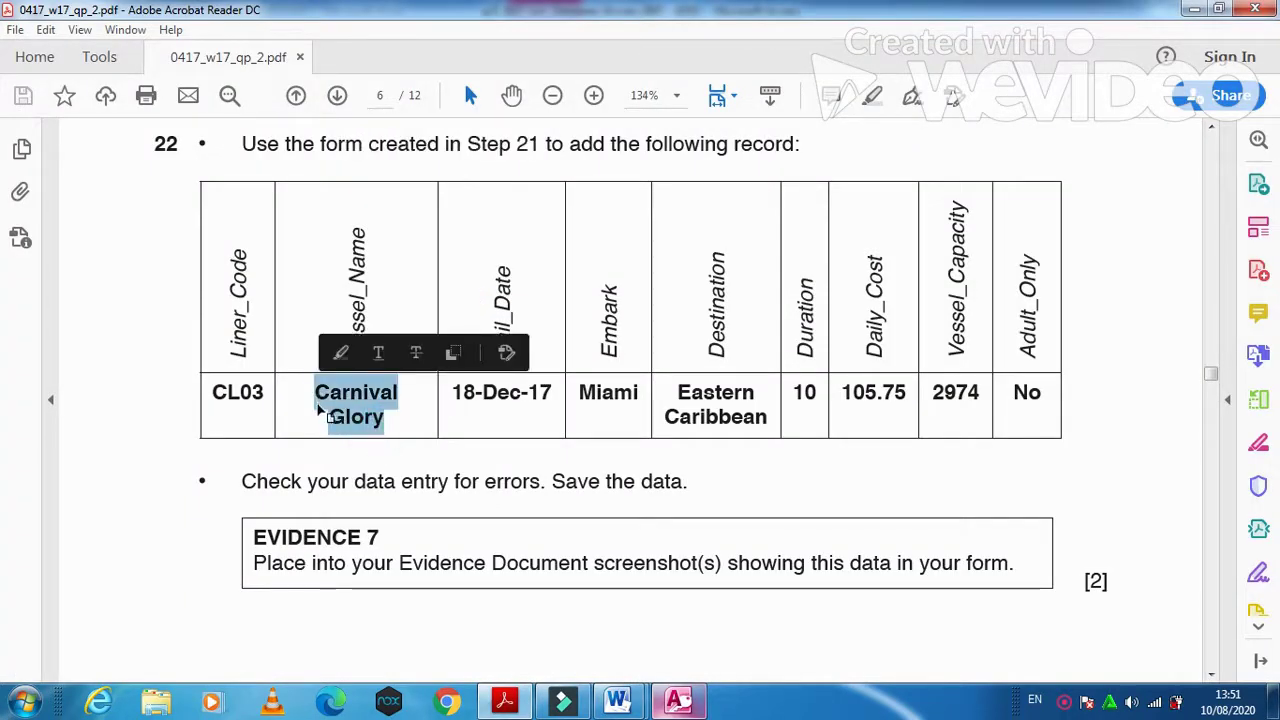
key(alt+Tab)
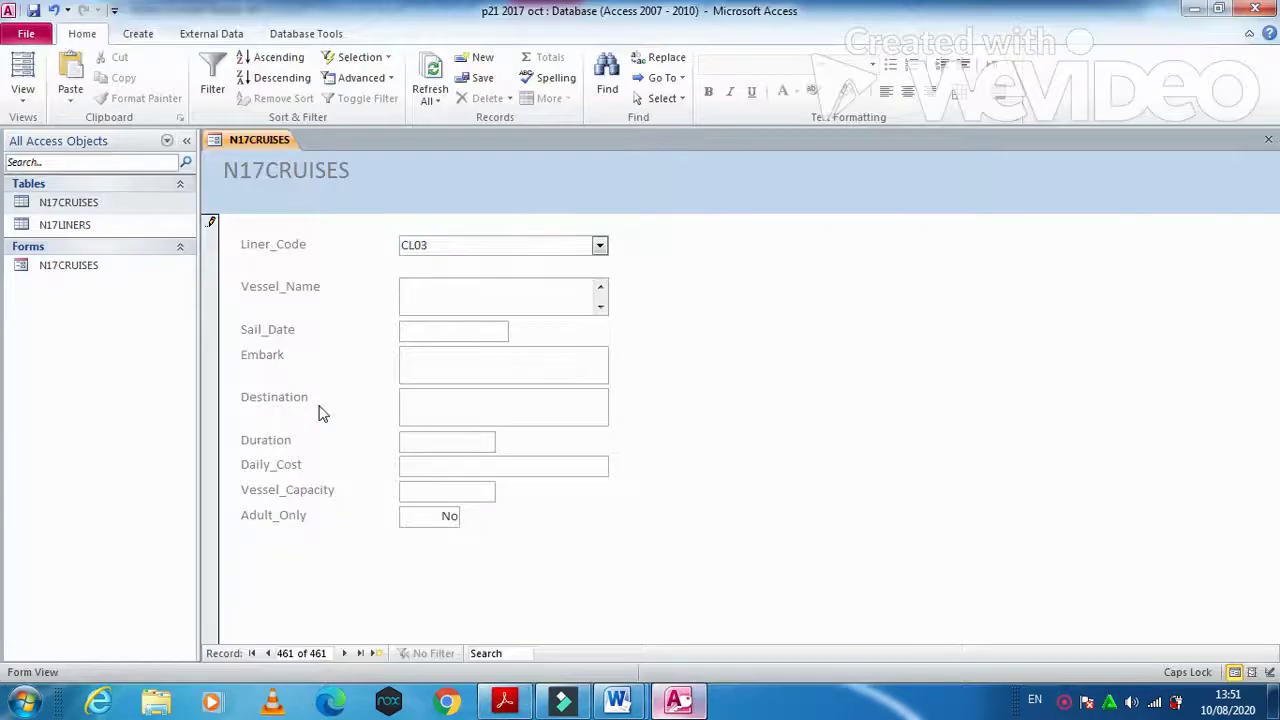
key(ctrl+v)
click(437, 329)
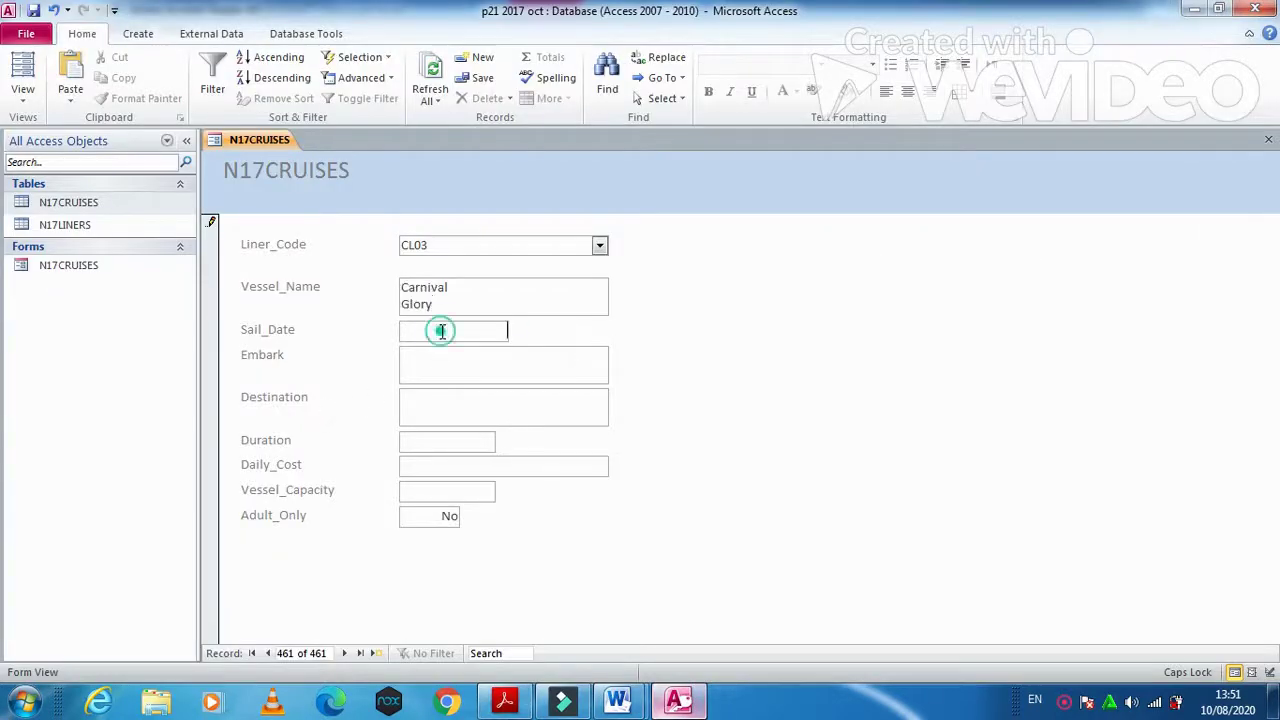
key(alt+Tab)
key(alt+Tab)
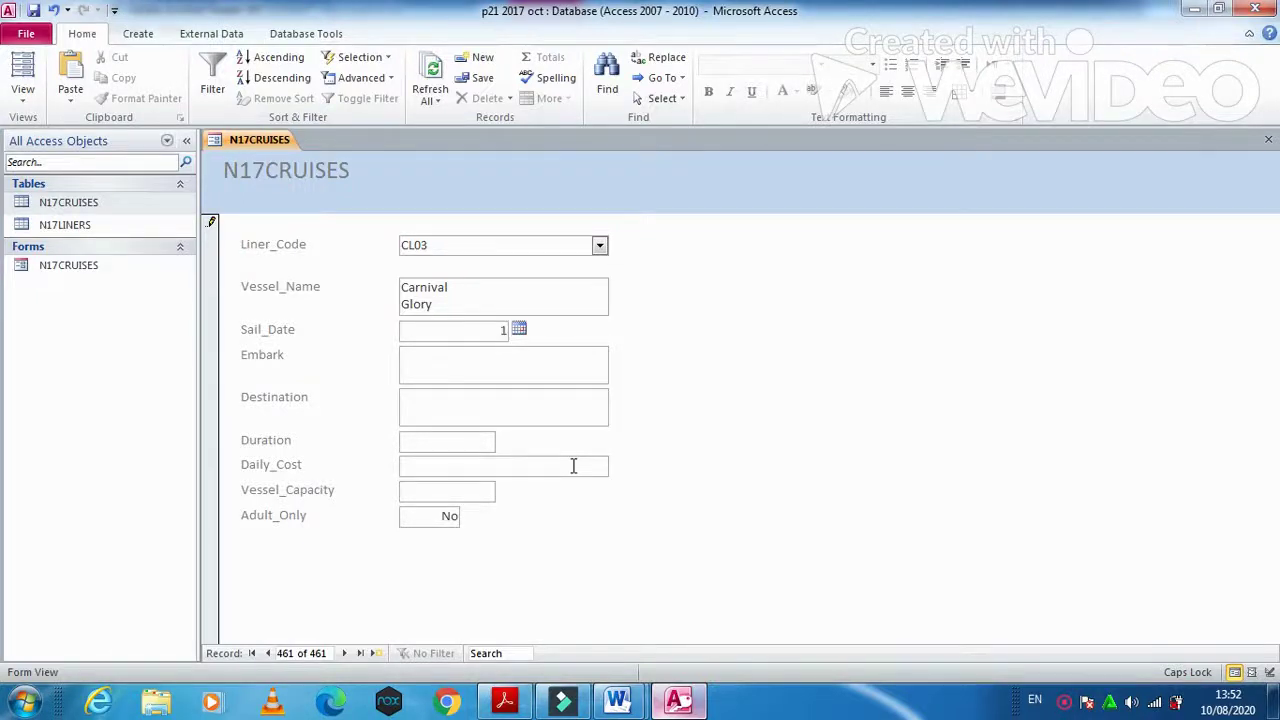
text(18/12/17)
key(alt+Tab)
Enter Miami as the embark port and the 'Eastern' destination from the exam paper
key(alt+Tab)
key(Tab)
key(alt+Tab)
key(alt+Tab)
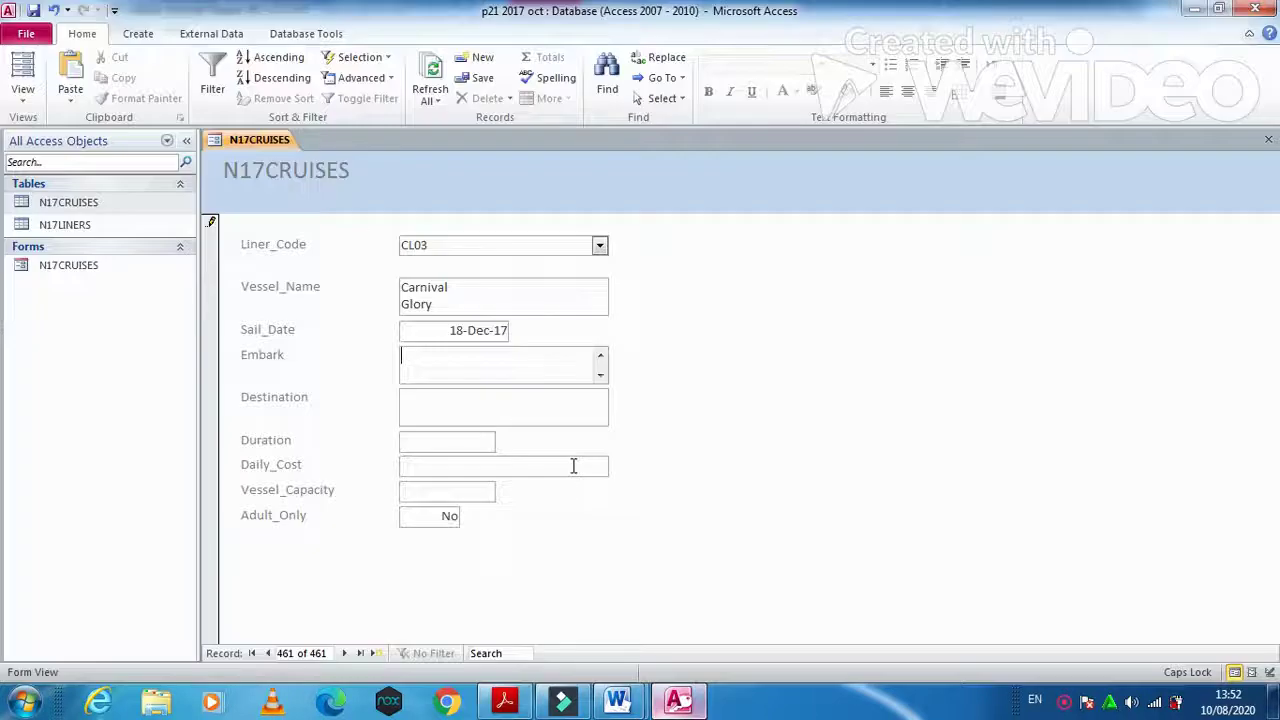
key(Caps_Lock)
key(Caps_Lock)
text(M)
key(Caps_Lock)
text(iami)
key(Tab)
key(alt+Tab)
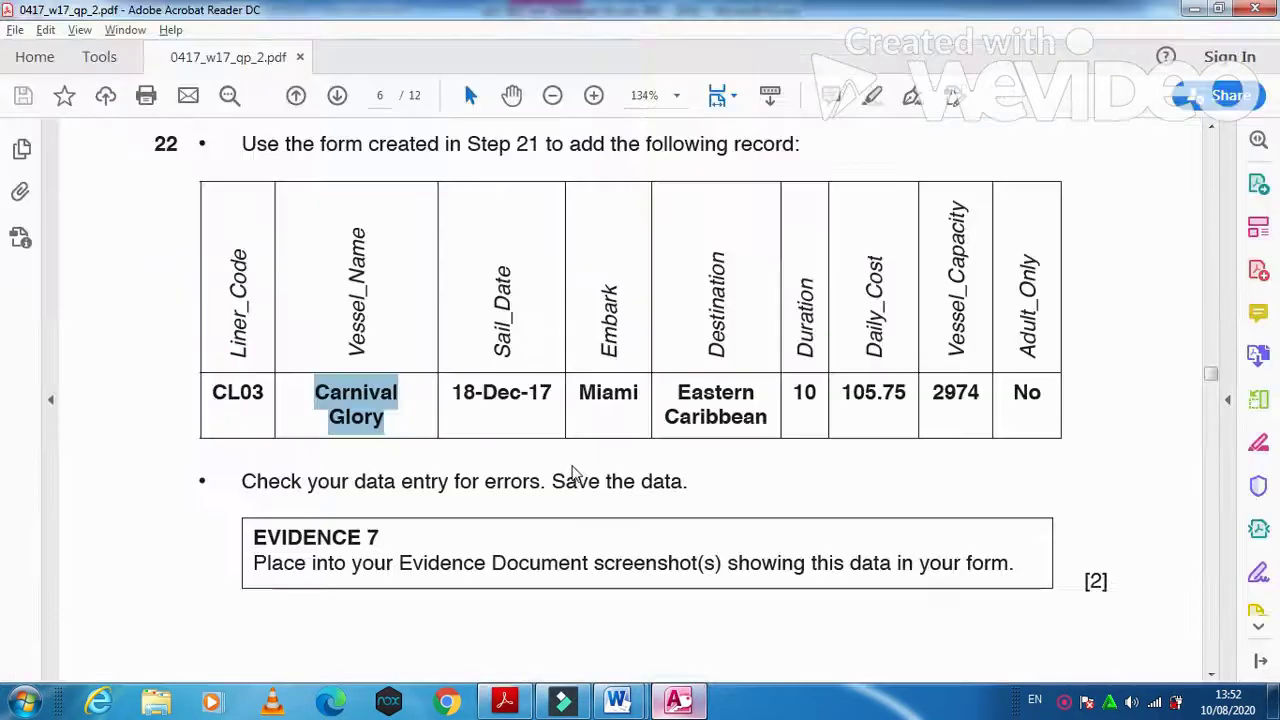
key(alt+Tab)
key(Caps_Lock)
text(E)
key(Caps_Lock)
text(stern)
key(Caps_Lock)
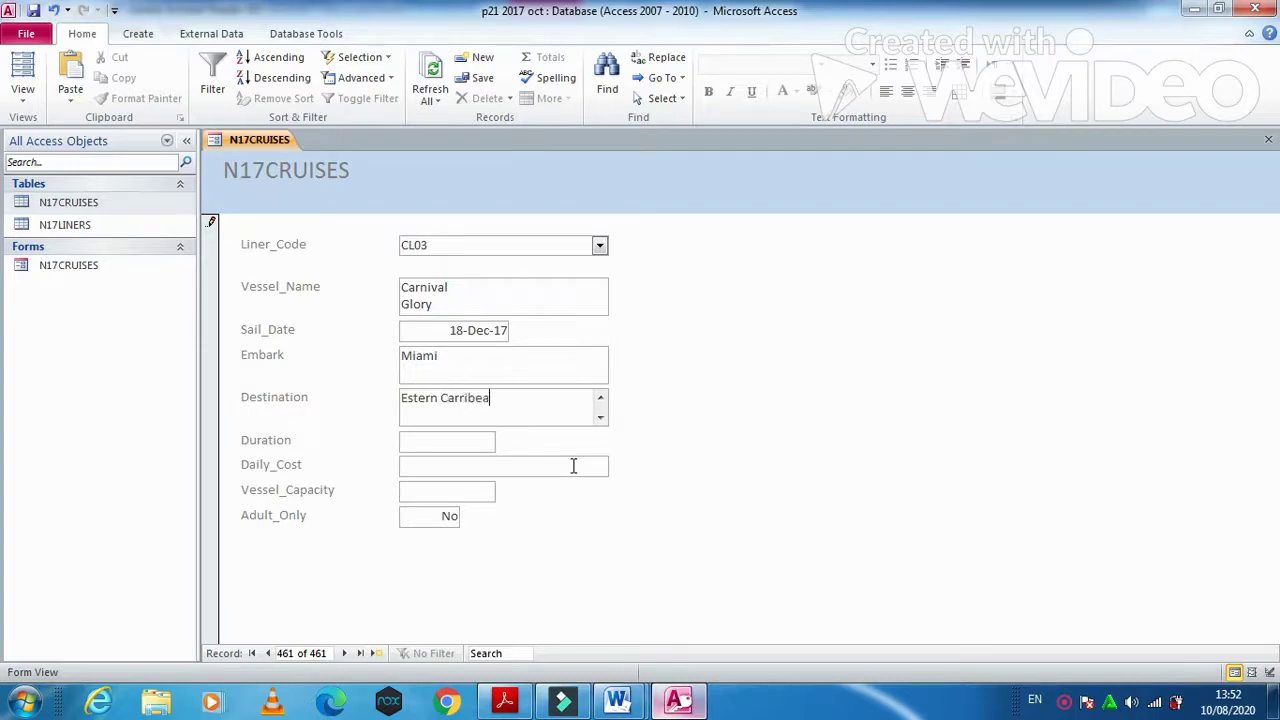
key(alt+Tab)
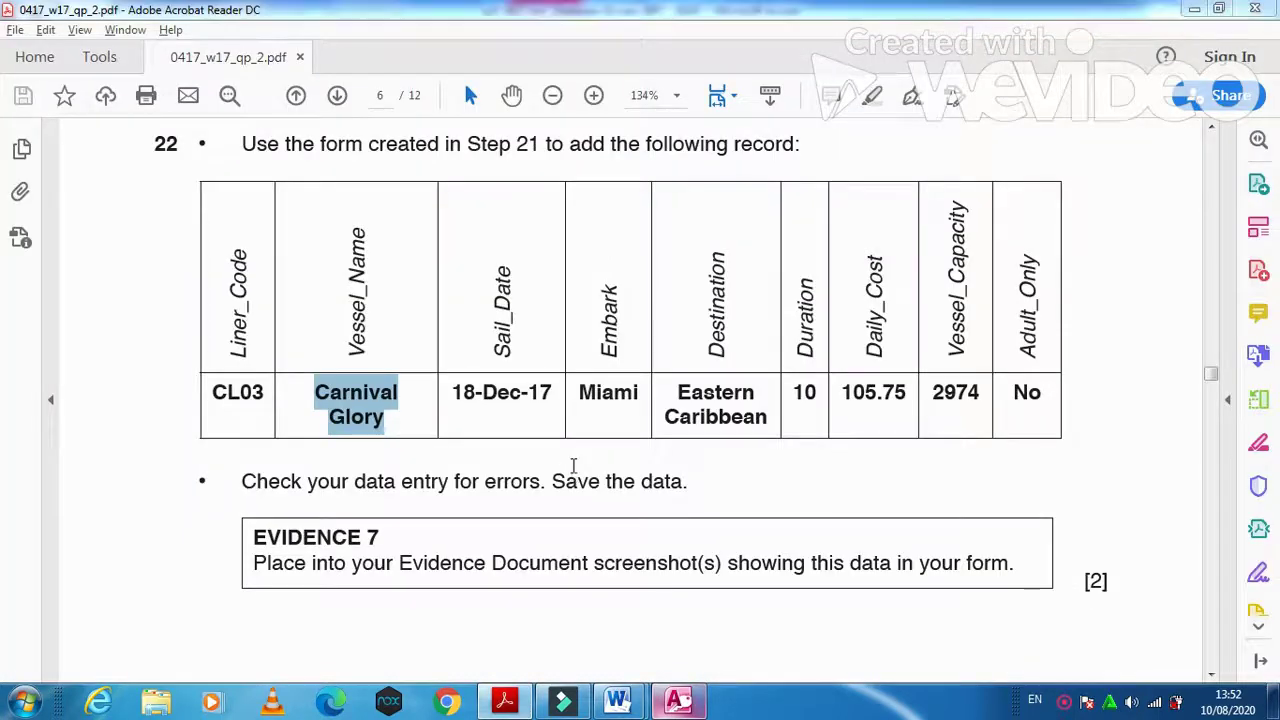
key(alt+Tab)
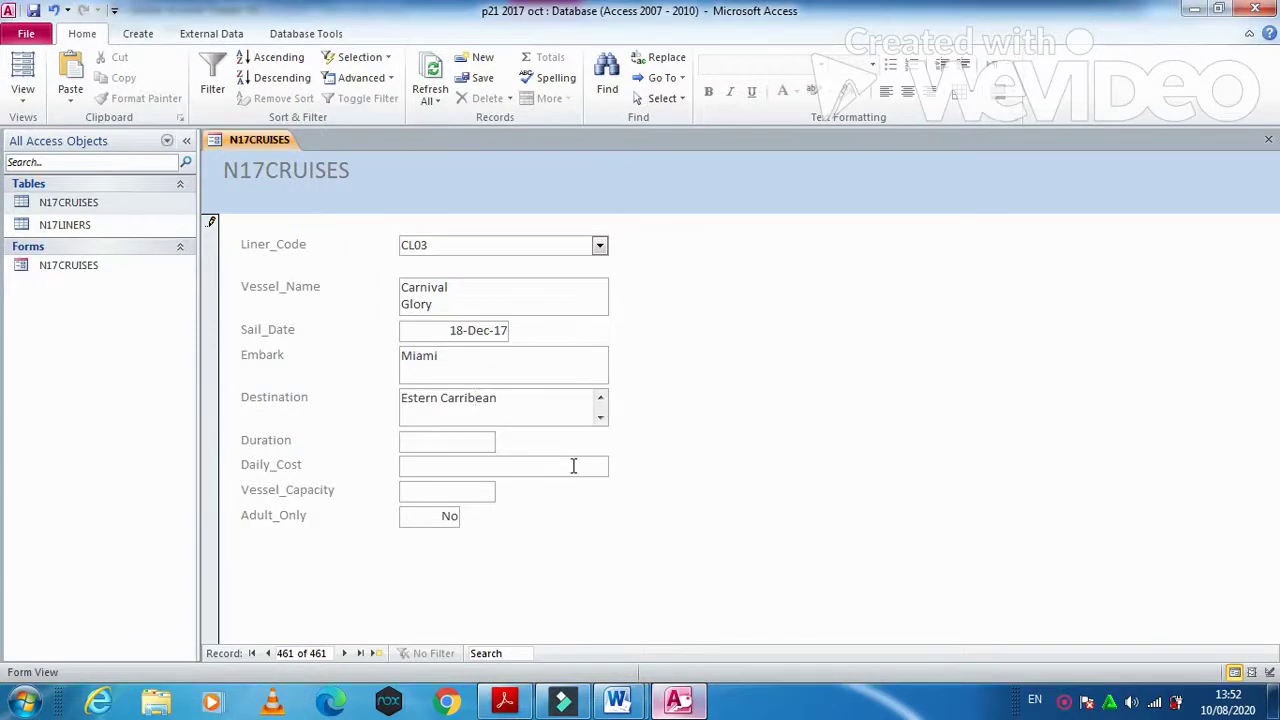
key(alt+Tab)
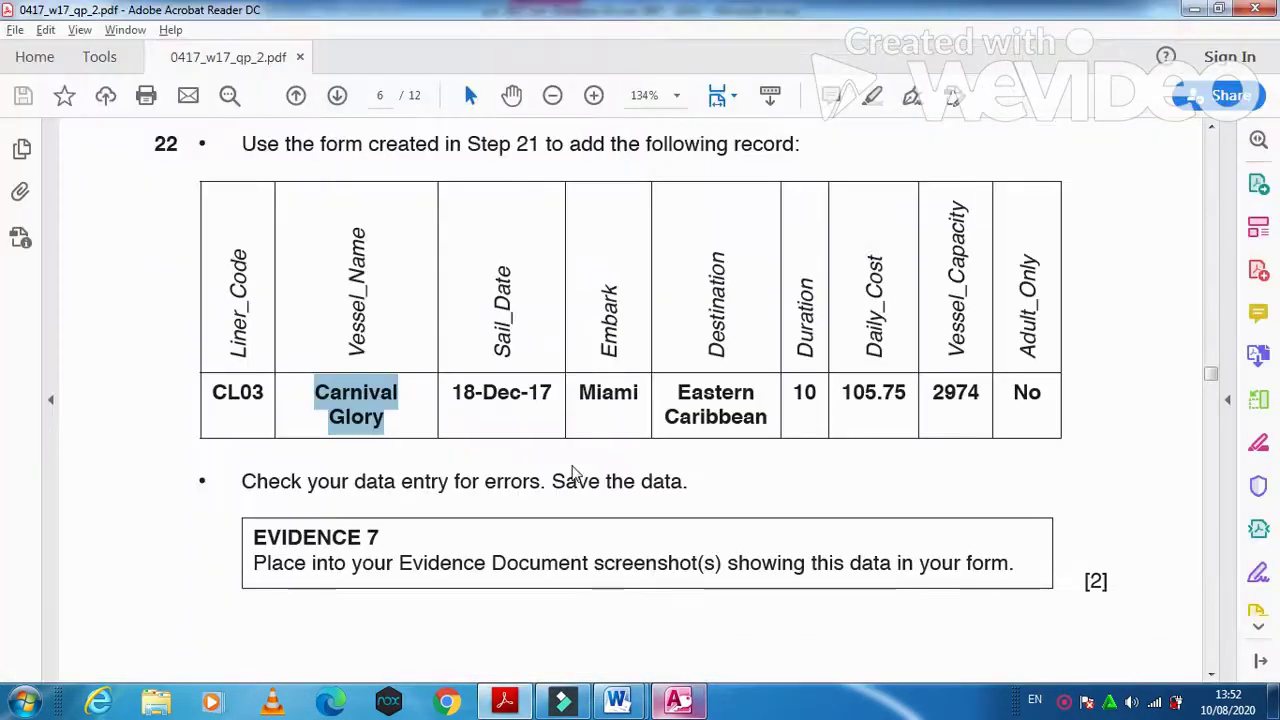
key(alt+Tab)
Fill in 10 nights, £105.75 daily cost and Adult_Only 'no', save the record and close the form
key(Tab)
key(alt+Tab)
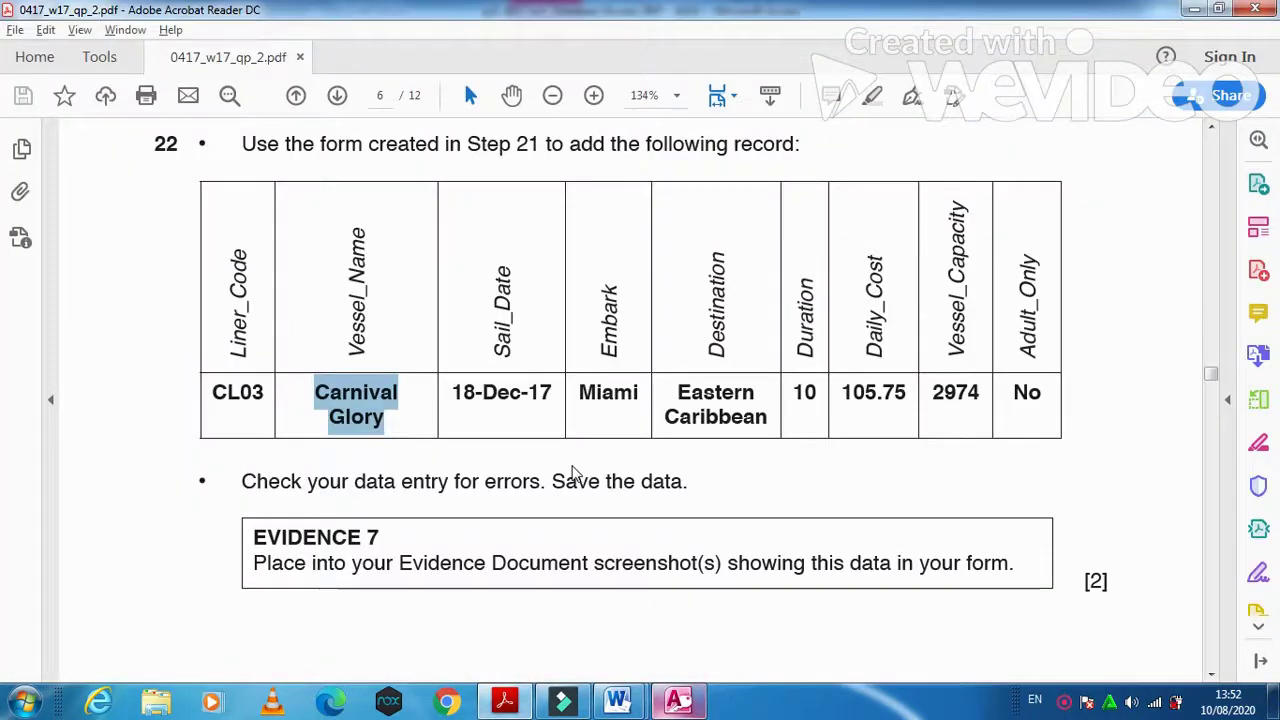
key(alt+Tab)
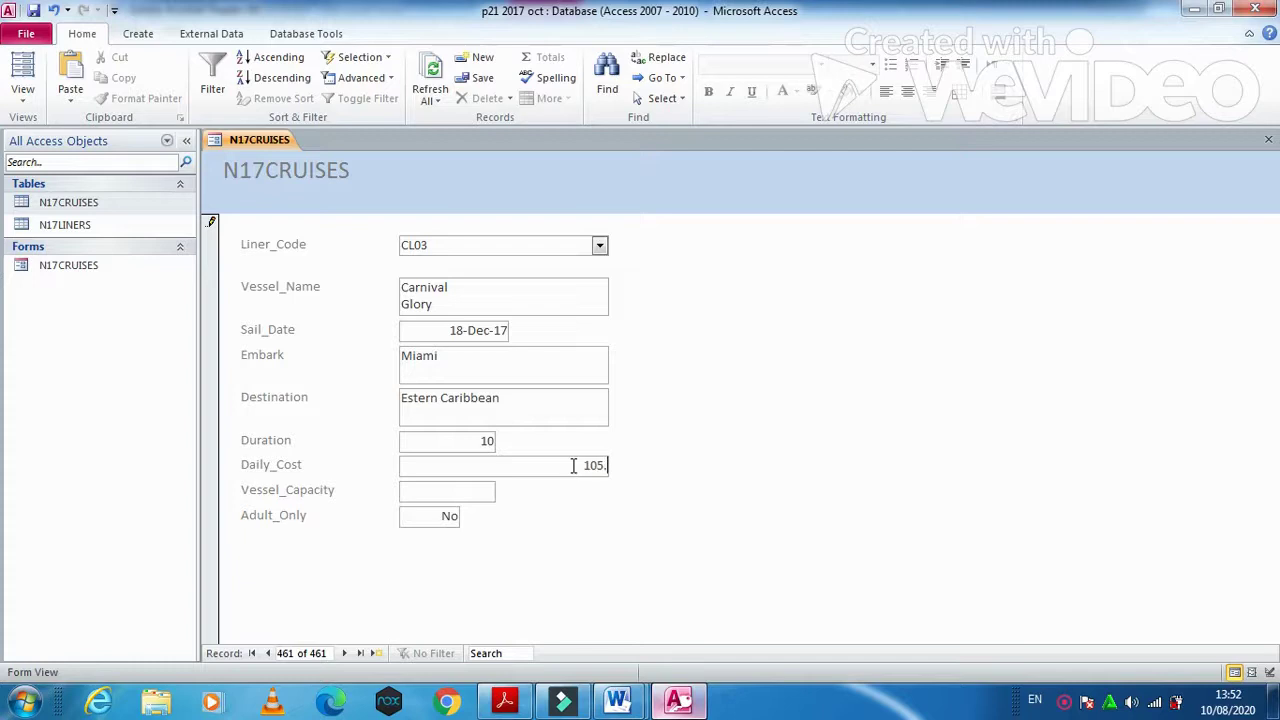
key(alt+Tab)
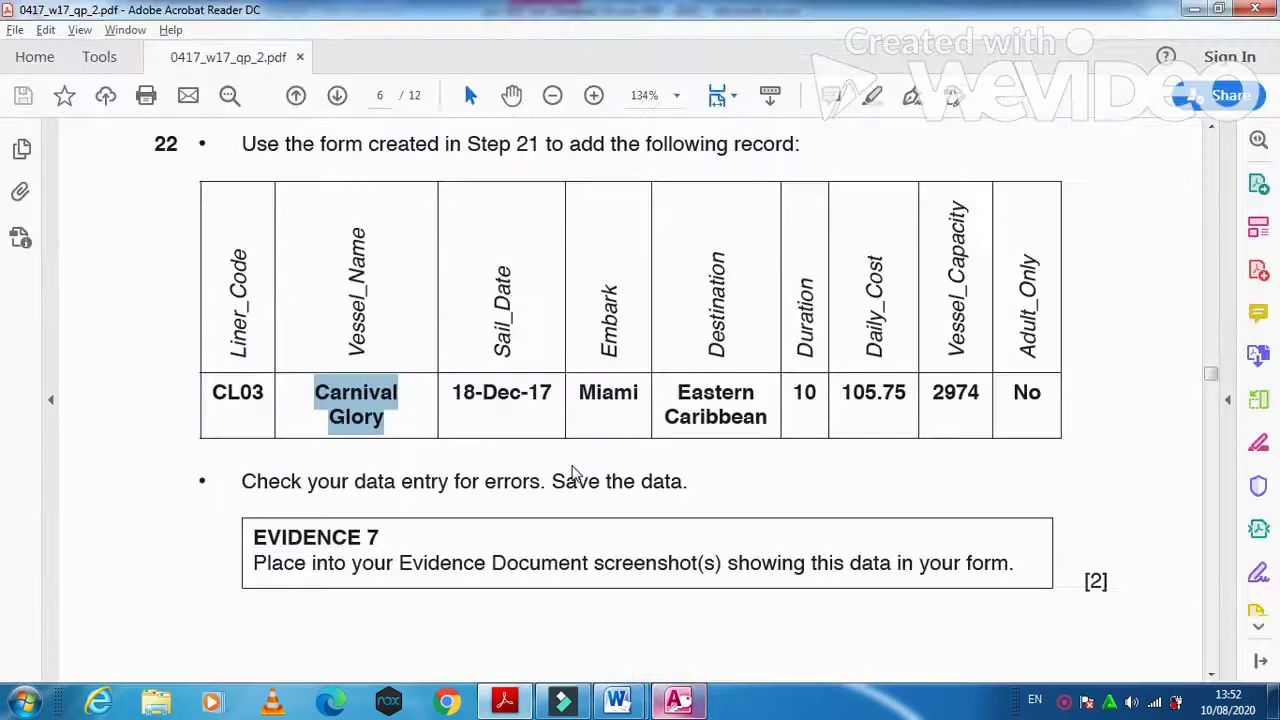
key(alt+Tab)
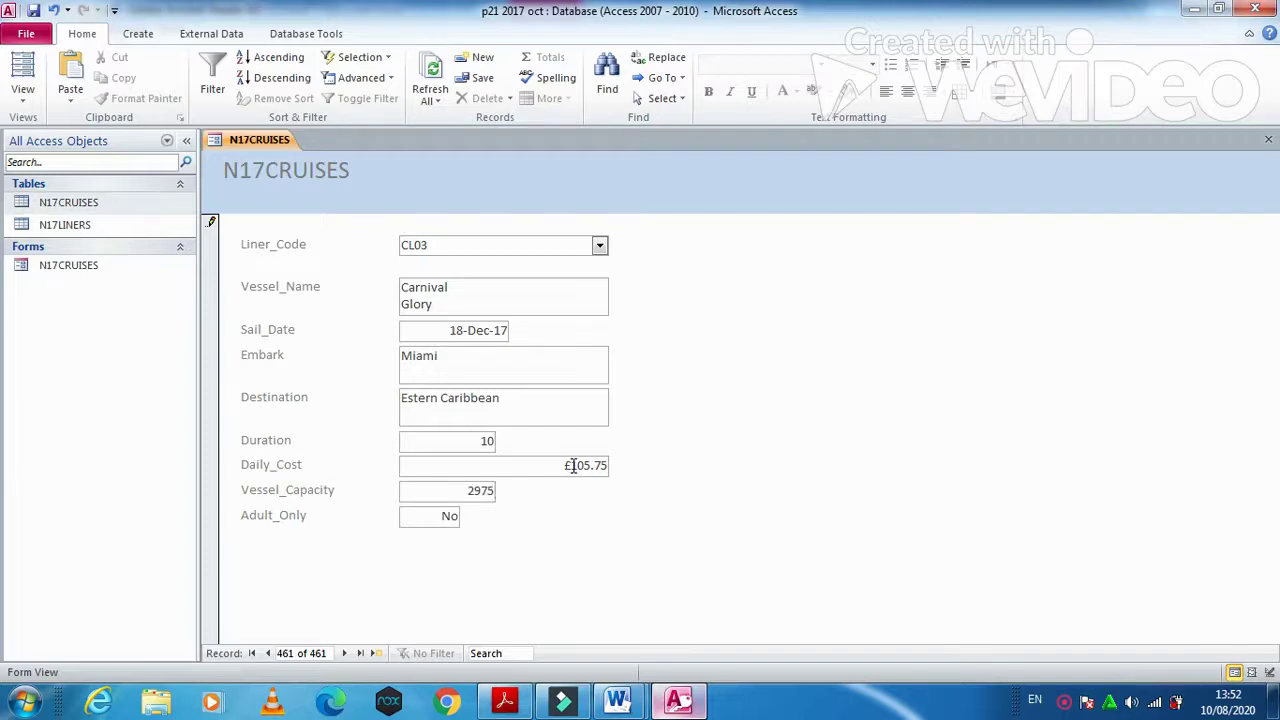
key(Tab)
key(alt+Tab)
key(alt+Tab)
text(no)
click(343, 653)
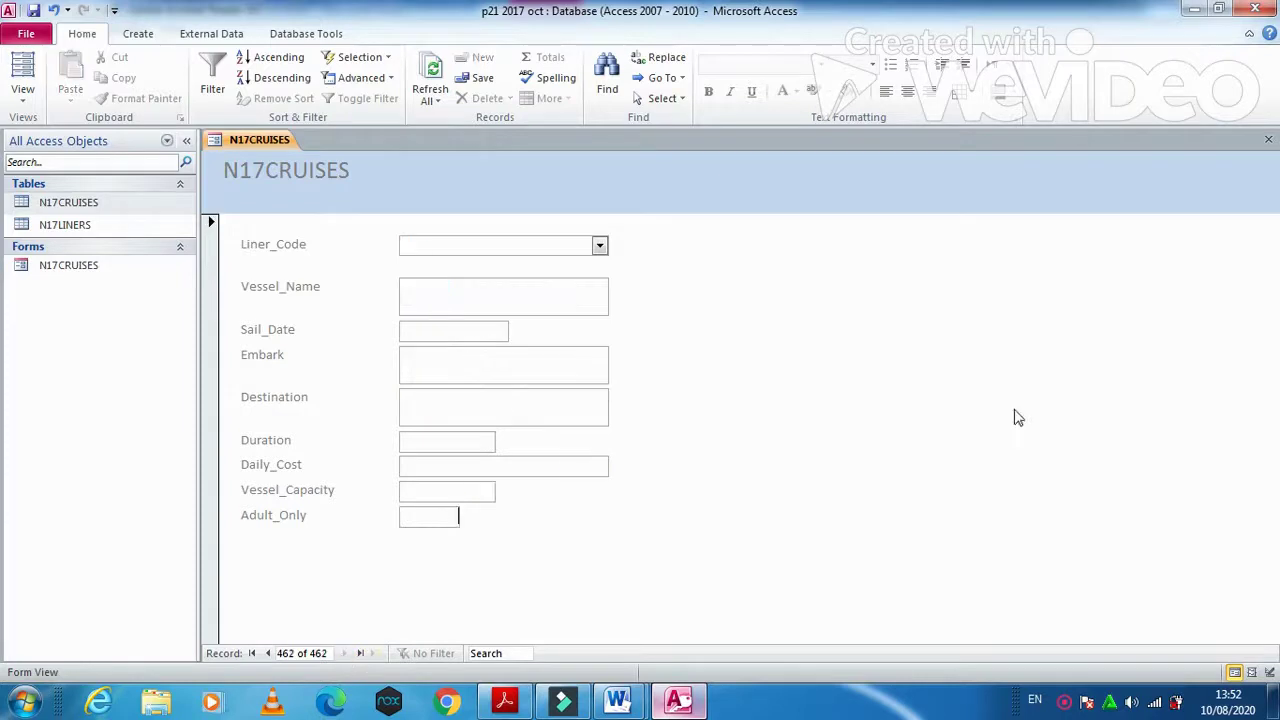
click(1268, 140)
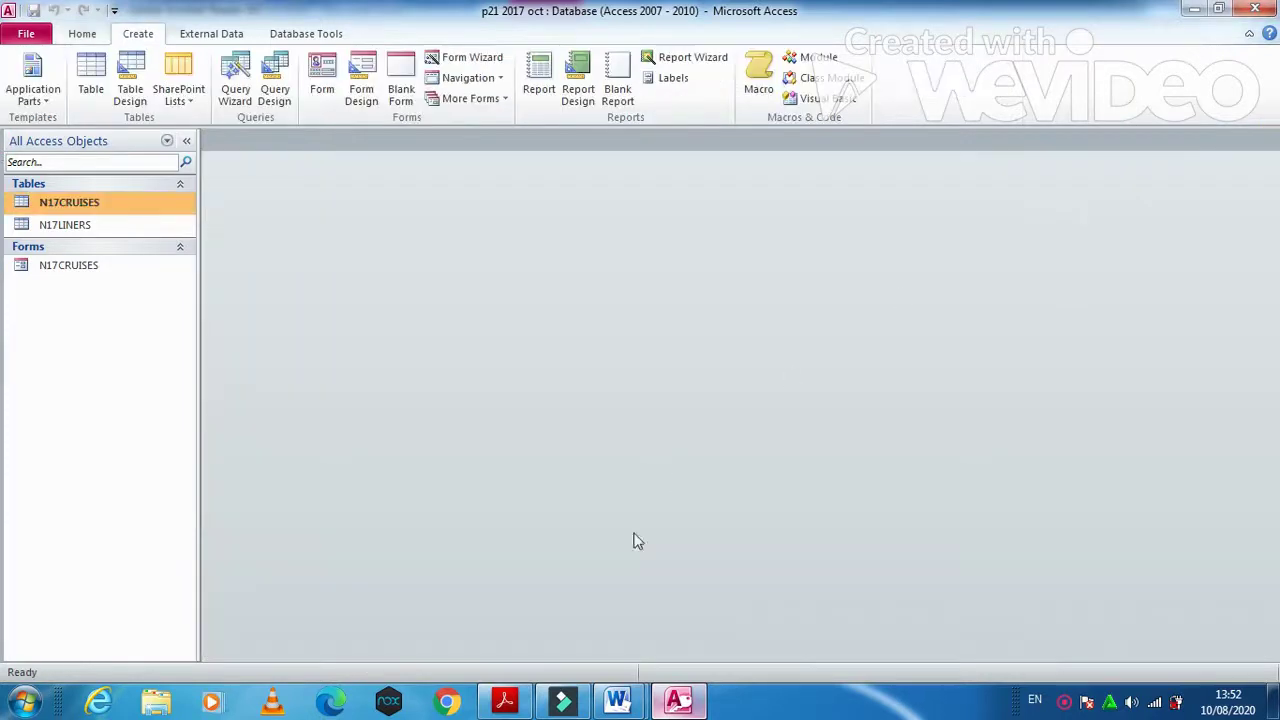
Read the EVIDENCE 7 instruction in the exam PDF and switch to the Word evidence document
click(504, 700)
scroll(295, 481, down, 2)
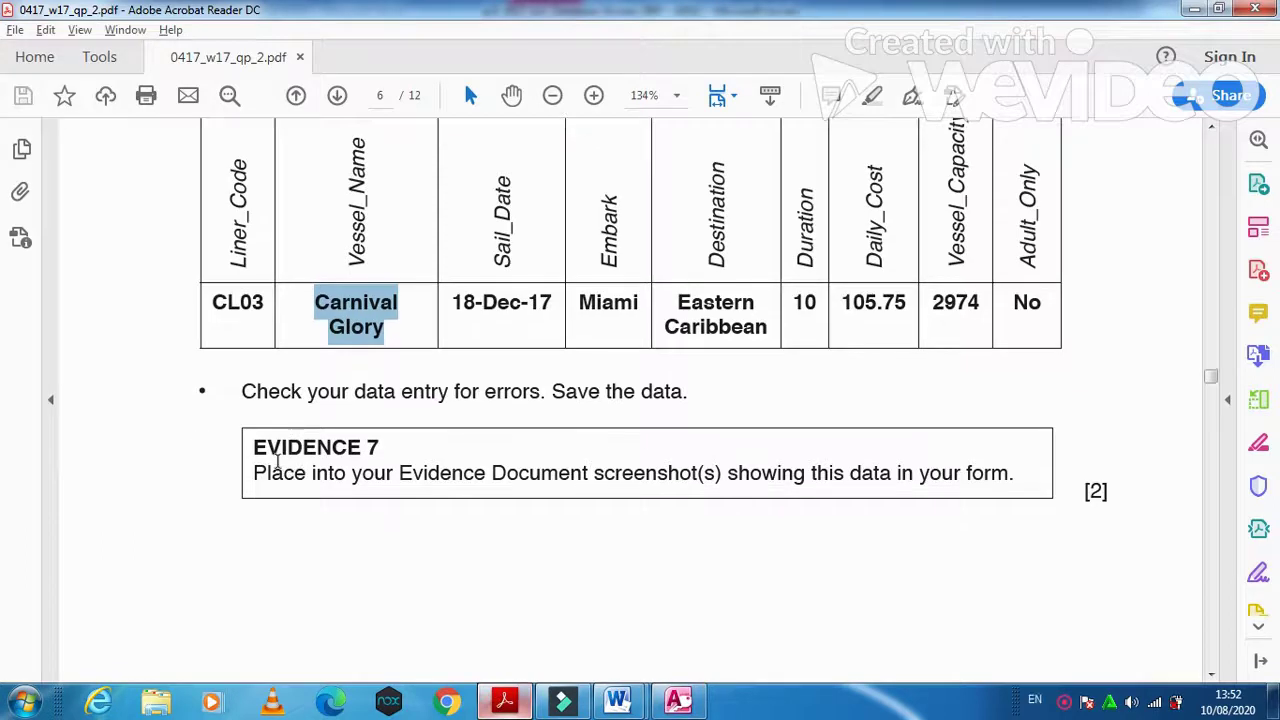
drag(252, 474, 1012, 478)
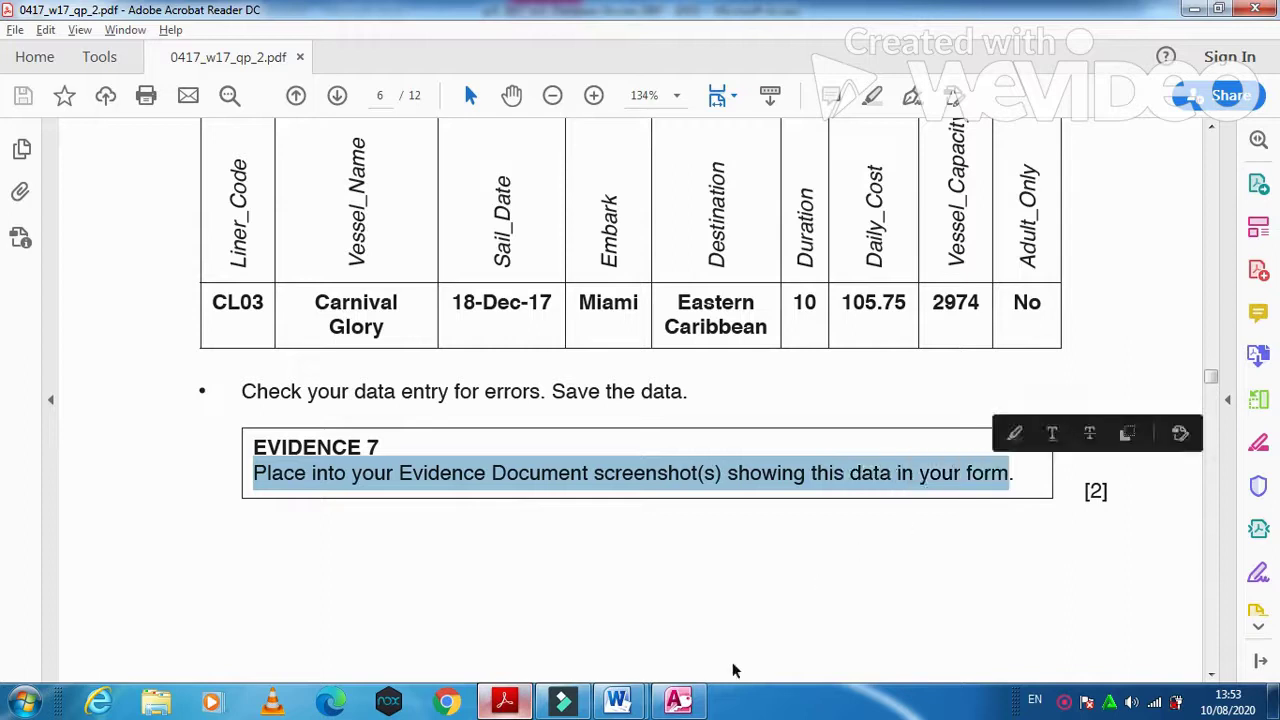
mouse_move(617, 700)
click(523, 630)
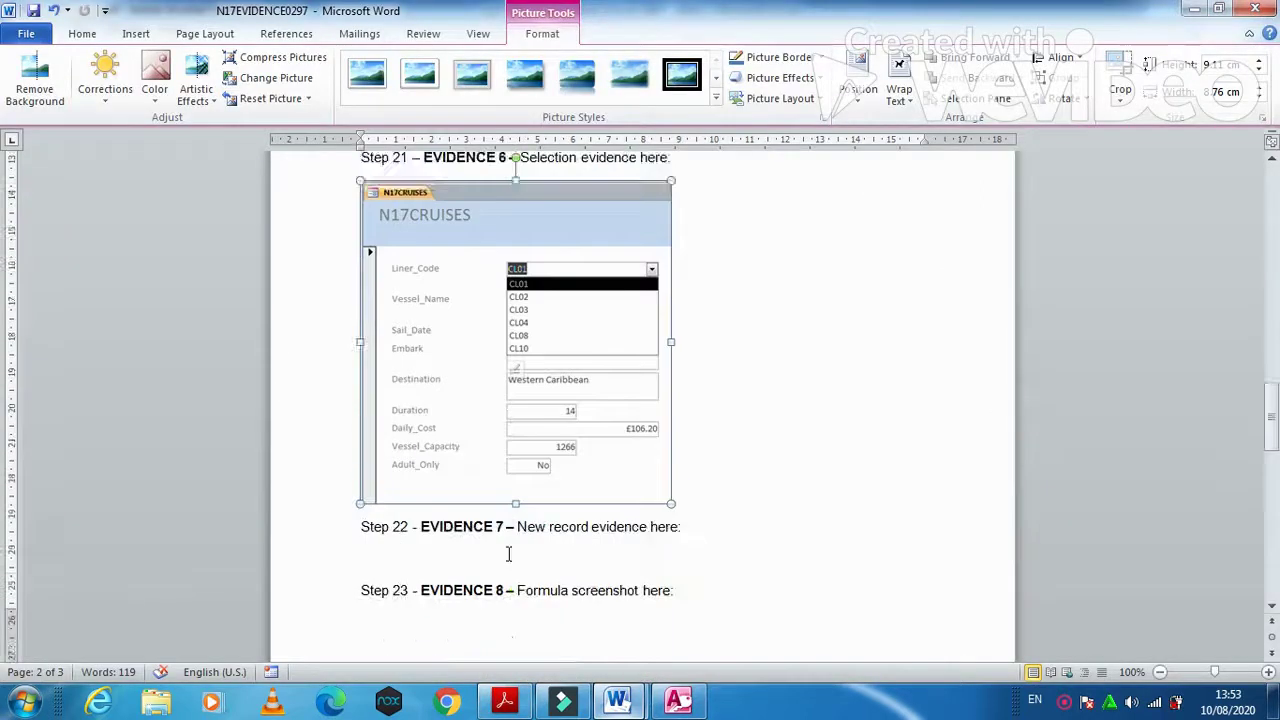
Paste the new-record form screenshot below Step 22, crop it to the form and enlarge it
scroll(508, 554, down, 2)
click(398, 467)
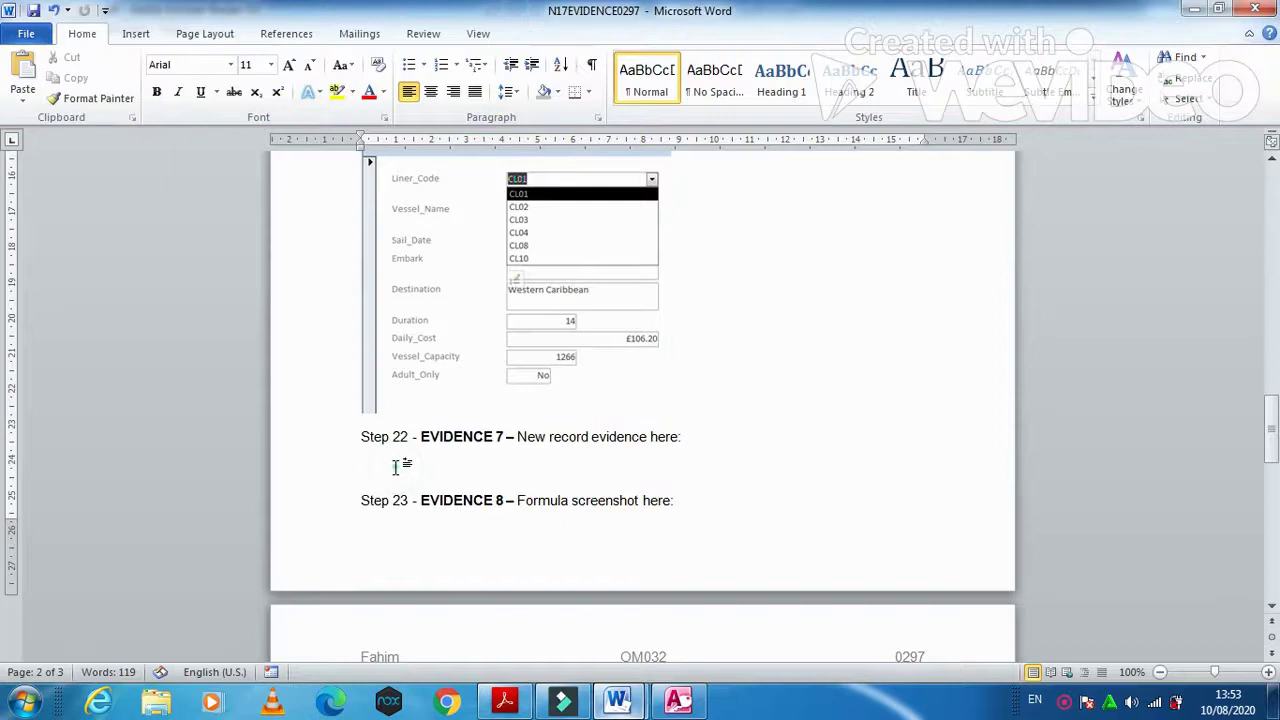
key(ctrl+v)
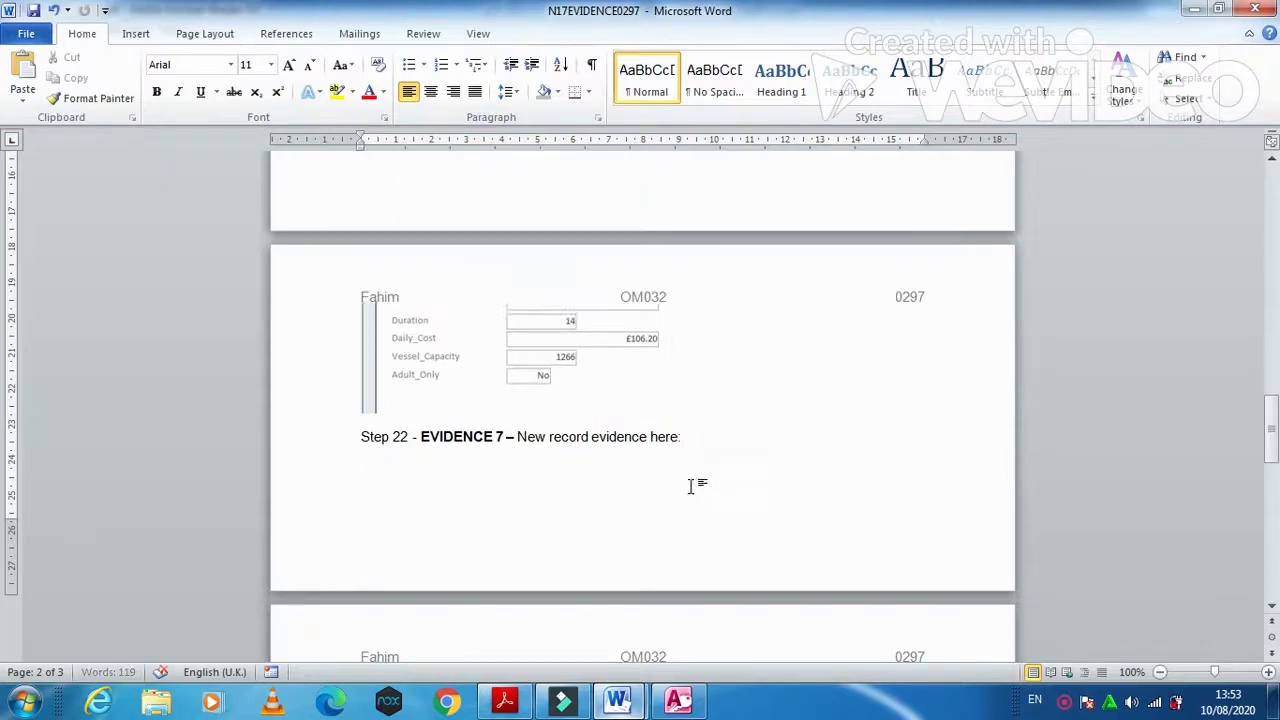
click(545, 35)
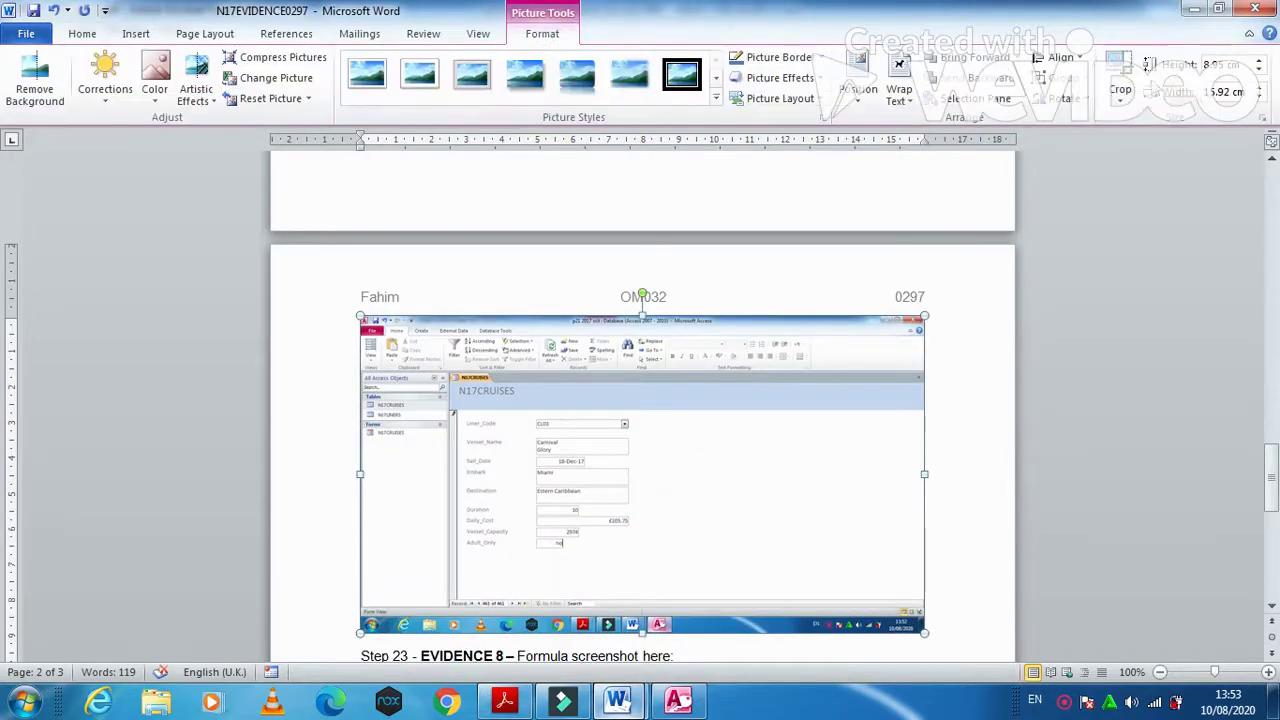
click(1120, 88)
drag(923, 631, 624, 572)
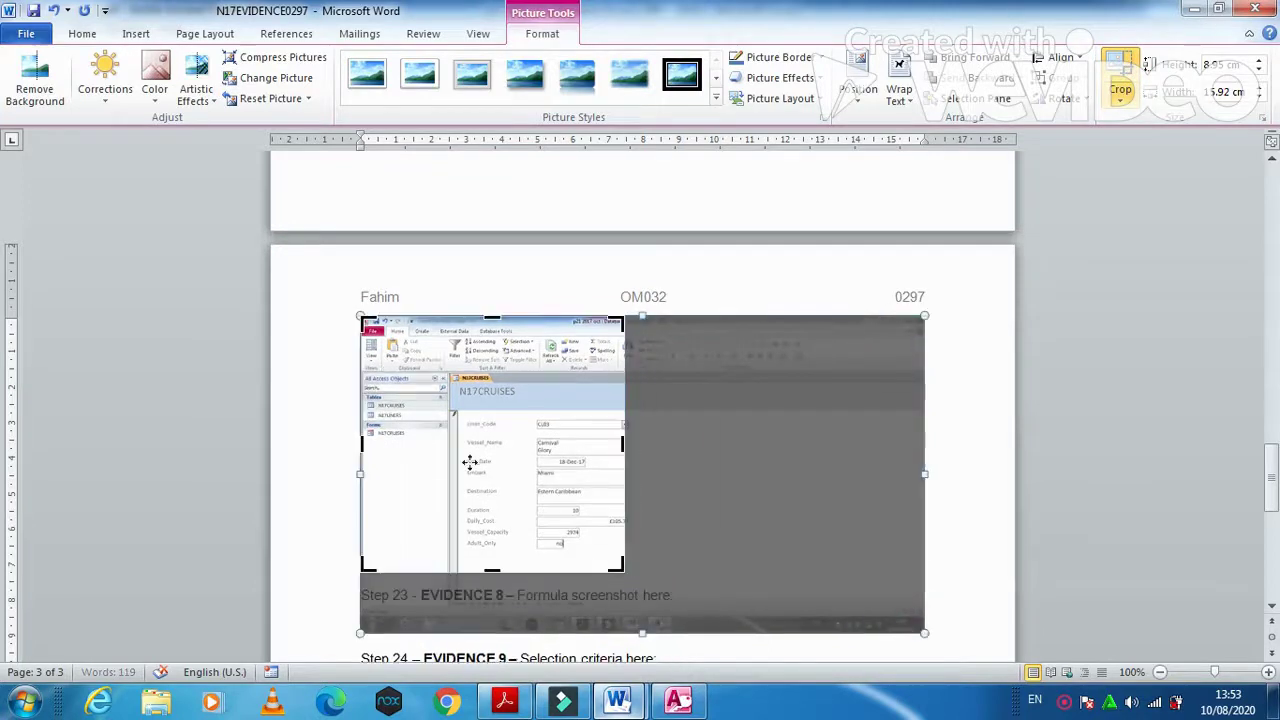
drag(366, 320, 446, 373)
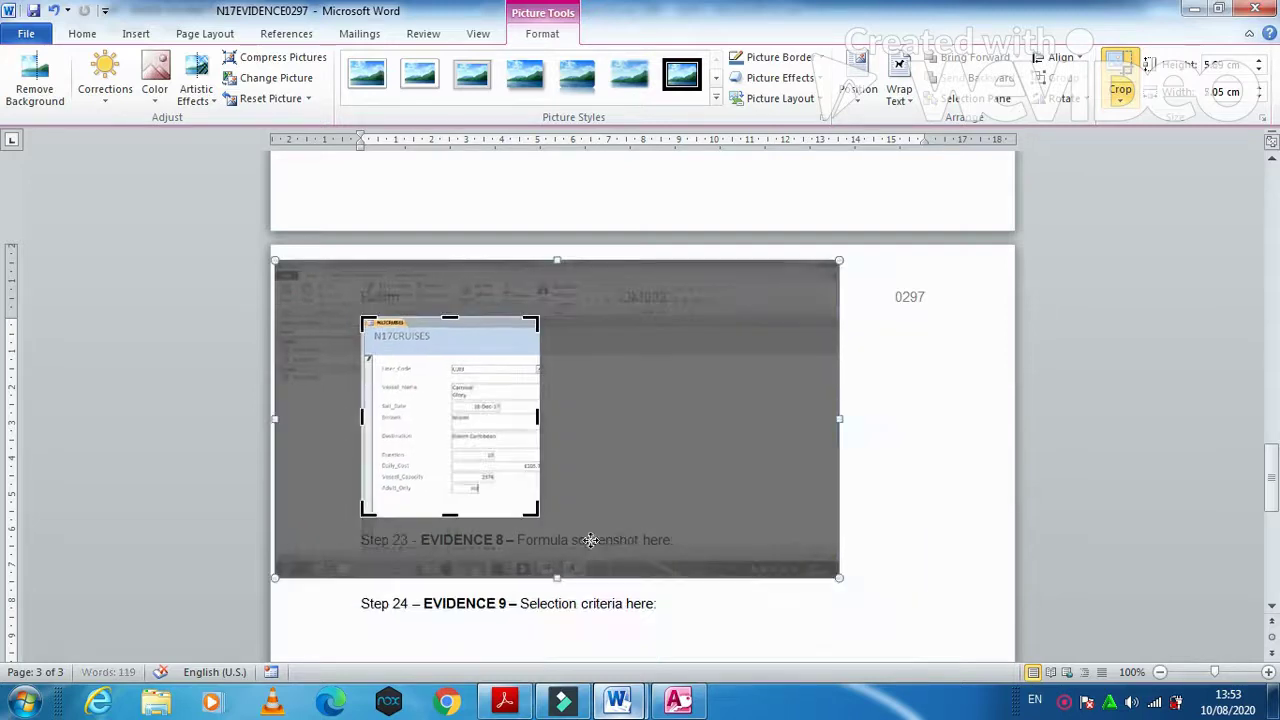
drag(532, 422, 547, 418)
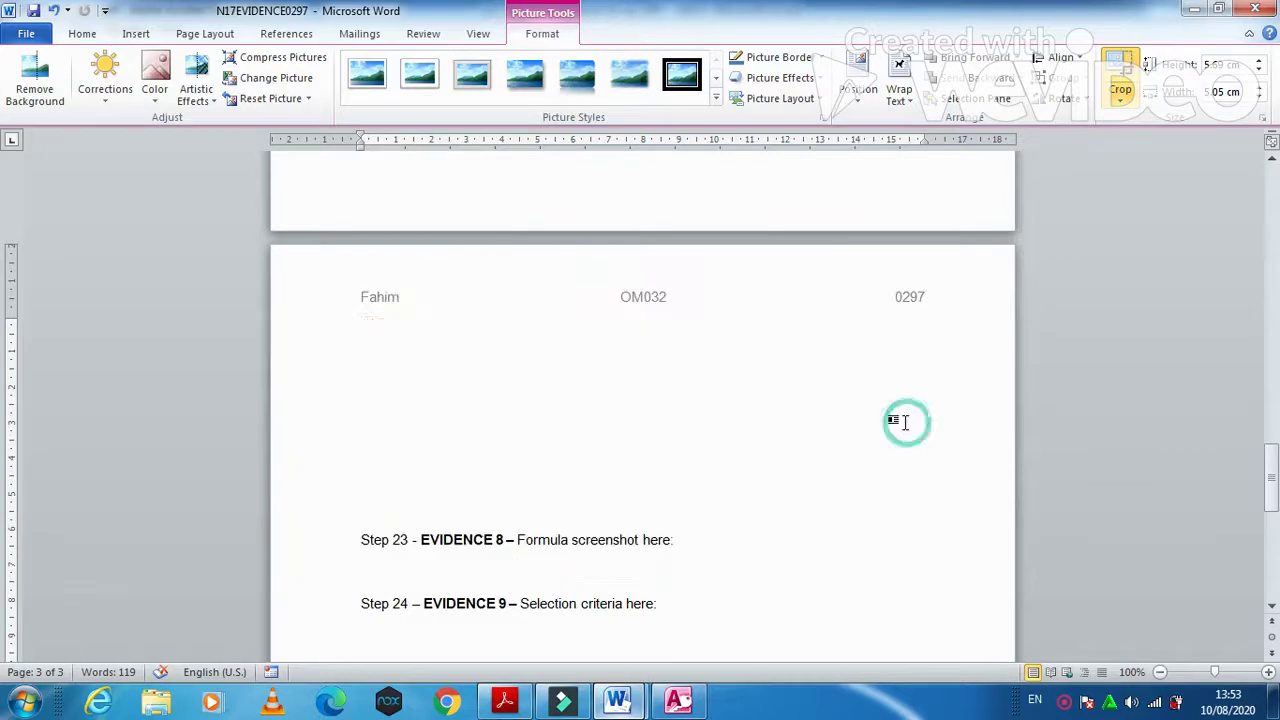
click(543, 437)
drag(549, 518, 694, 590)
Scroll the exam PDF onward to the Step 23 report task
mouse_move(678, 700)
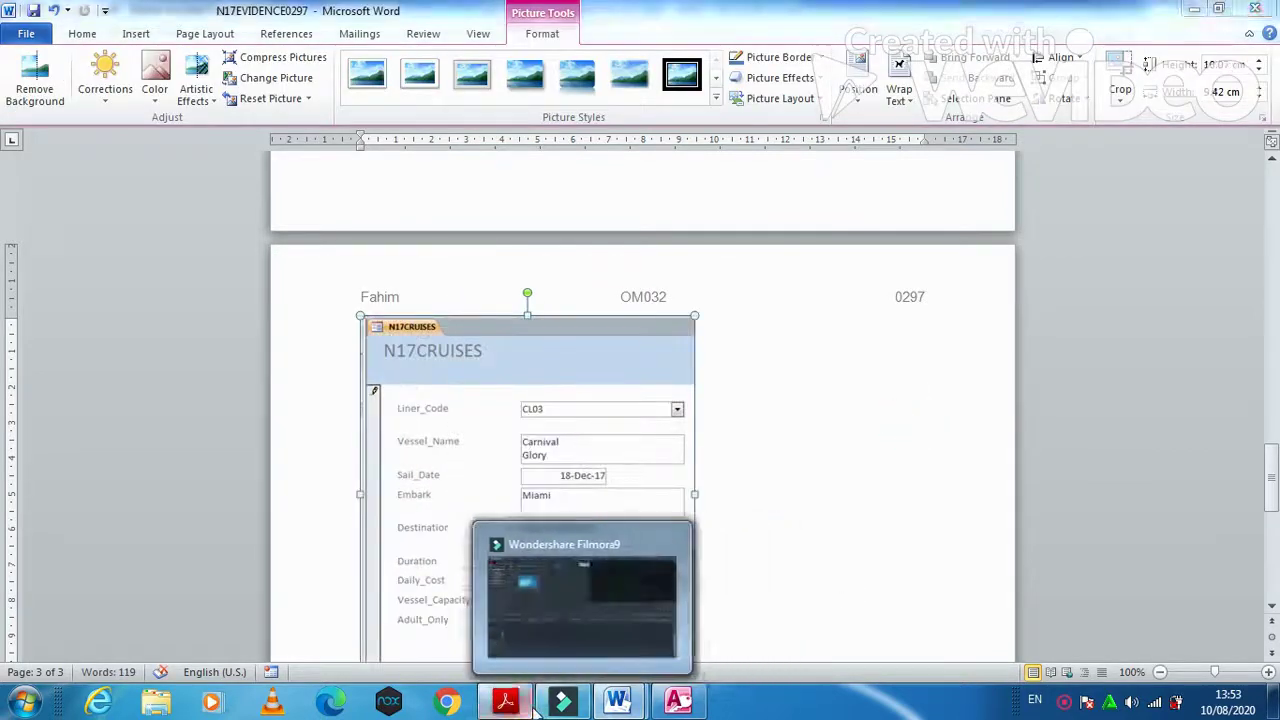
click(504, 700)
scroll(676, 375, down, 5)
scroll(676, 375, down, 8)
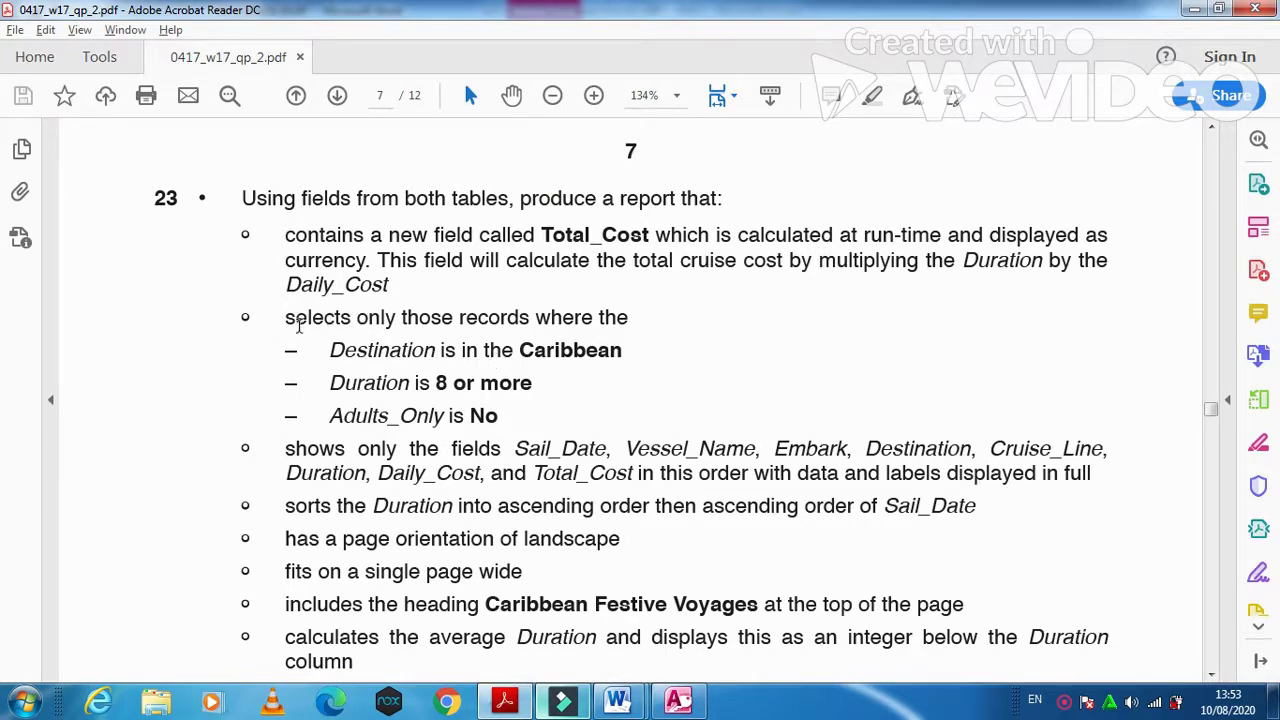
Highlight question 23's record selection criteria and the words 'both tables', then return to Access
drag(285, 317, 612, 393)
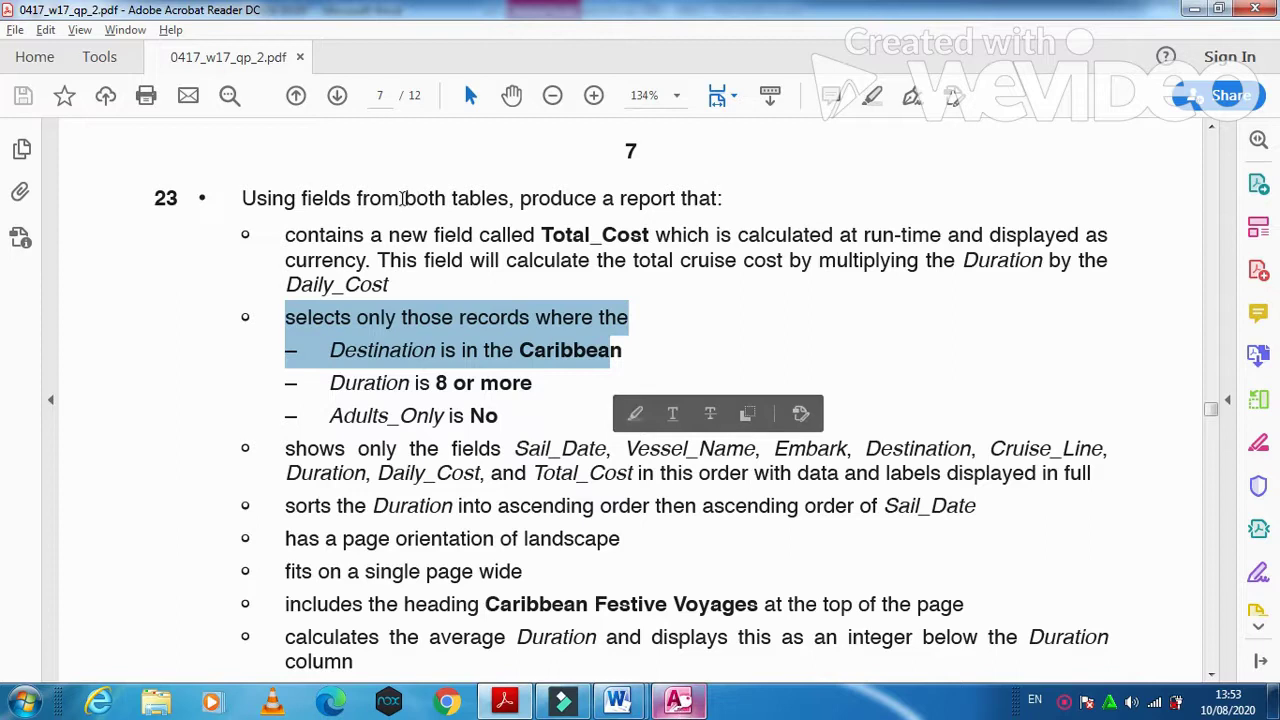
drag(404, 199, 509, 200)
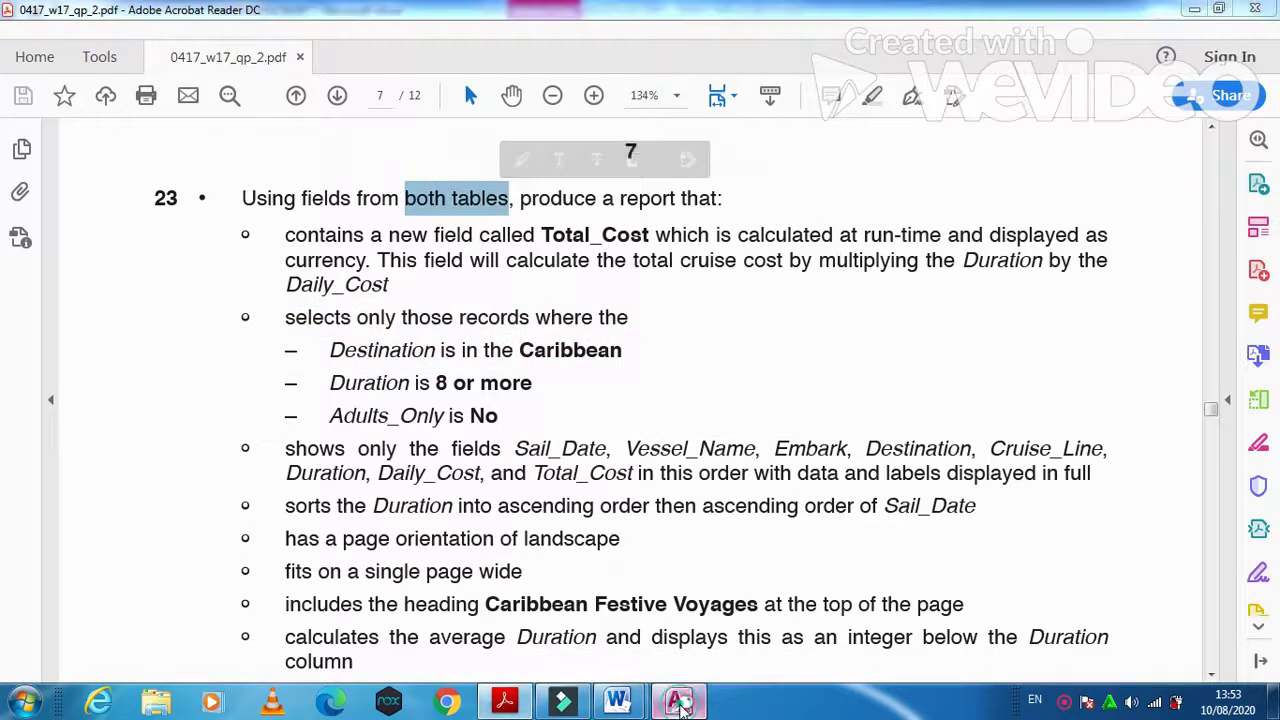
click(676, 704)
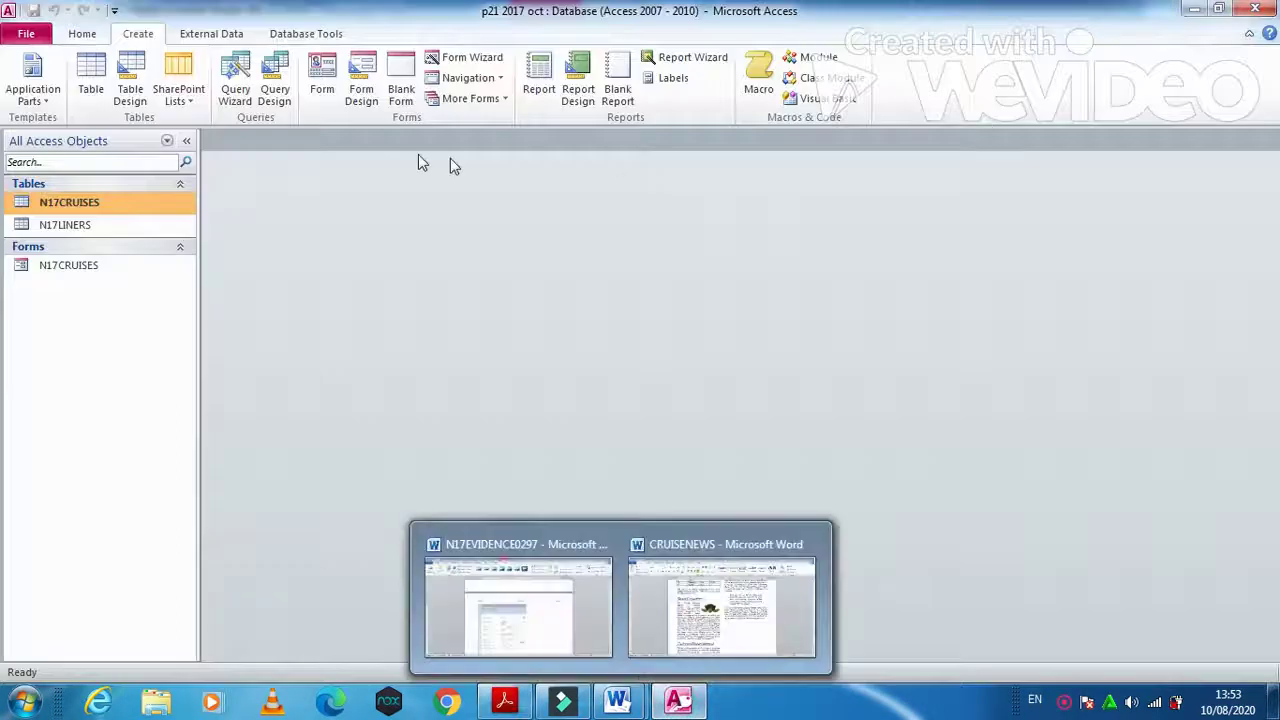
Build 'query 1' with the Simple Query Wizard from all N17CRUISES and N17LINERS fields, opening in design view
click(243, 76)
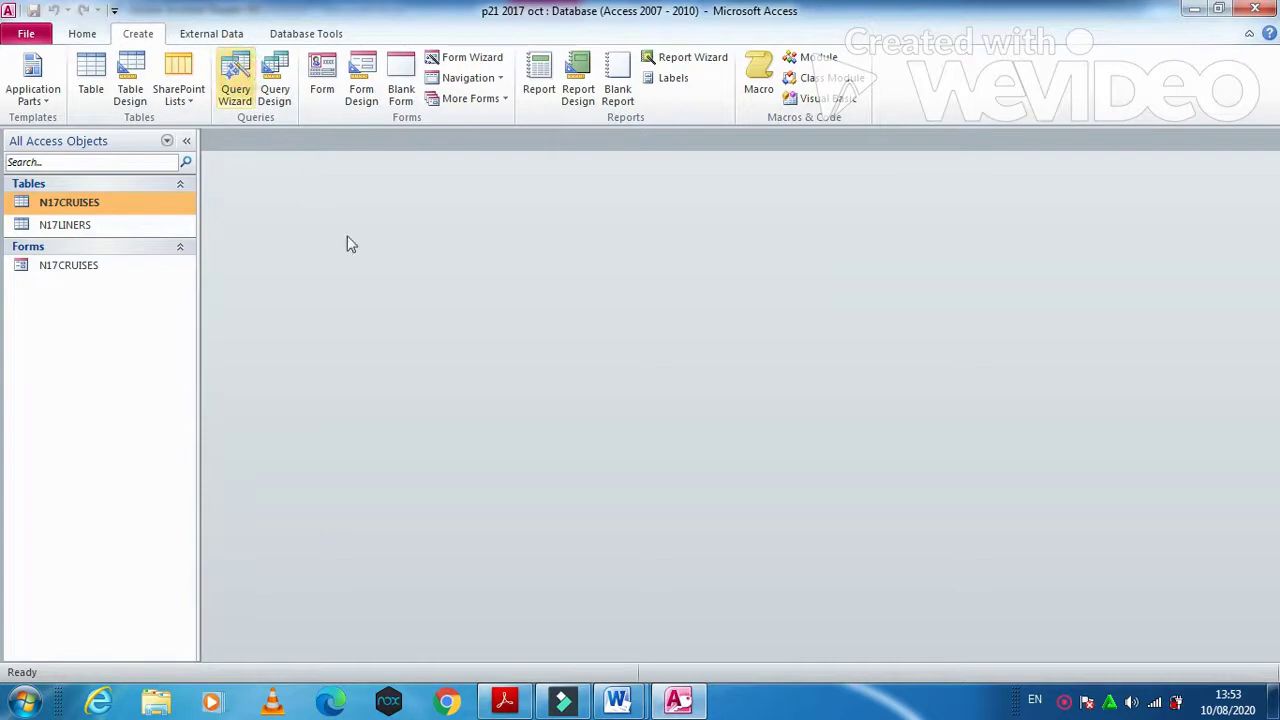
click(698, 444)
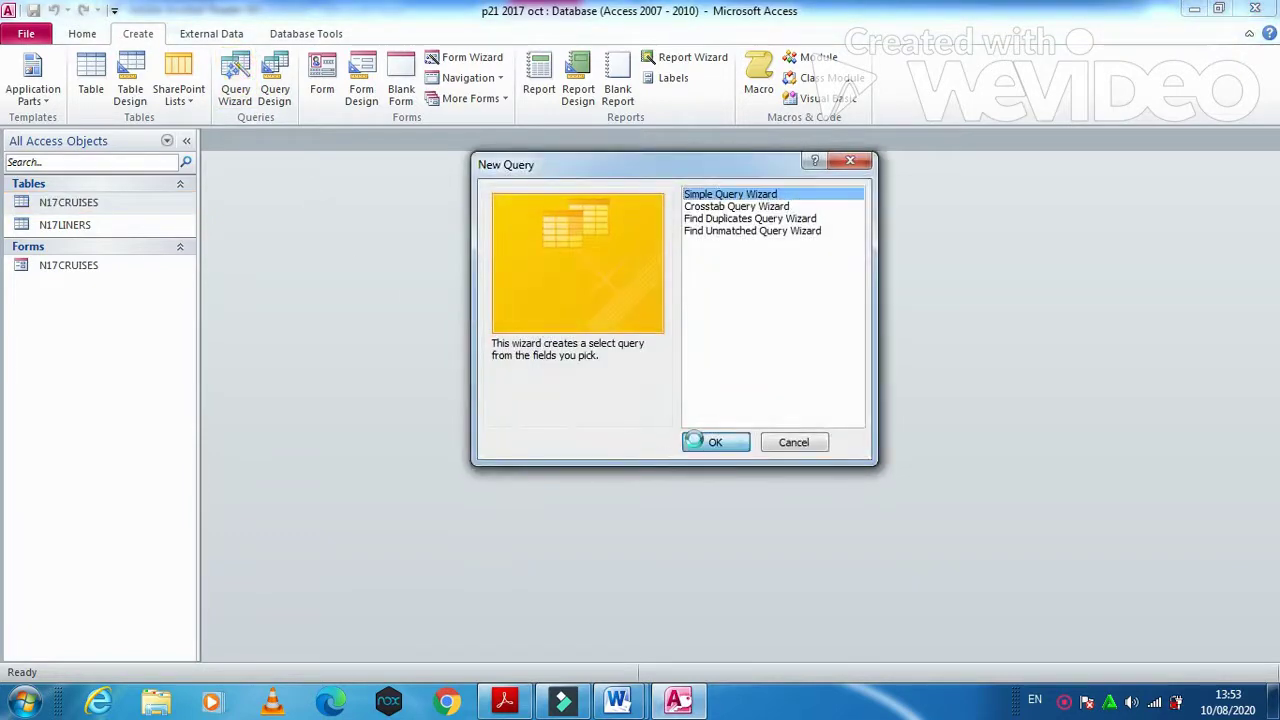
click(608, 326)
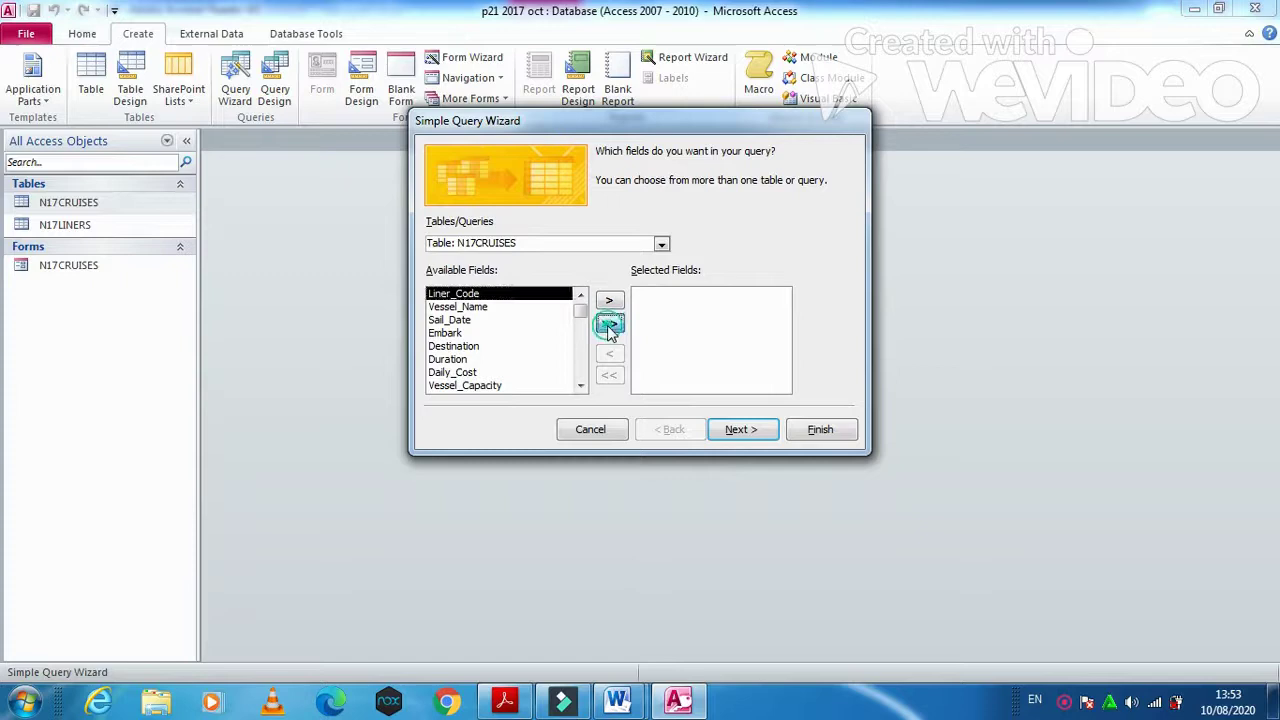
click(662, 244)
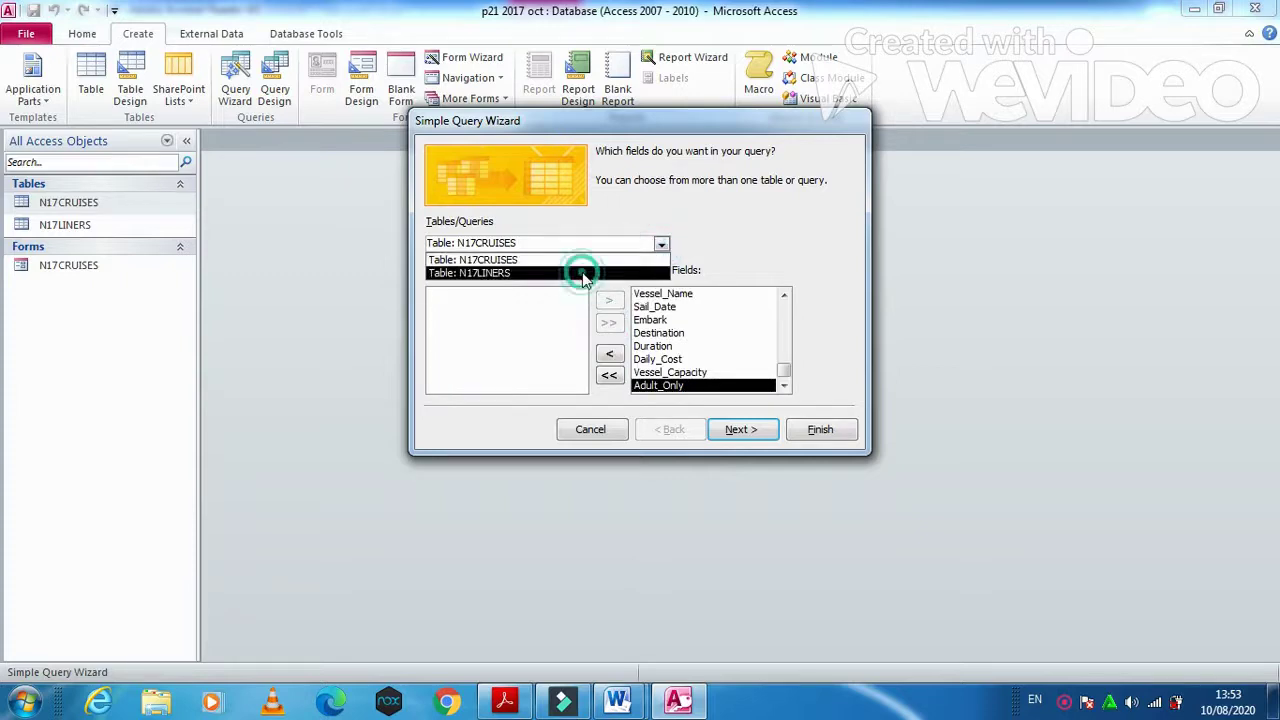
click(580, 272)
click(609, 323)
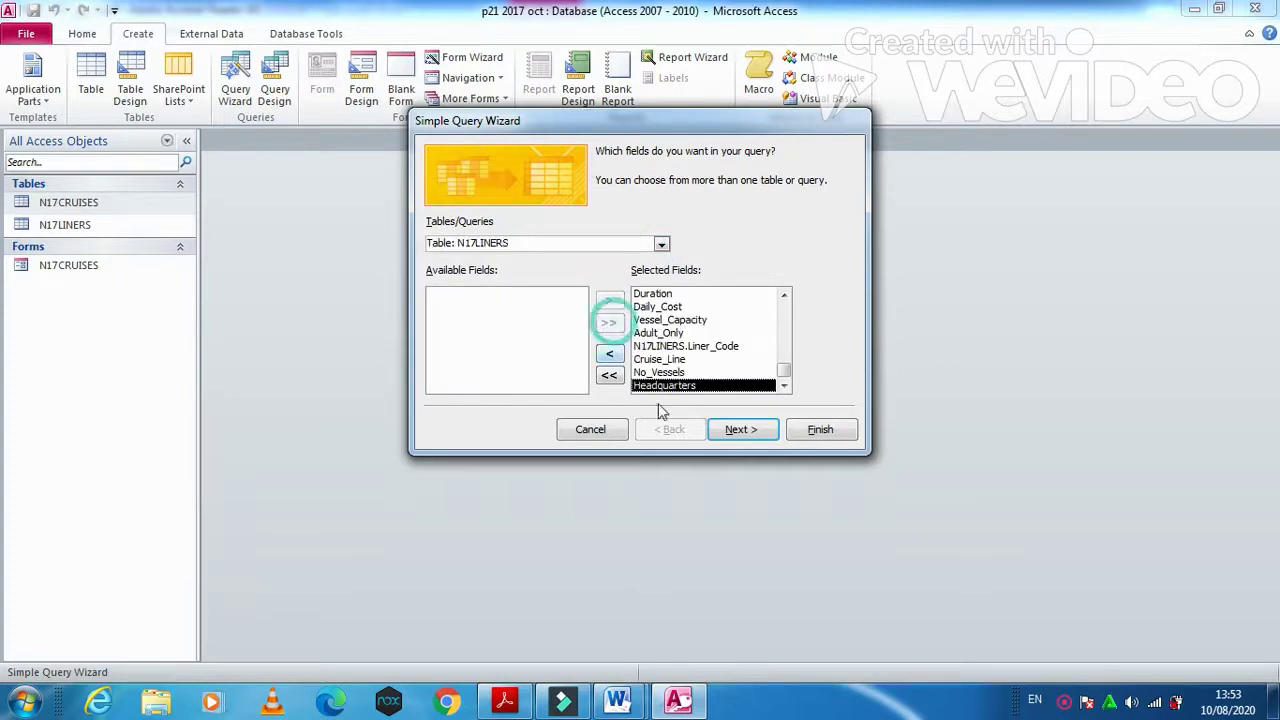
click(740, 430)
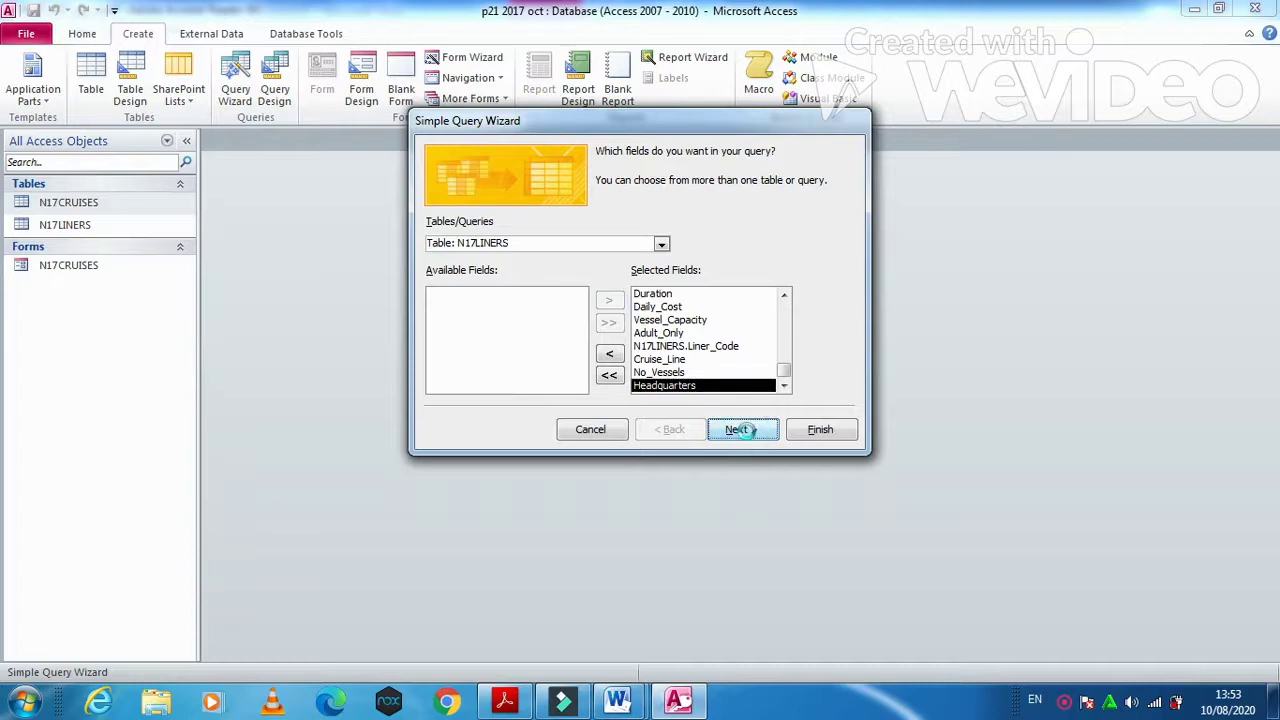
click(743, 430)
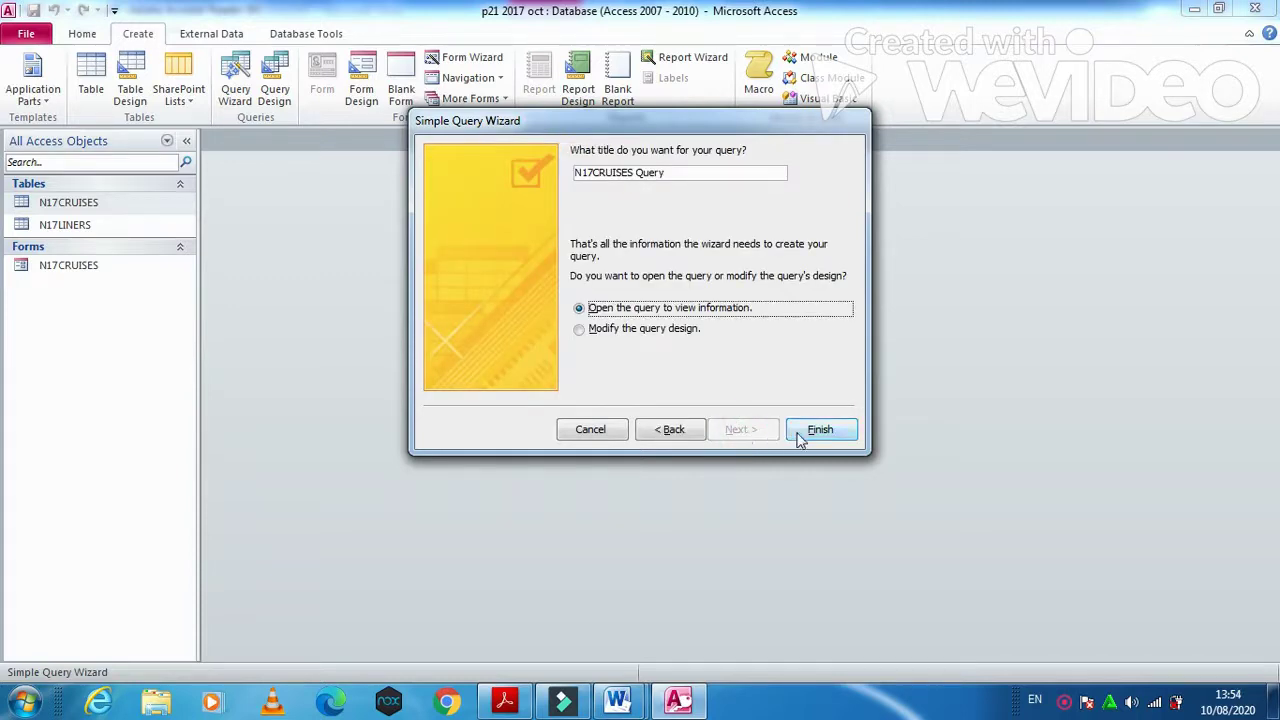
triple_click(677, 173)
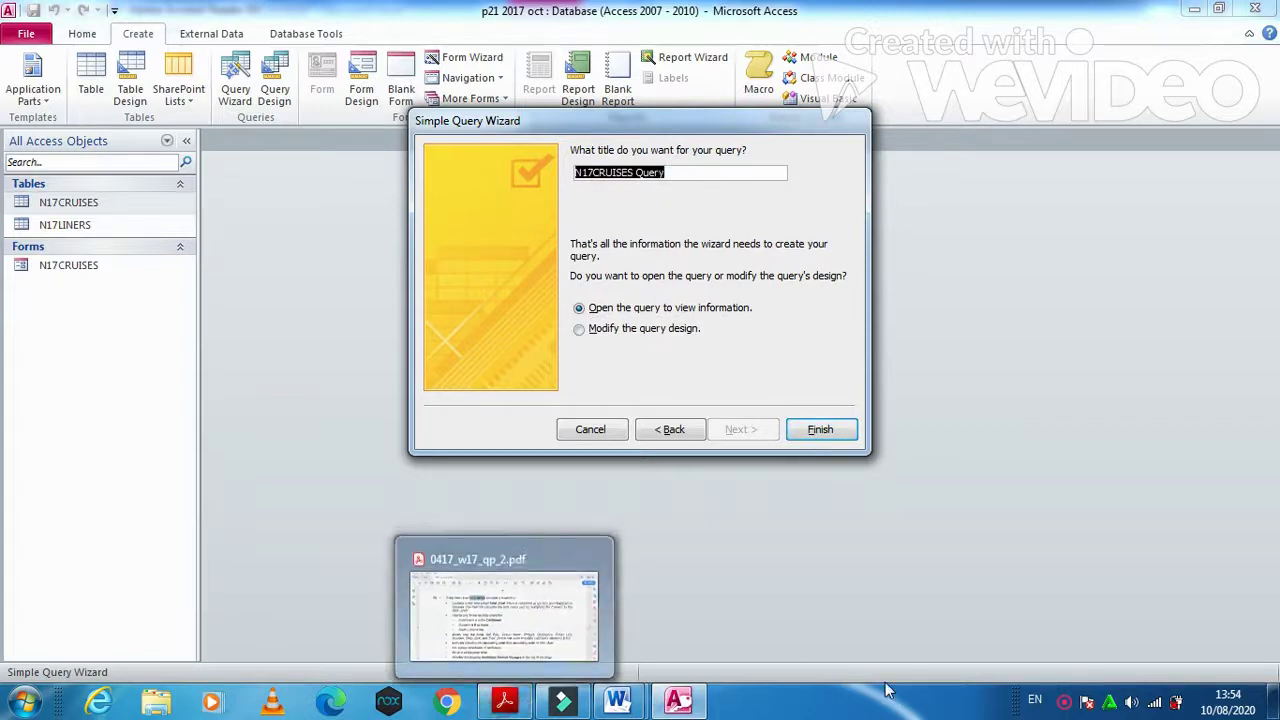
text(query 1)
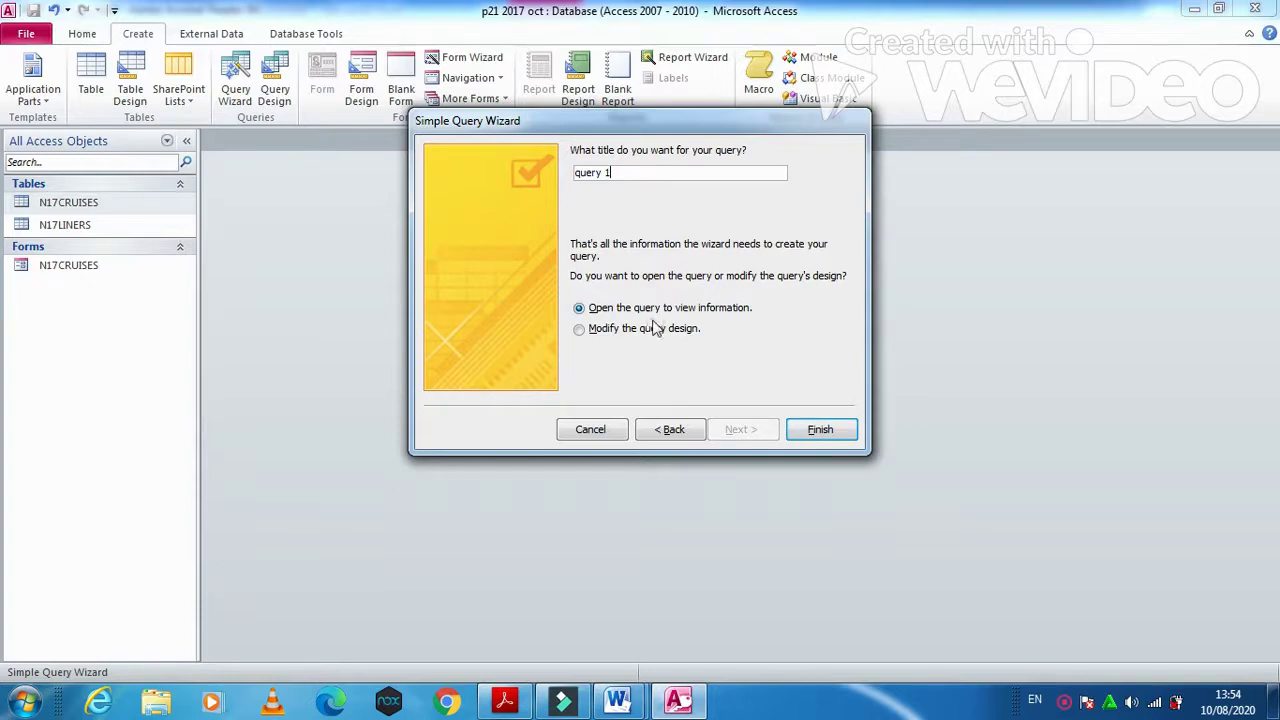
click(686, 330)
click(818, 430)
click(505, 700)
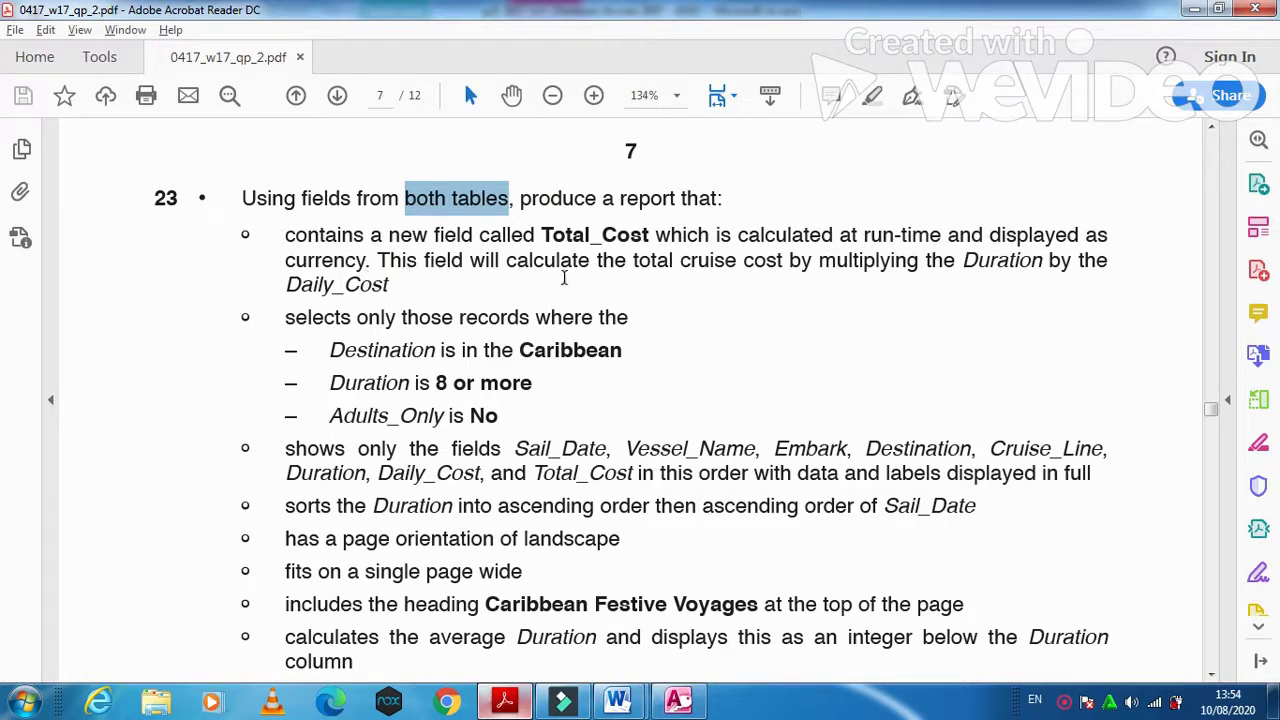
drag(681, 262, 1131, 277)
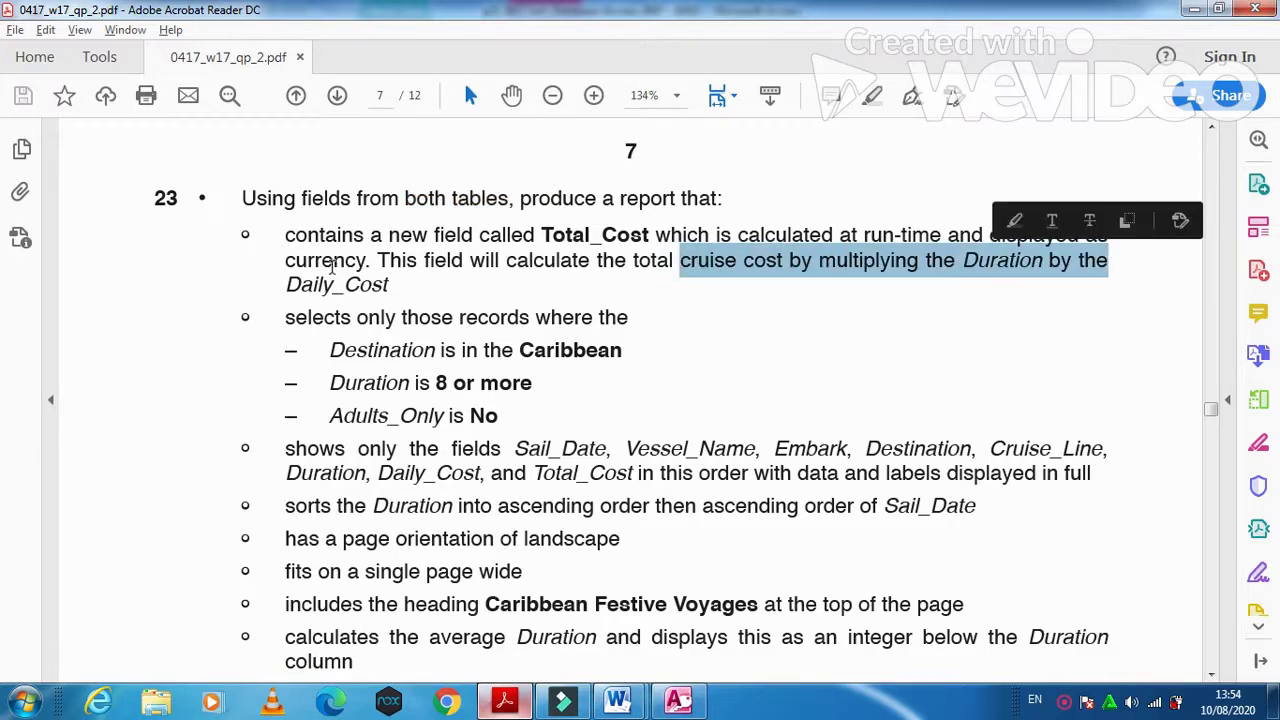
drag(298, 278, 452, 318)
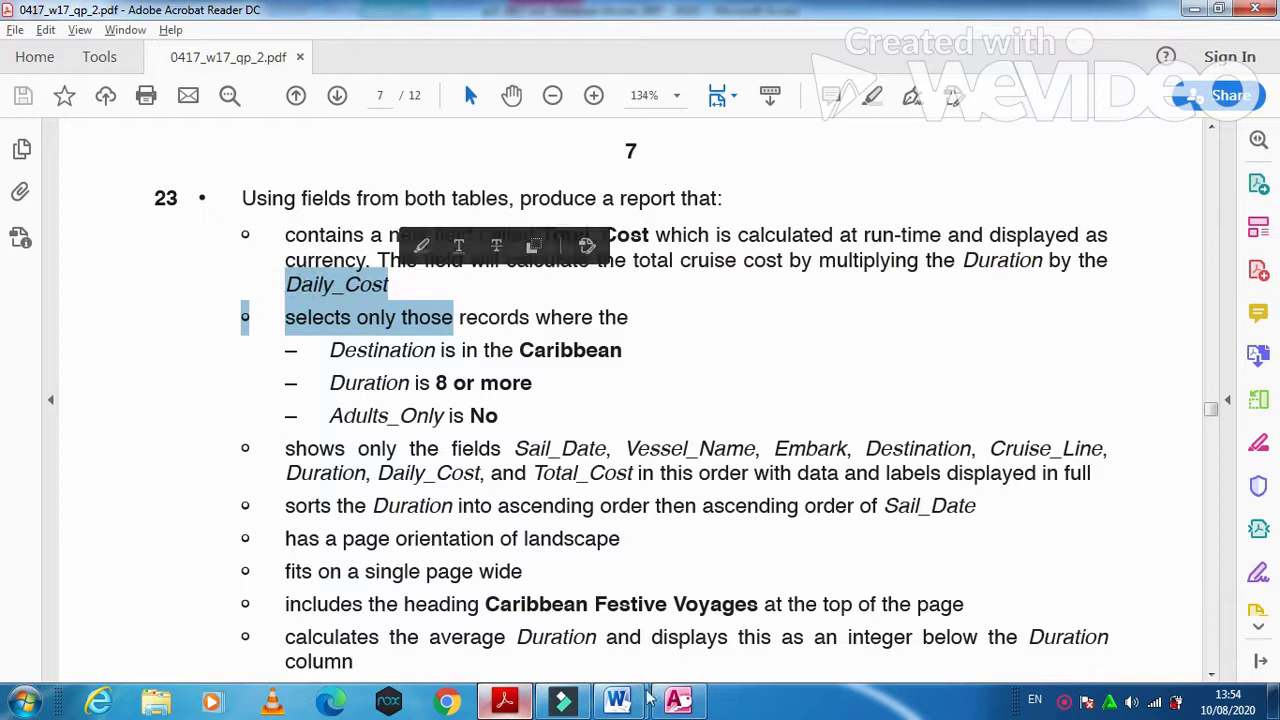
In query 1's design grid, select the empty Field cell after Headquarters and open the Expression Builder
click(678, 700)
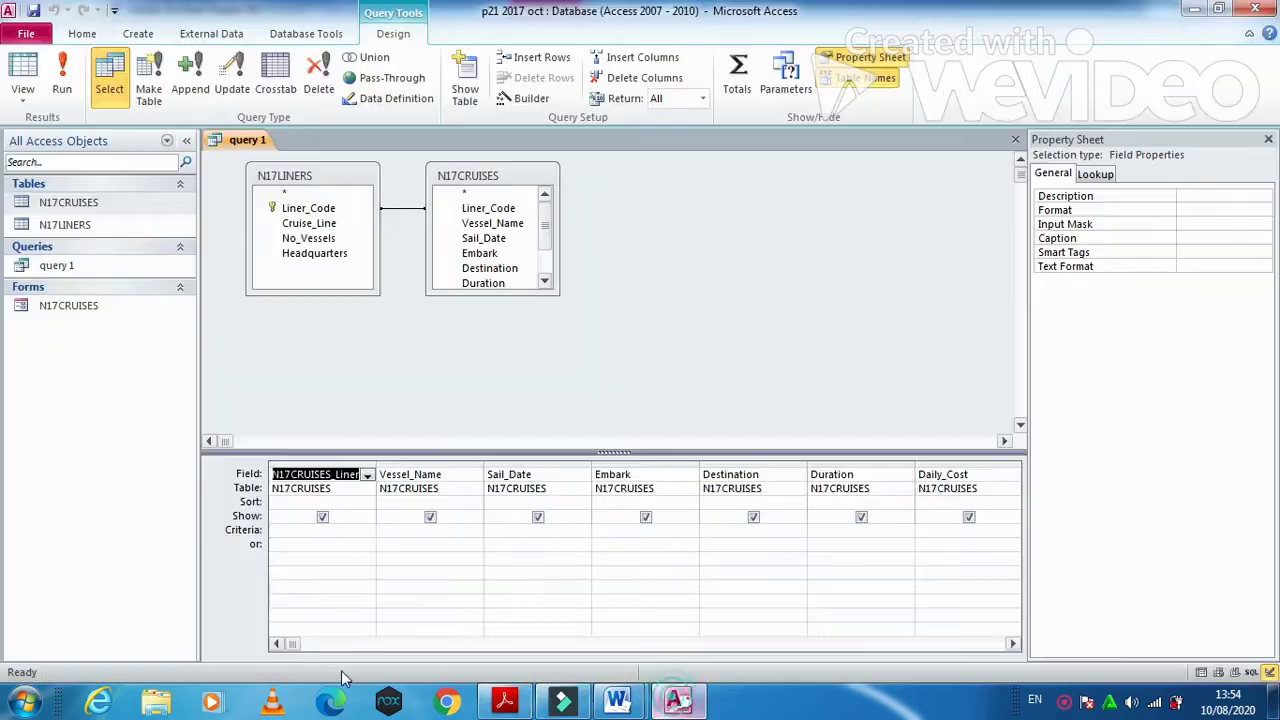
click(1013, 644)
click(1013, 644)
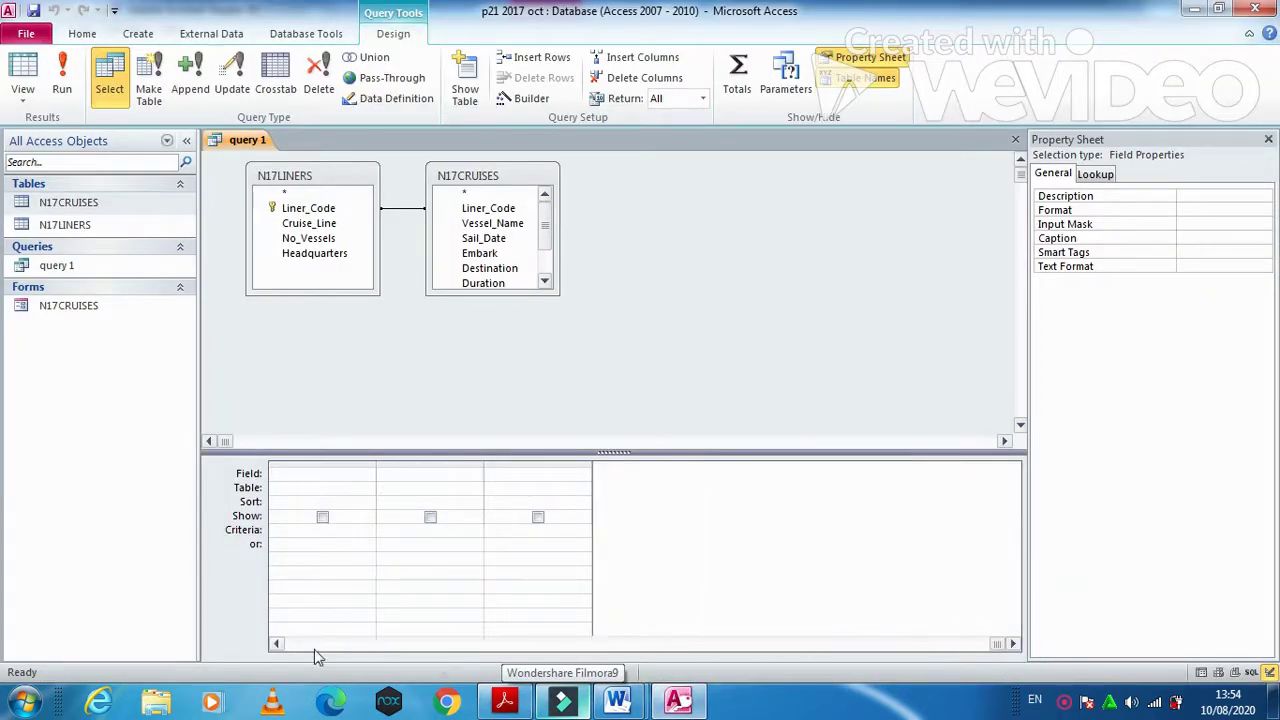
click(276, 644)
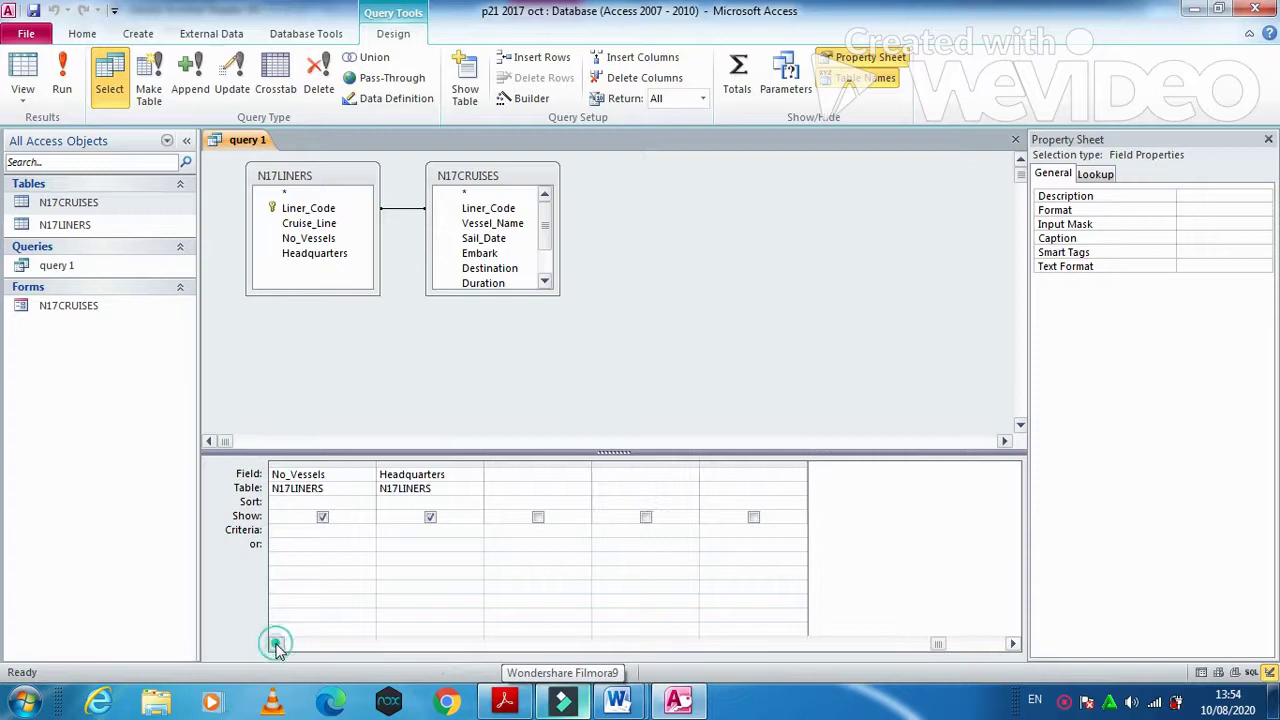
click(512, 473)
click(529, 99)
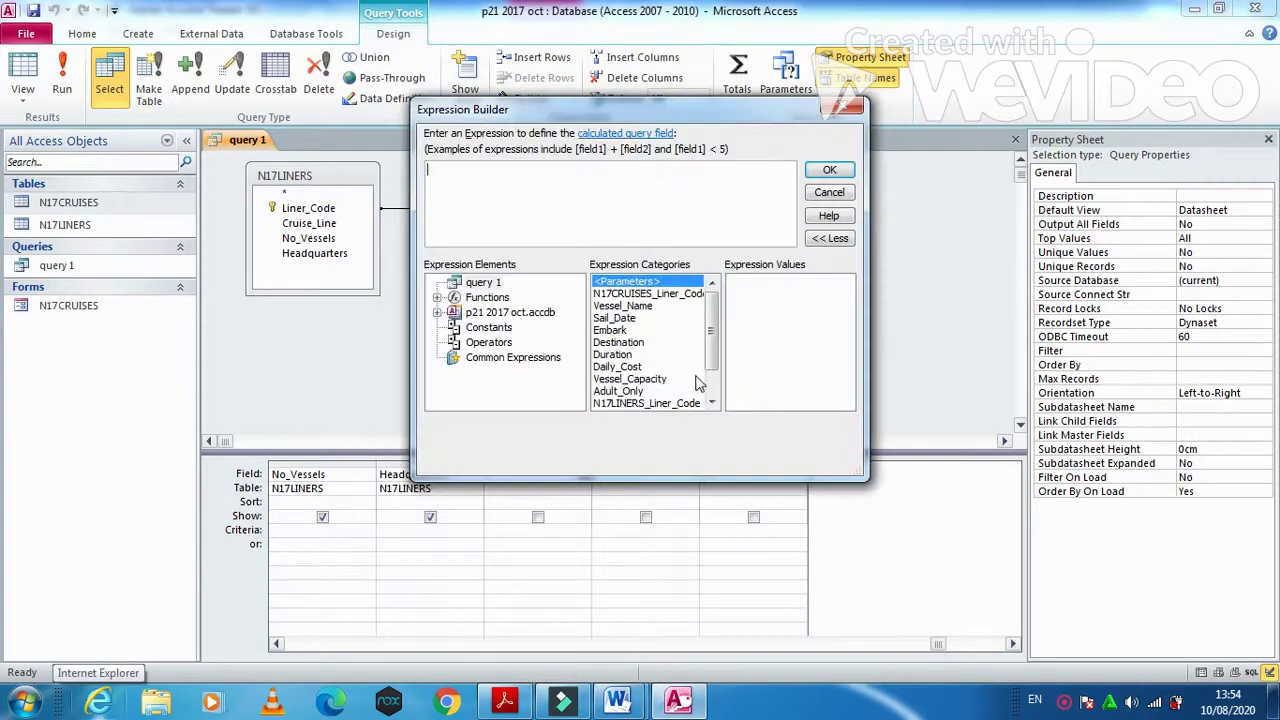
Build the expression [Duration] * [Daily_Cost] in the Expression Builder and confirm it with OK
double_click(614, 354)
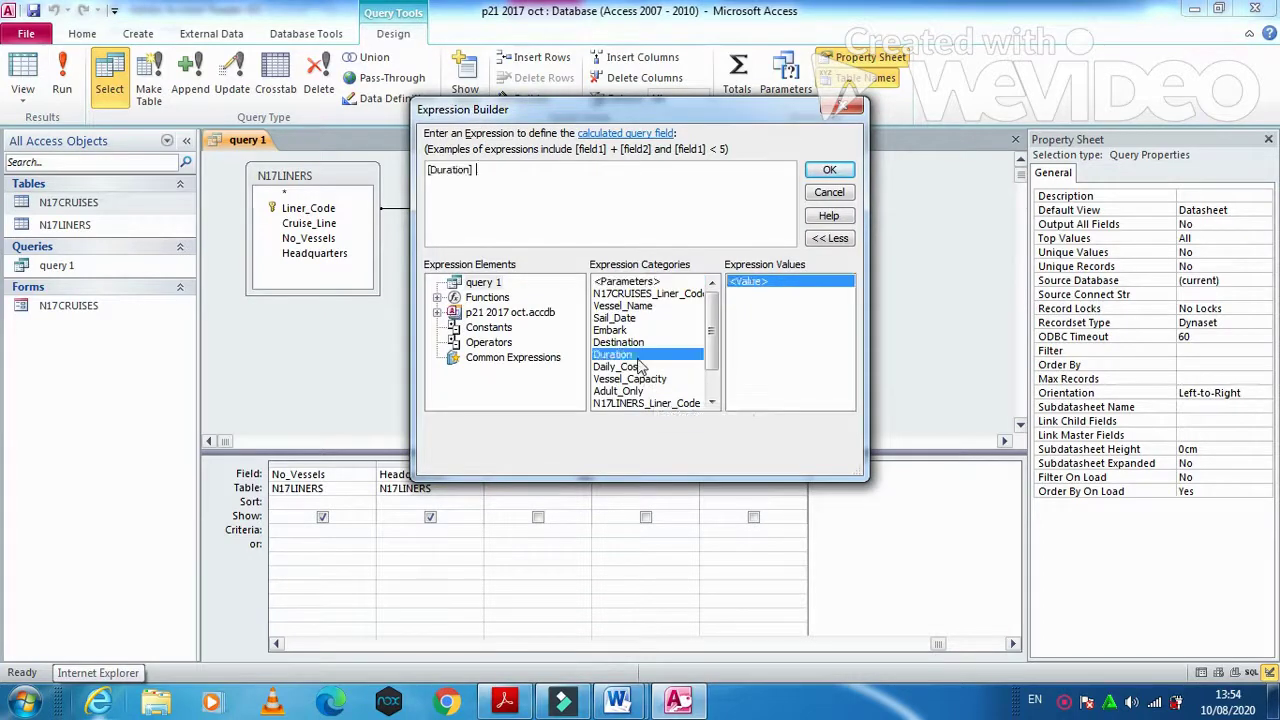
text(*)
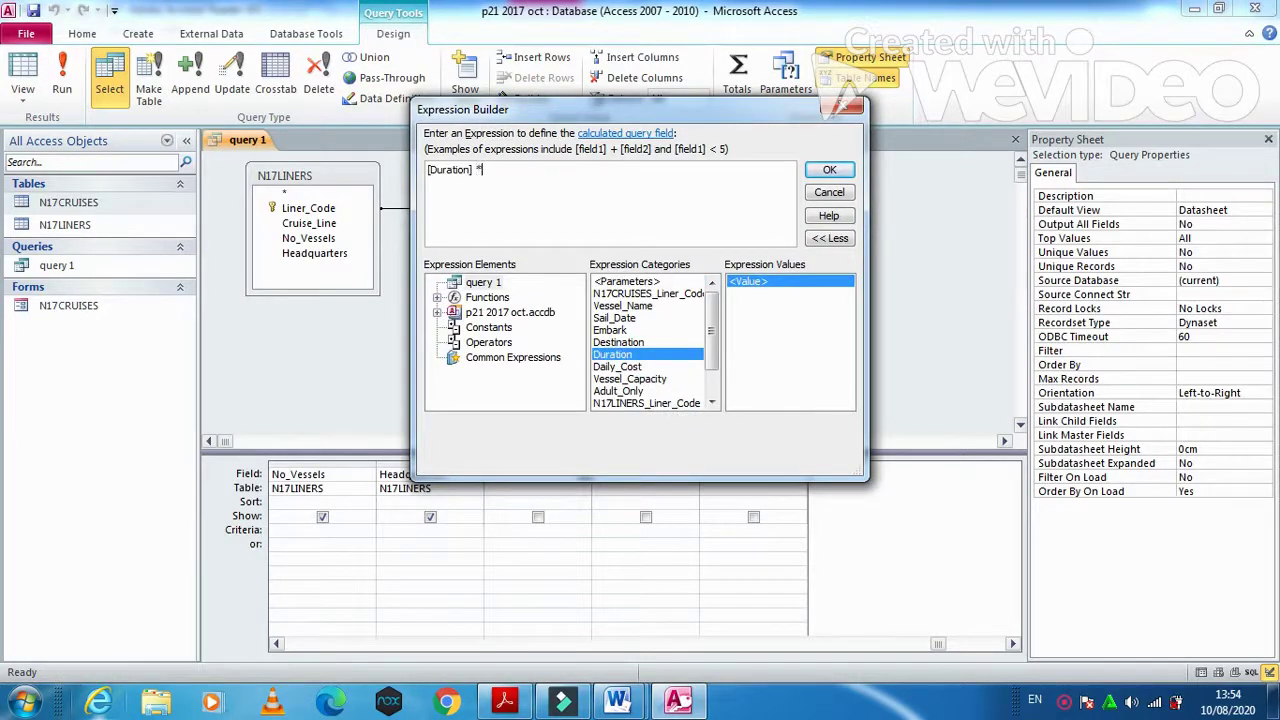
double_click(617, 366)
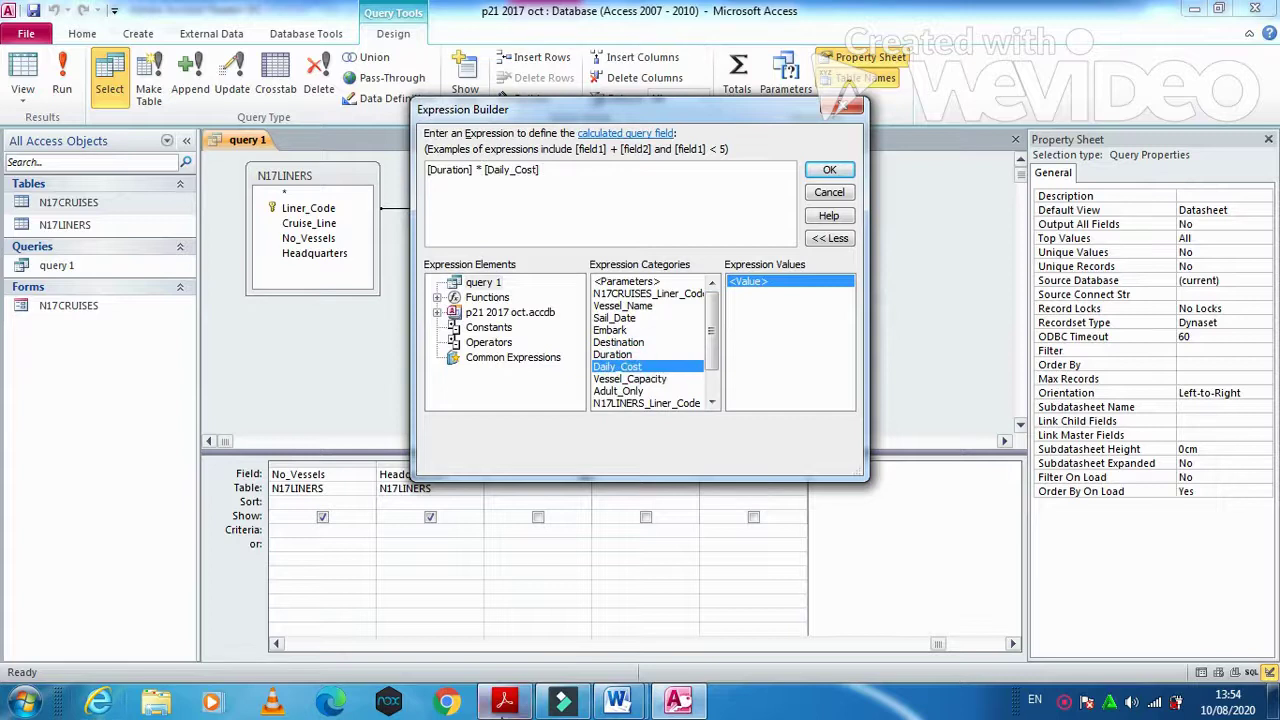
click(504, 700)
click(975, 262)
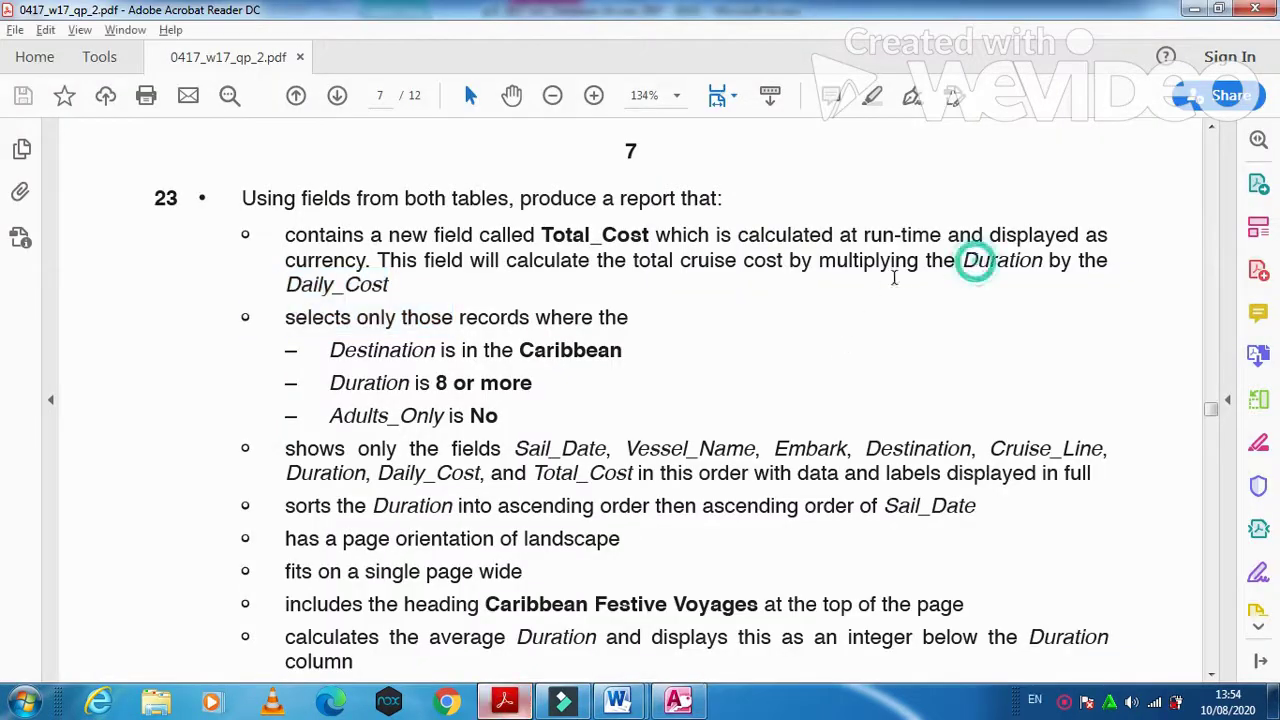
click(356, 285)
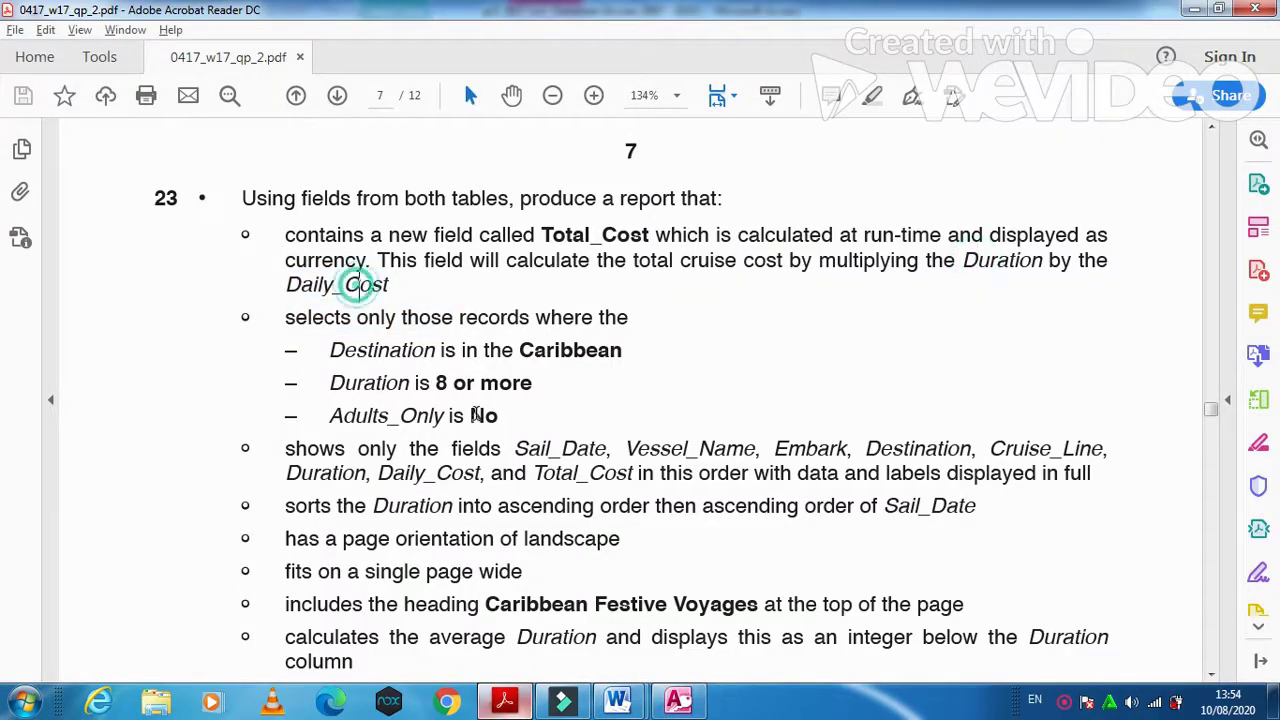
click(505, 700)
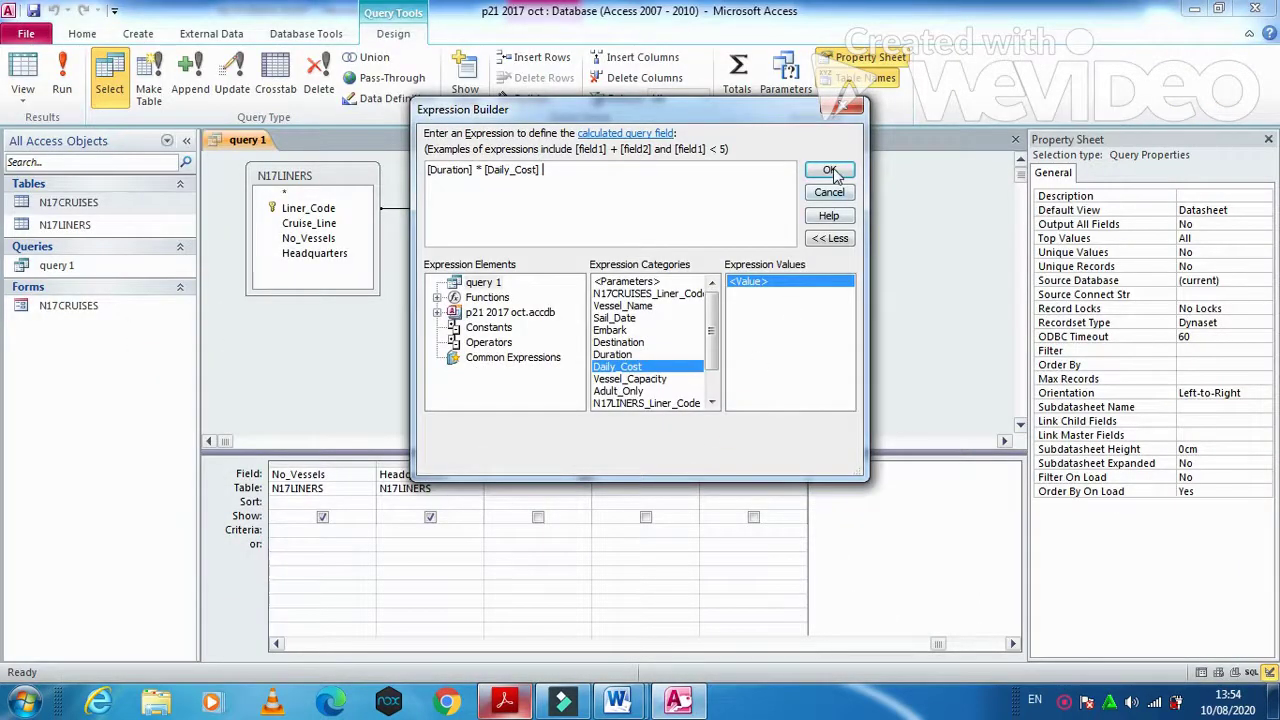
click(833, 168)
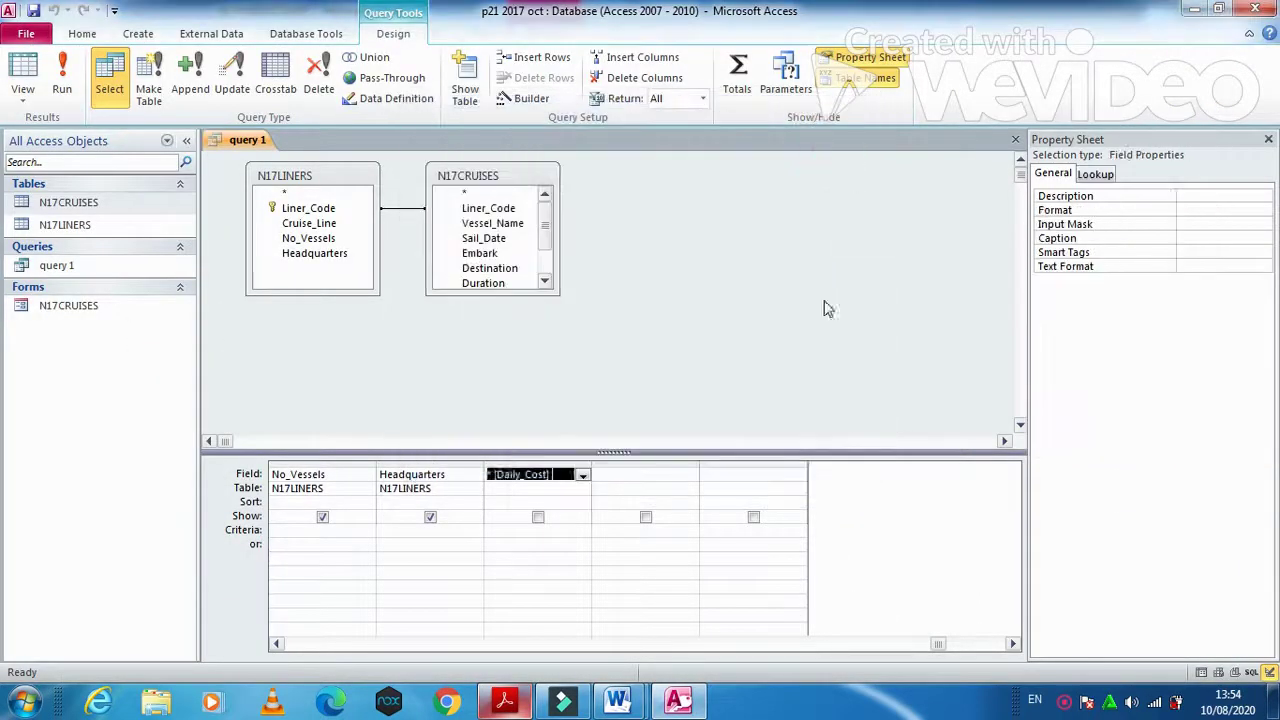
Rename Expr1 to Total_Cost, run the query to check its values, then return to Design view
double_click(503, 476)
text(Total_Cost)
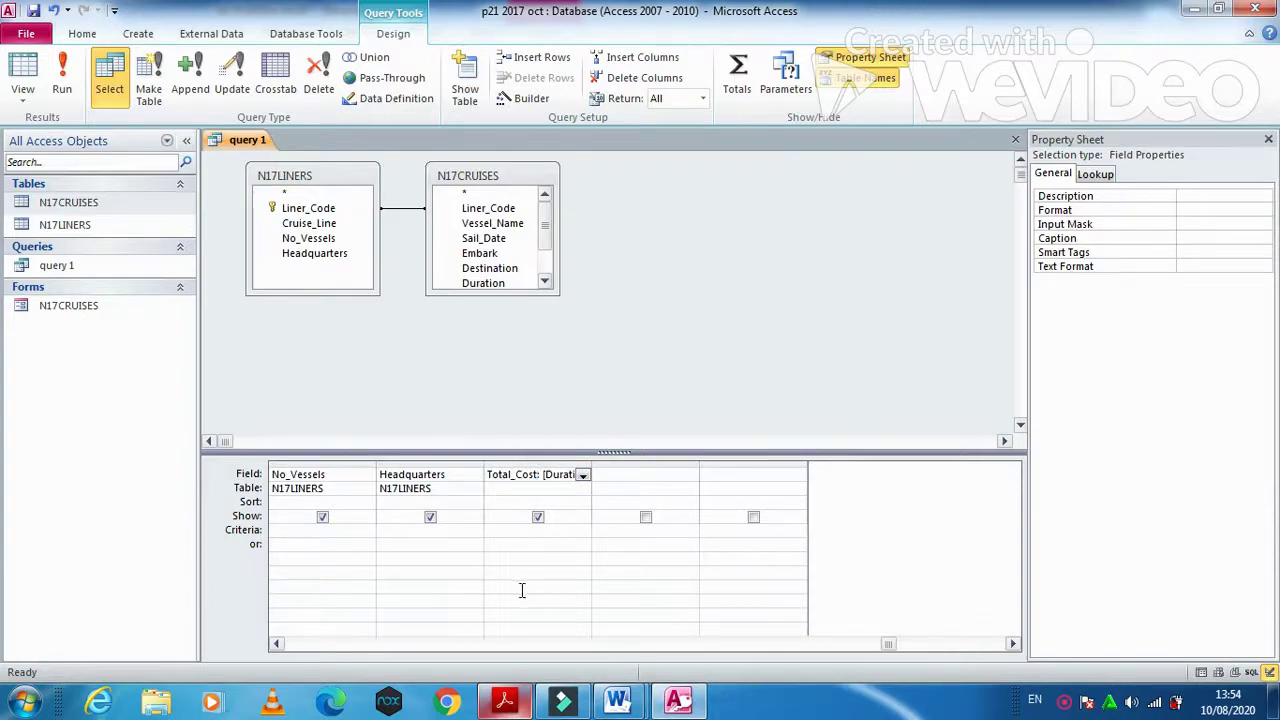
click(504, 702)
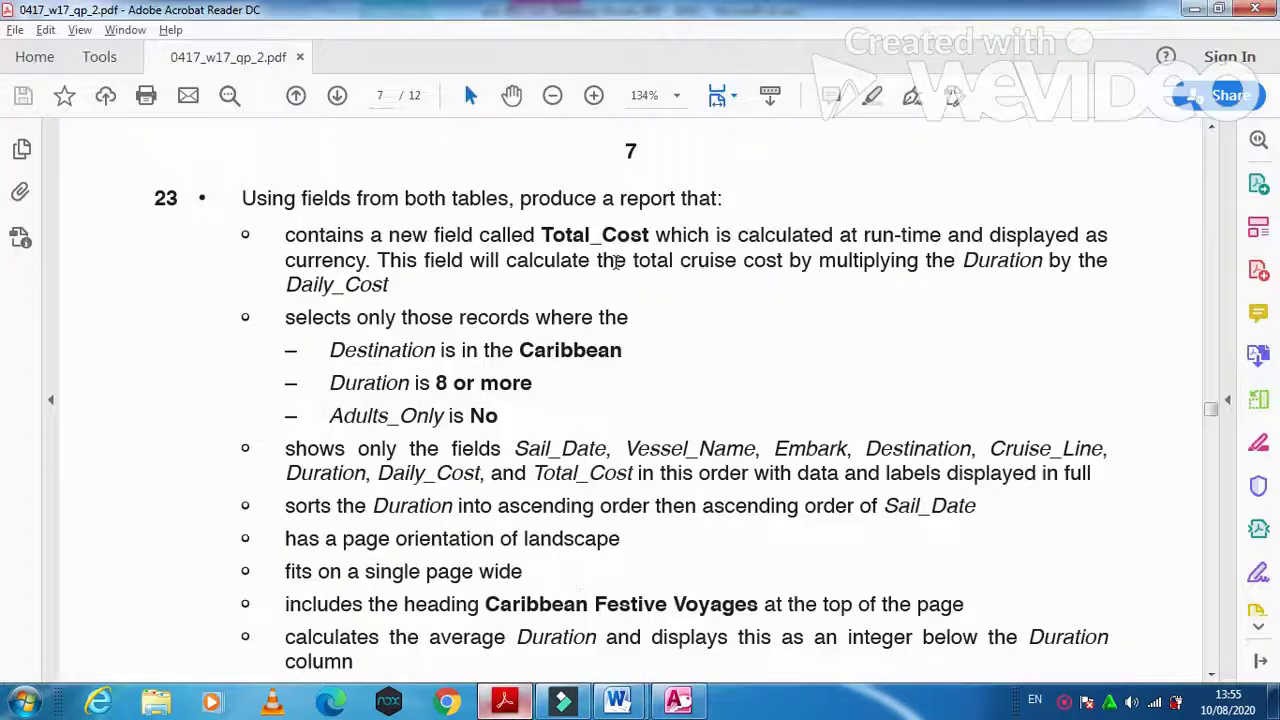
click(513, 706)
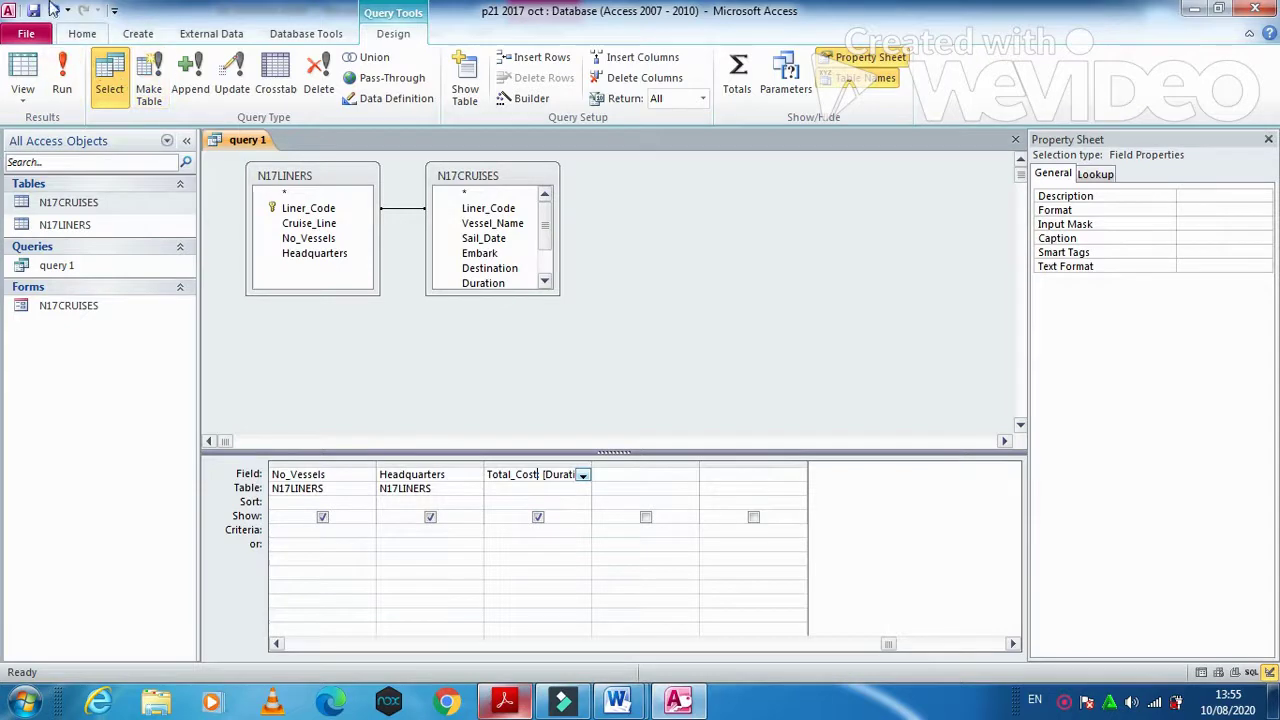
click(62, 78)
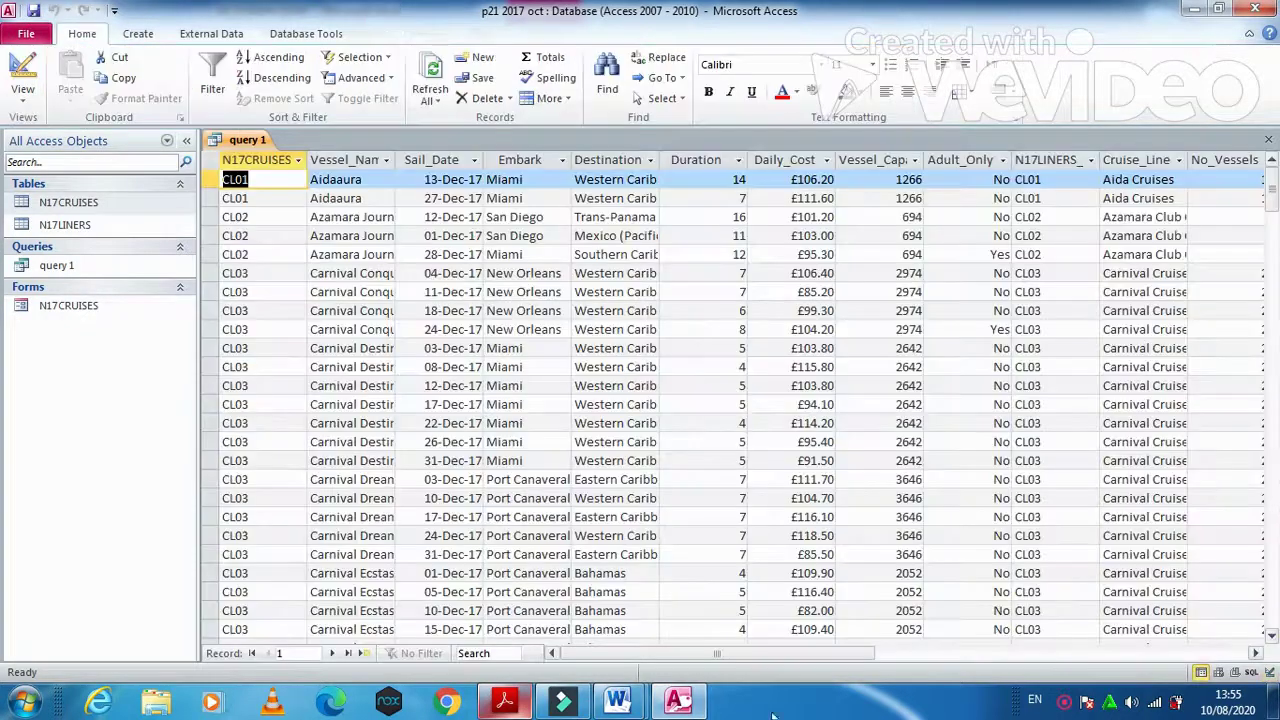
drag(683, 655, 858, 668)
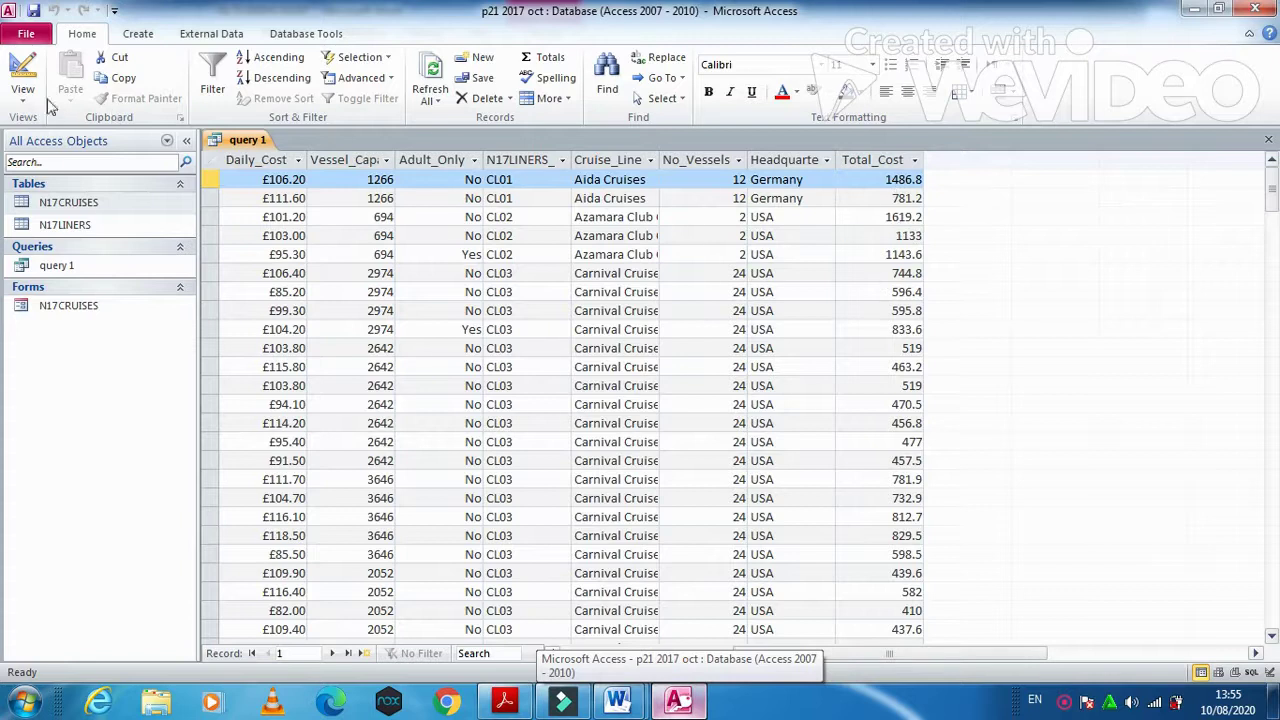
click(24, 66)
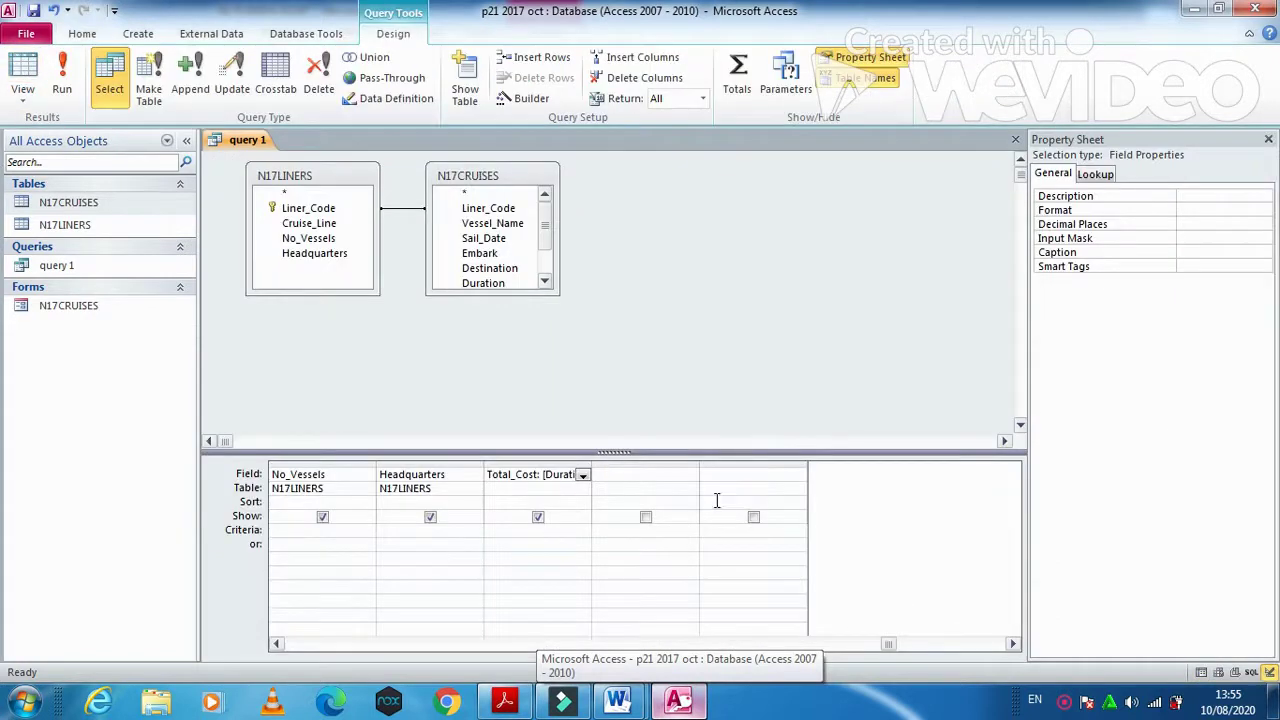
Format Total_Cost as Currency with 2 decimal places, check the results, and return to Design view
click(1250, 207)
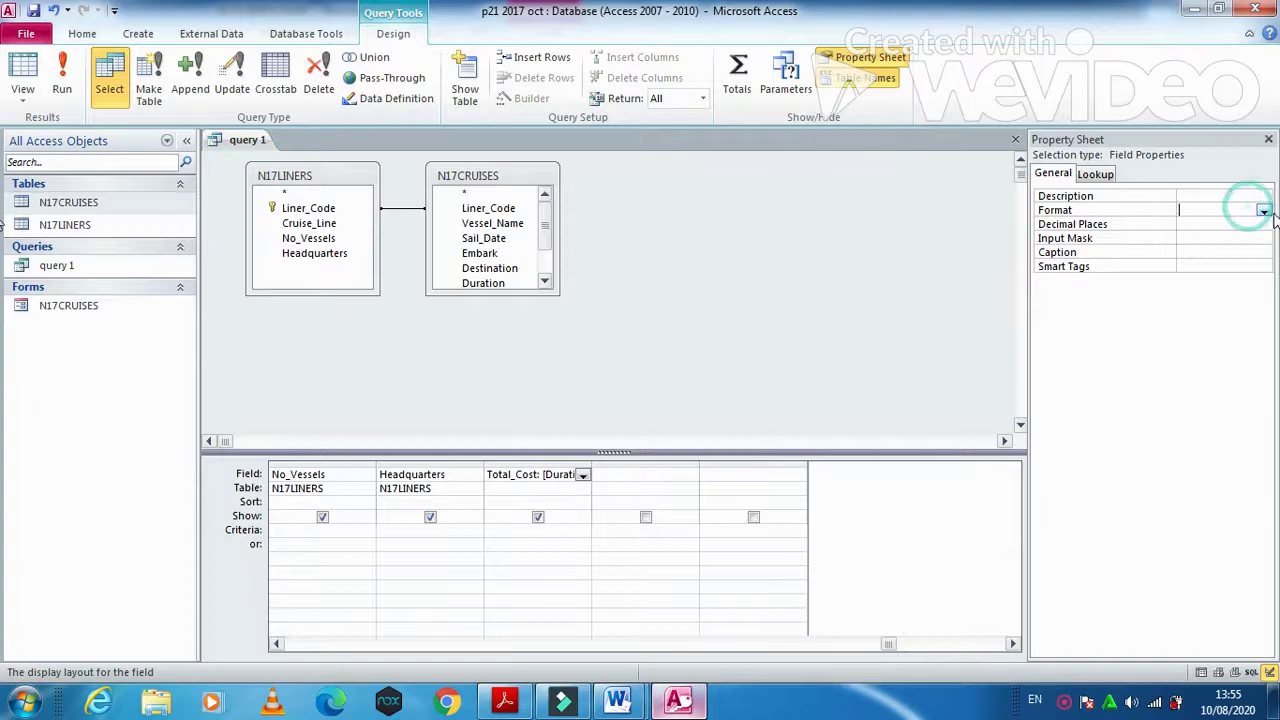
click(1264, 210)
click(1235, 236)
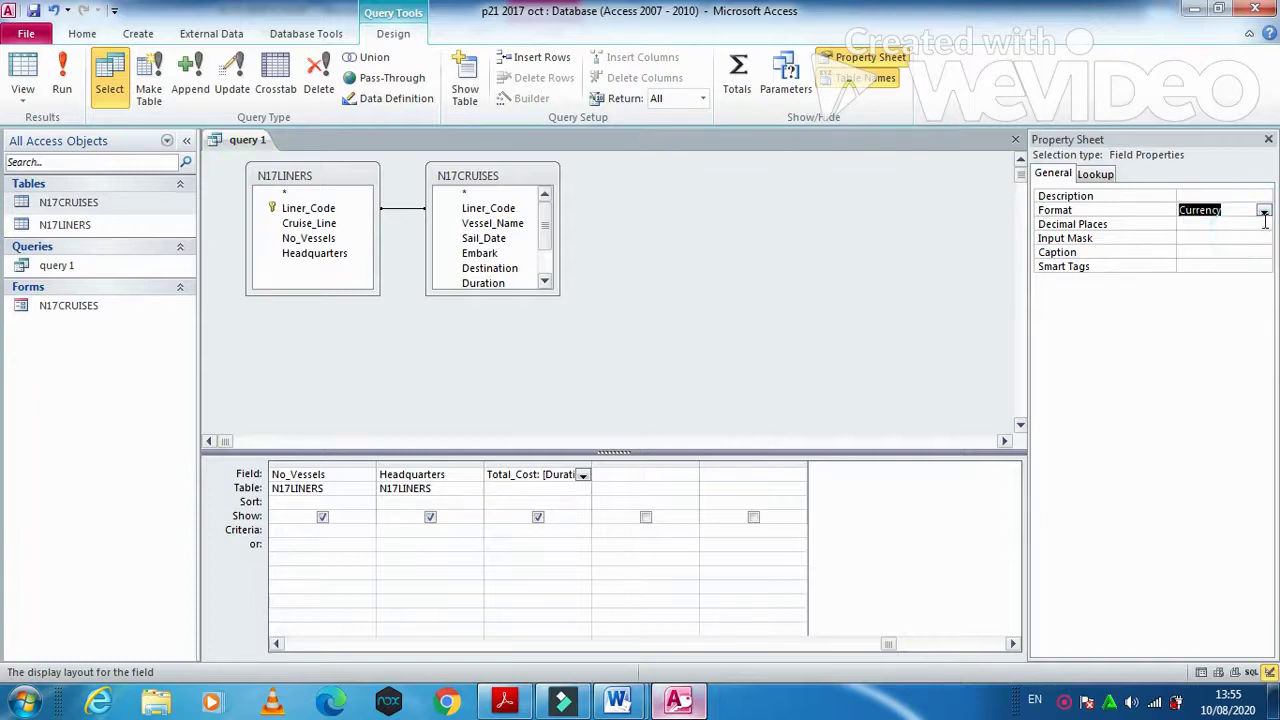
click(1230, 224)
click(1264, 224)
click(1203, 270)
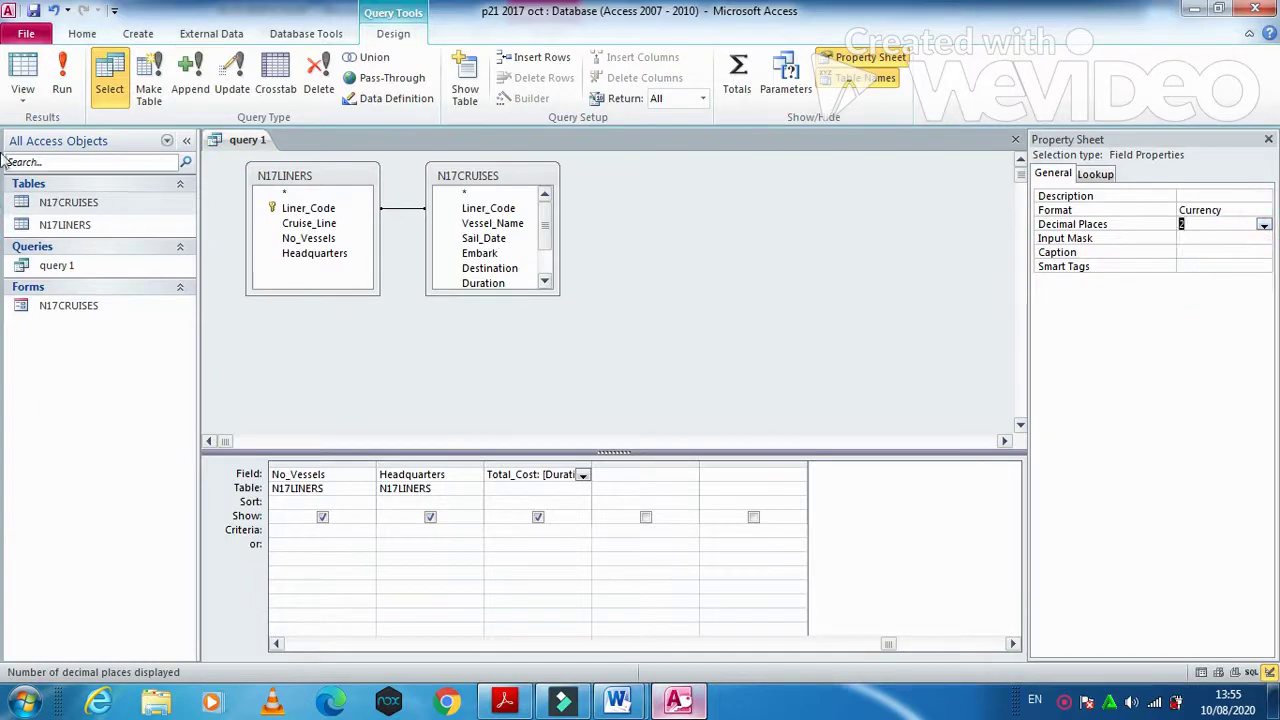
click(55, 88)
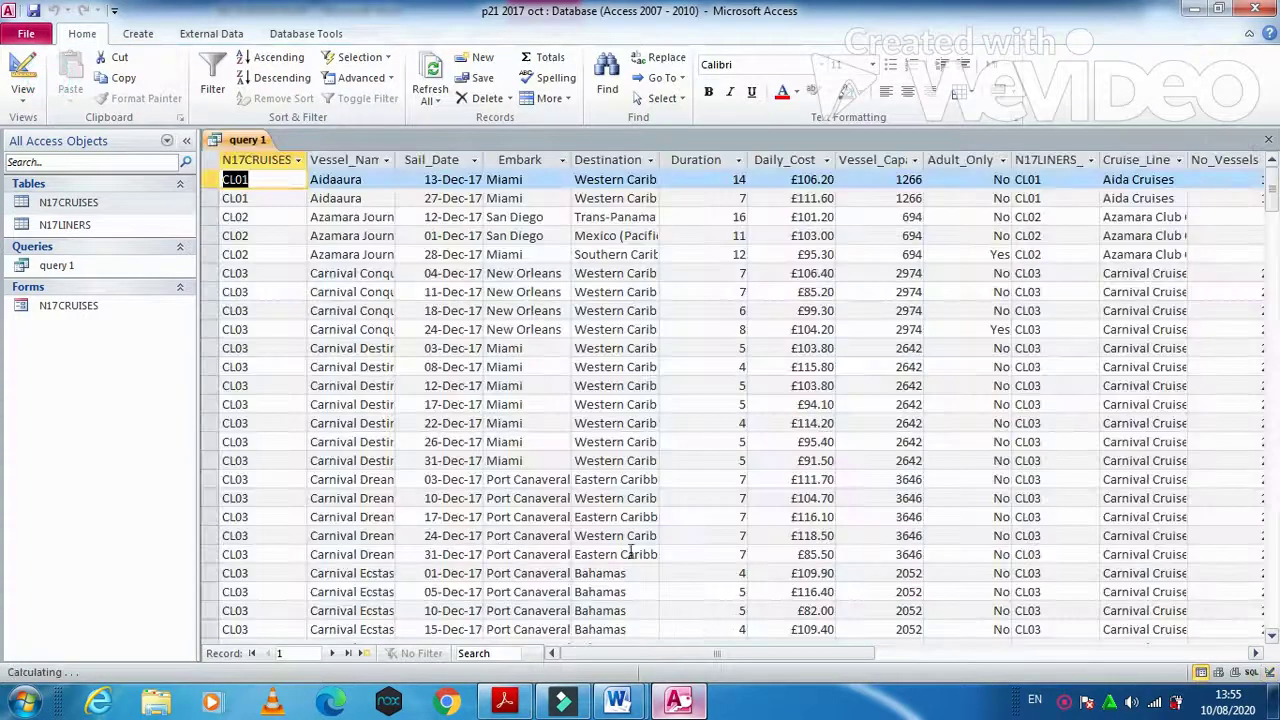
drag(694, 654, 815, 657)
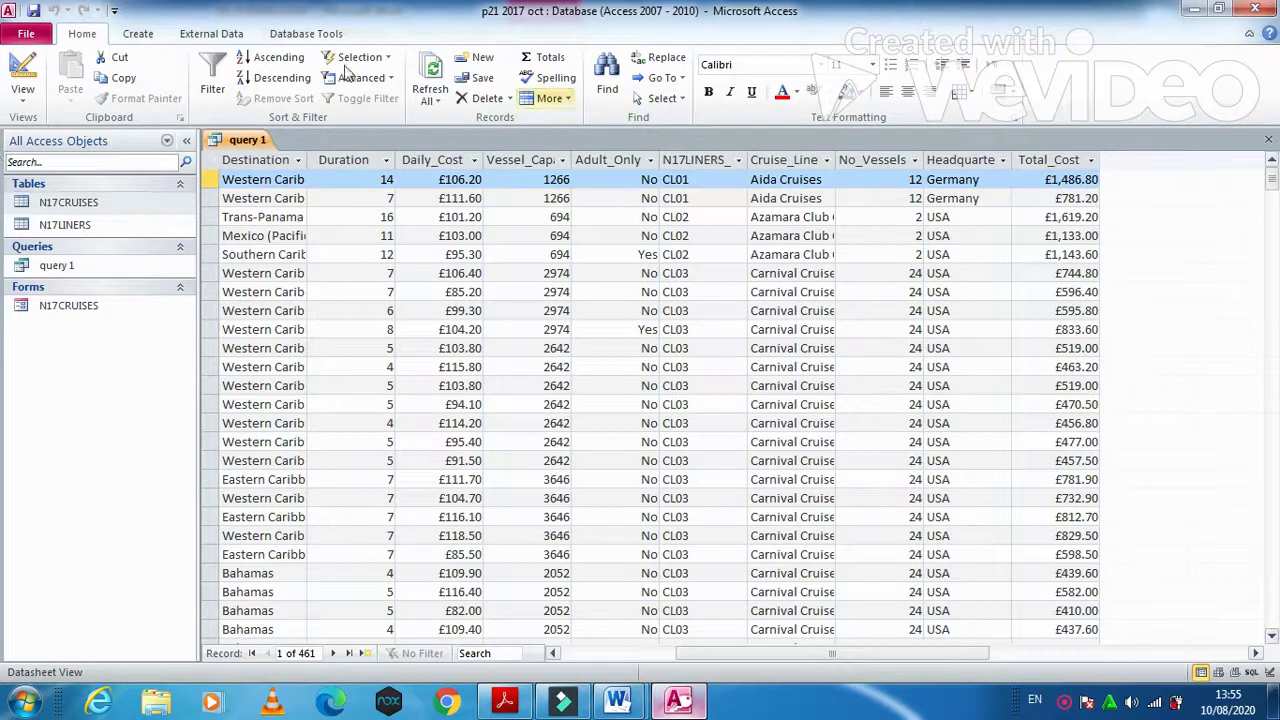
click(25, 66)
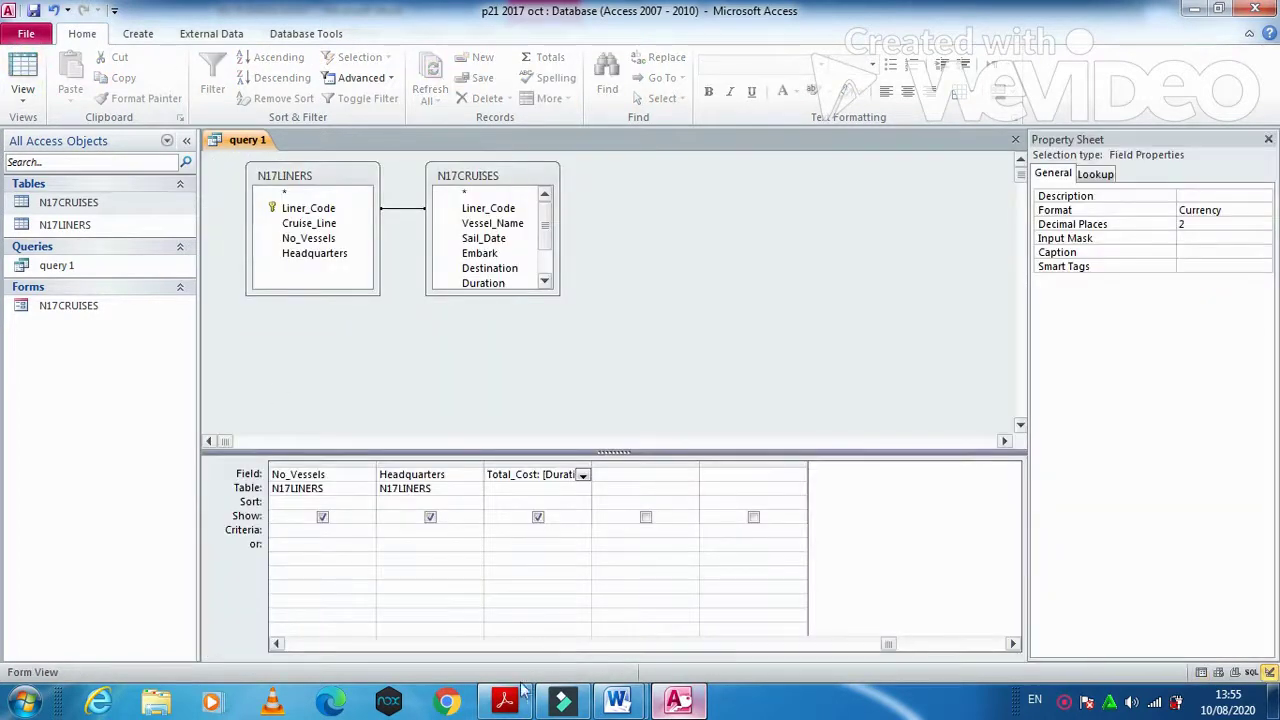
Highlight the word Caribbean in the question paper for use as a criterion
key(alt+Tab)
scroll(458, 572, down, 1)
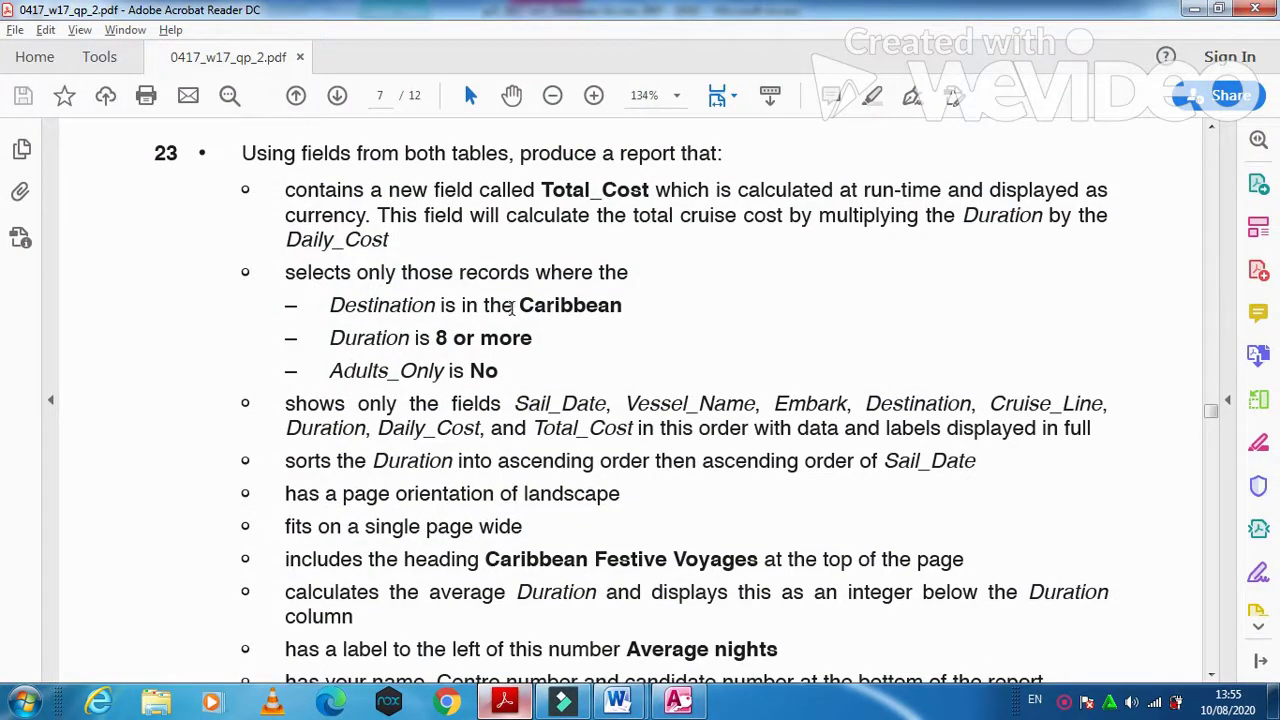
drag(517, 307, 622, 338)
key(ctrl+c)
key(alt+Tab)
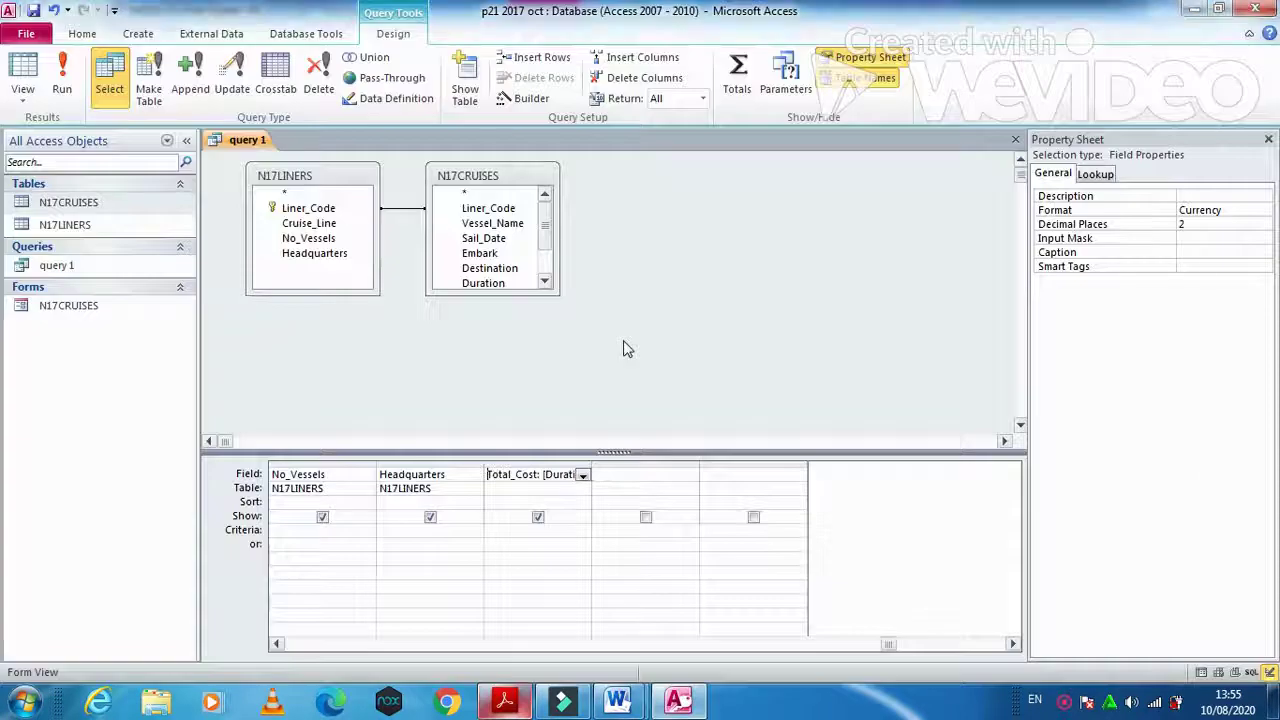
Paste Caribbean as the Destination criterion in query 1's grid
click(280, 645)
click(280, 645)
click(280, 645)
click(280, 645)
click(280, 645)
click(280, 645)
click(309, 531)
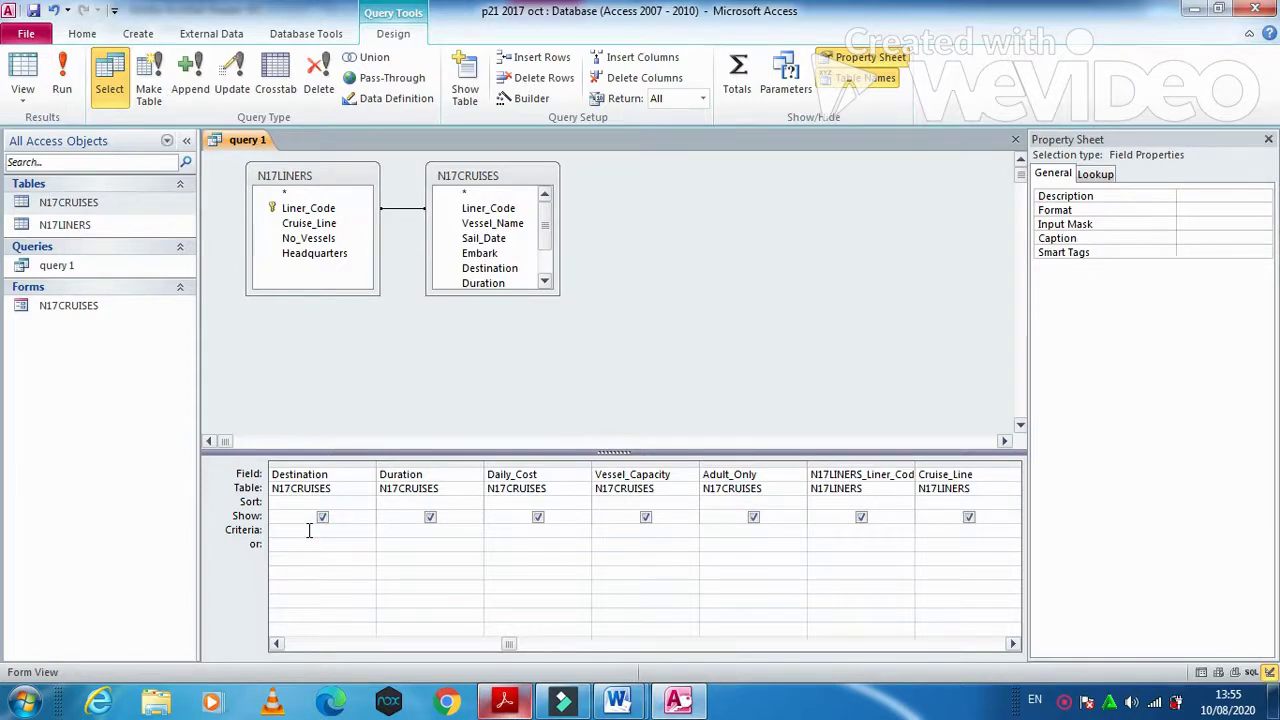
key(alt+Tab)
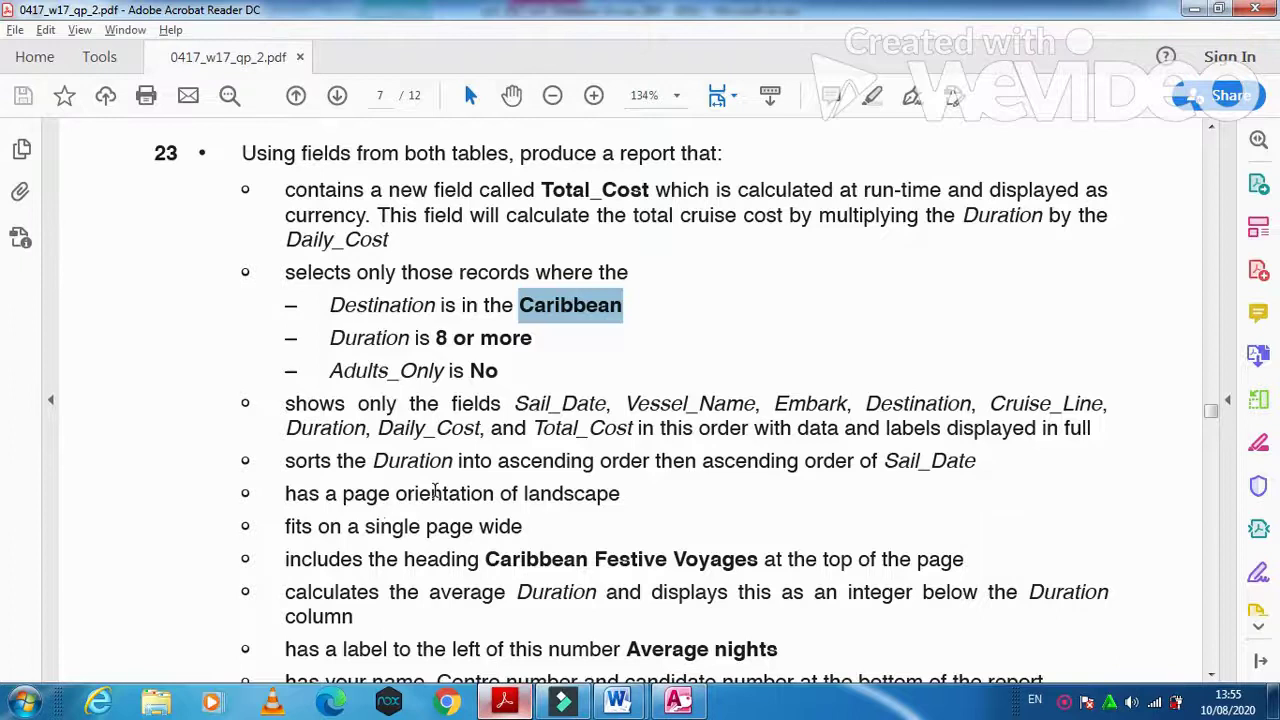
key(alt+Tab)
key(ctrl+v)
key(alt+Tab)
key(alt+Tab)
Add the Duration >=8 and Adult_Only No criteria, then run the query
click(388, 531)
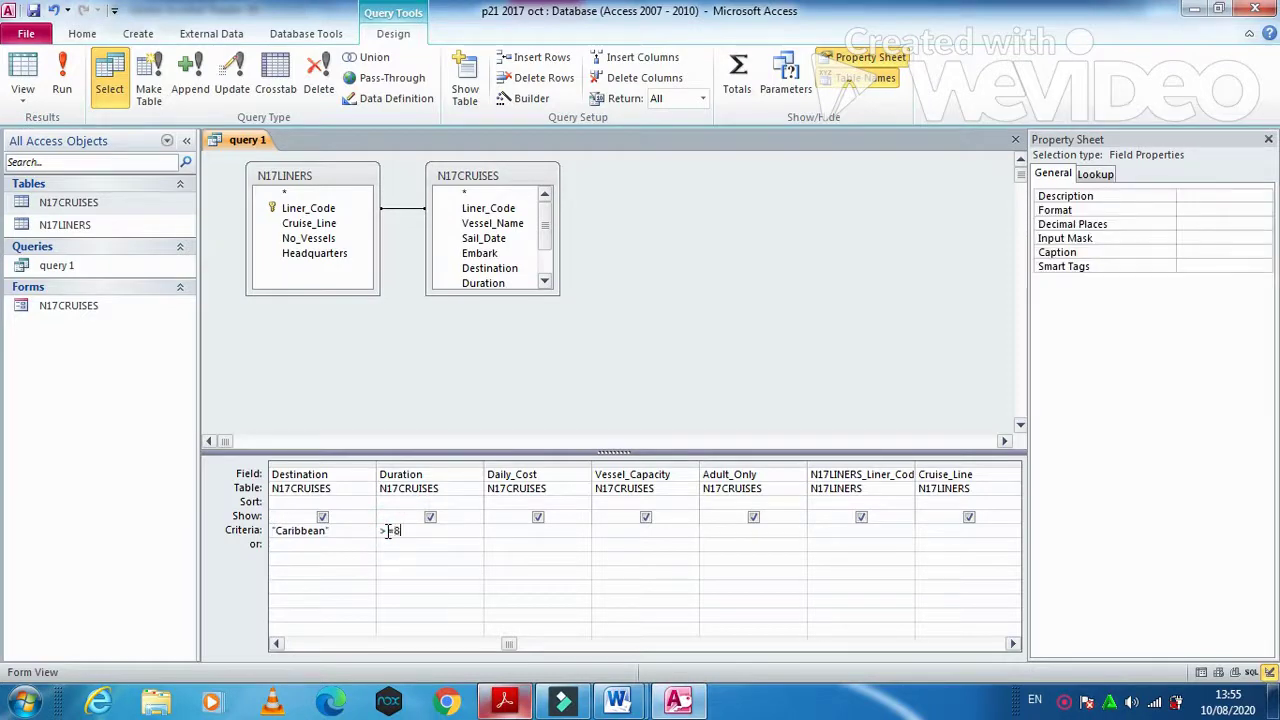
key(alt+Tab)
key(alt+Tab)
click(727, 531)
text(no)
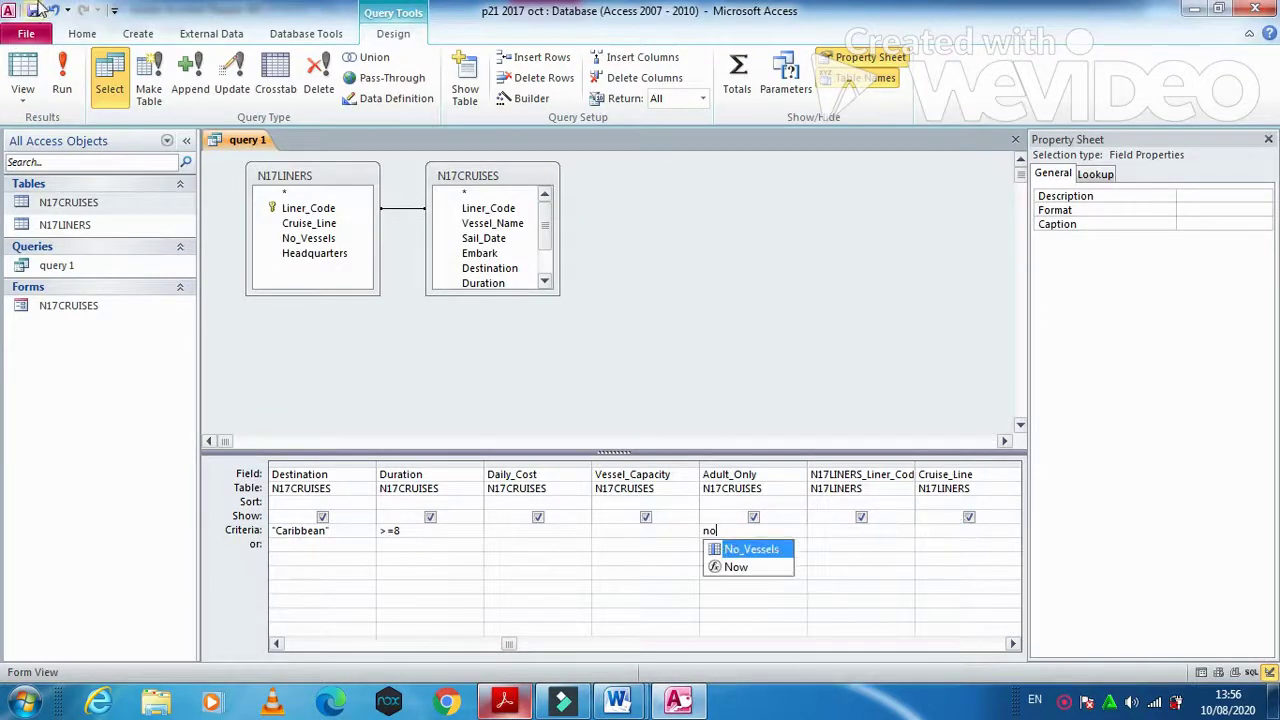
key(Escape)
click(61, 84)
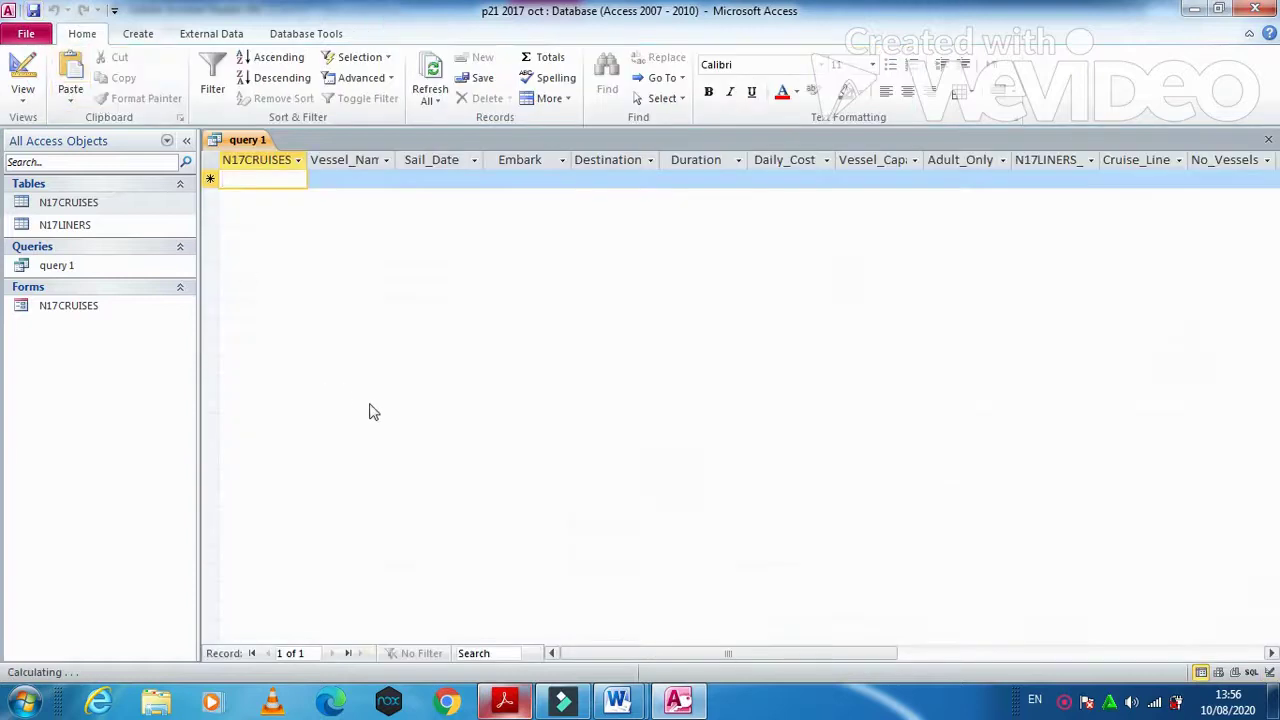
Change the Destination criterion to "*Caribbean" with a wildcard and rerun the query
click(22, 75)
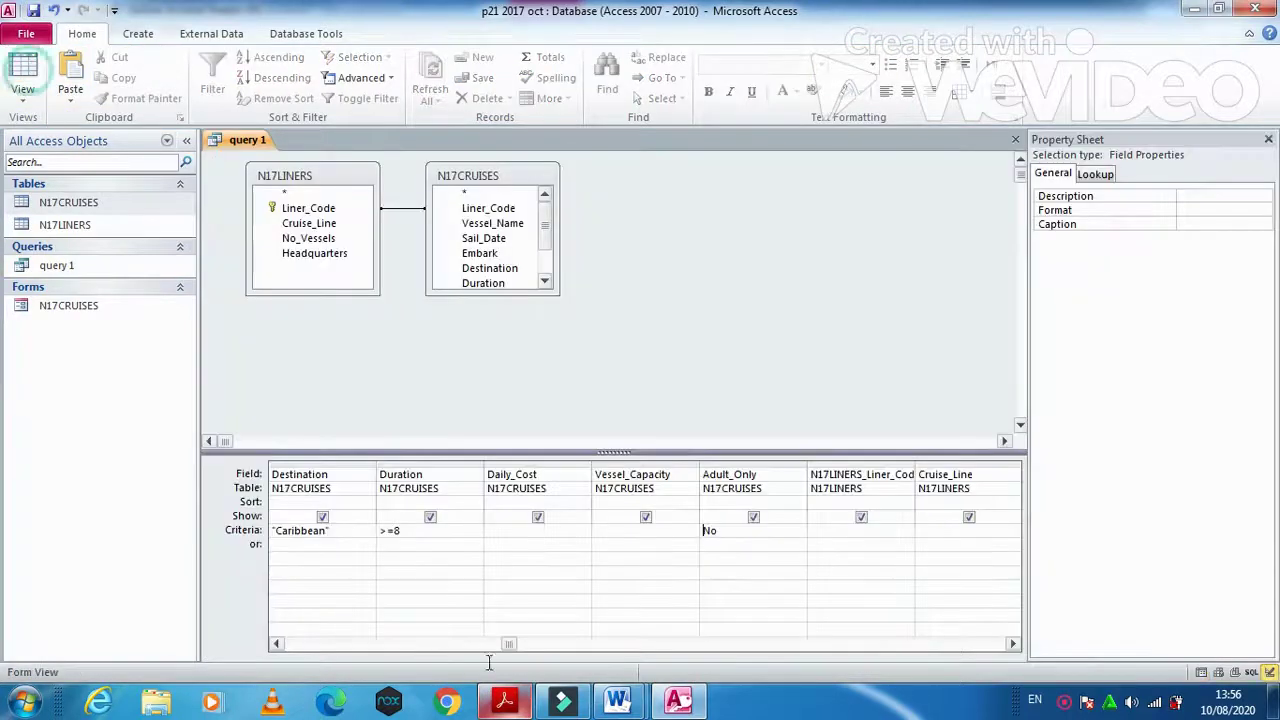
click(504, 700)
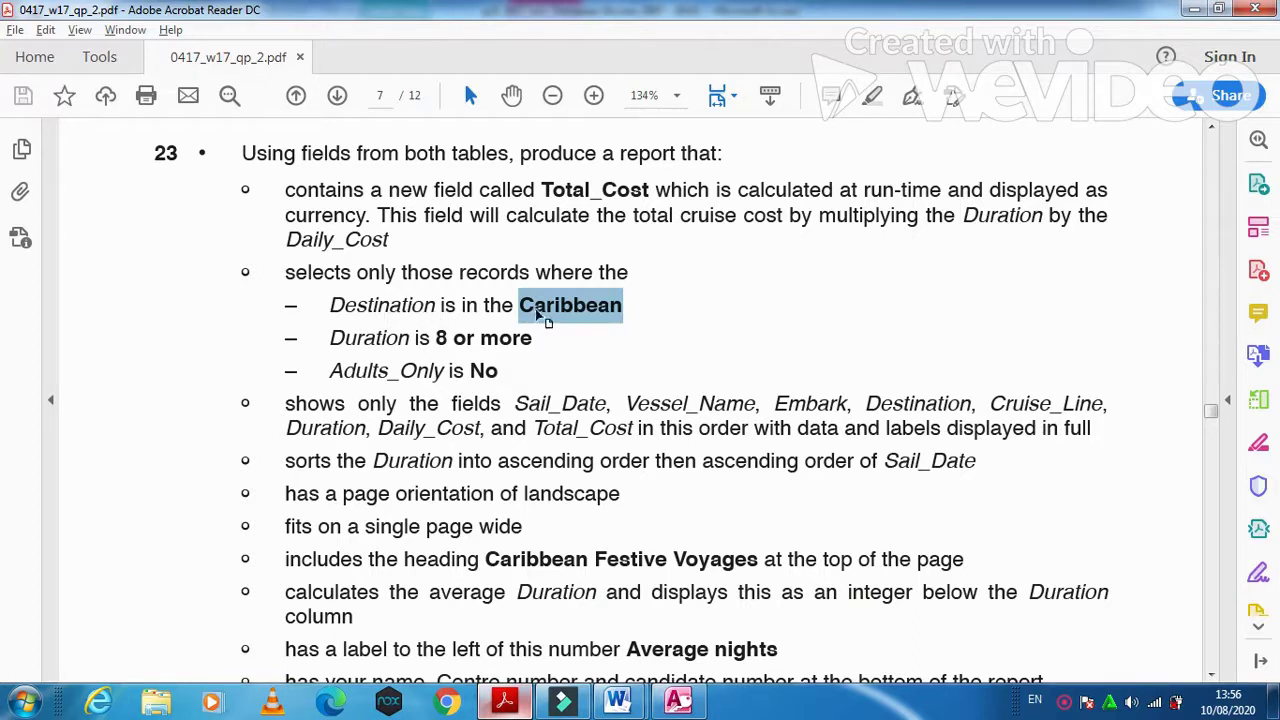
click(504, 700)
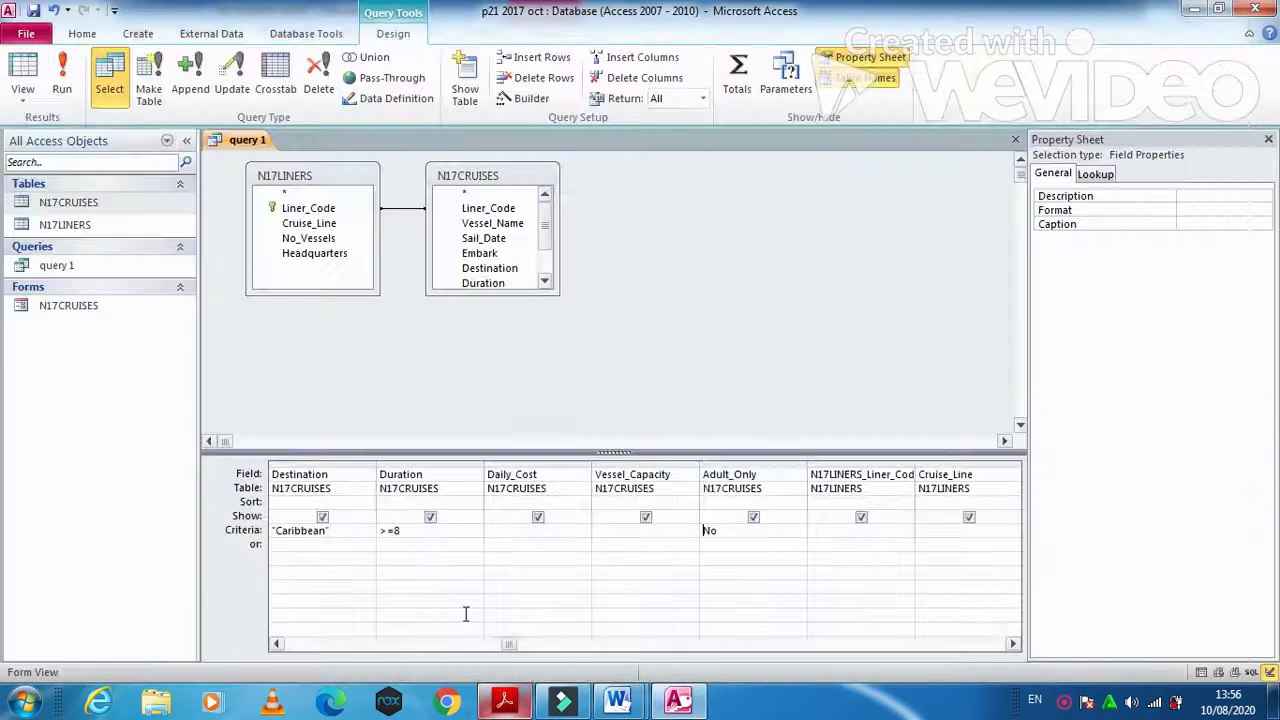
click(280, 533)
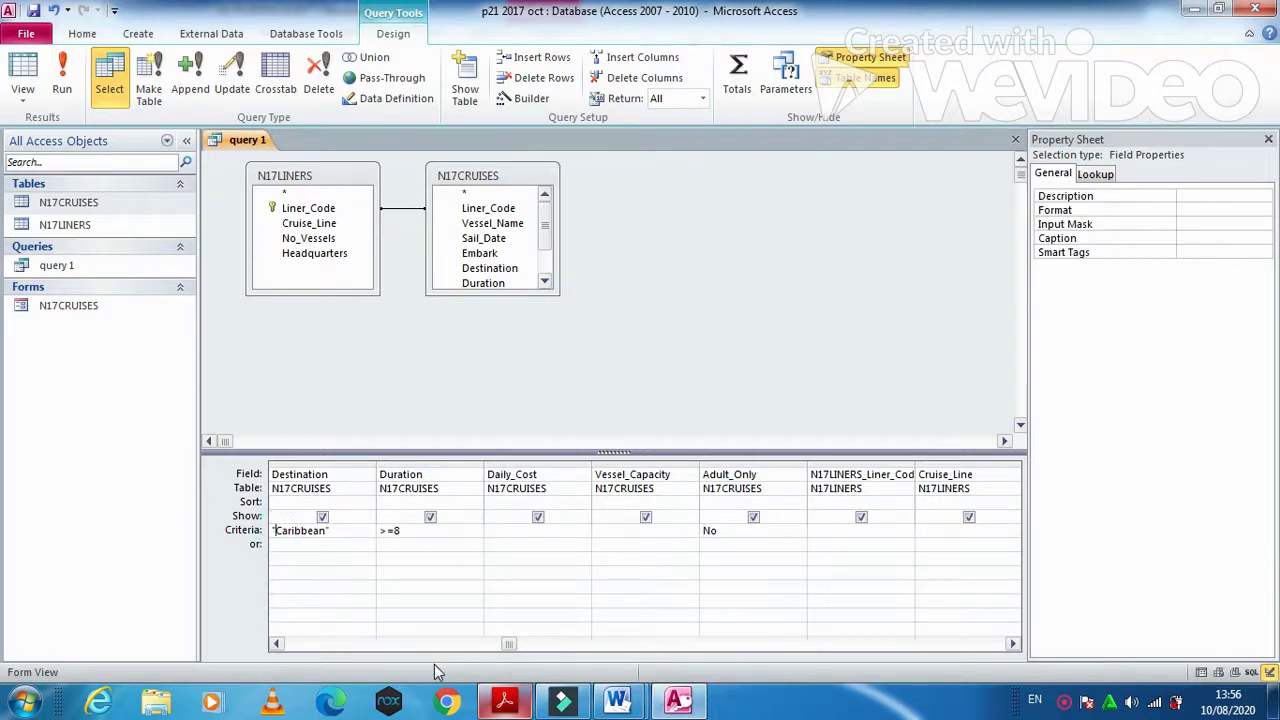
text(*)
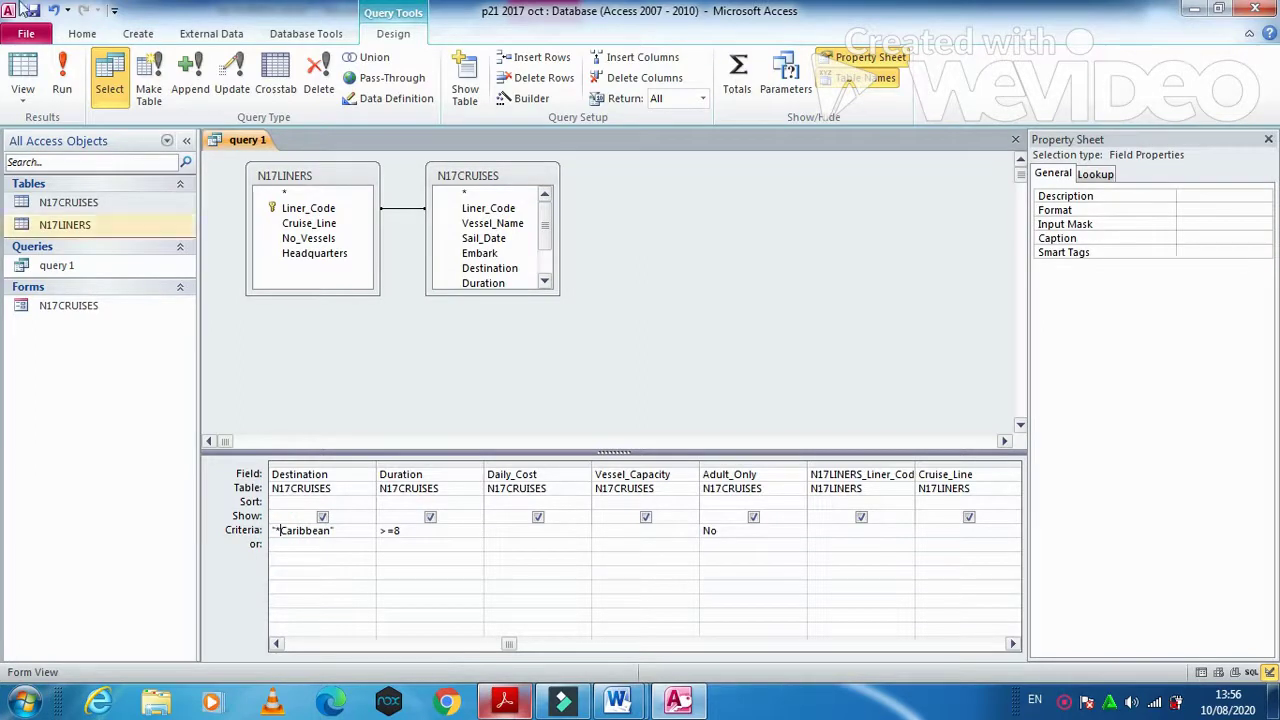
click(61, 84)
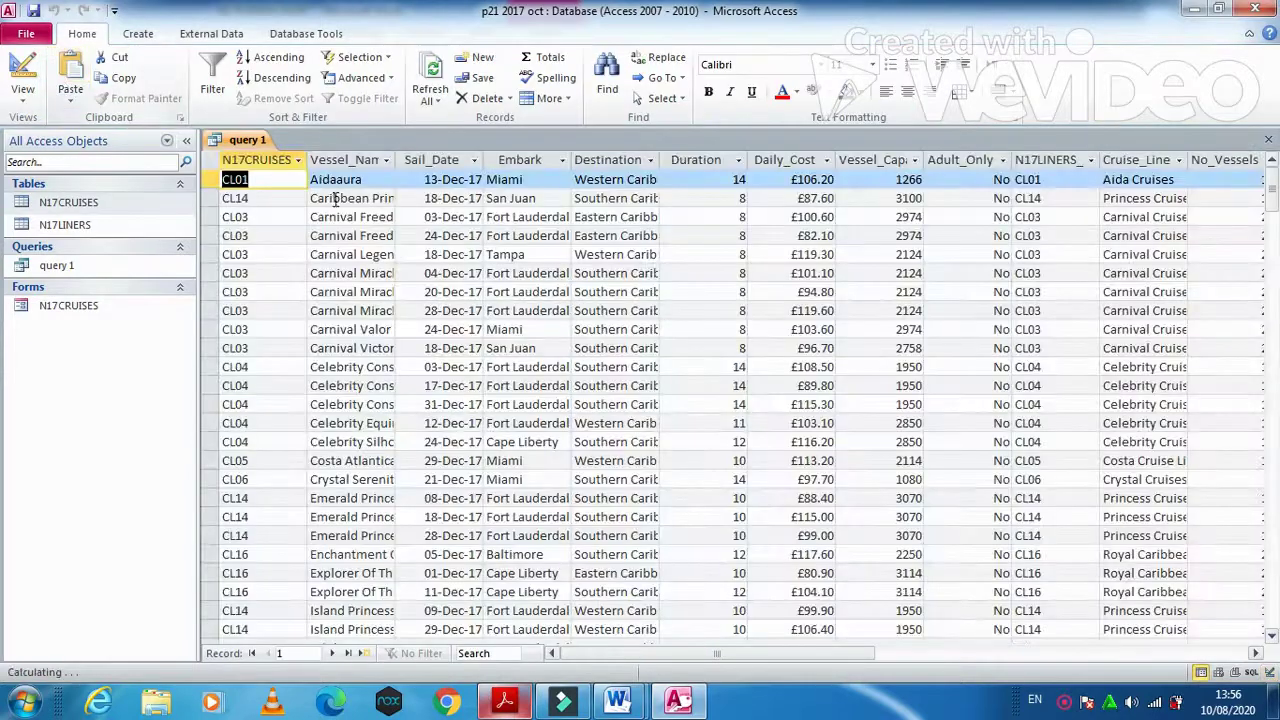
Check that the Destination filter list shows only Caribbean values, close query 1, and bring up the question paper
click(651, 160)
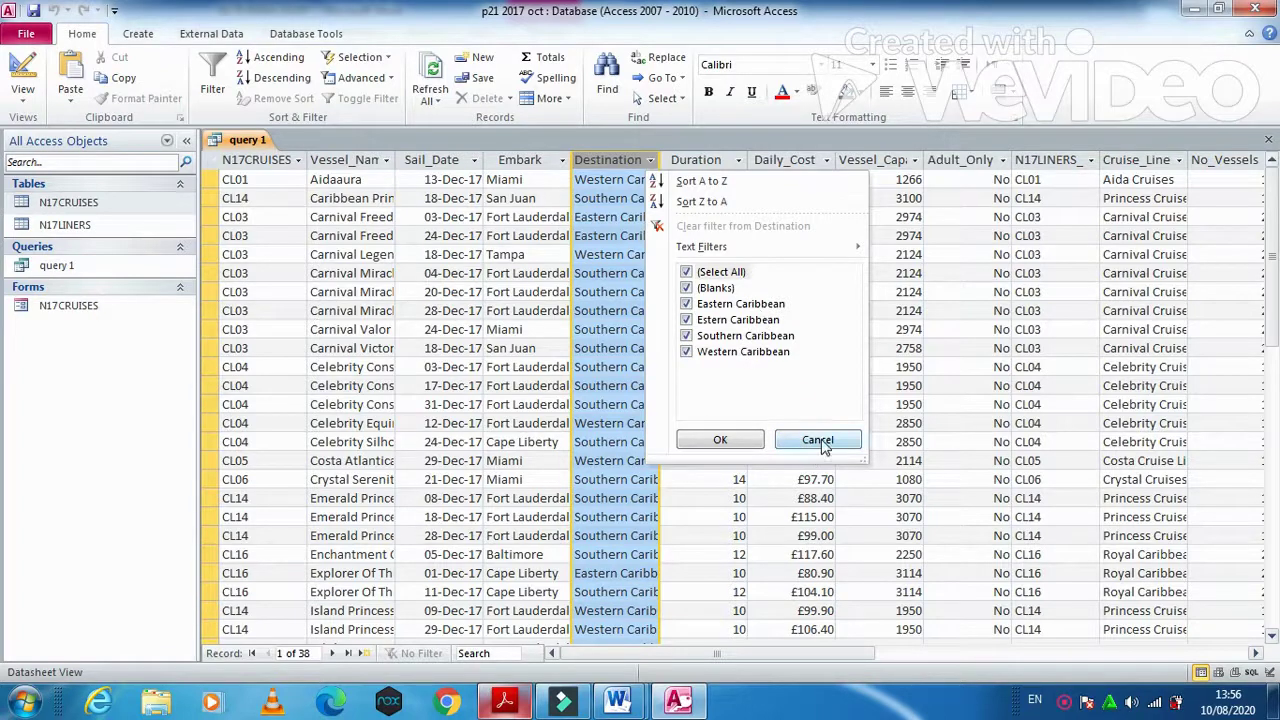
click(818, 441)
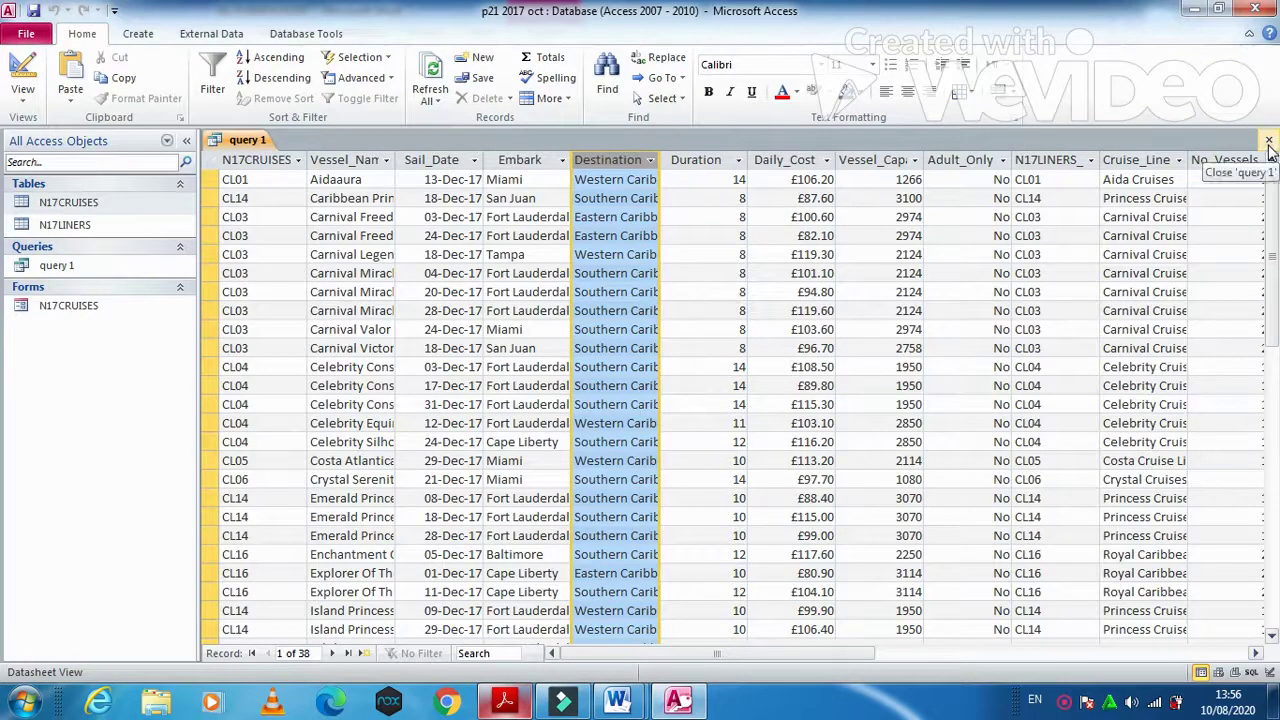
click(1268, 140)
click(510, 690)
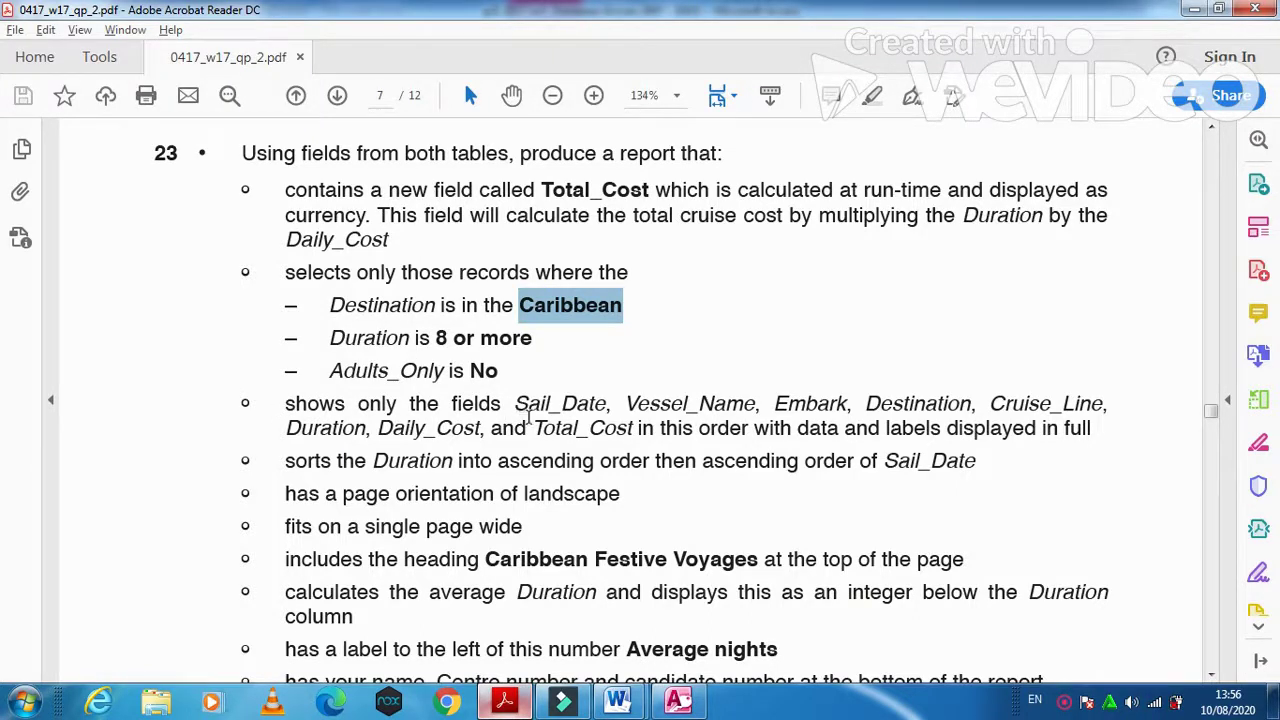
Start the Report Wizard on query 1 and add Sail_Date and Vessel_Name
key(alt+Tab)
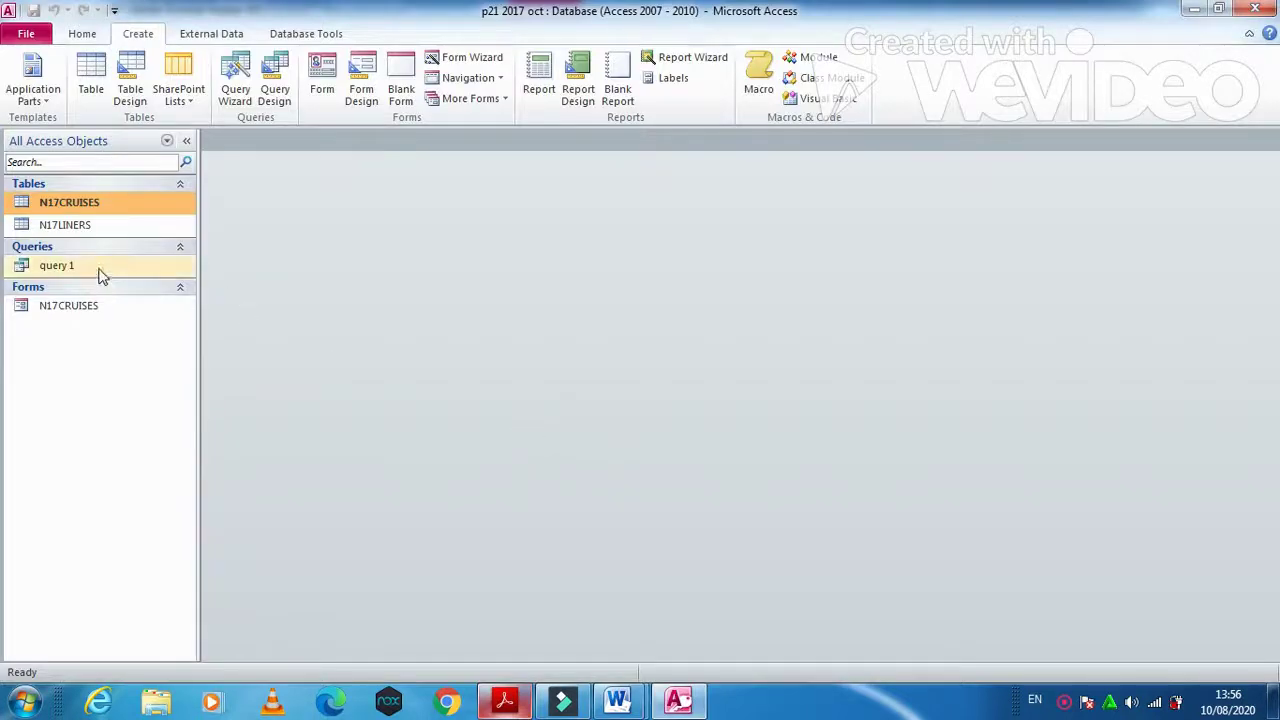
click(97, 265)
click(668, 62)
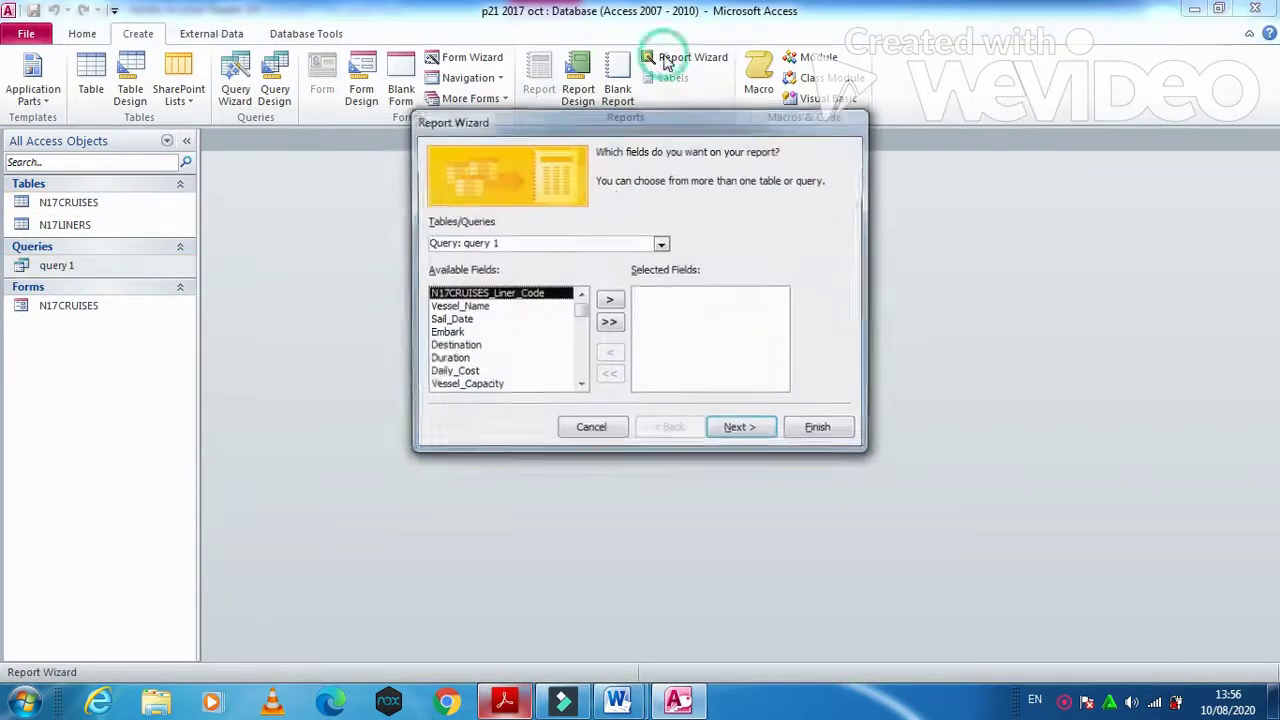
click(484, 320)
click(608, 300)
key(alt+Tab)
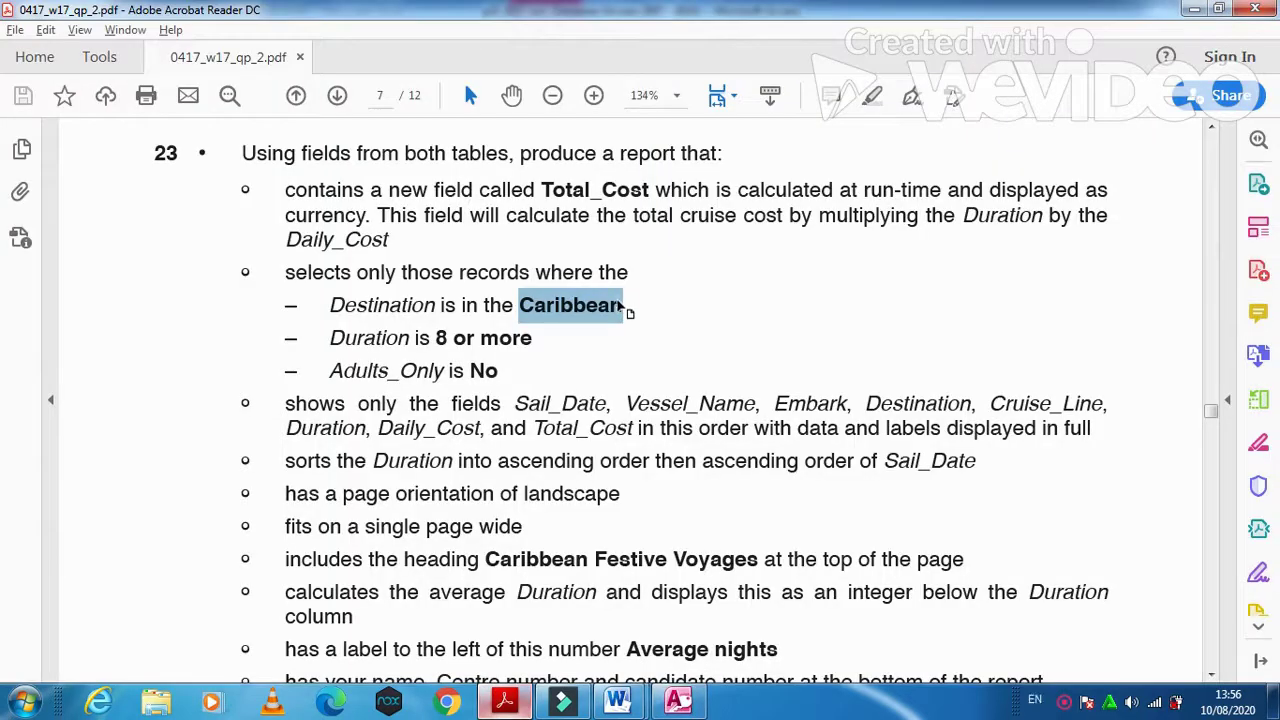
key(alt+Tab)
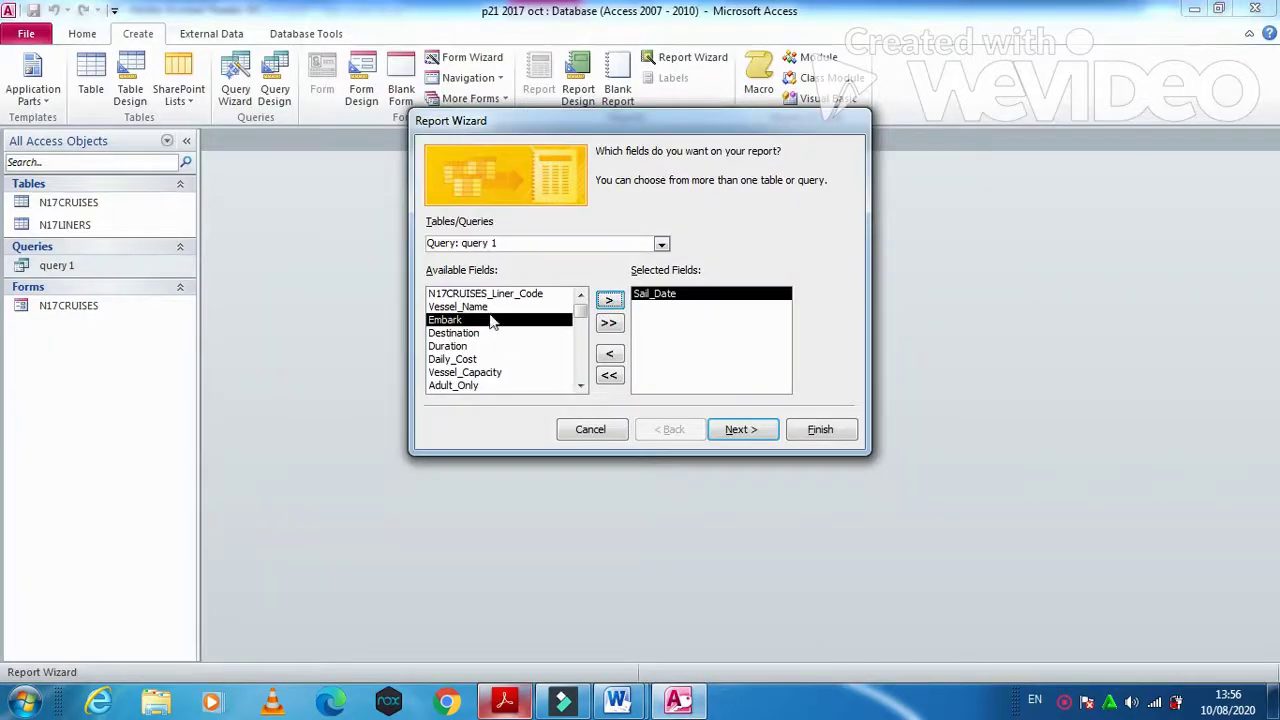
click(470, 307)
click(609, 300)
key(alt+Tab)
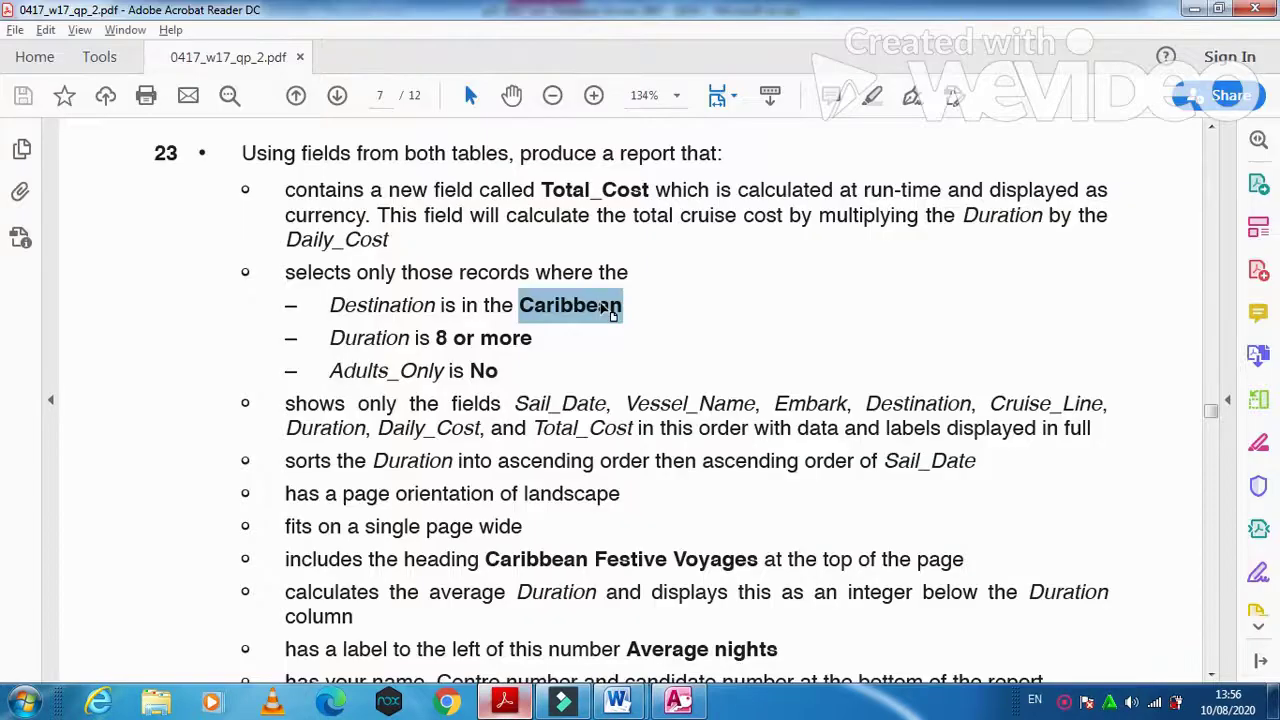
key(alt+Tab)
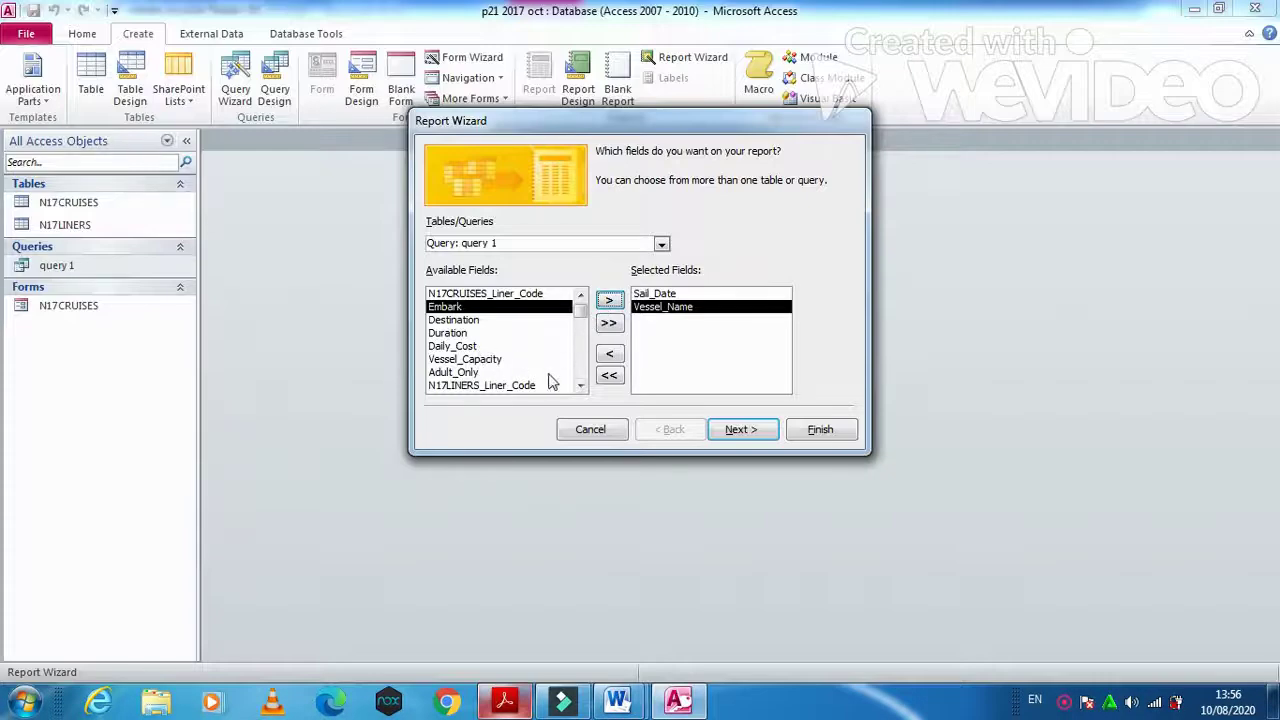
Add Embark, Destination, Cruise_Line, Duration and Daily_Cost to the report fields
click(611, 301)
key(alt+Tab)
key(alt+Tab)
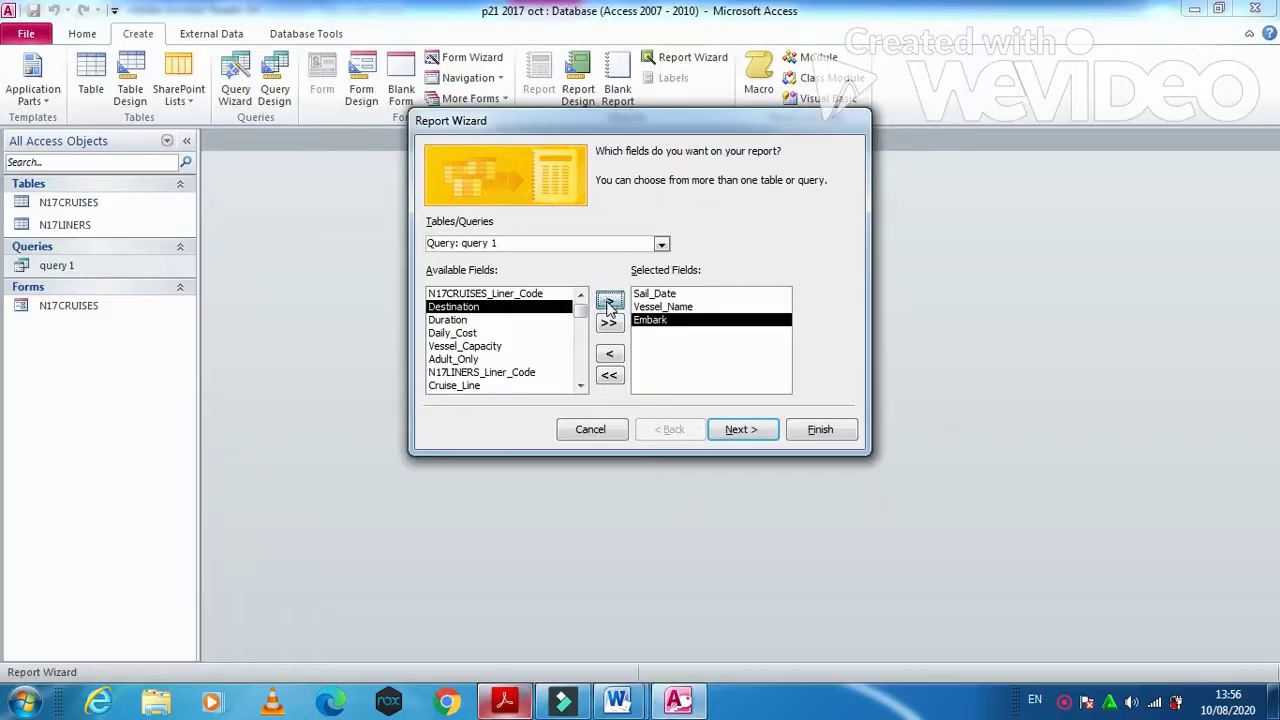
click(609, 302)
key(alt+Tab)
key(alt+Tab)
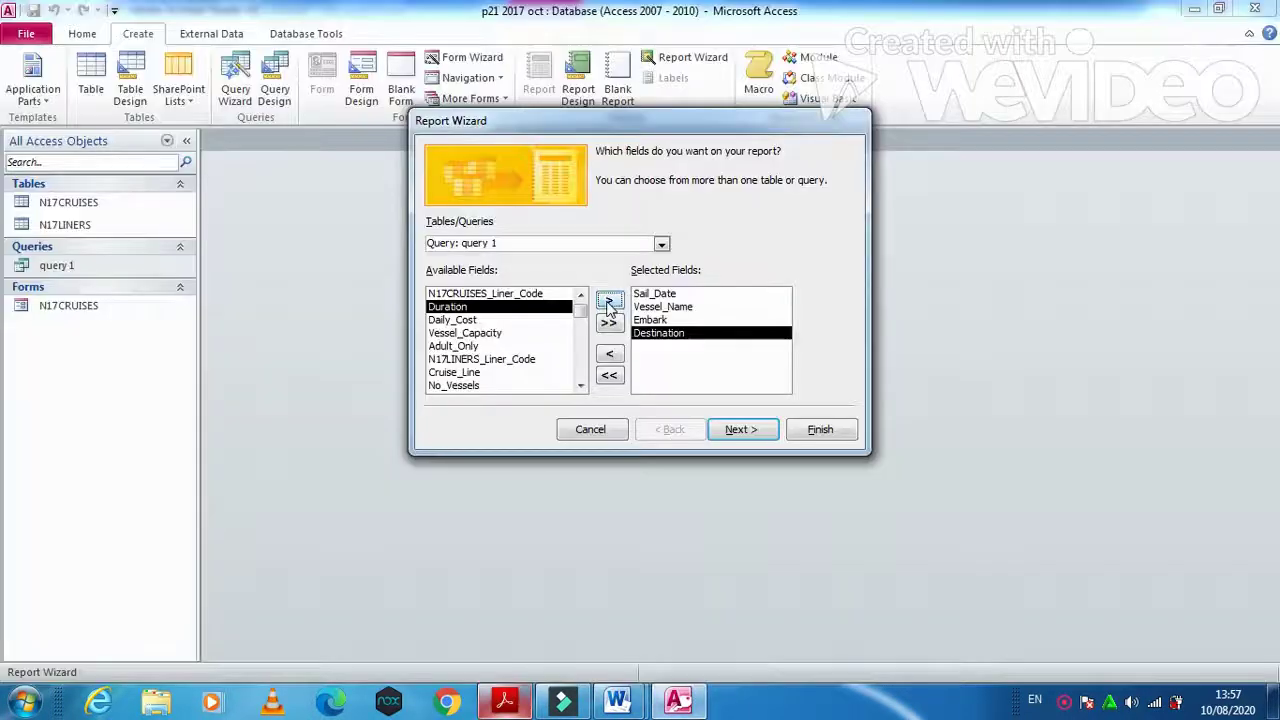
click(495, 372)
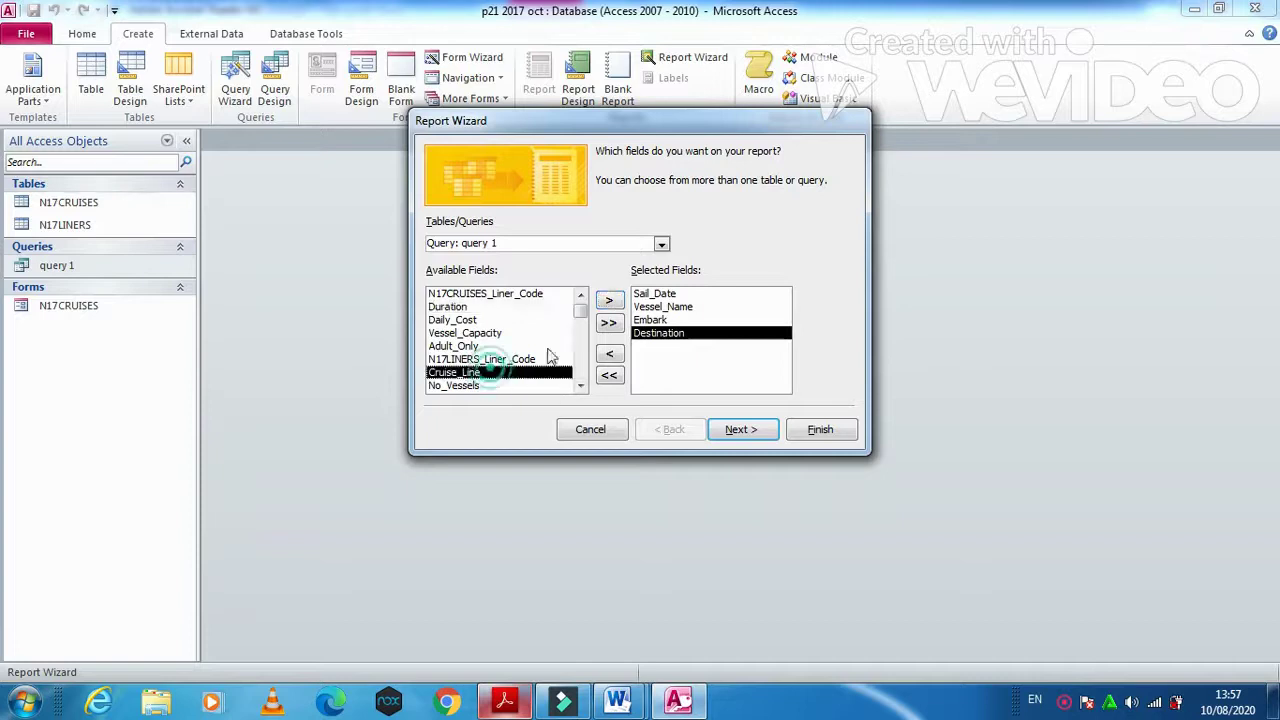
click(609, 302)
key(alt+Tab)
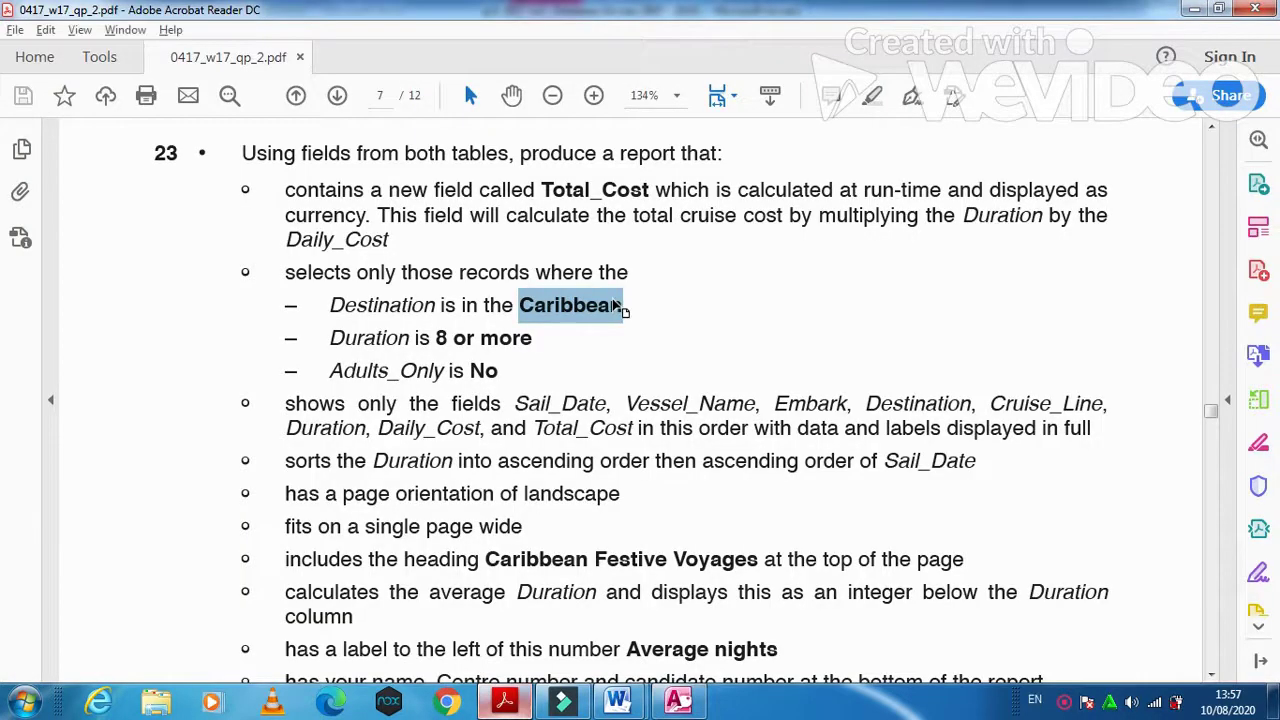
key(alt+Tab)
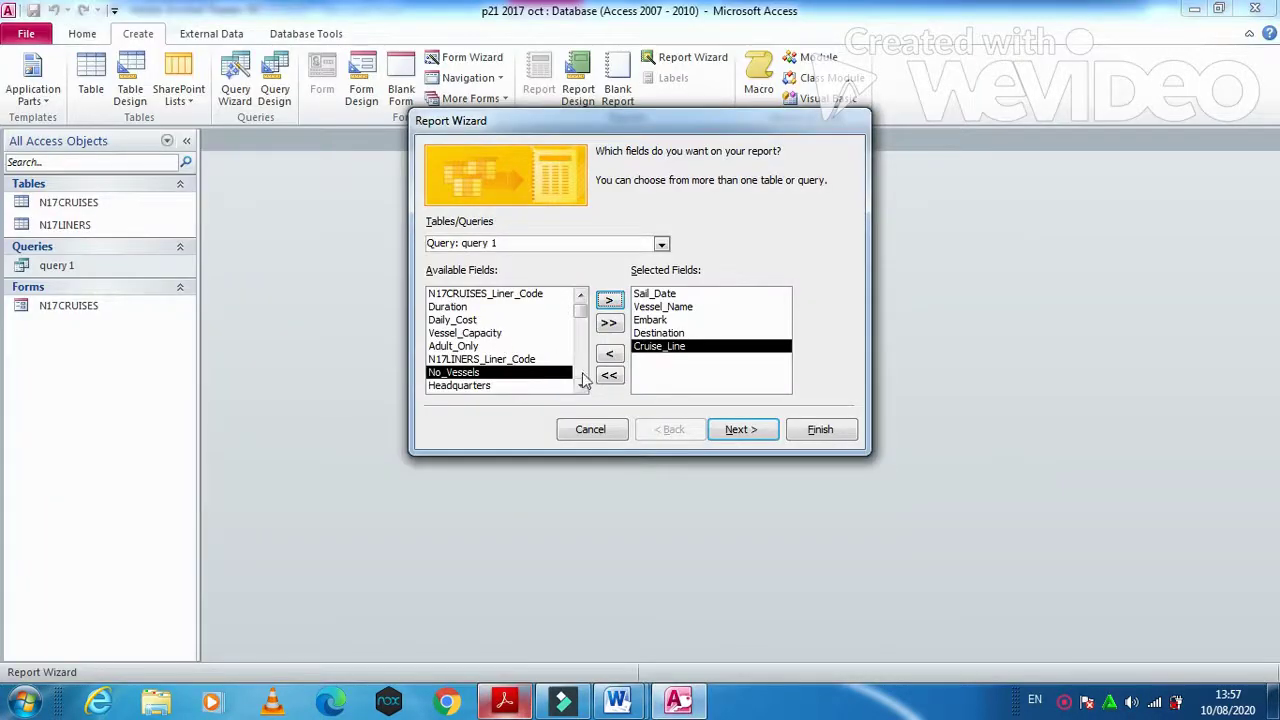
click(515, 307)
click(609, 302)
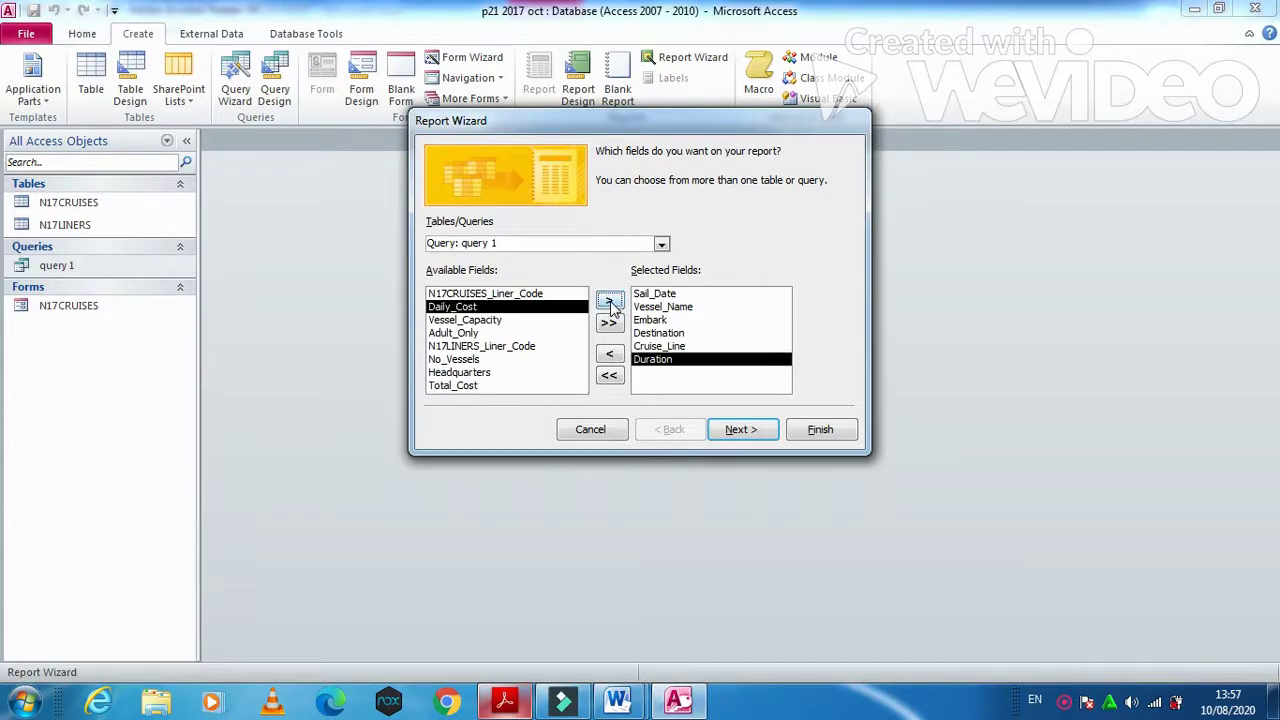
key(alt+Tab)
key(alt+Tab)
click(609, 302)
key(alt+Tab)
key(alt+Tab)
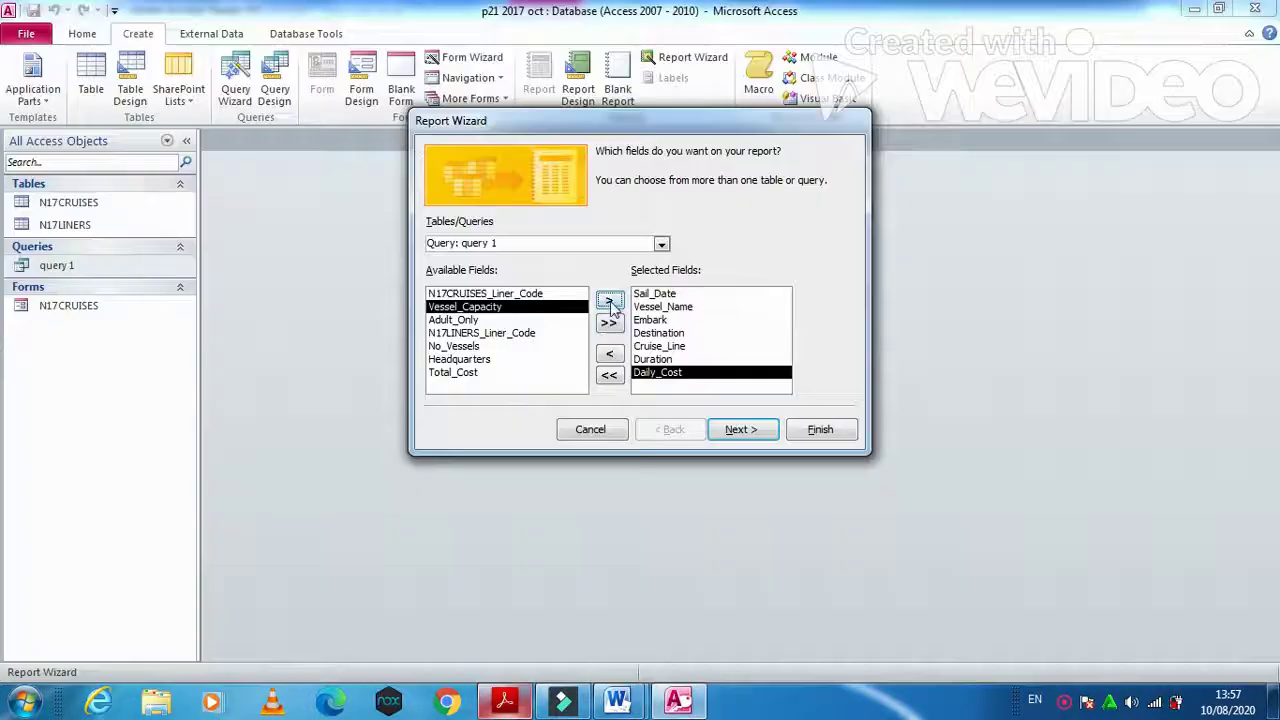
Add Total_Cost, then skip the data view and grouping pages to reach sorting
click(531, 371)
click(608, 303)
click(740, 431)
click(740, 430)
click(740, 430)
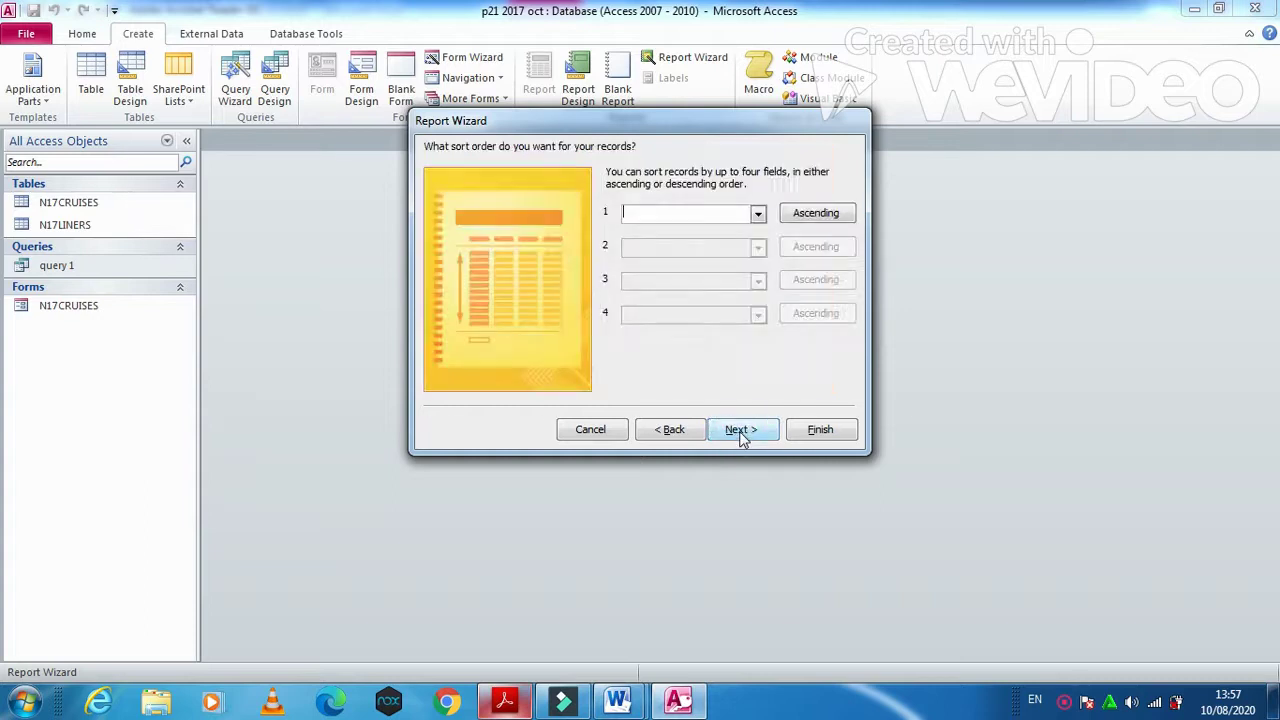
Sort the report ascending by Duration, then by Sail_Date, and advance to the layout page
key(alt+Tab)
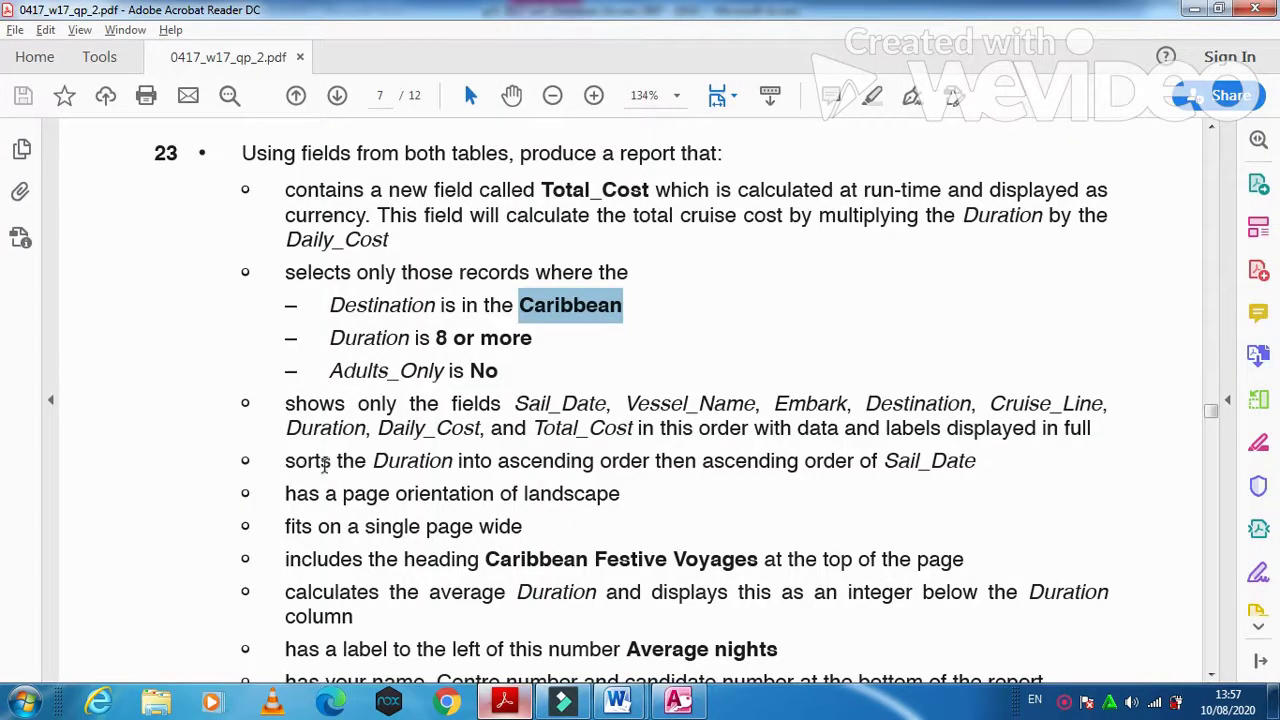
key(alt+Tab)
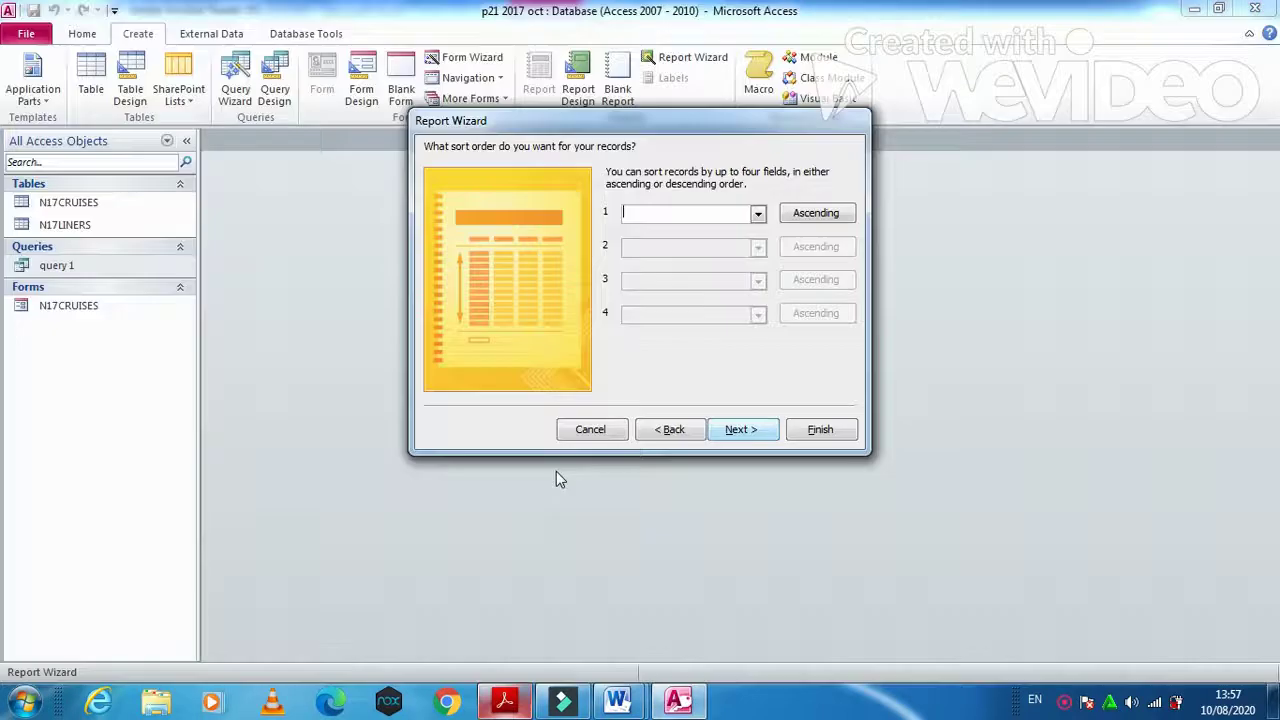
click(758, 215)
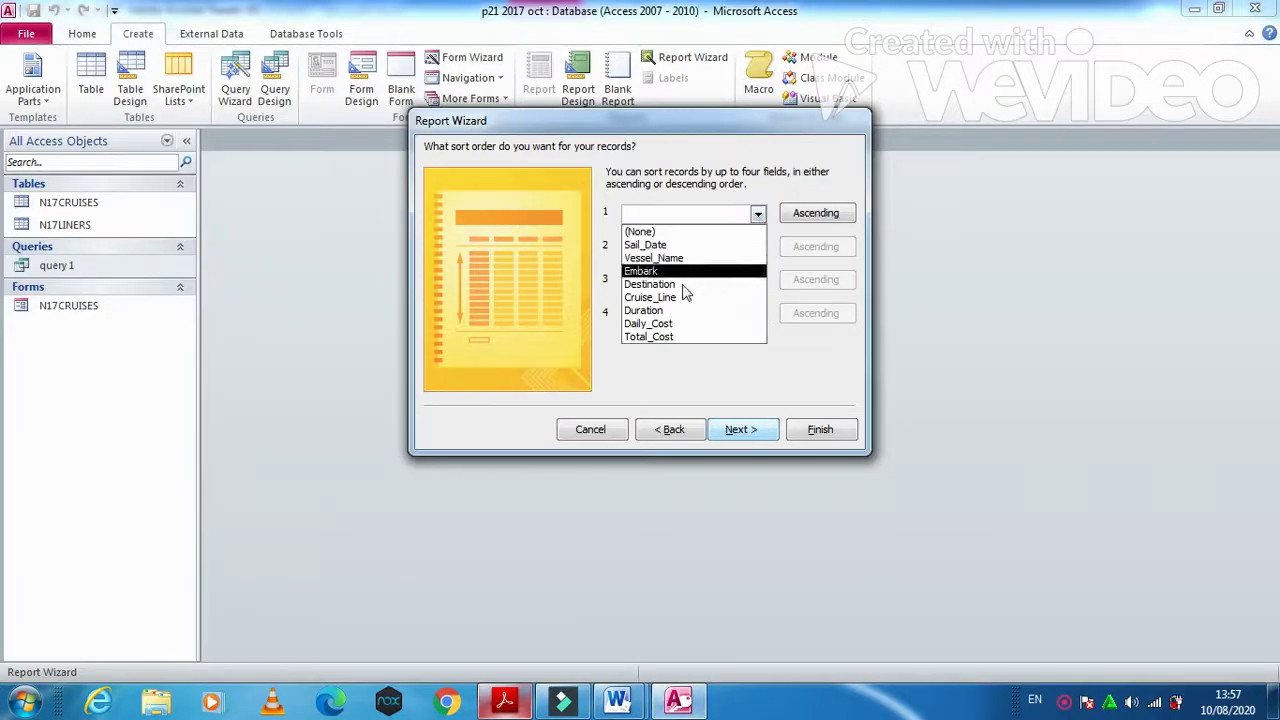
click(677, 312)
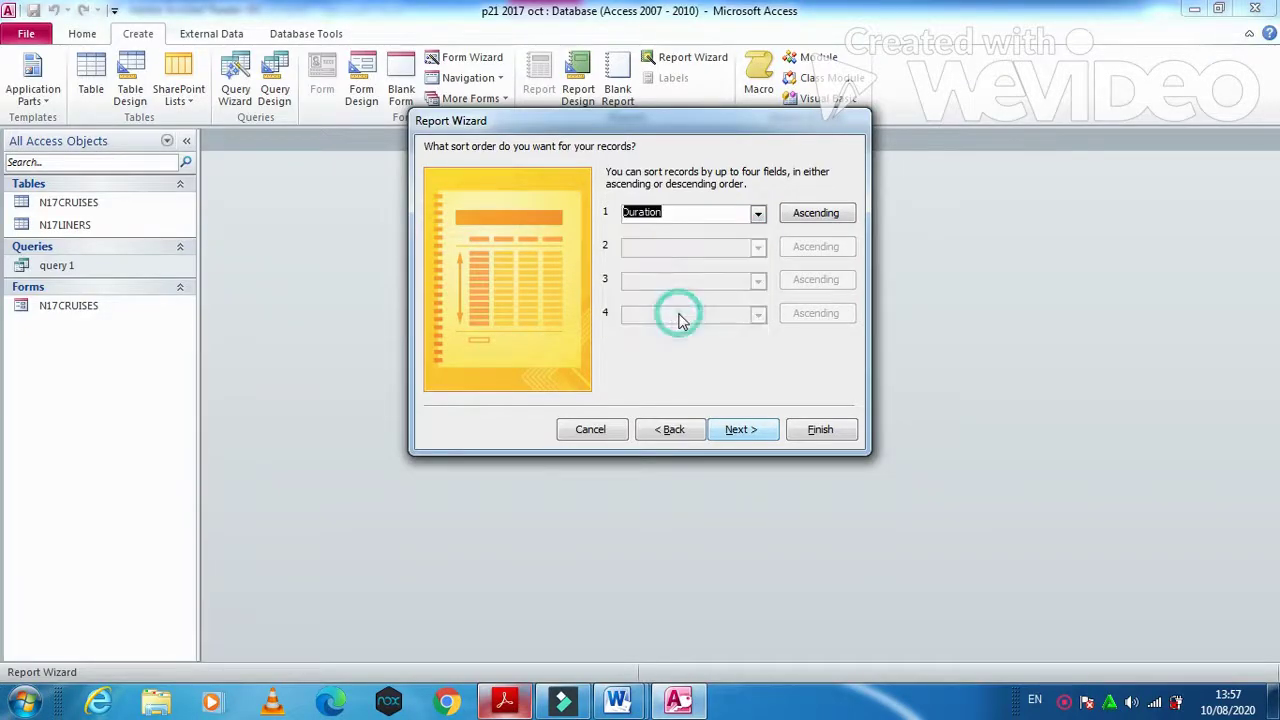
key(alt+Tab)
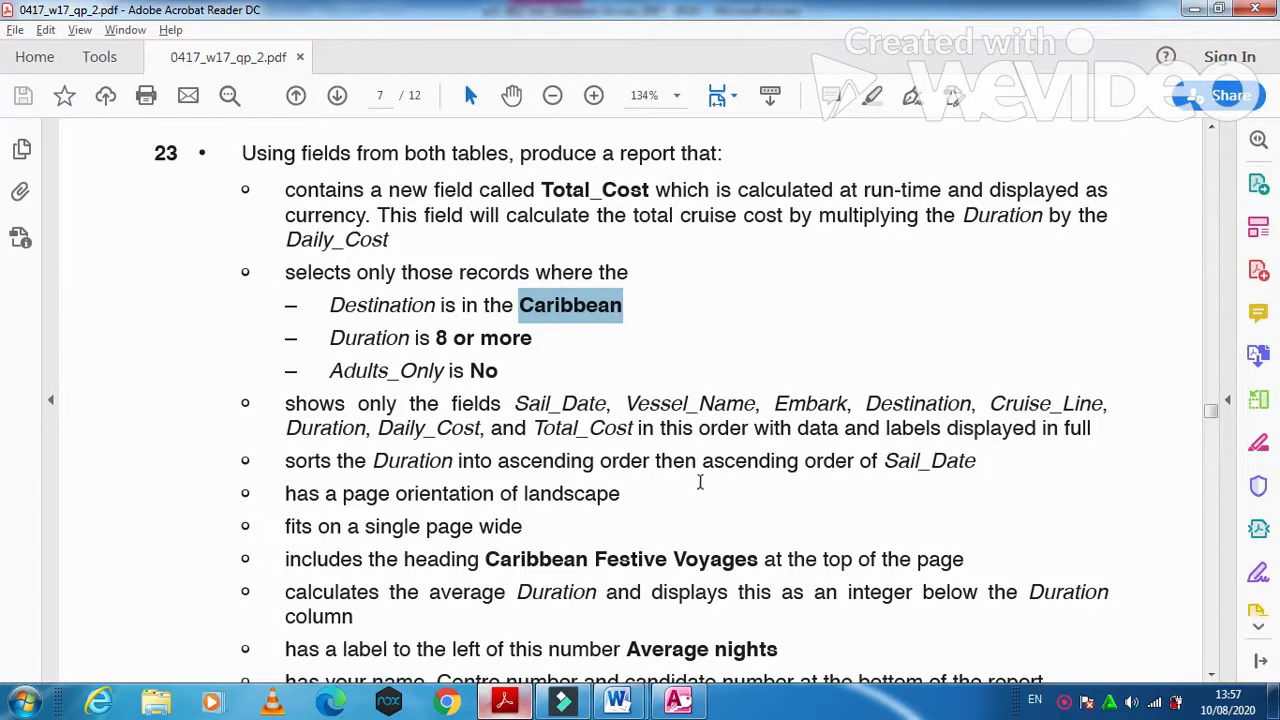
key(alt+Tab)
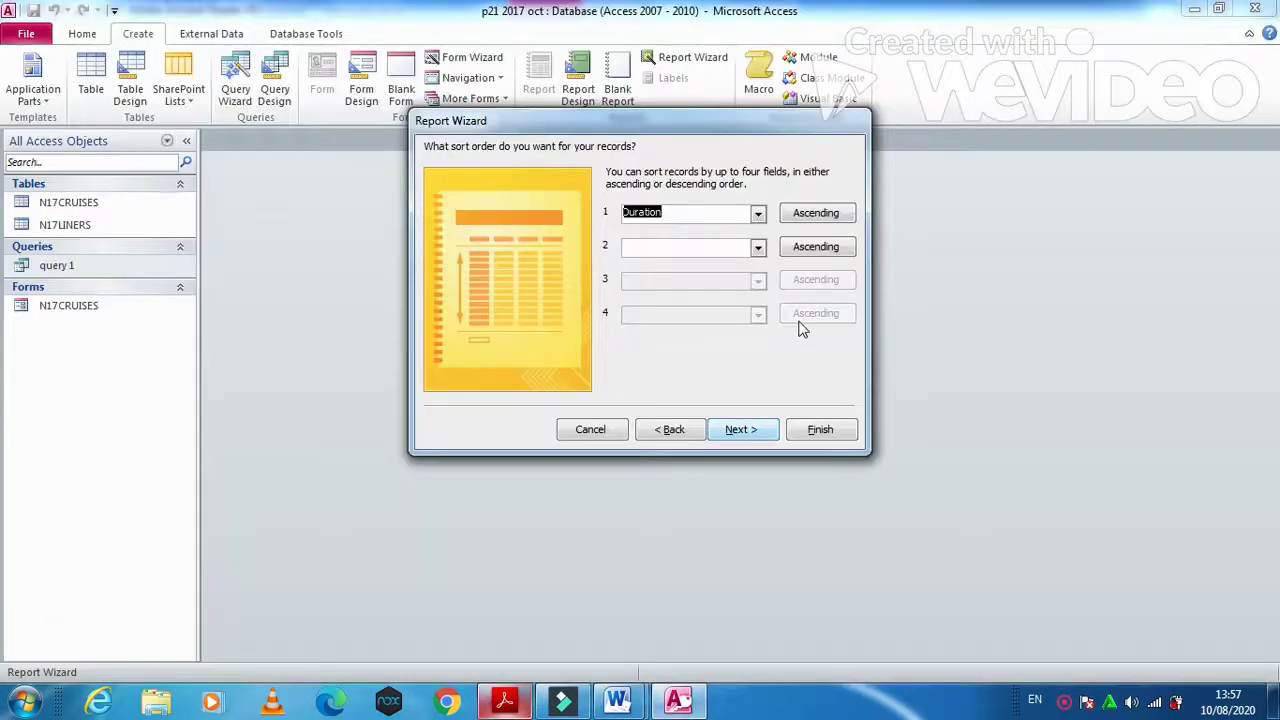
click(756, 248)
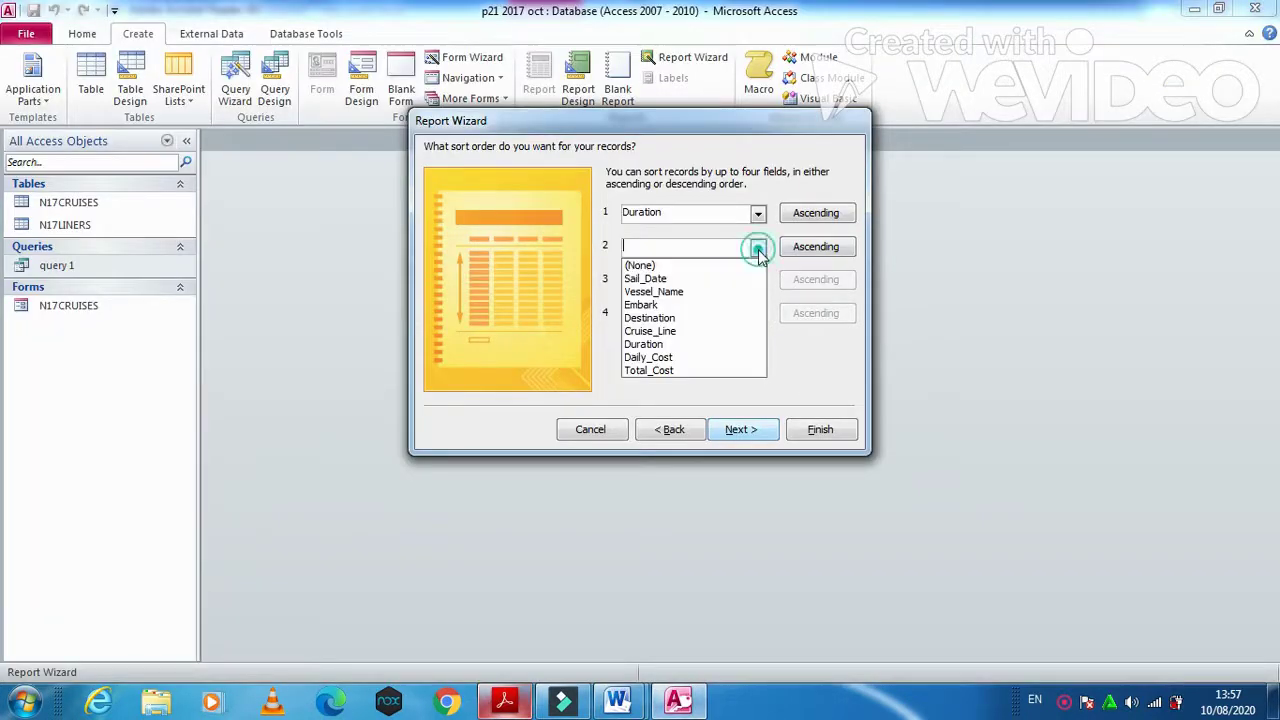
click(670, 279)
click(736, 431)
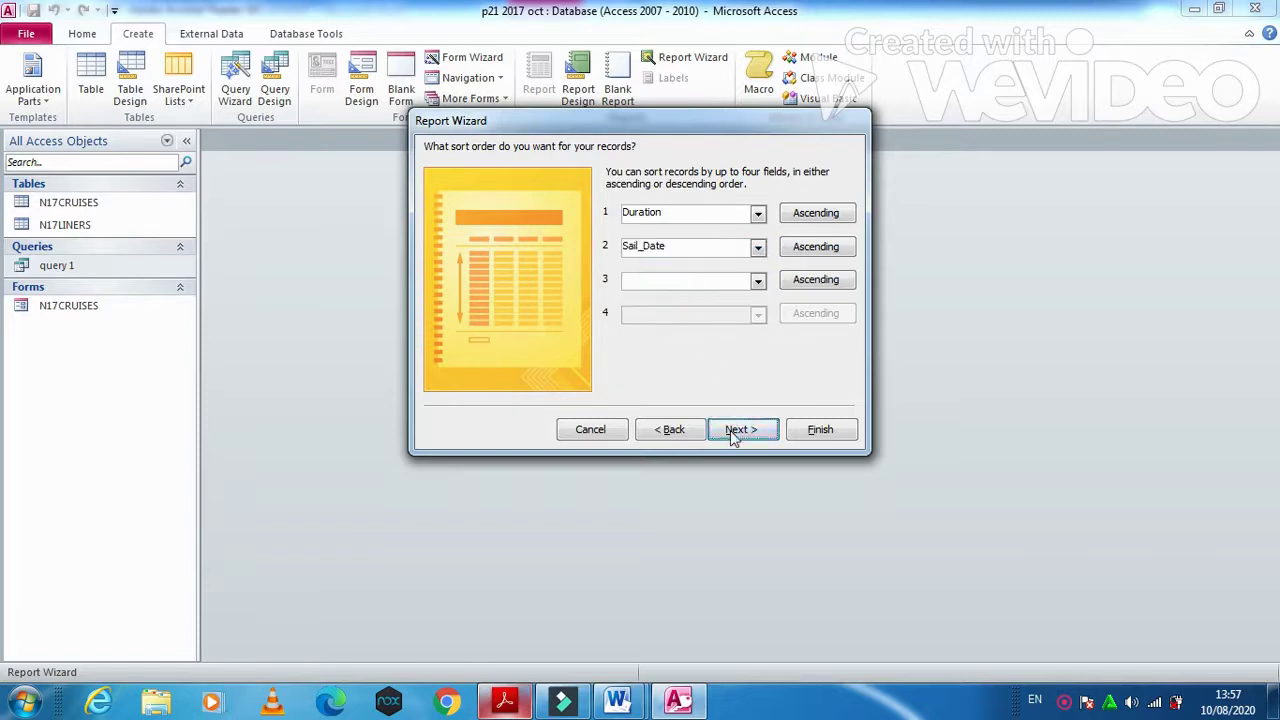
key(alt+Tab)
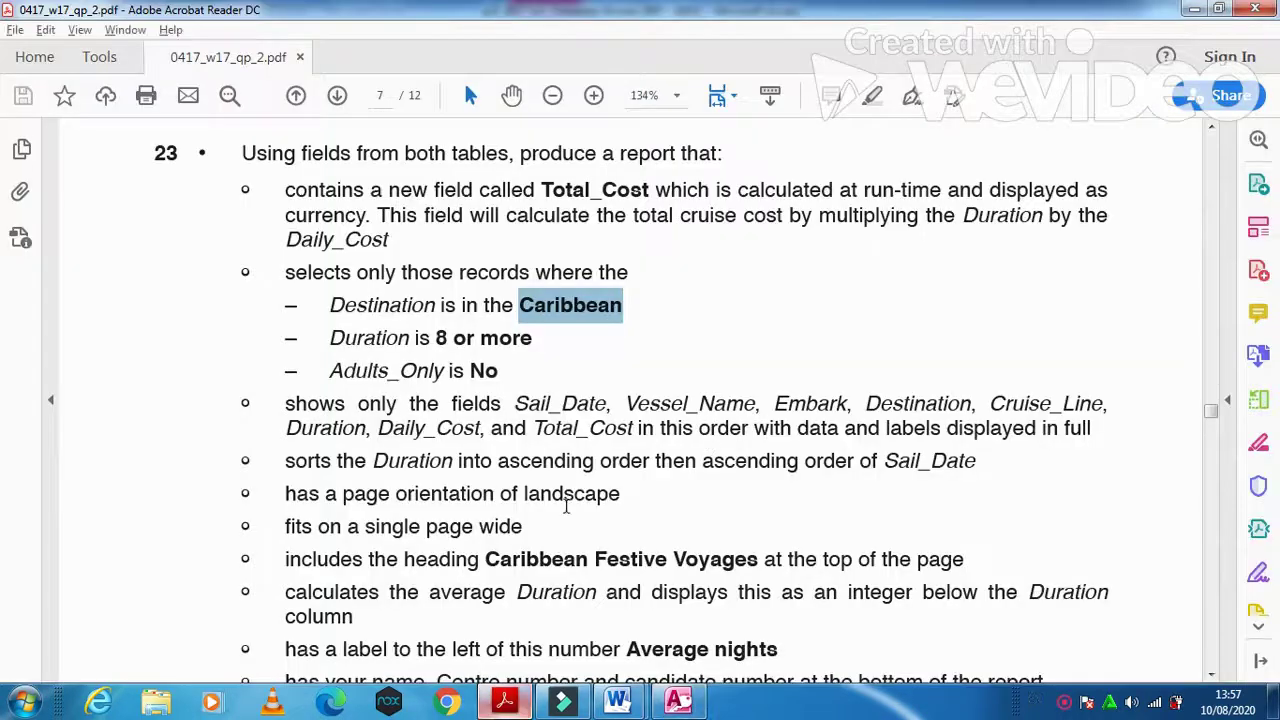
key(alt+Tab)
Set the report to Landscape orientation and advance to the title page
click(771, 217)
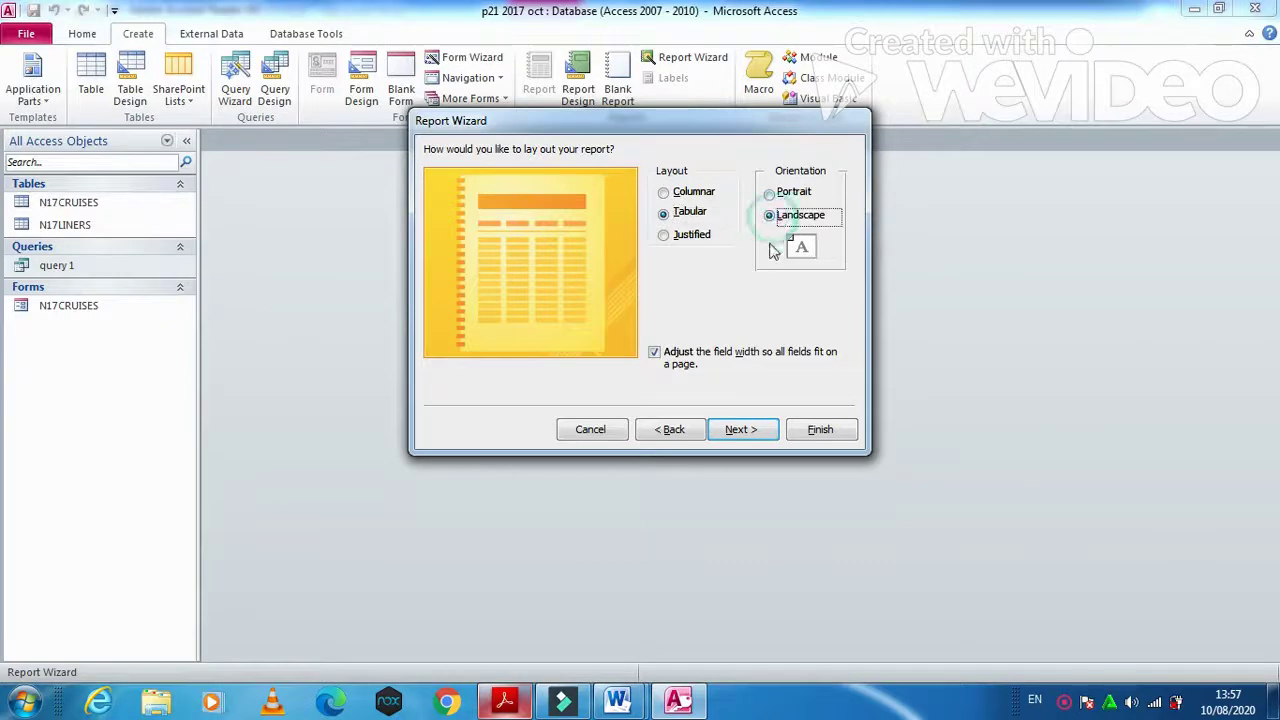
key(alt+Tab)
drag(526, 493, 616, 494)
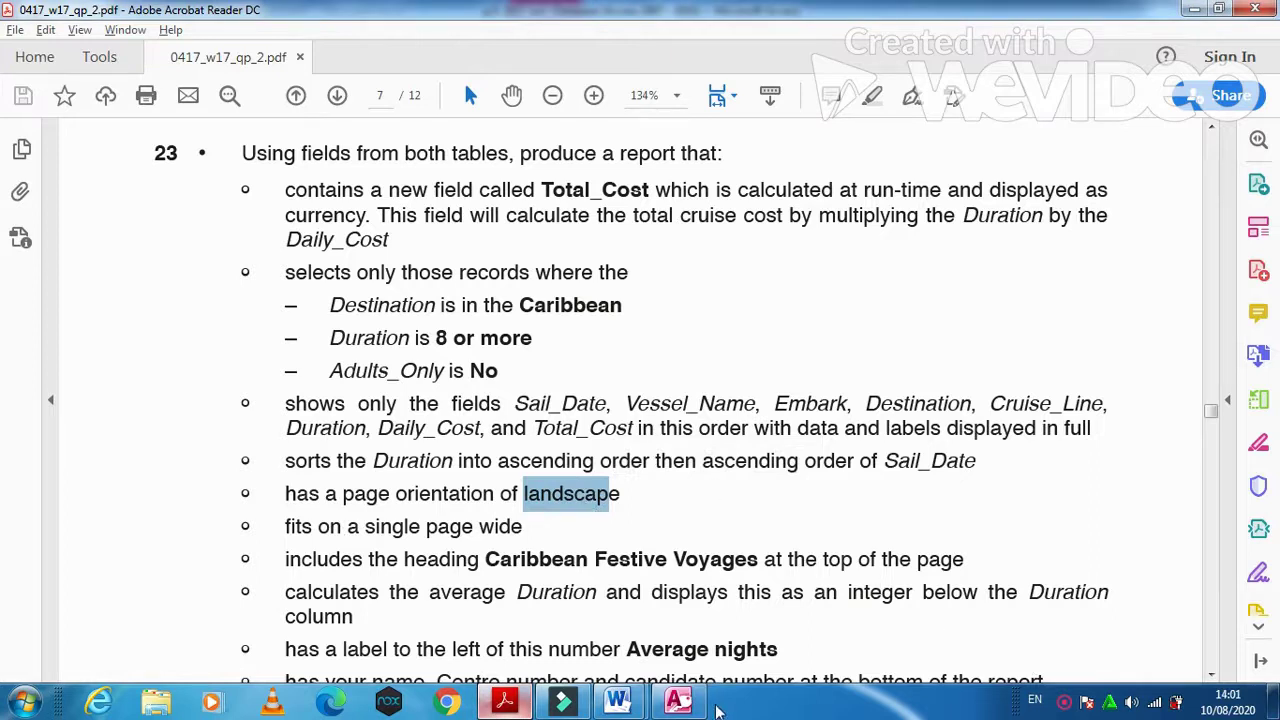
click(680, 702)
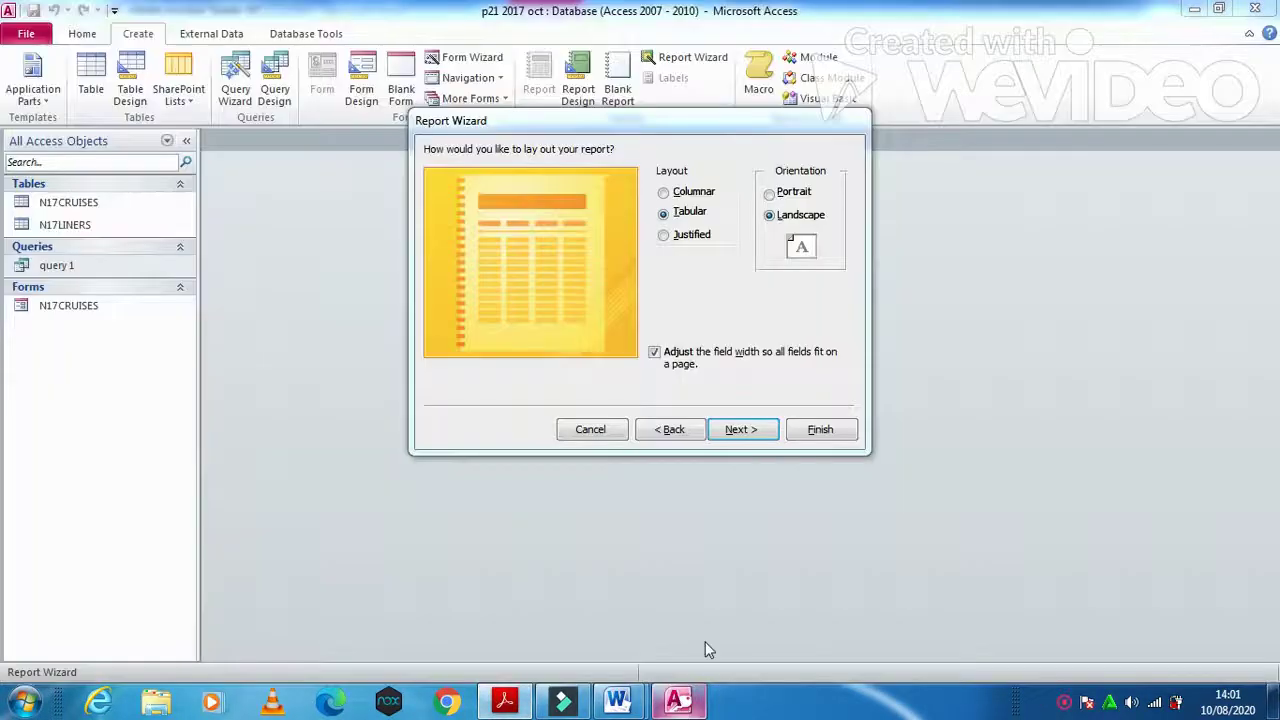
click(740, 430)
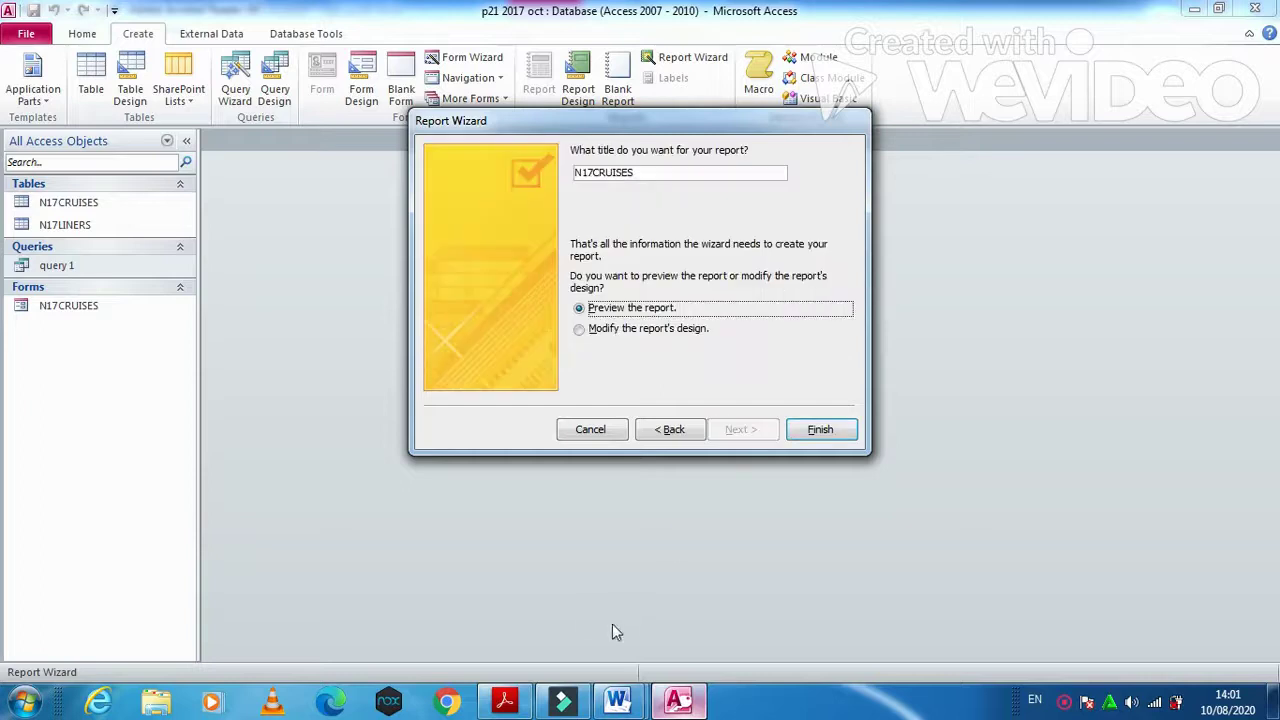
Title the report Caribbean Festive Voyages and finish the wizard
click(504, 702)
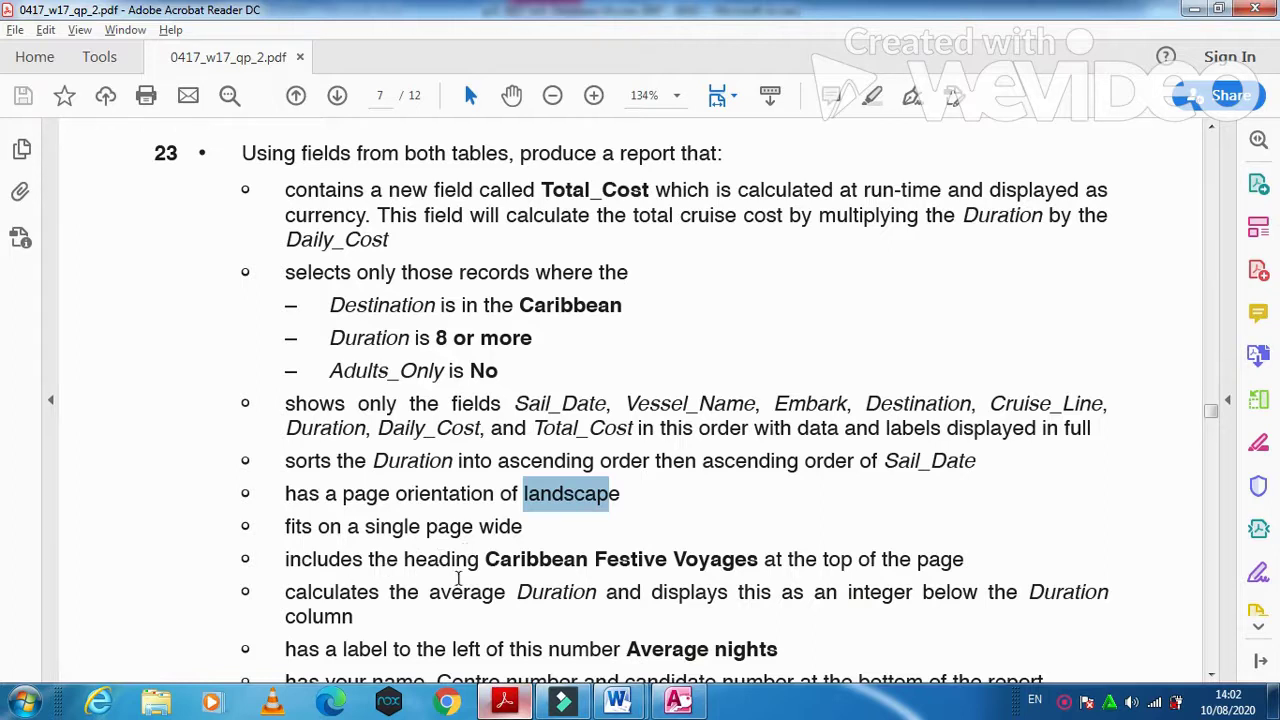
mouse_move(489, 562)
mouse_down()
mouse_move(726, 590)
mouse_move(748, 562)
mouse_move(780, 562)
mouse_move(757, 568)
mouse_up()
key(ctrl+c)
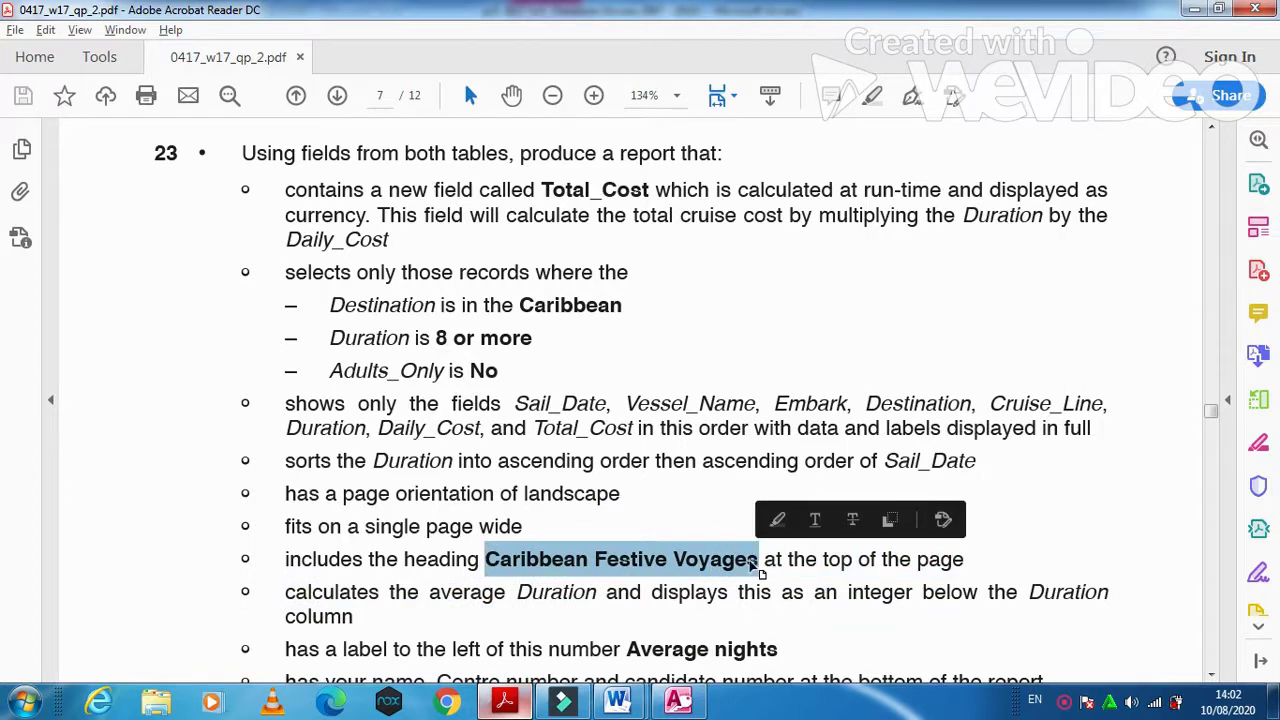
click(678, 700)
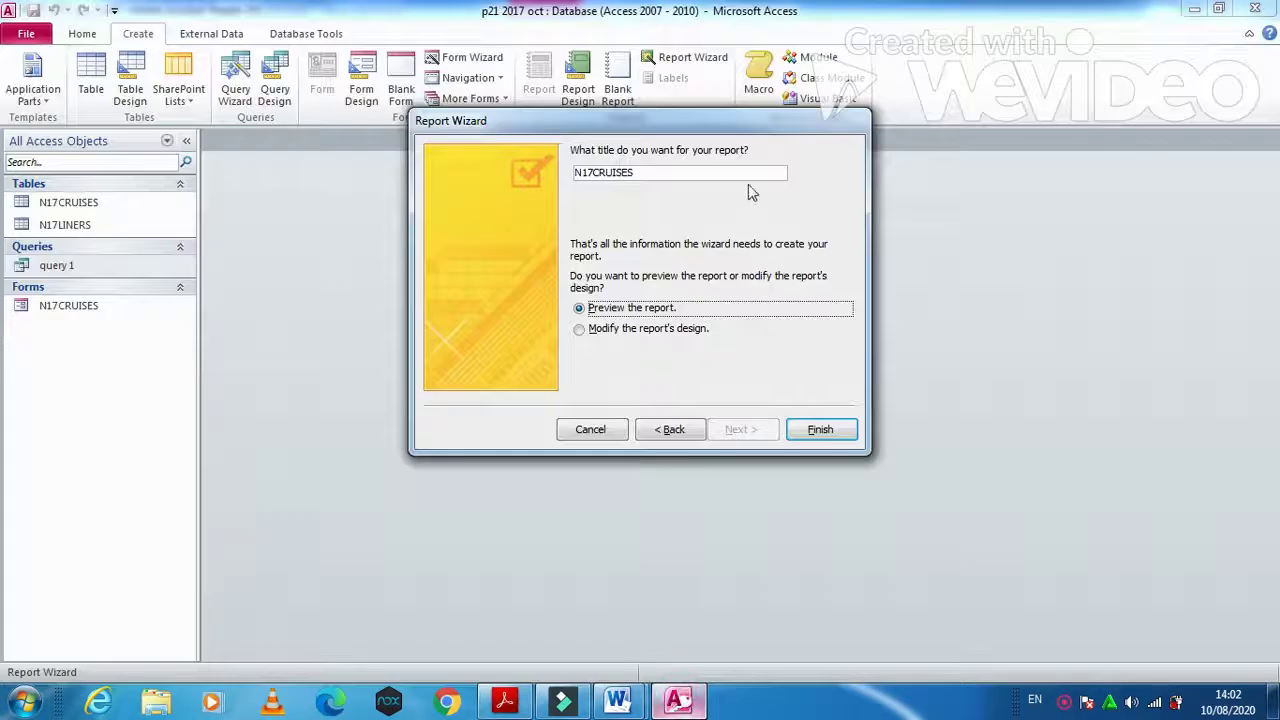
double_click(698, 172)
key(ctrl+v)
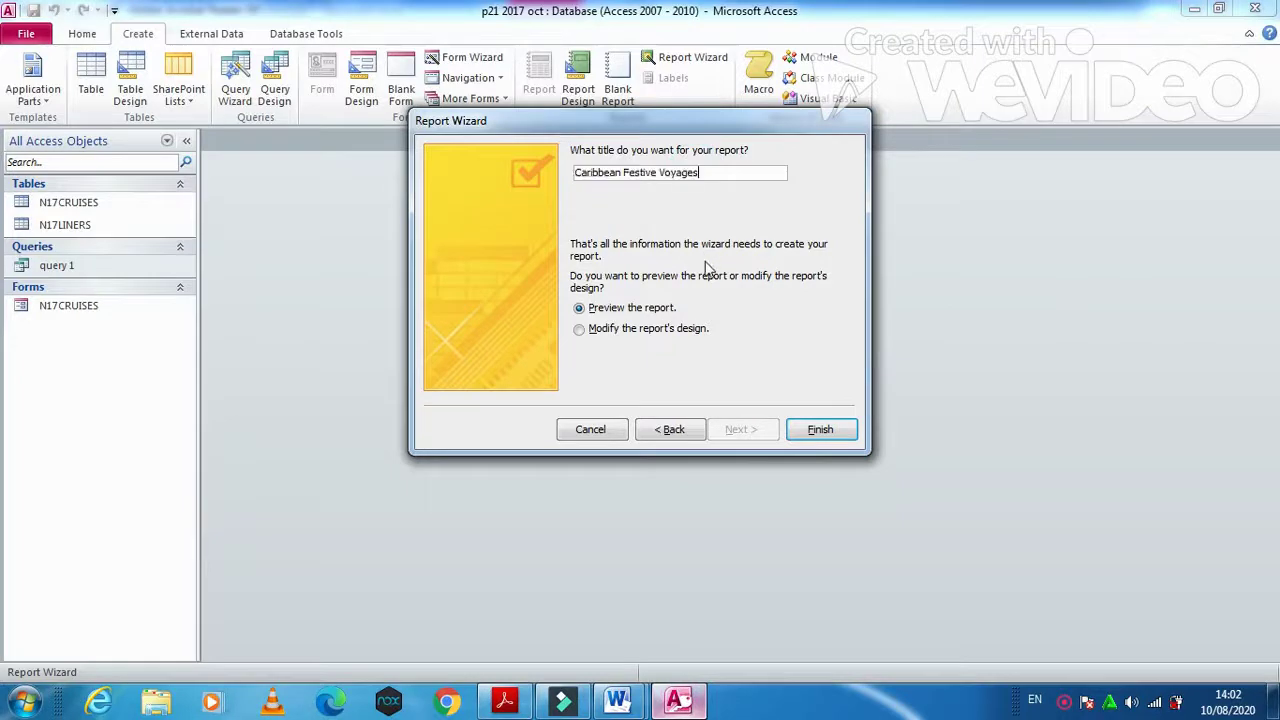
click(815, 432)
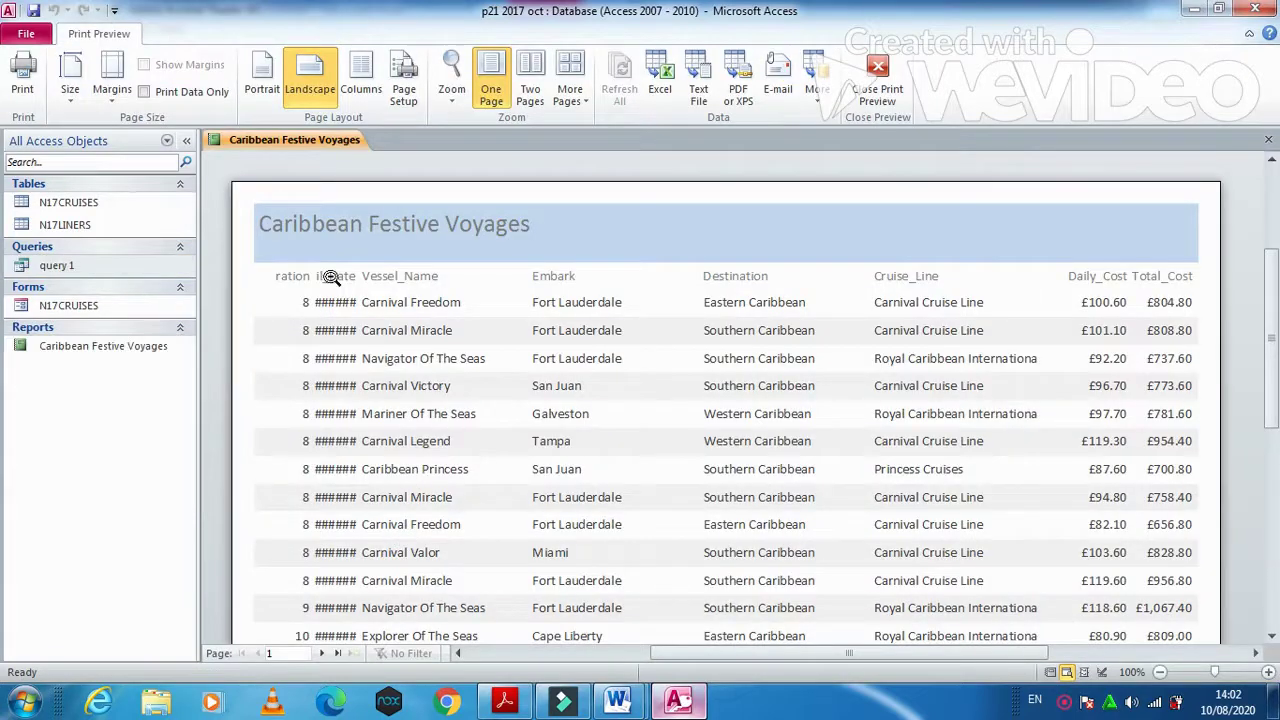
Switch the Caribbean Festive Voyages report to Design View
right_click(285, 148)
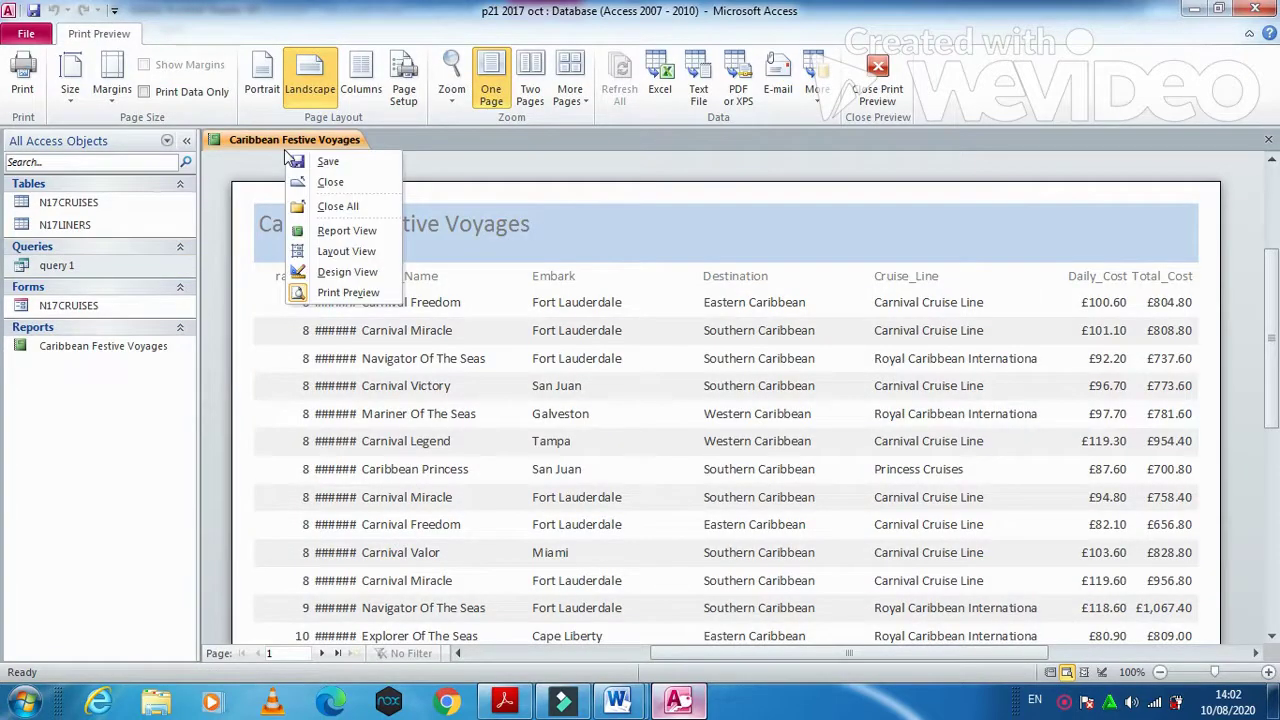
click(337, 272)
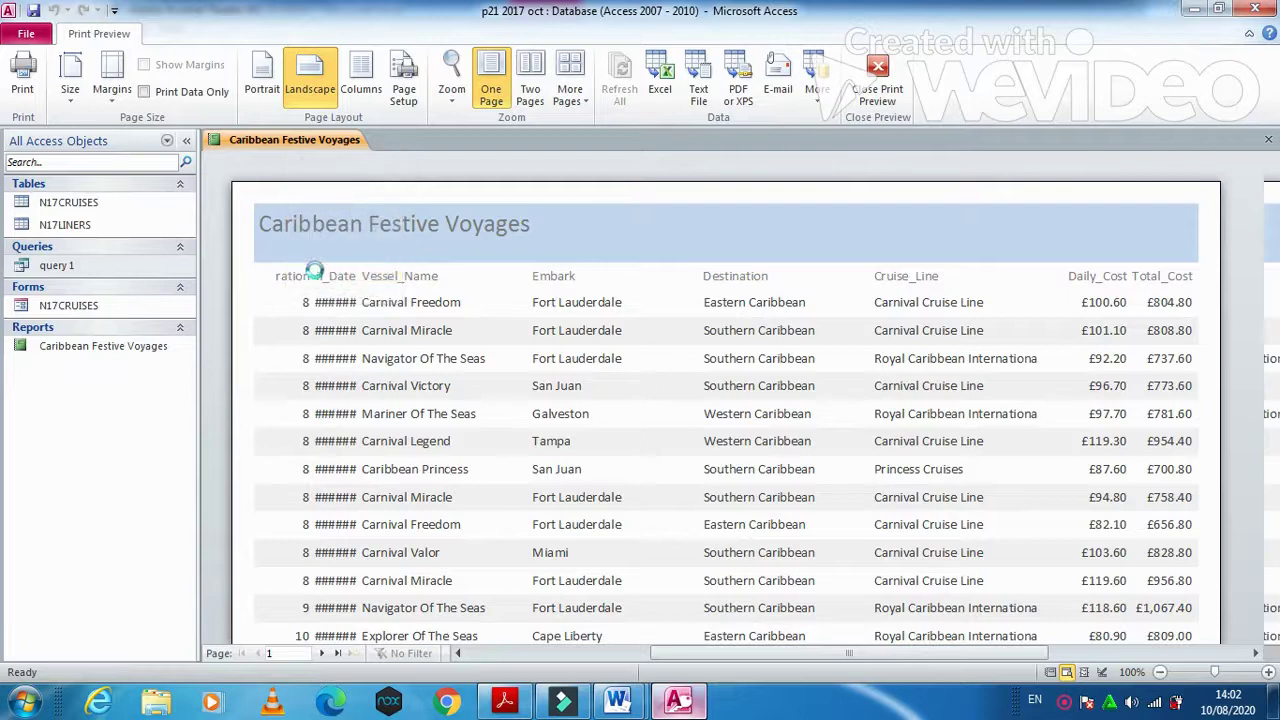
right_click(316, 150)
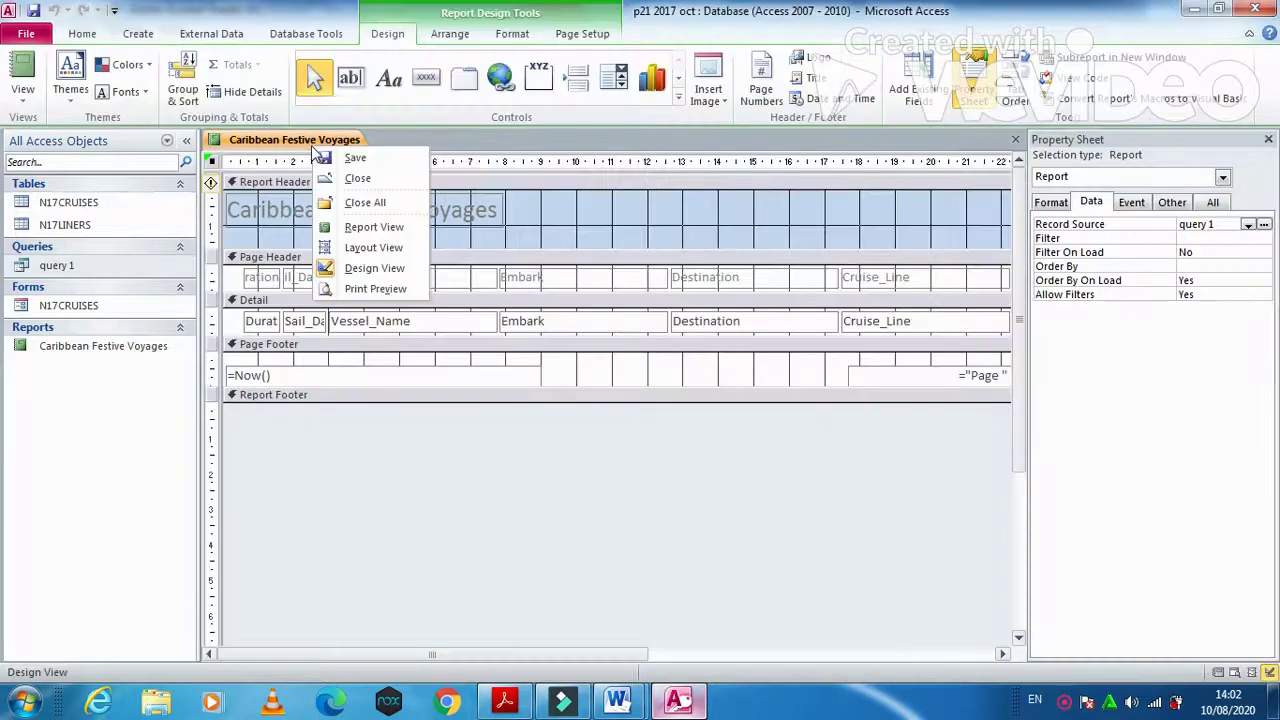
In Layout View, resize the Duration, Sail_Date and Vessel_Name columns so headings, dates and ship names show in full
click(352, 247)
click(261, 246)
ctrl+click(265, 272)
drag(250, 248, 232, 250)
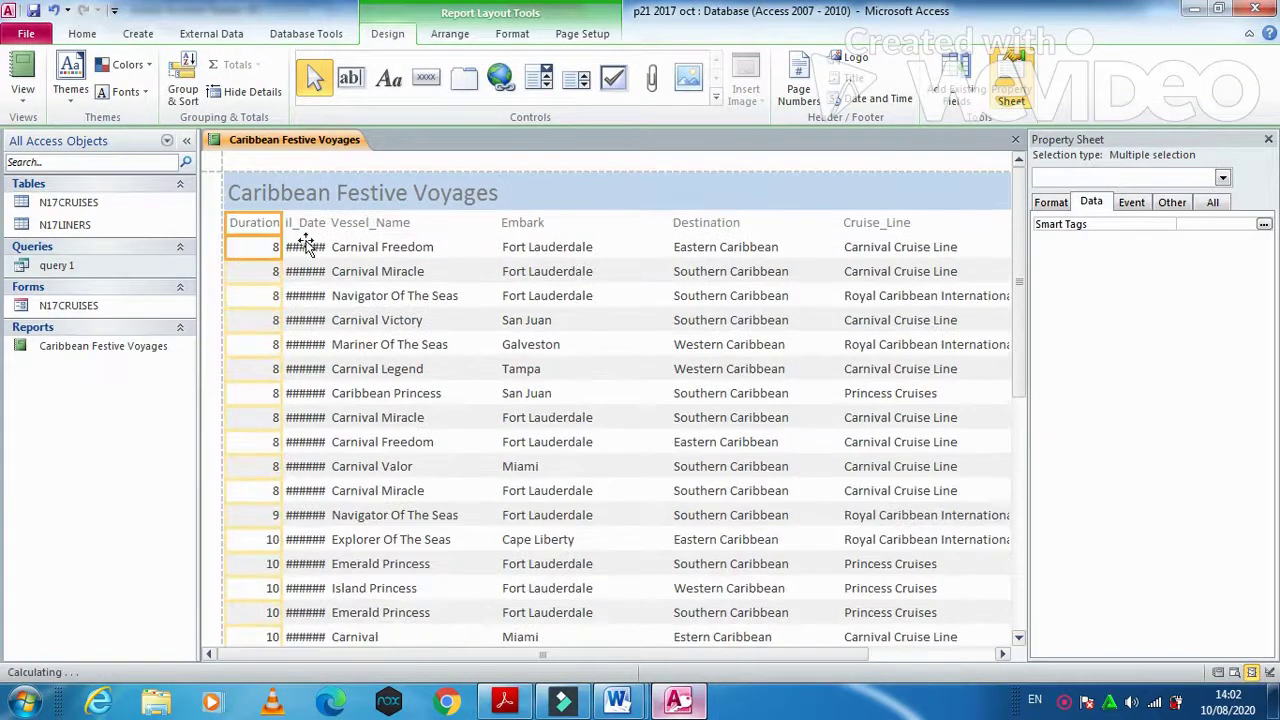
click(372, 226)
ctrl+click(385, 250)
drag(328, 224, 383, 244)
click(314, 224)
ctrl+click(316, 248)
drag(326, 224, 352, 228)
click(392, 224)
ctrl+click(392, 247)
drag(378, 224, 356, 228)
Narrow Embark and resize the Destination and Cruise_Line columns so full cruise line names show
click(531, 223)
ctrl+click(537, 247)
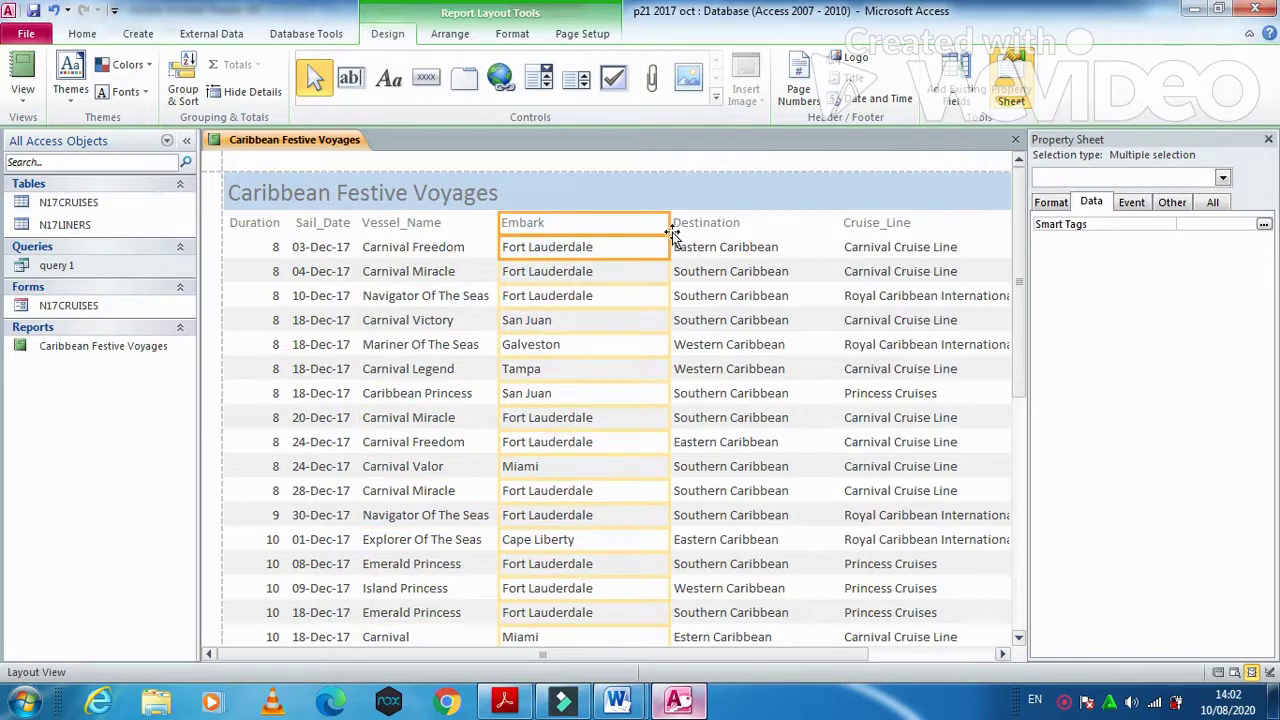
drag(668, 230, 610, 242)
click(712, 223)
ctrl+click(695, 247)
drag(668, 224, 608, 228)
drag(837, 222, 745, 228)
click(863, 225)
shift+click(874, 249)
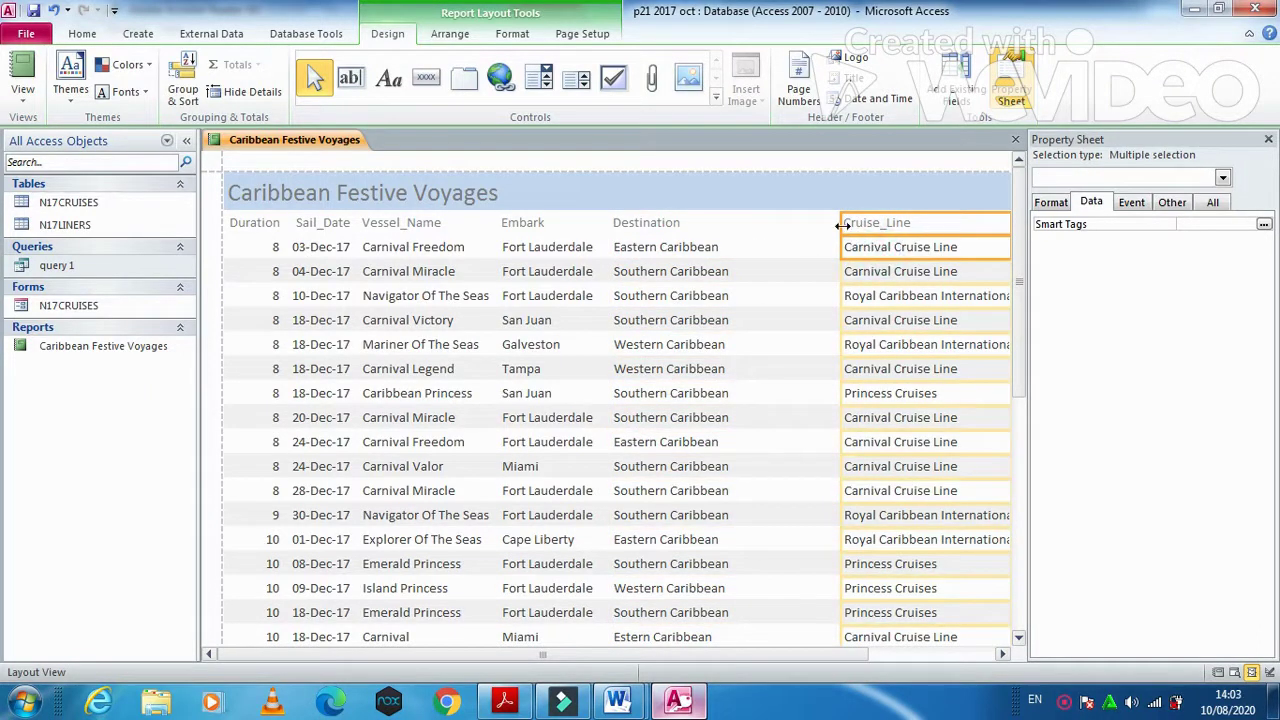
drag(773, 232, 735, 240)
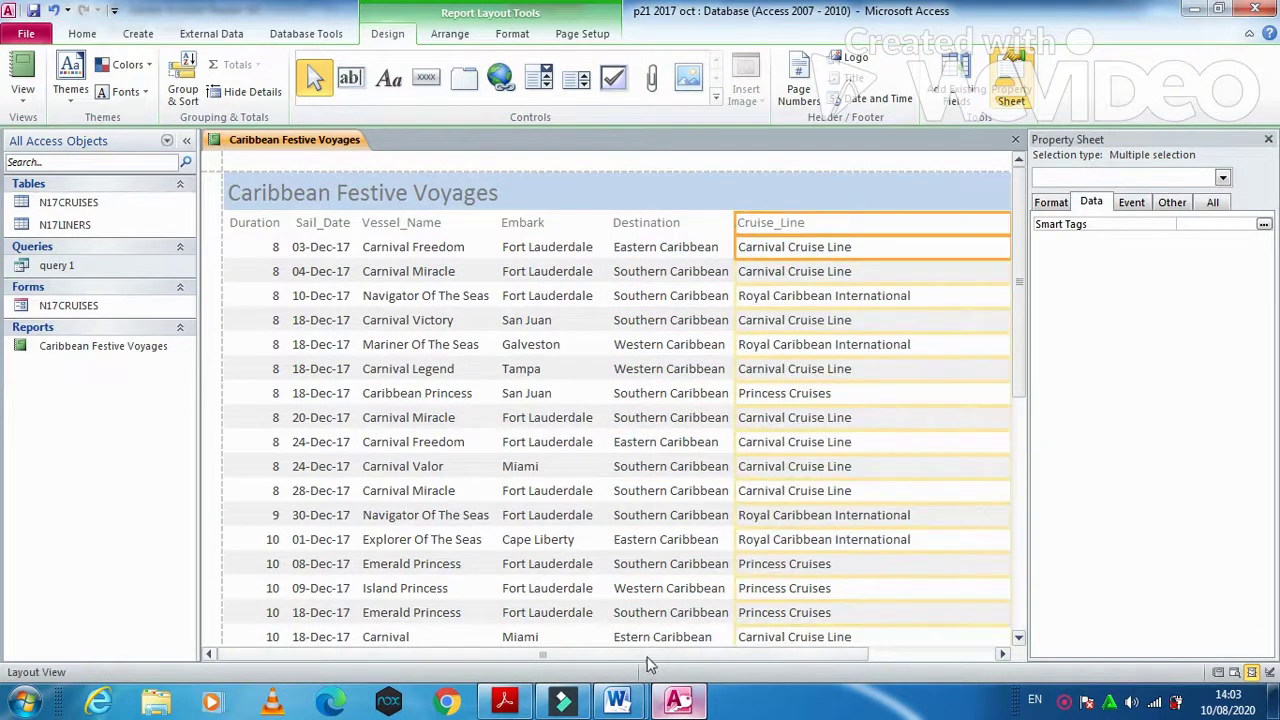
drag(648, 662, 757, 658)
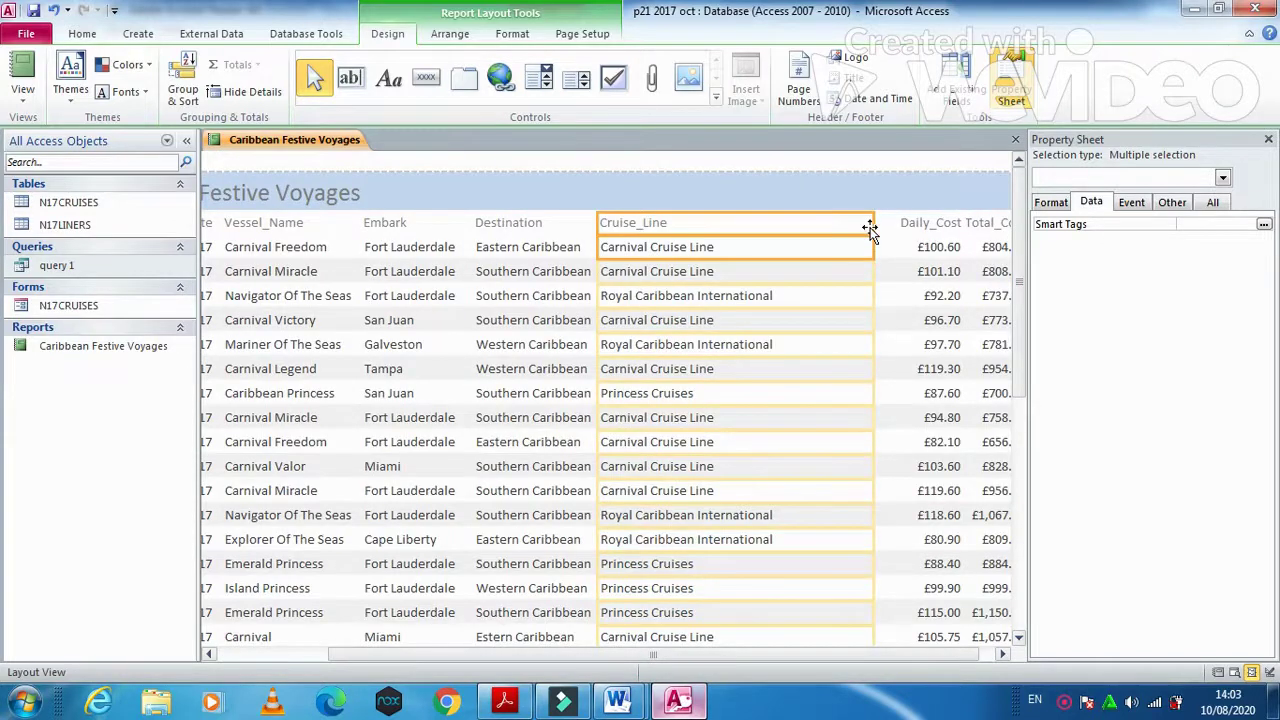
drag(871, 224, 780, 246)
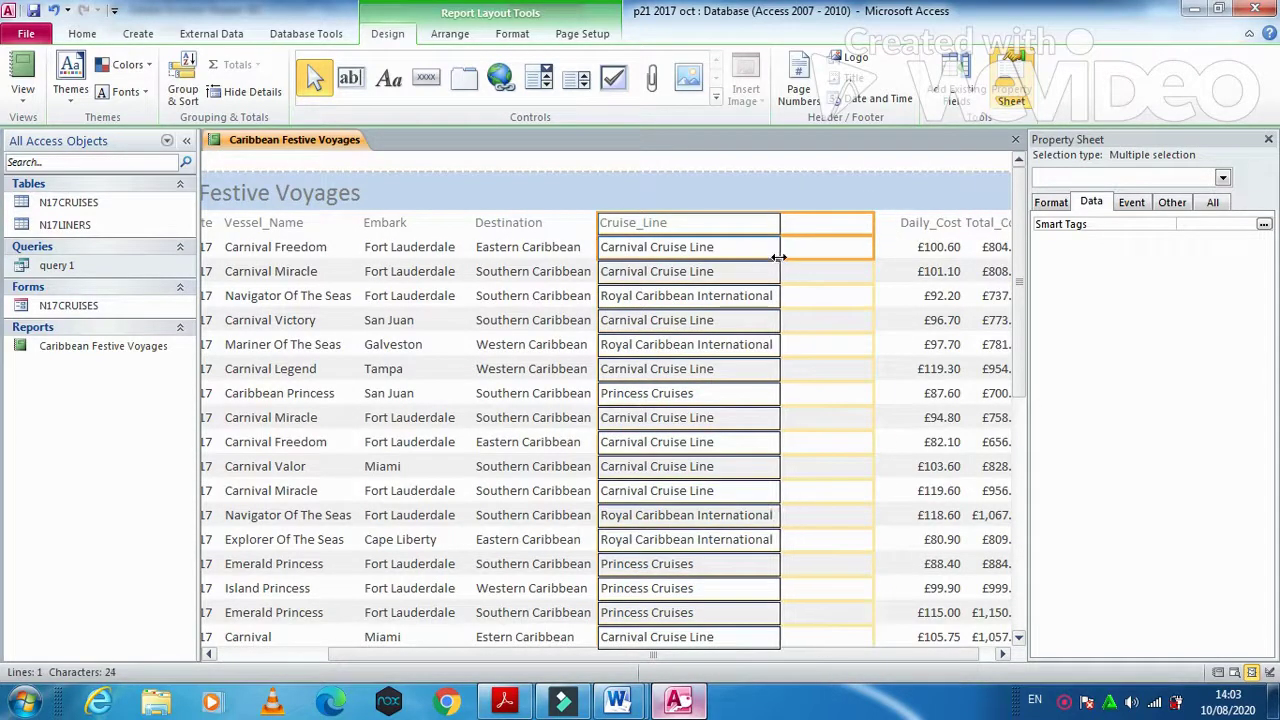
Narrow the Daily_Cost and Total_Cost columns so values like £804.80 show without gaps
click(930, 228)
shift+click(940, 267)
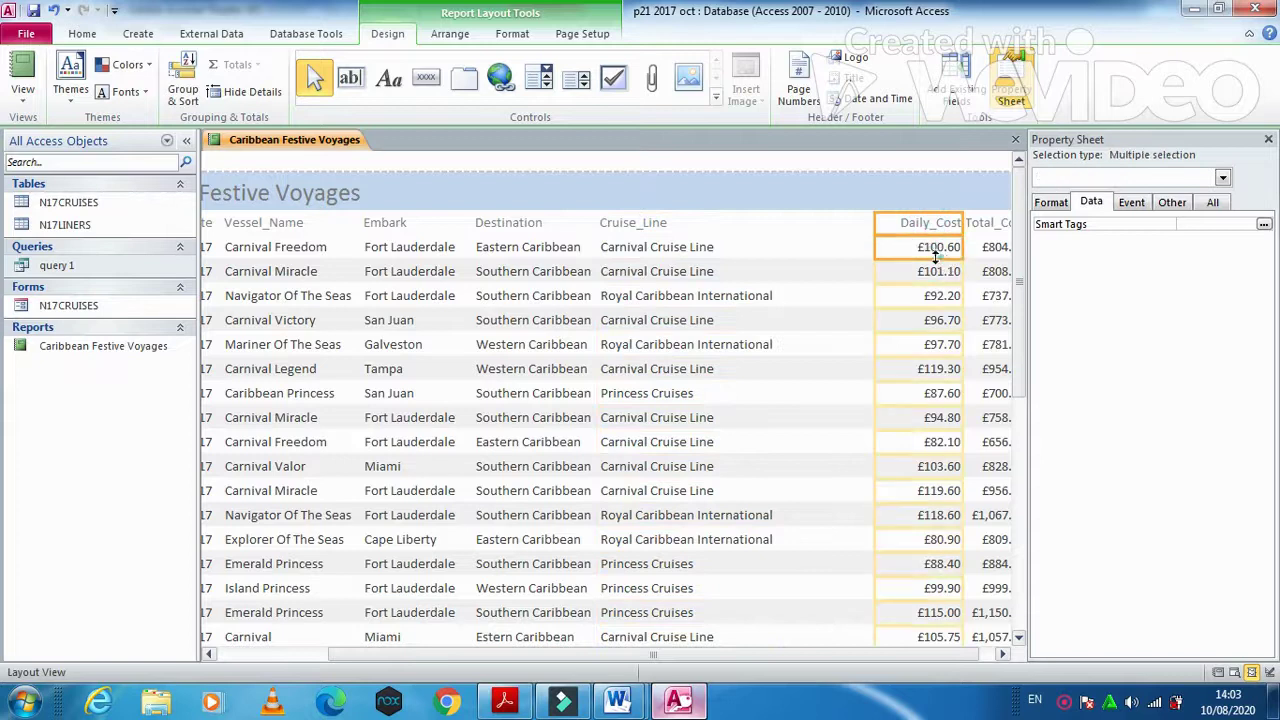
drag(868, 228, 776, 248)
drag(963, 224, 866, 228)
click(978, 224)
ctrl+click(994, 250)
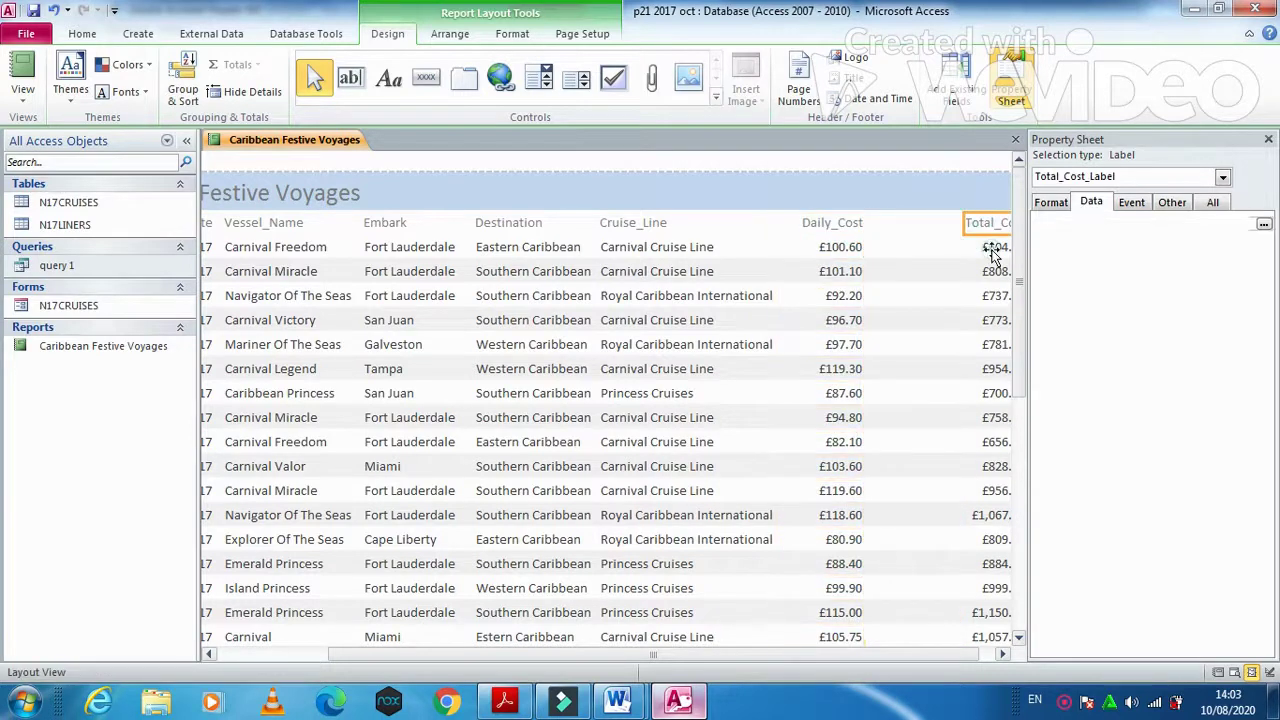
drag(967, 224, 872, 224)
drag(845, 655, 860, 652)
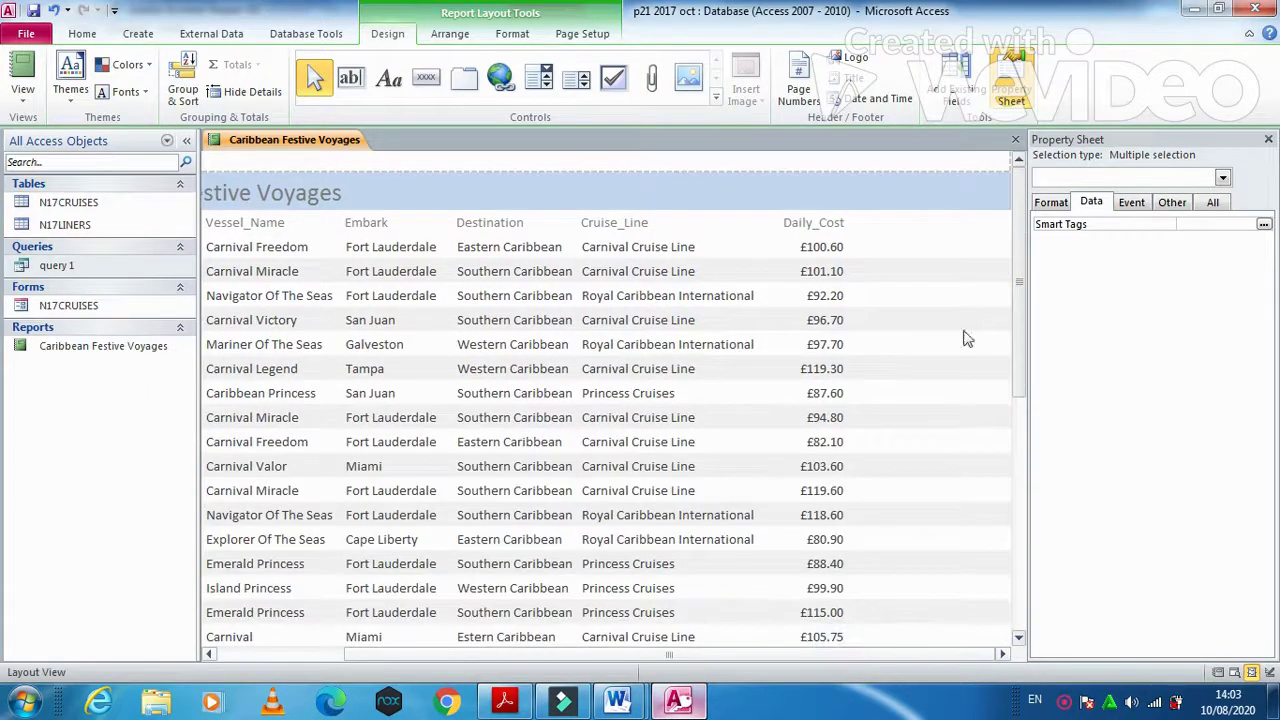
drag(1005, 224, 971, 230)
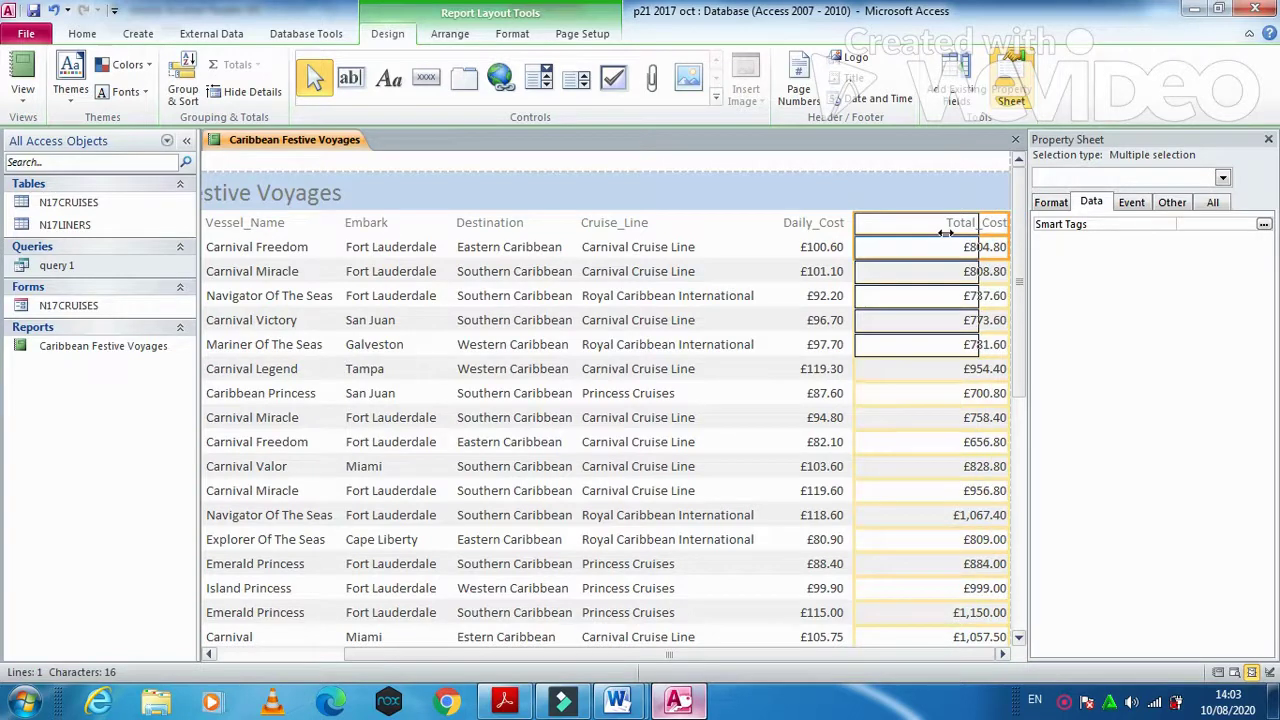
Print-preview the report across pages 1 and 2, then bring the exam PDF forward
click(22, 100)
click(75, 174)
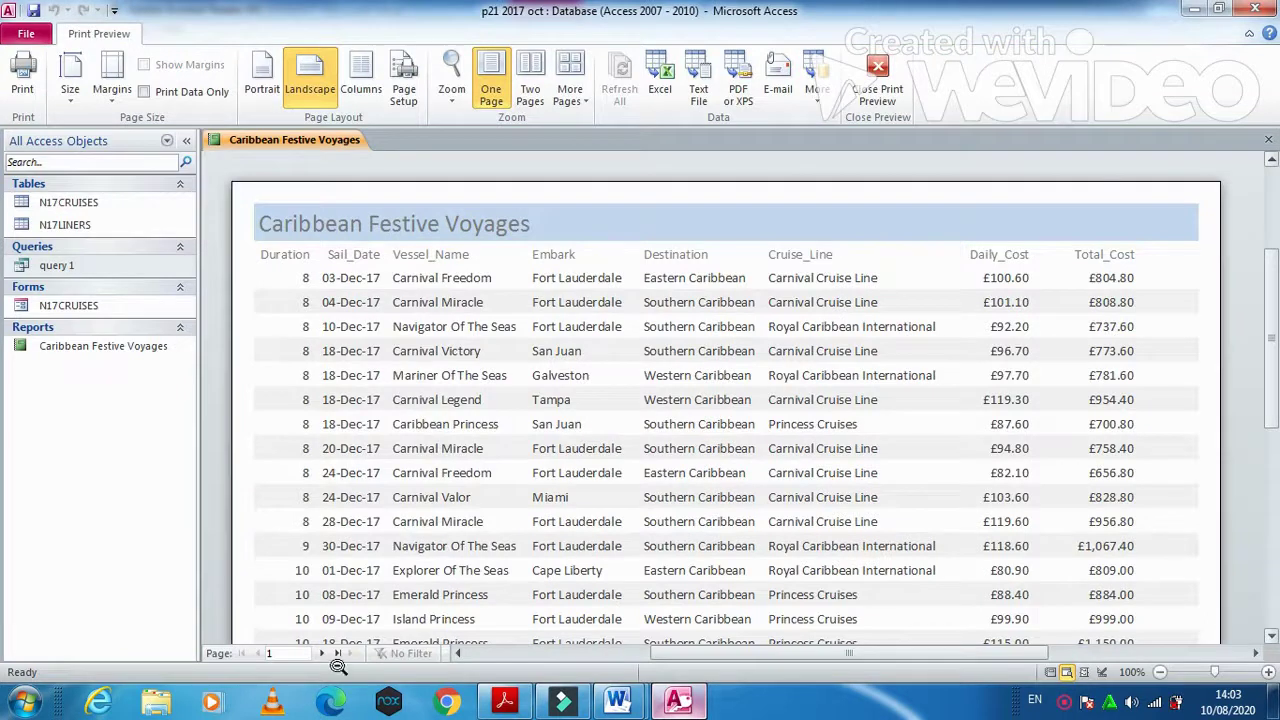
click(322, 653)
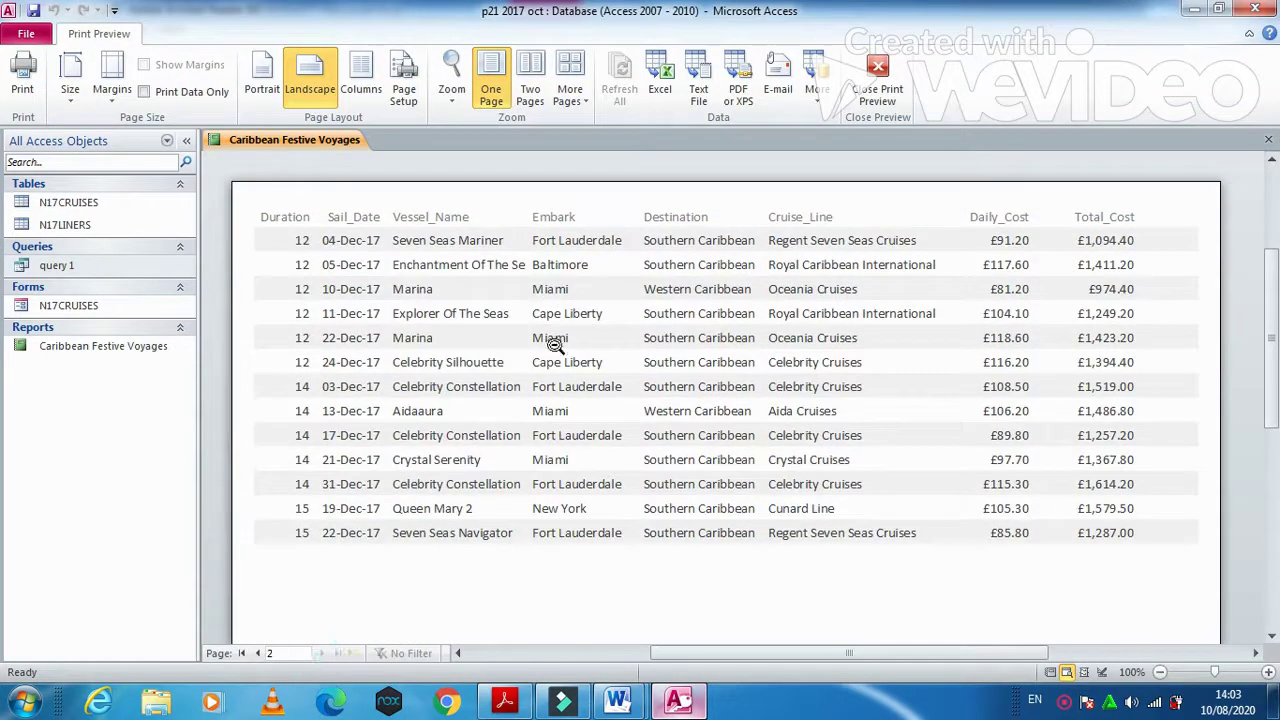
click(257, 653)
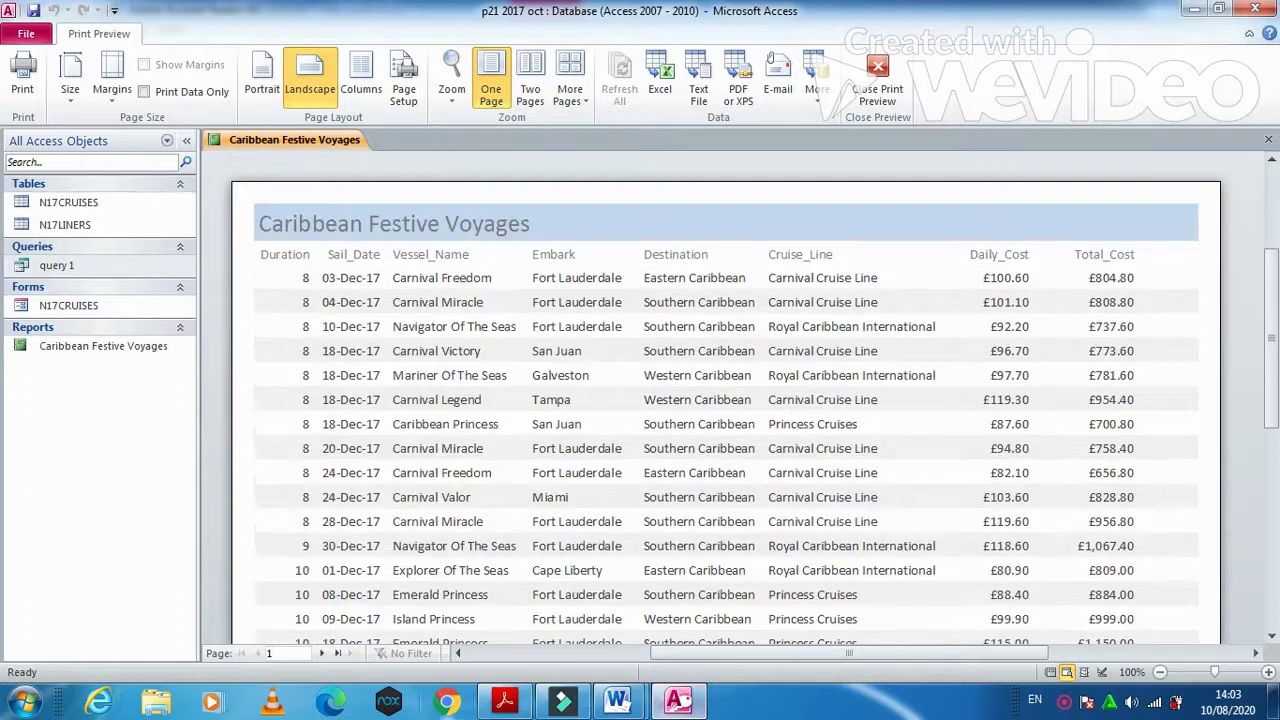
click(507, 703)
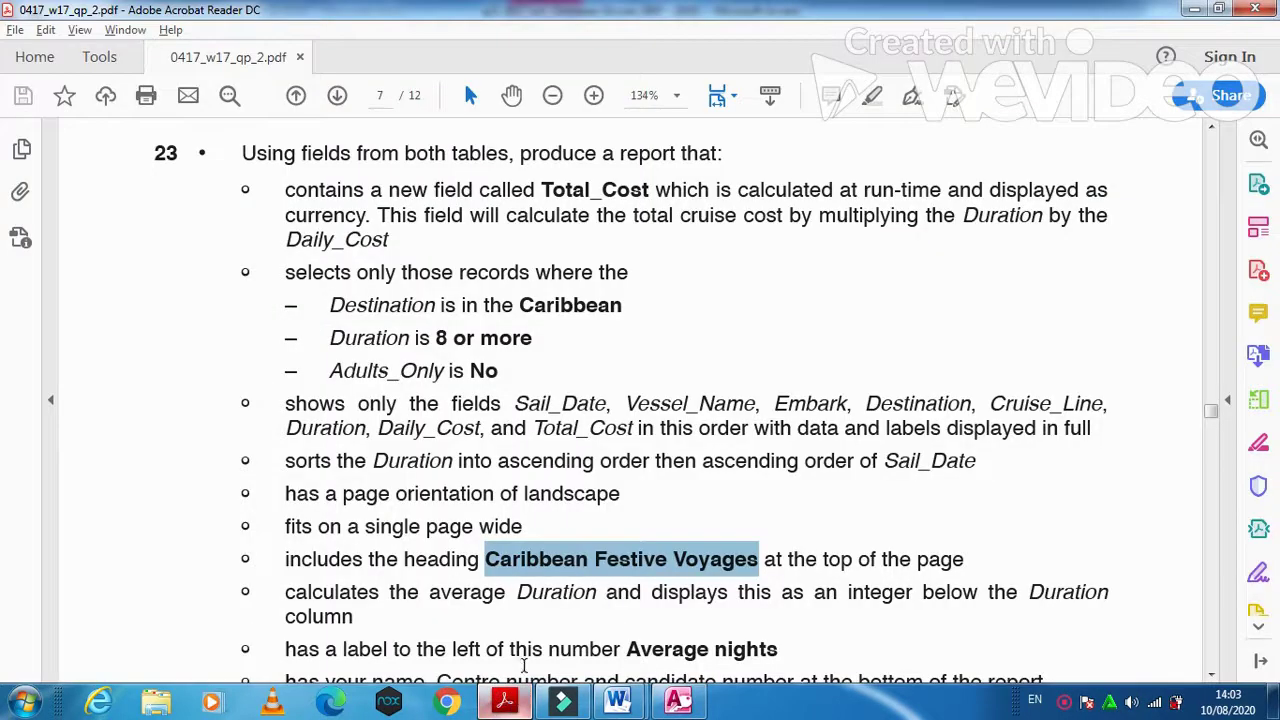
Scroll the exam PDF to read question 23's report requirements, then return to Access
scroll(543, 628, down, 1)
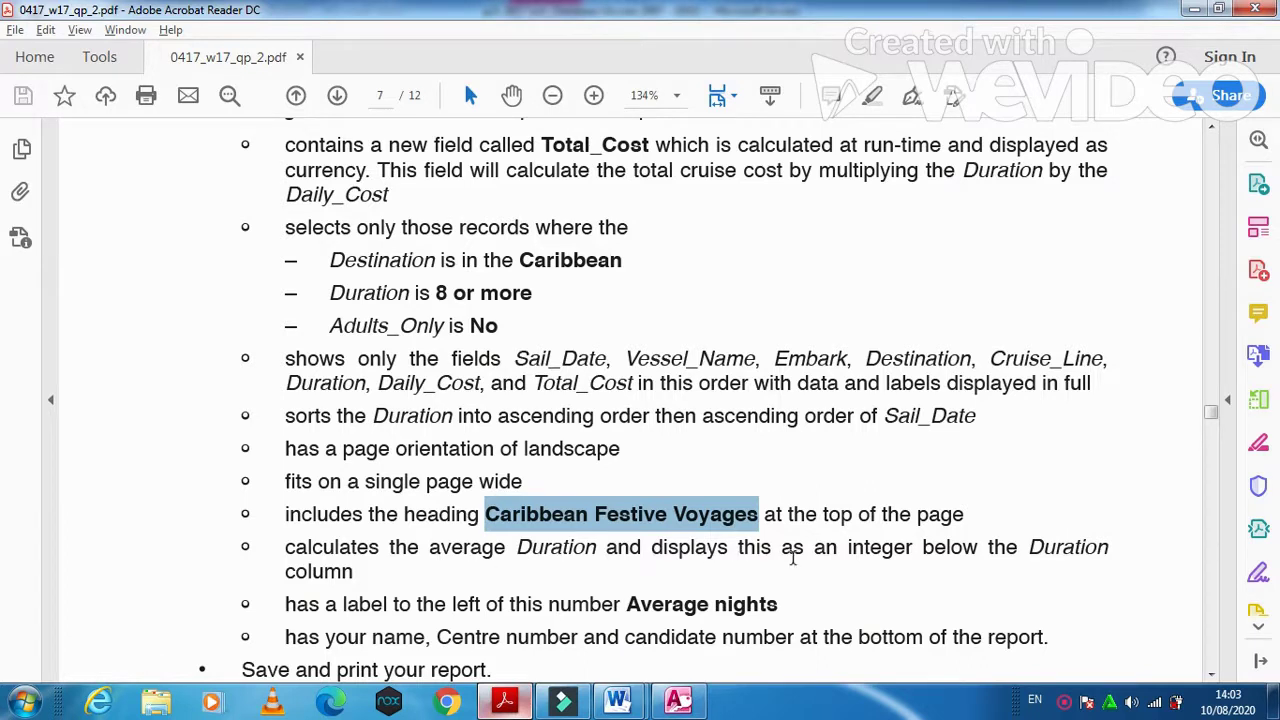
click(678, 703)
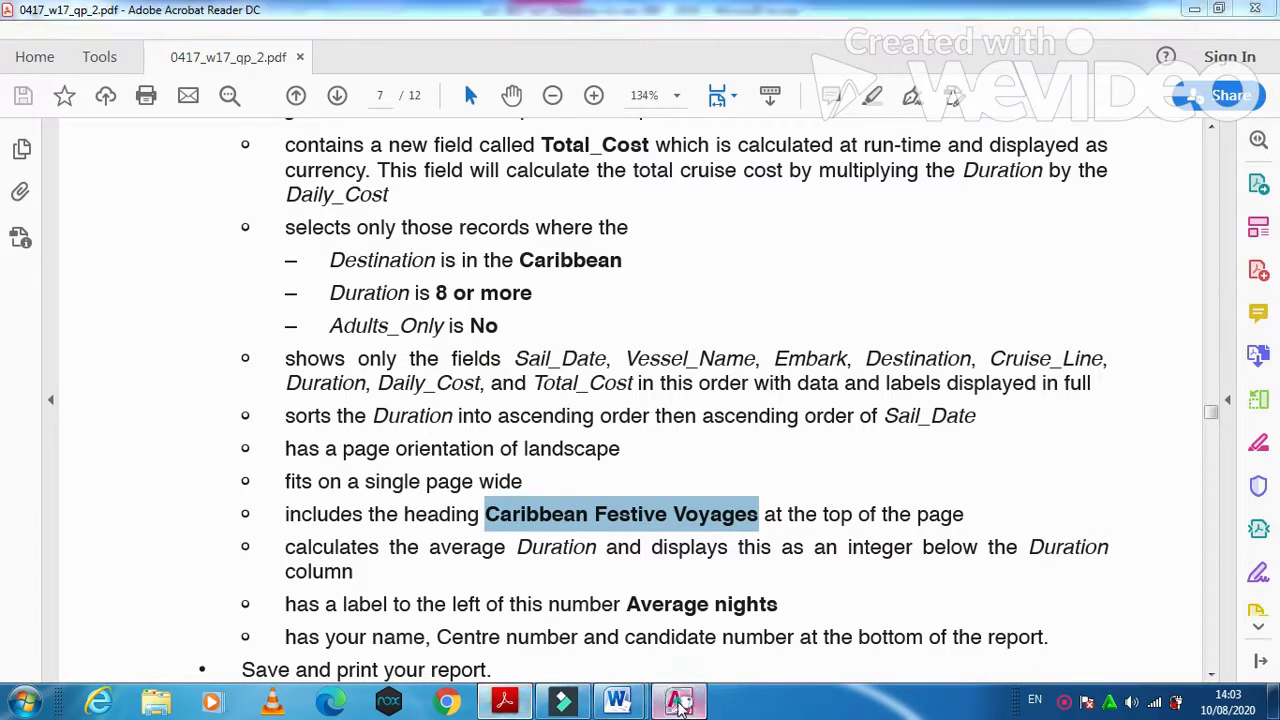
Back in Layout View, add an Average total beneath the Duration column
right_click(286, 282)
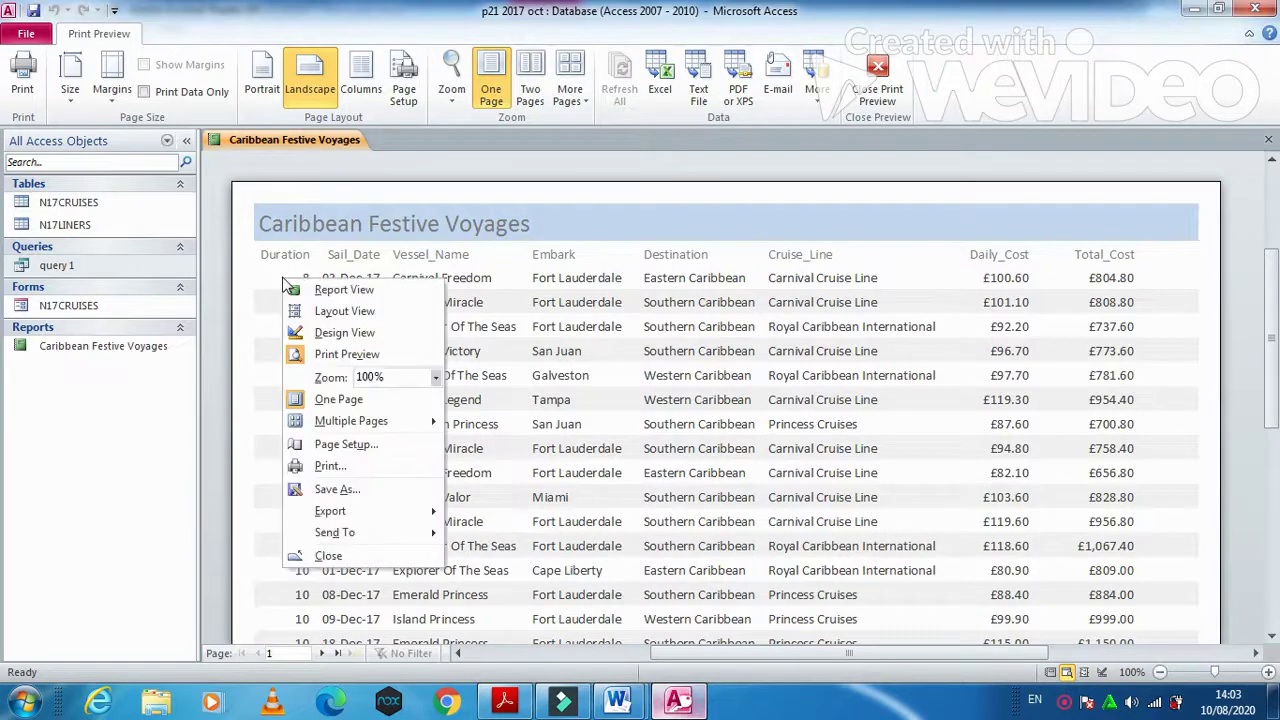
click(340, 311)
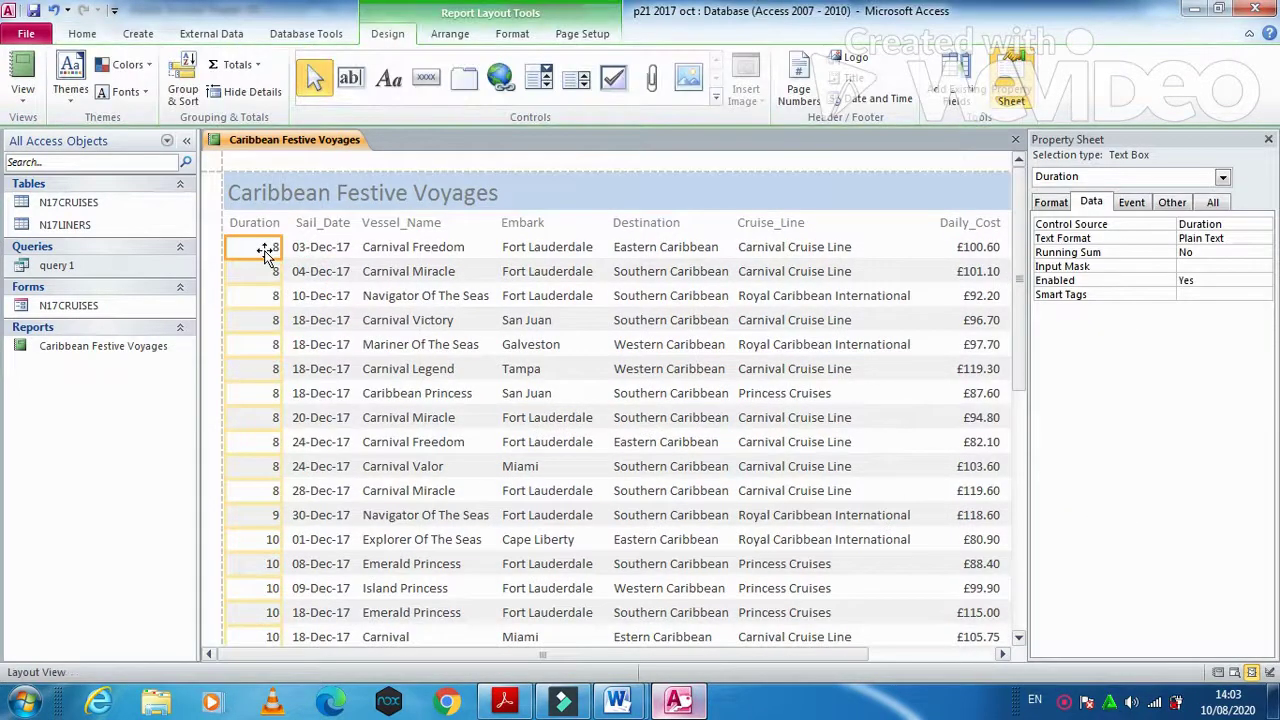
right_click(267, 257)
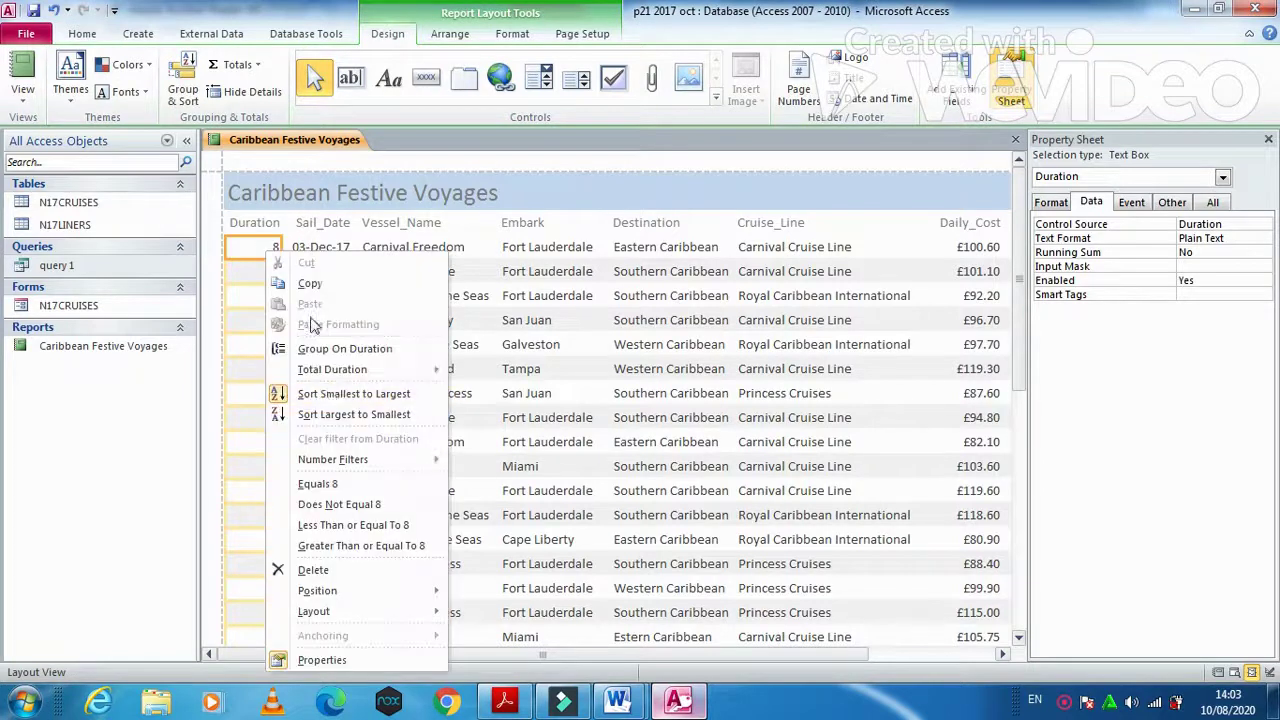
mouse_move(357, 372)
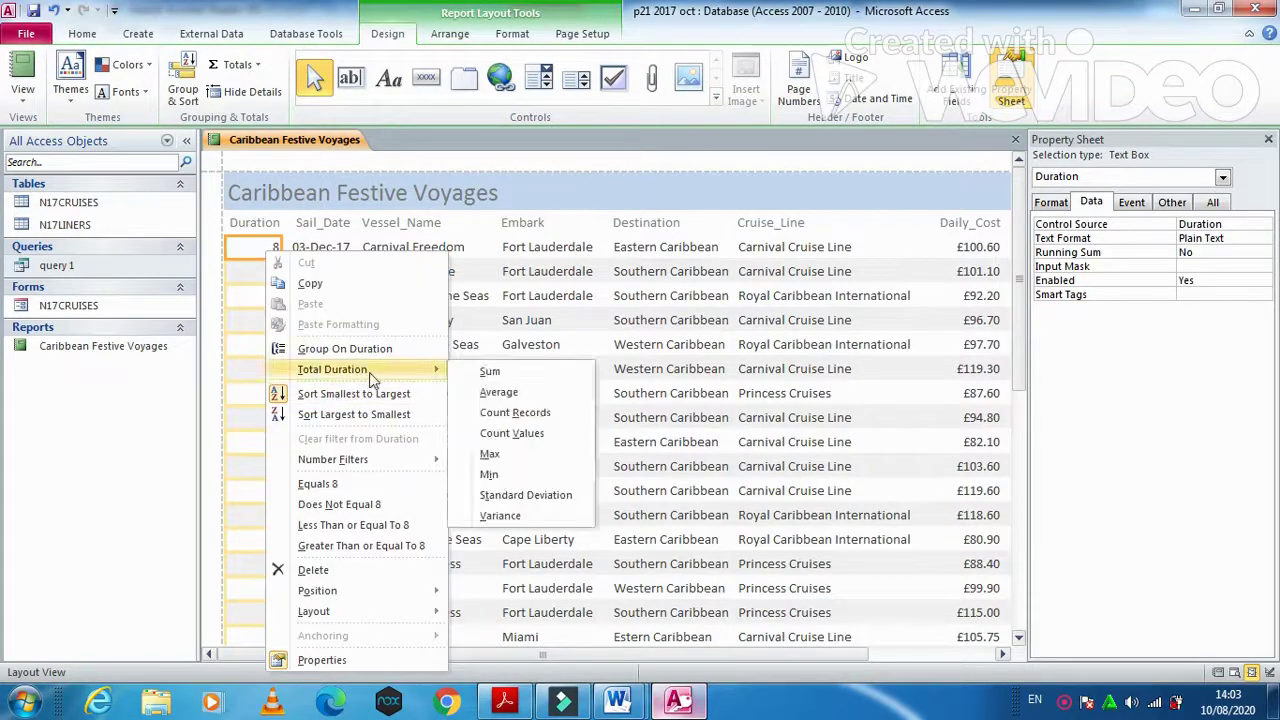
click(527, 396)
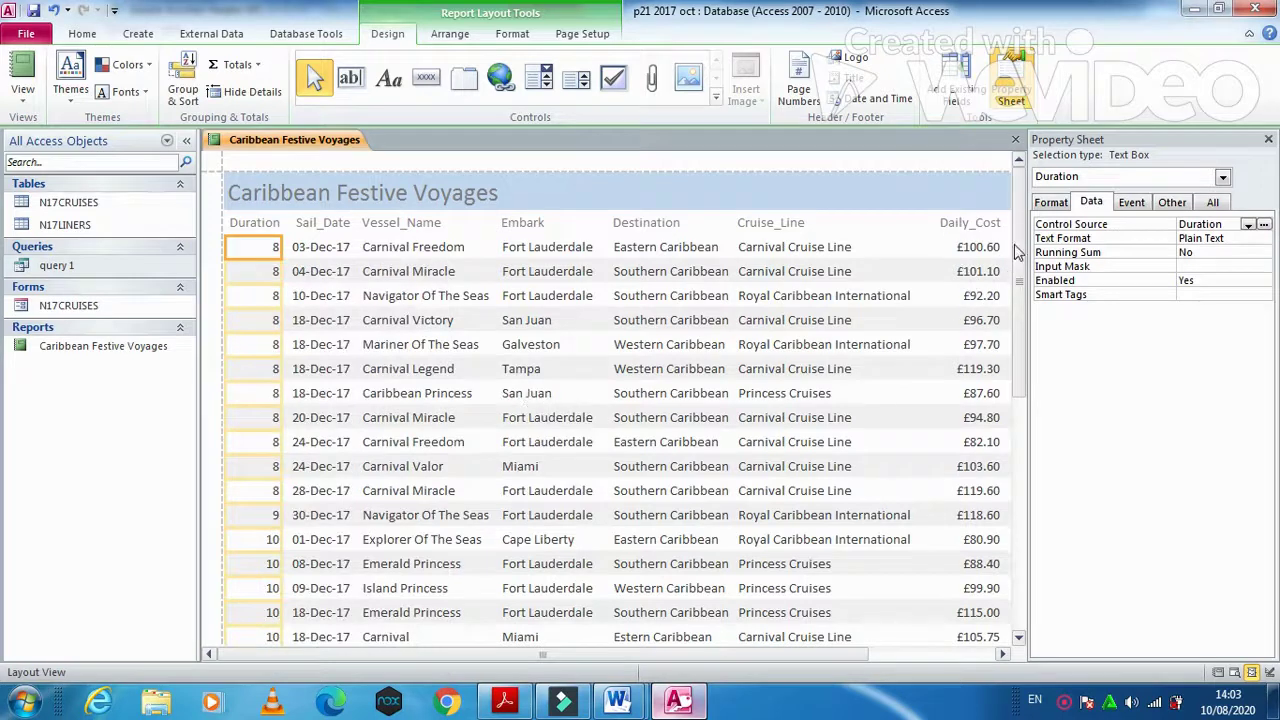
drag(1015, 245, 1023, 420)
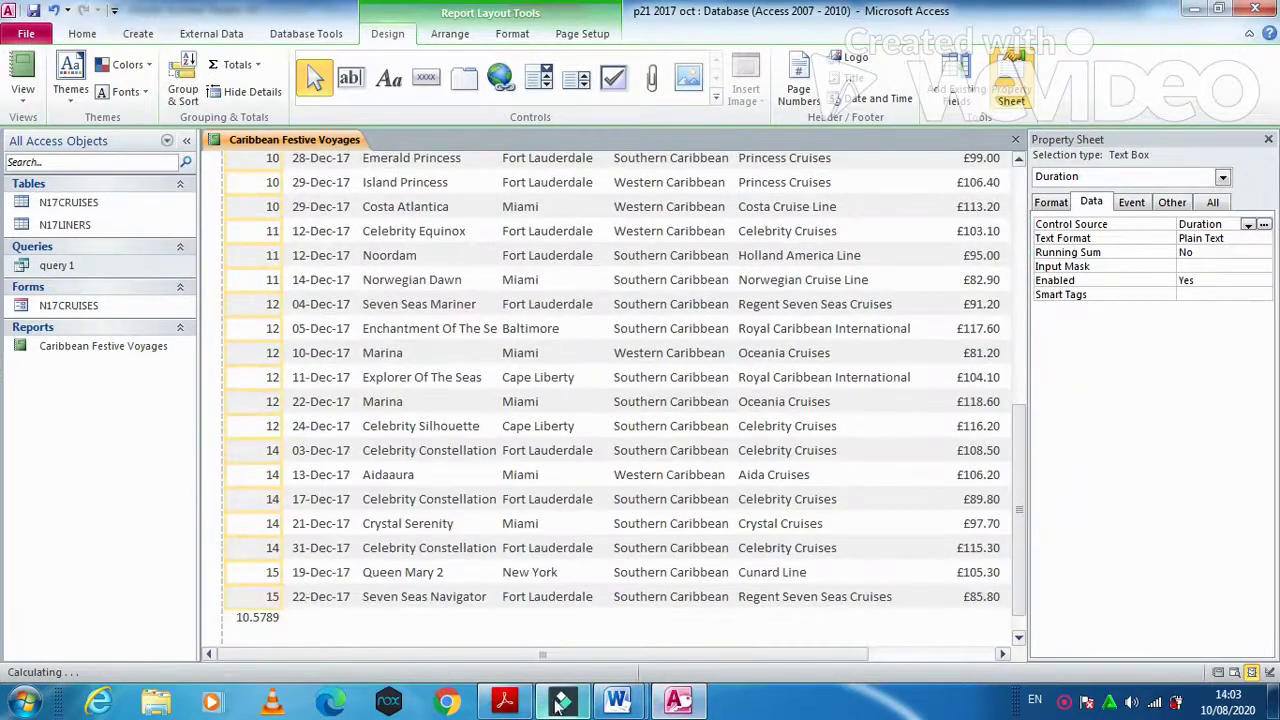
Set the 10.5789 average total to 0 decimal places and narrow its box
click(260, 620)
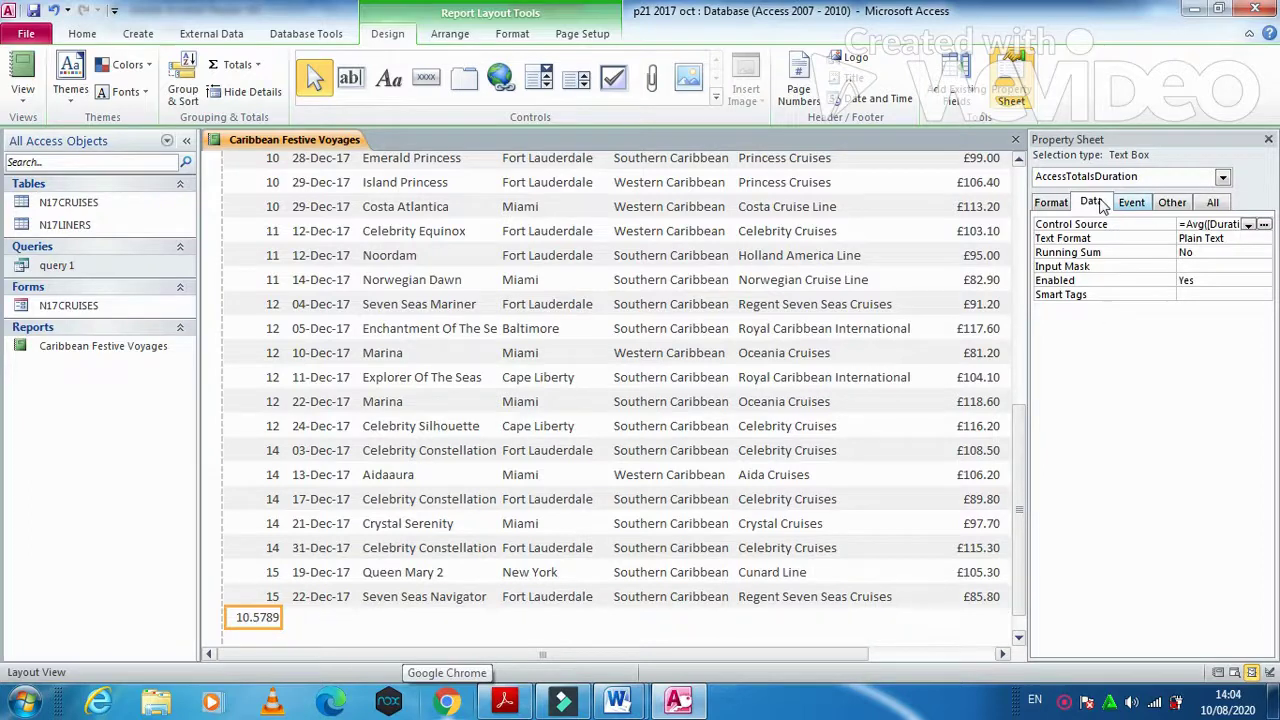
click(1050, 203)
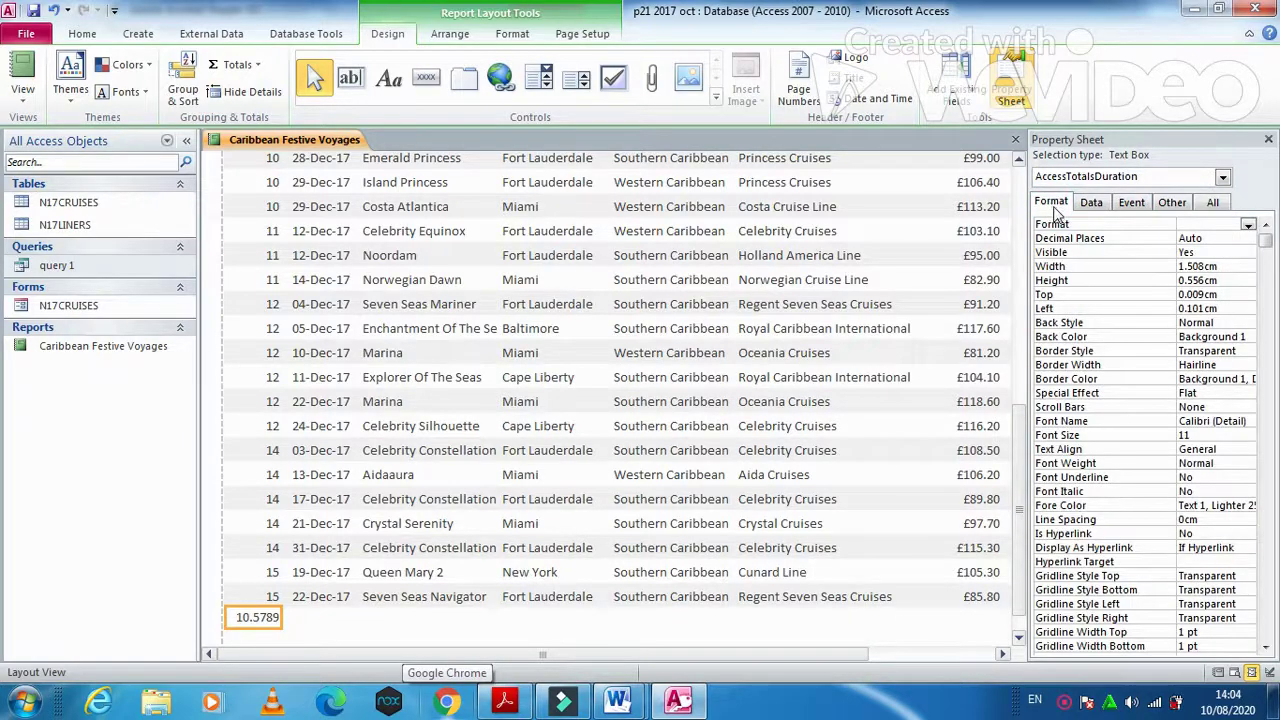
click(1248, 238)
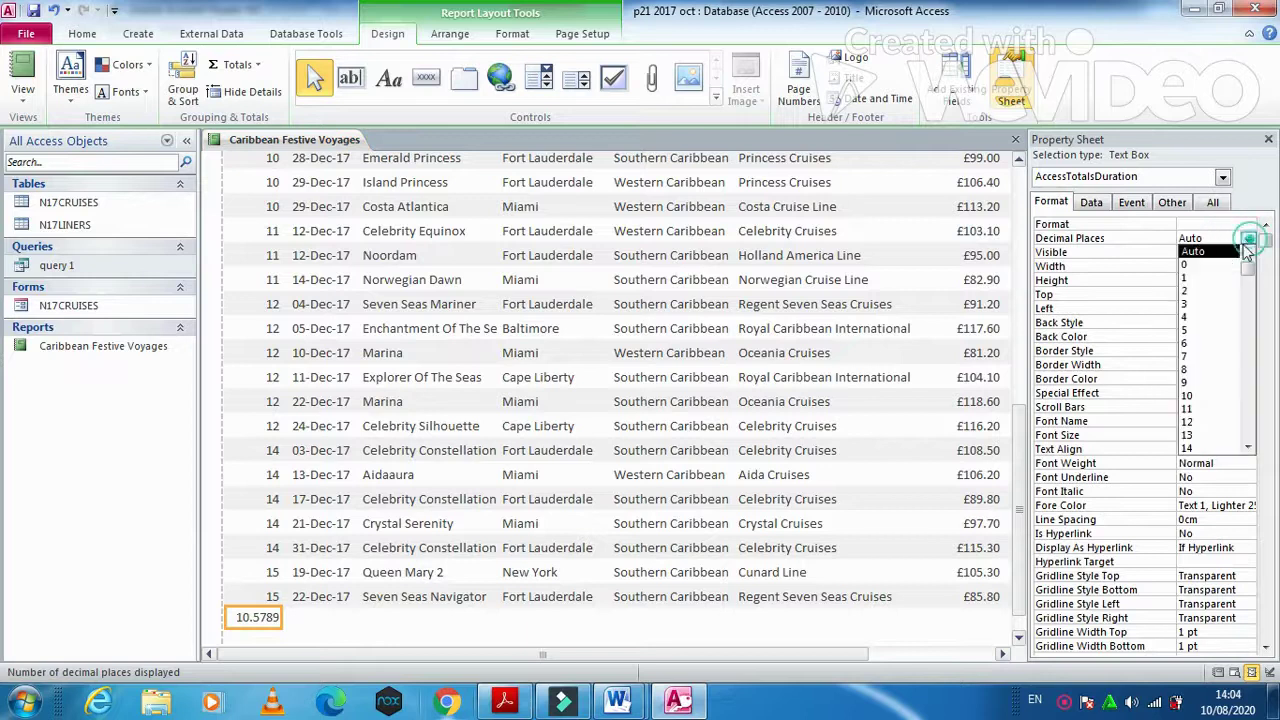
click(1218, 266)
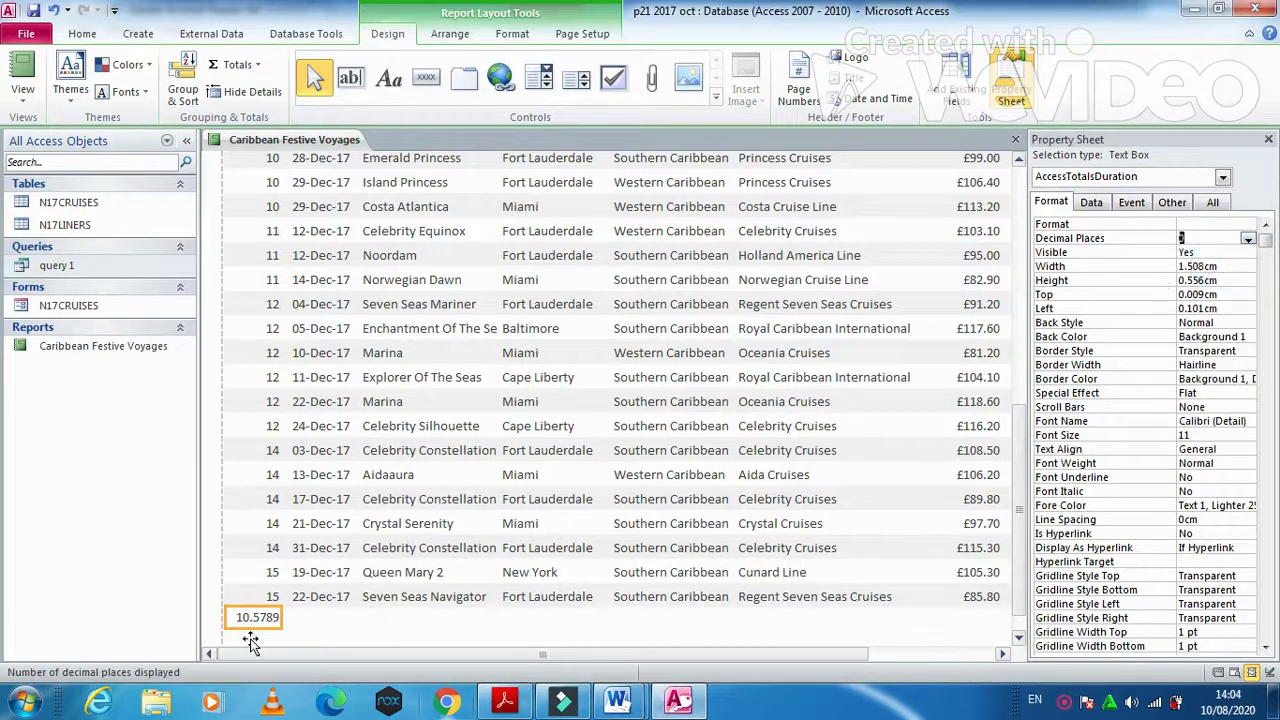
drag(229, 617, 256, 618)
Check the Average nights label requirement in the exam PDF, then return to Access
click(505, 703)
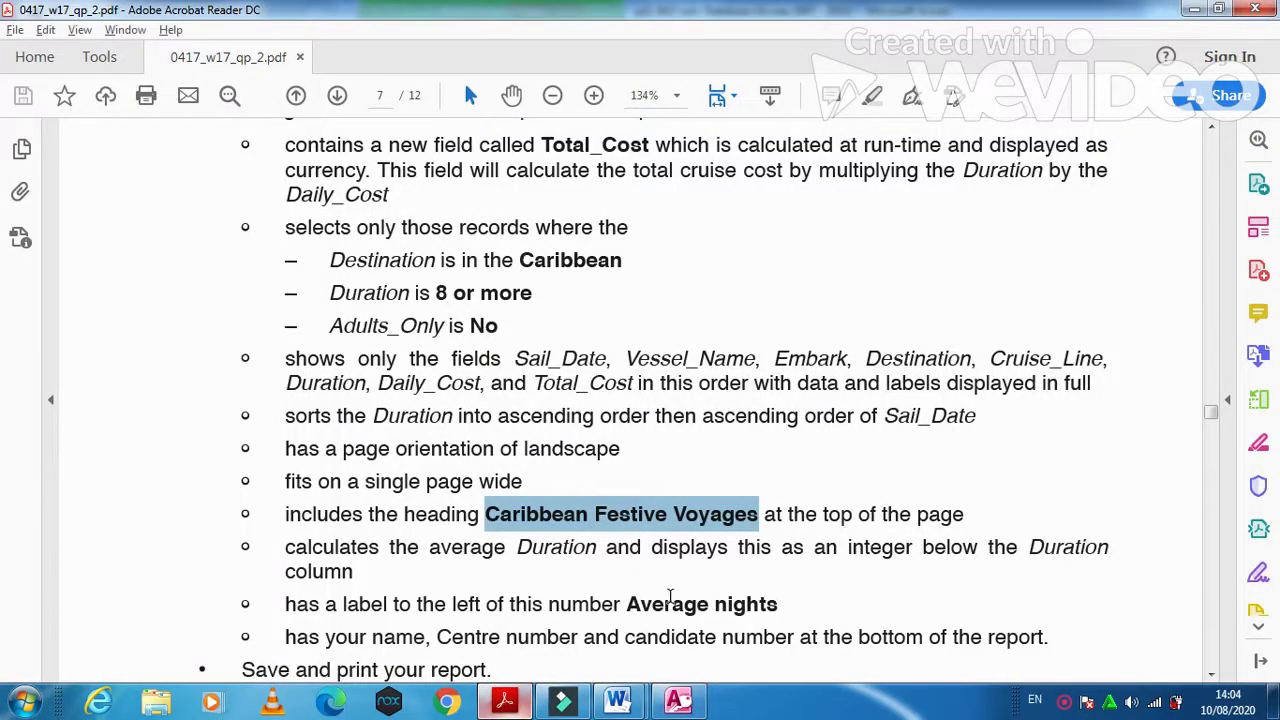
drag(627, 607, 785, 608)
key(alt+Tab)
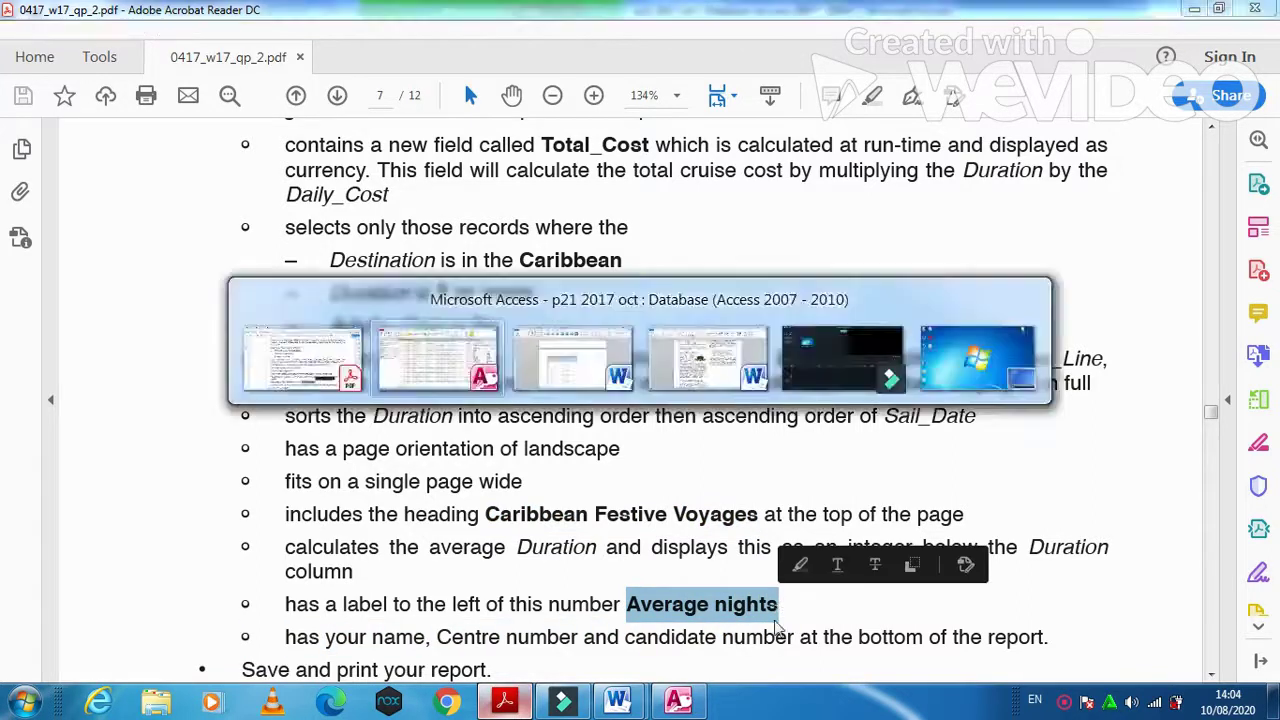
Give the average total a caption label reading 'Average nights'
right_click(270, 618)
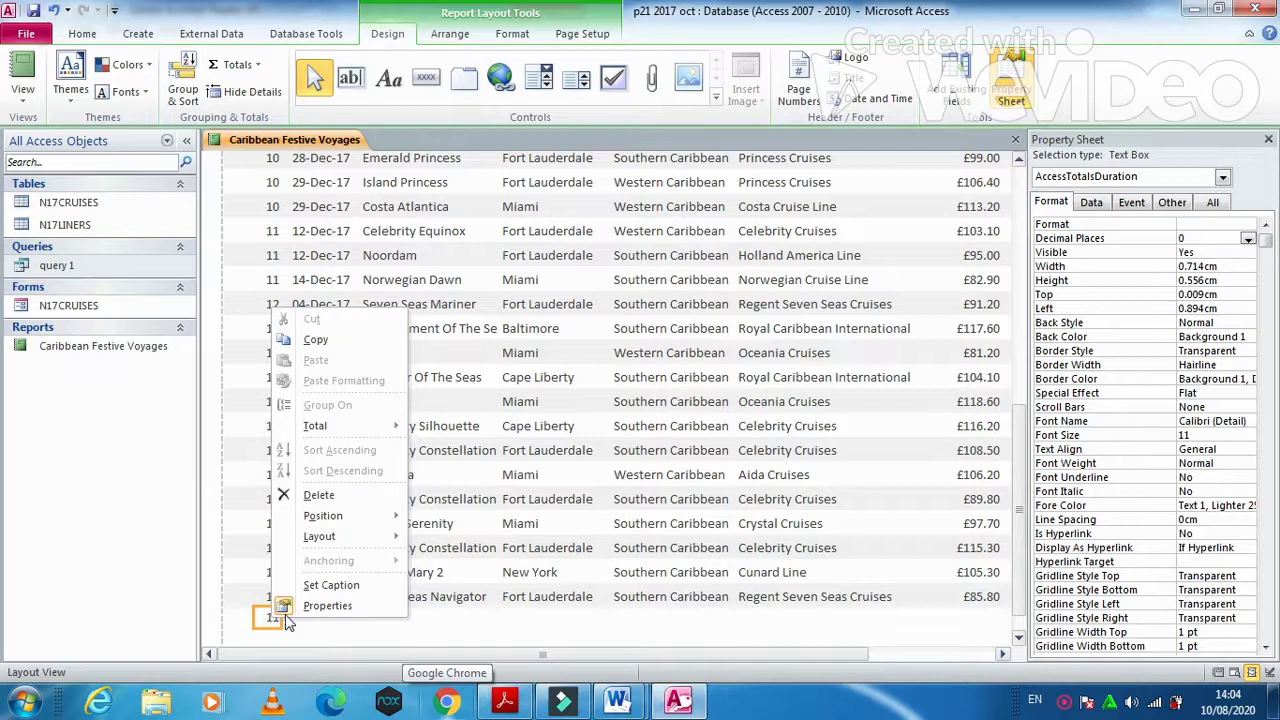
click(330, 583)
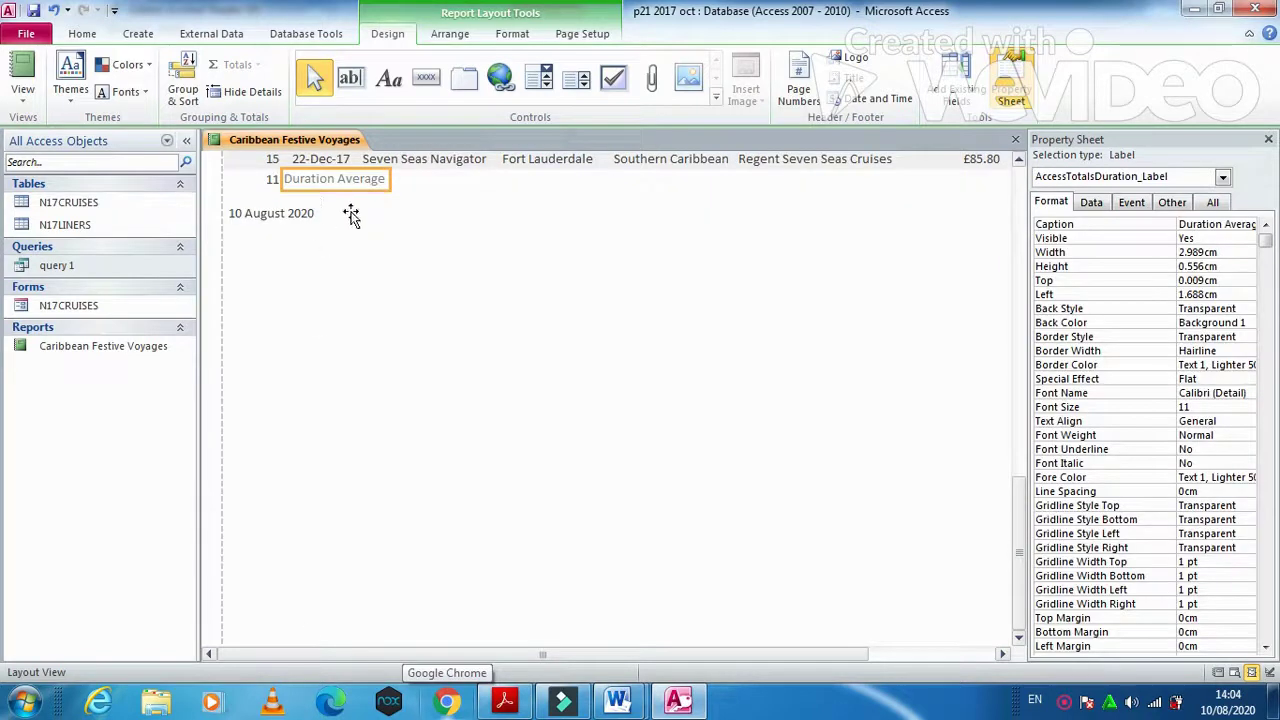
click(384, 176)
double_click(378, 179)
drag(384, 179, 285, 179)
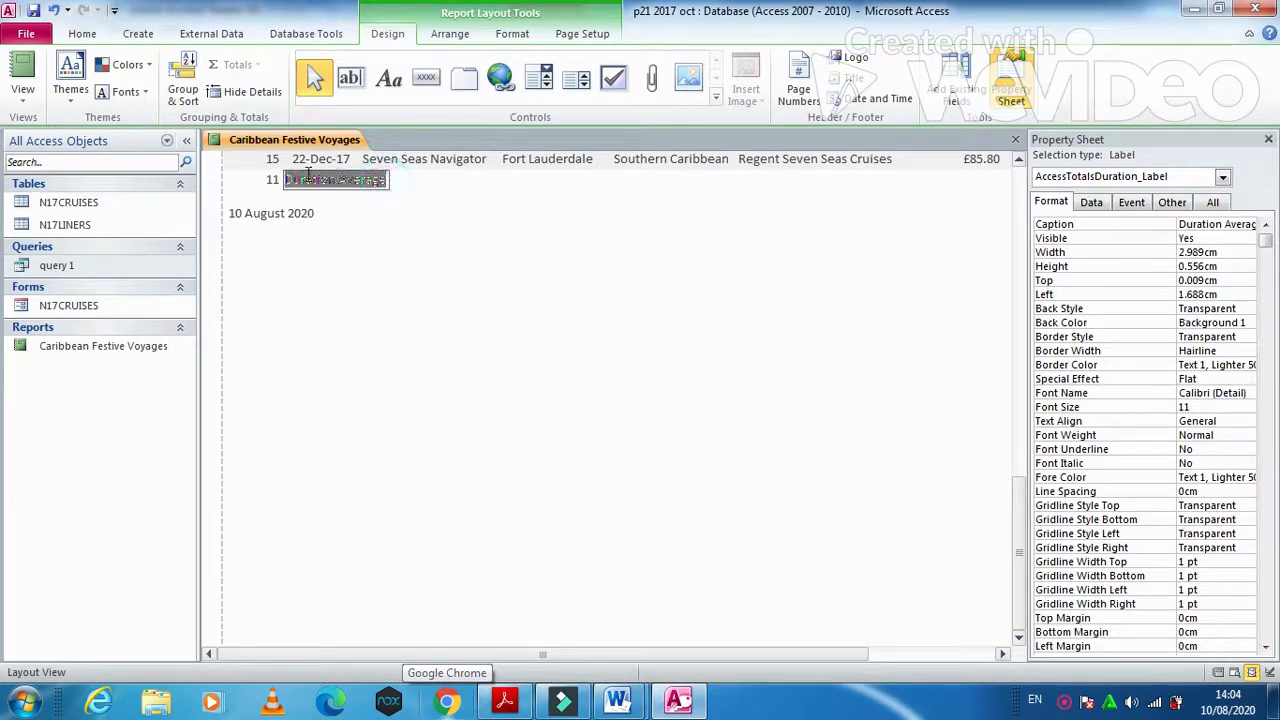
text(Average nights)
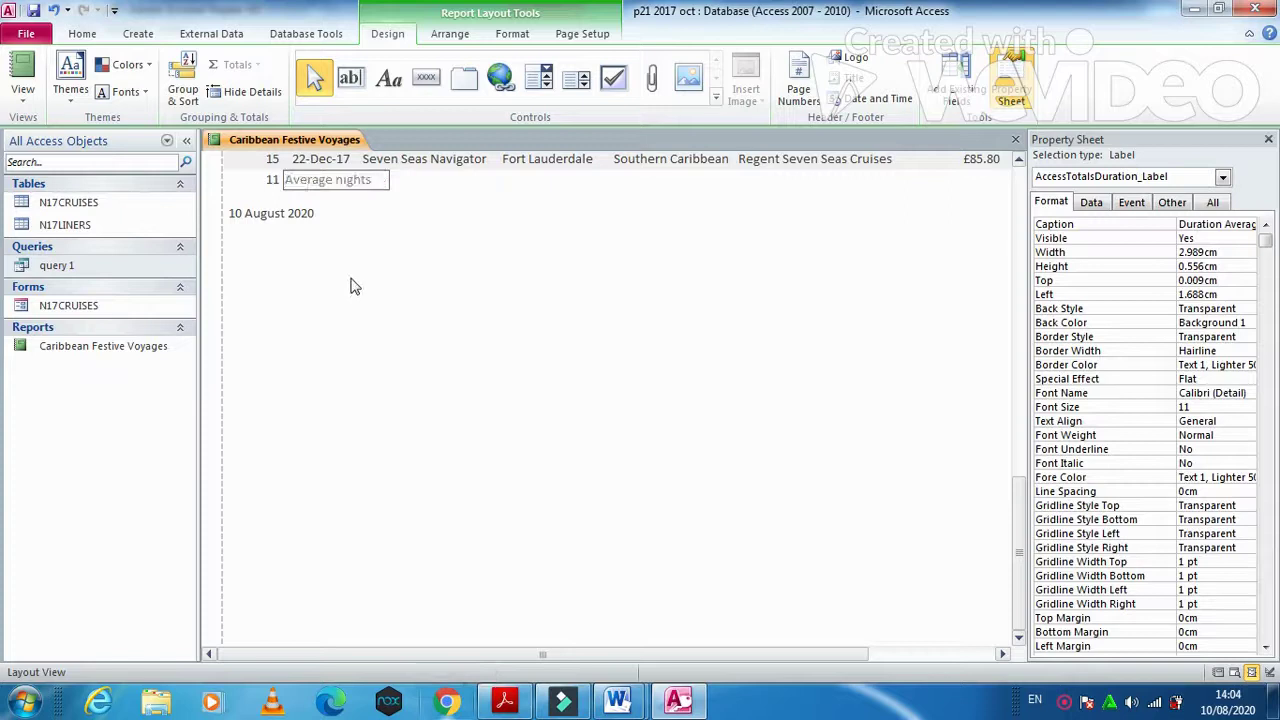
click(350, 284)
Resize the Average nights label and the average box so 11 shows fully
click(275, 179)
drag(300, 181, 420, 181)
drag(257, 181, 403, 181)
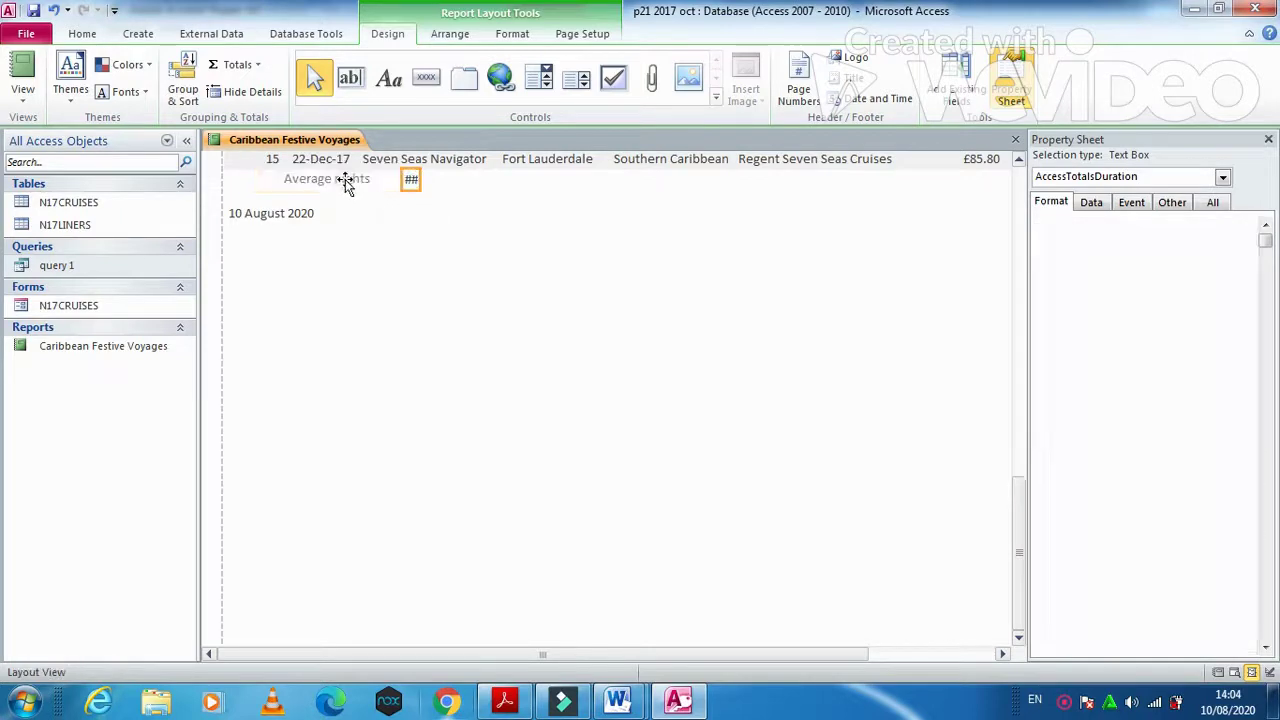
click(345, 185)
drag(281, 181, 232, 185)
drag(388, 180, 326, 183)
click(412, 181)
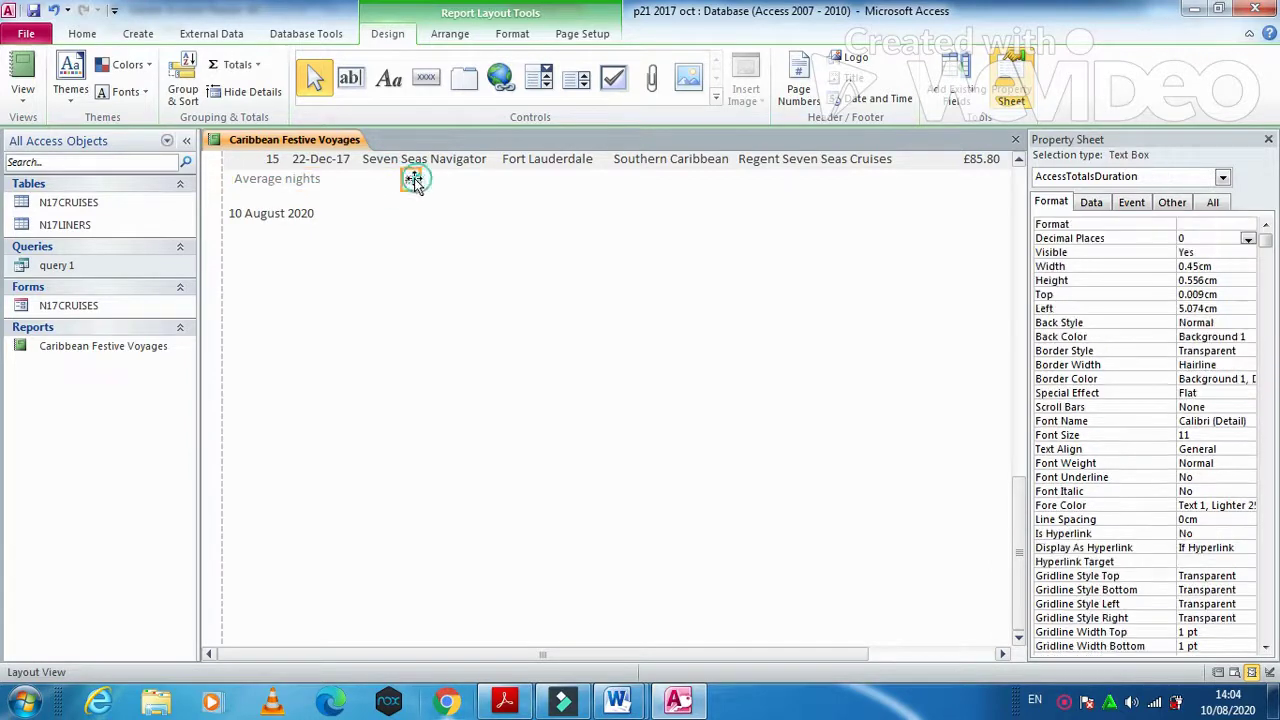
drag(405, 180, 337, 182)
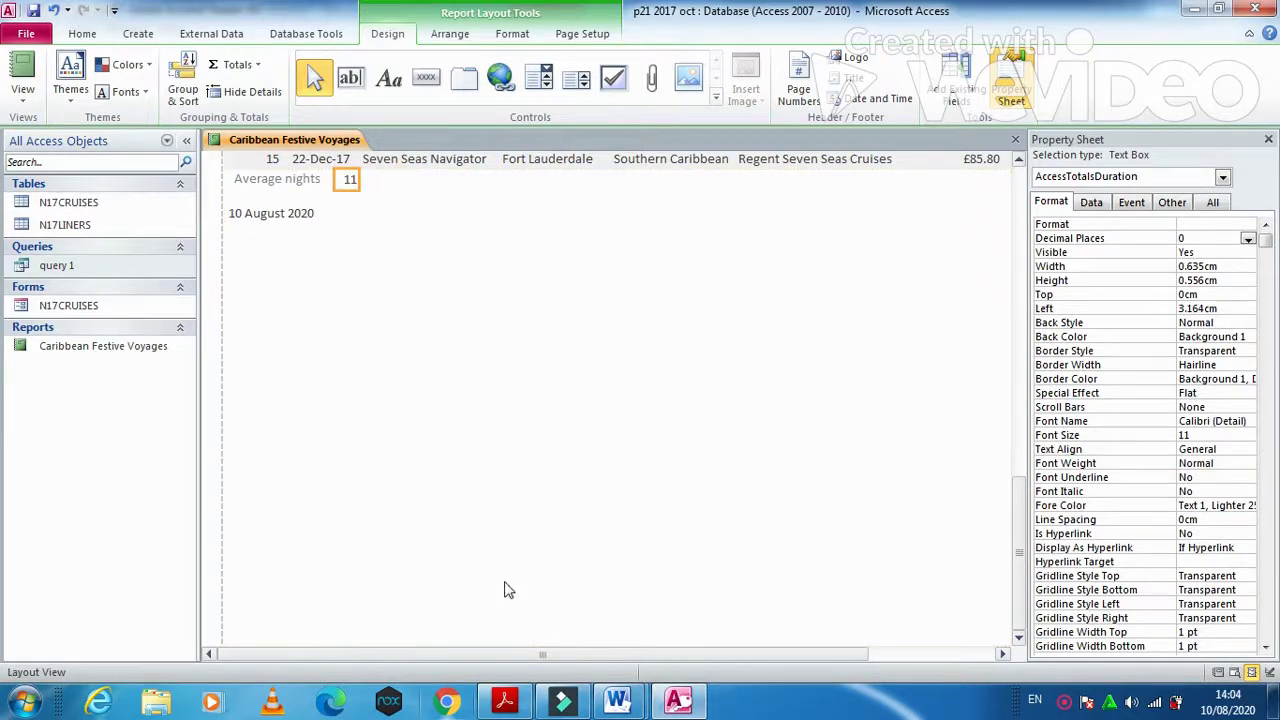
Recheck the remaining requirements in the exam PDF, then return to the Access report
click(504, 700)
scroll(428, 548, down, 3)
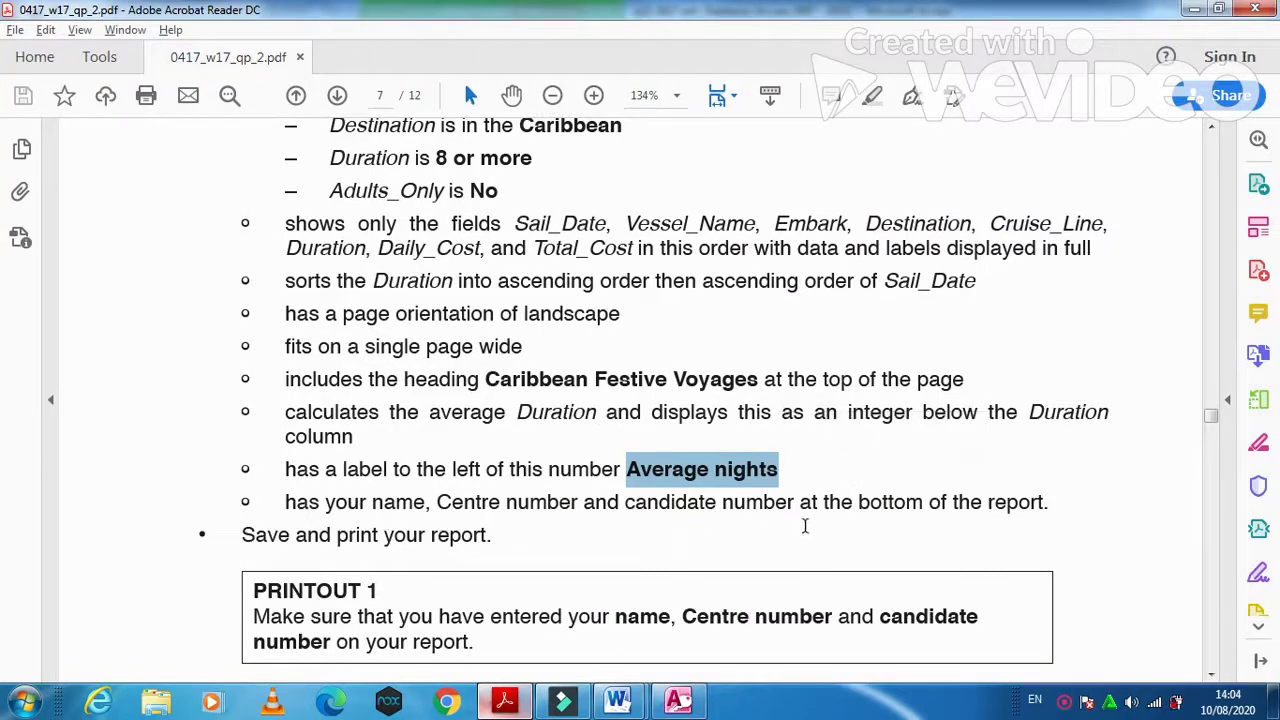
click(678, 700)
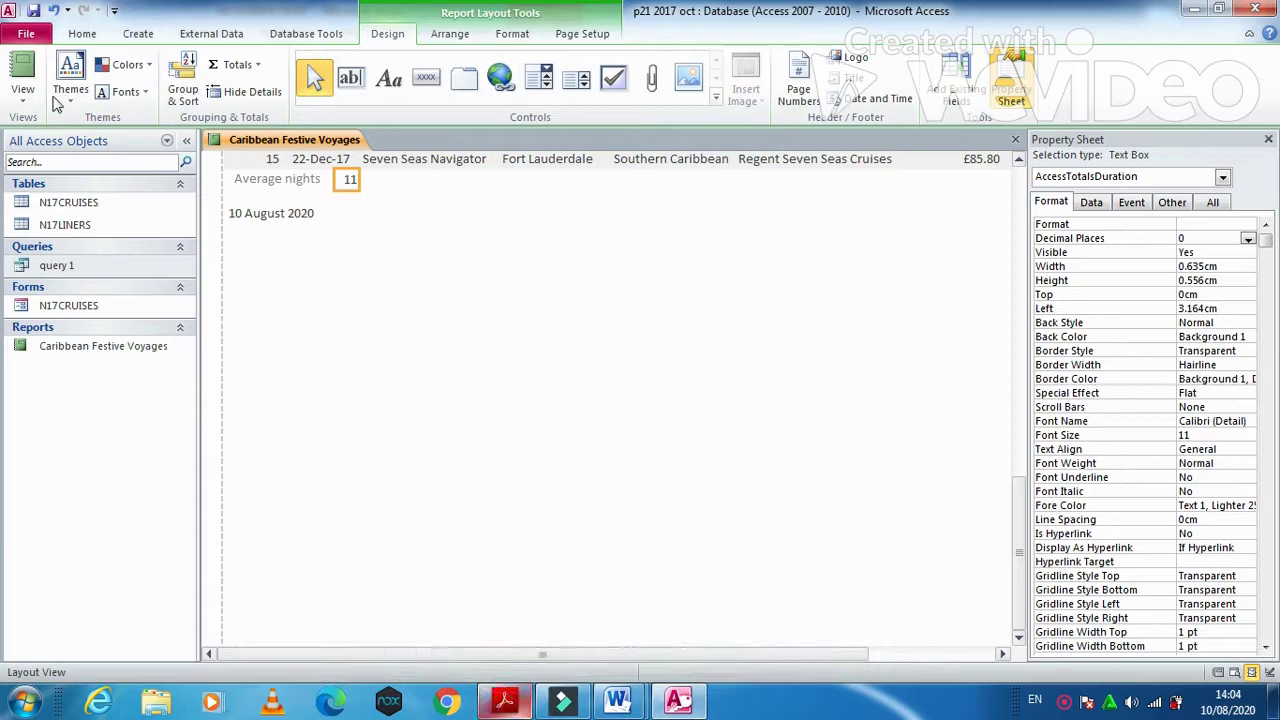
click(22, 92)
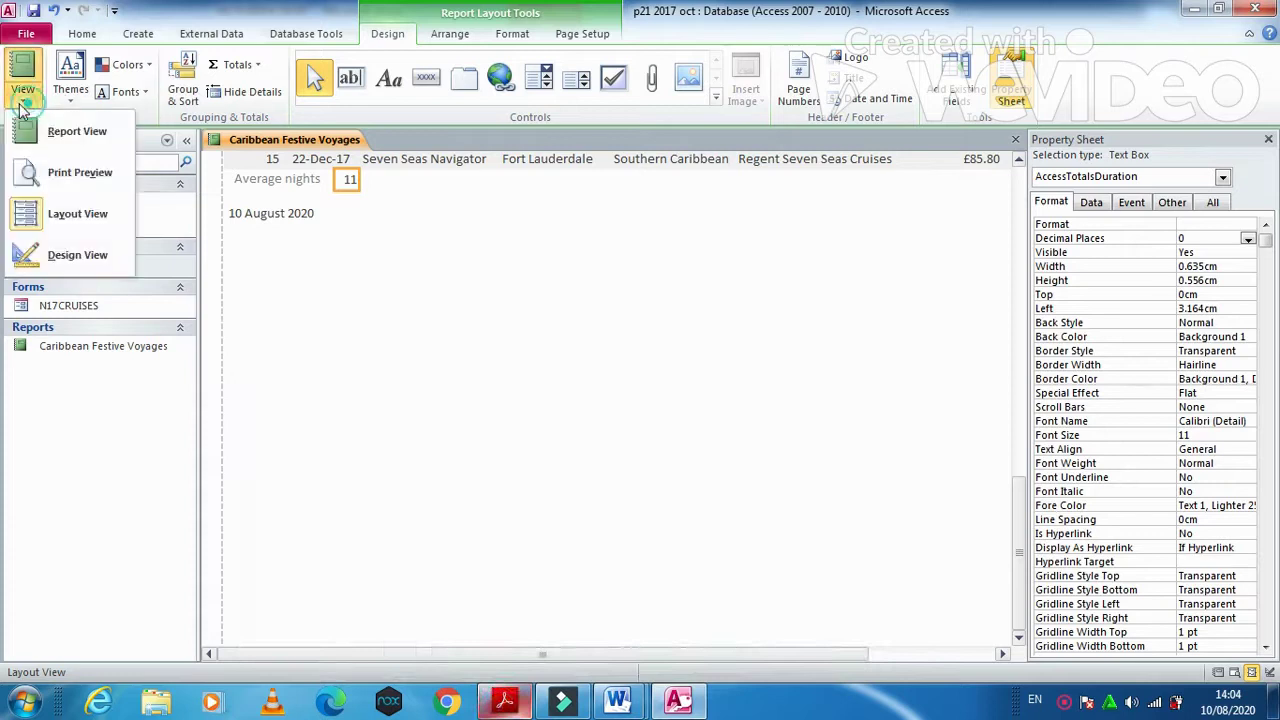
In Design View, add a Report Footer label with the candidate's name, centre number and candidate number
click(60, 257)
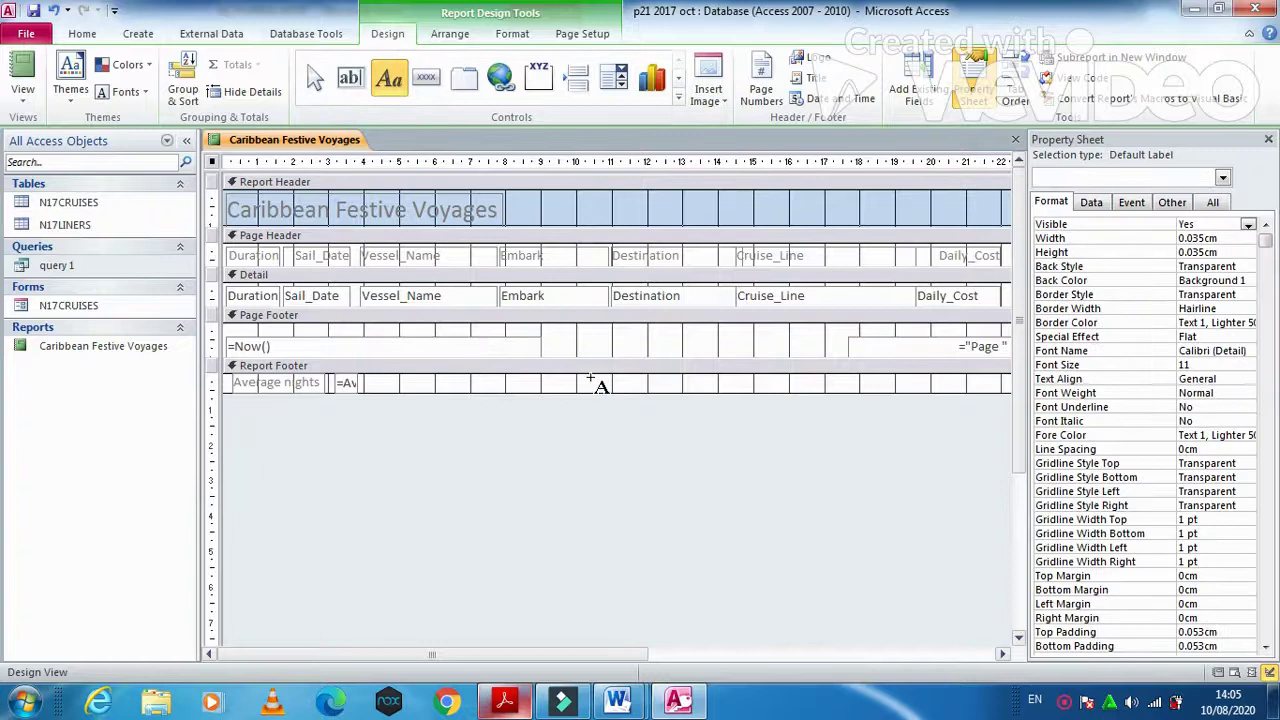
drag(588, 381, 753, 397)
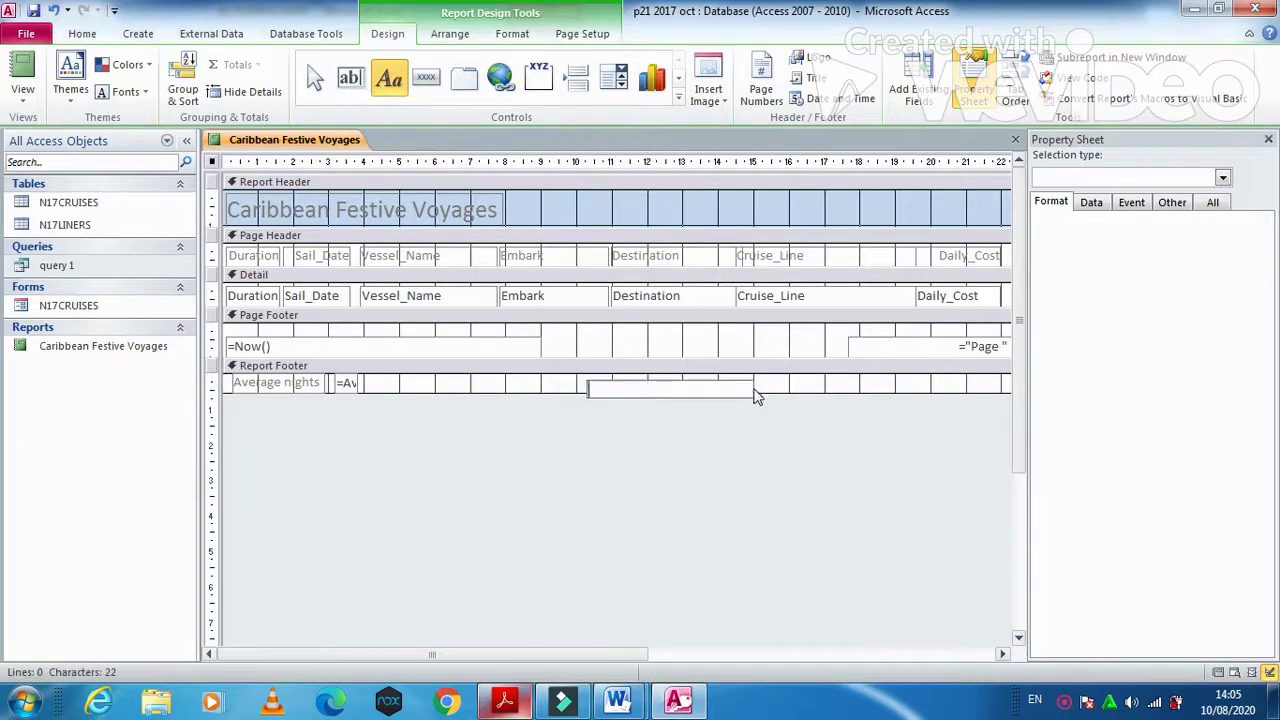
text(fahim)
key(Caps_Lock)
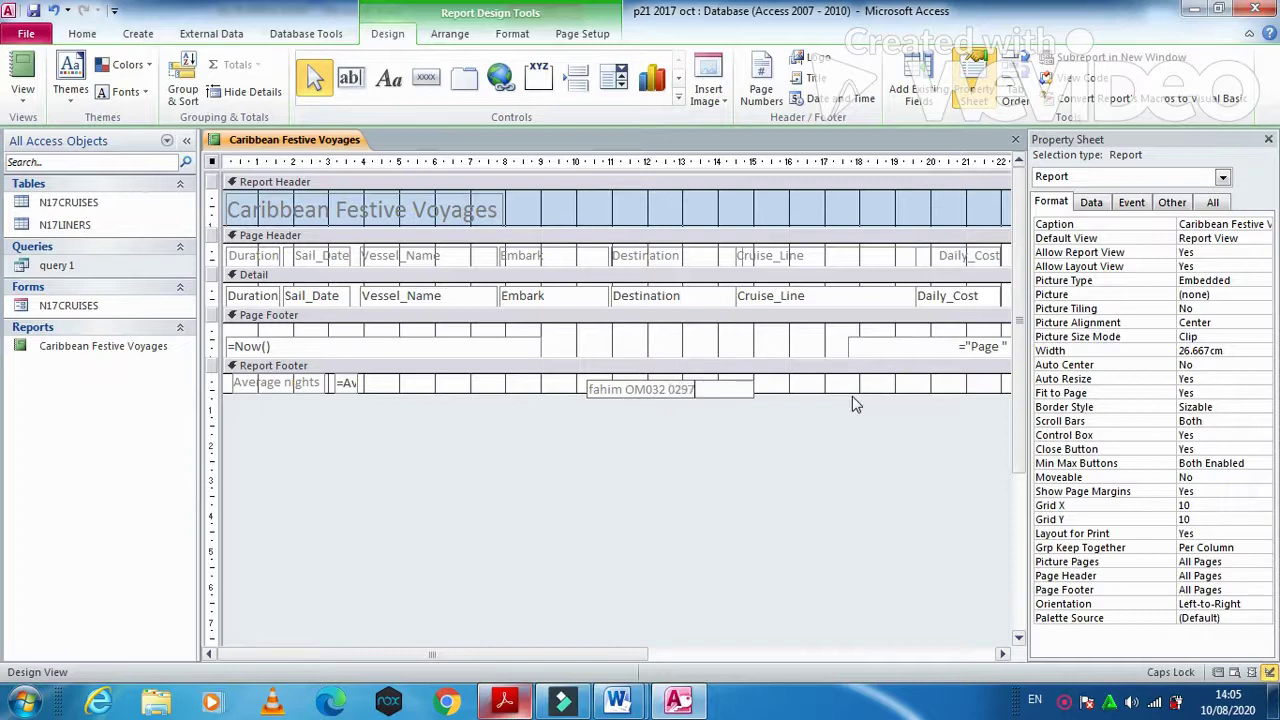
Check the label in Report View, then make the label taller and the Report Footer deeper
click(22, 75)
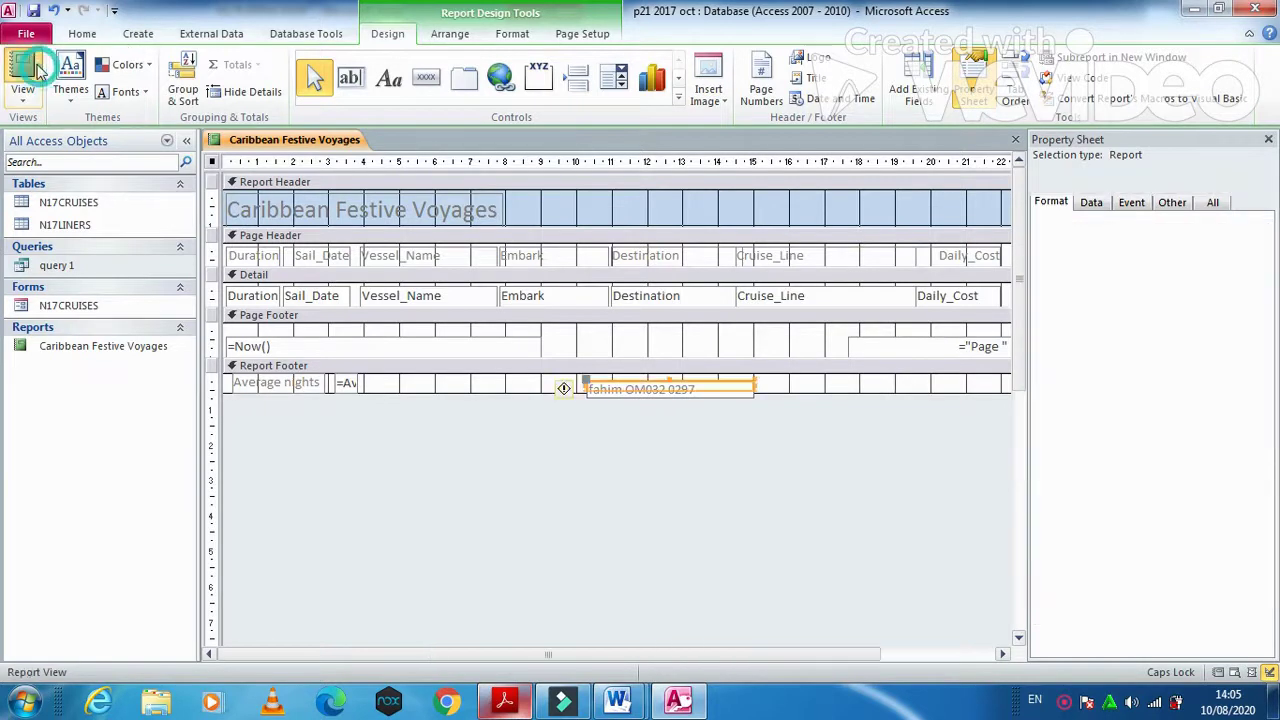
drag(1273, 315, 1273, 592)
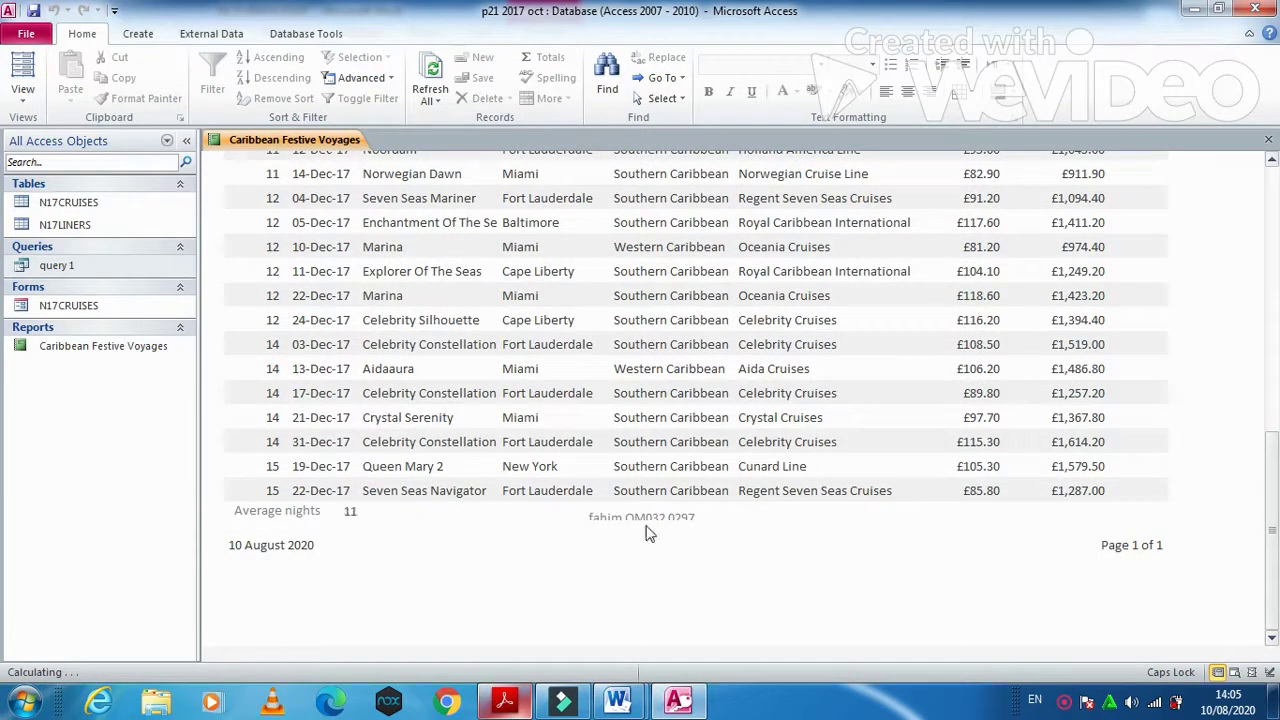
click(22, 95)
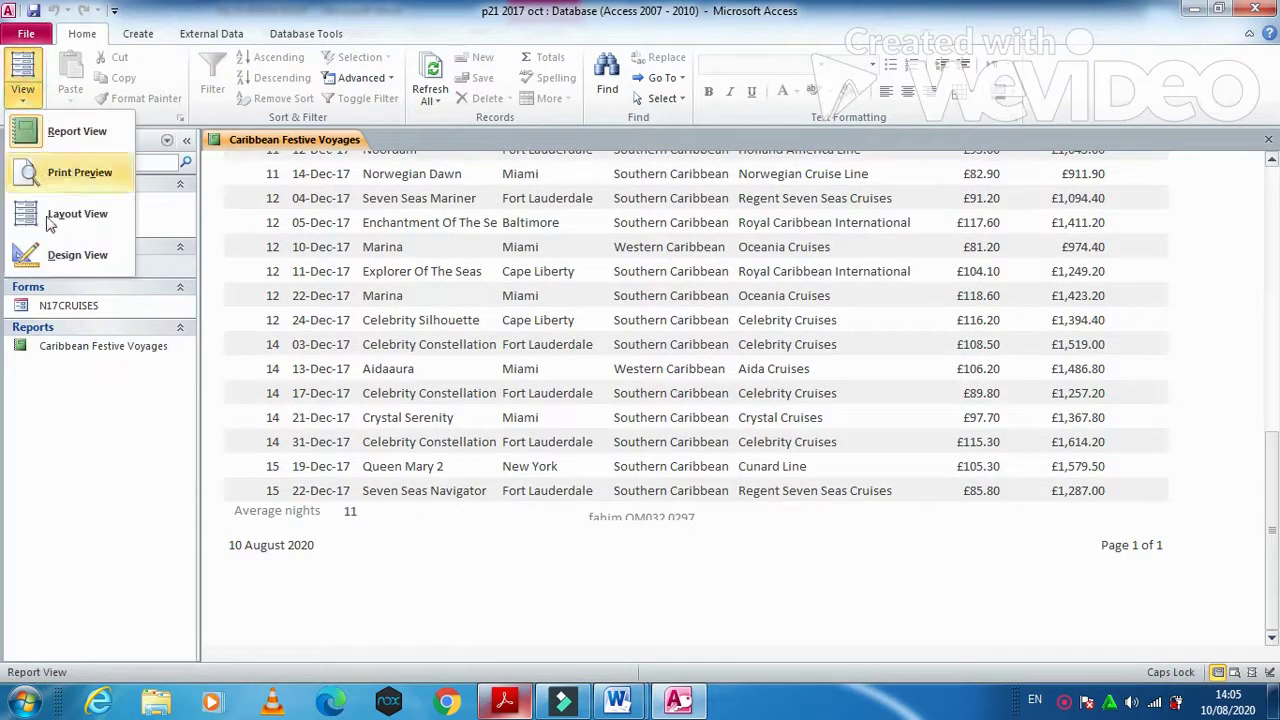
click(60, 252)
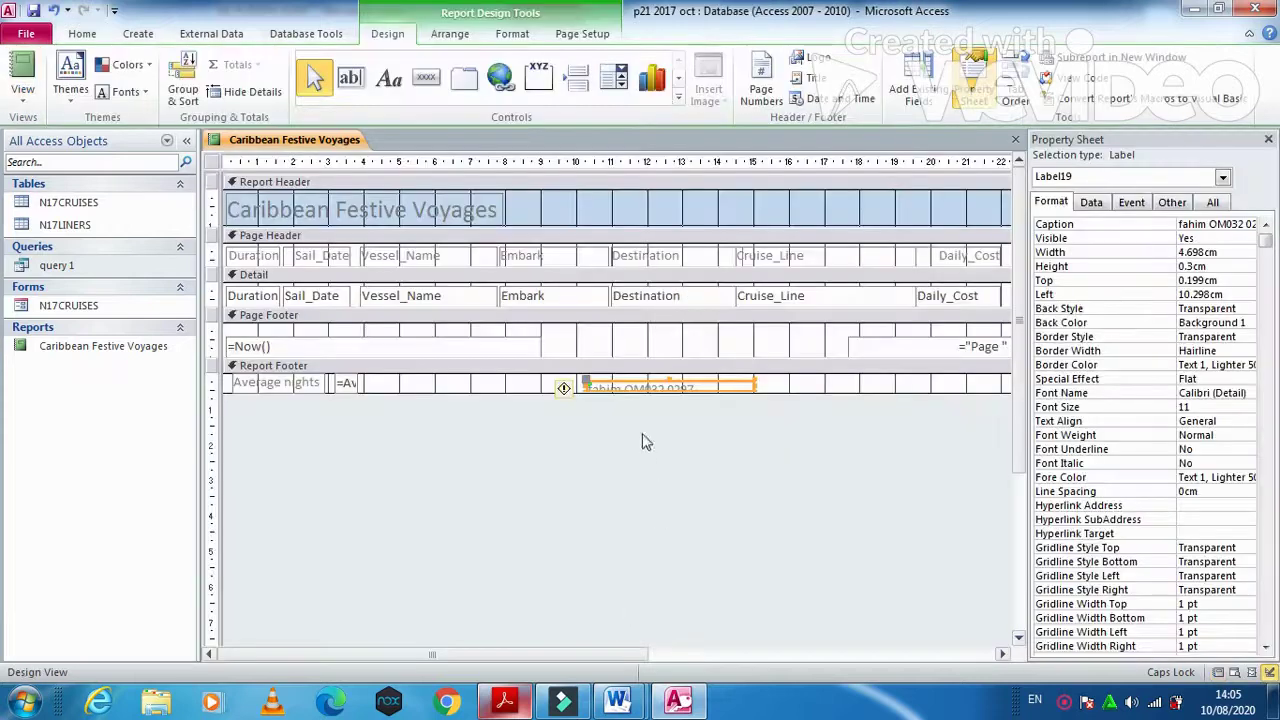
drag(665, 381, 668, 373)
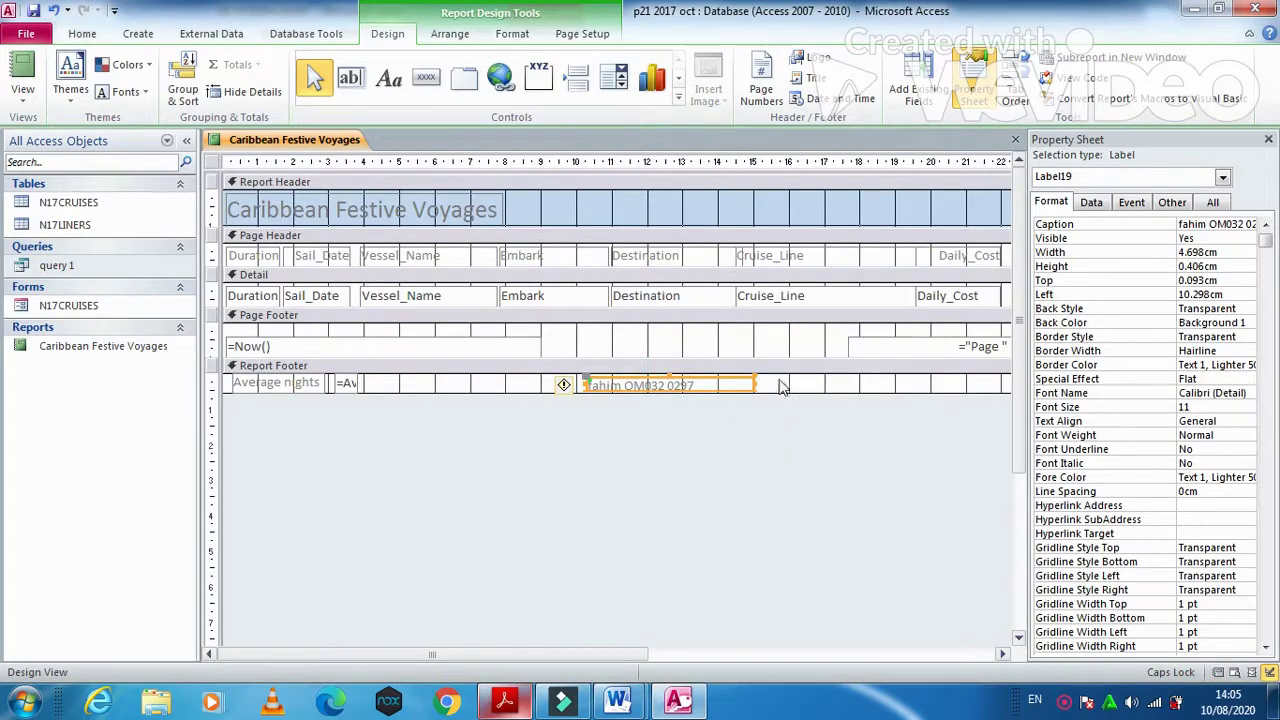
drag(784, 394, 774, 414)
click(667, 387)
click(671, 392)
drag(671, 393, 671, 397)
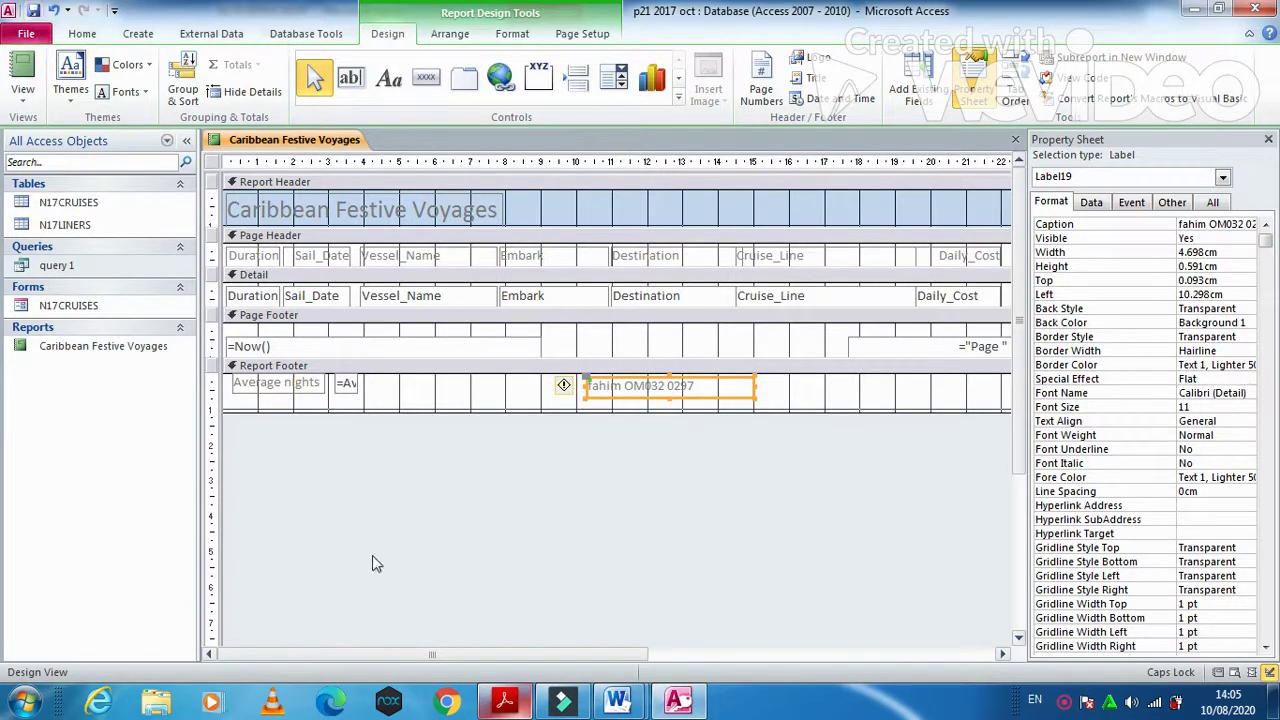
click(504, 700)
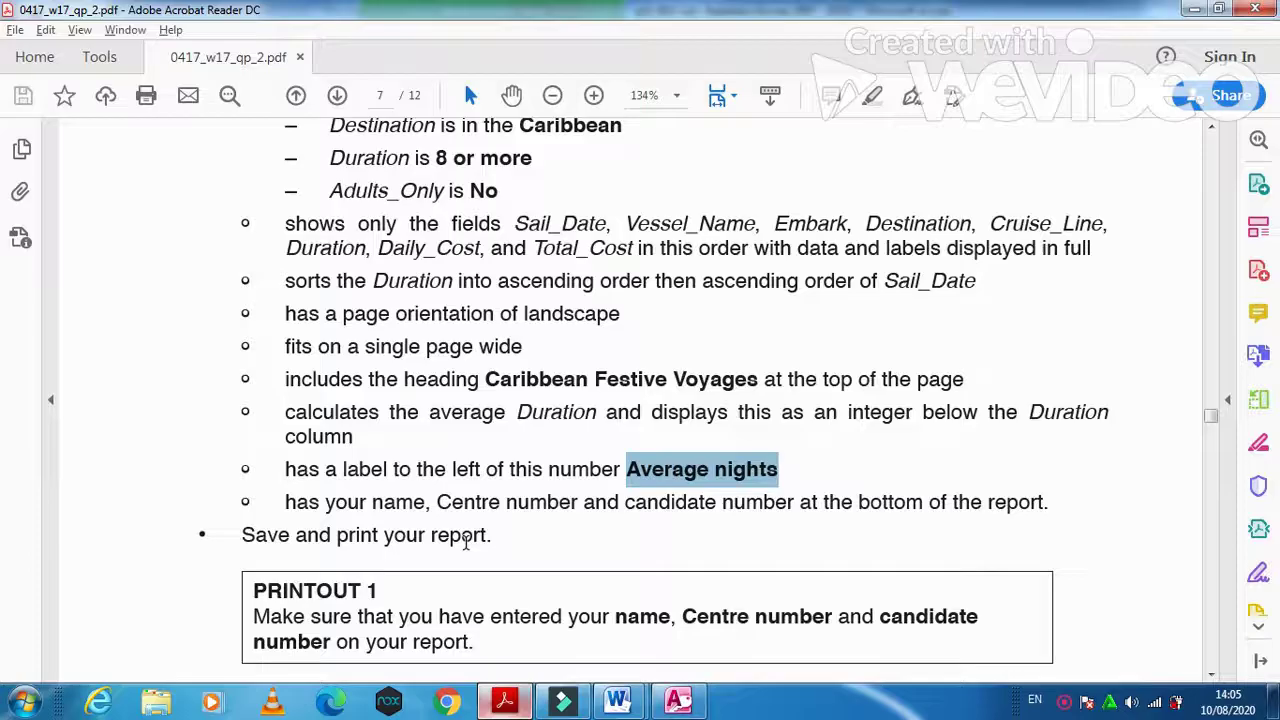
Read the Evidence 8 instruction and widen the average box so =Avg([Duration]) shows in full
scroll(465, 541, down, 6)
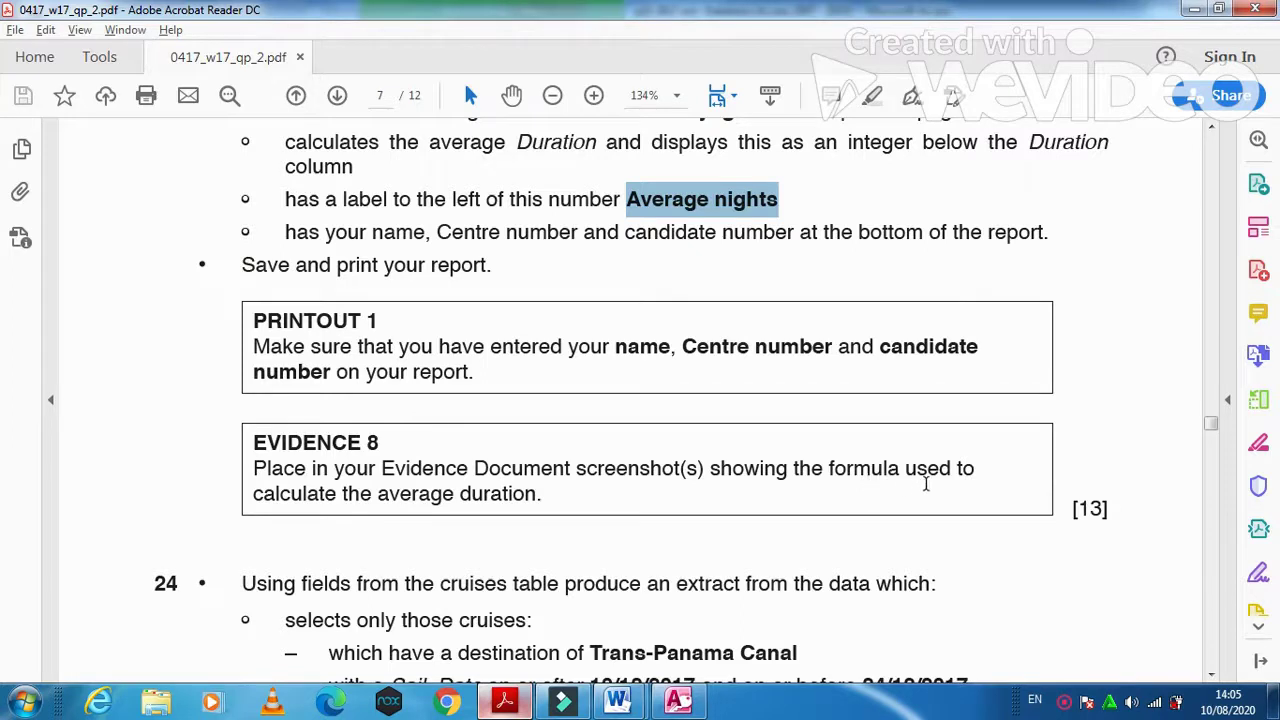
key(alt+Tab)
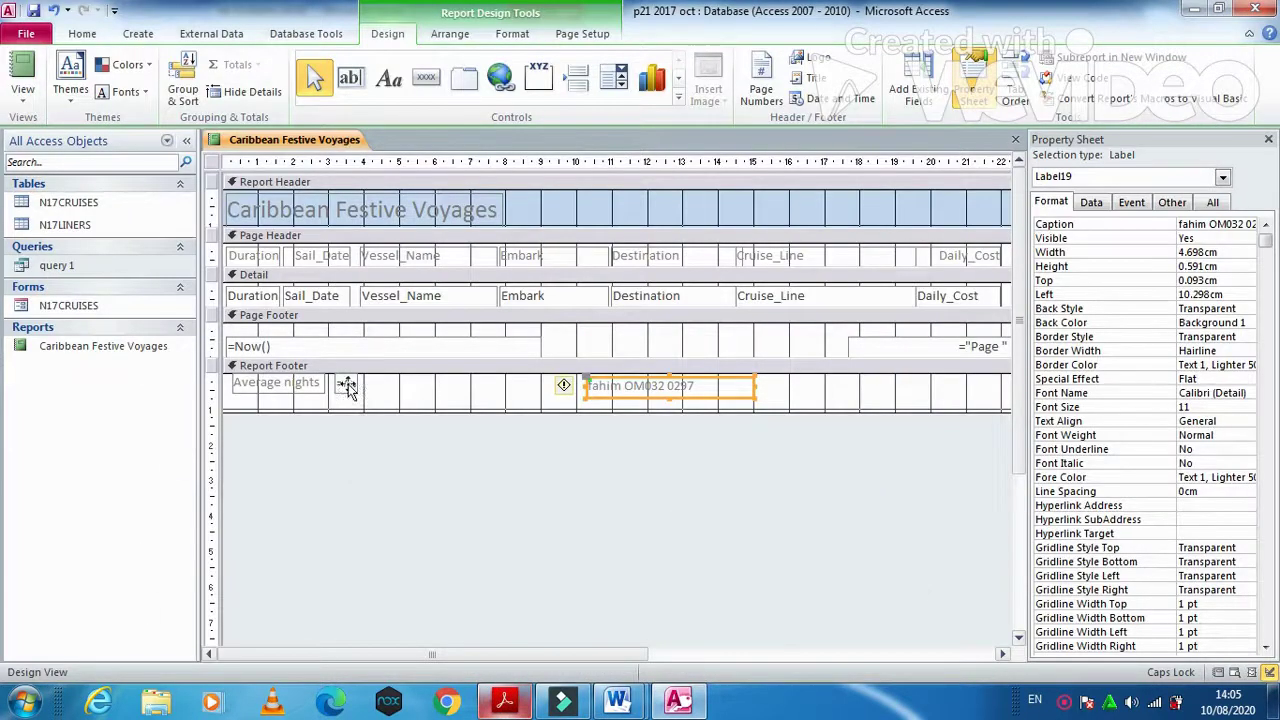
click(345, 384)
drag(449, 387, 470, 386)
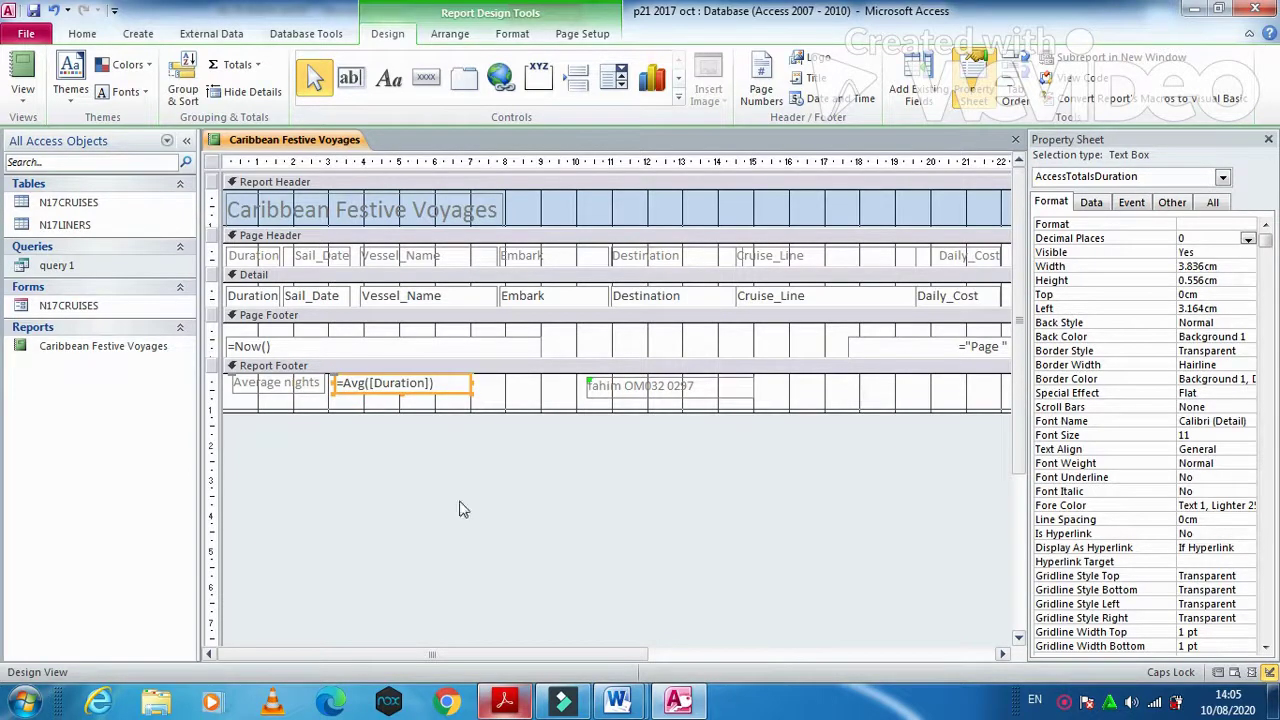
mouse_move(617, 700)
click(550, 615)
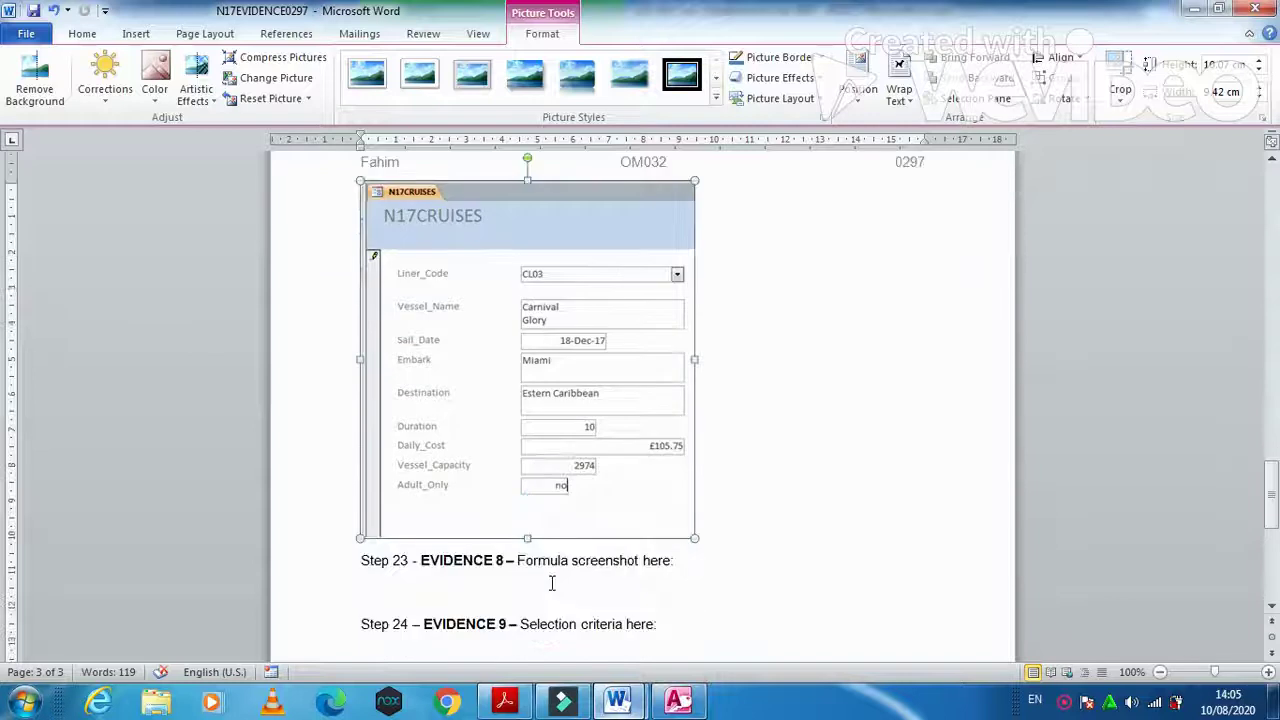
Paste the Access screenshot under Step 23 and crop it to the Average nights =Avg([Duration]) strip
click(396, 500)
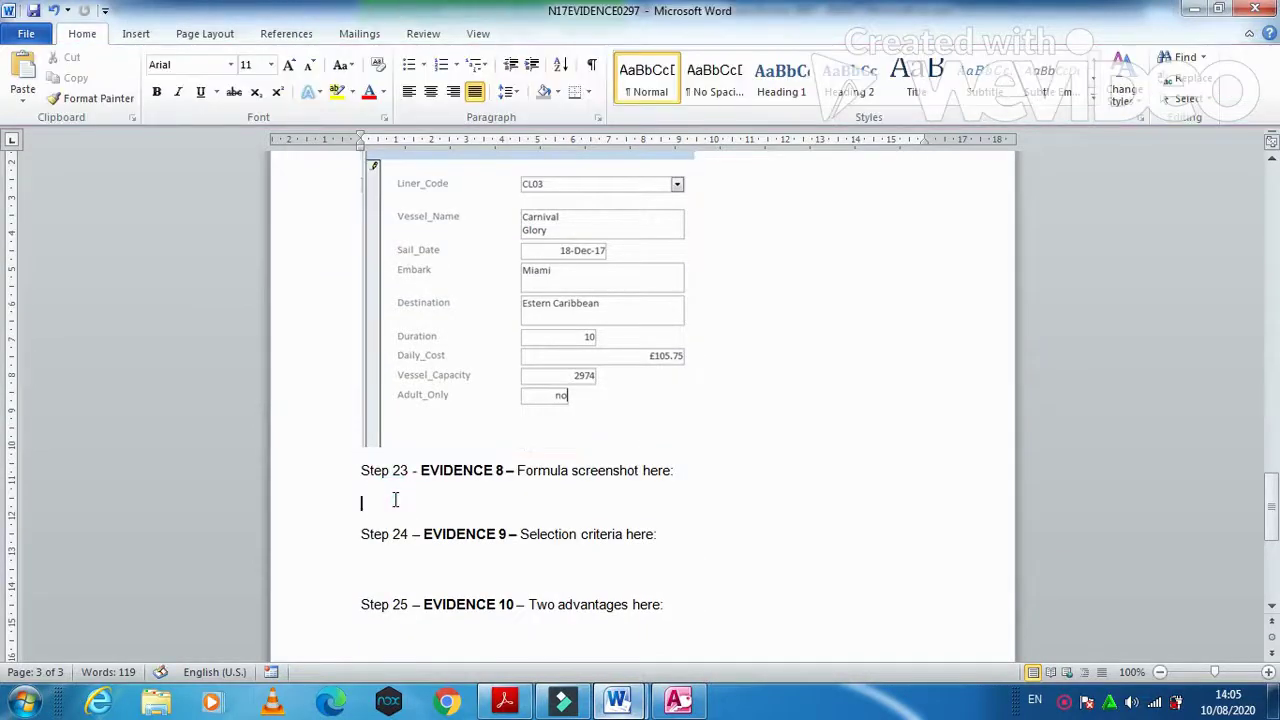
click(27, 70)
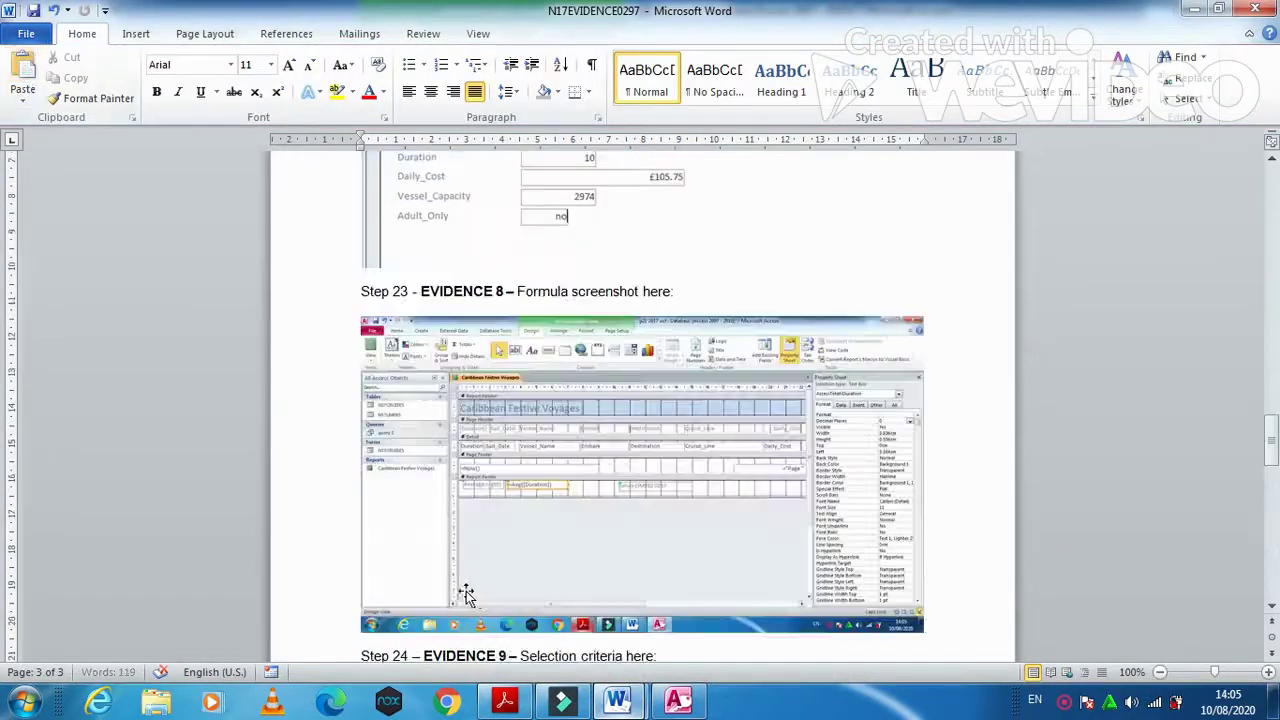
click(536, 33)
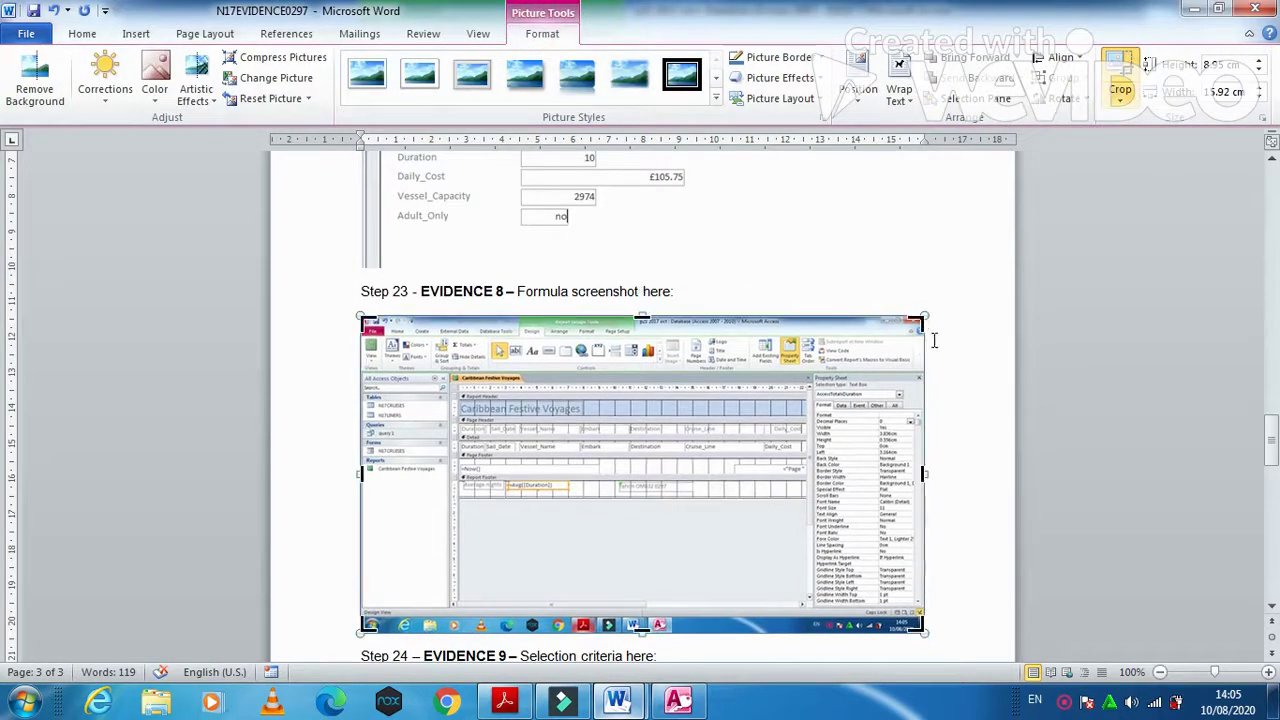
drag(918, 321, 573, 478)
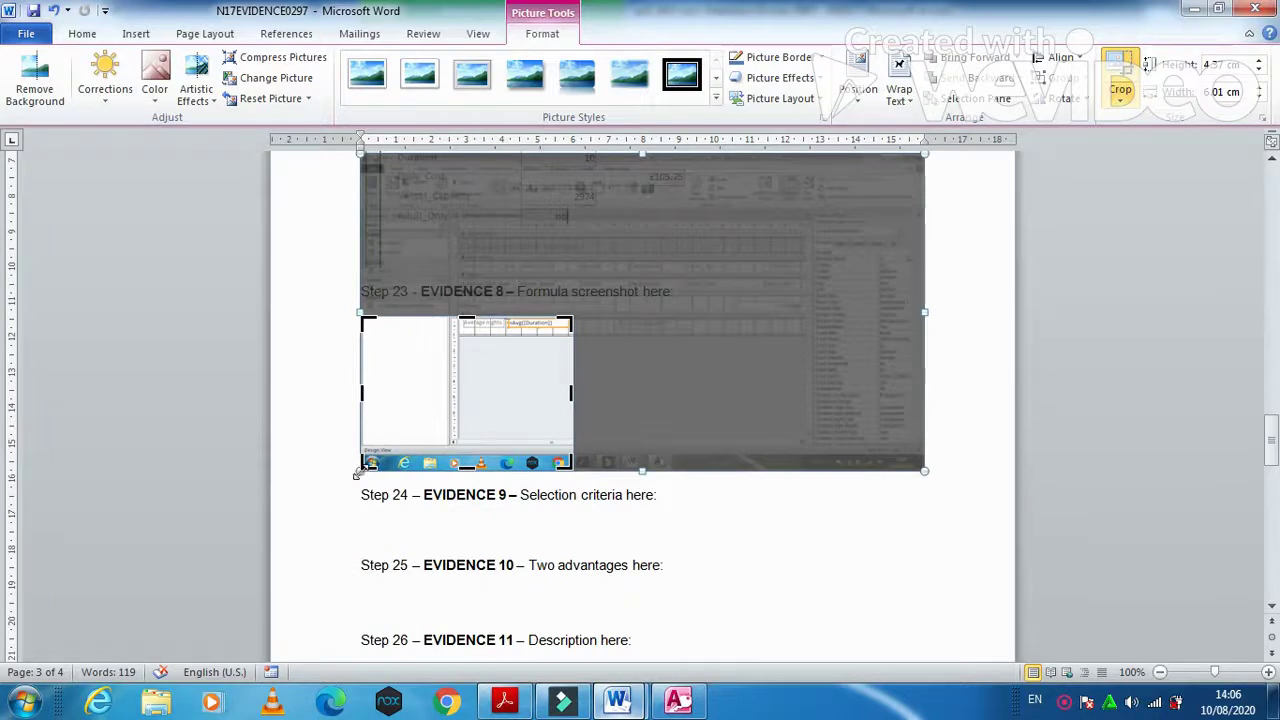
drag(357, 474, 563, 371)
click(892, 292)
click(450, 324)
Read question 24 and highlight its Trans-Panama Canal criterion, then return to the Access report design
mouse_move(504, 705)
click(480, 566)
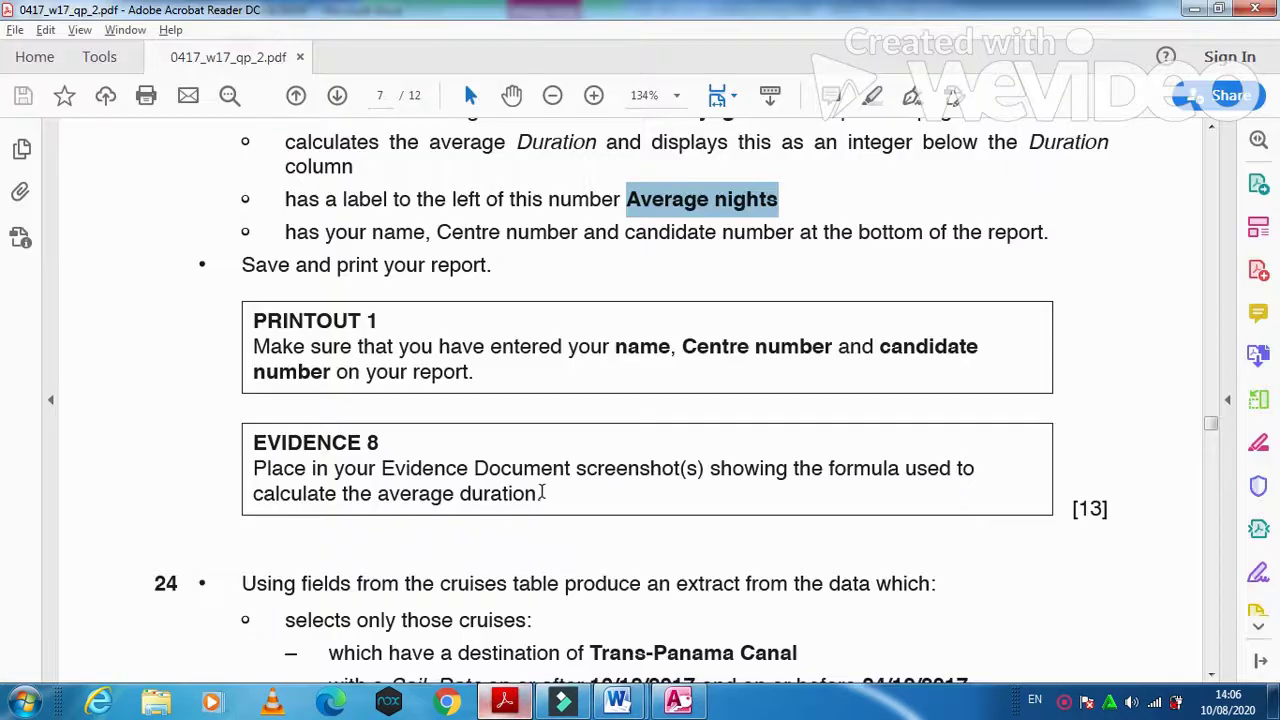
scroll(323, 216, down, 5)
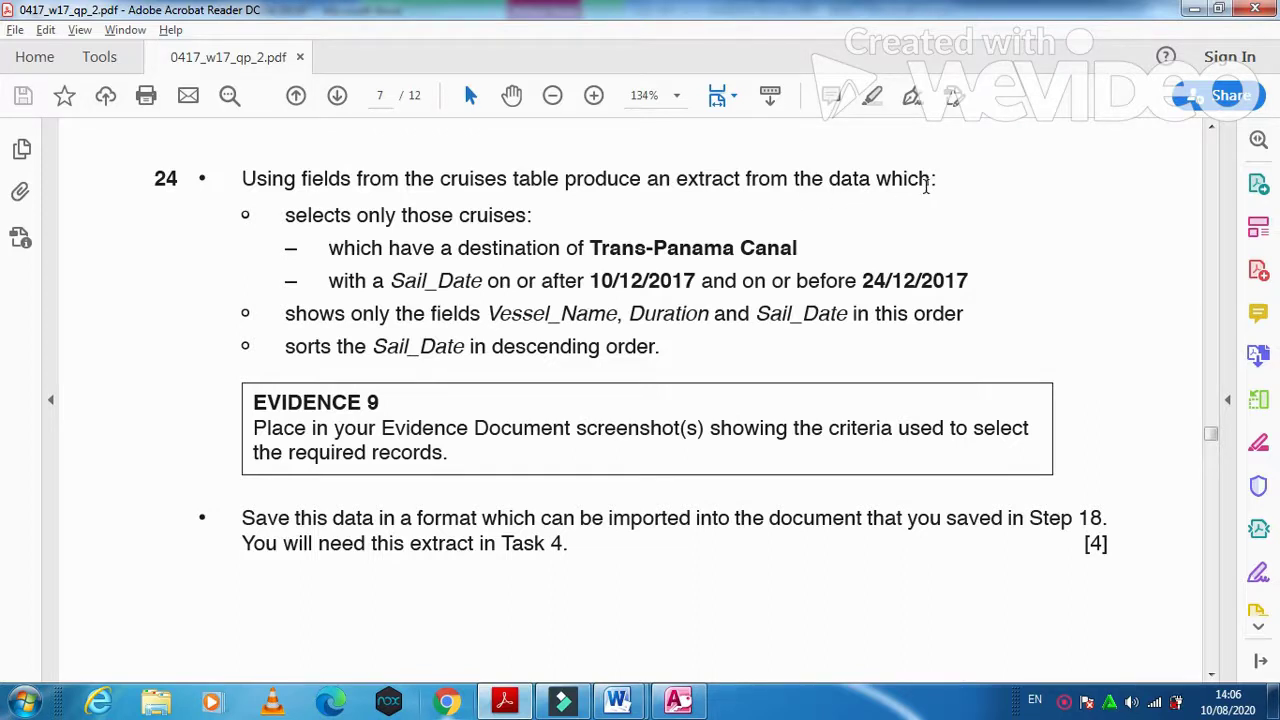
click(334, 255)
drag(334, 255, 594, 249)
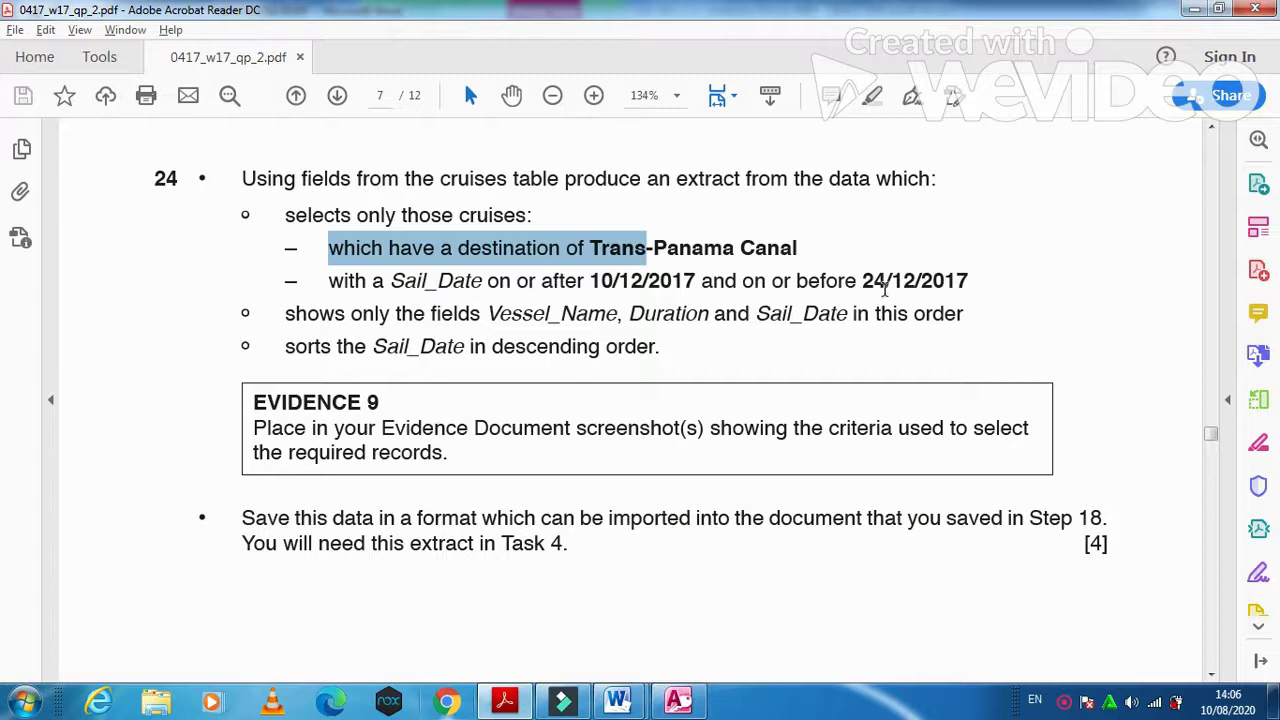
click(679, 700)
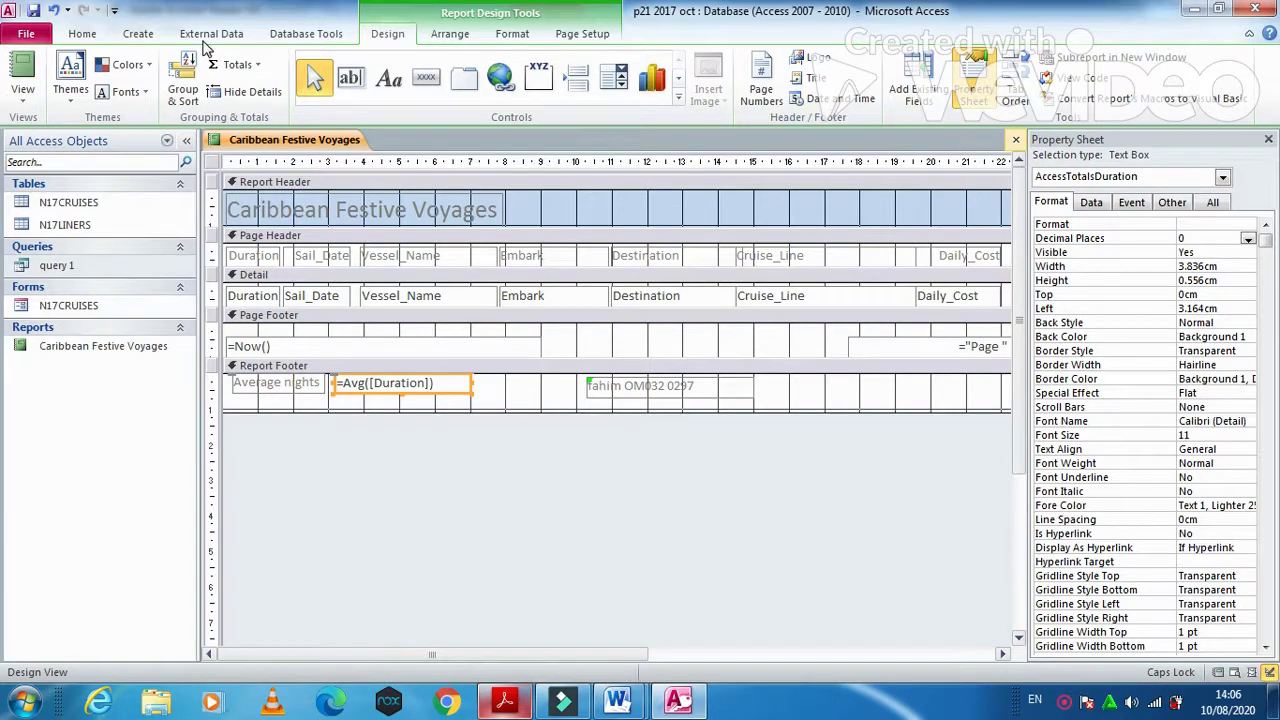
Save and close the report, then start a new Simple Query Wizard query
key(ctrl+w)
click(574, 397)
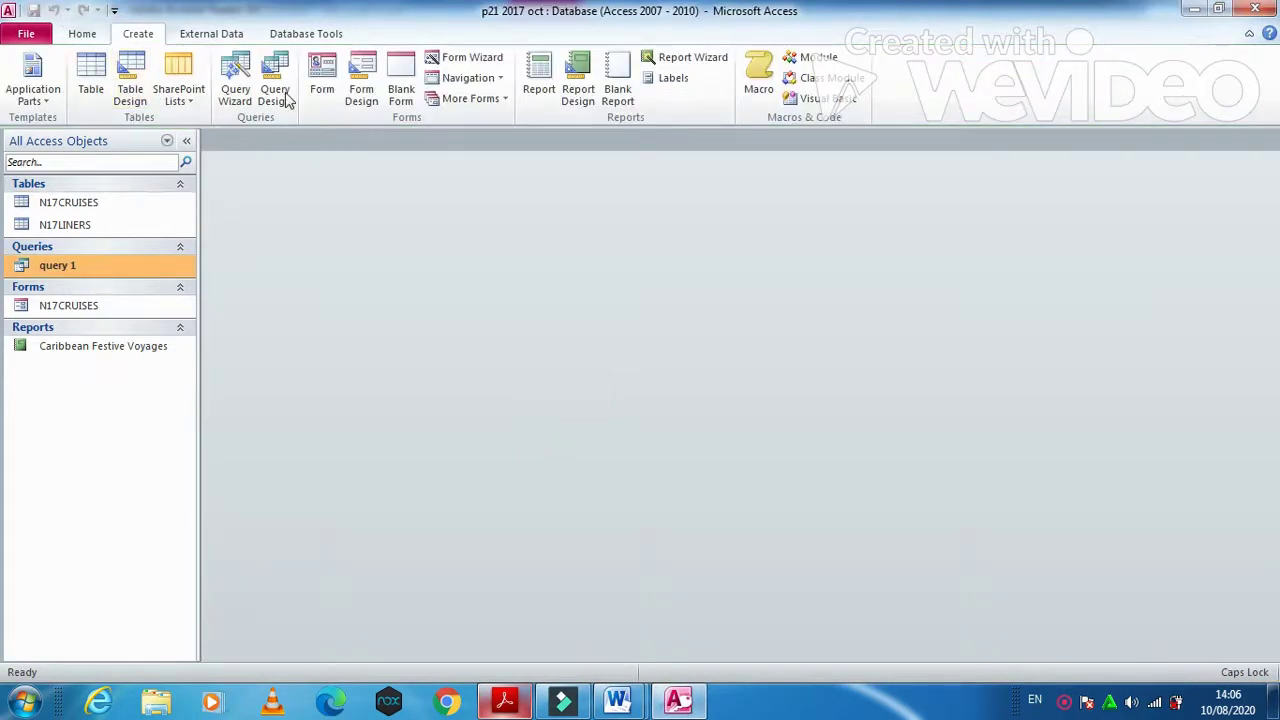
click(235, 85)
click(505, 700)
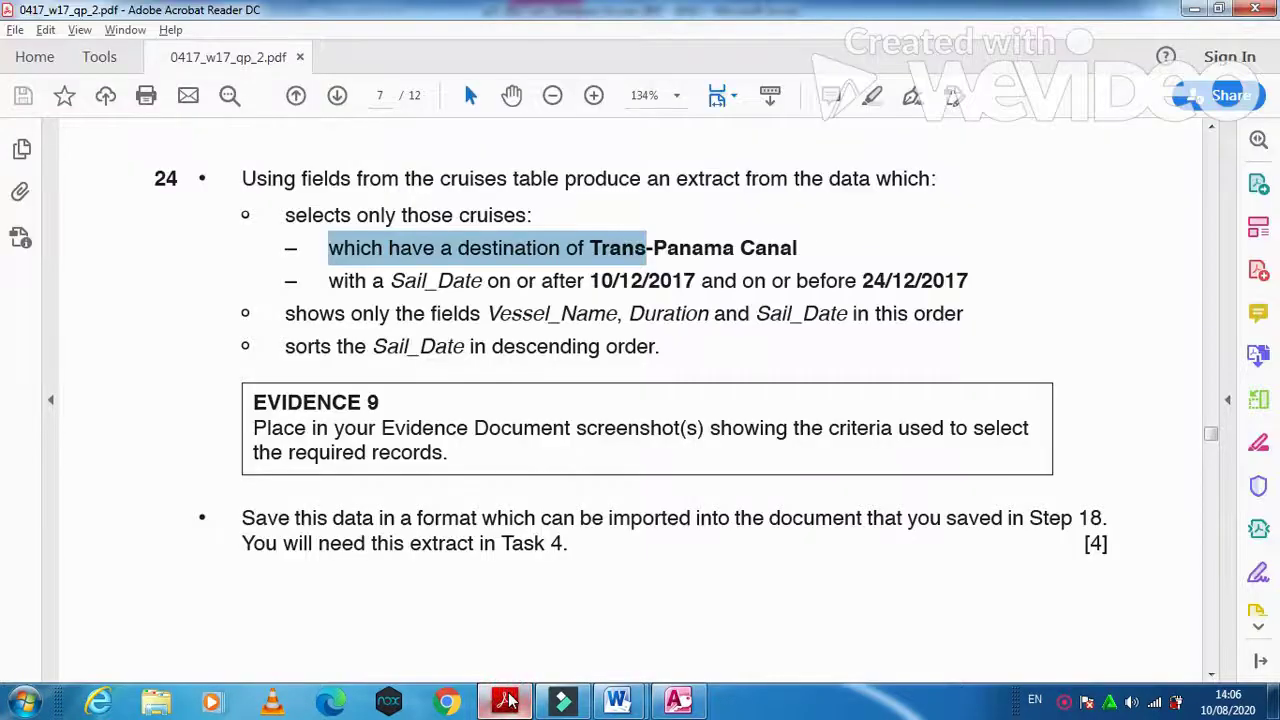
click(508, 700)
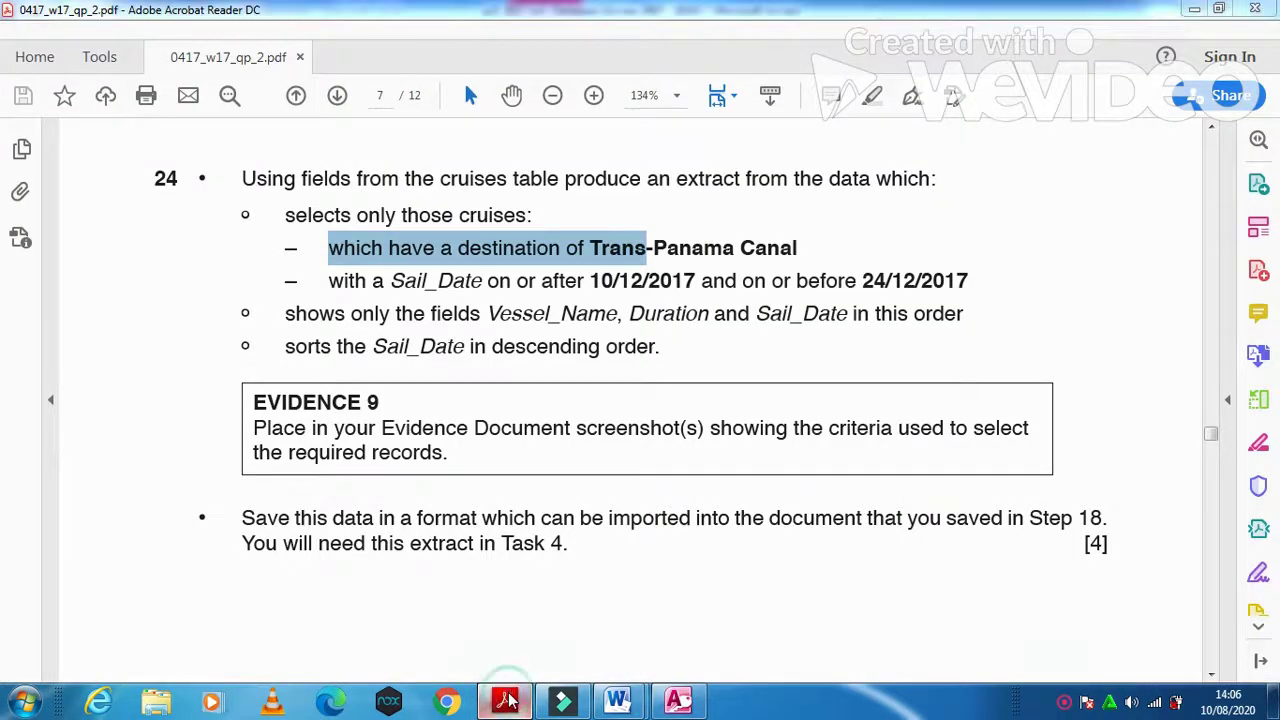
click(714, 442)
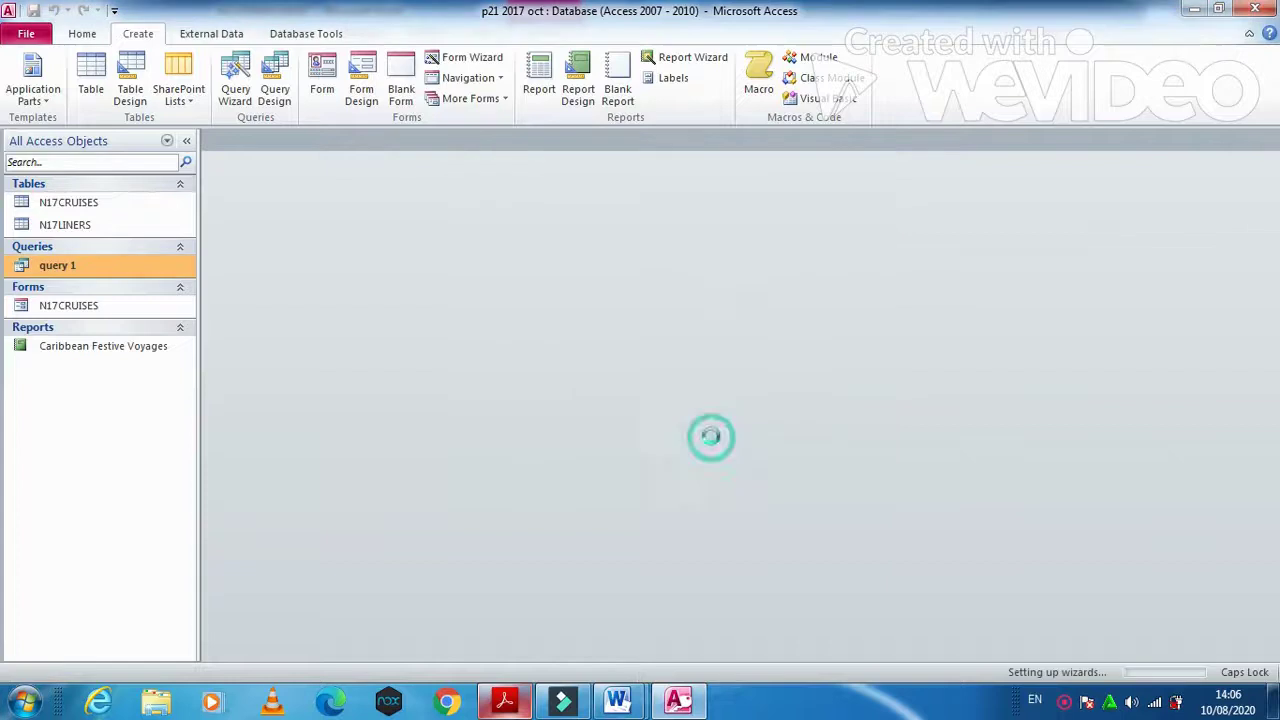
Add all N17CRUISES fields as a detail query and choose to modify the design
click(662, 244)
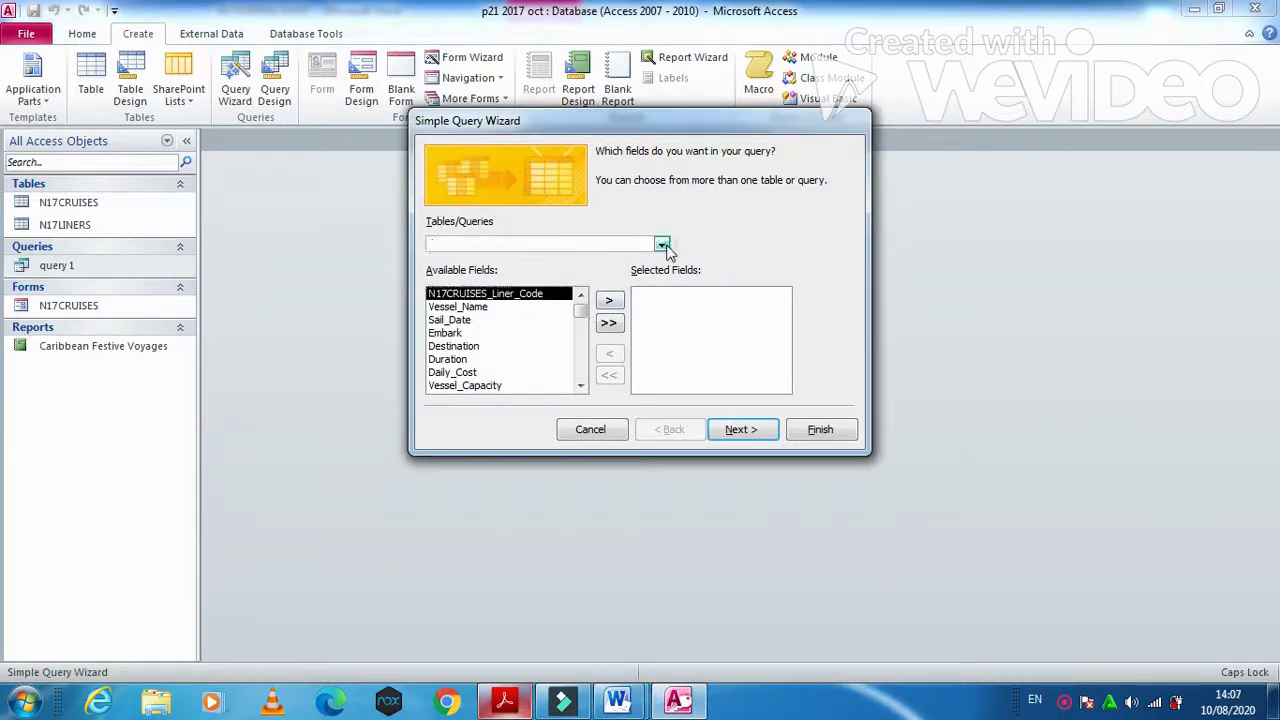
click(567, 262)
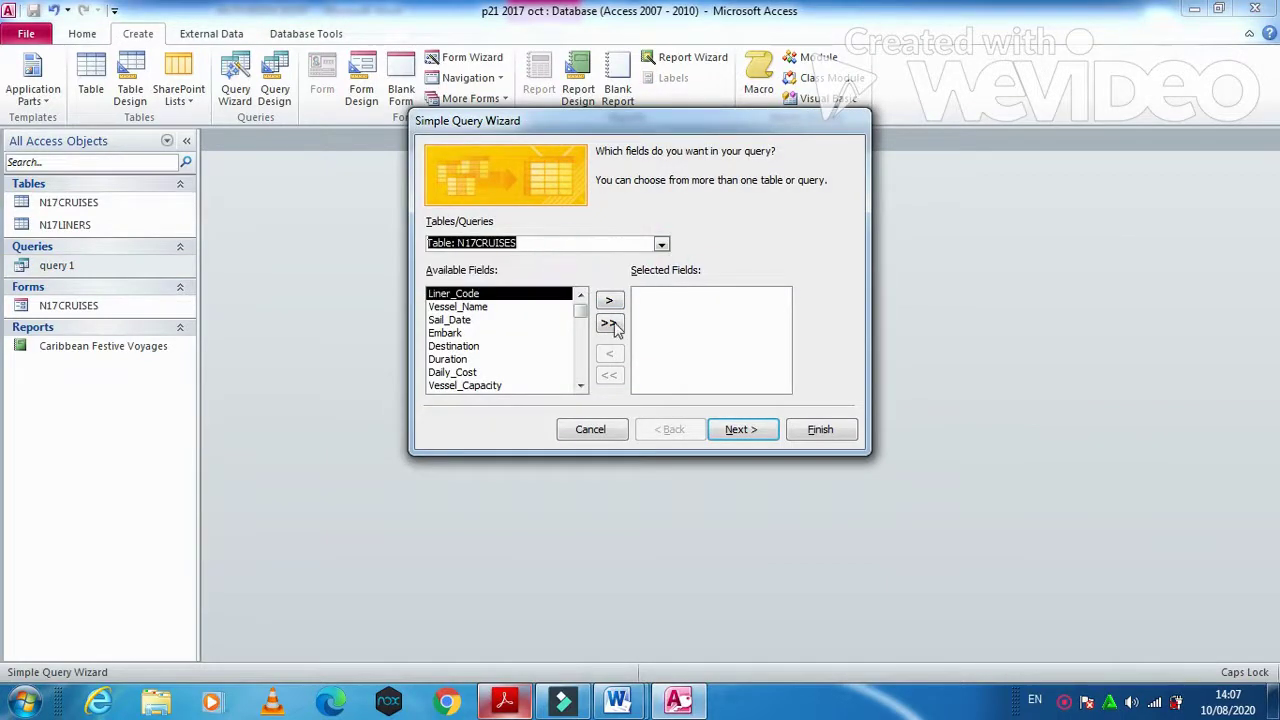
click(608, 322)
click(722, 430)
click(736, 430)
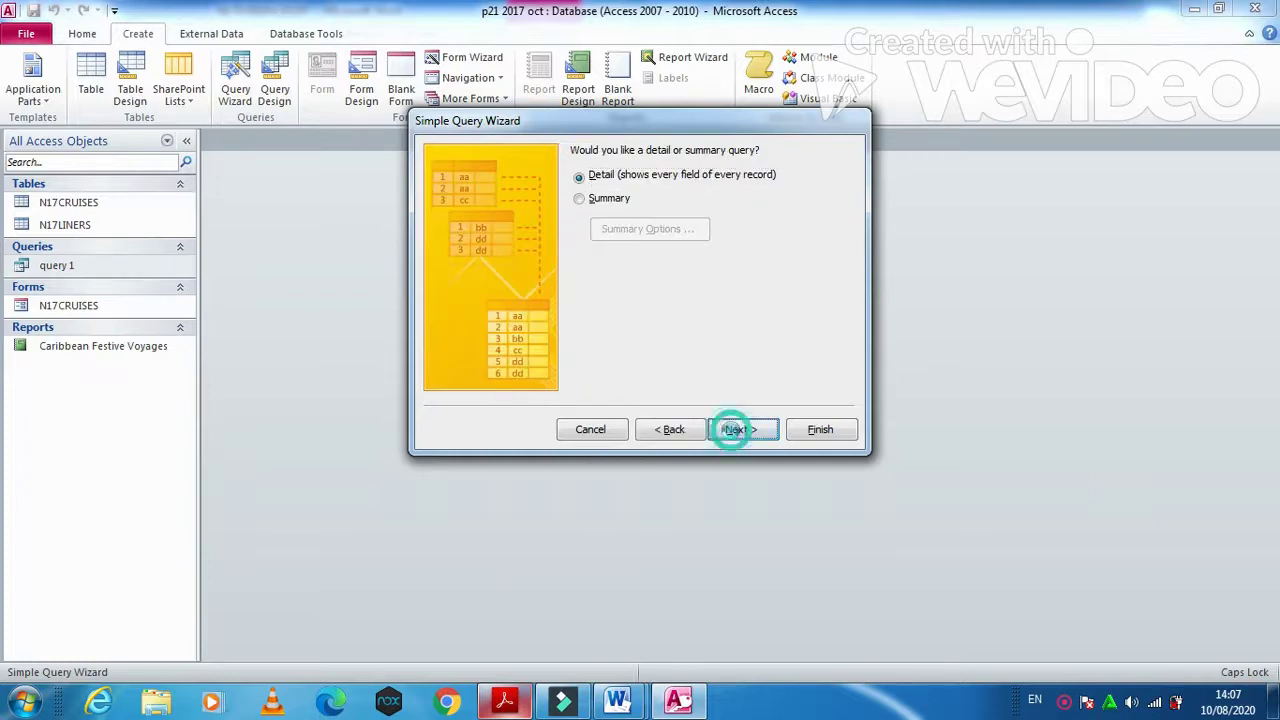
click(664, 330)
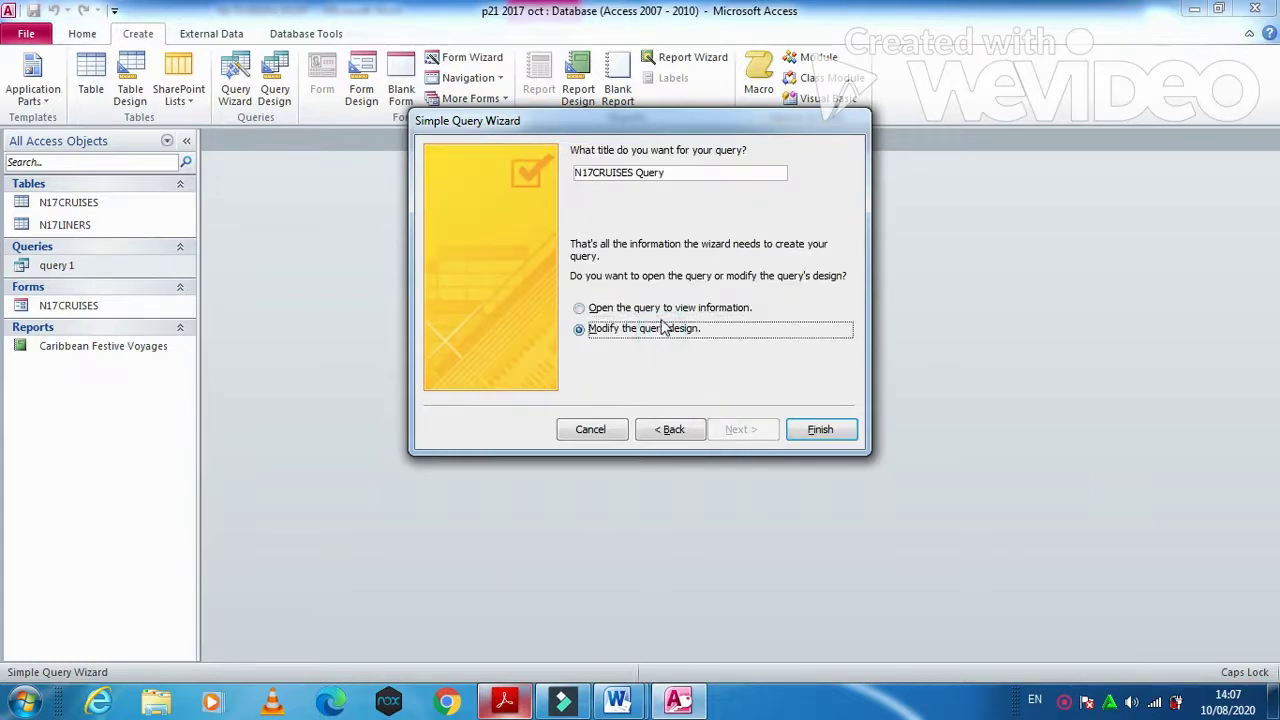
Title the query 'Q2' and finish the wizard, opening it in Design view
click(708, 172)
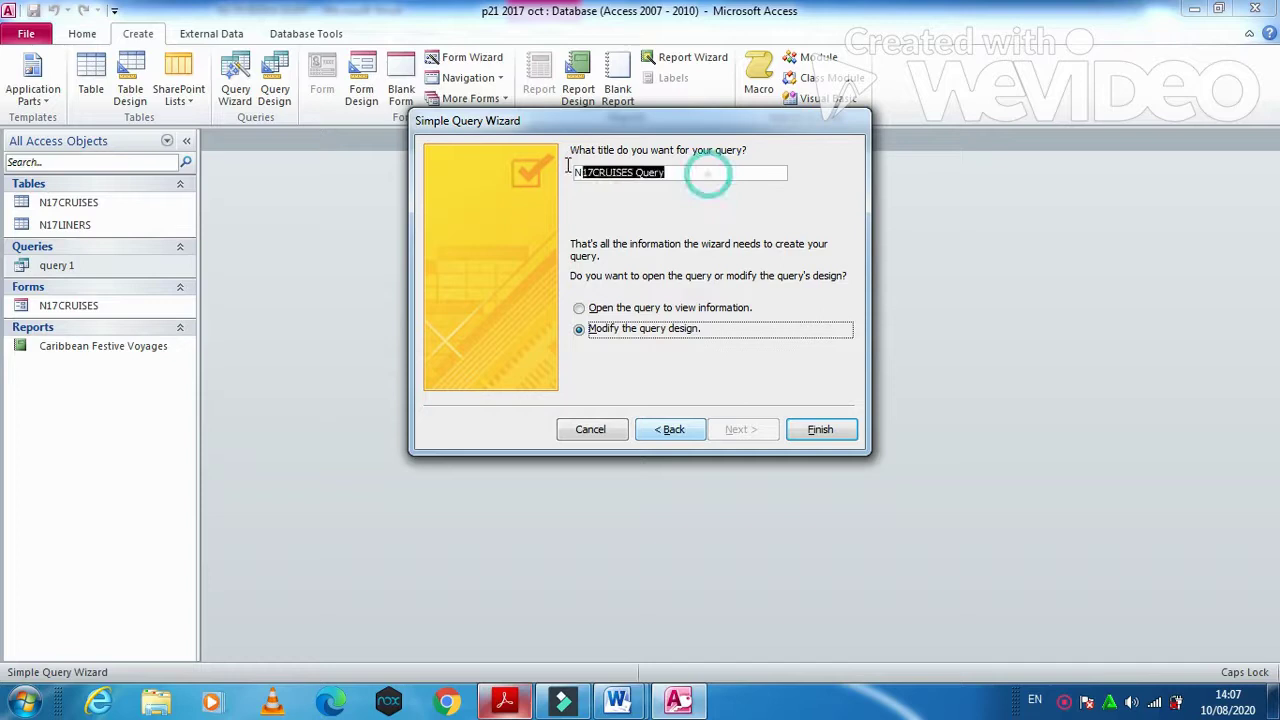
click(629, 172)
key(BackSpace)
key(BackSpace)
key(BackSpace)
key(BackSpace)
key(BackSpace)
key(BackSpace)
key(BackSpace)
key(BackSpace)
key(BackSpace)
key(BackSpace)
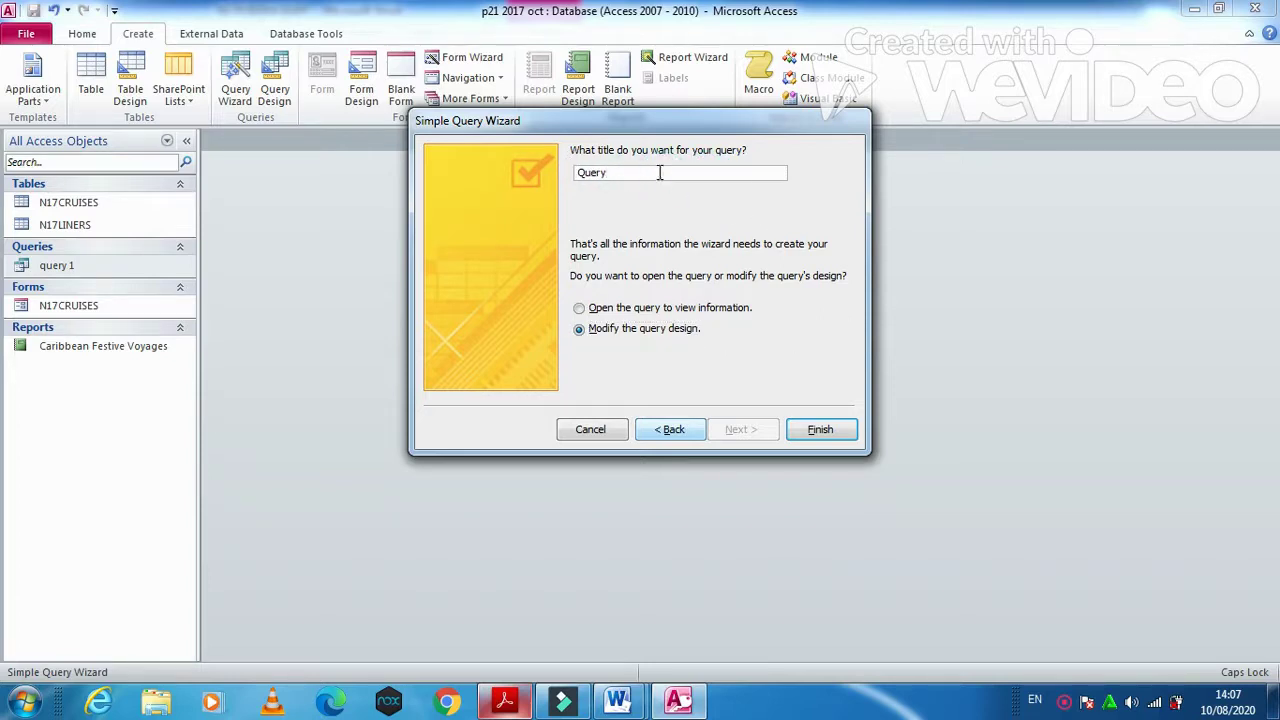
click(836, 432)
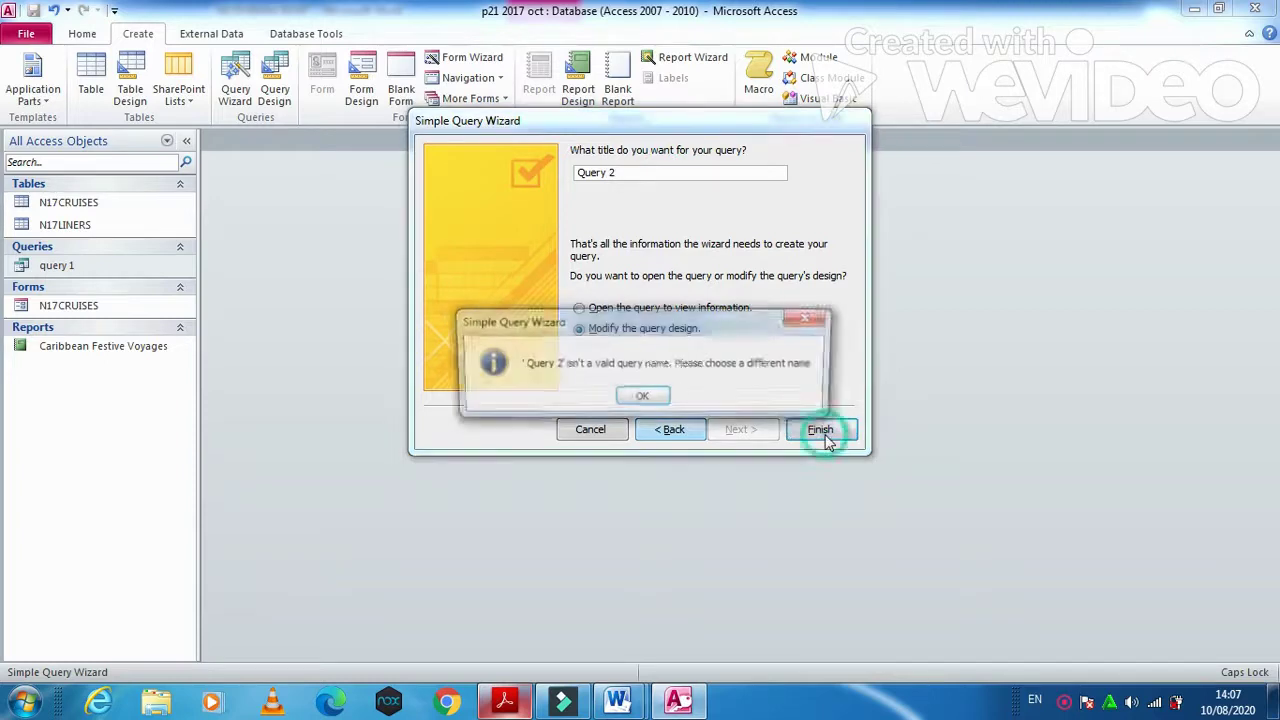
click(645, 399)
click(608, 172)
key(BackSpace)
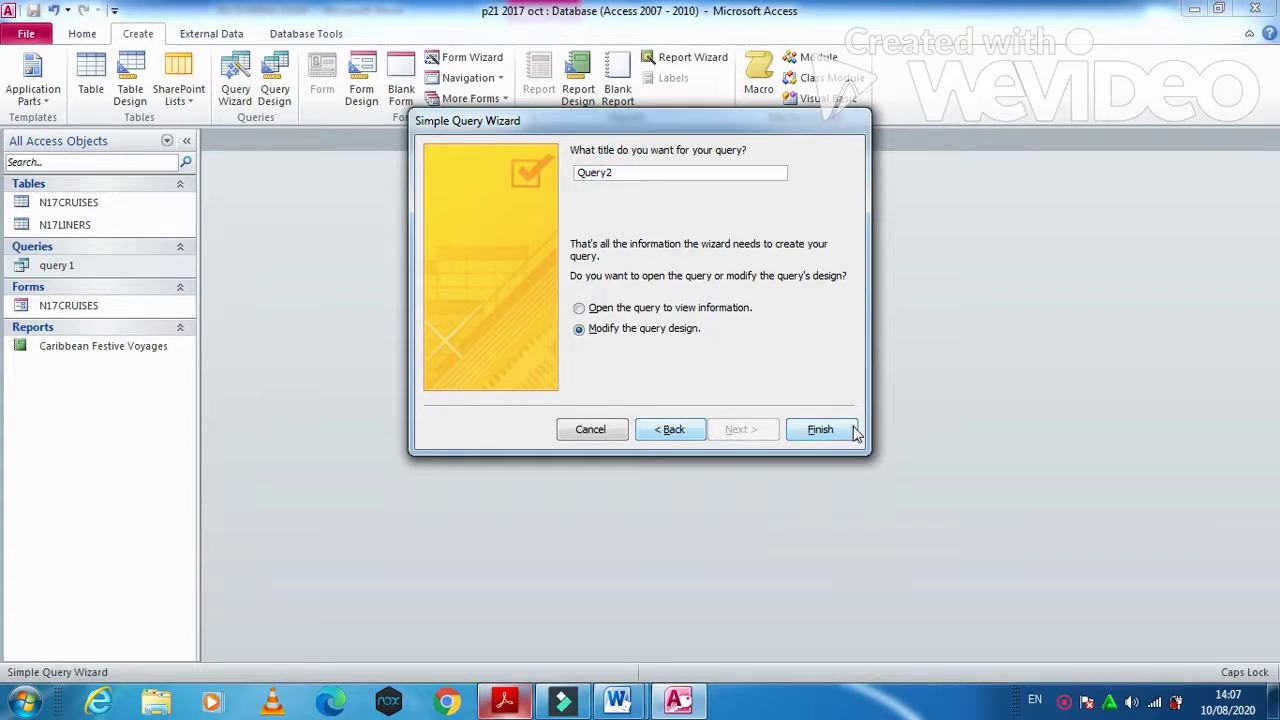
click(836, 430)
click(645, 397)
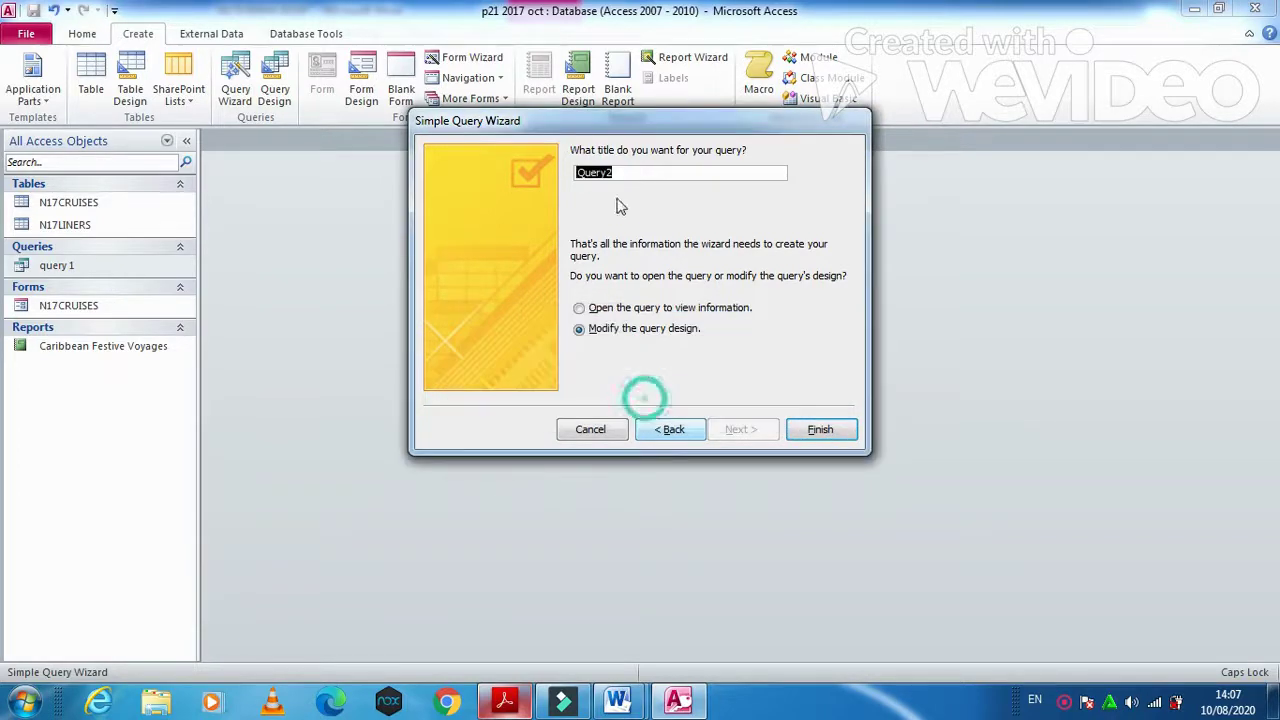
double_click(631, 172)
text(Q2)
click(815, 432)
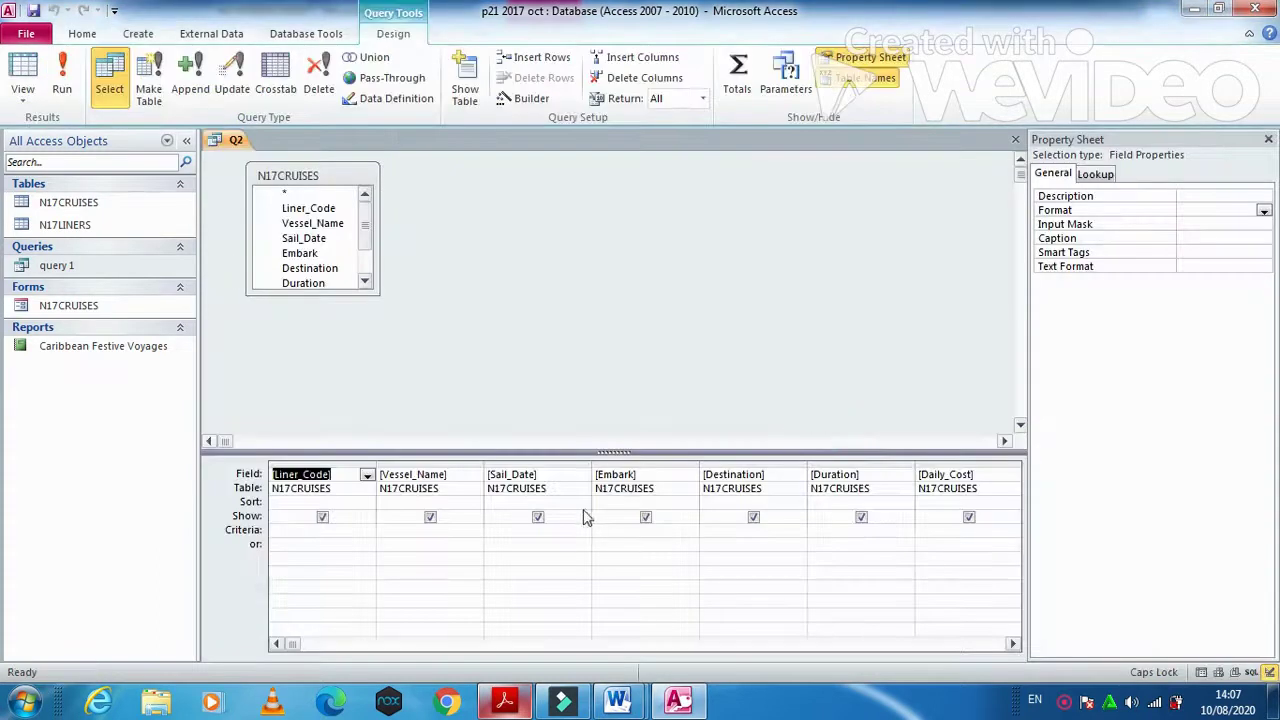
Paste 'Trans-Panama Canal' from the question paper as the Destination criterion
click(504, 701)
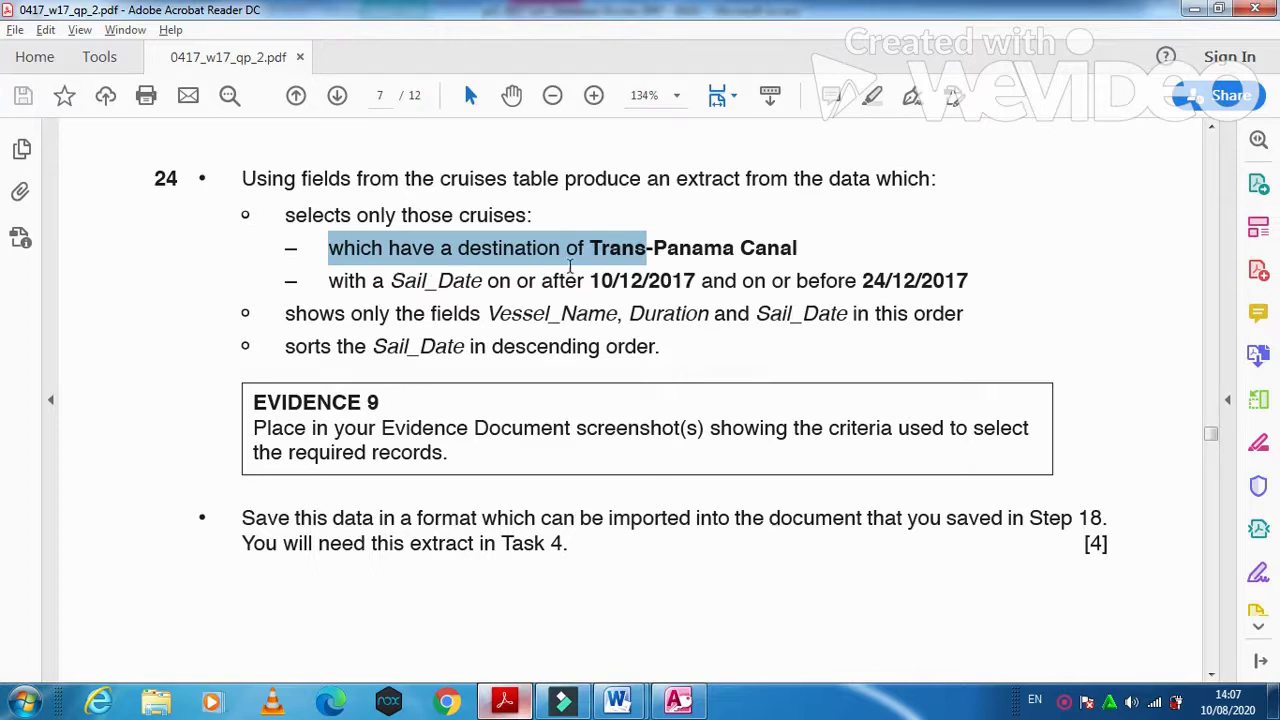
mouse_move(590, 250)
mouse_down()
mouse_move(776, 256)
mouse_move(774, 268)
mouse_up()
key(ctrl+c)
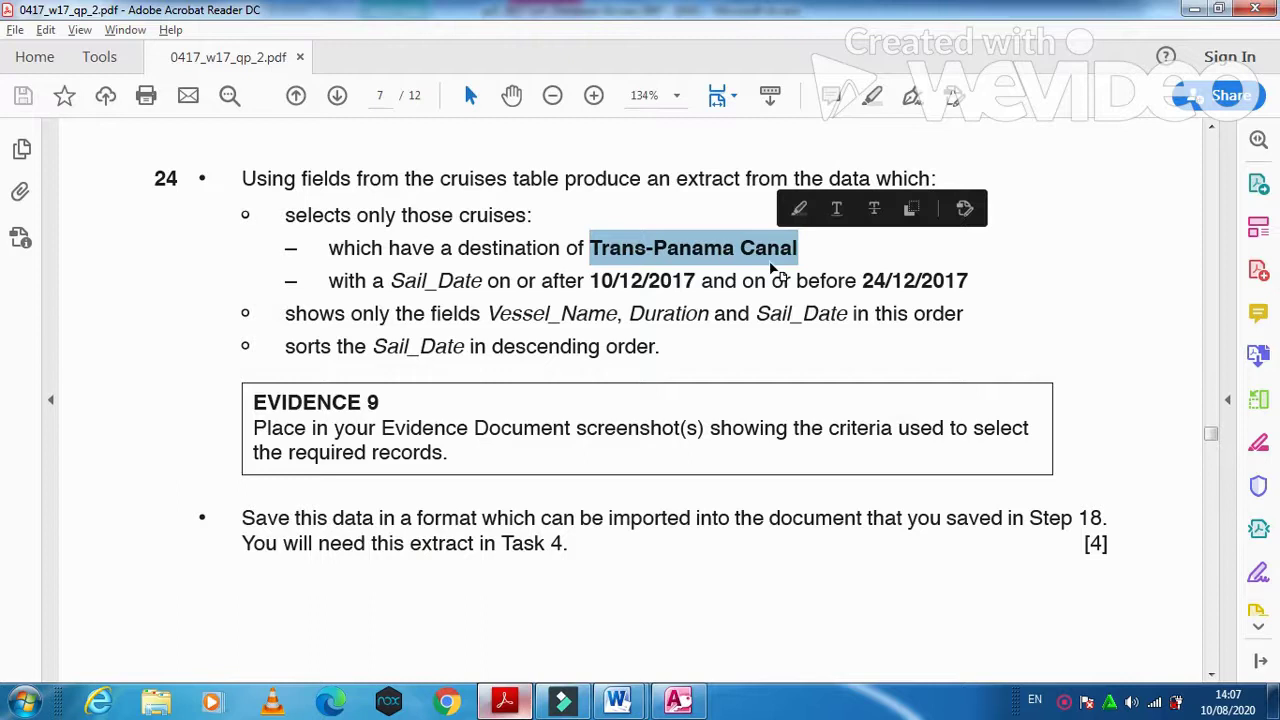
key(alt+Tab)
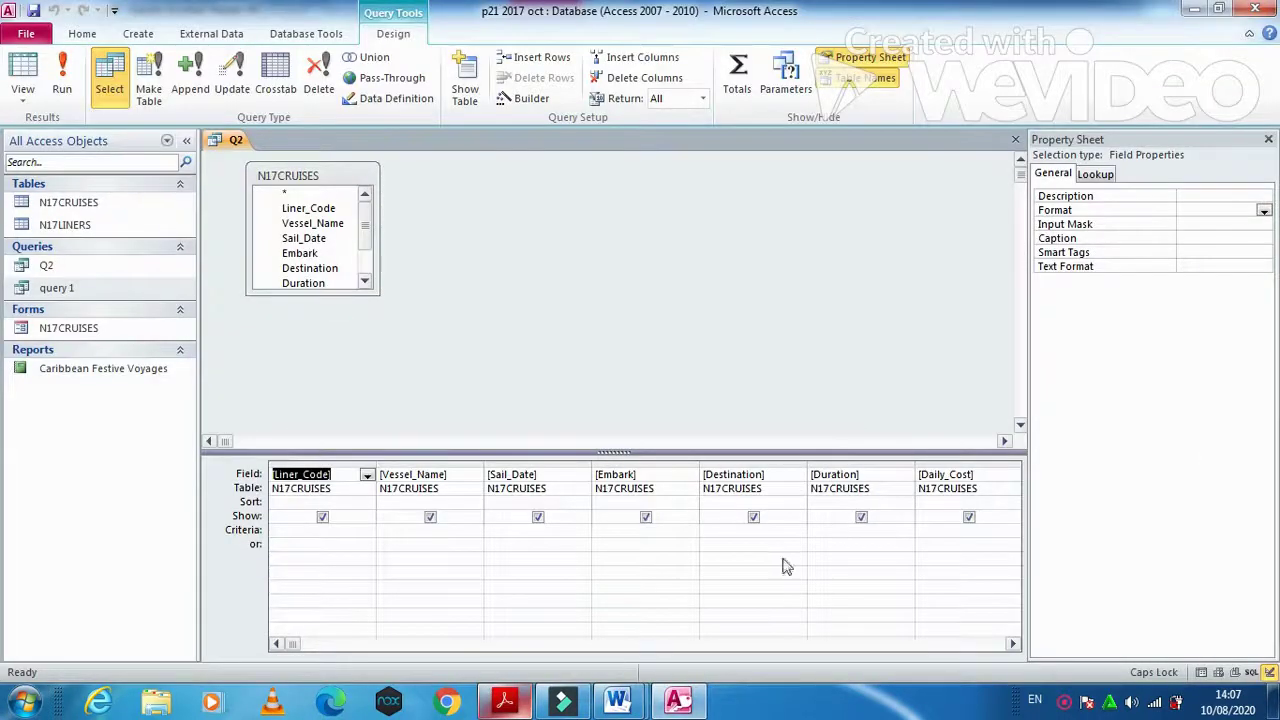
click(749, 529)
key(ctrl+v)
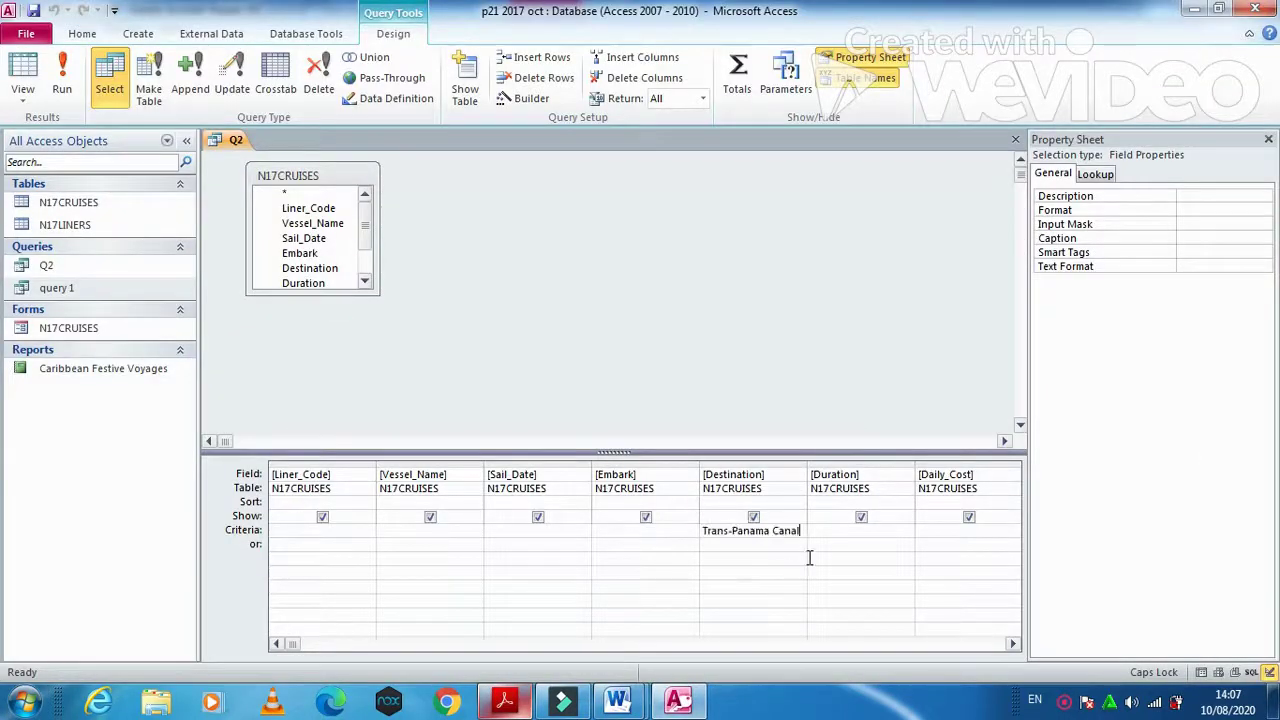
Set the Sail_Date criterion to BETWEEN 10/12/2017 AND 24/12/2017 and run the query
key(alt+Tab)
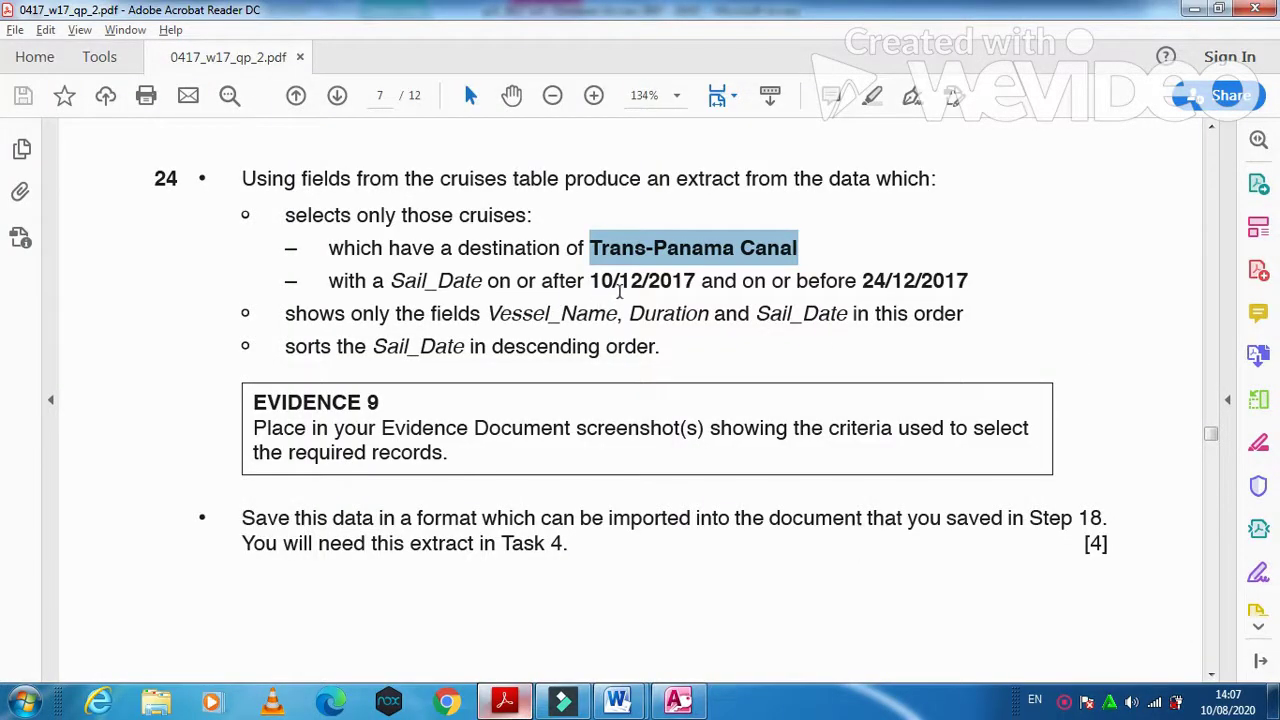
key(alt+Tab)
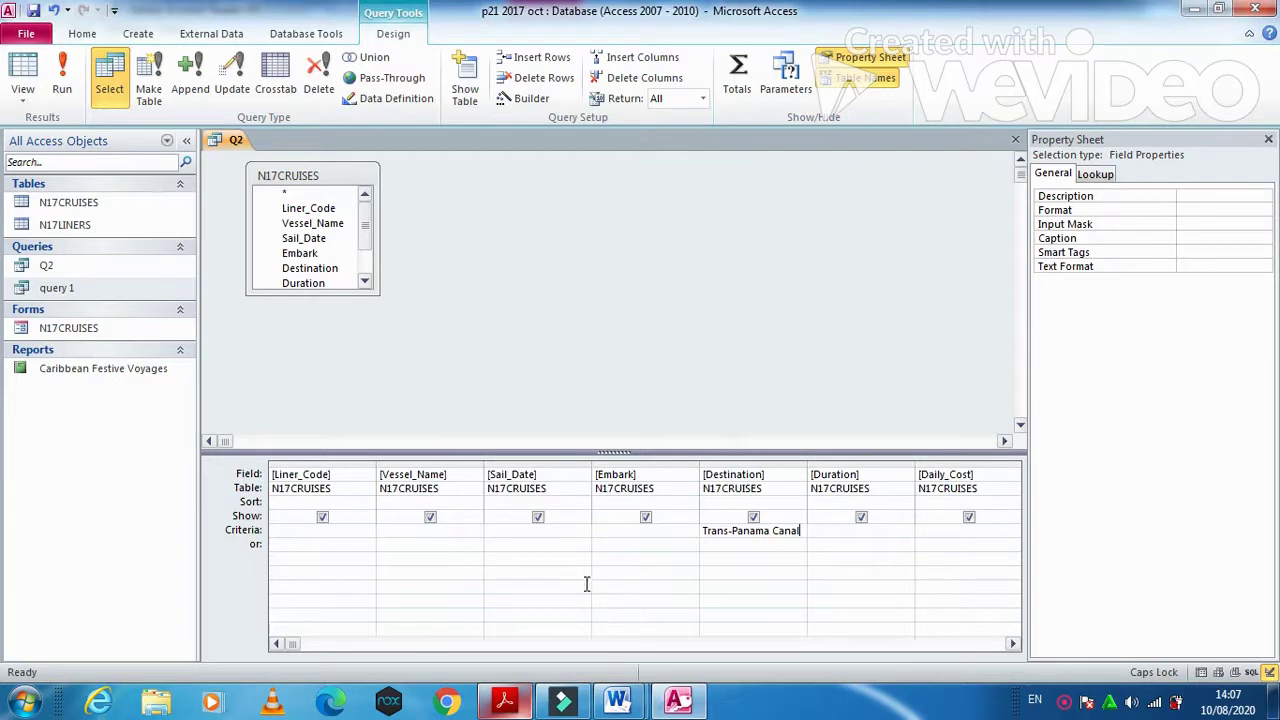
click(506, 531)
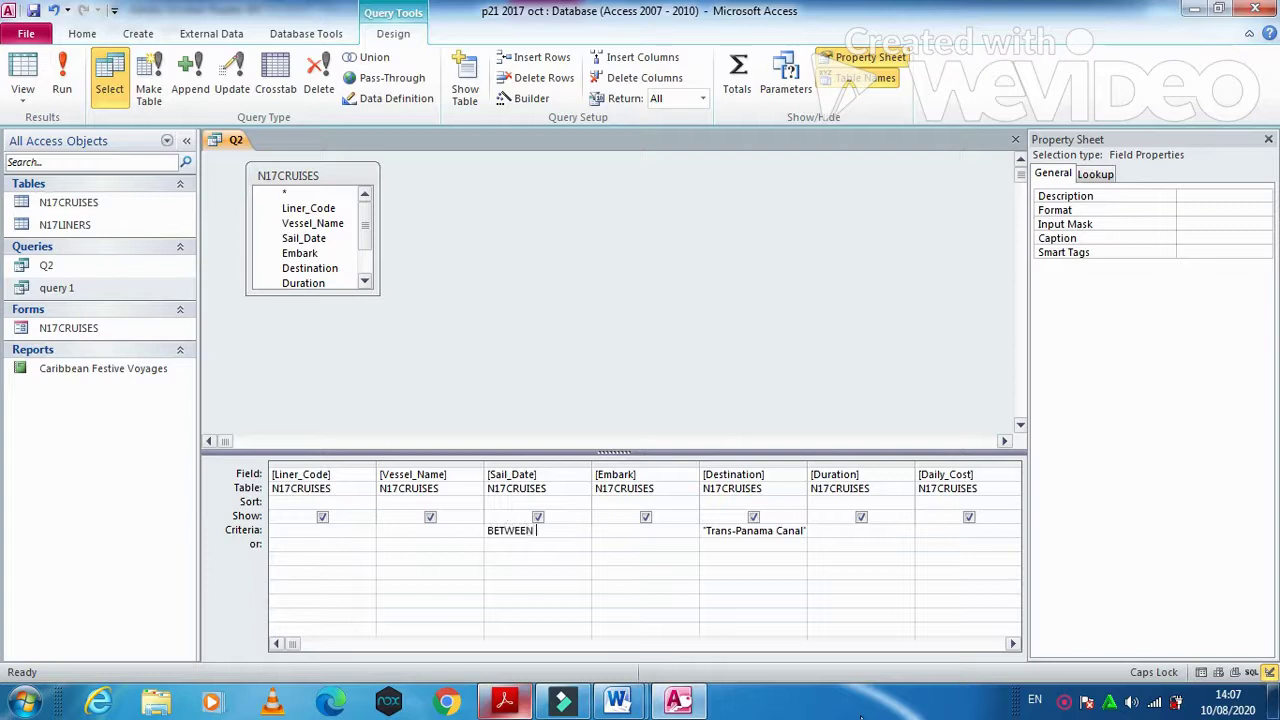
text(BETWEEN 1)
key(alt+Tab)
key(alt+Tab)
text(0/12/2017 AND)
key(alt+Tab)
key(alt+Tab)
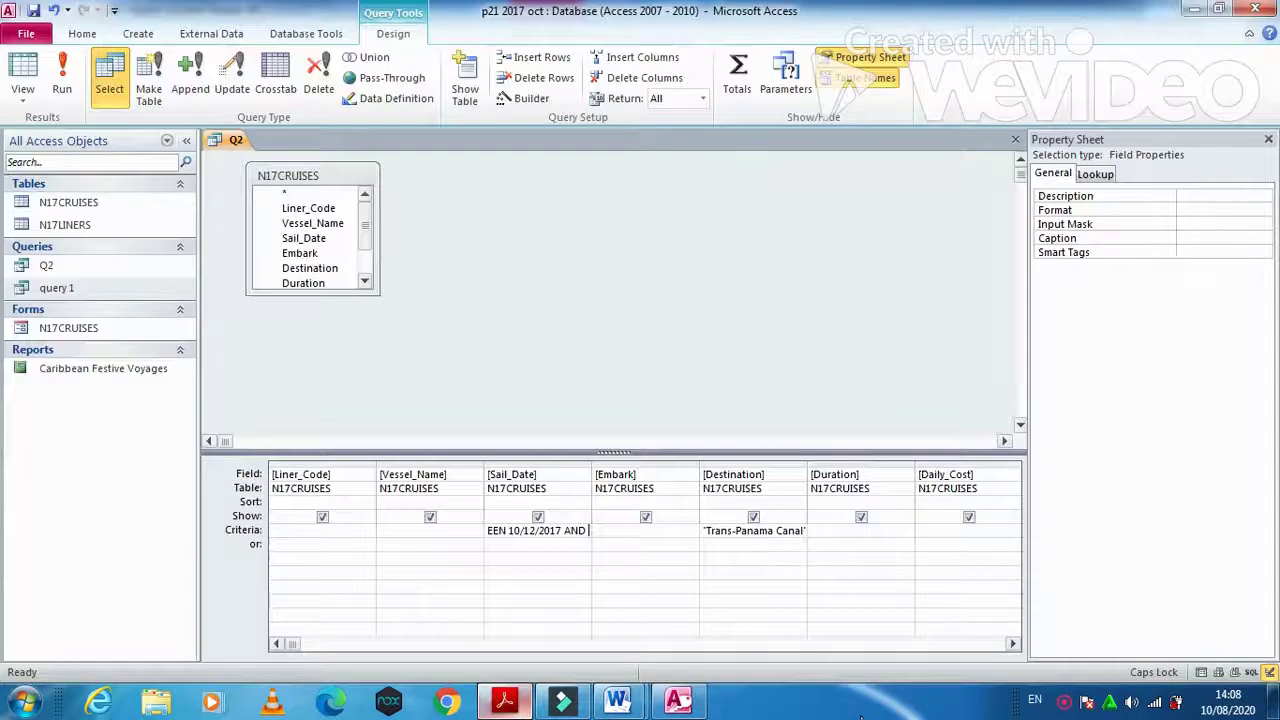
text(24/12/2)
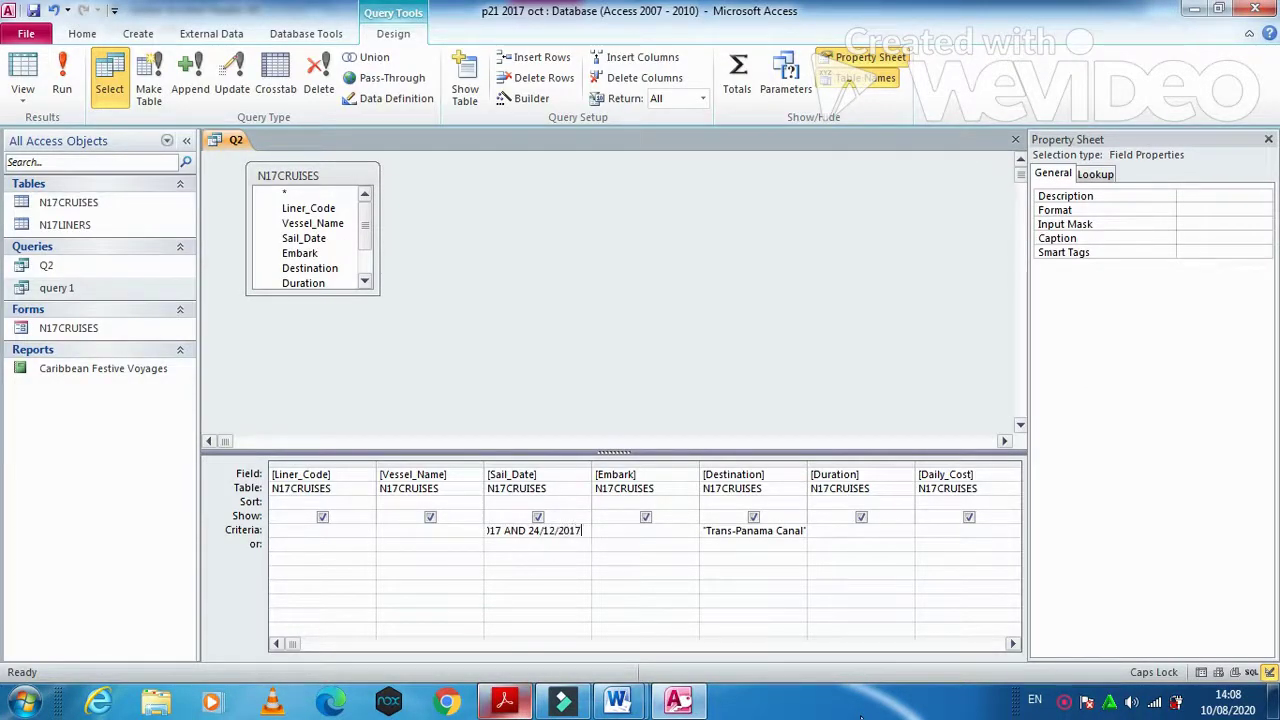
click(62, 80)
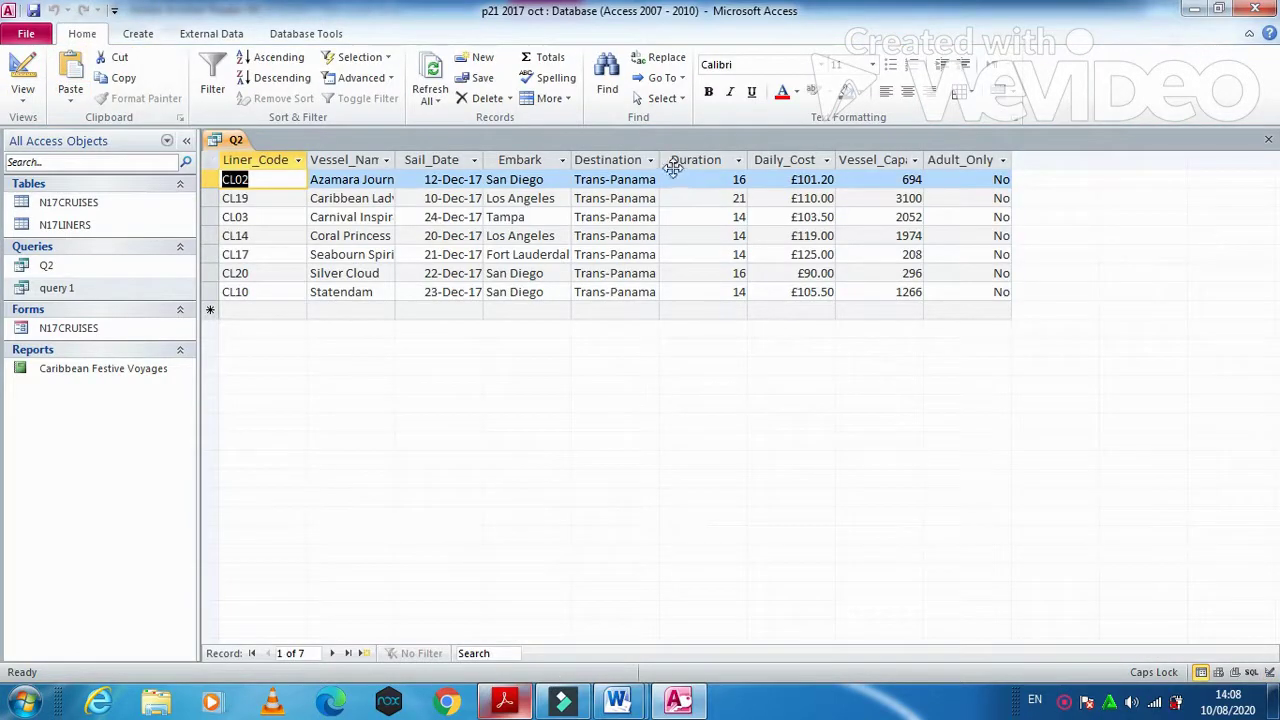
Autofit the Sail_Date and Embark result columns, then bring the question paper back up
double_click(484, 166)
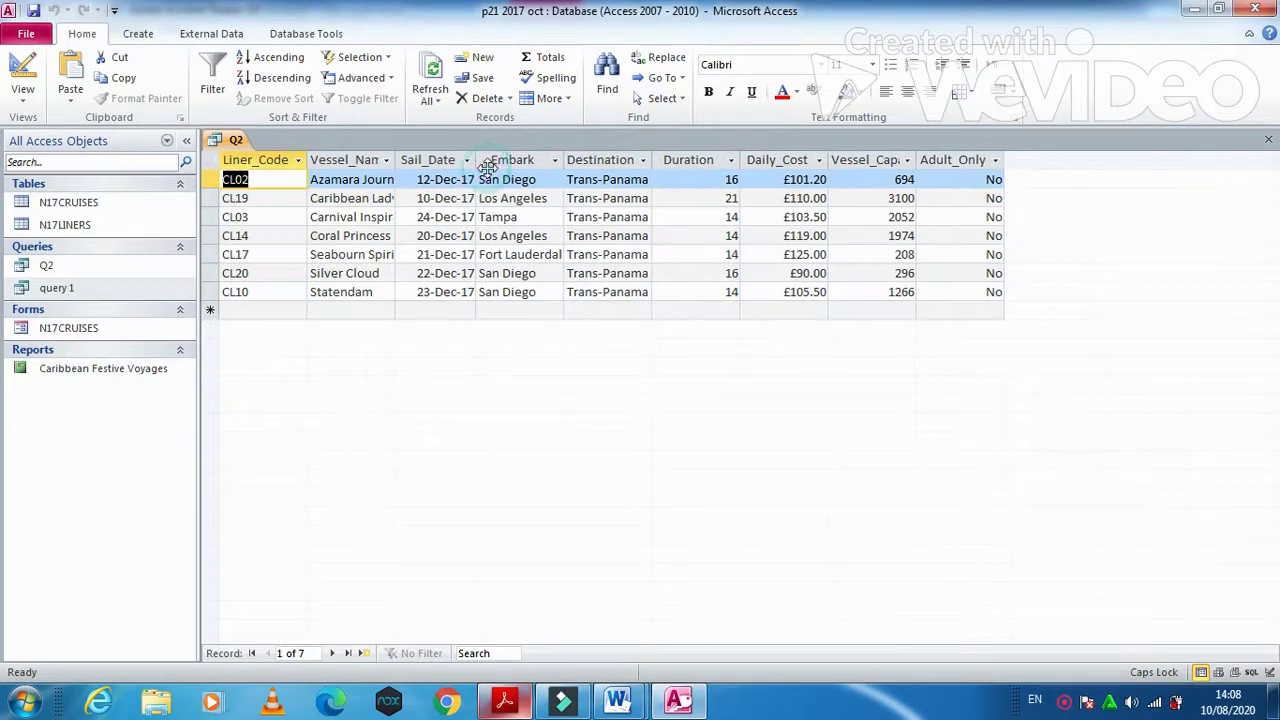
double_click(563, 161)
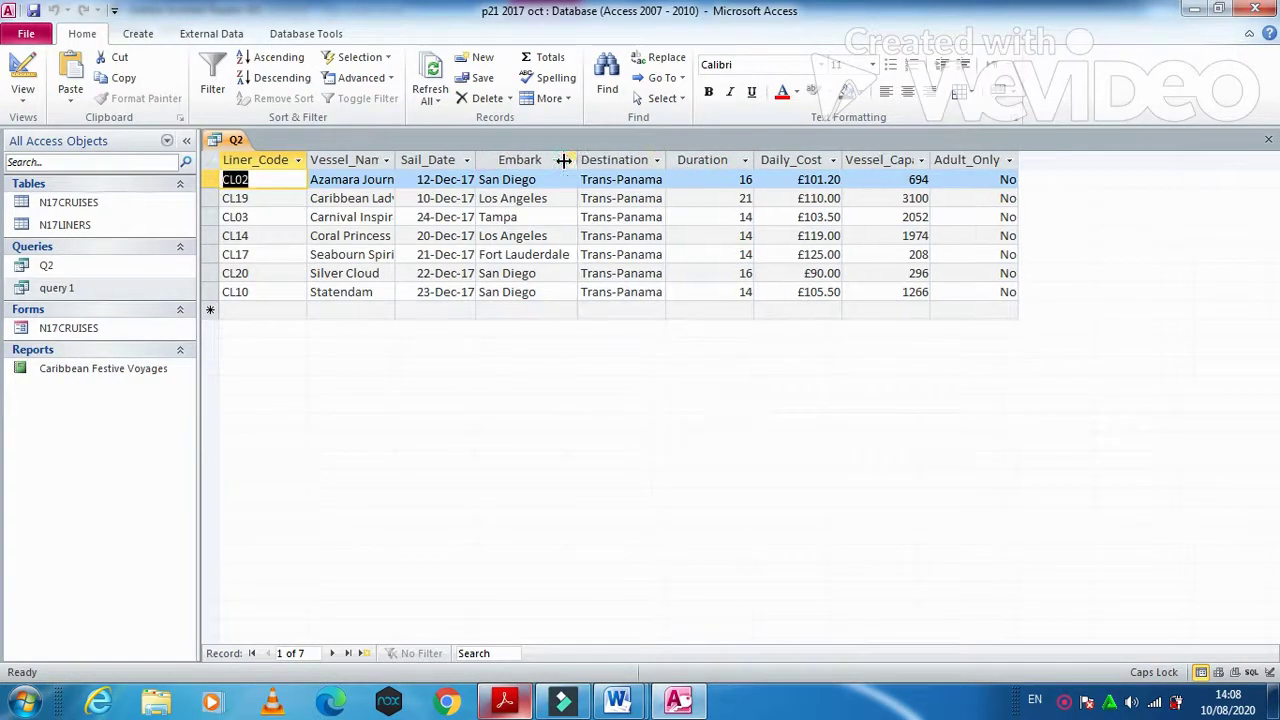
click(505, 701)
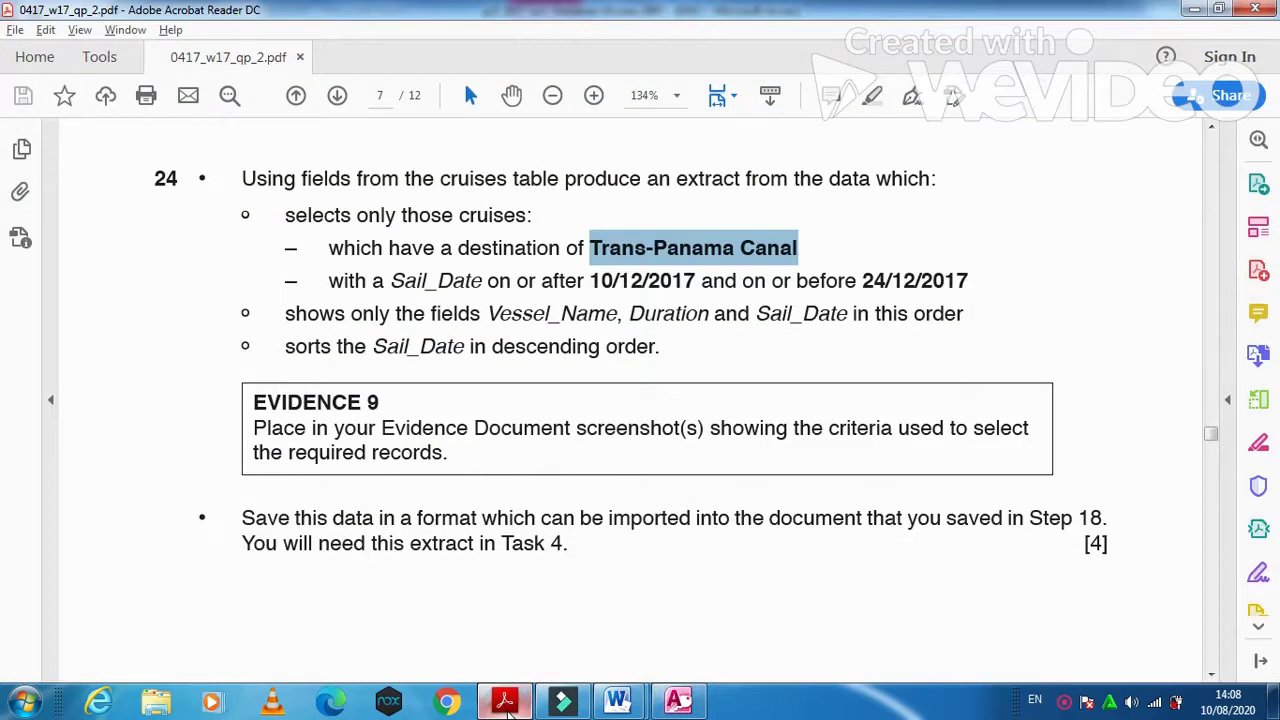
click(507, 706)
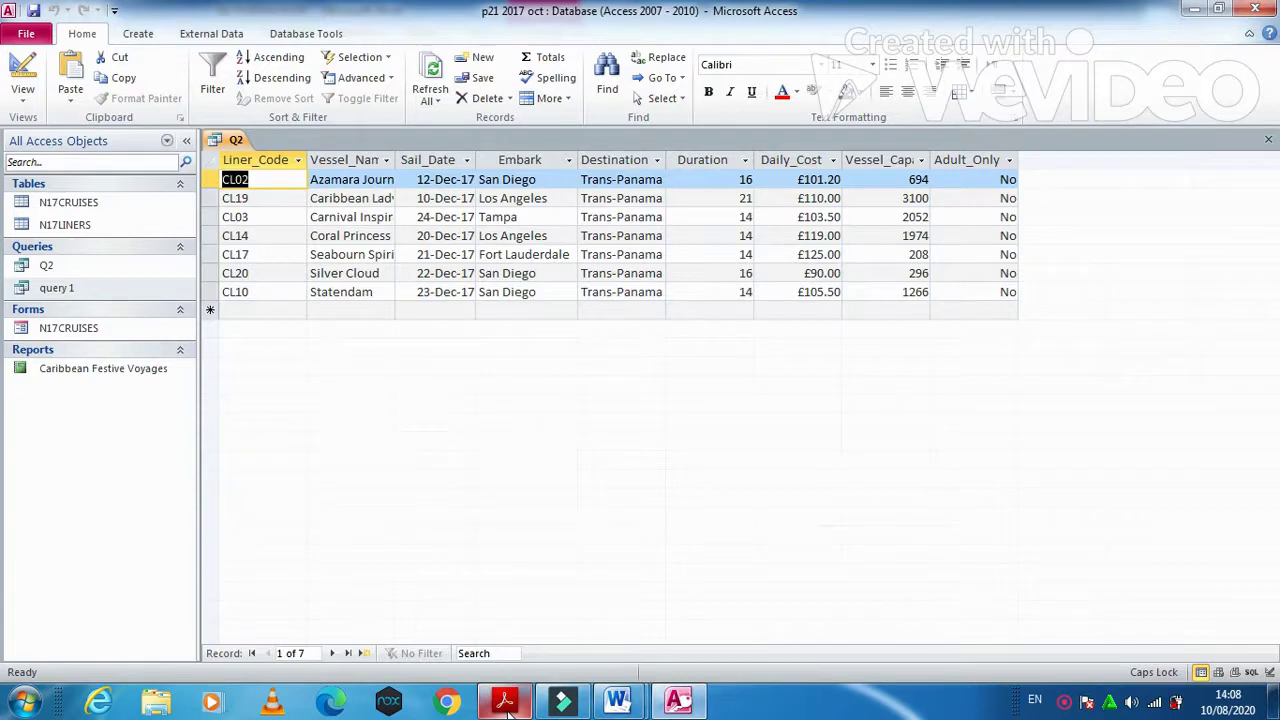
click(505, 705)
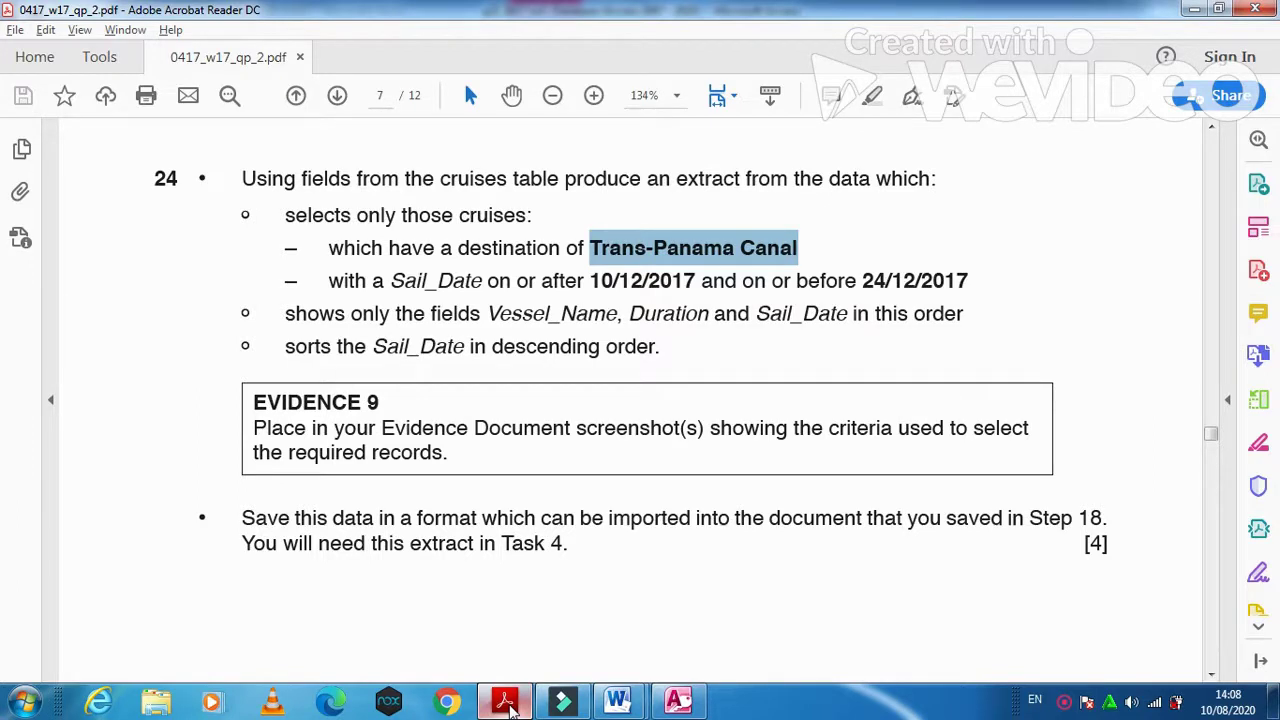
In Q2's Design View, hide Liner_Code from the results while keeping Sail_Date shown
click(506, 703)
click(25, 66)
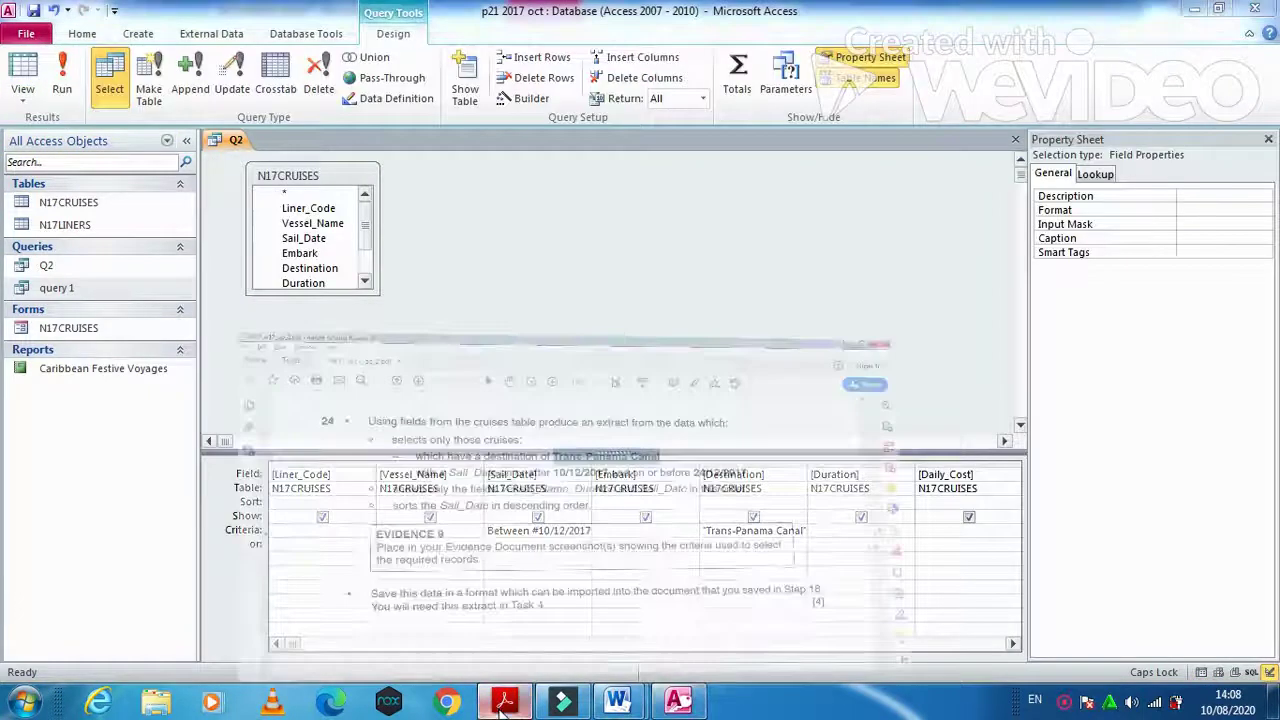
click(504, 705)
click(504, 703)
click(322, 516)
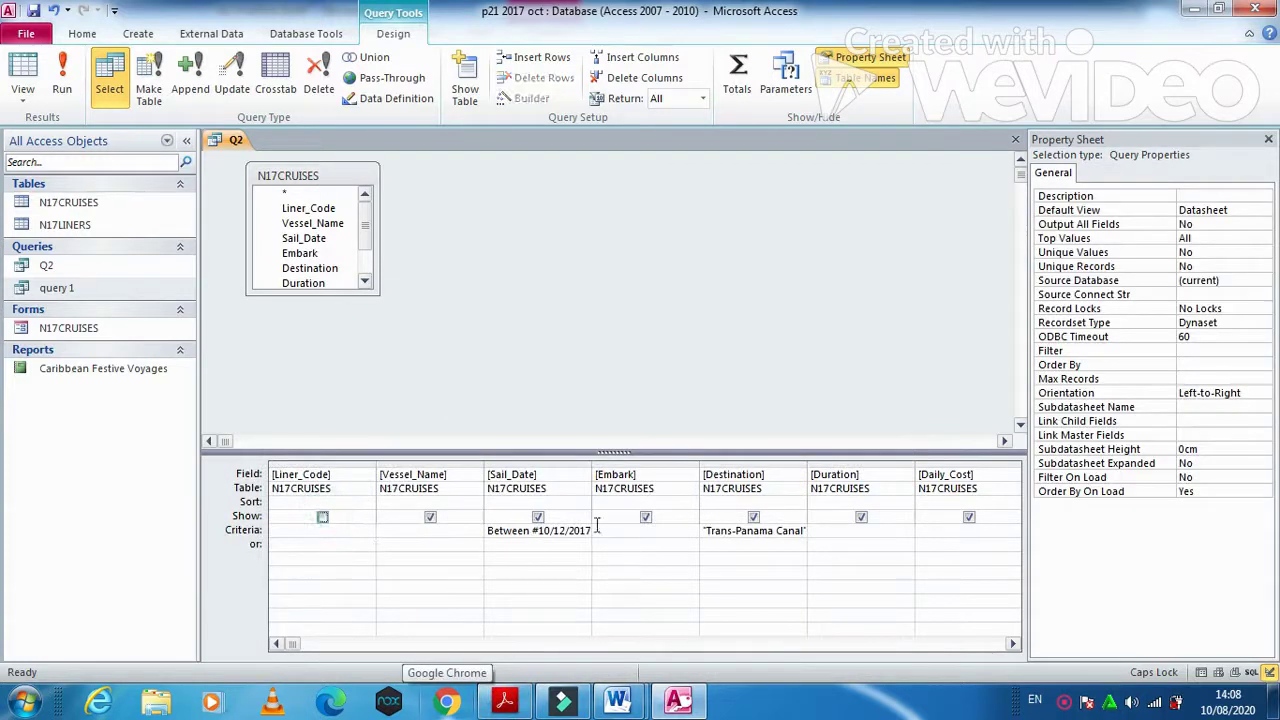
click(538, 517)
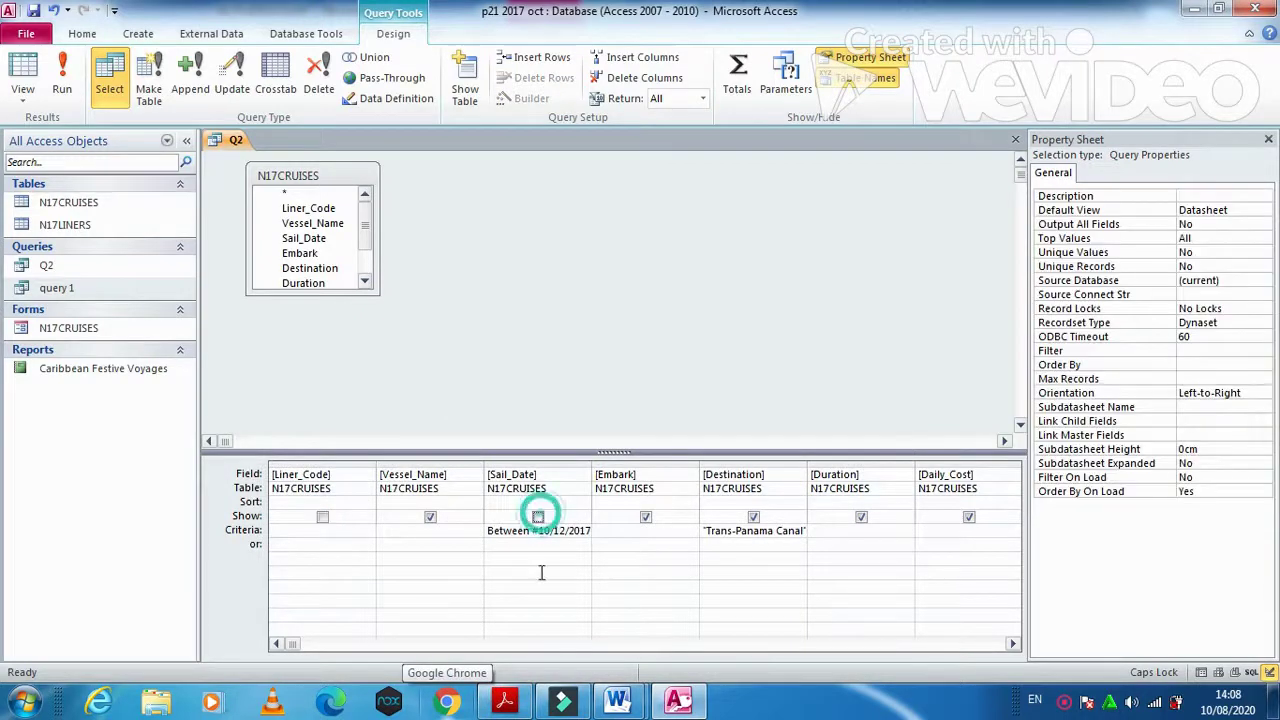
click(504, 703)
click(504, 703)
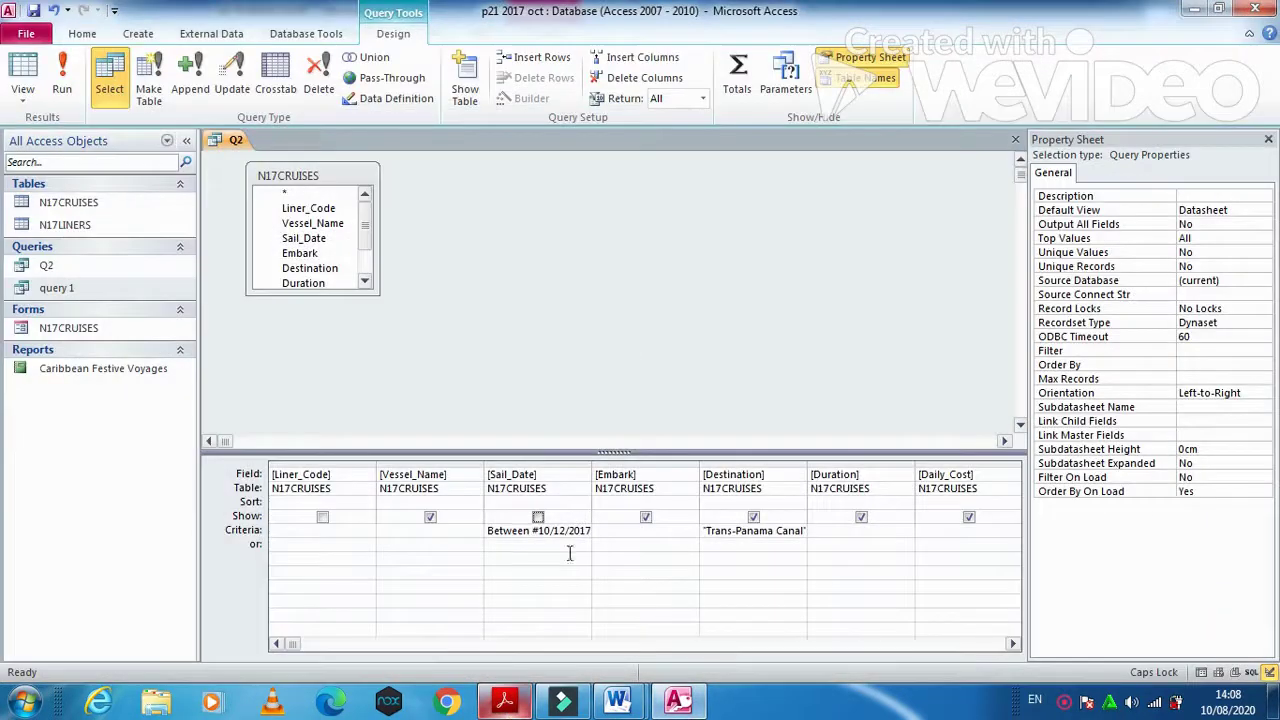
click(538, 517)
Hide Embark, Destination, Vessel_Capacity and Daily_Cost, then run Q2 to list 7 Trans-Panama Canal cruises
click(645, 517)
click(510, 703)
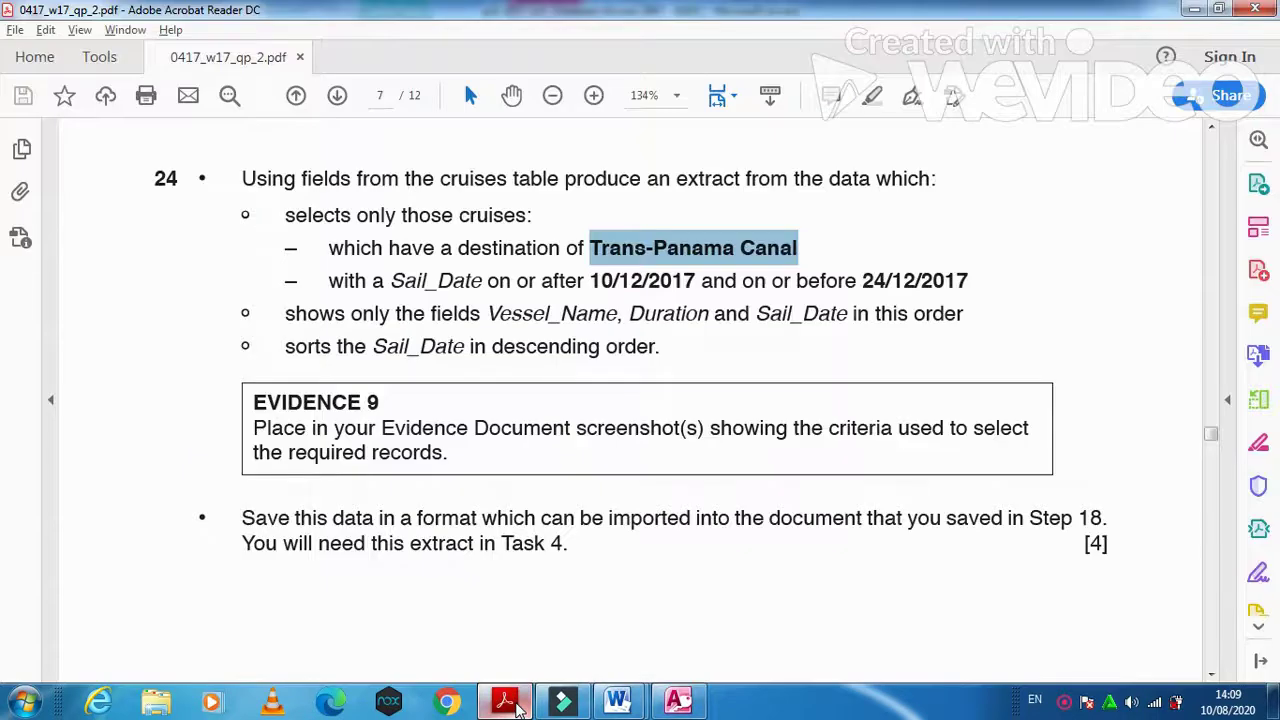
click(510, 703)
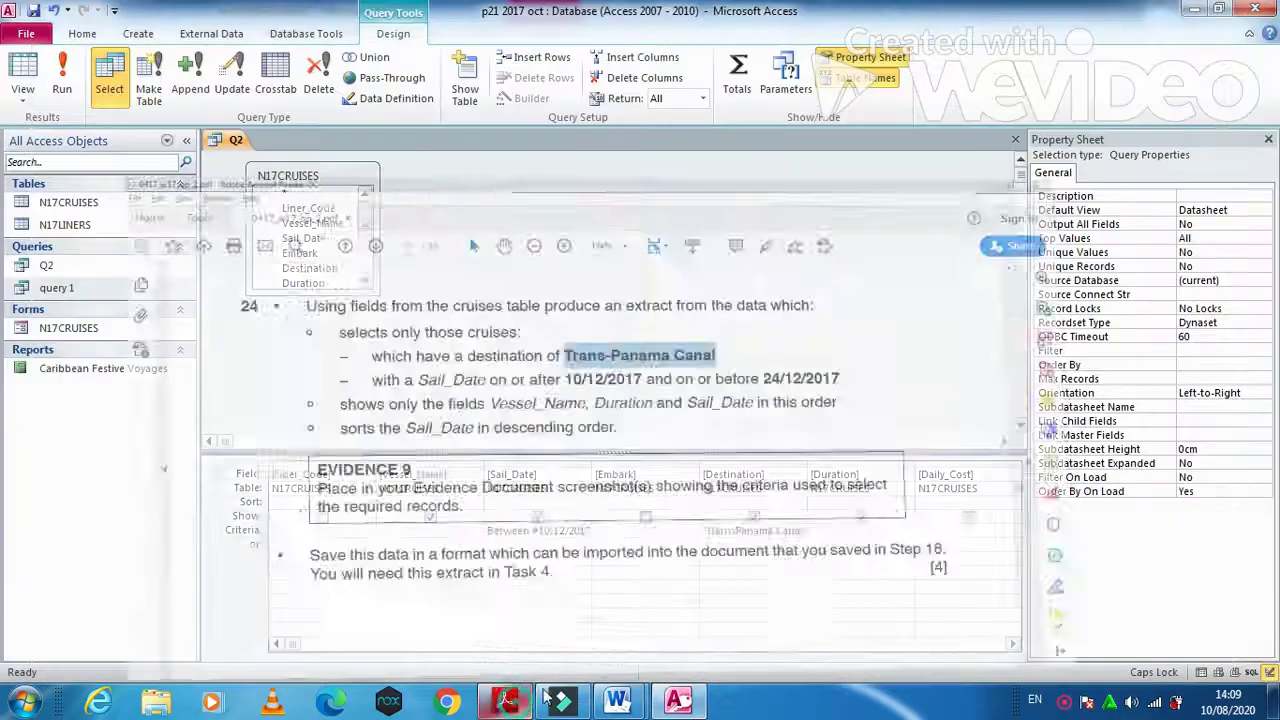
click(753, 517)
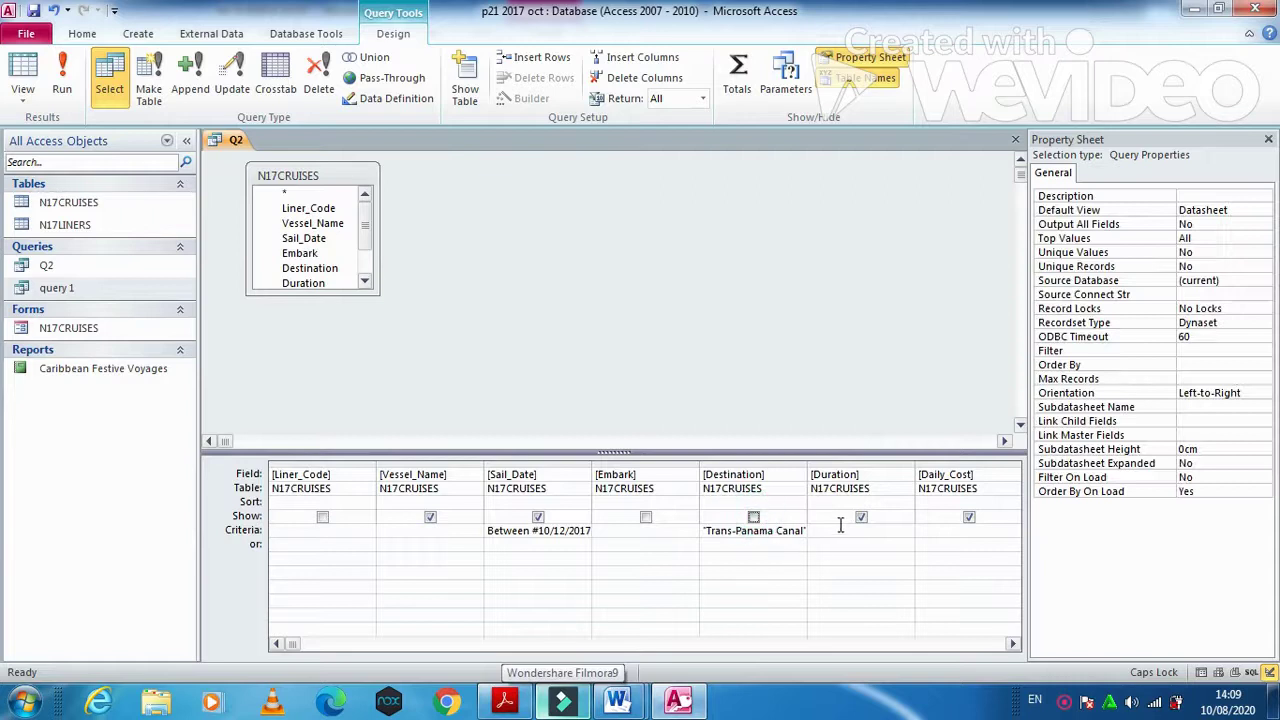
click(970, 516)
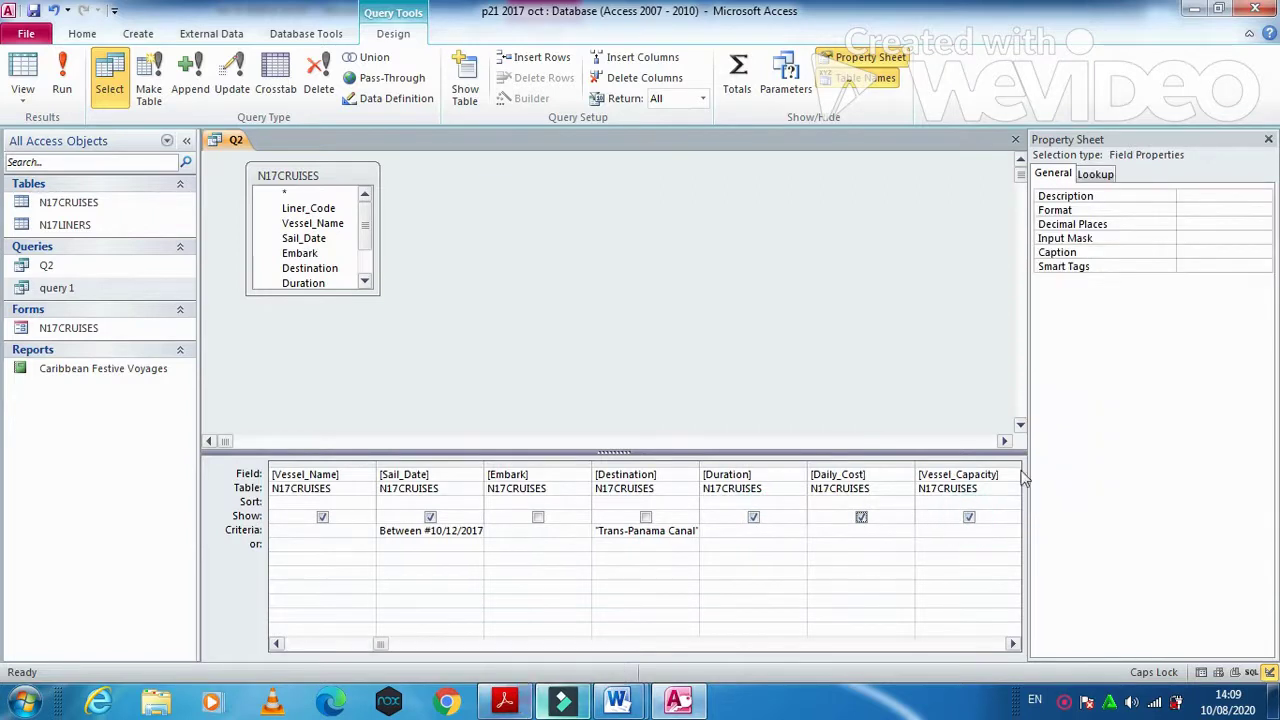
click(970, 517)
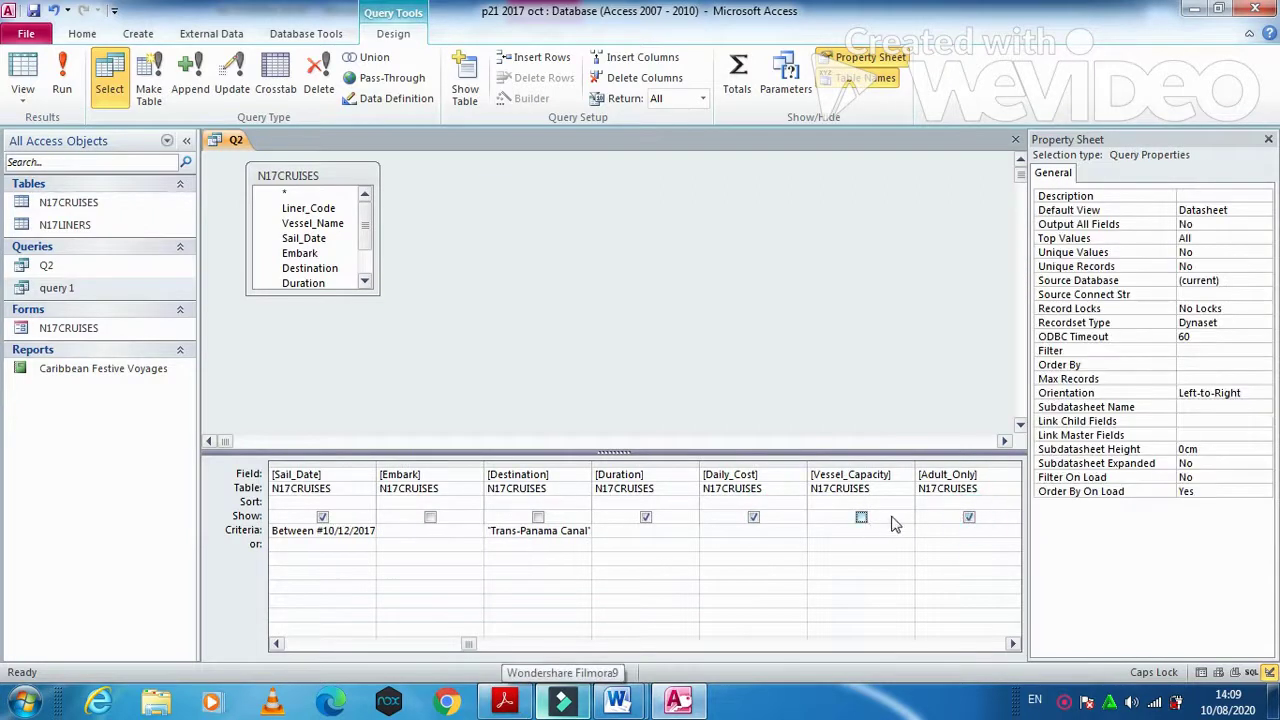
click(970, 517)
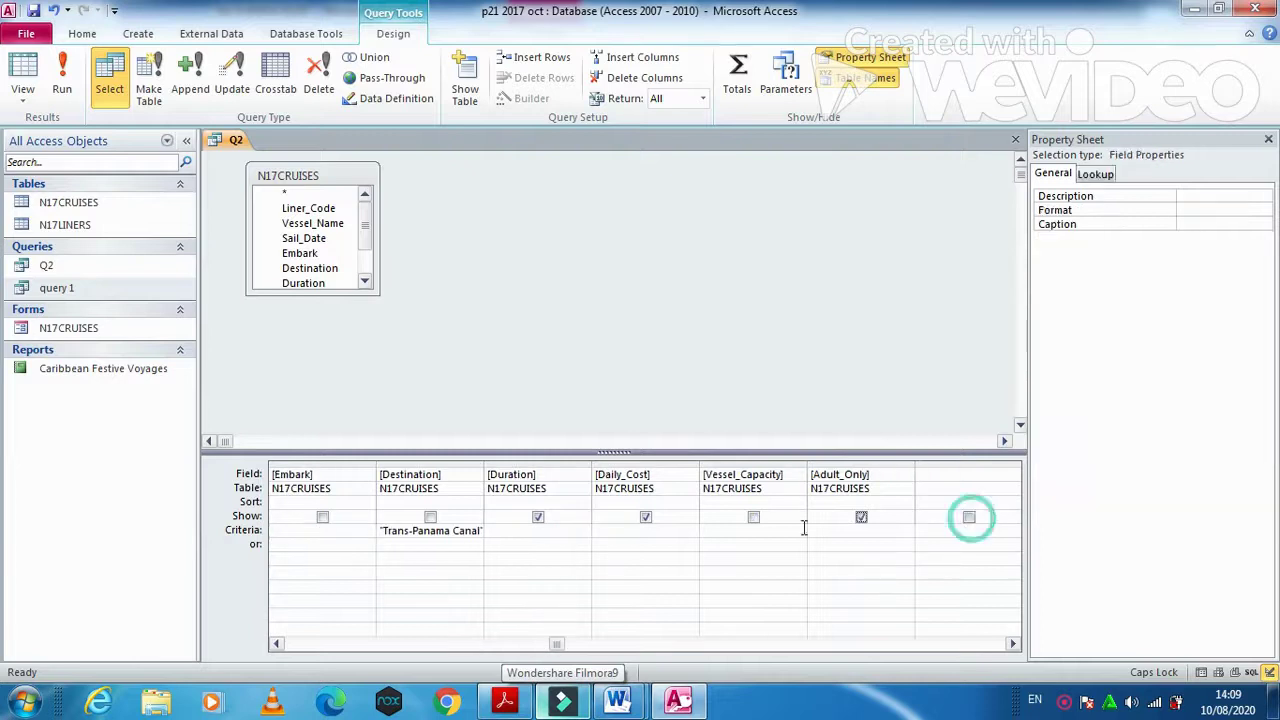
click(646, 518)
click(61, 80)
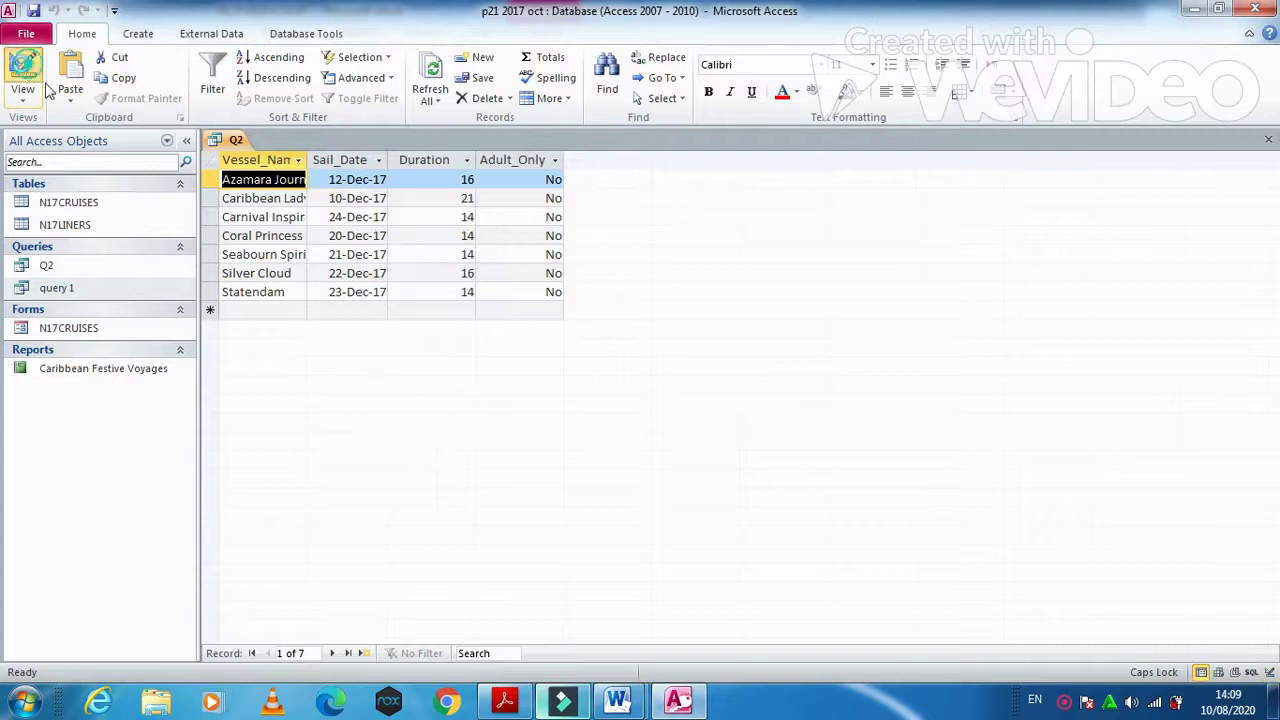
Hide Adult_Only and rerun Q2 so only Vessel_Name, Sail_Date and Duration show
click(22, 80)
click(862, 516)
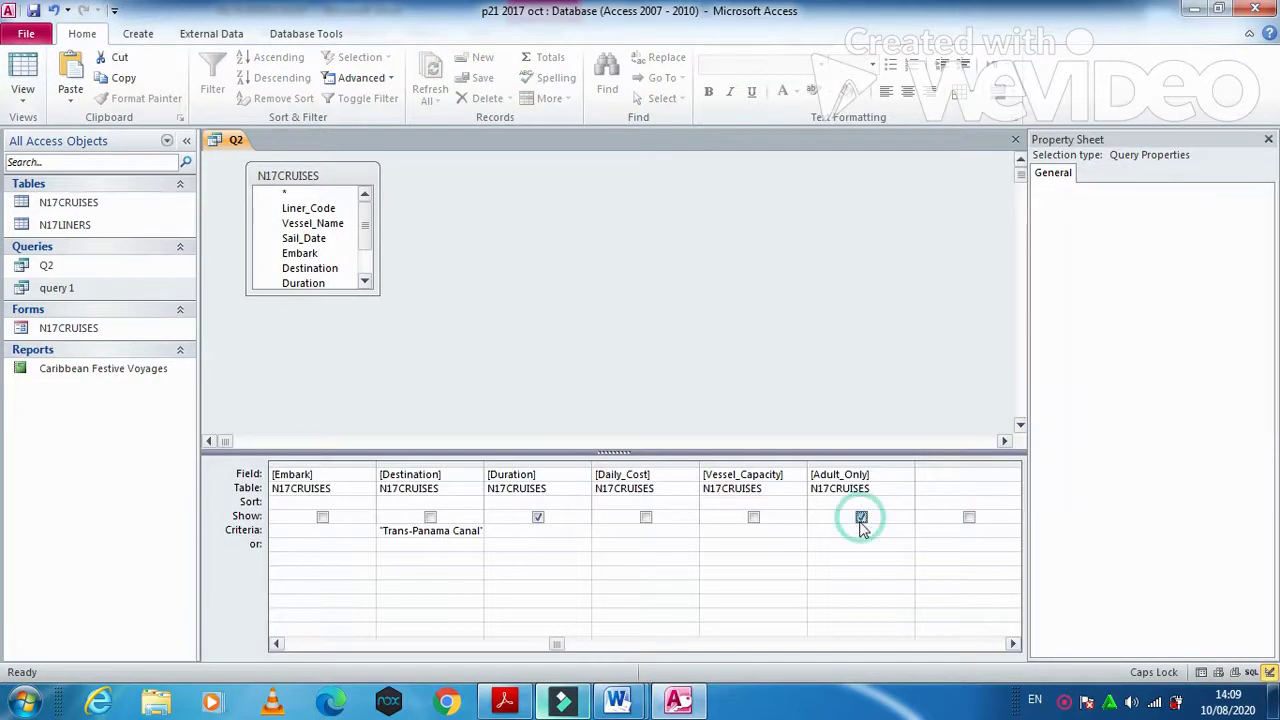
click(61, 82)
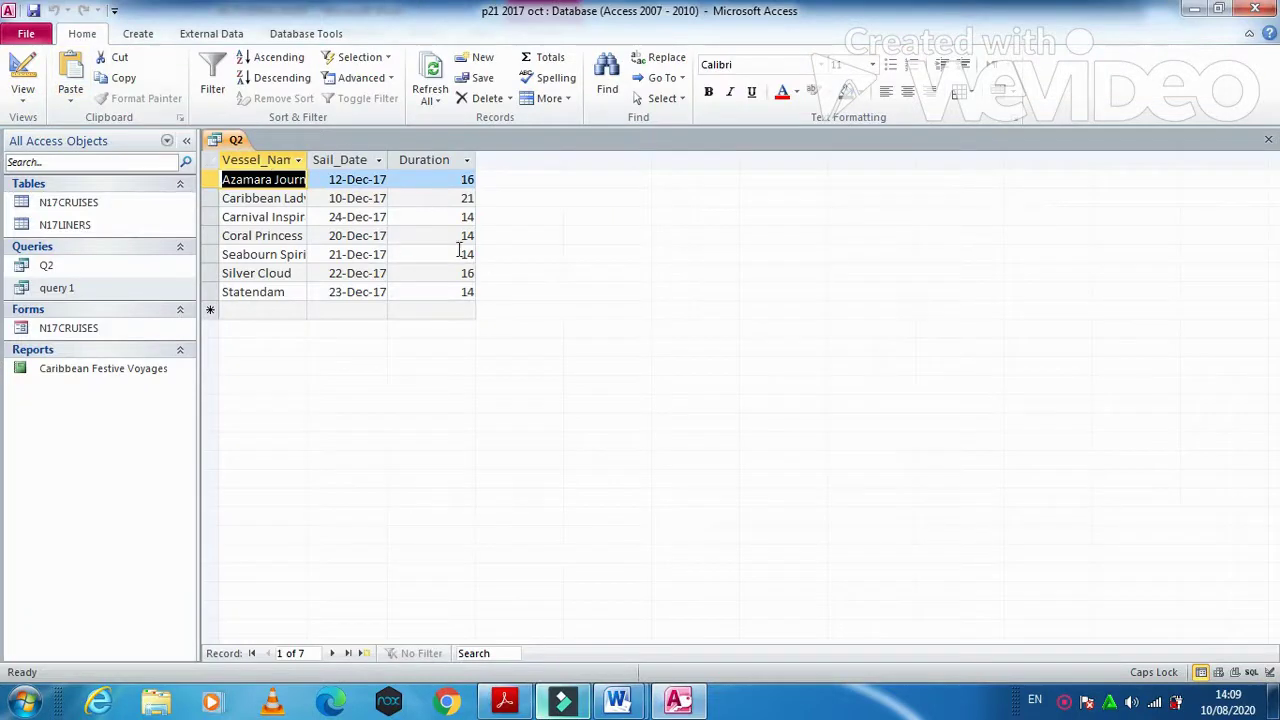
click(519, 708)
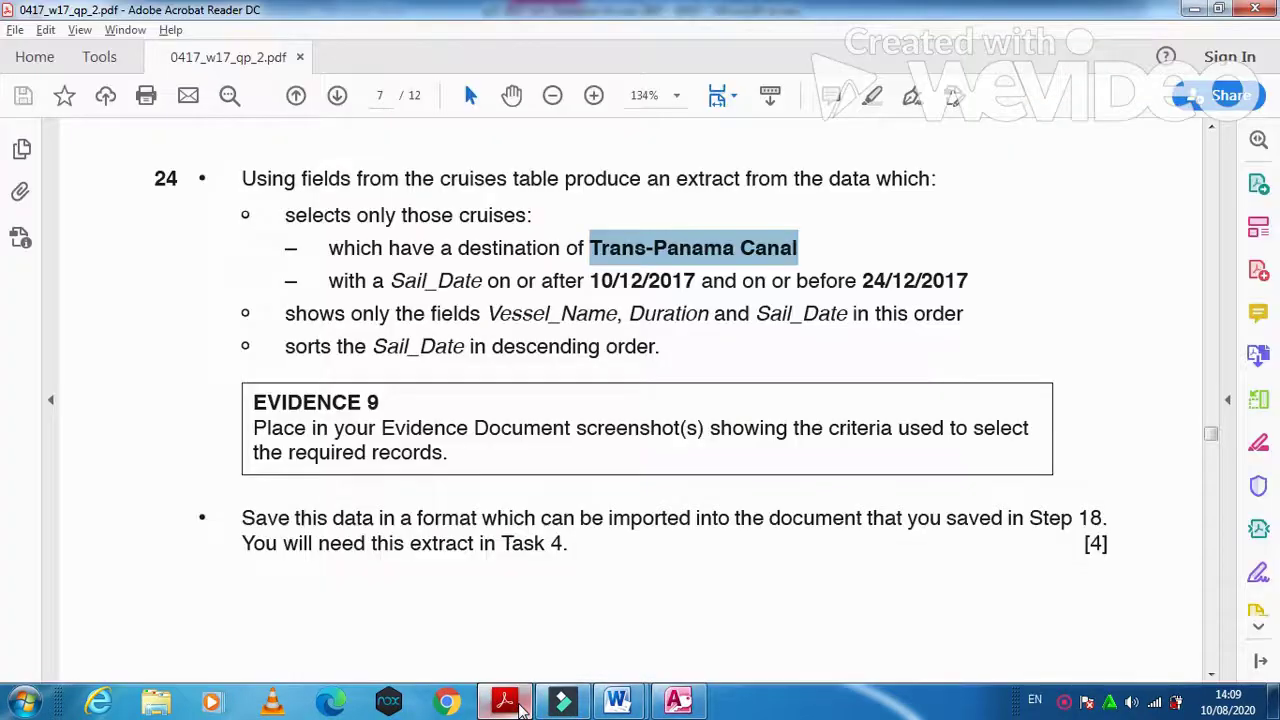
click(519, 708)
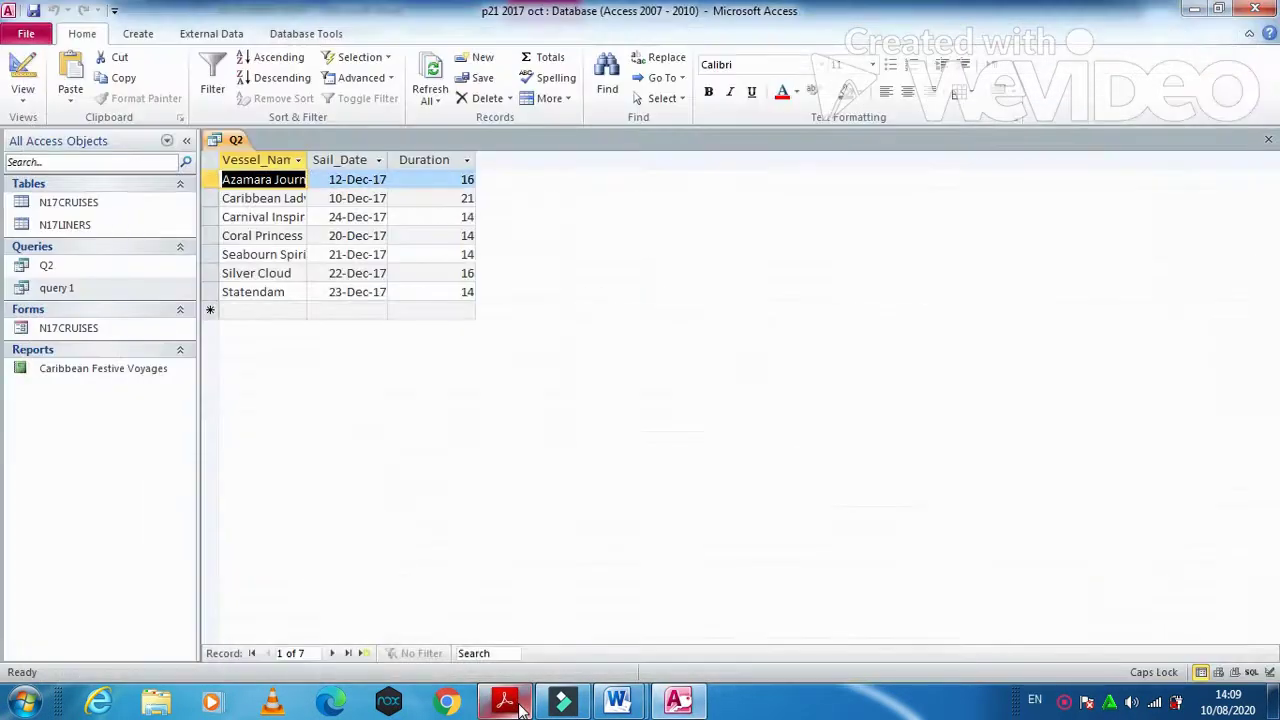
Save the Q2 query and return it to Design View with the first columns visible
click(33, 12)
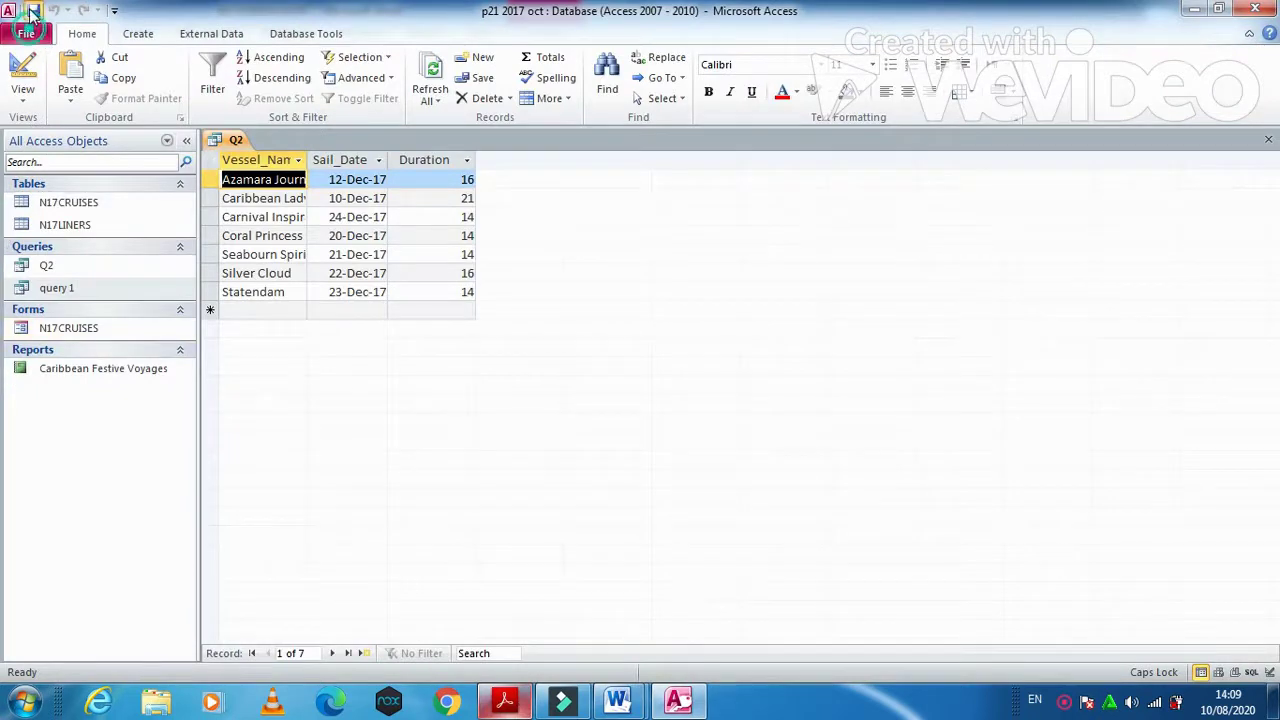
click(504, 702)
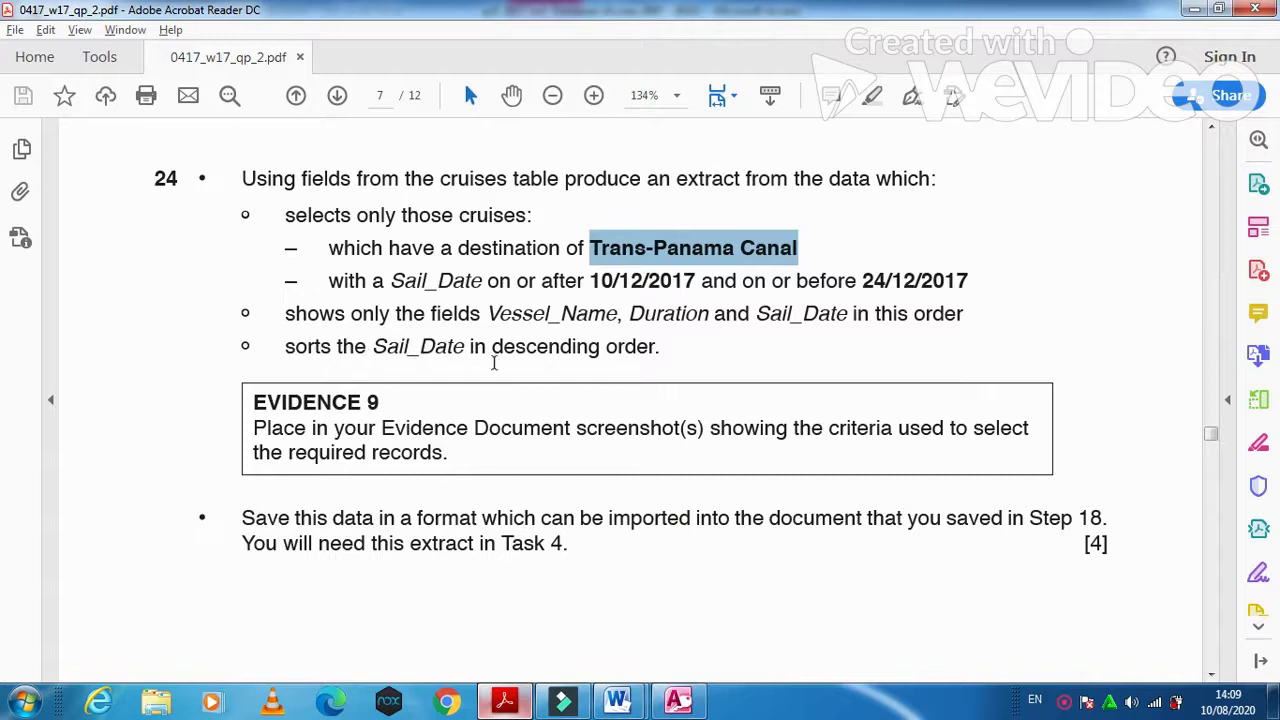
click(504, 702)
click(20, 72)
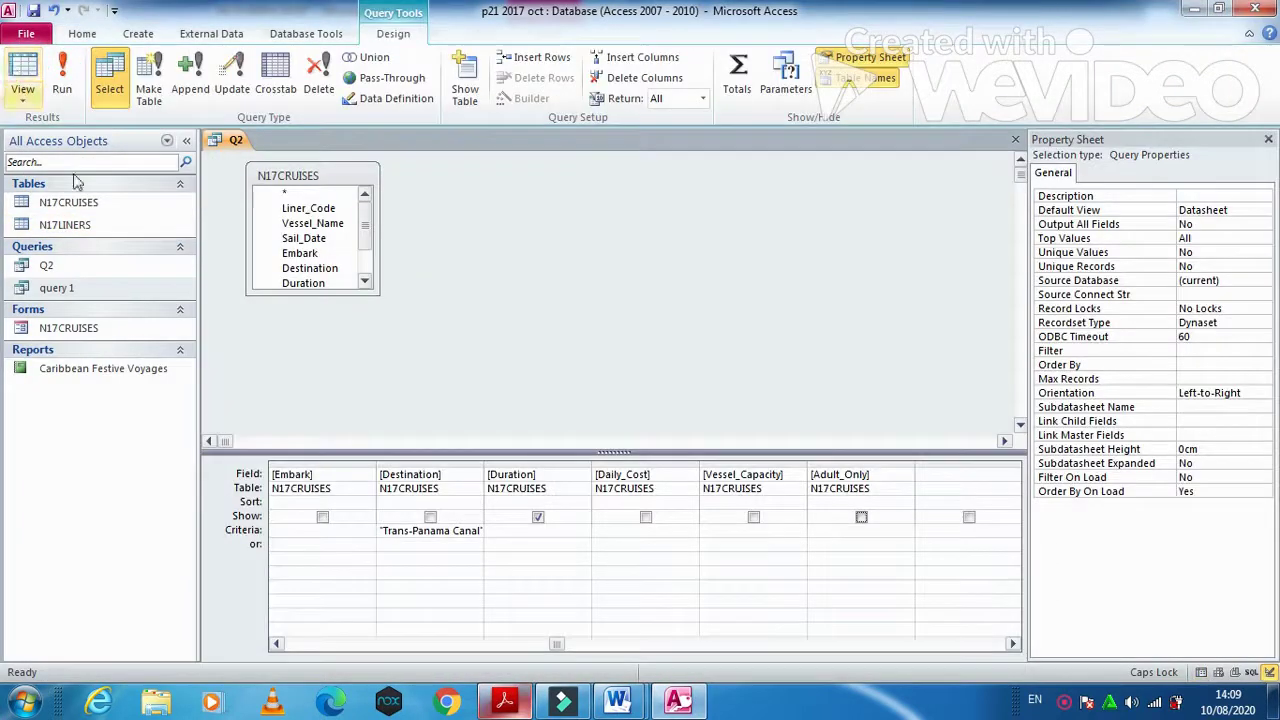
click(284, 644)
click(284, 644)
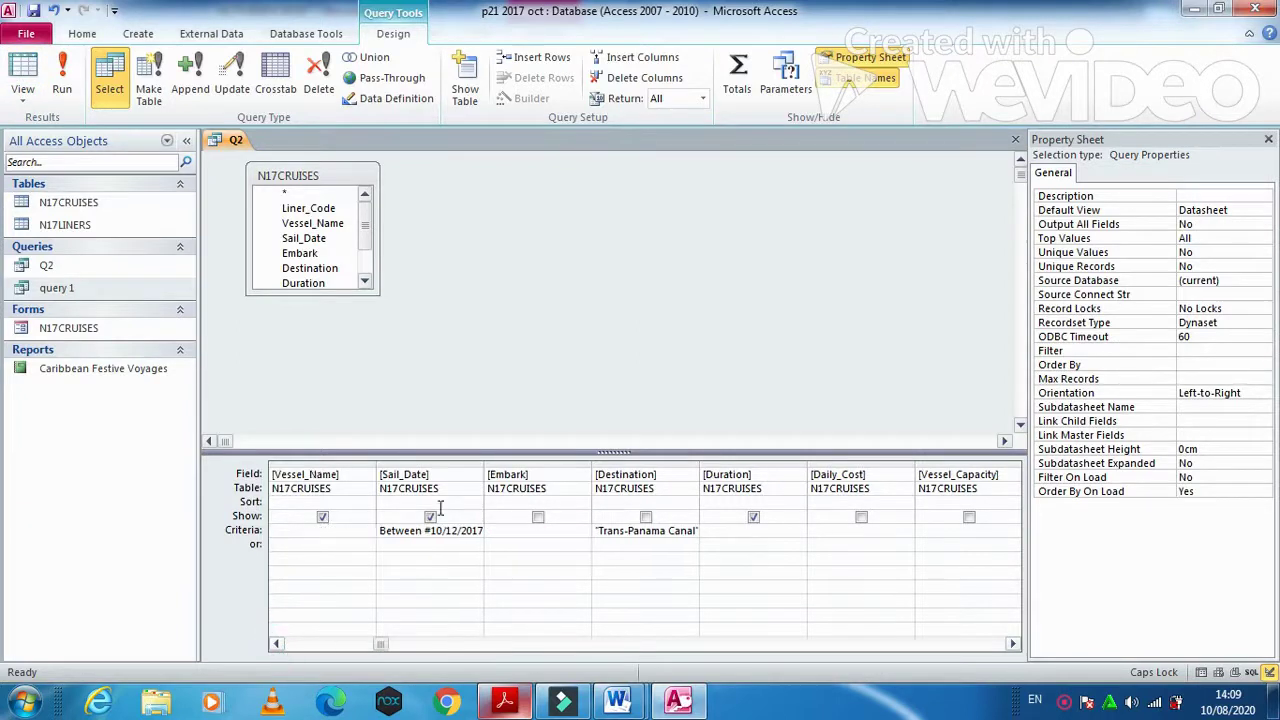
Sort Q2 by Sail_Date in descending order and run it to check the results
click(476, 502)
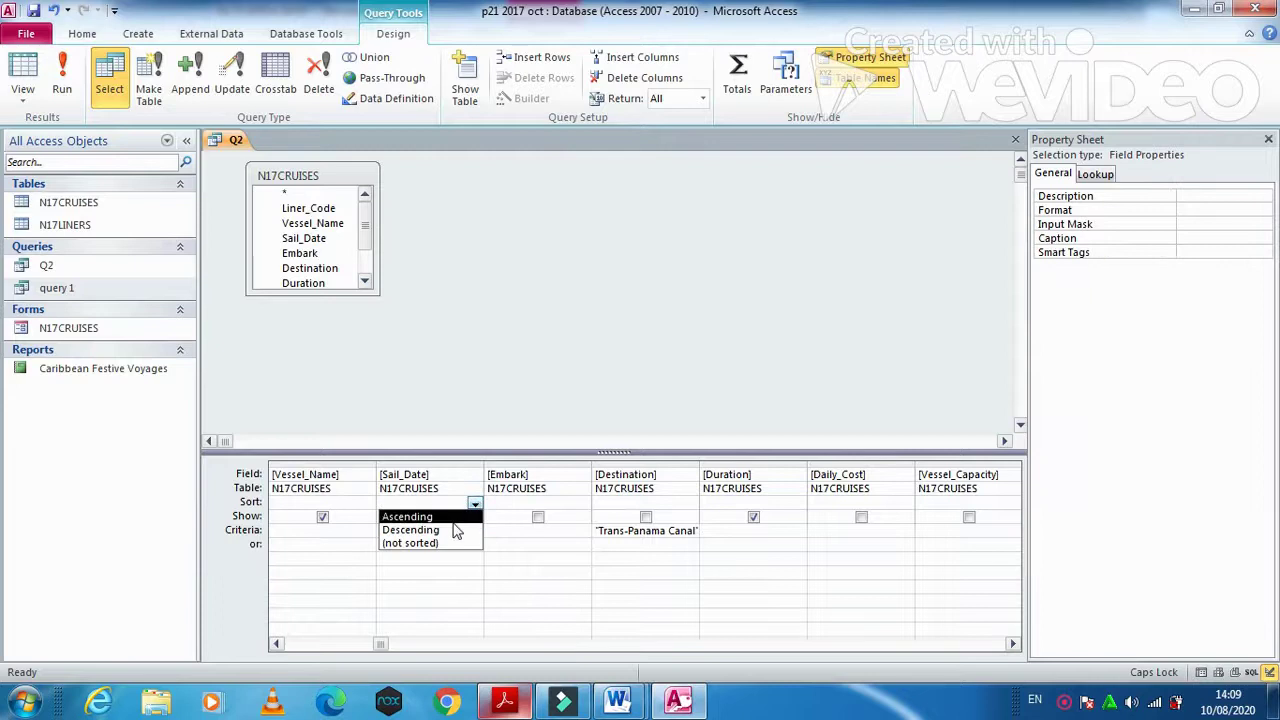
click(450, 530)
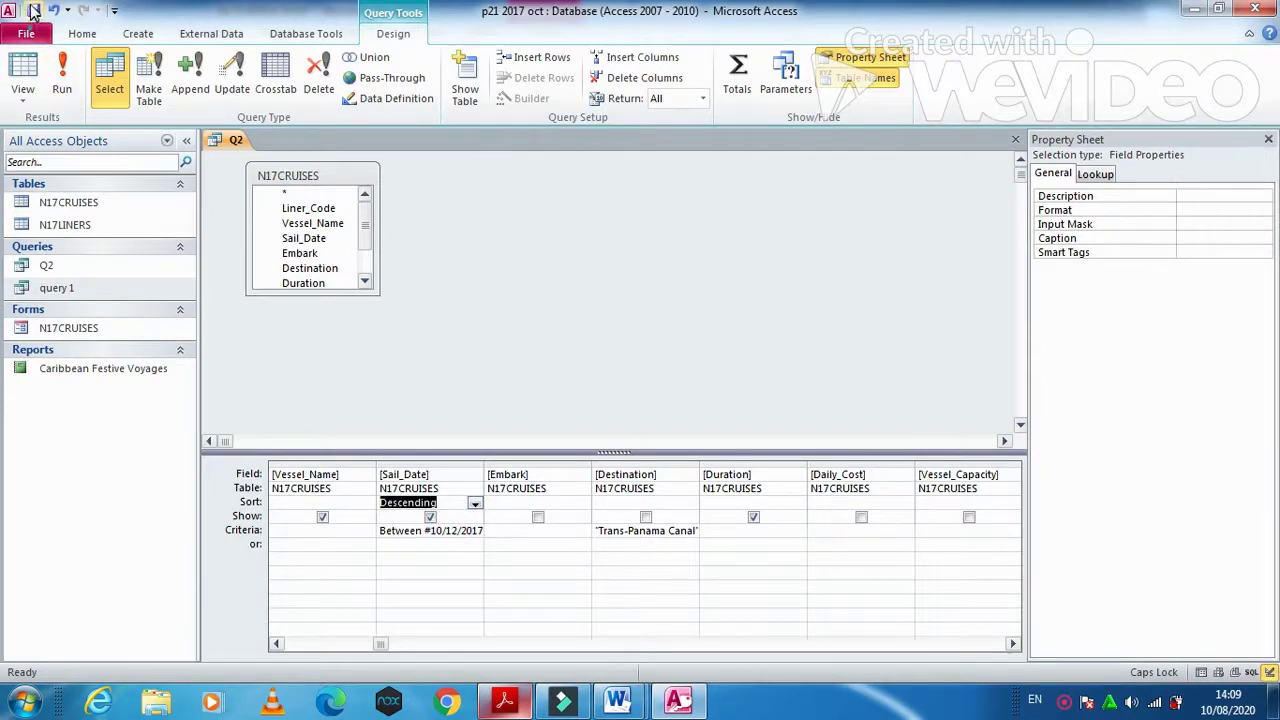
click(62, 76)
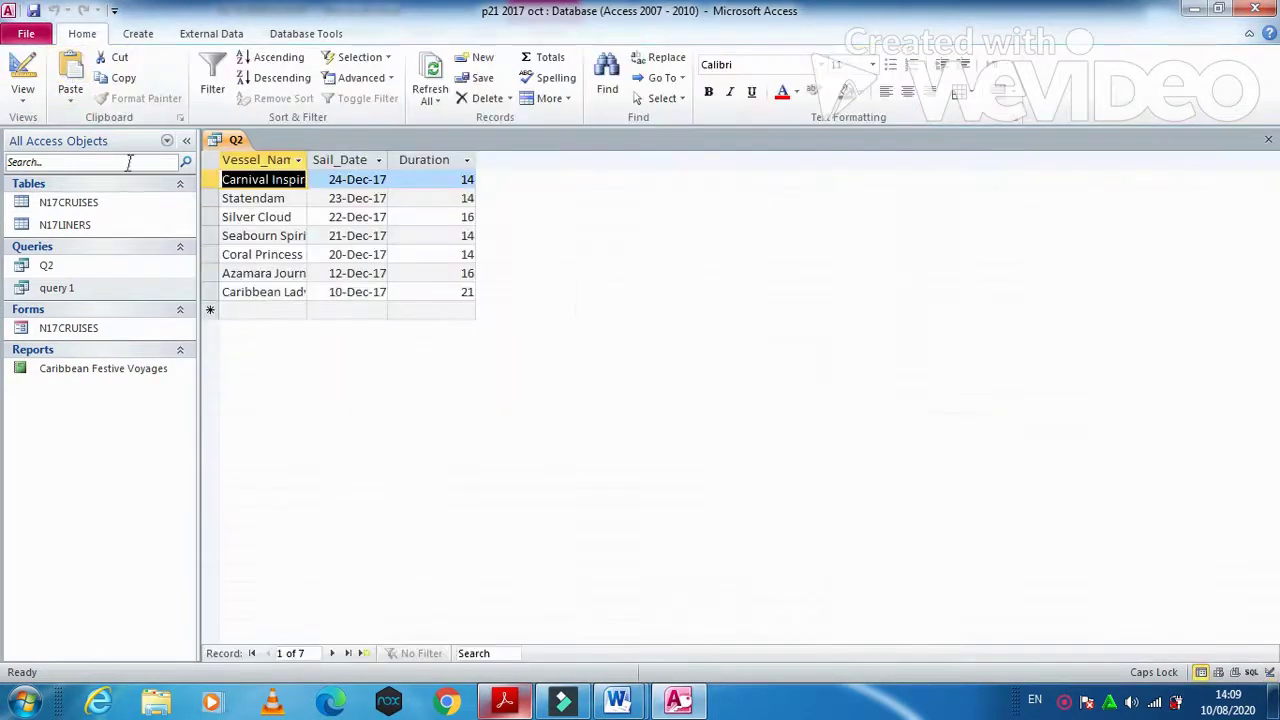
click(500, 708)
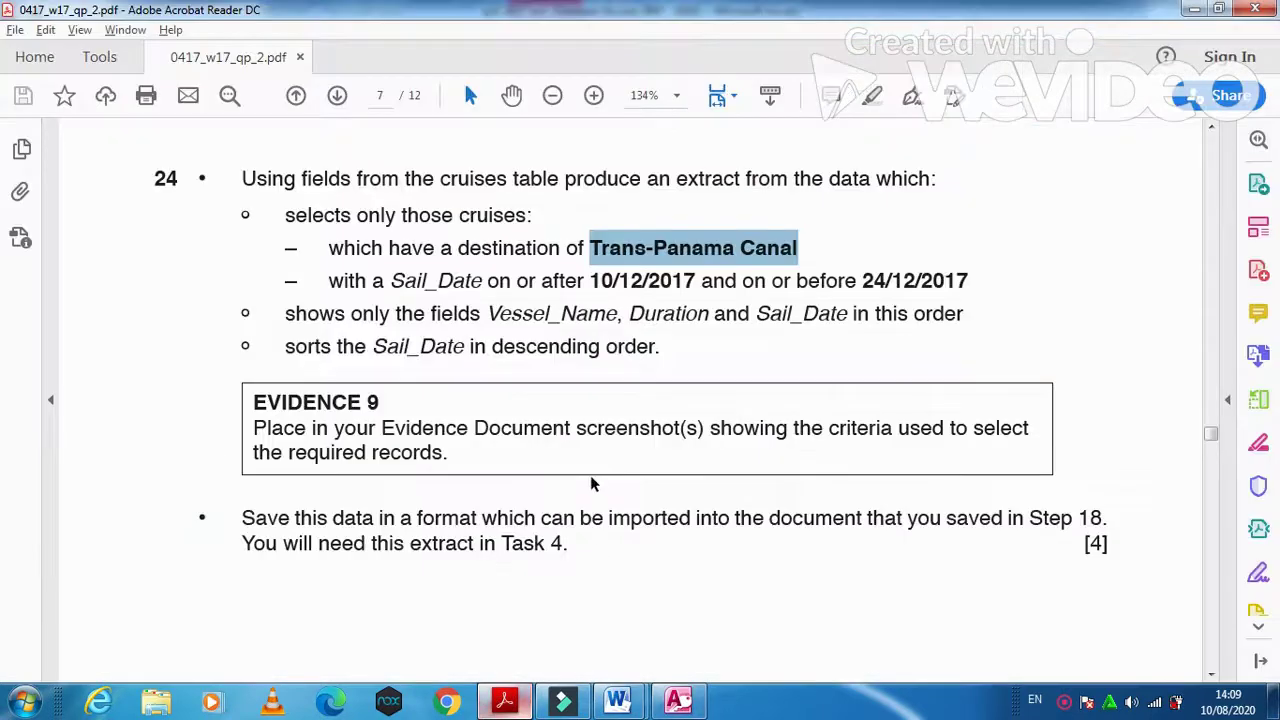
scroll(586, 474, down, 1)
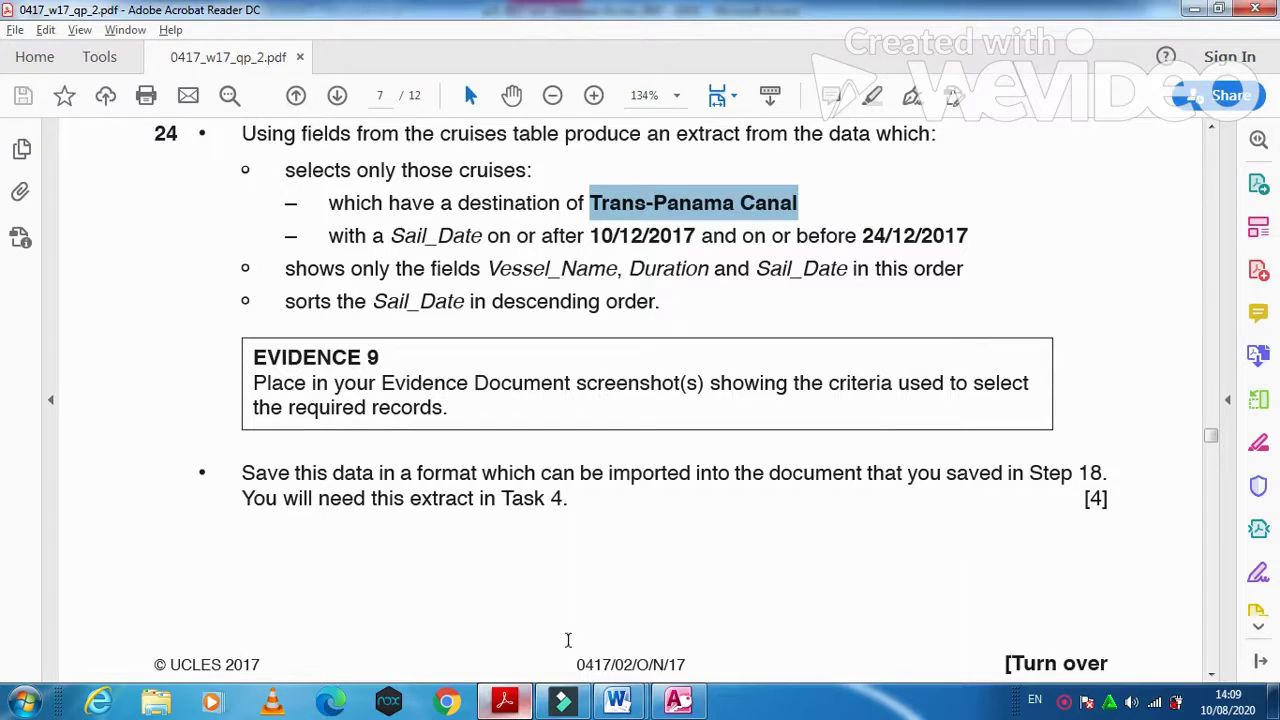
Return Q2 to Design View with the grid scrolled left to show all fields and criteria
click(505, 702)
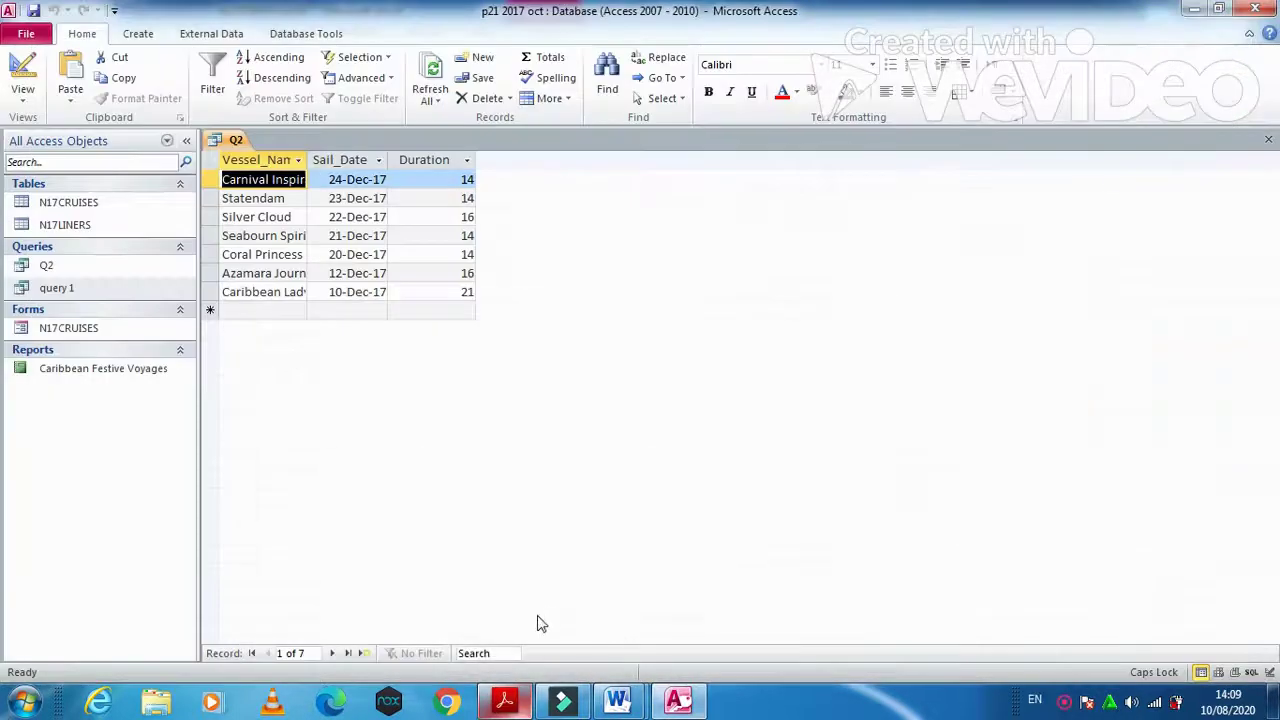
click(22, 80)
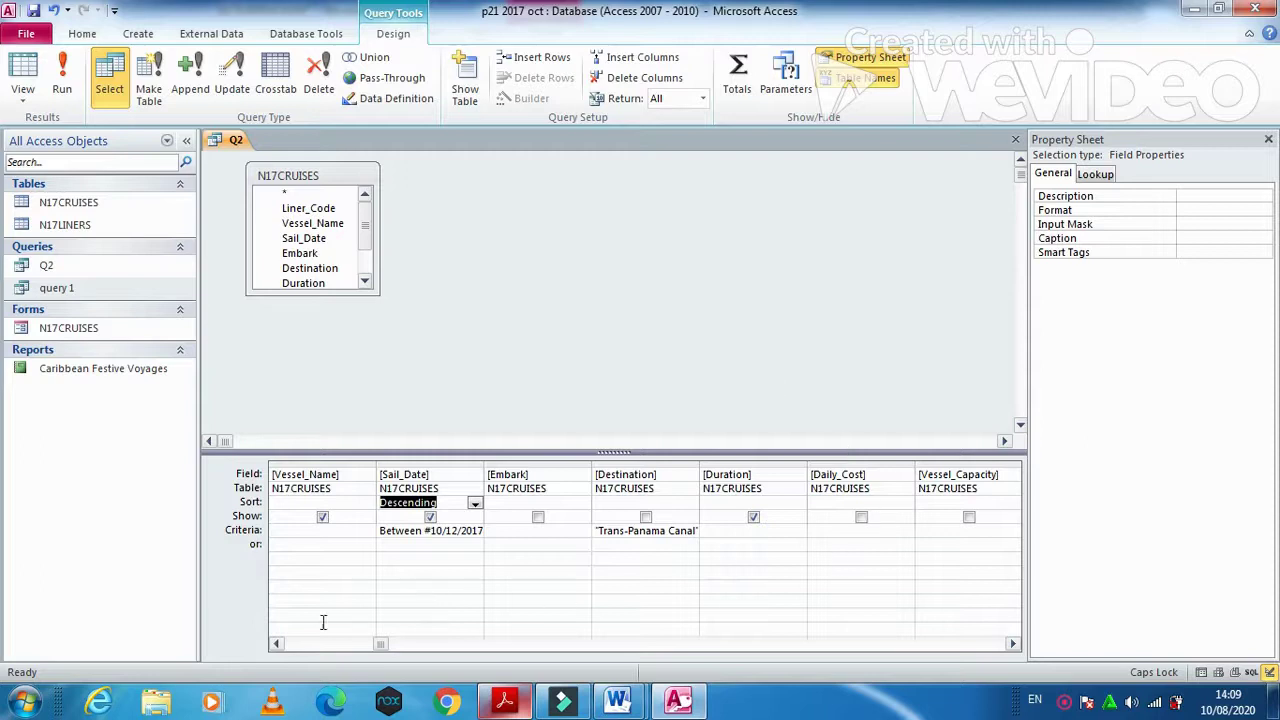
click(277, 644)
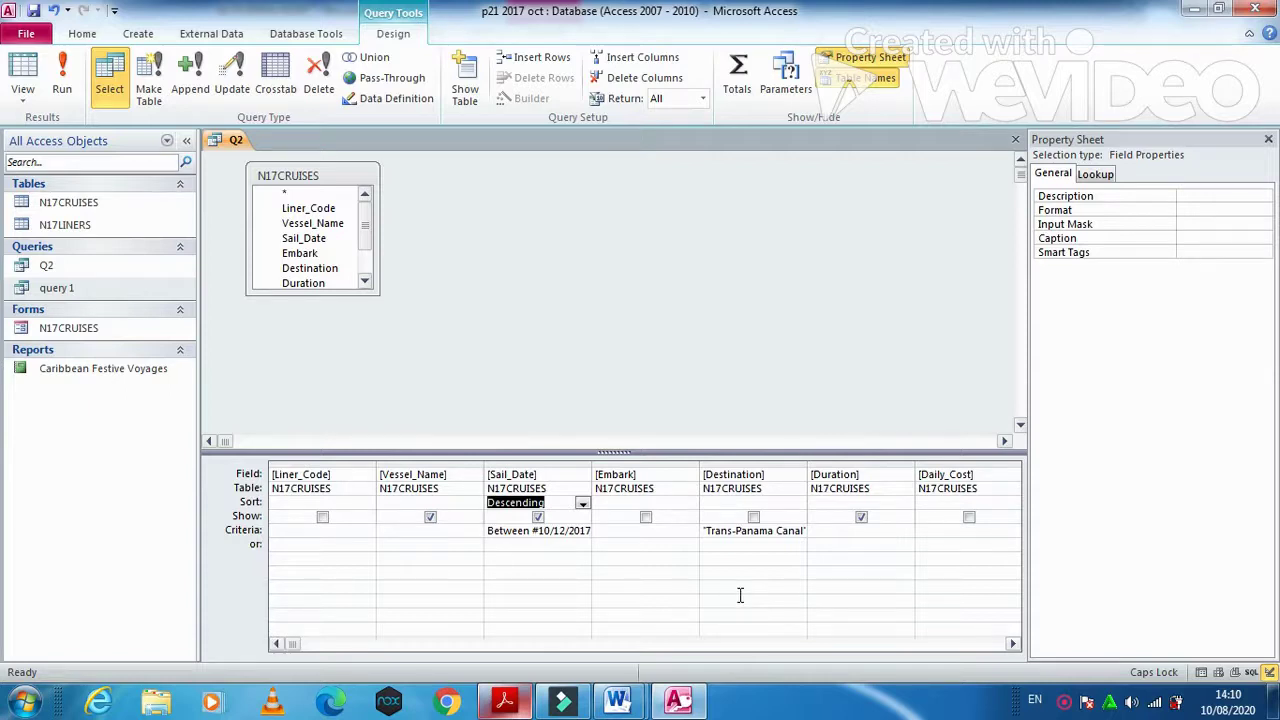
click(617, 700)
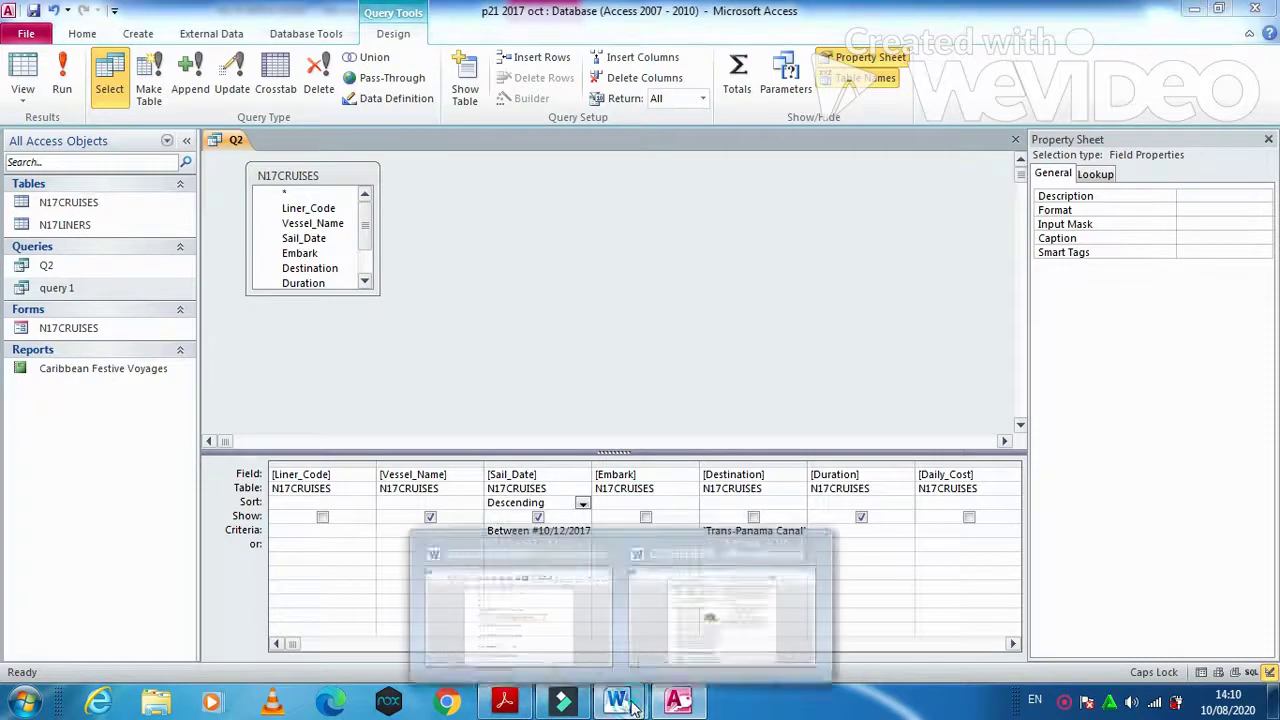
Paste the Access screenshot below Step 24 and crop it to the Q2 design grid
click(533, 618)
click(497, 443)
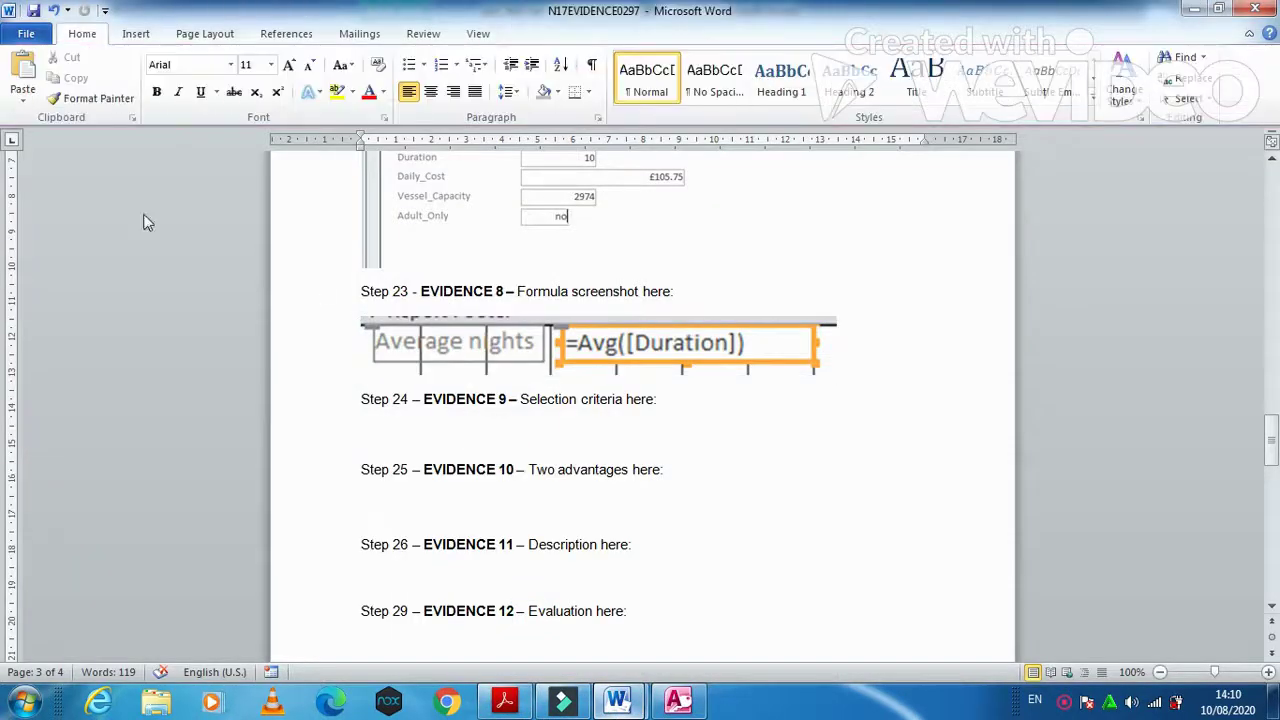
click(22, 72)
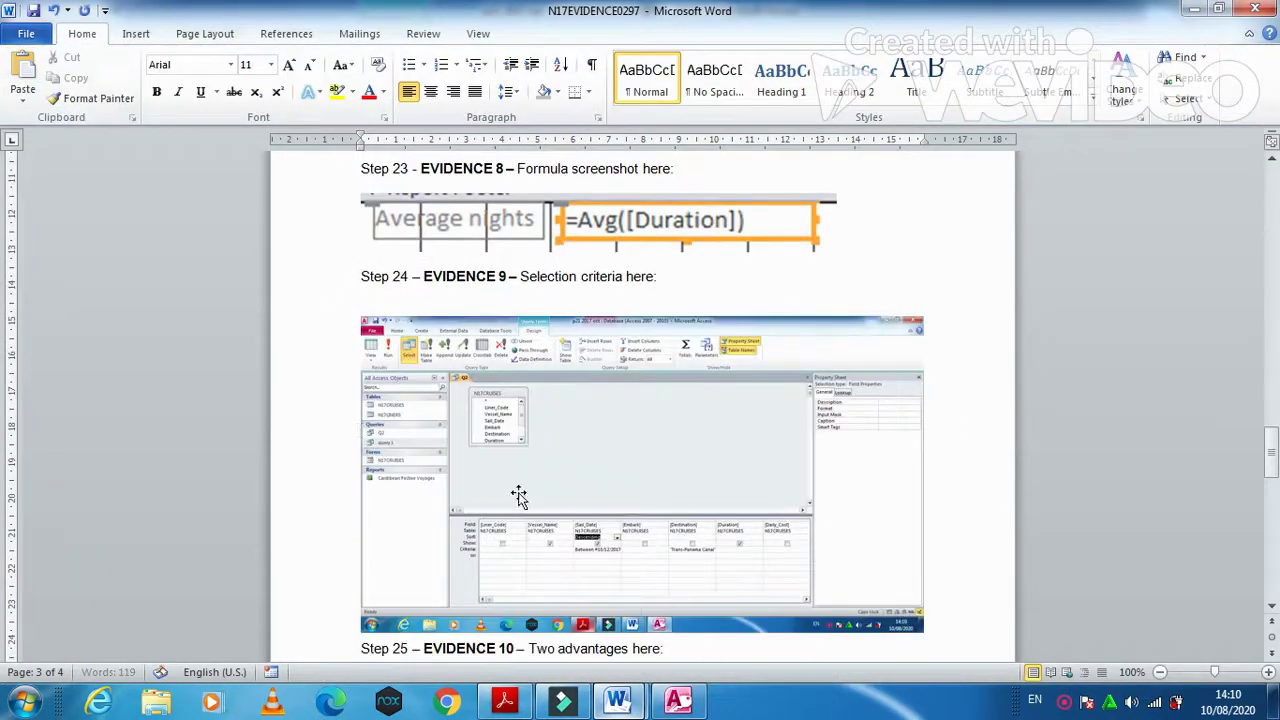
click(542, 35)
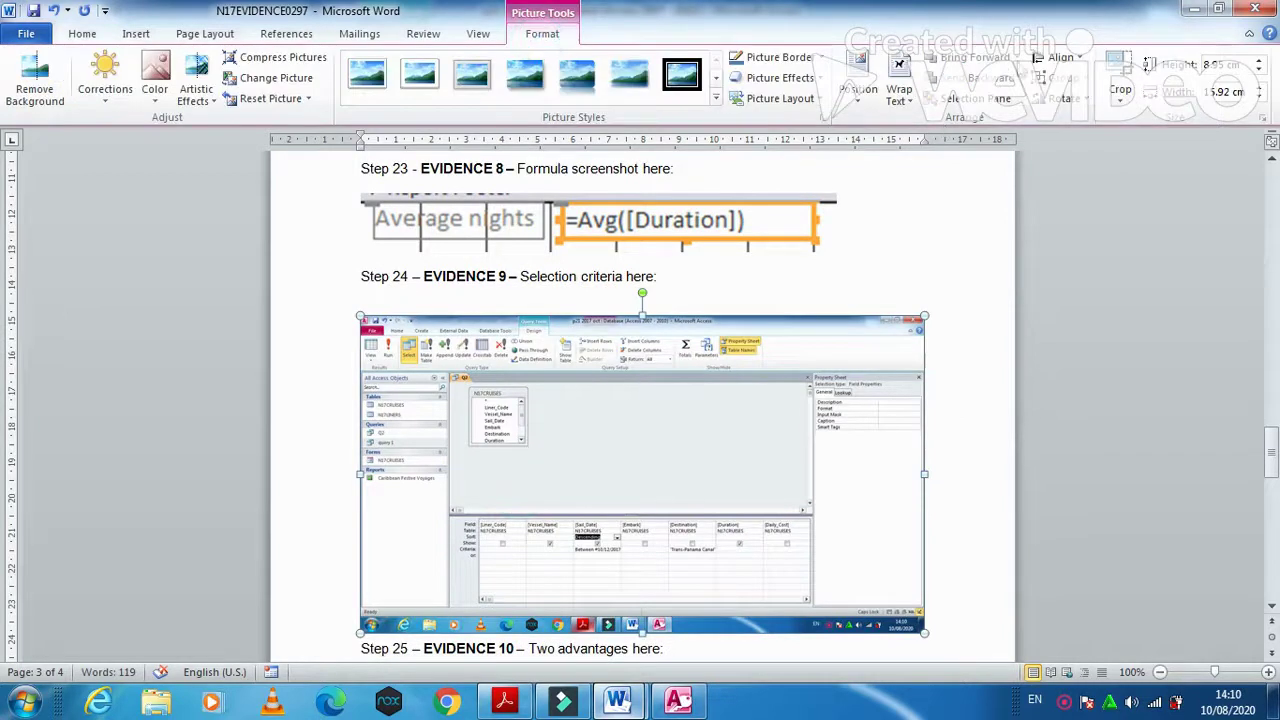
click(1120, 80)
drag(922, 318, 811, 516)
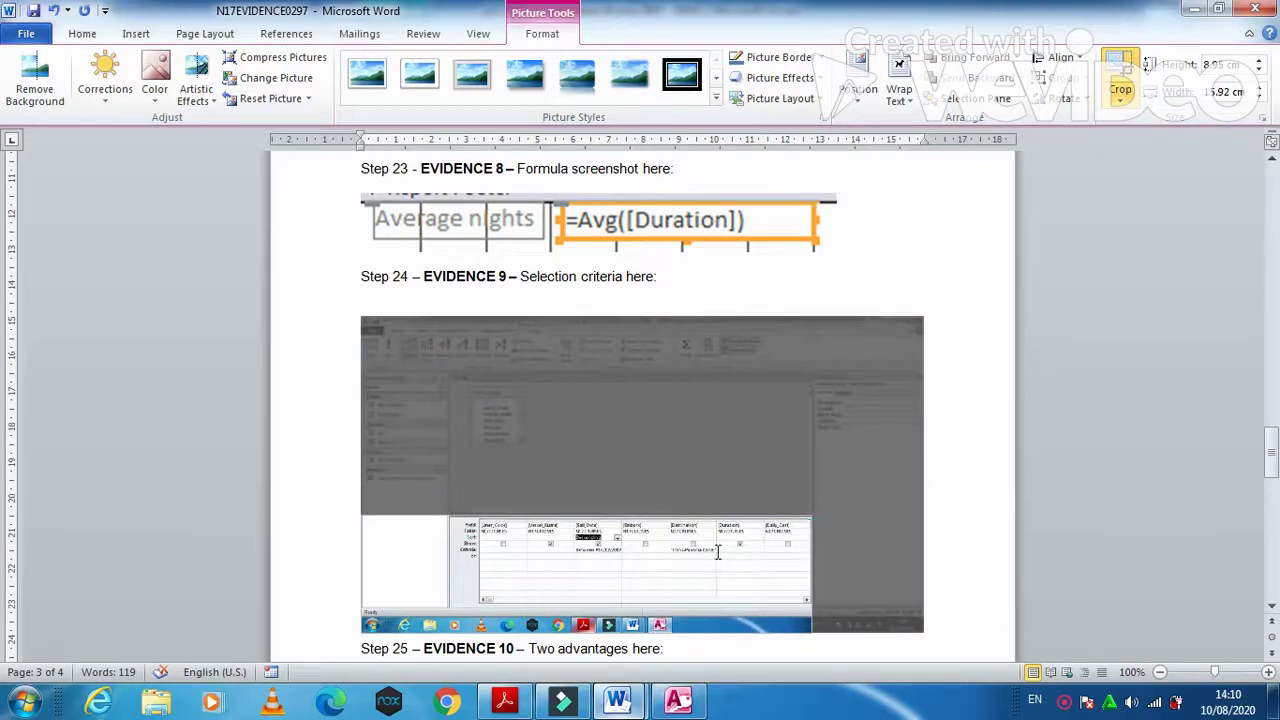
drag(360, 428, 457, 362)
click(909, 343)
Enlarge the cropped query-grid picture and recheck the Step 24 question
click(705, 337)
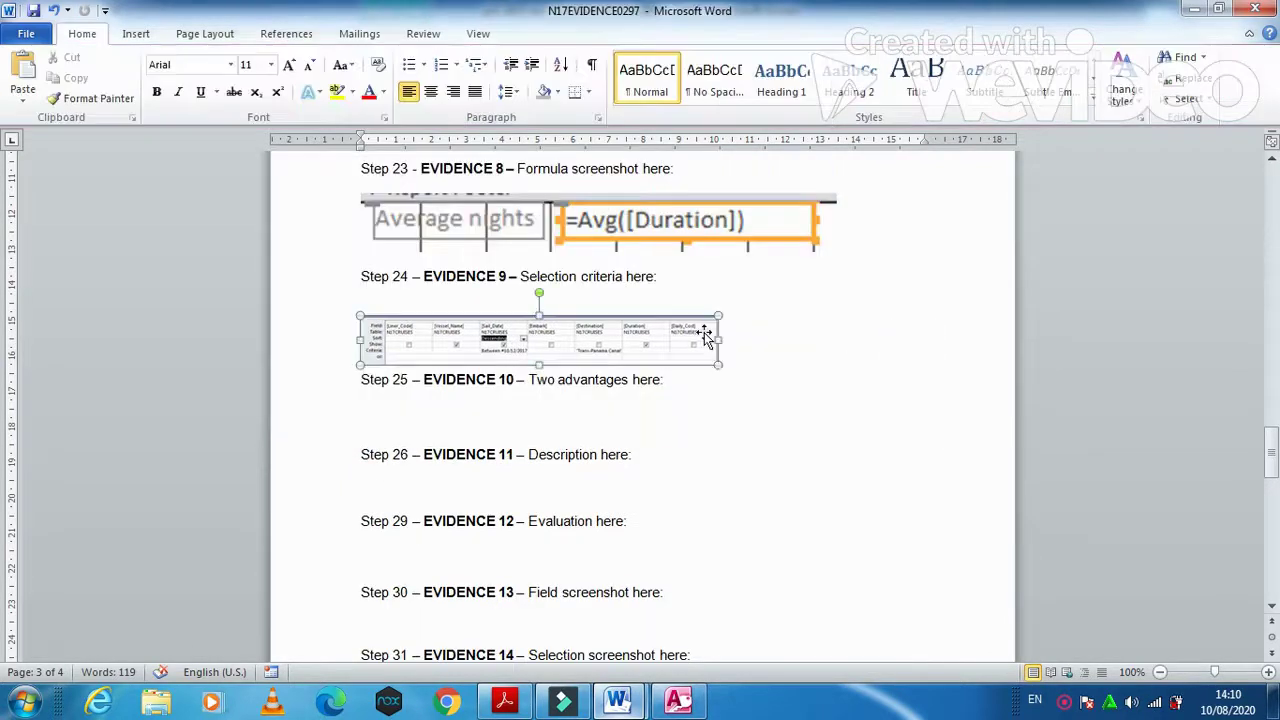
drag(718, 364, 765, 386)
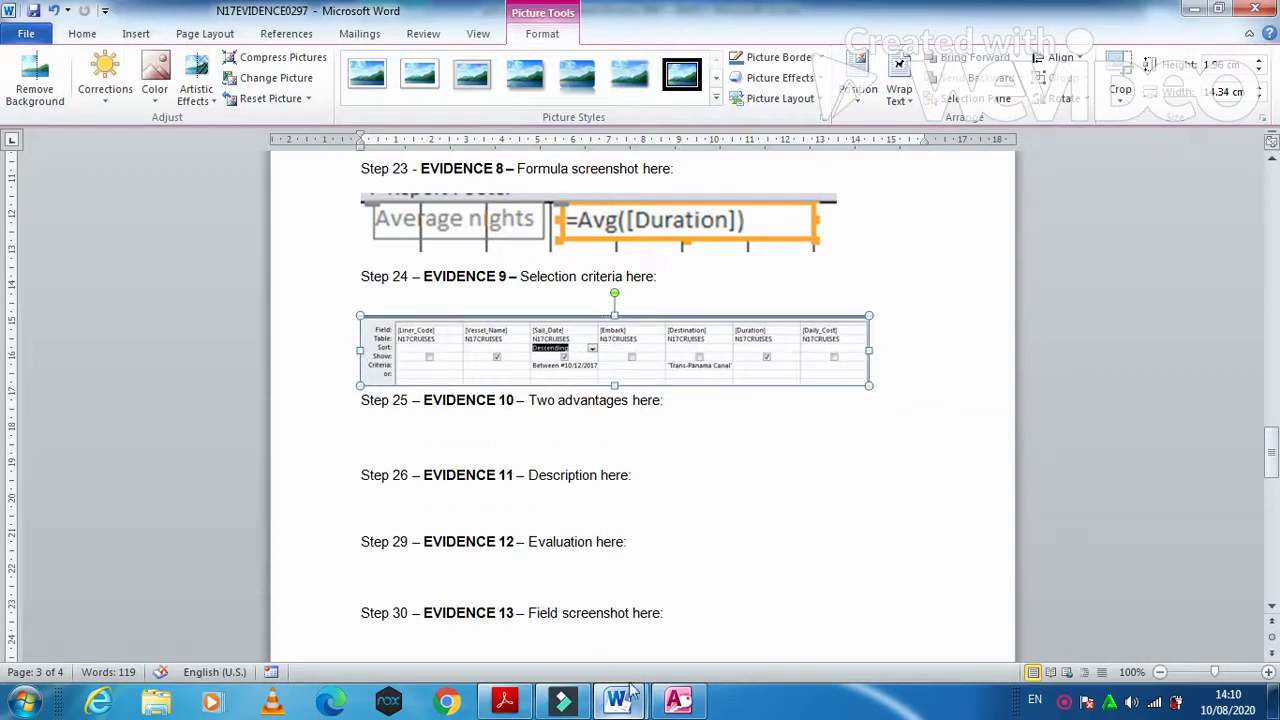
click(505, 702)
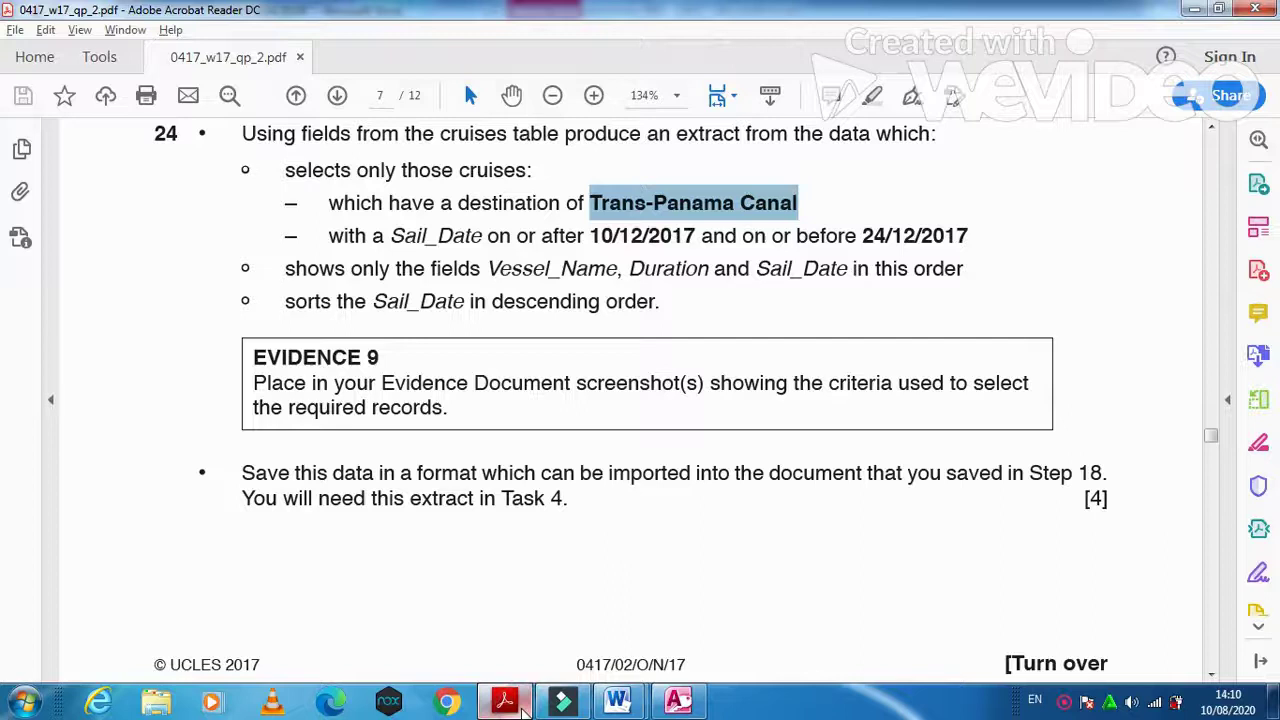
click(620, 703)
click(636, 705)
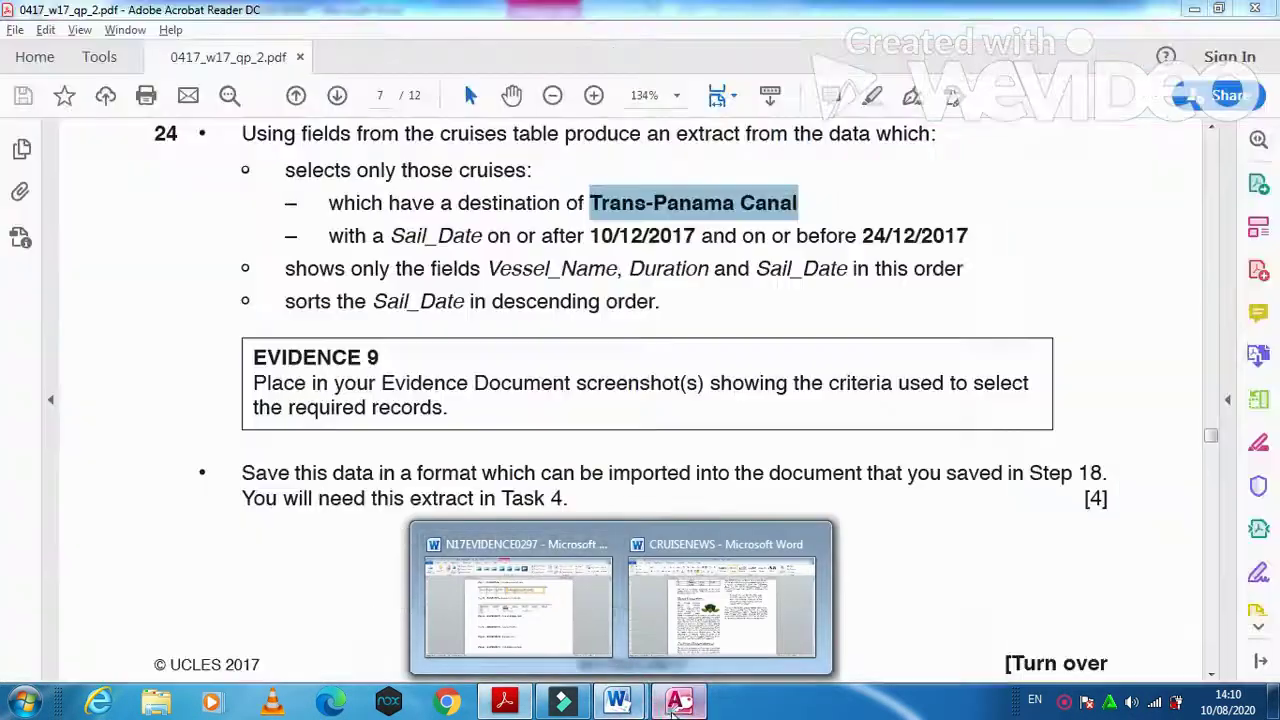
Widen Access's Sail_Date column to show the full criterion and replace Word's old picture with a new screenshot
click(678, 702)
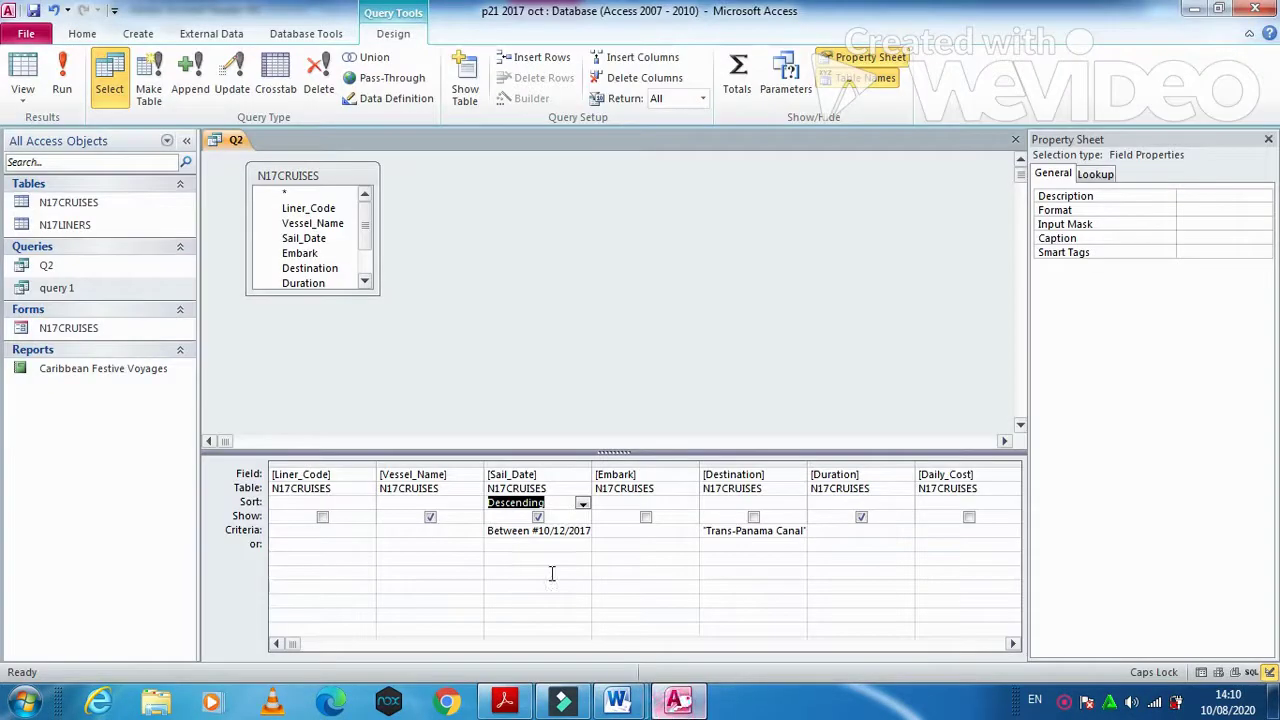
double_click(590, 466)
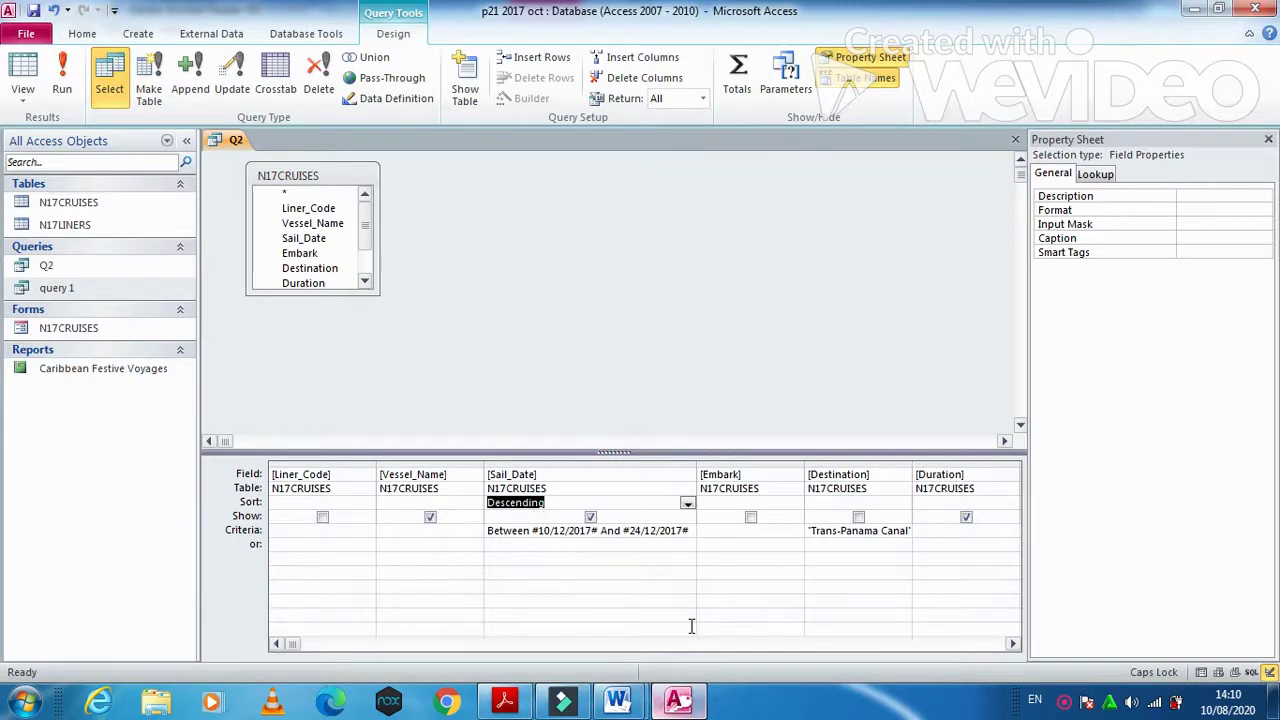
mouse_move(617, 702)
click(542, 630)
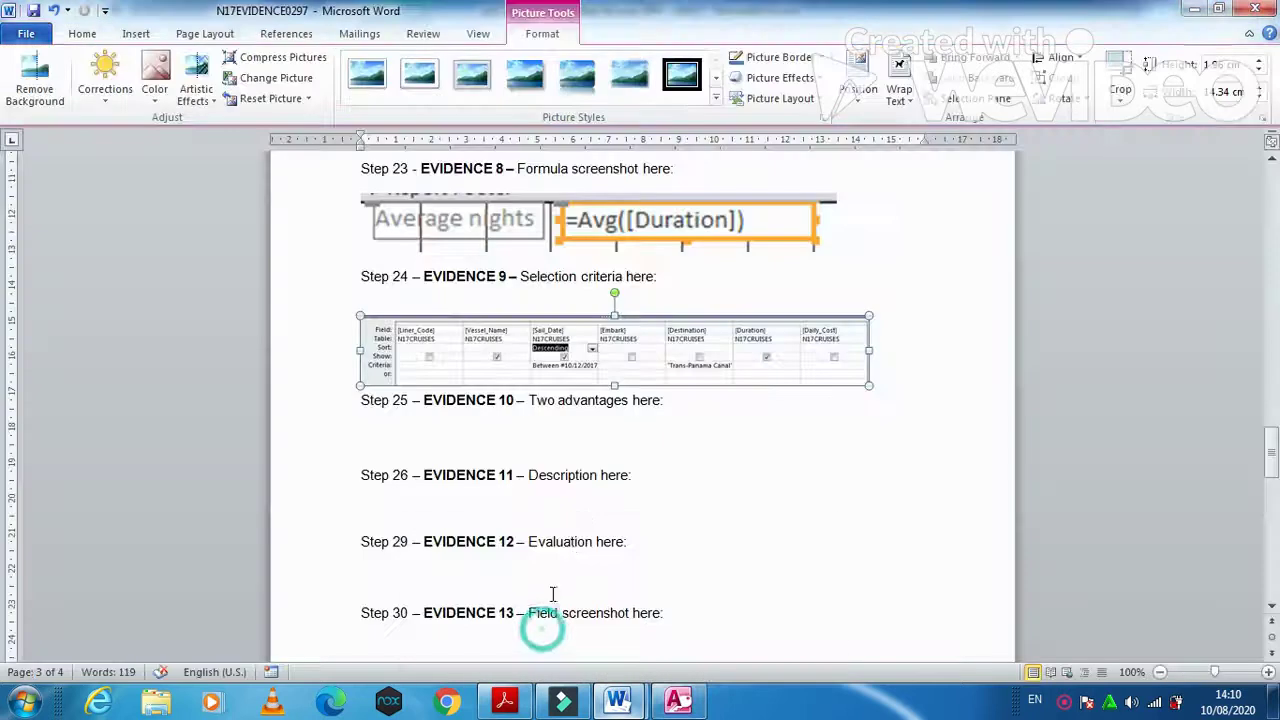
key(Delete)
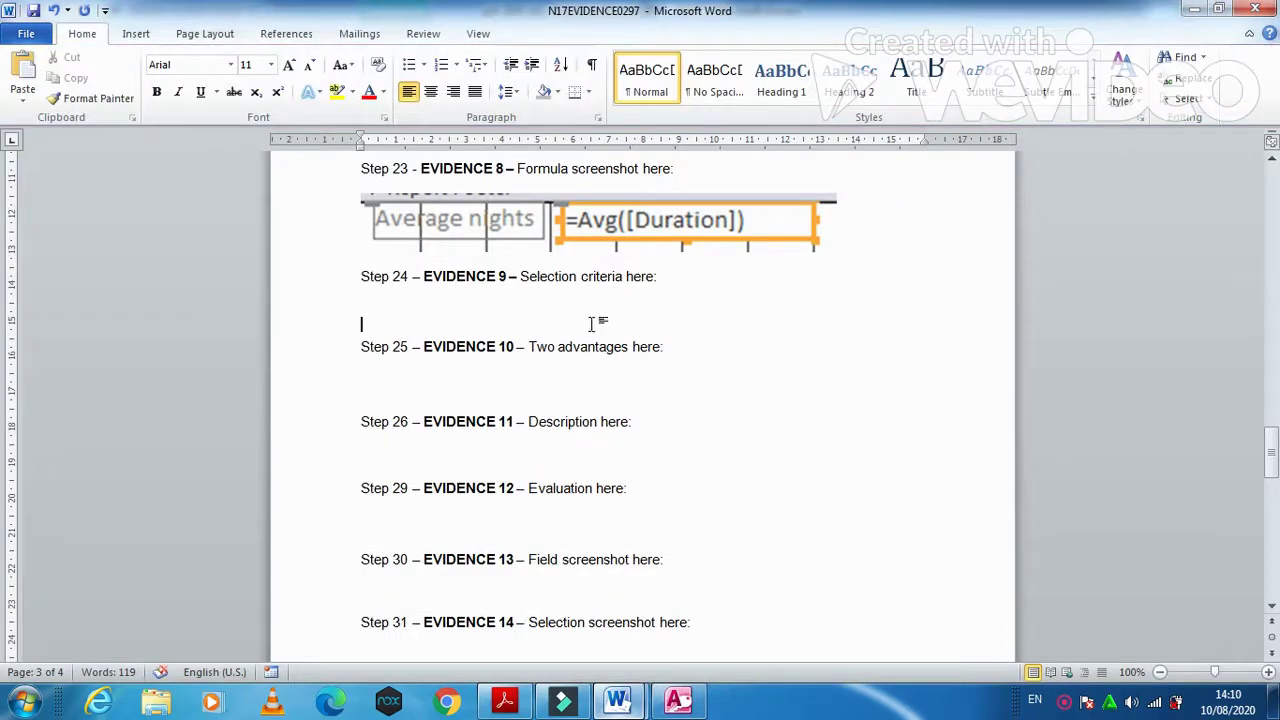
key(ctrl+v)
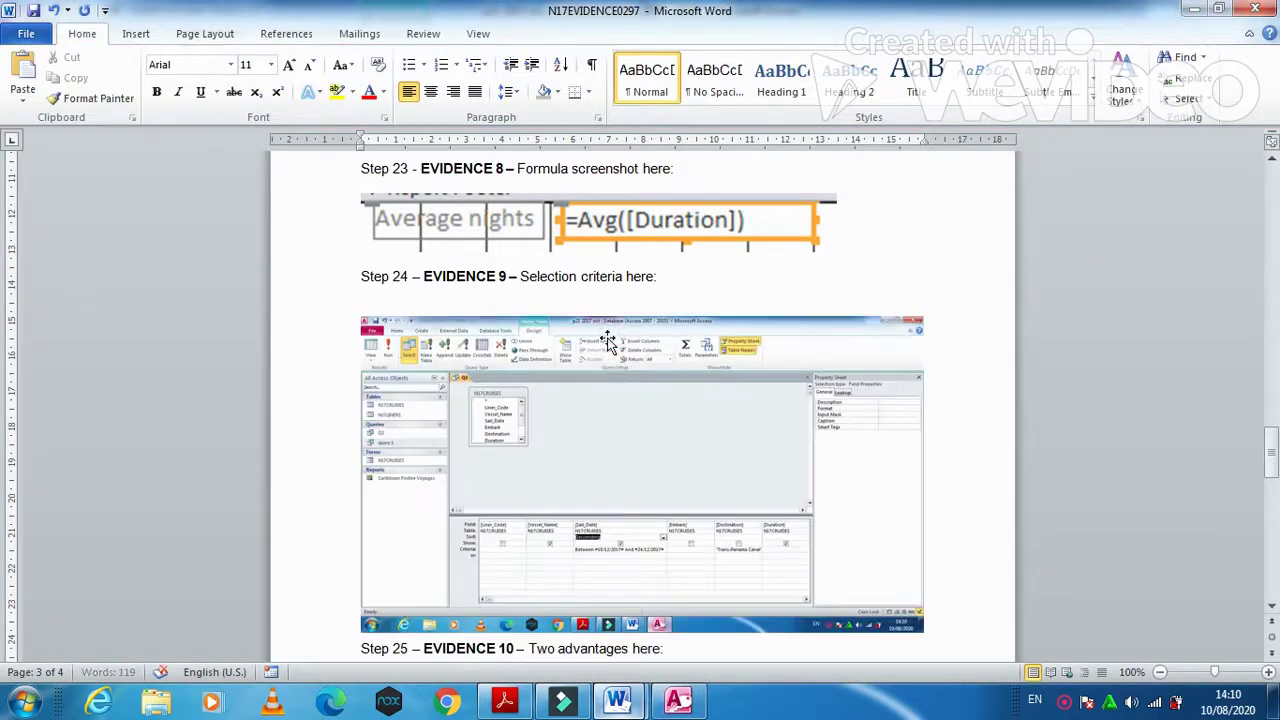
Crop the new screenshot to Q2's design grid and enlarge it to about 15.7 cm
click(542, 33)
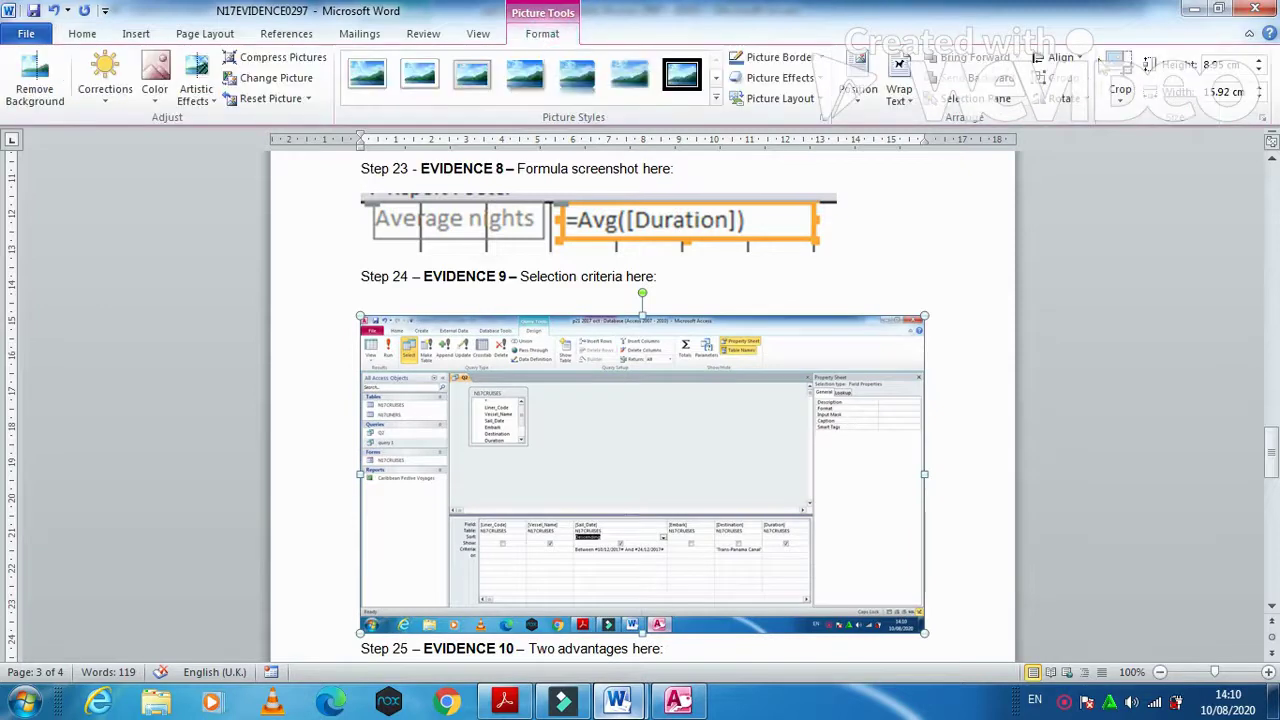
click(1115, 68)
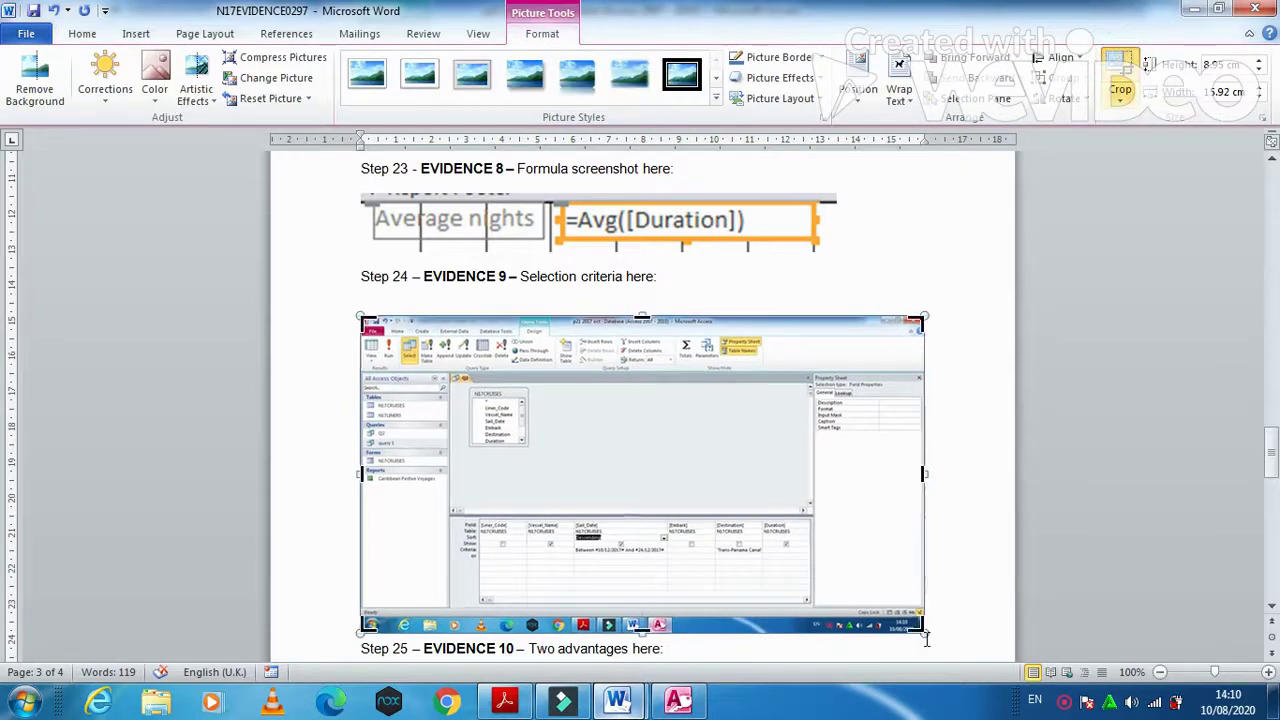
drag(922, 630, 808, 558)
drag(360, 320, 445, 517)
click(934, 358)
click(643, 351)
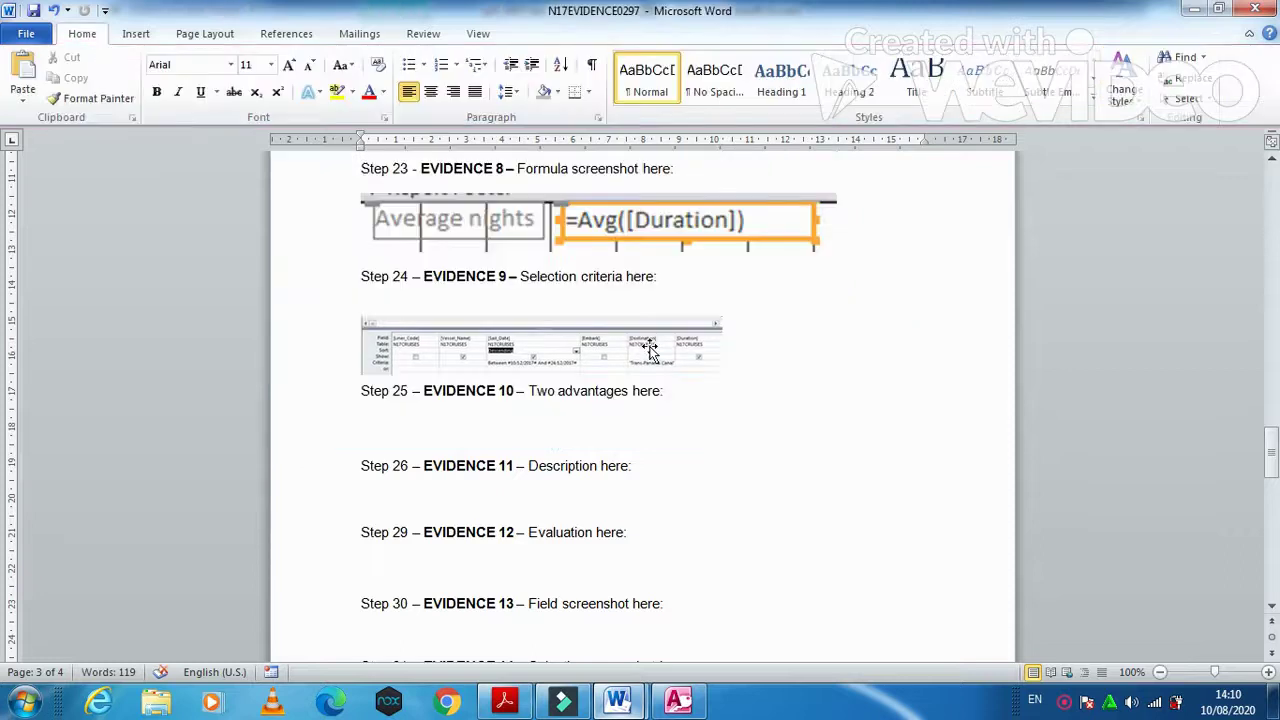
drag(722, 375, 757, 406)
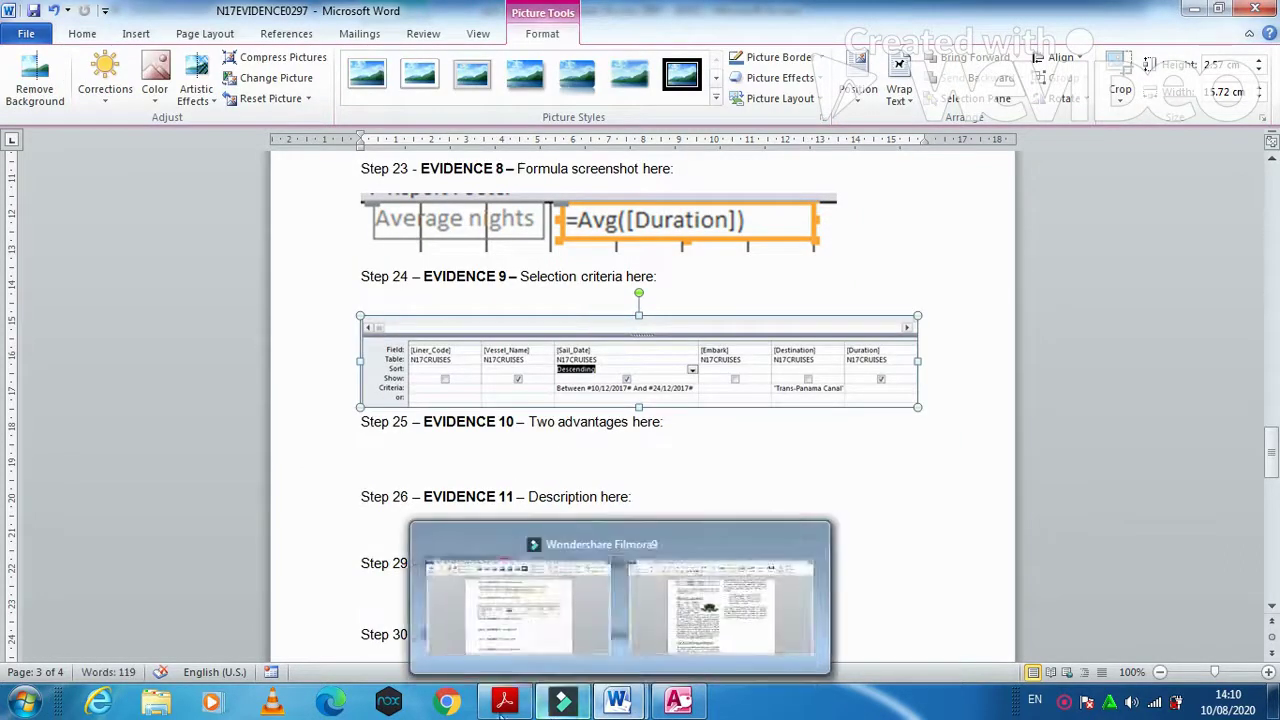
click(504, 702)
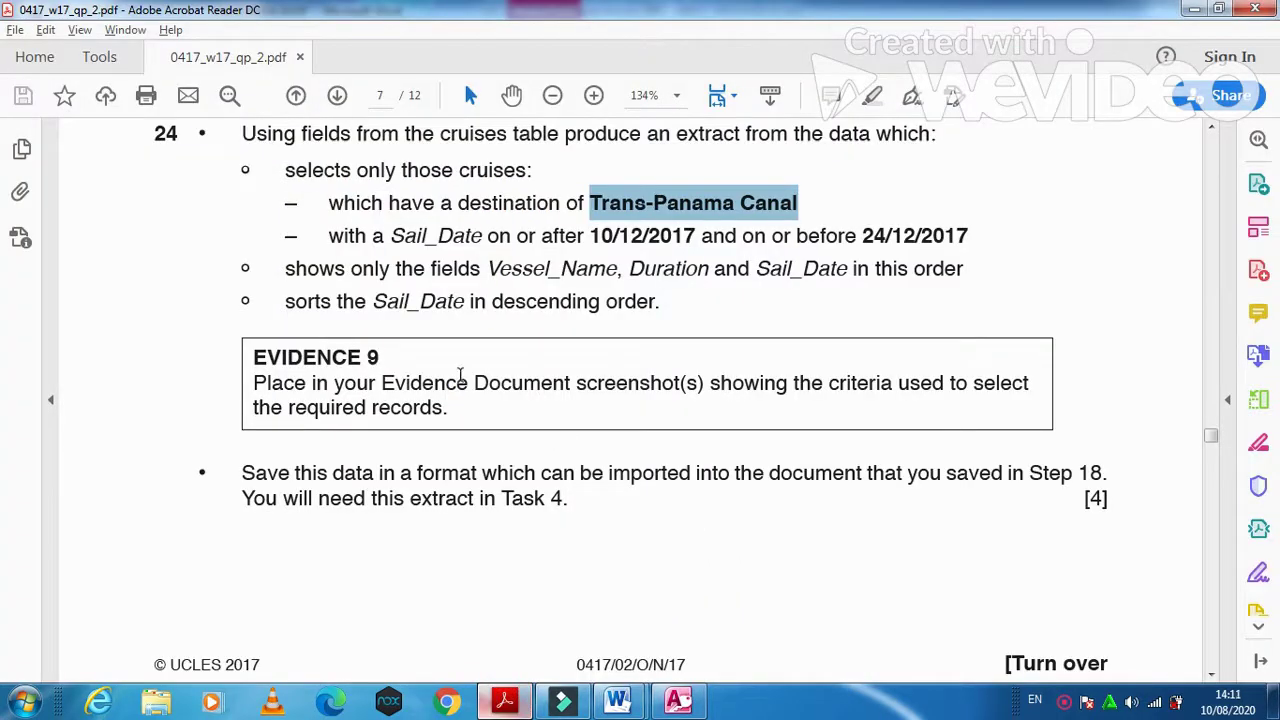
Read page 7's Evidence 9 and save-extract instructions, then bring Access's Q2 design back
scroll(460, 375, down, 2)
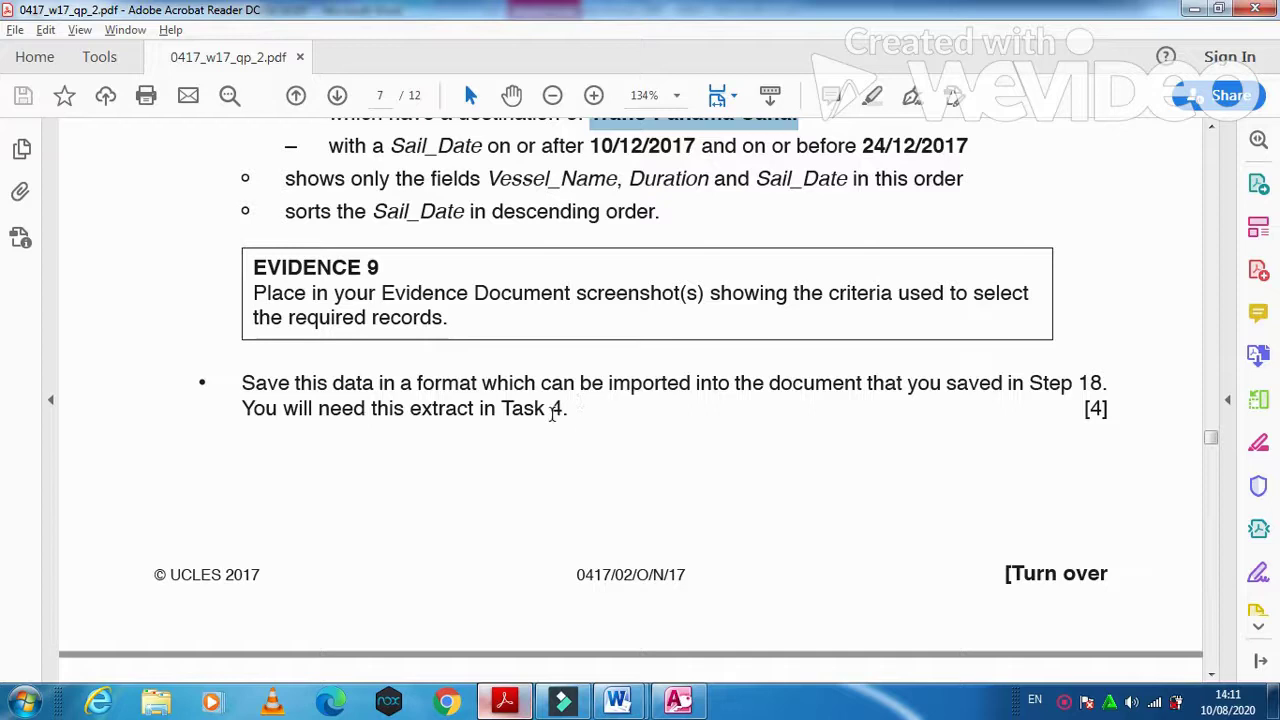
scroll(555, 446, down, 3)
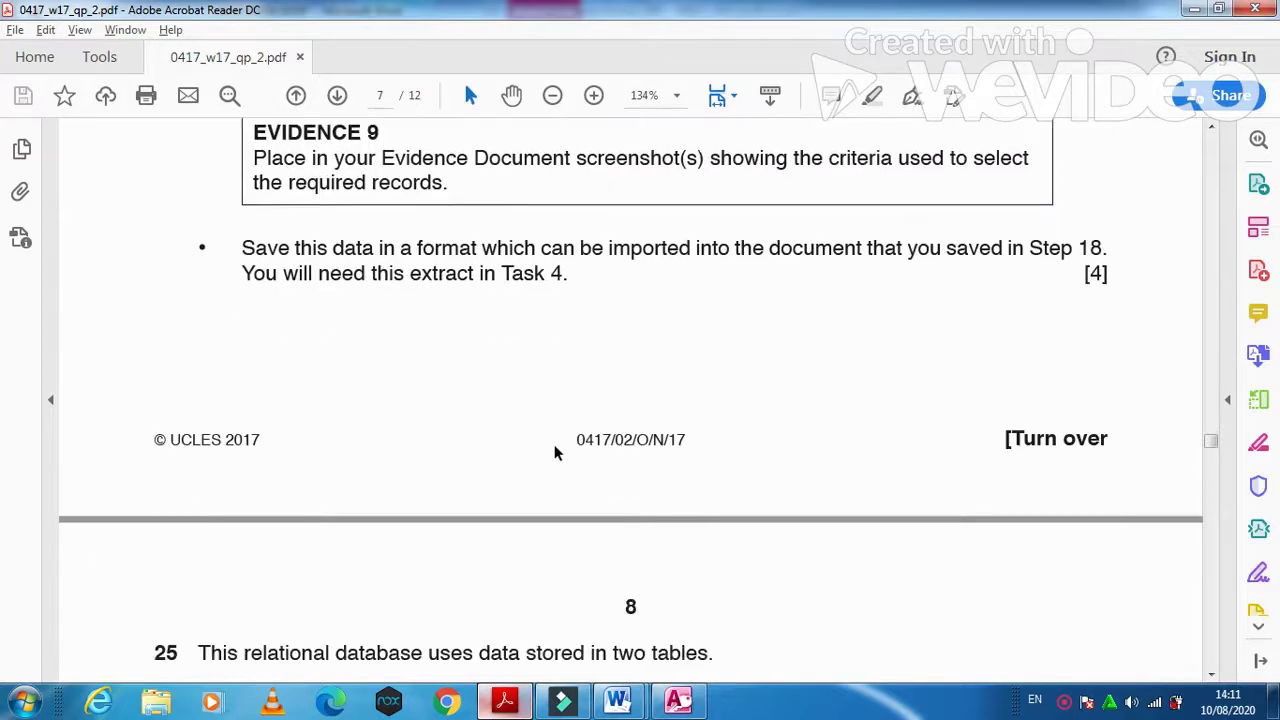
scroll(555, 446, up, 1)
scroll(556, 452, up, 1)
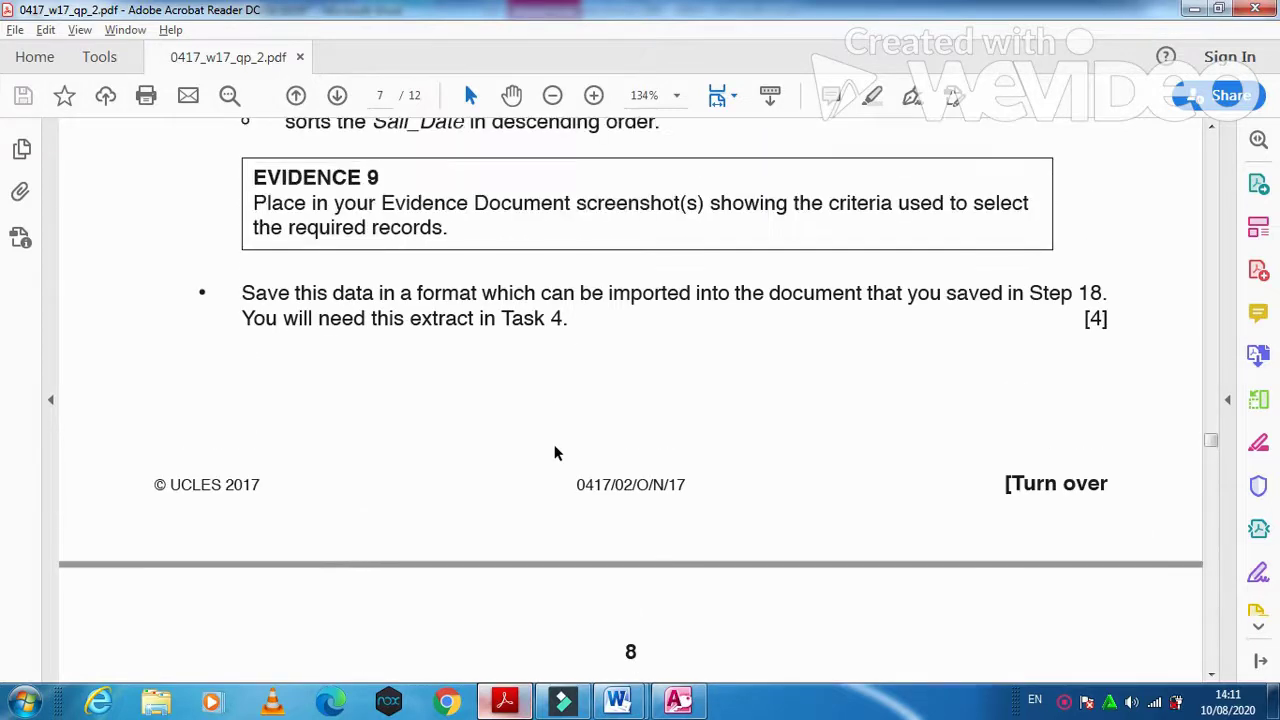
scroll(579, 422, up, 1)
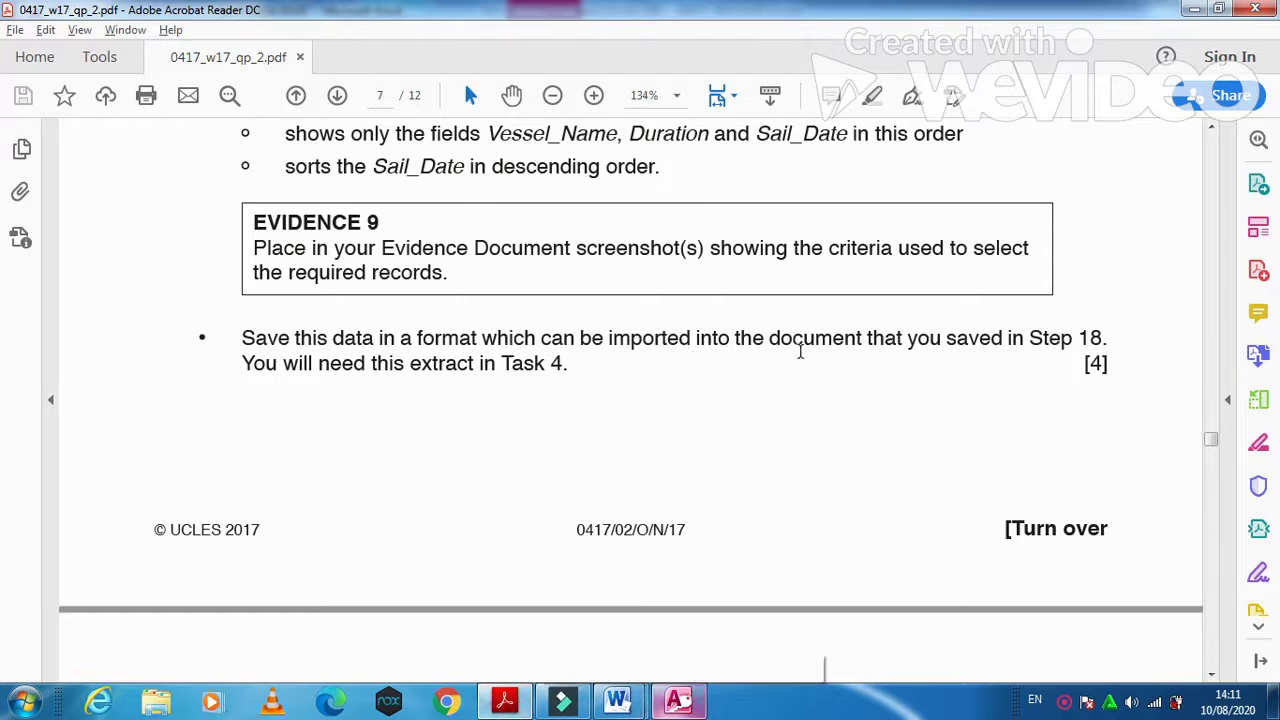
click(679, 701)
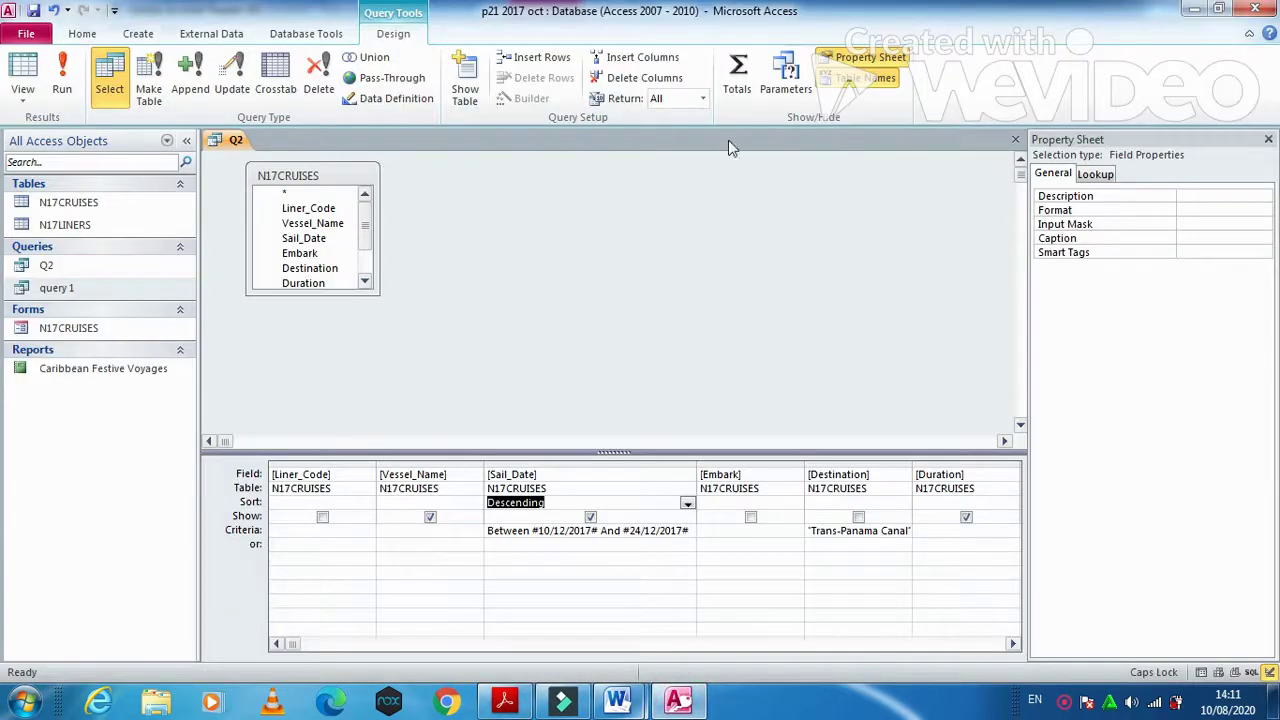
Close the Q2 design and start exporting Q2 as a Word RTF file
click(1016, 136)
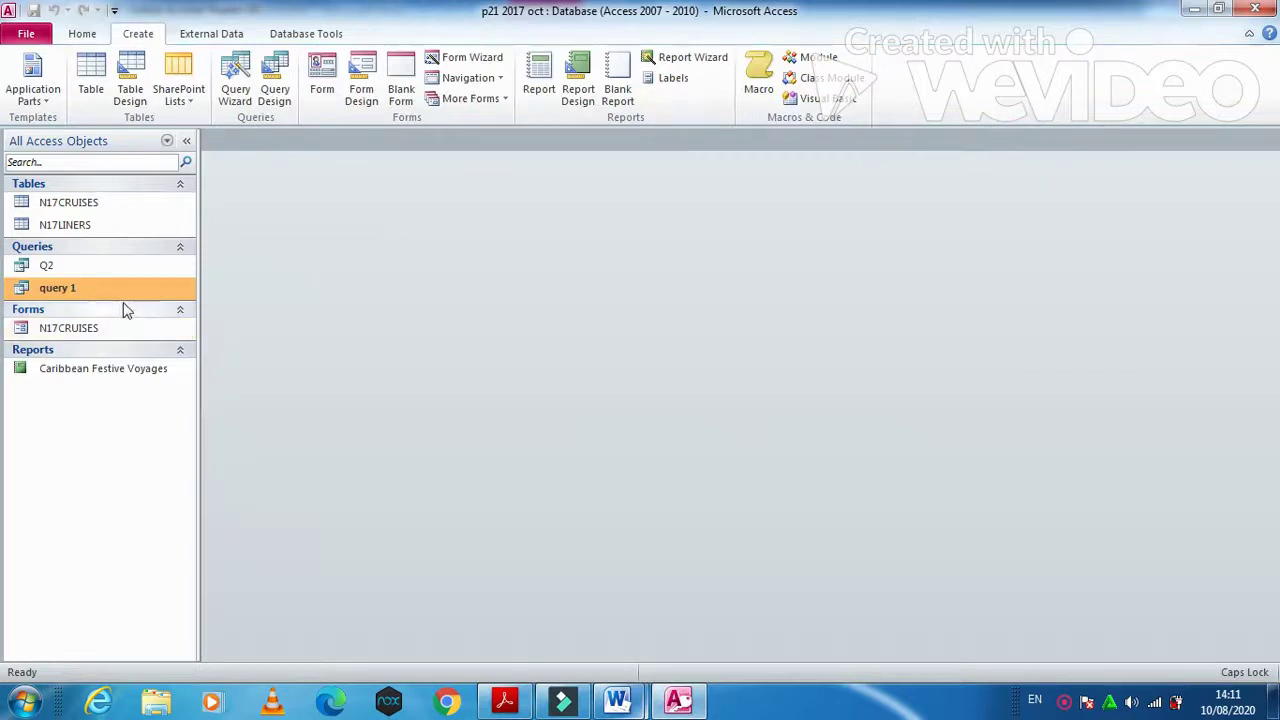
click(110, 270)
right_click(112, 276)
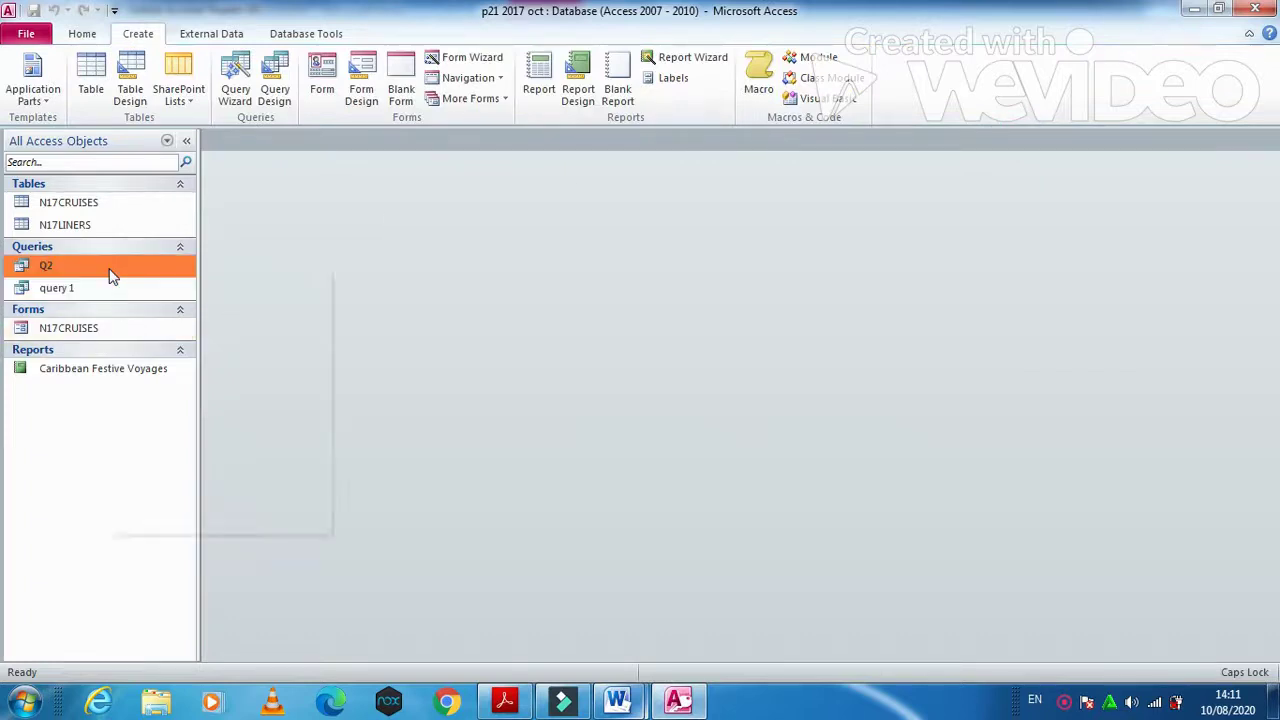
mouse_move(197, 332)
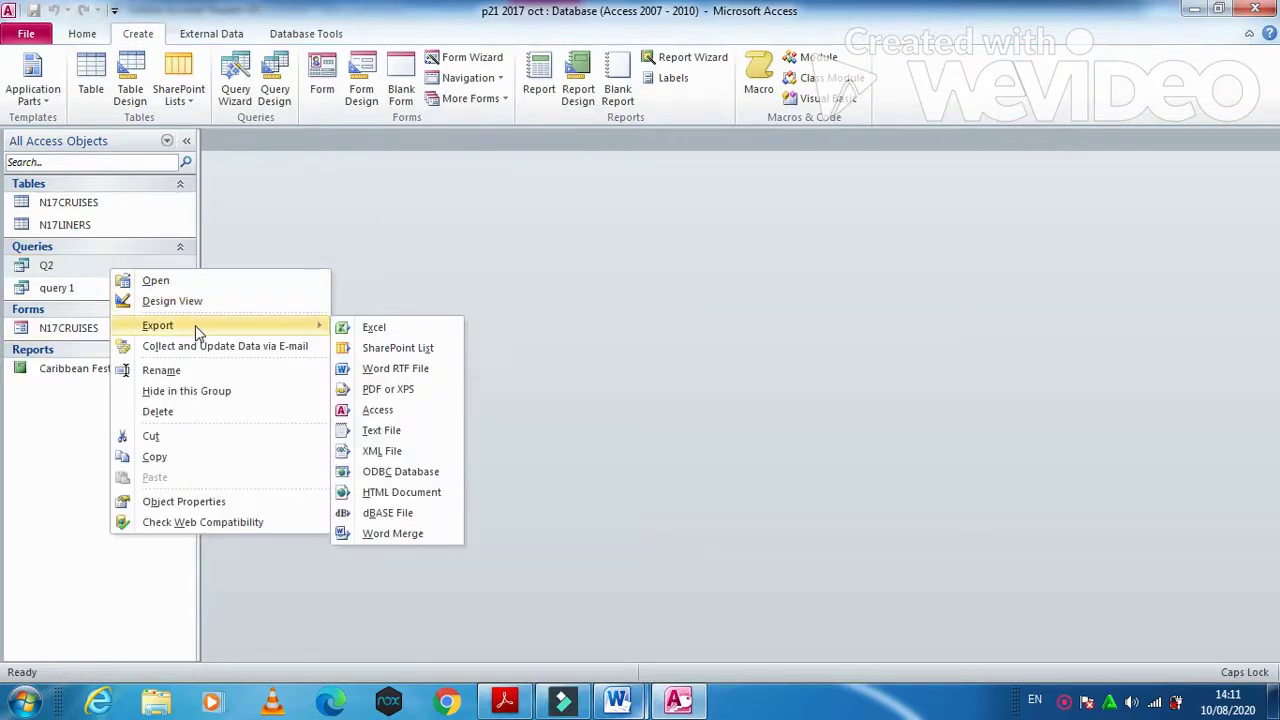
click(399, 372)
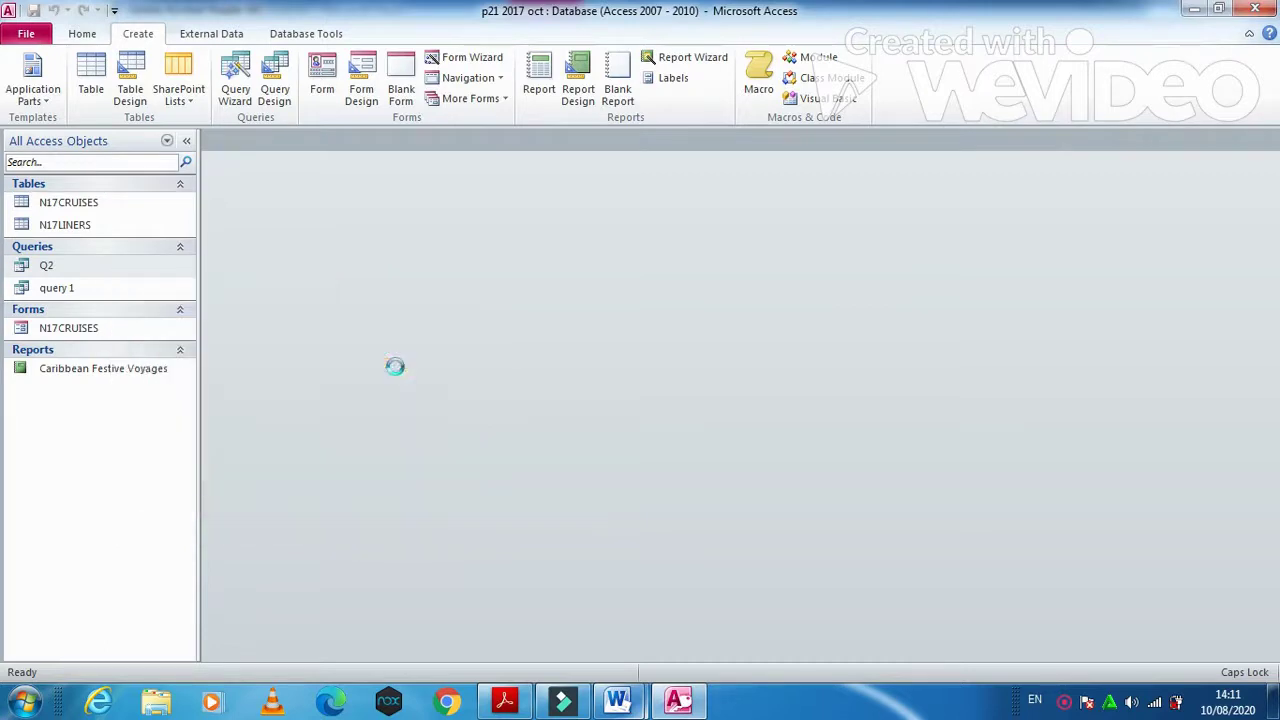
Save the export as Q2.rtf in Desktop\P21 2017 and finish without saving export steps
click(889, 222)
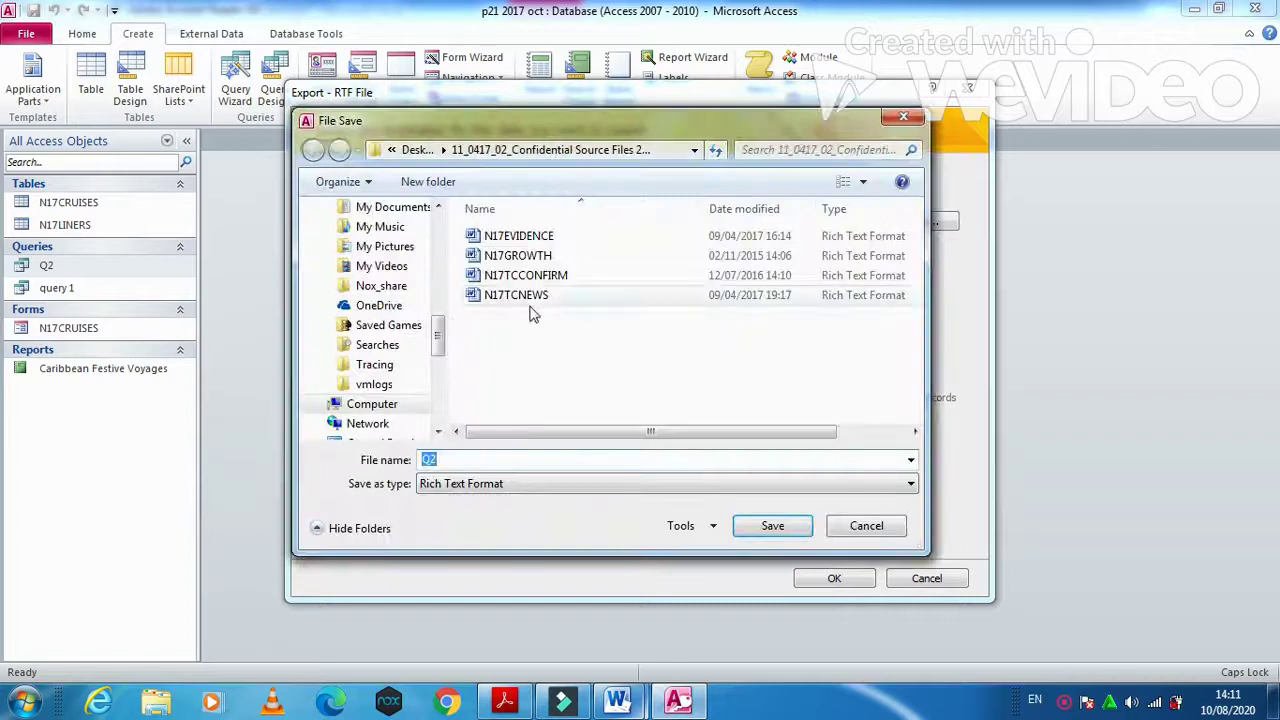
drag(443, 336, 440, 240)
click(368, 247)
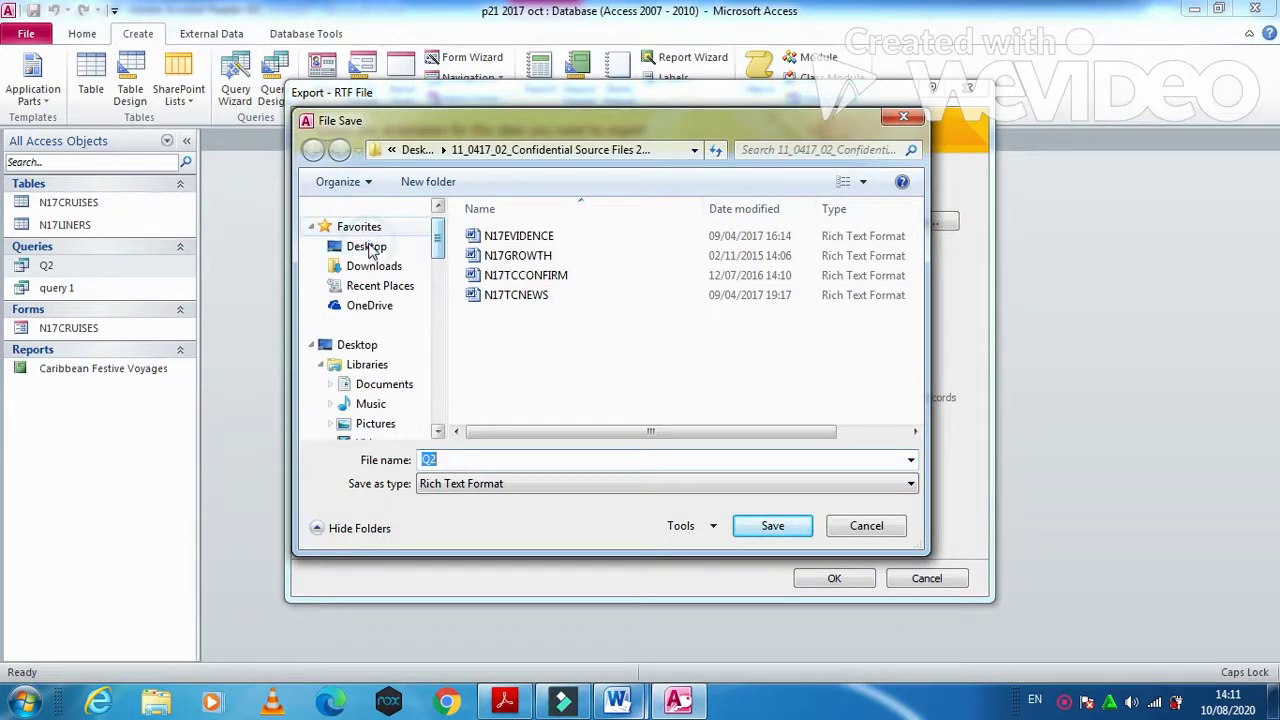
drag(916, 295, 917, 330)
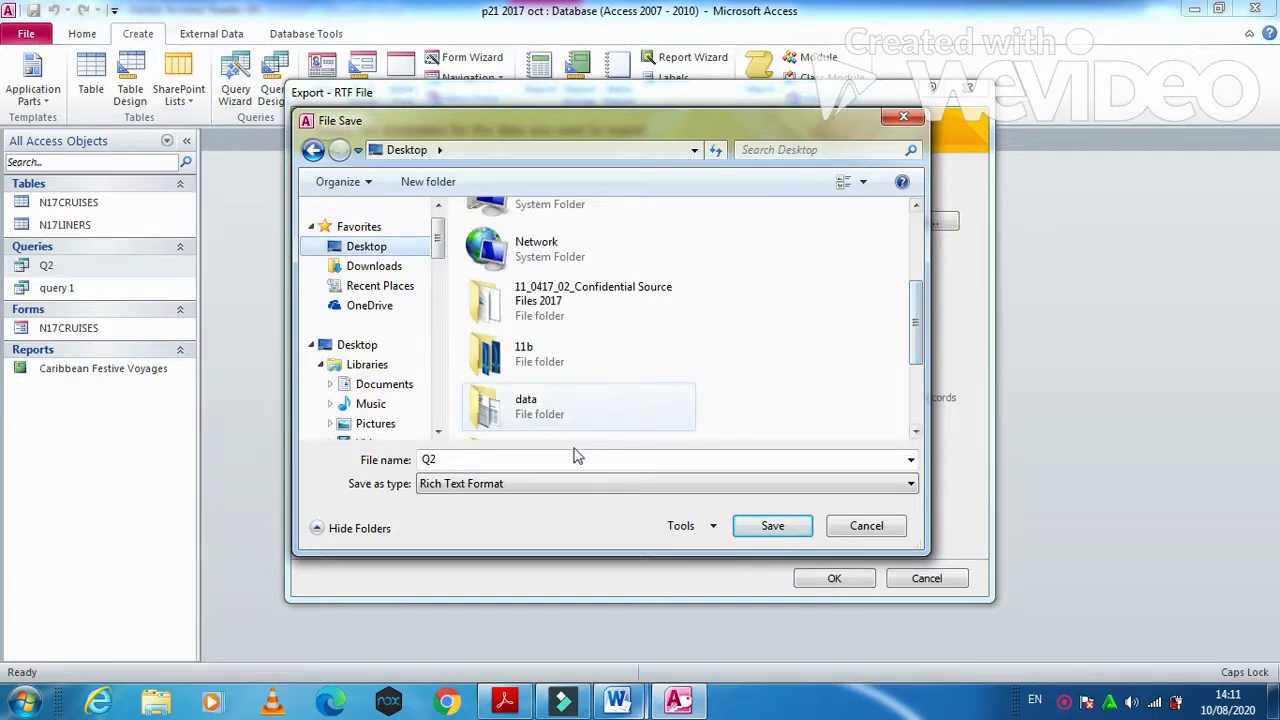
scroll(580, 410, down, 5)
drag(919, 318, 919, 376)
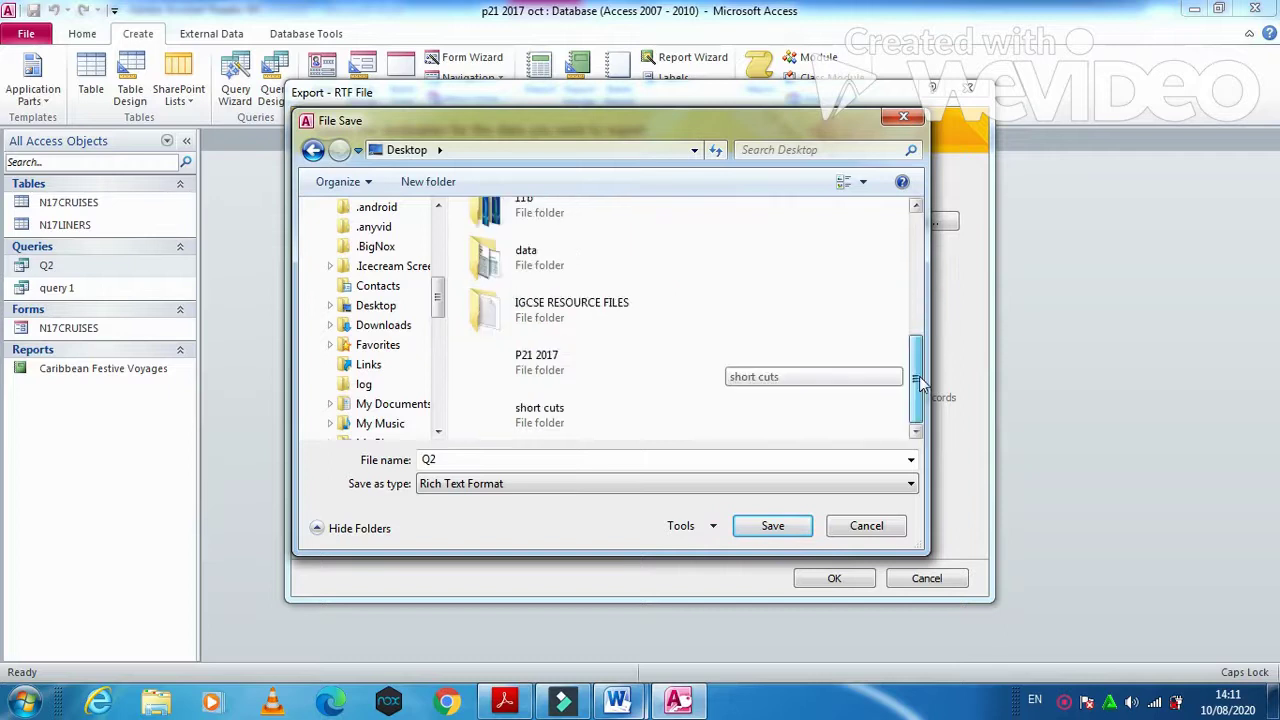
click(569, 363)
double_click(569, 363)
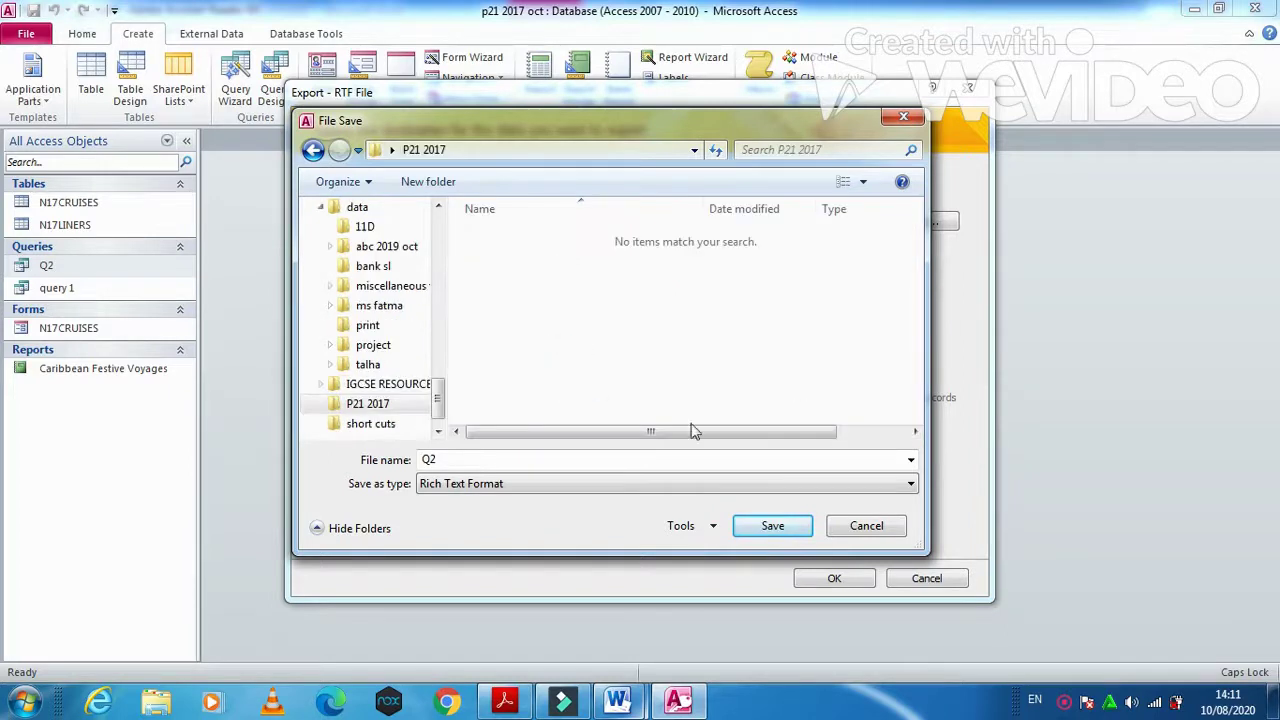
click(774, 527)
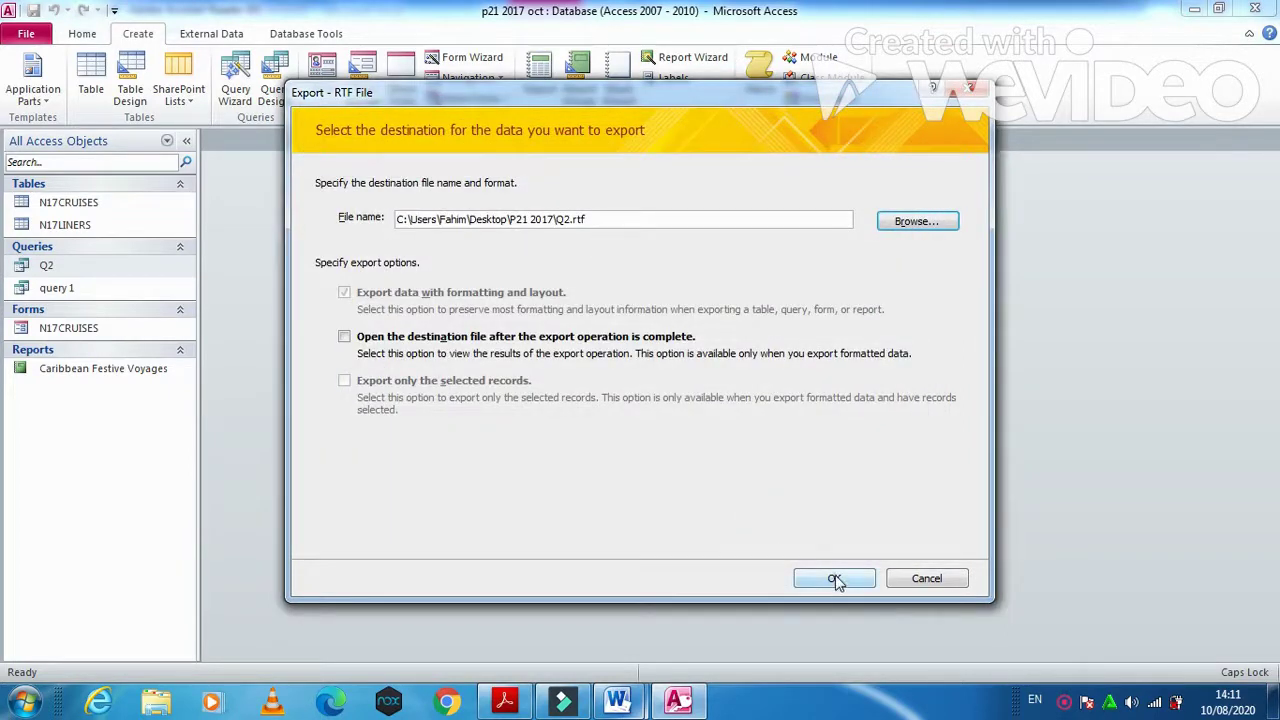
click(835, 582)
click(926, 585)
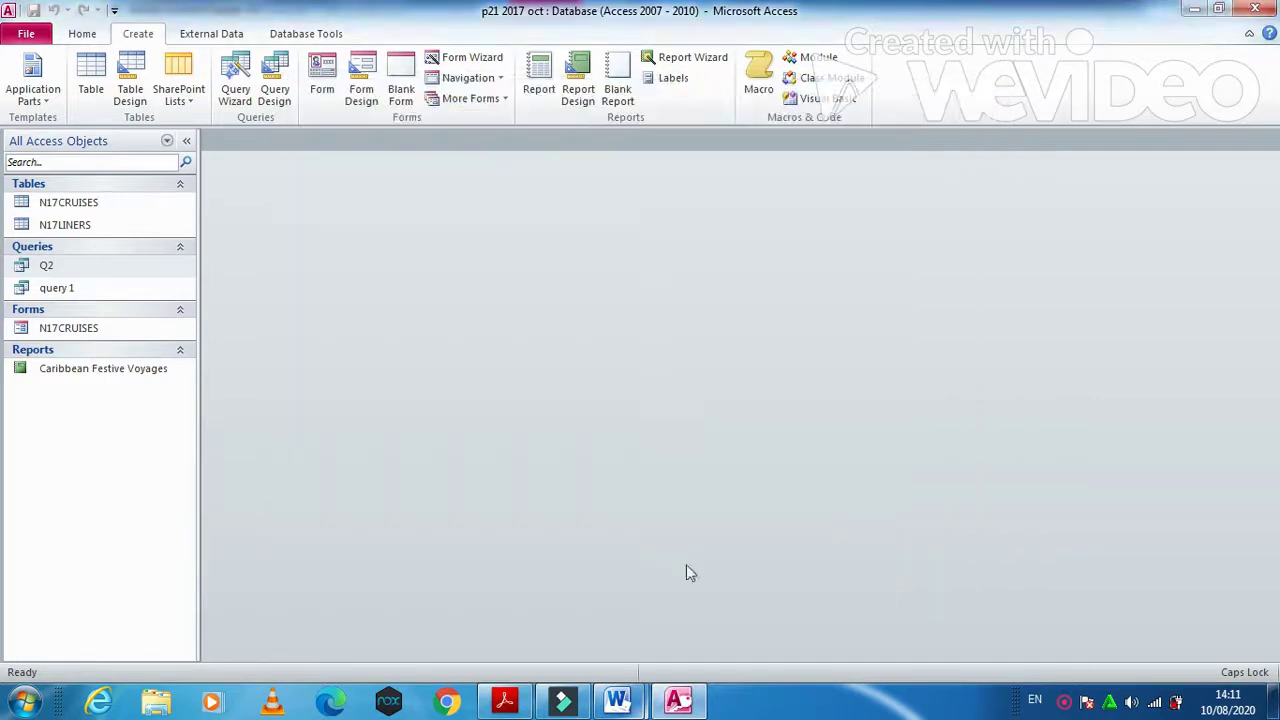
click(506, 700)
Scroll the question paper to page 8 to read questions 25 and 26
scroll(596, 432, down, 8)
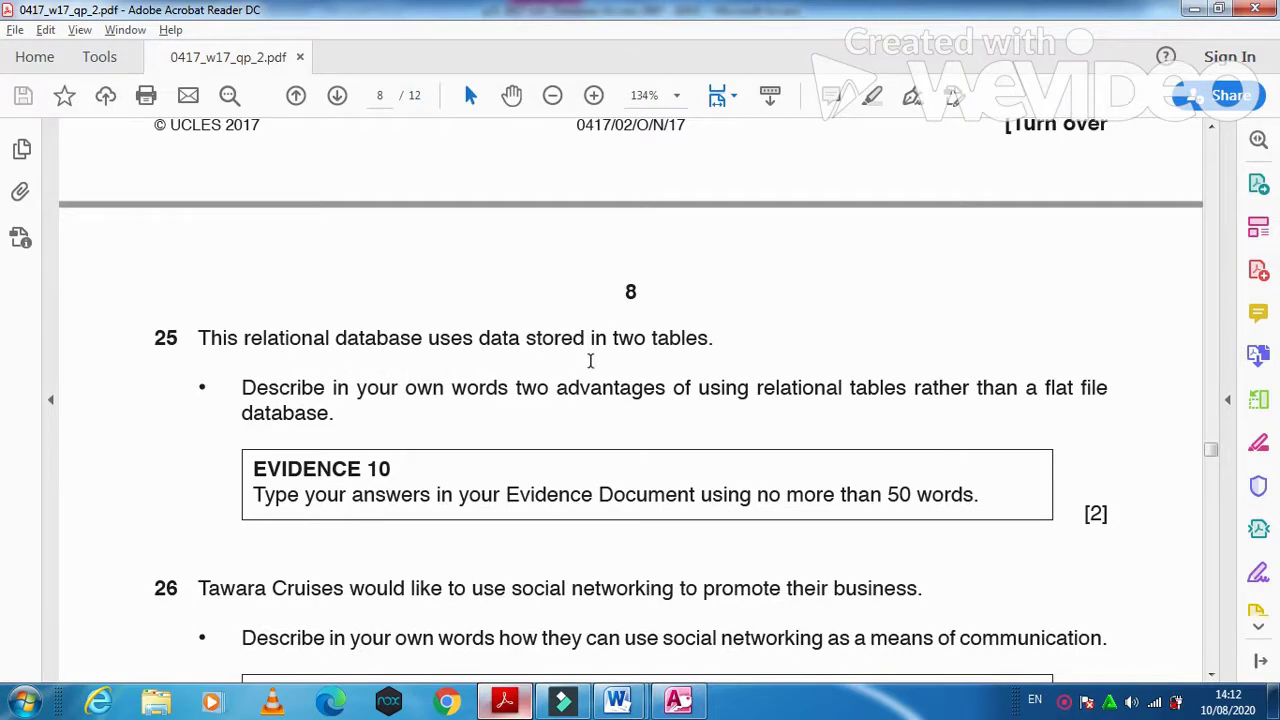
scroll(697, 355, down, 2)
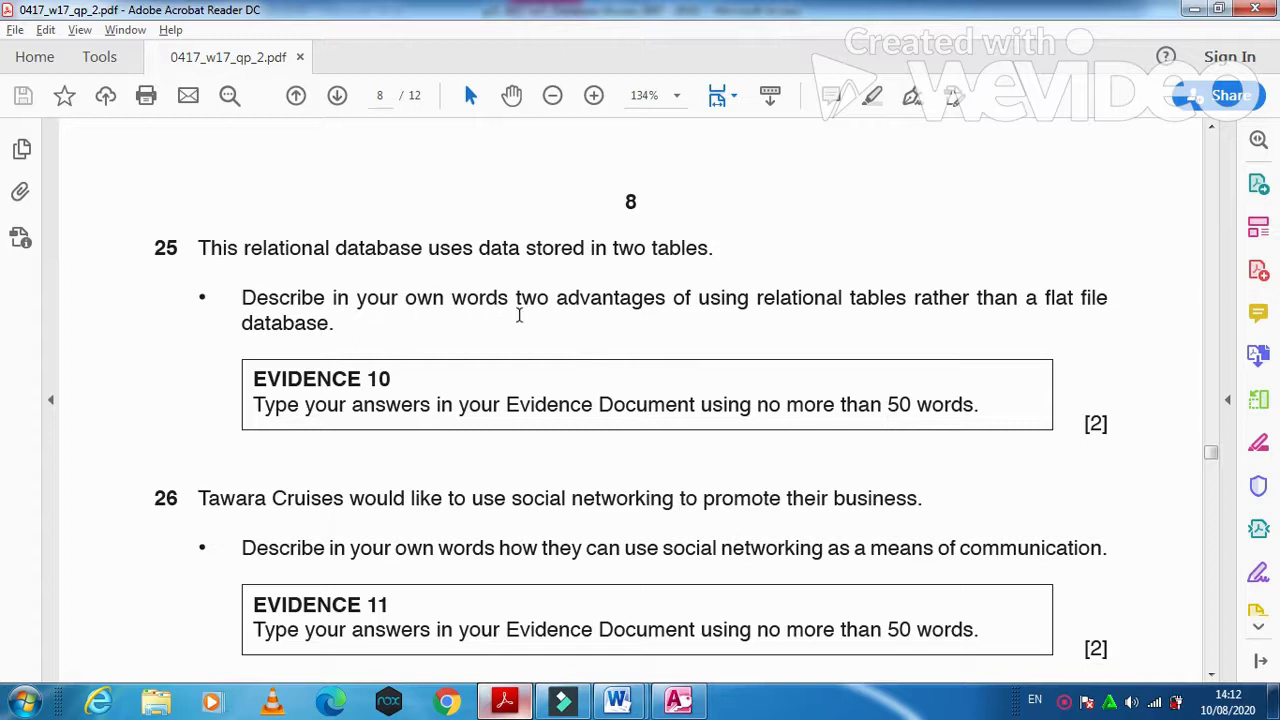
scroll(690, 316, down, 2)
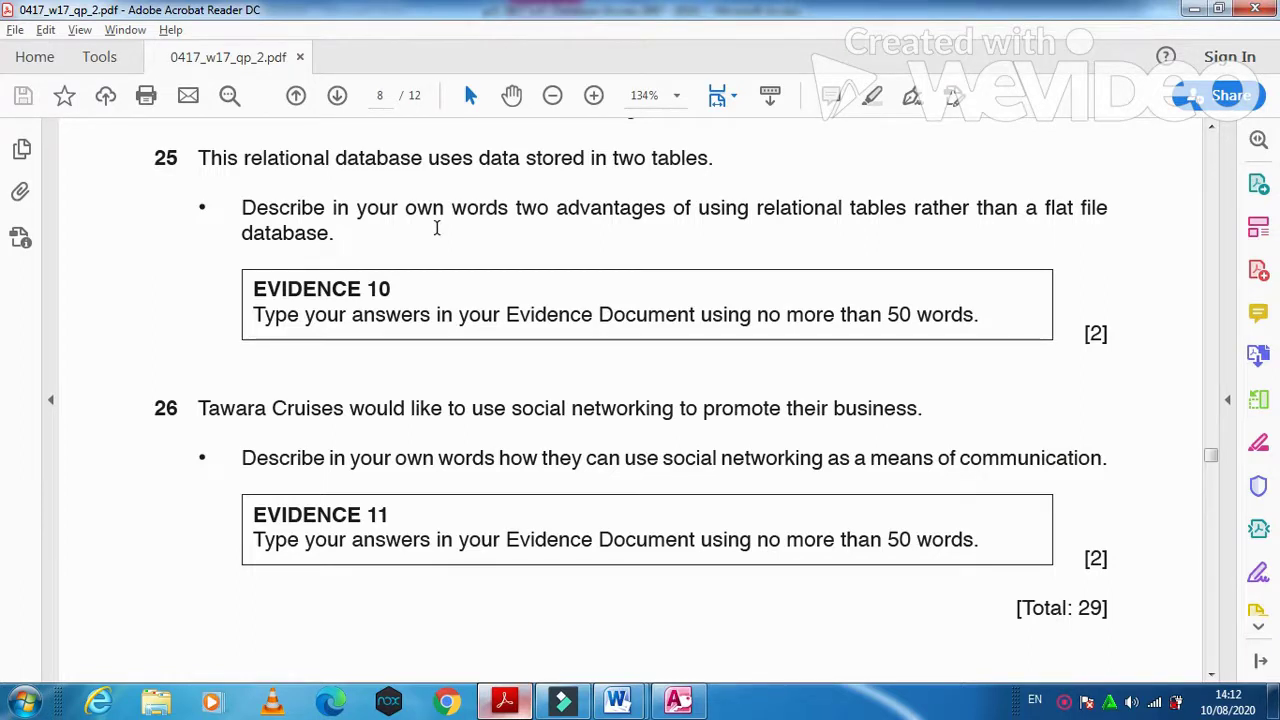
Under Step 25, type 'Quicker to update or enter the data', 'reduces storage requirement' and 'fewer errors are likely' on separate lines
mouse_move(617, 700)
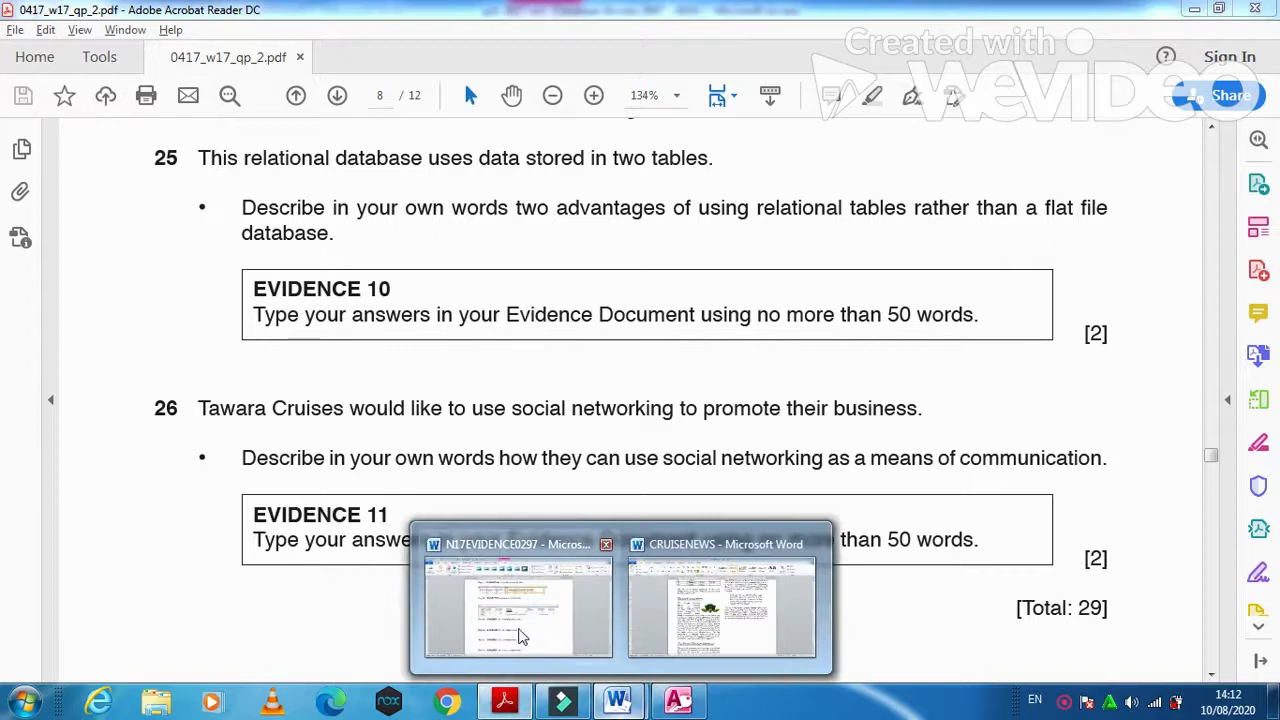
click(519, 637)
click(418, 450)
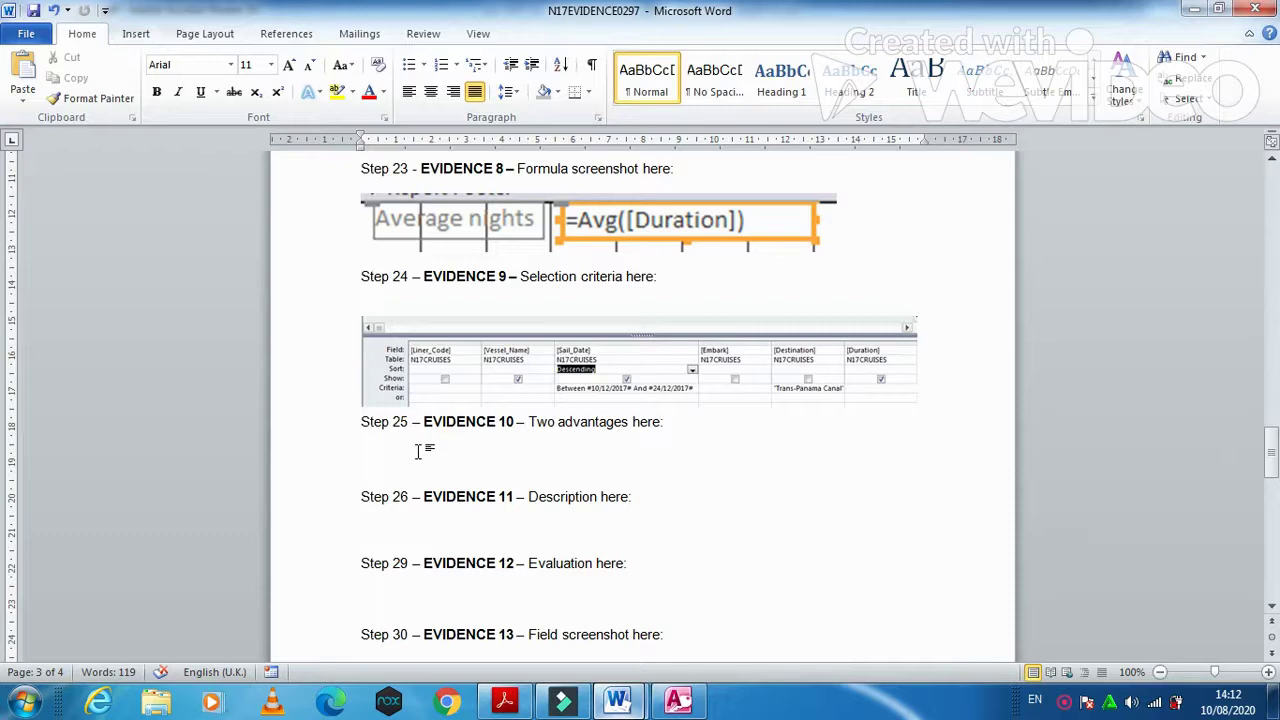
text(Quicker to upda)
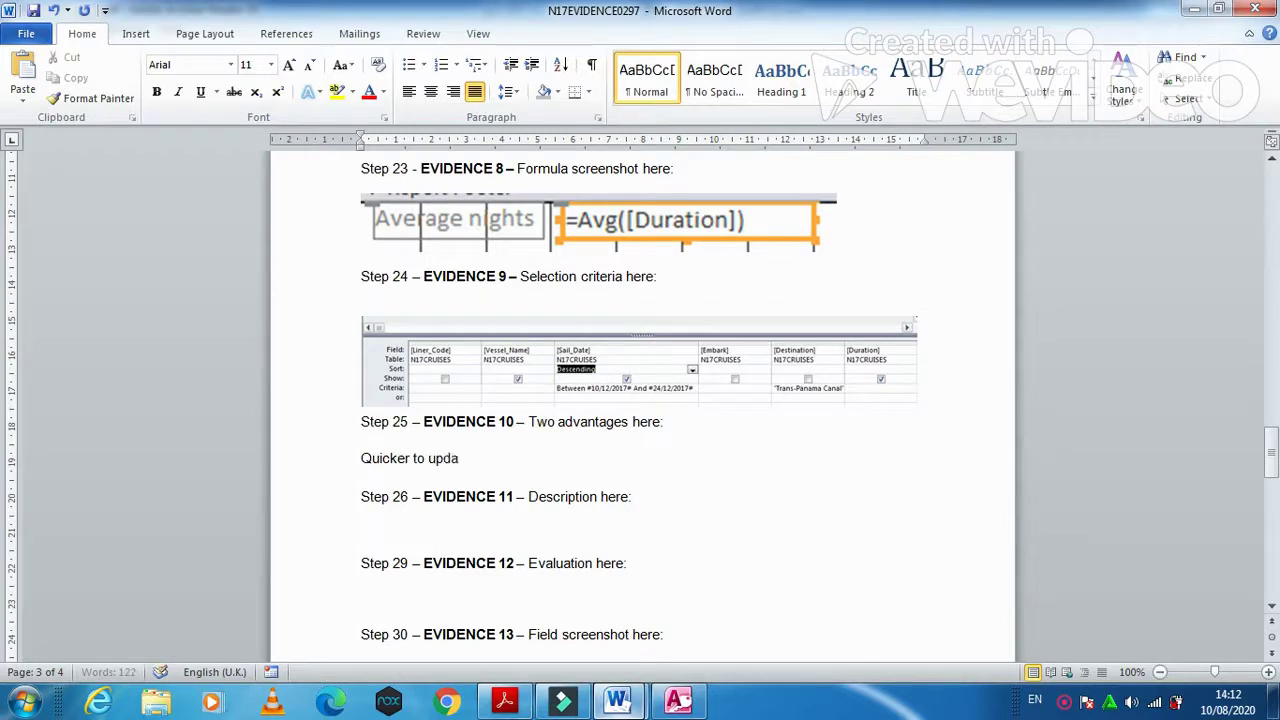
text(te or enter the data)
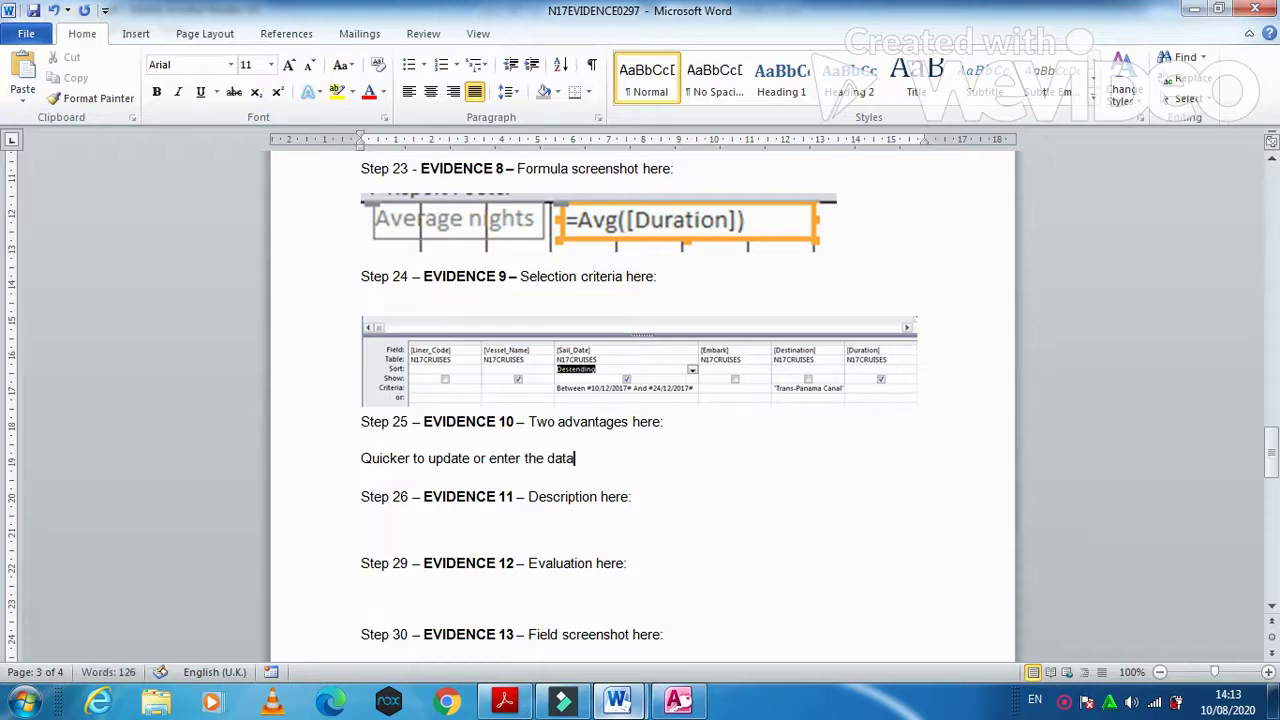
key(Return)
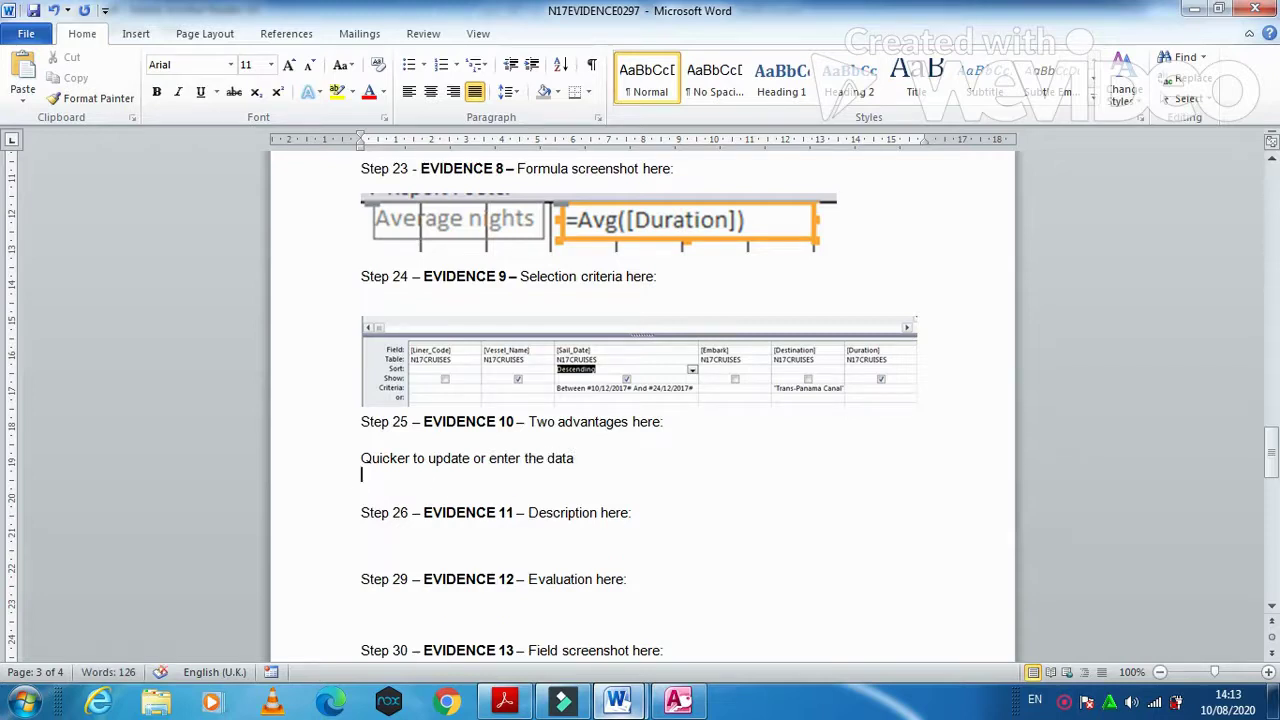
text(redu)
text(ces stor)
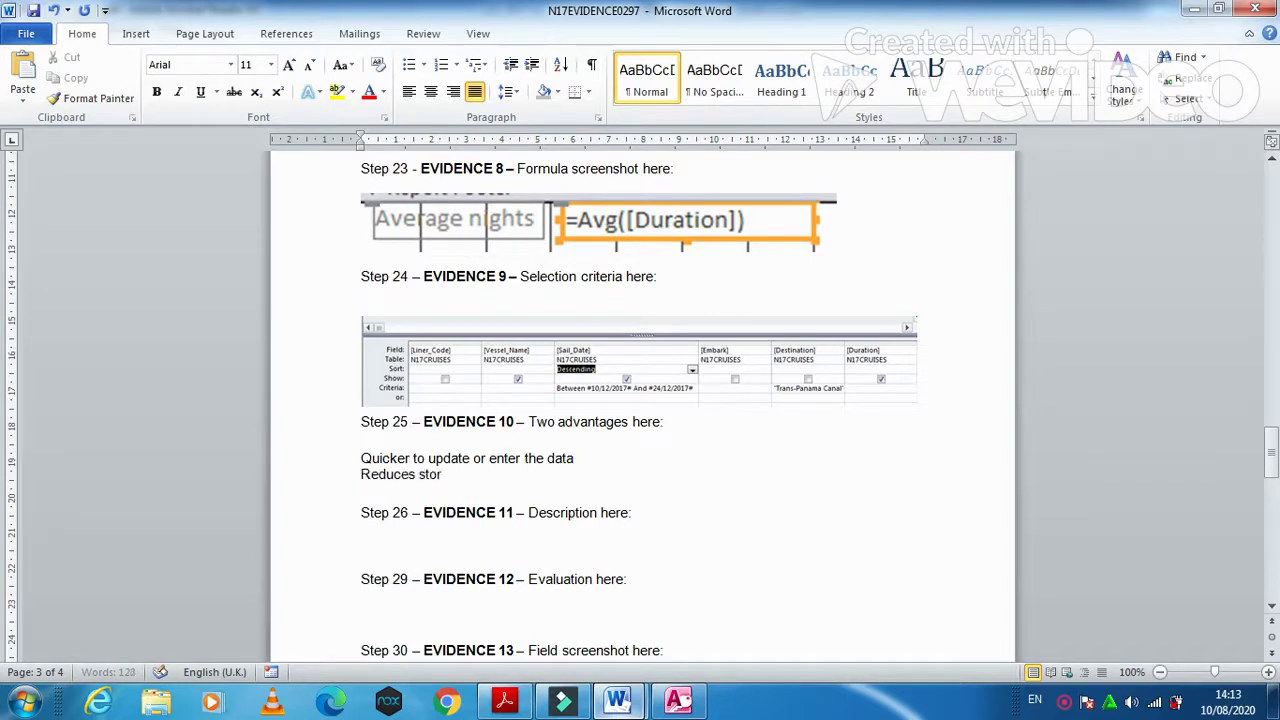
text(age requi)
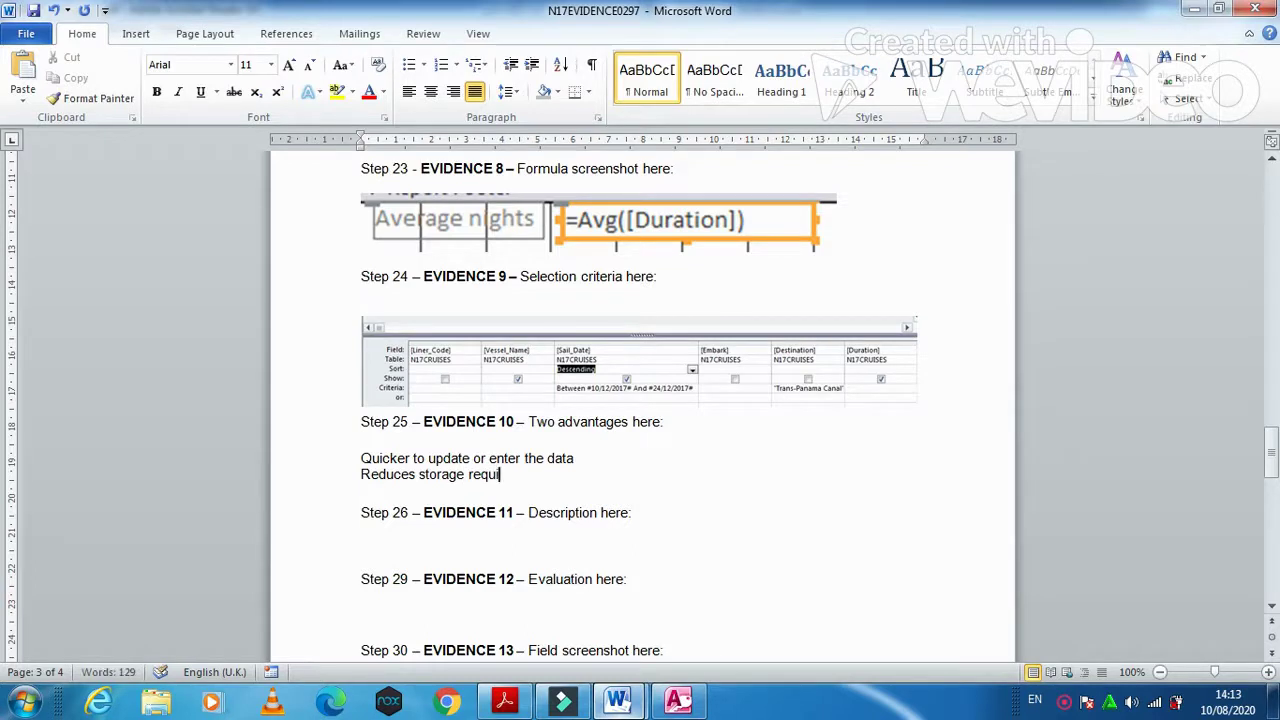
text(rement)
key(Return)
text(fe)
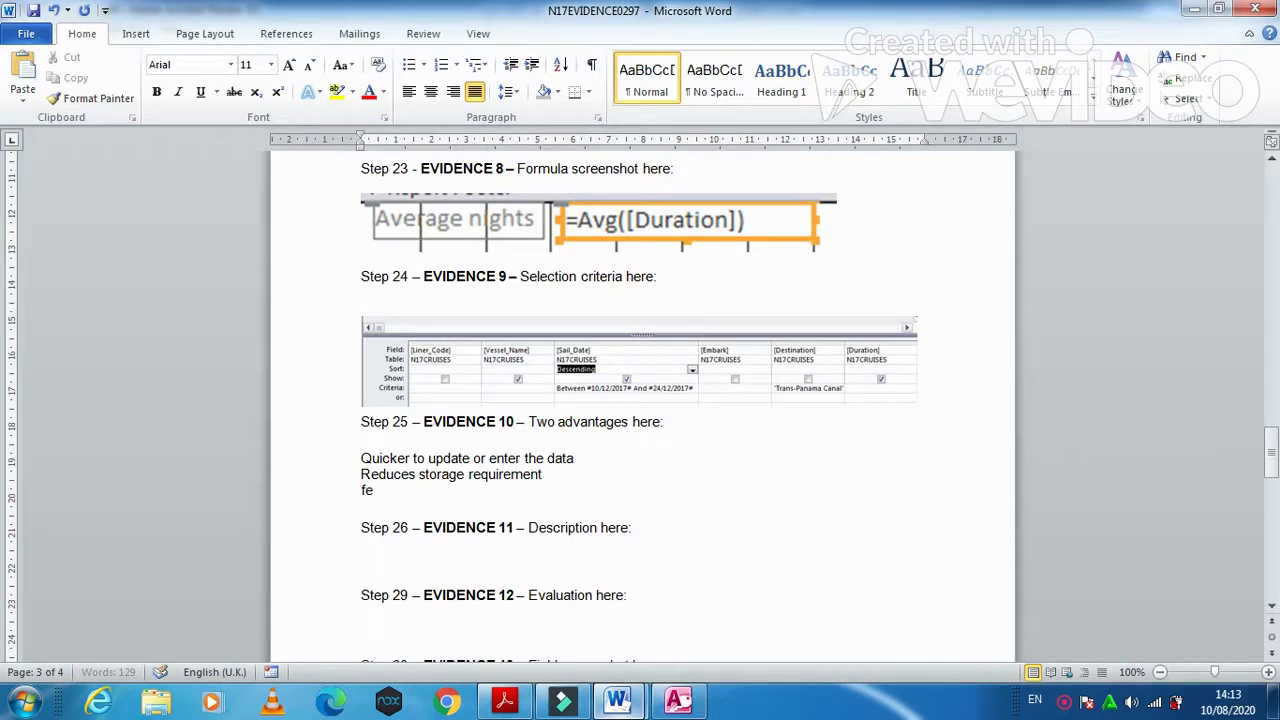
text(wer err)
text(or)
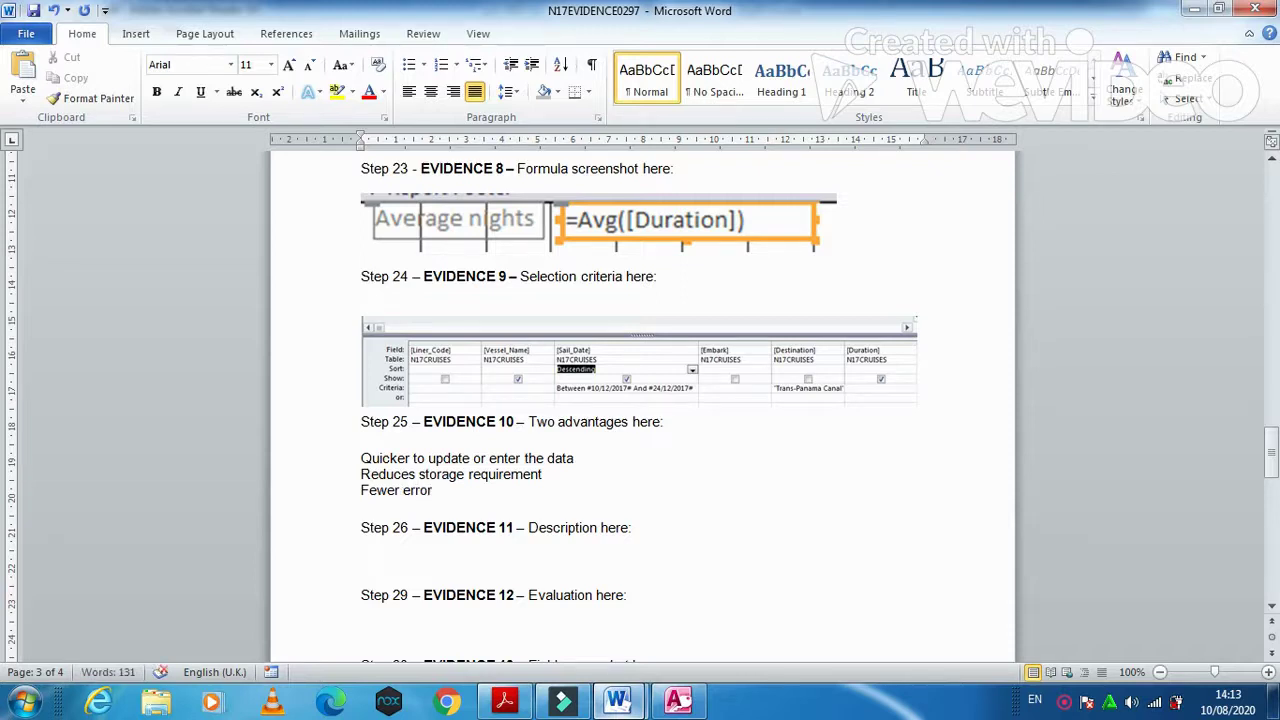
key(BackSpace)
text(s are likely)
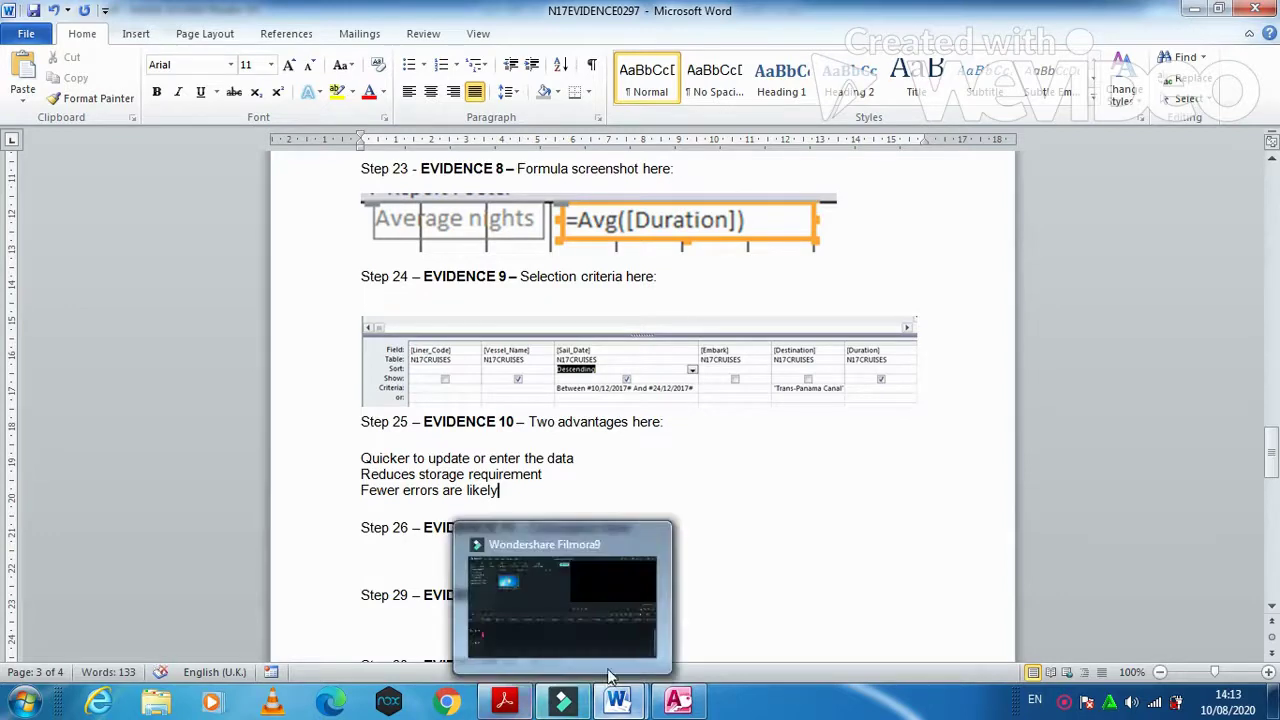
Read and highlight question 26 on social networking, then return to the N17EVIDENCE0297 document
click(504, 705)
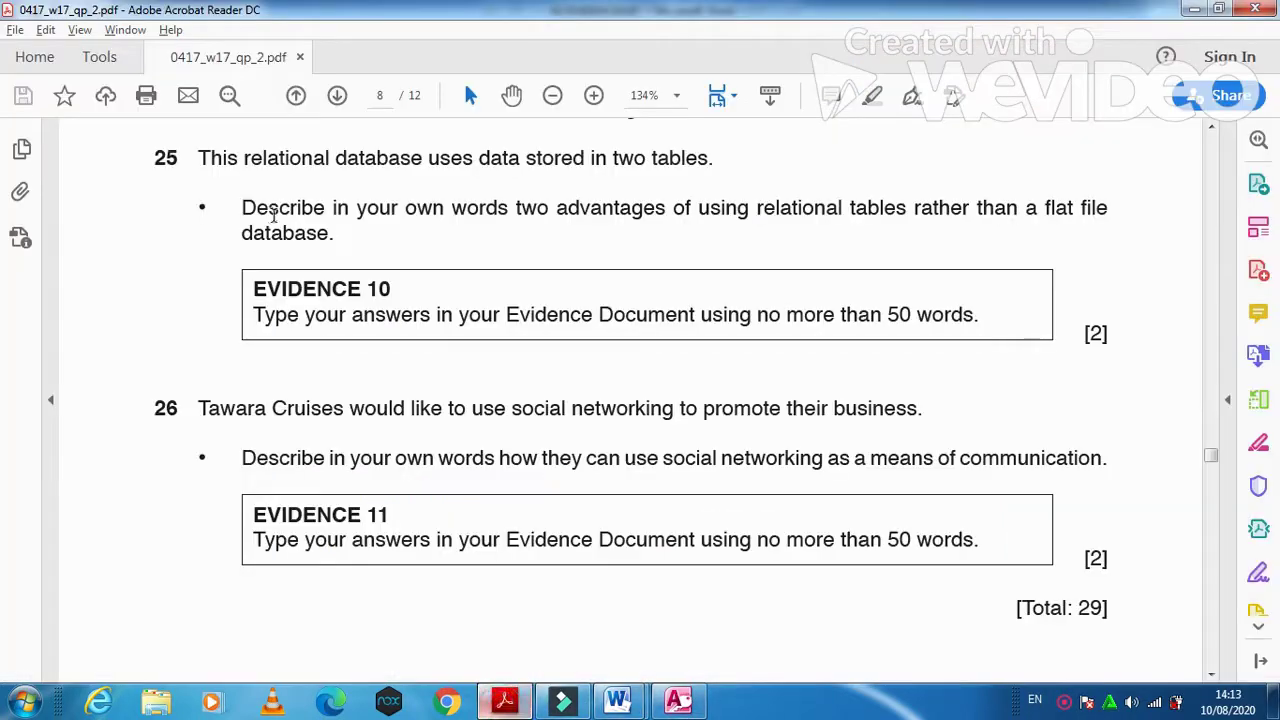
scroll(246, 423, down, 1)
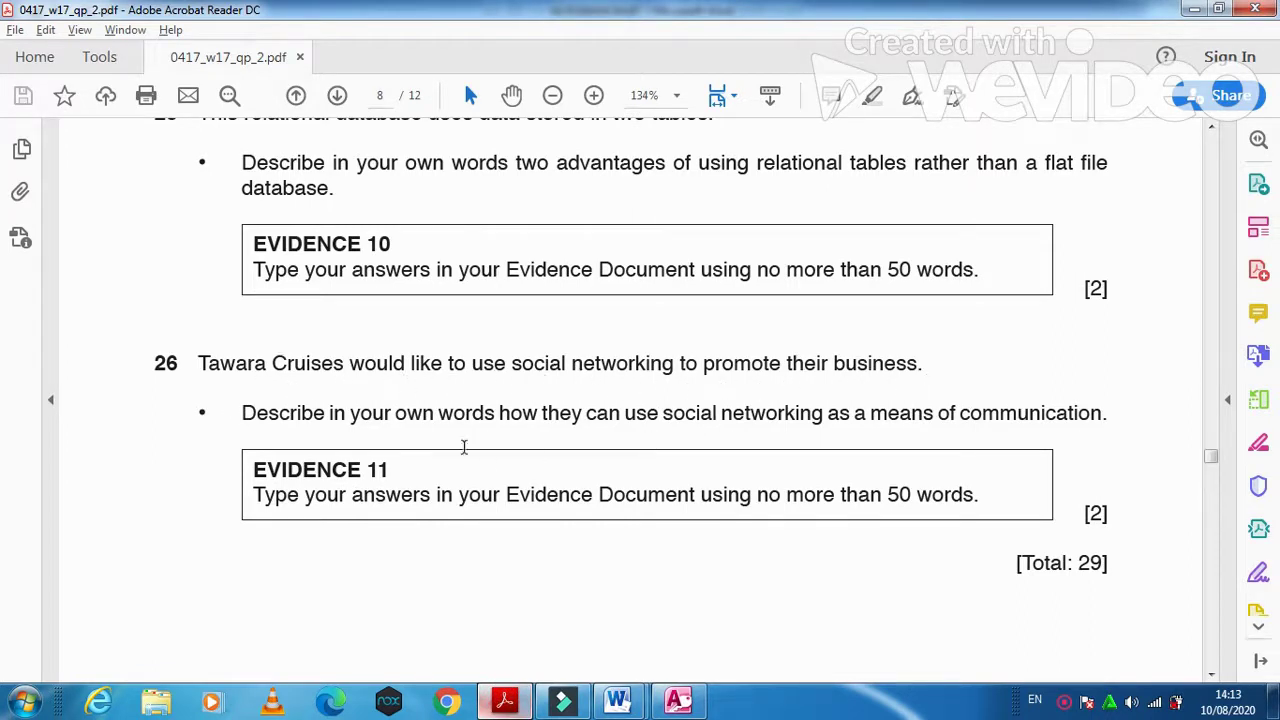
drag(242, 415, 1102, 433)
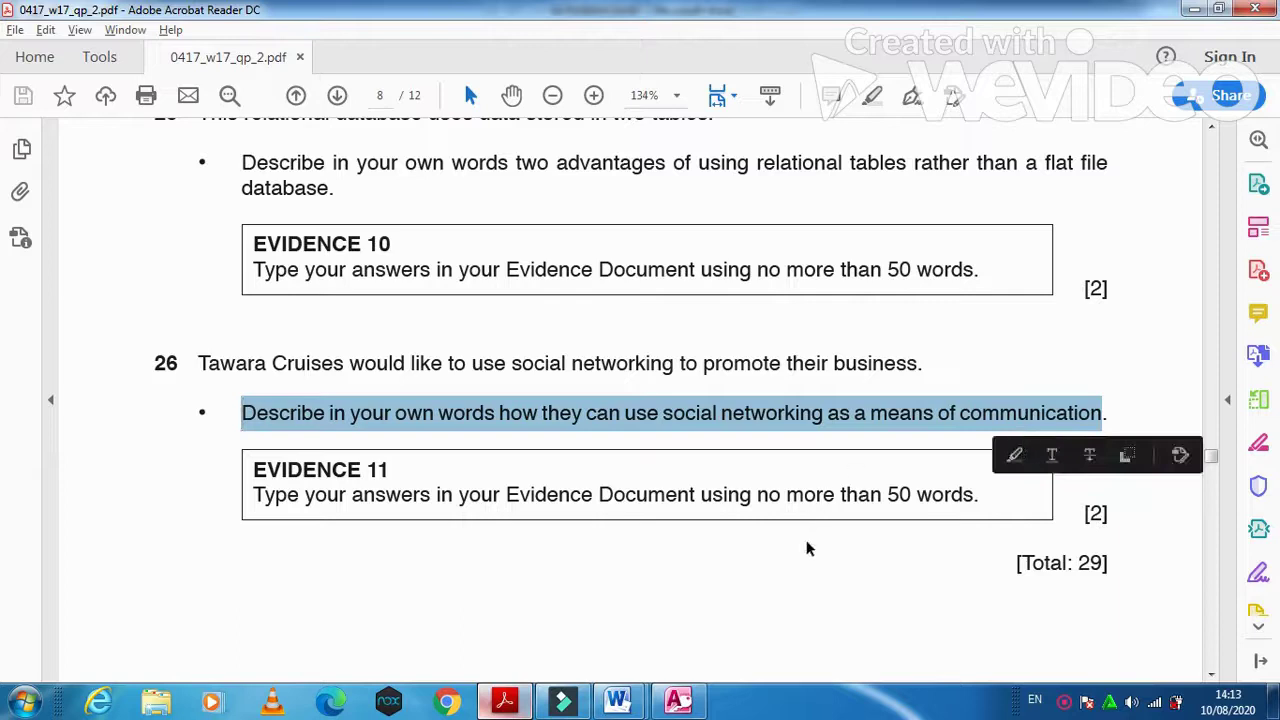
click(700, 705)
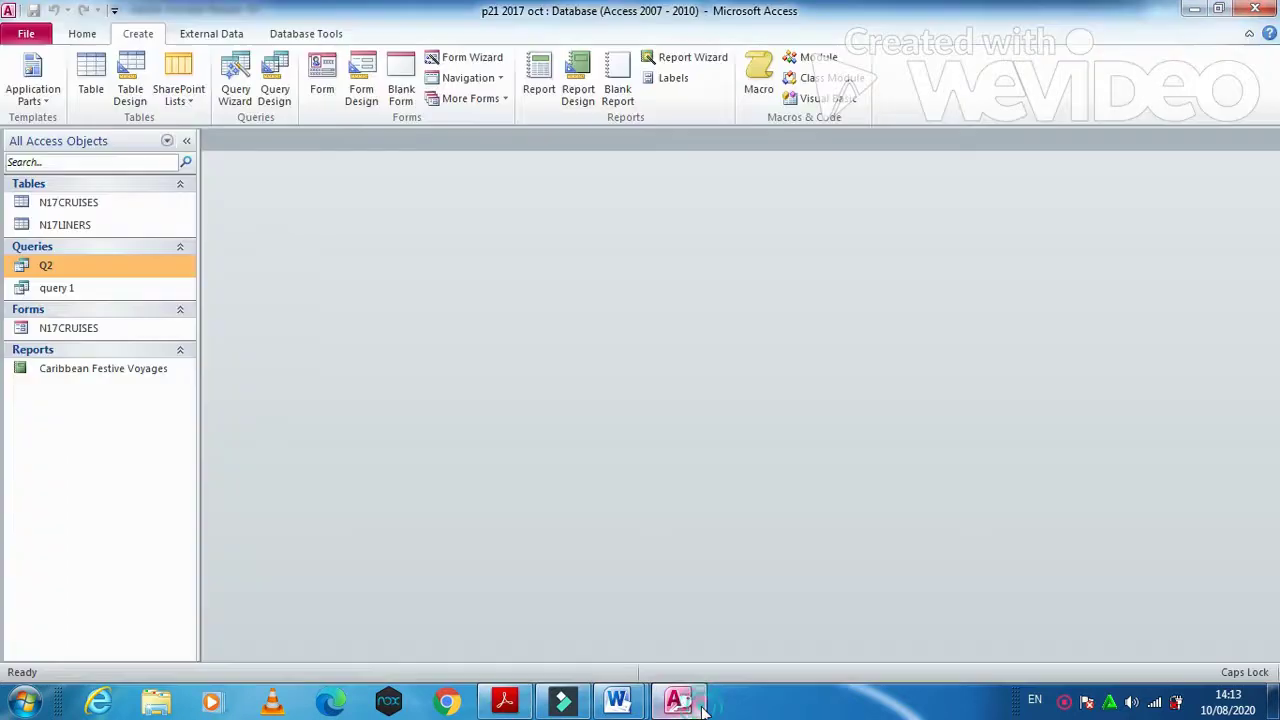
mouse_move(614, 690)
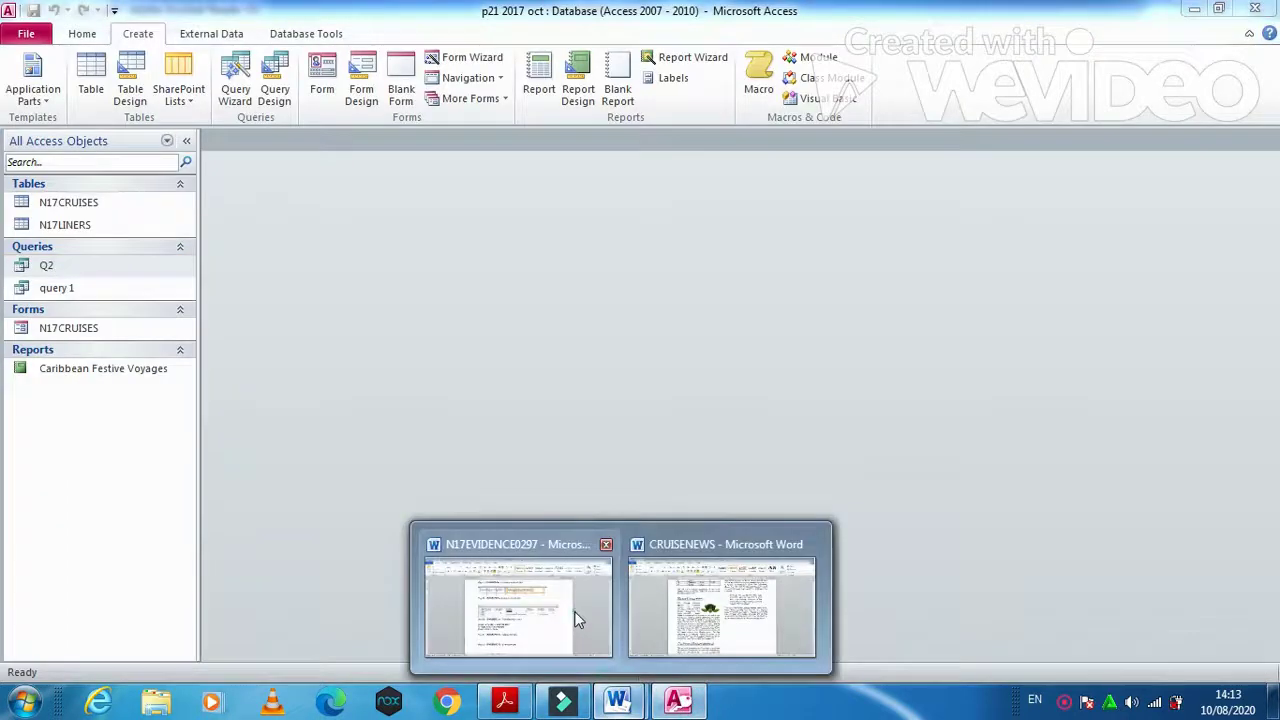
click(574, 611)
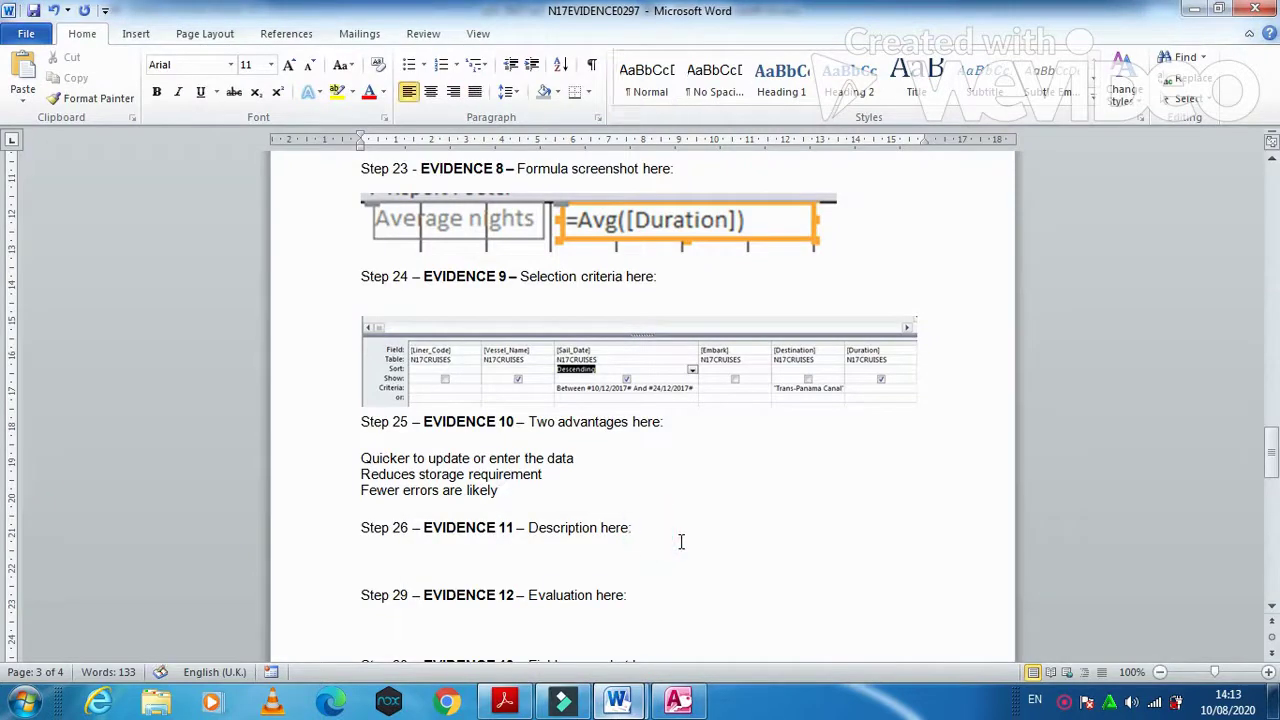
Add the Evidence 11 answer 'post images and videos of cabins/ships' on a new line
key(Return)
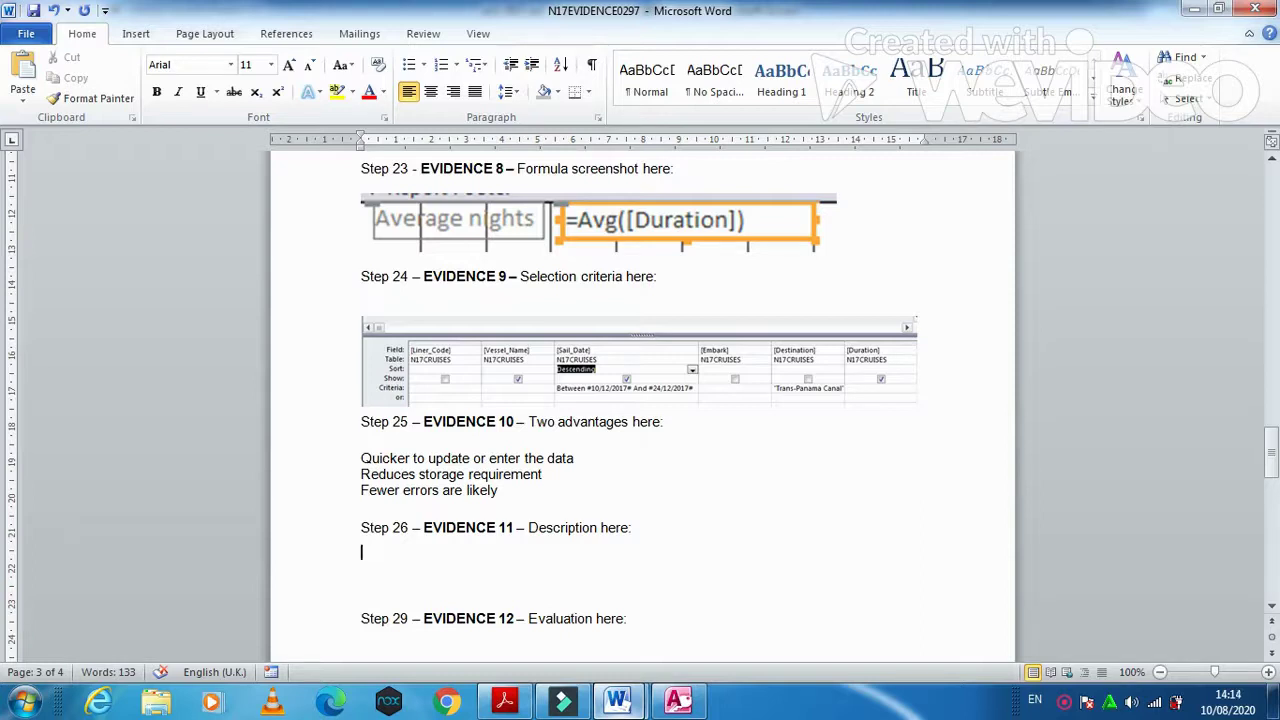
text(post images)
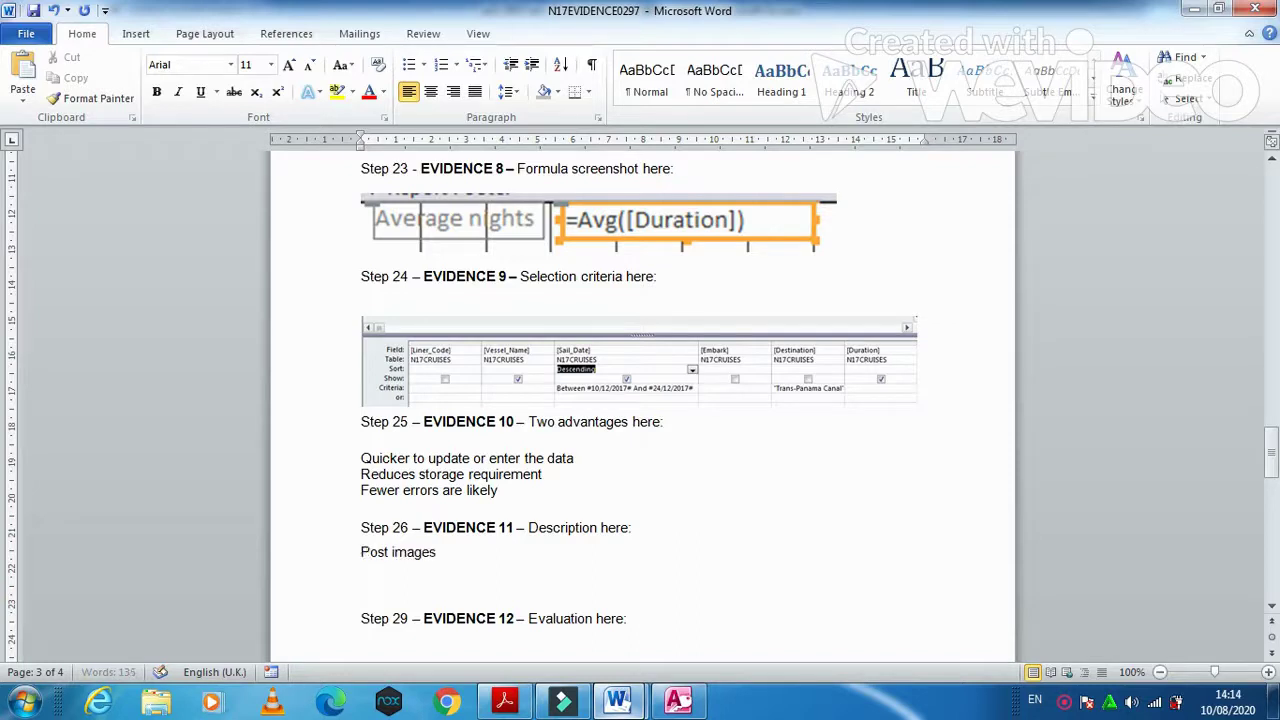
text( and videos of cabins)
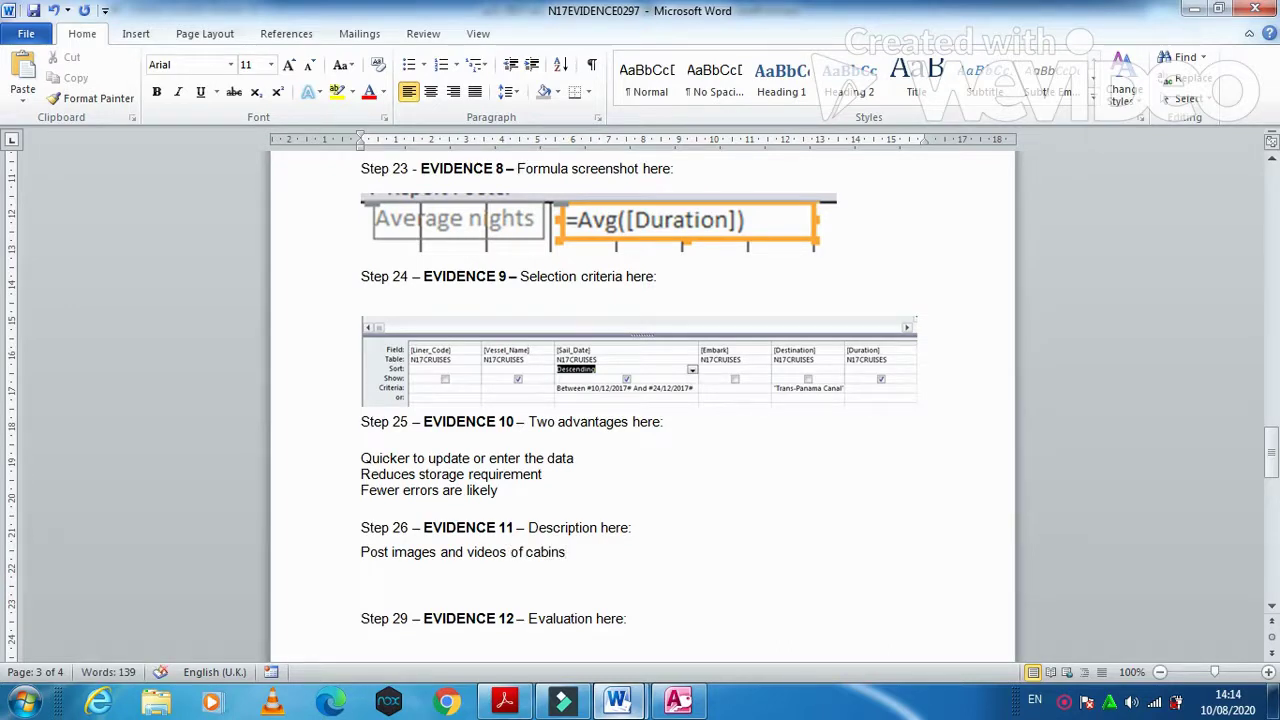
text(/shipd)
key(BackSpace)
text(s)
Add a second answer line: 'instant messaging last minute changes to litineray'
key(Return)
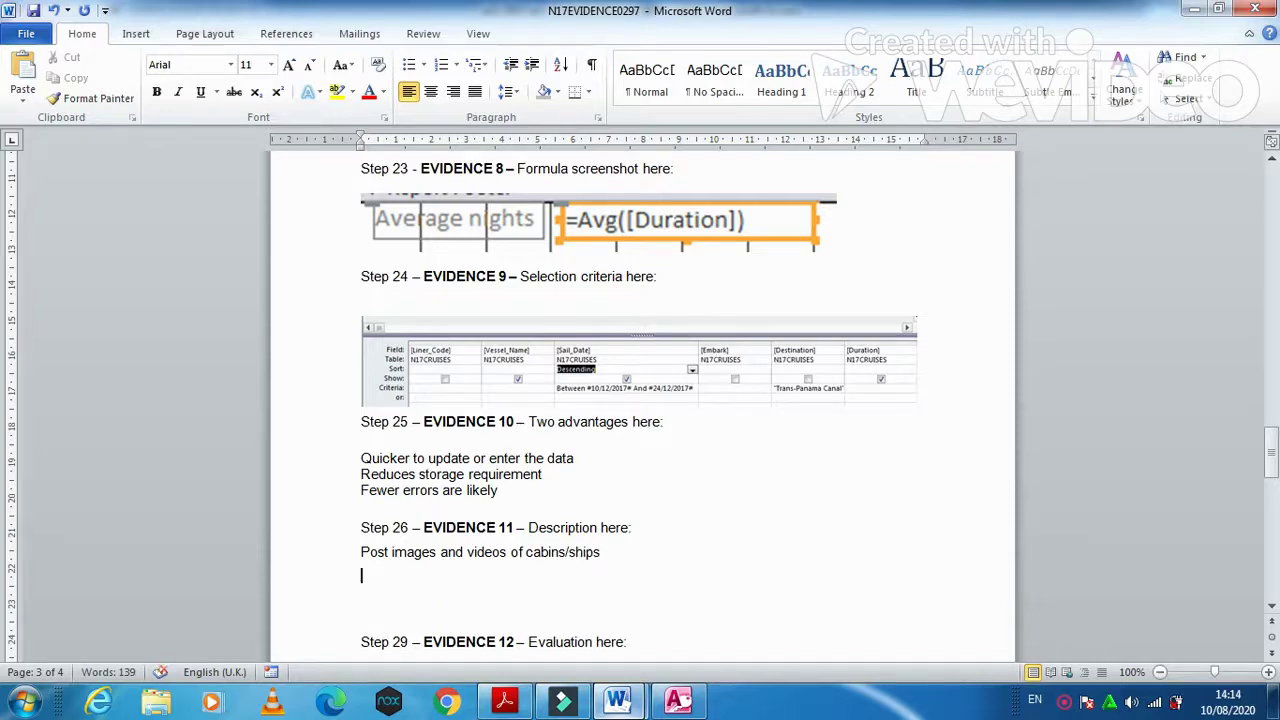
text(instant mess)
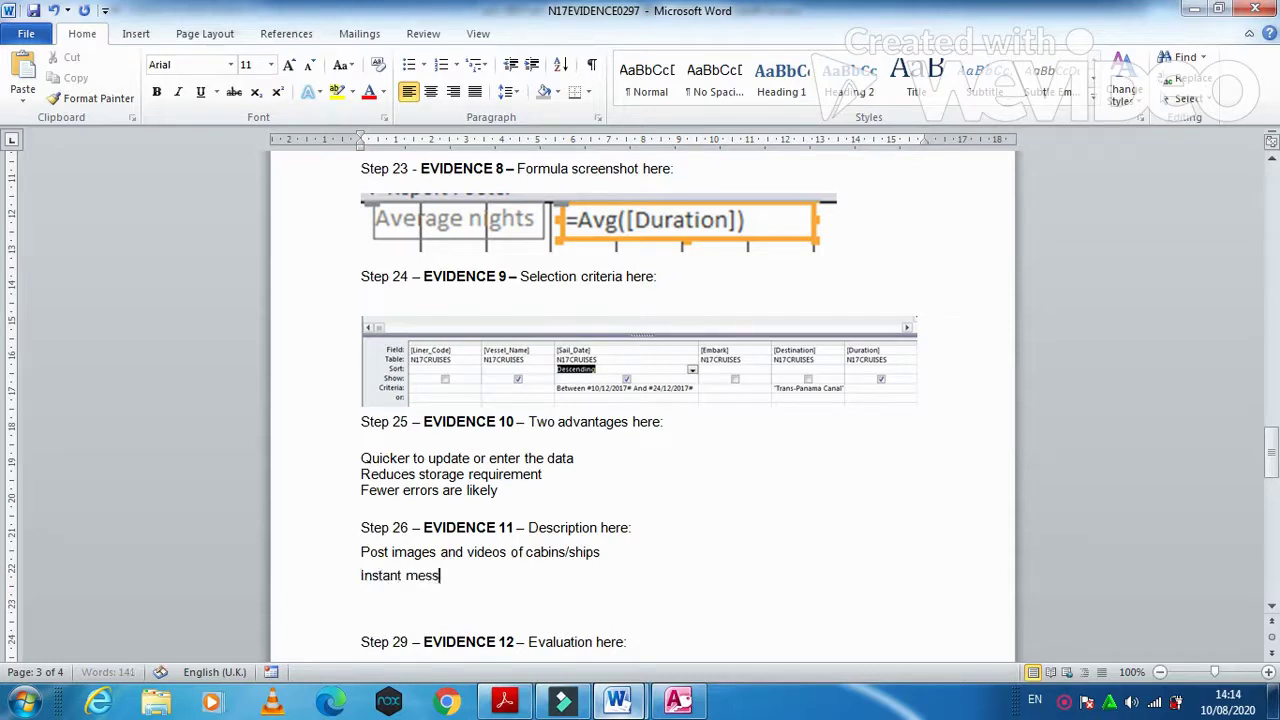
text(aging last)
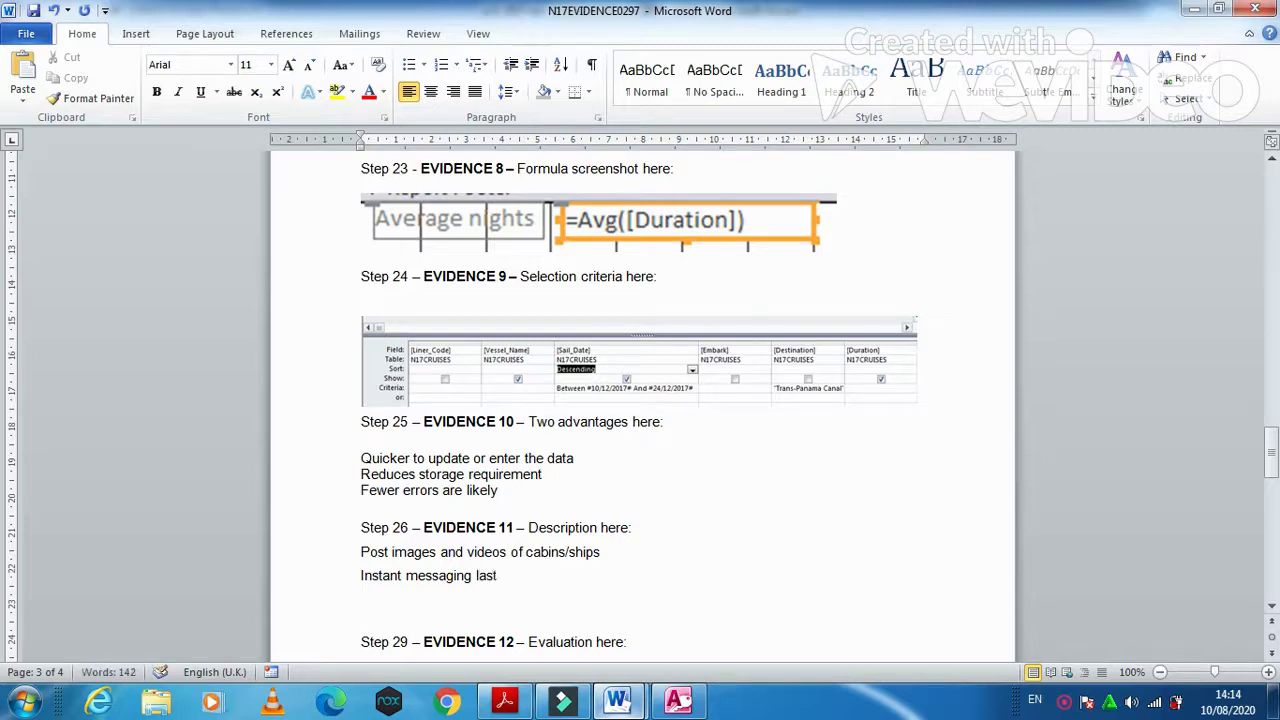
text( minute changes)
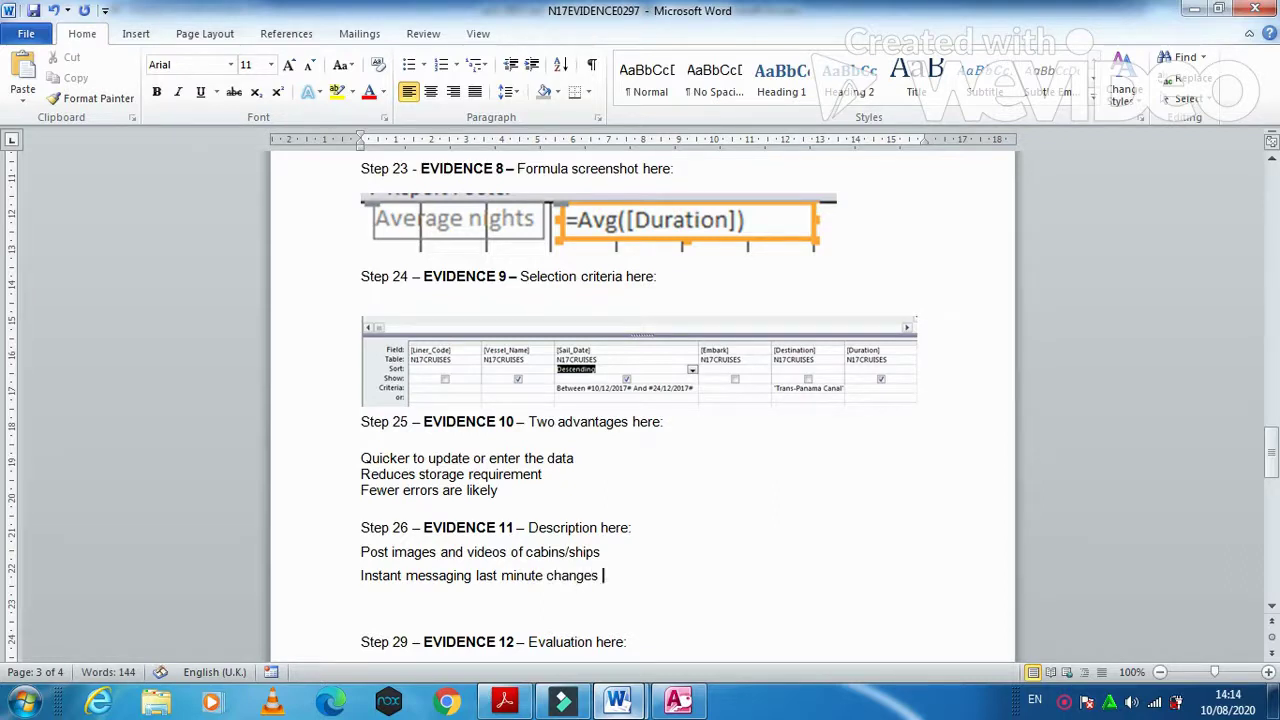
text( to li)
text(ti)
text(n)
text(eray)
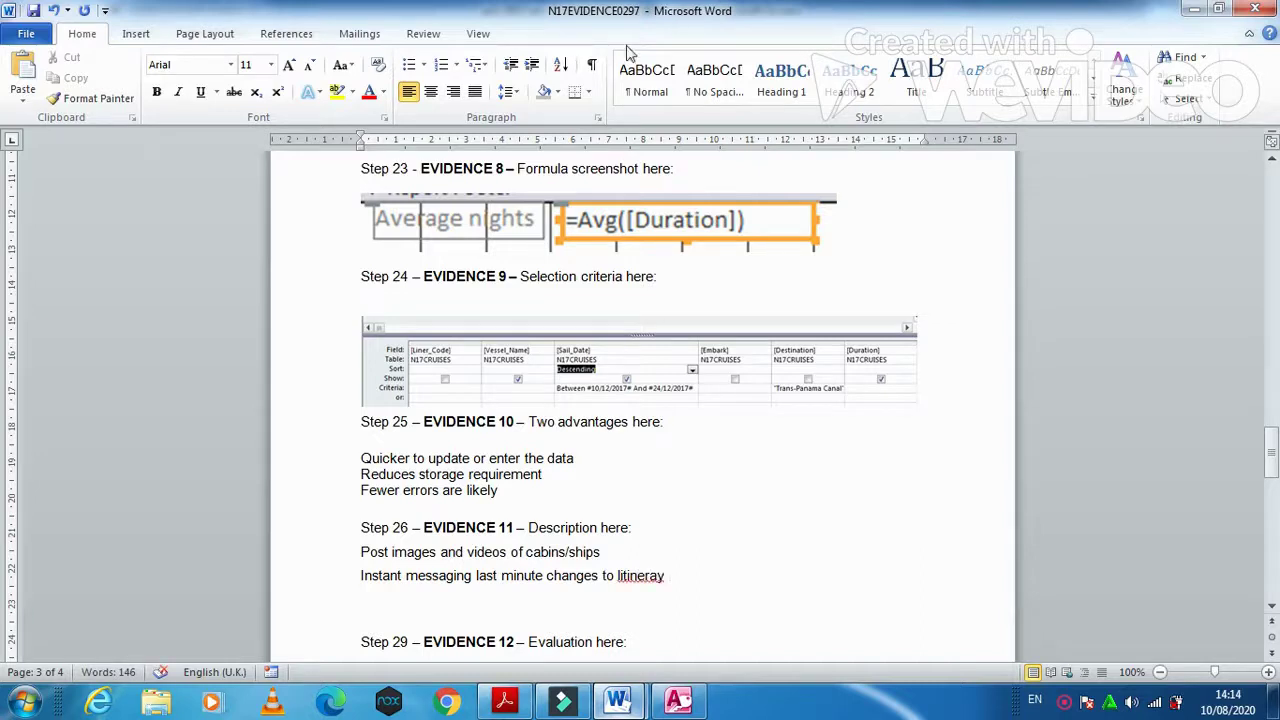
Correct 'litineray' to 'itinerary' and add the answer 'allow customers to ask questions about prices/durations'
click(650, 577)
right_click(650, 578)
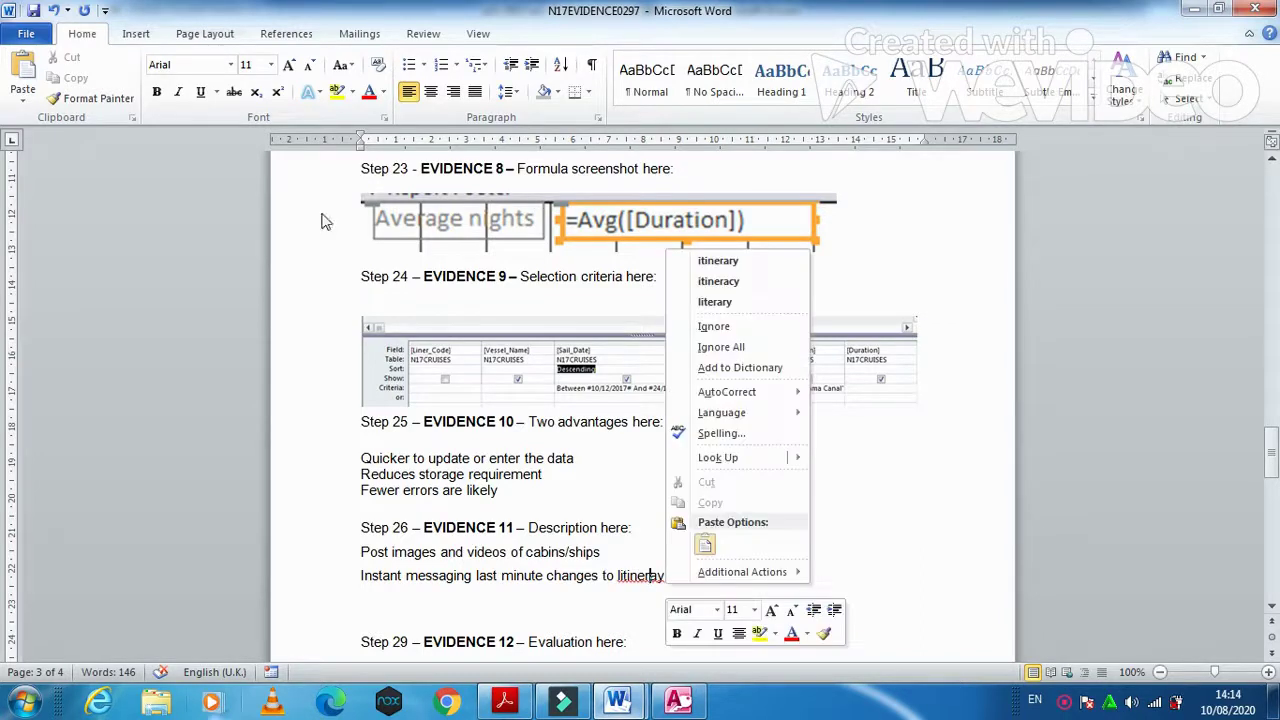
click(743, 262)
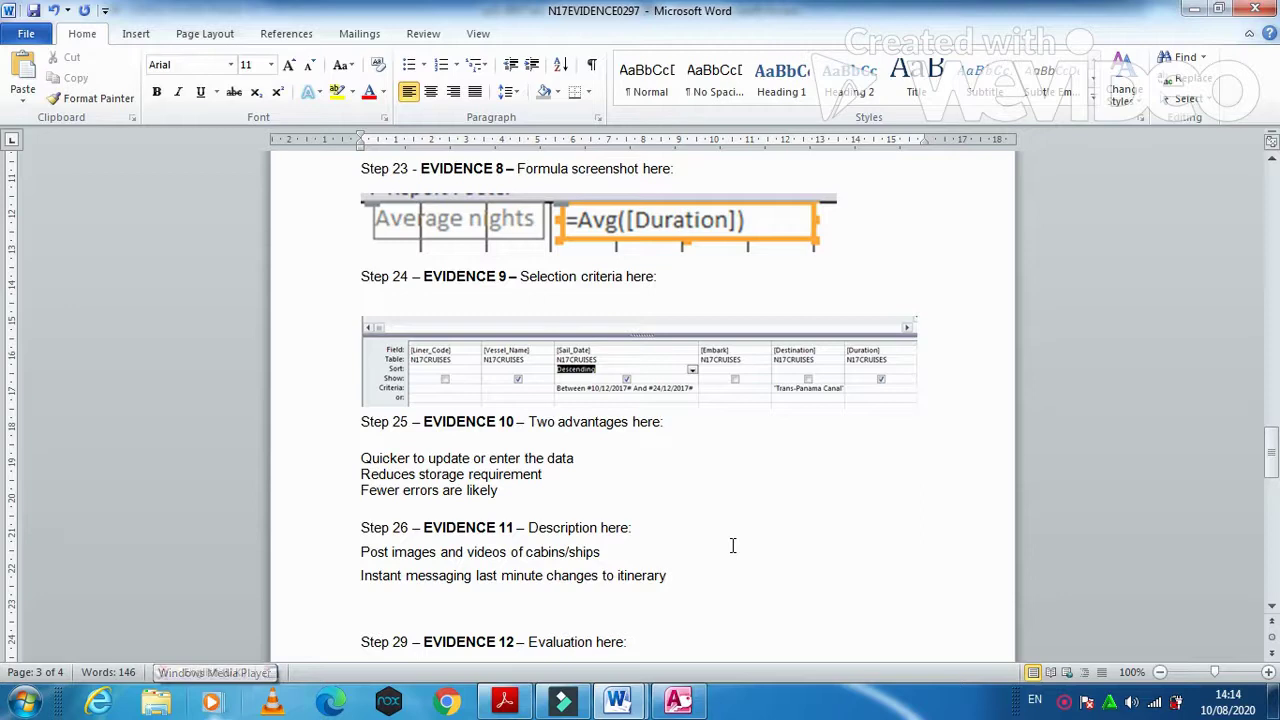
key(Return)
text(allow)
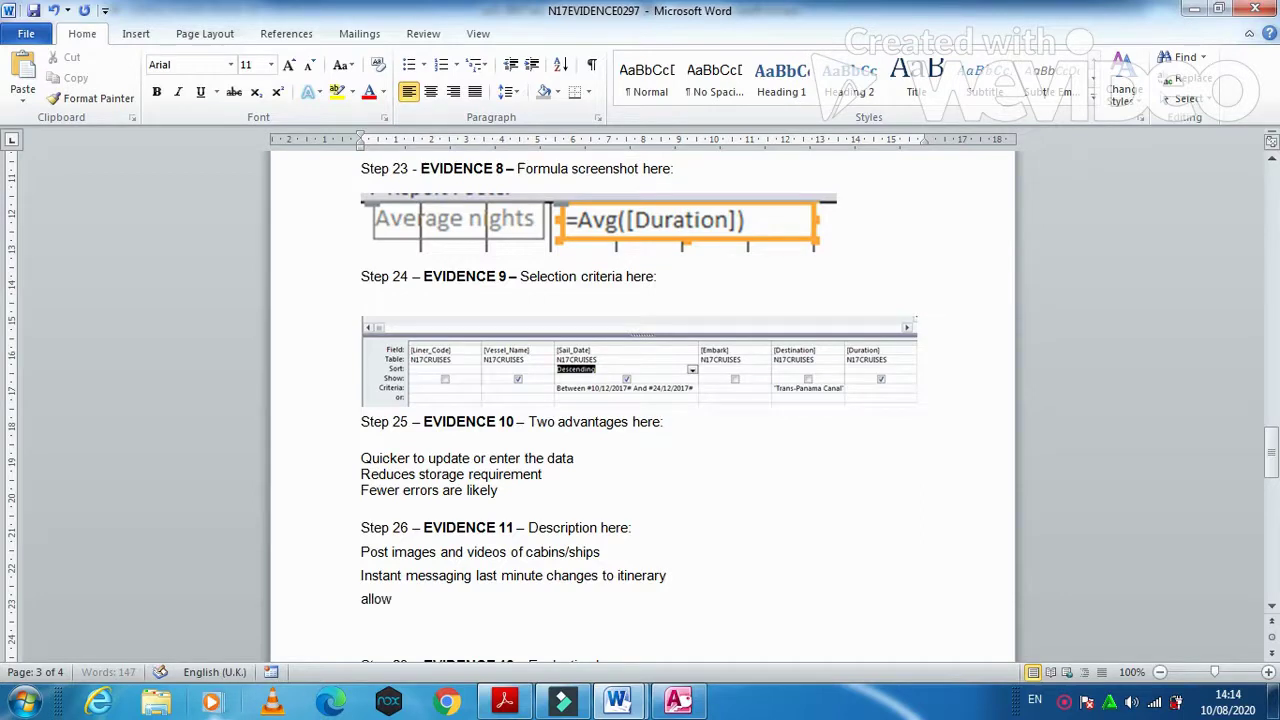
text( customers)
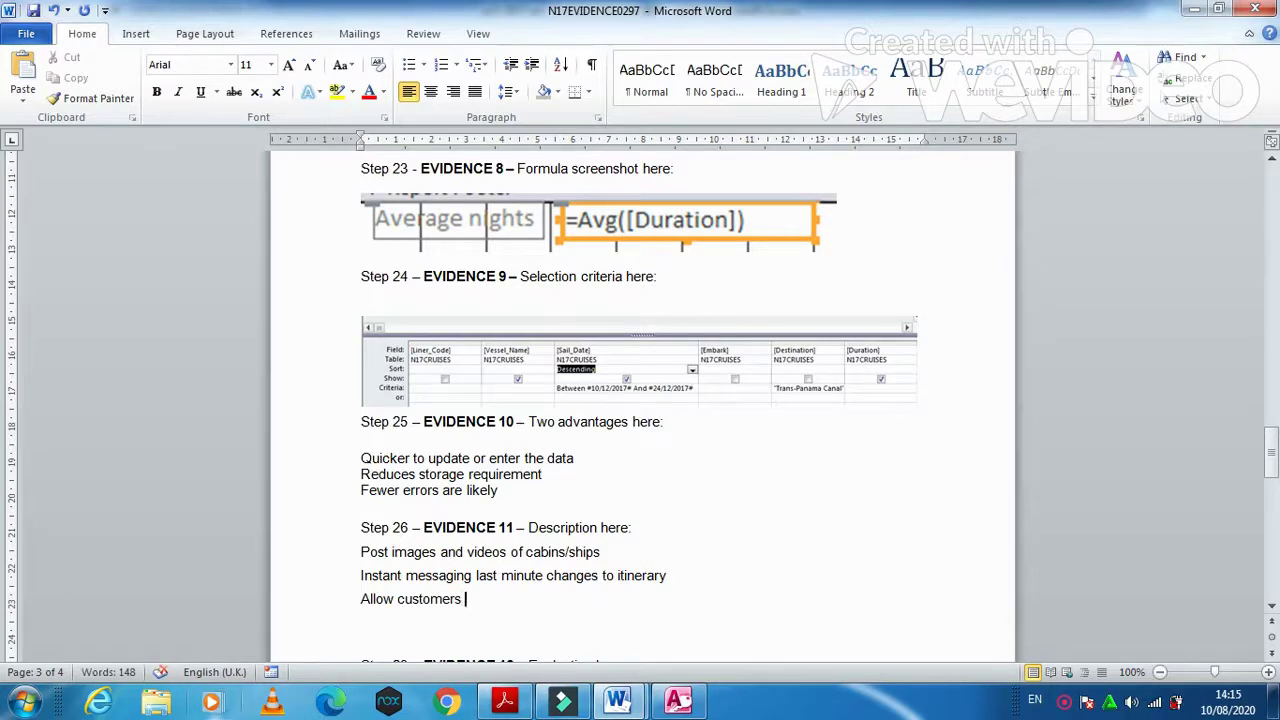
text( to ask questions)
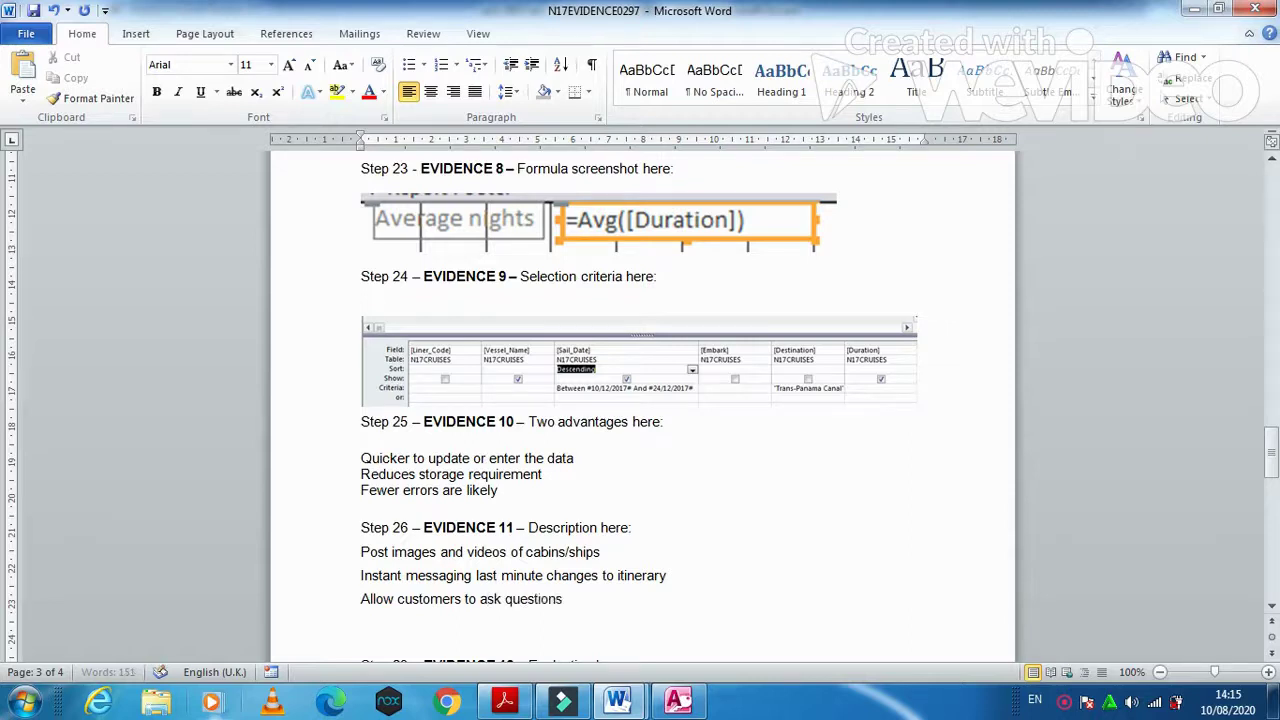
text( about prices/durations)
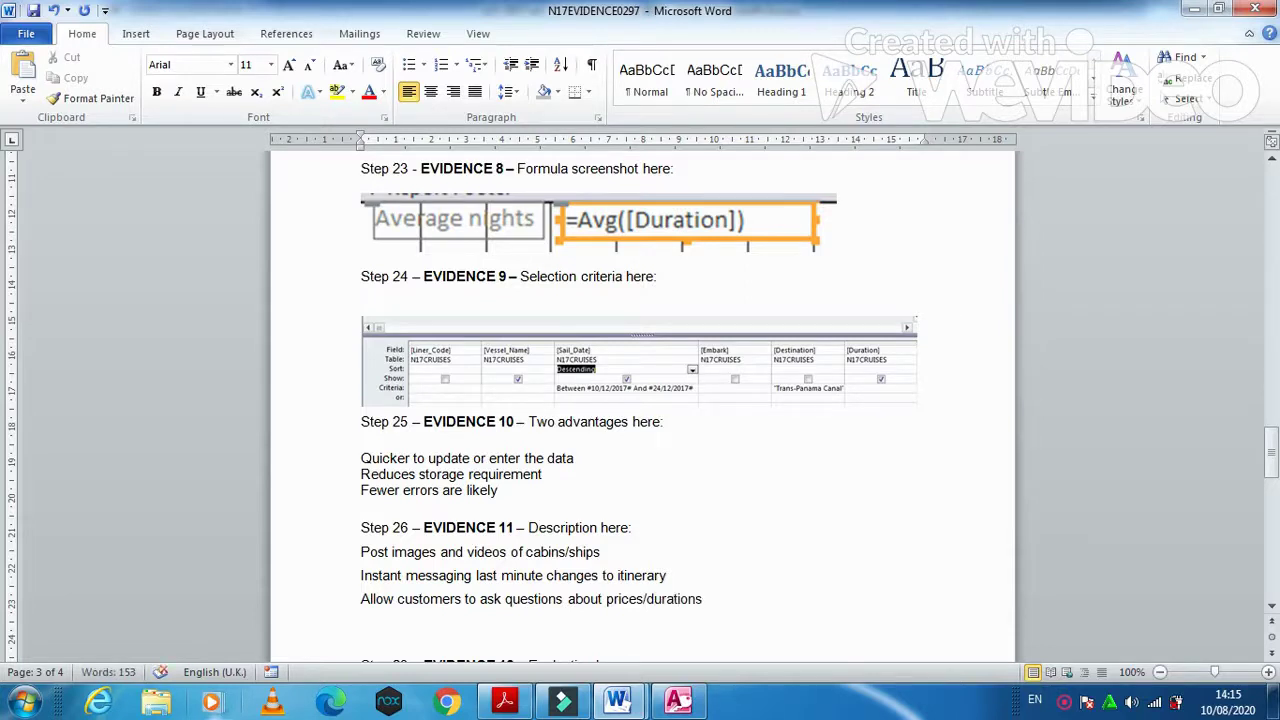
Return to the exam paper in Acrobat and scroll to questions 25 and 26
click(490, 700)
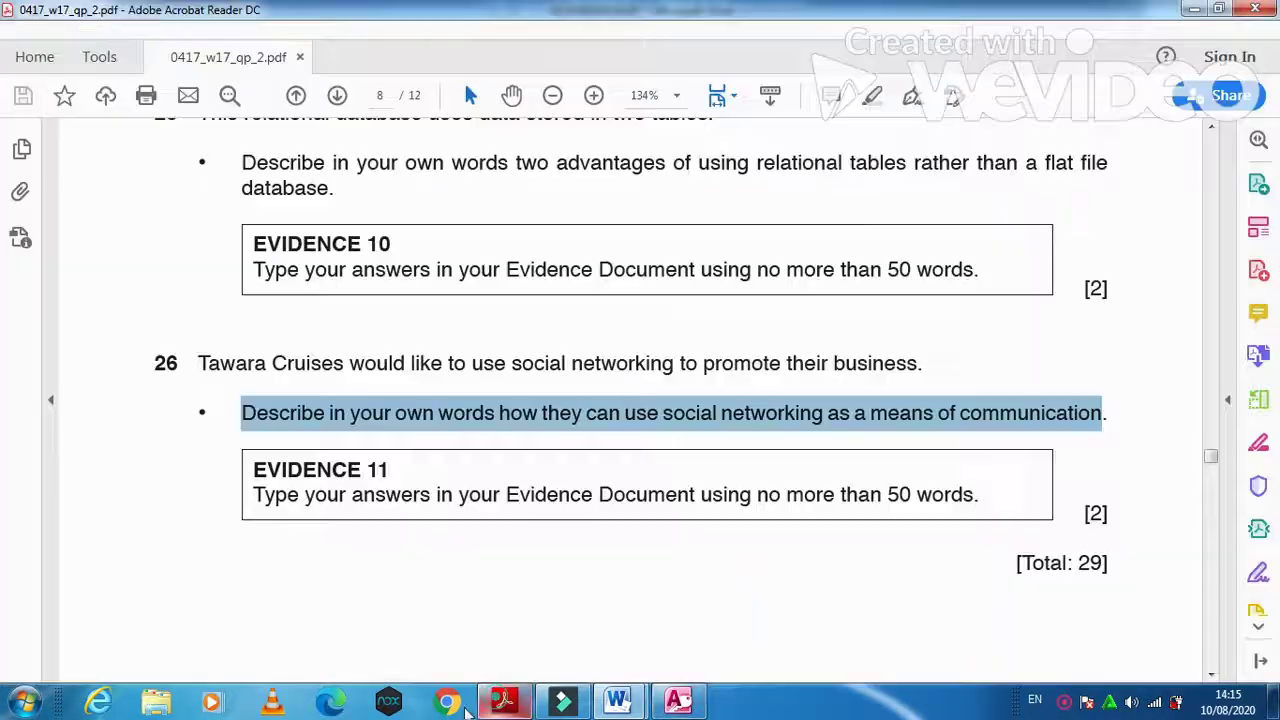
scroll(485, 485, down, 5)
scroll(487, 489, down, 8)
scroll(487, 489, up, 7)
scroll(506, 447, up, 4)
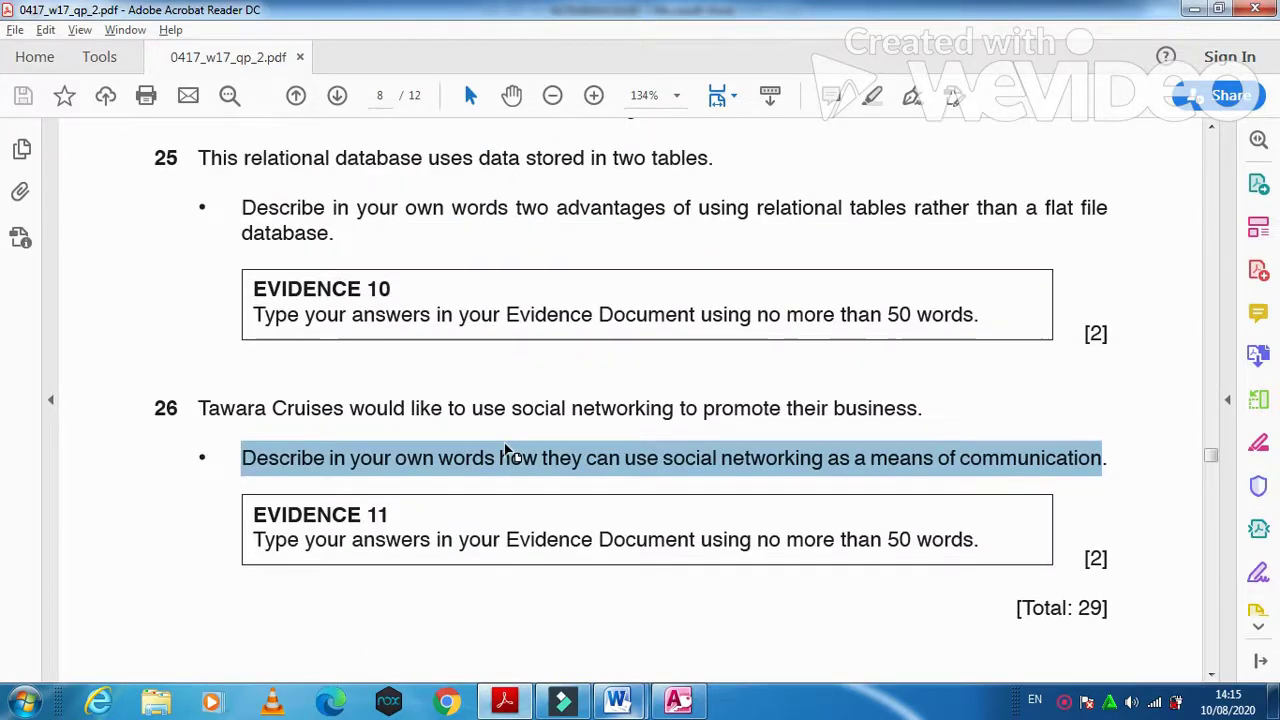